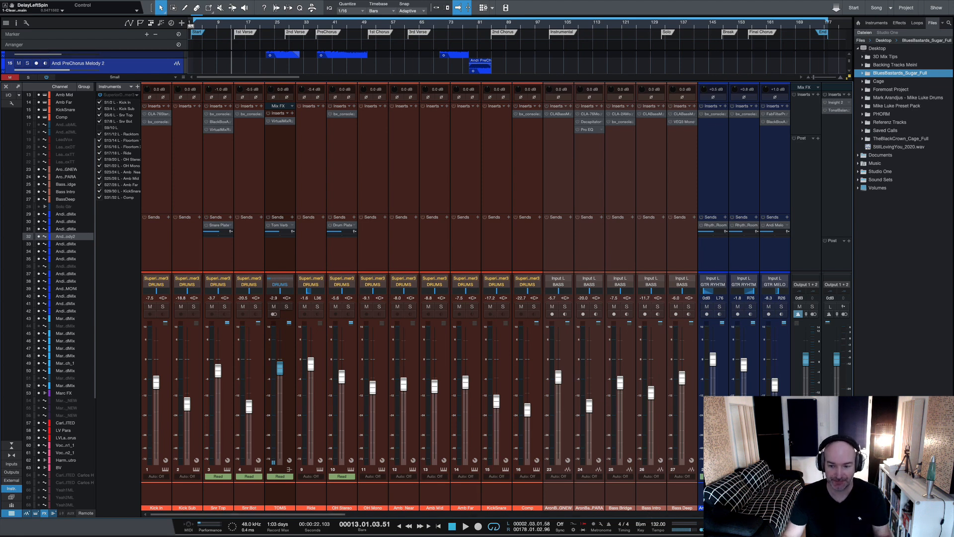
- Hide the mixer and look over the arrangement's tracks, from drums and bass down to the backing vocals and effects
key("F3")
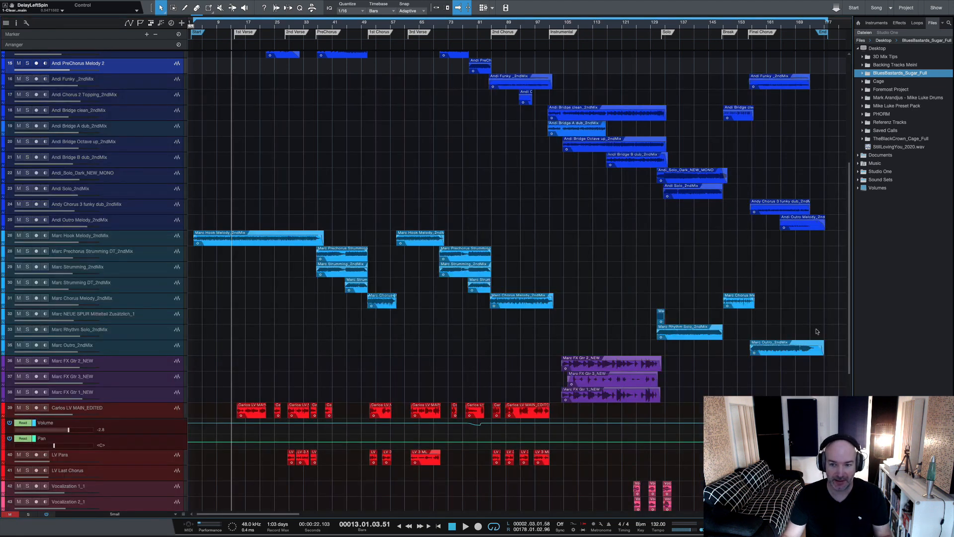
left_click_drag(850, 307, 856, 186)
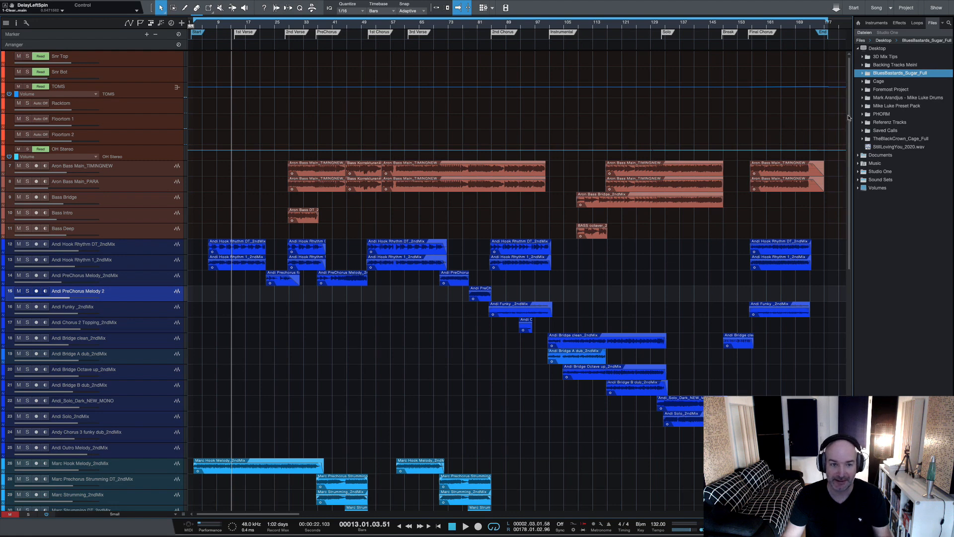
scroll(847, 118, "down", 1)
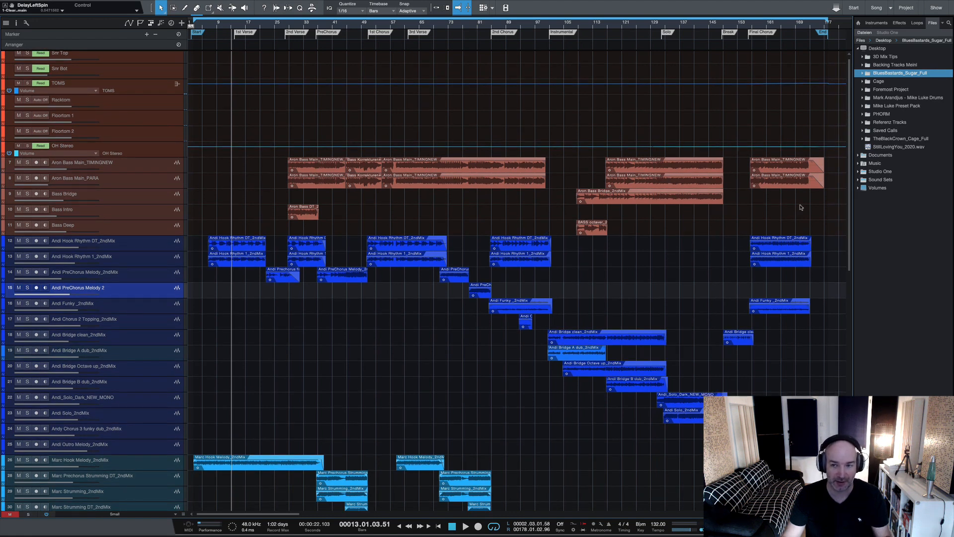
scroll(847, 194, "down", 2)
left_click_drag(846, 194, 825, 309)
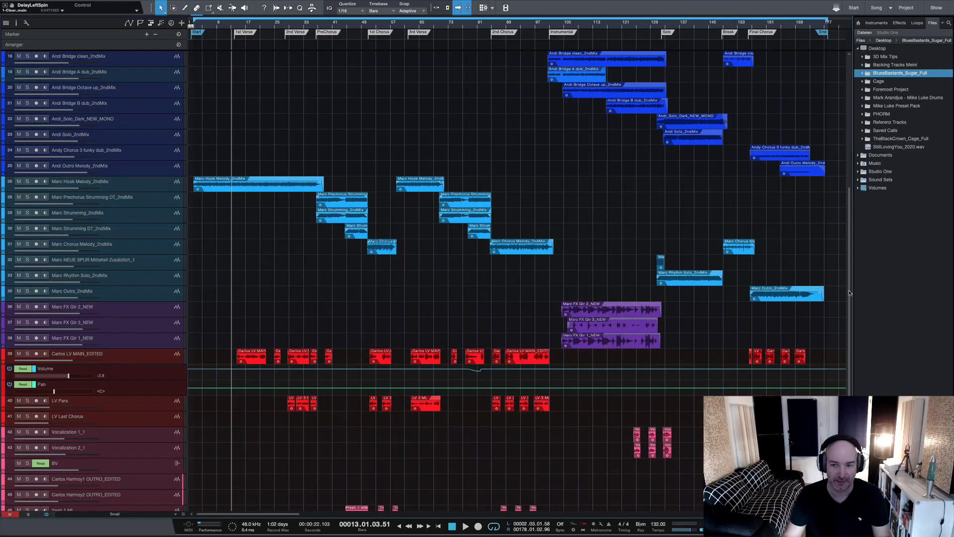
scroll(847, 356, "down", 9)
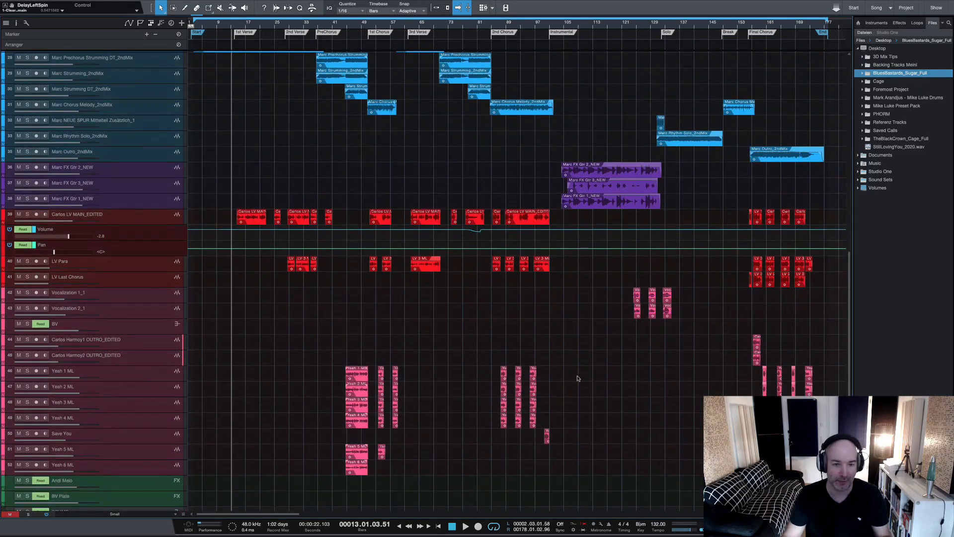
left_click_drag(850, 339, 860, 222)
scroll(560, 227, "up", 10)
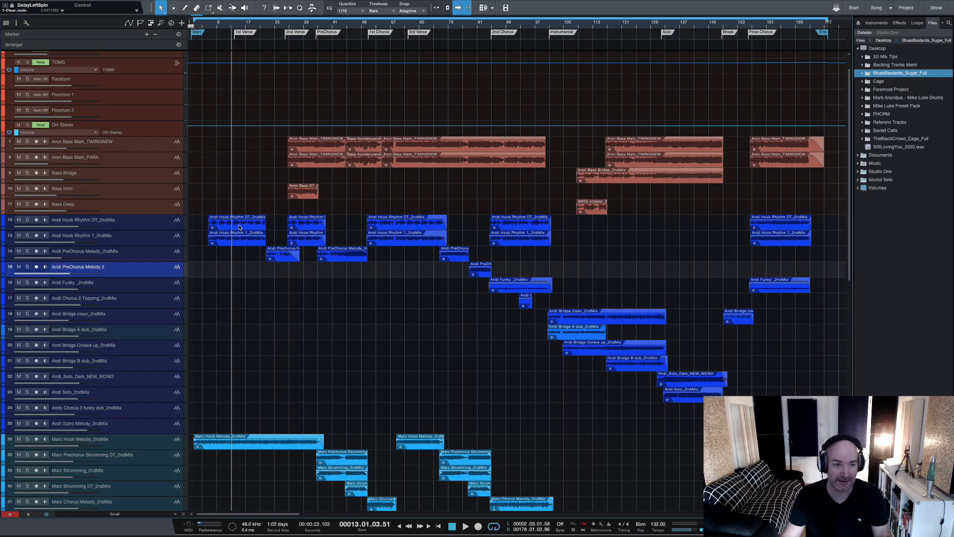
- Select the Hook Rhythm DT and Hook Rhythm 1 guitar tracks in turn and look over the surrounding arrangement
left_click(161, 227)
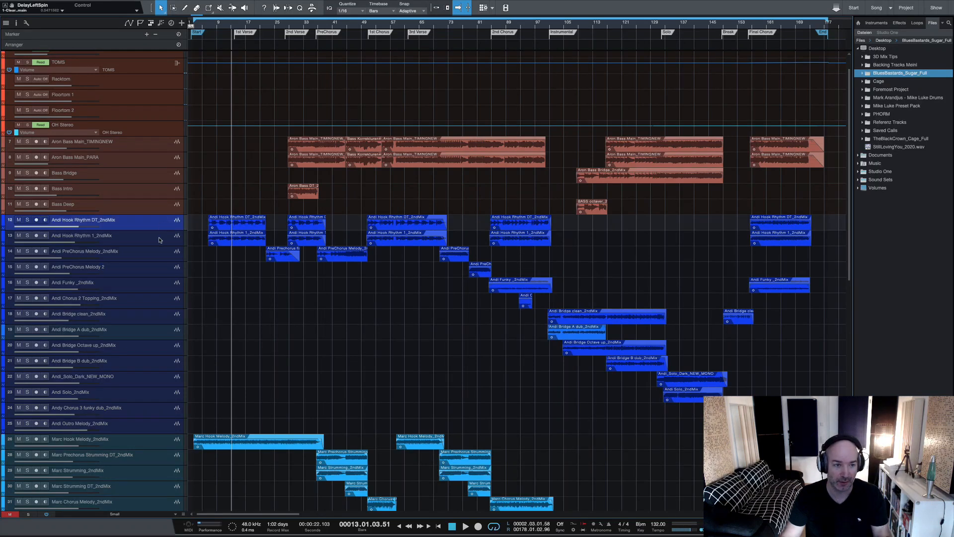
left_click(158, 240)
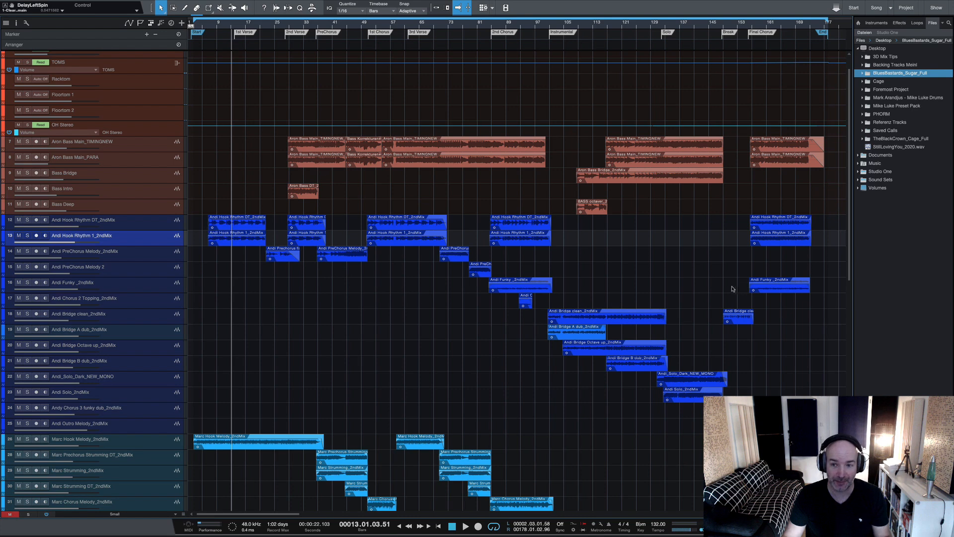
scroll(850, 196, "up", 1)
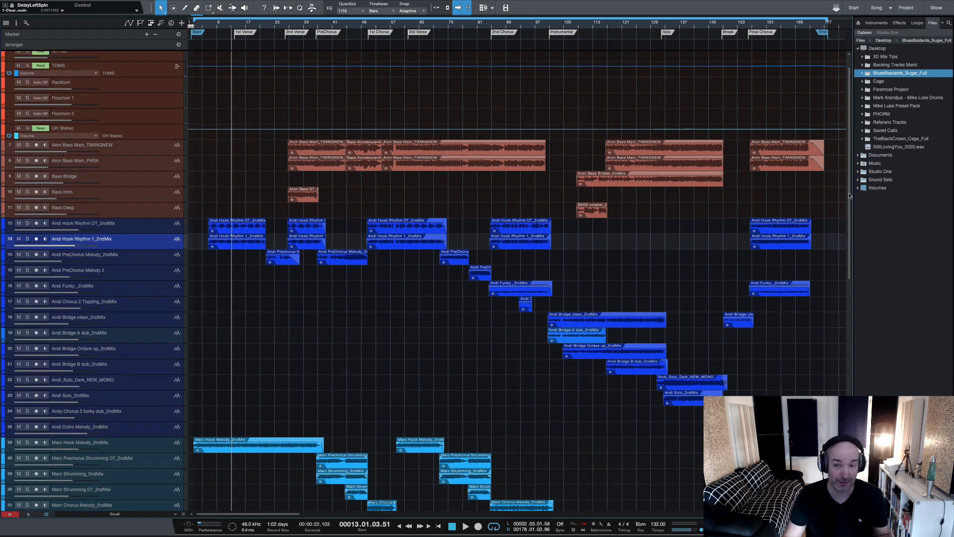
mouse_move(849, 197)
left_mouse_down()
mouse_move(845, 242)
mouse_move(850, 187)
left_mouse_up()
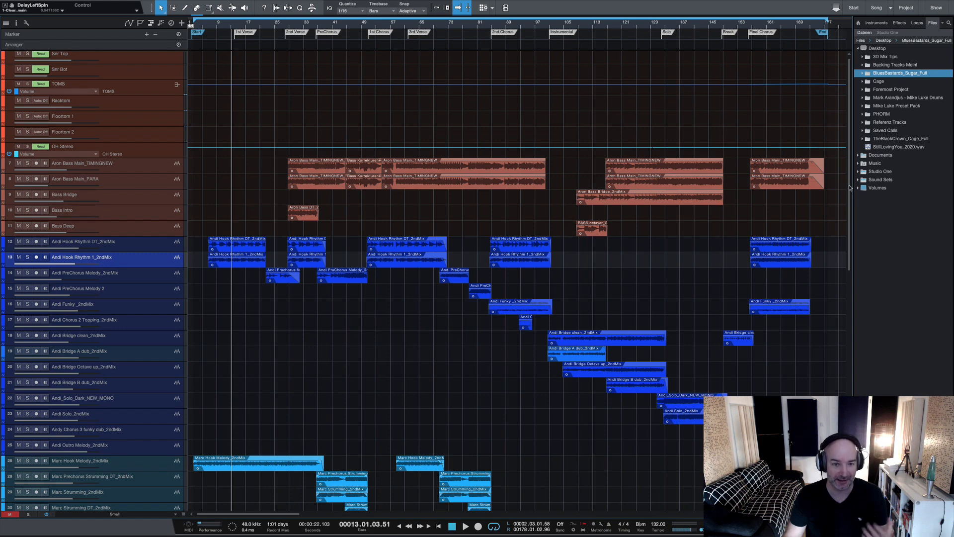
left_click_drag(850, 185, 850, 191)
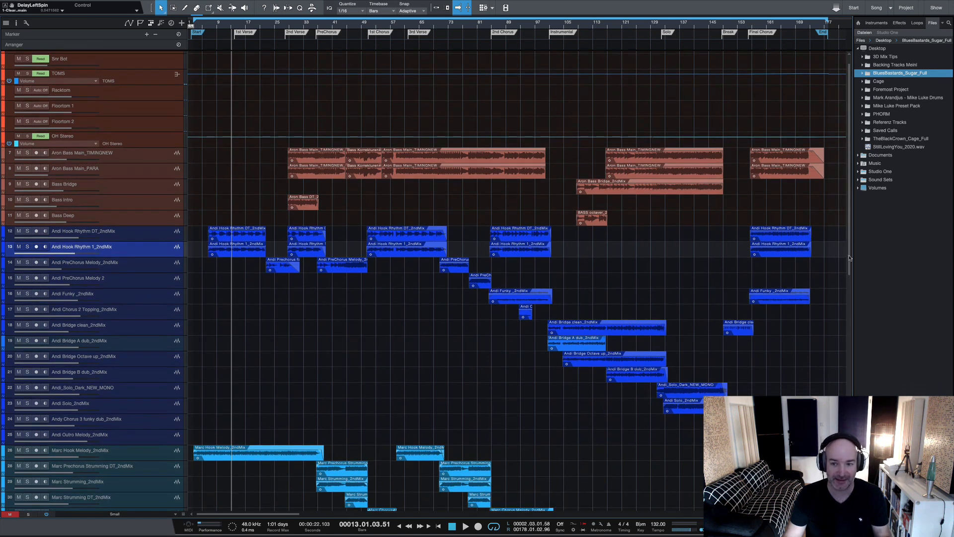
left_click_drag(851, 245, 850, 376)
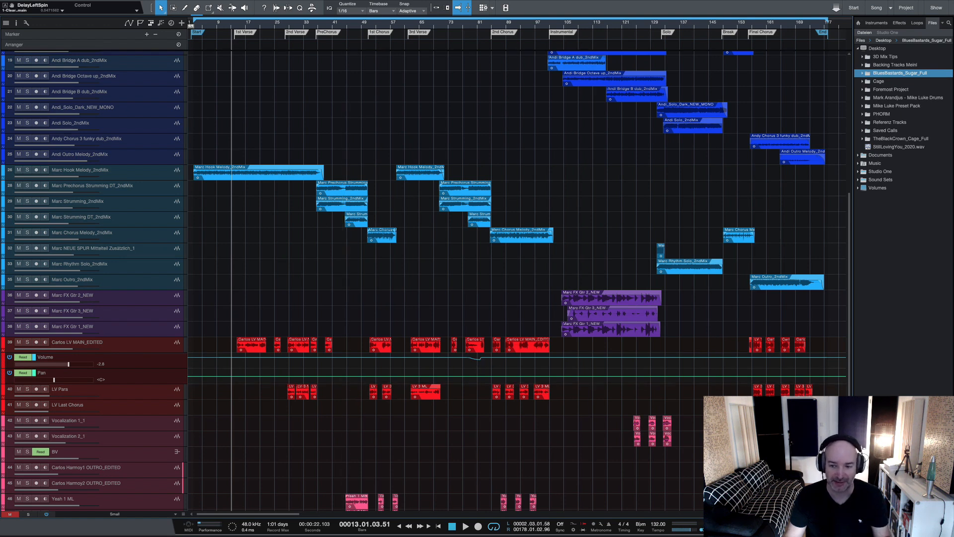
- Show the mixer console and select all drum channels from Kick In to Comp
key("F3")
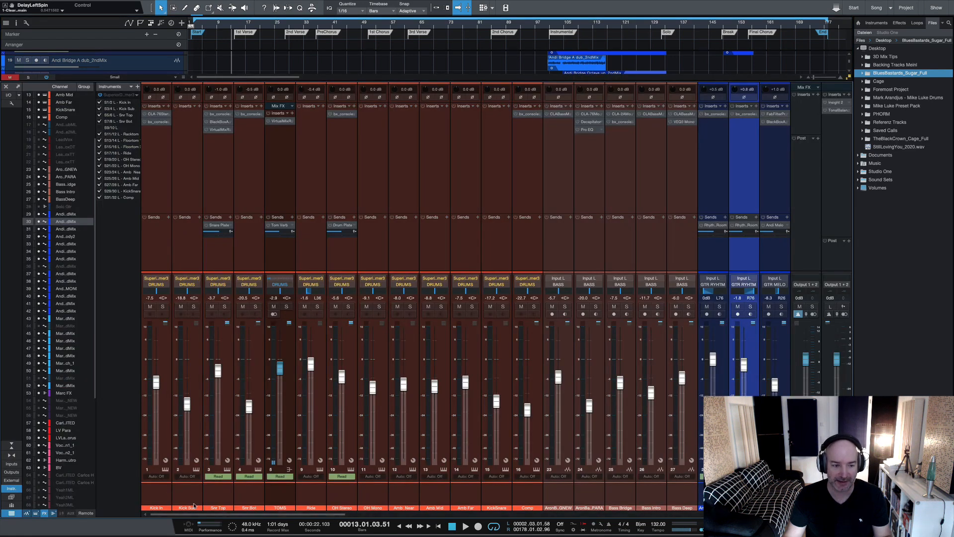
left_click(159, 503)
left_click(528, 498, "shift")
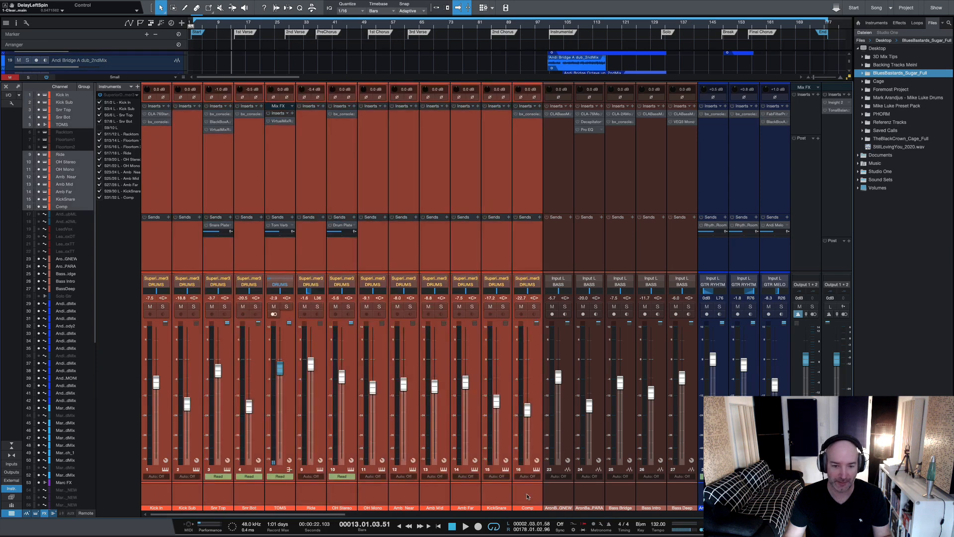
- Select the group of bass channels ending at Bass Deep, and single out Bass Intro and Bass Bridge
left_click(557, 504)
left_click(671, 504, "shift")
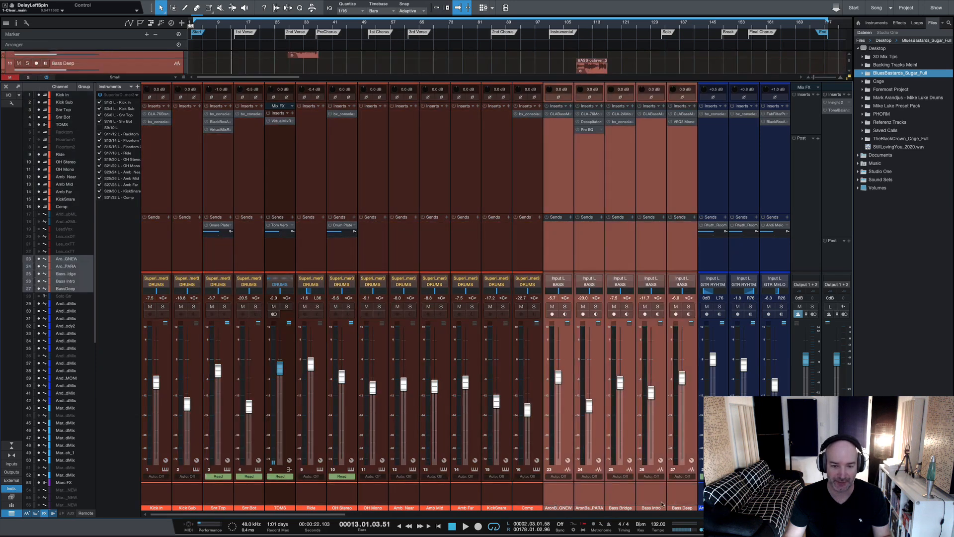
scroll(340, 519, "right", 10)
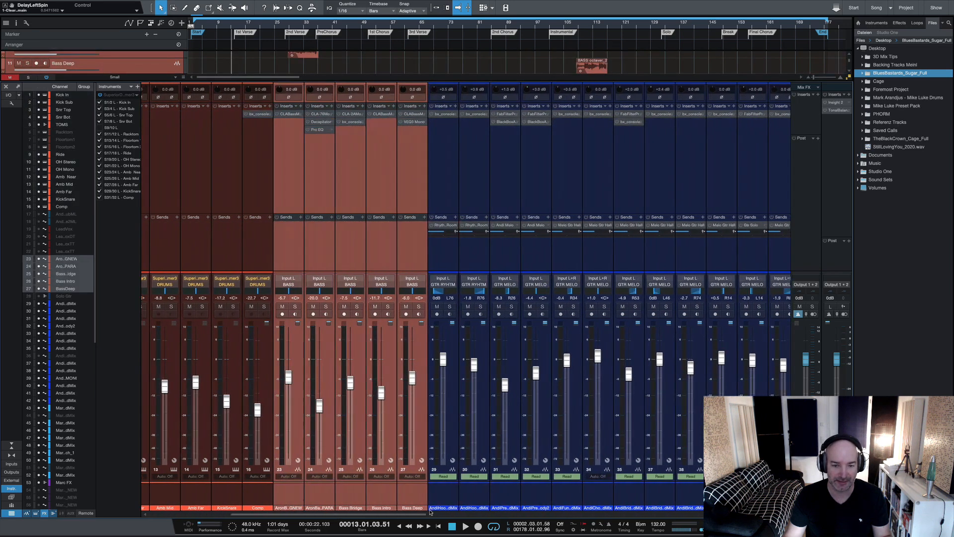
left_click(350, 496)
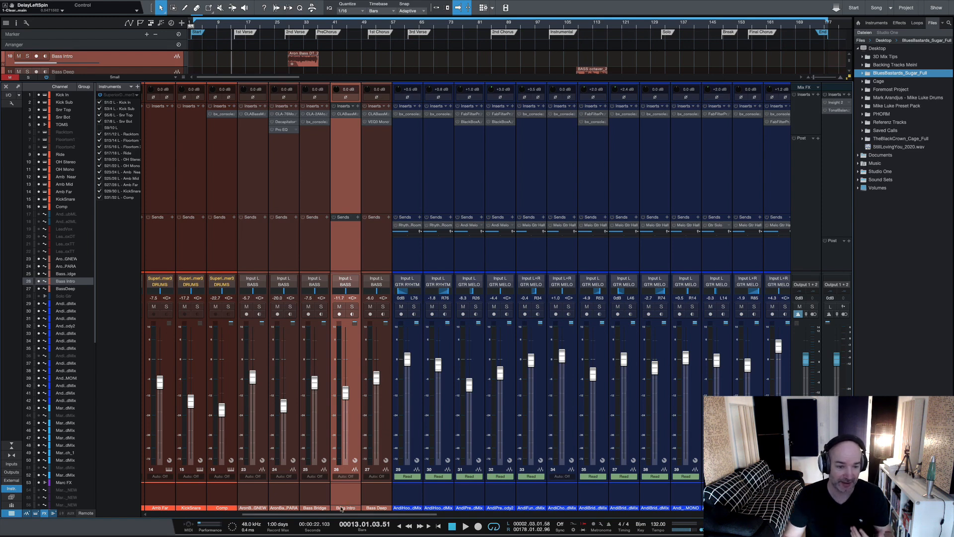
left_click(315, 494)
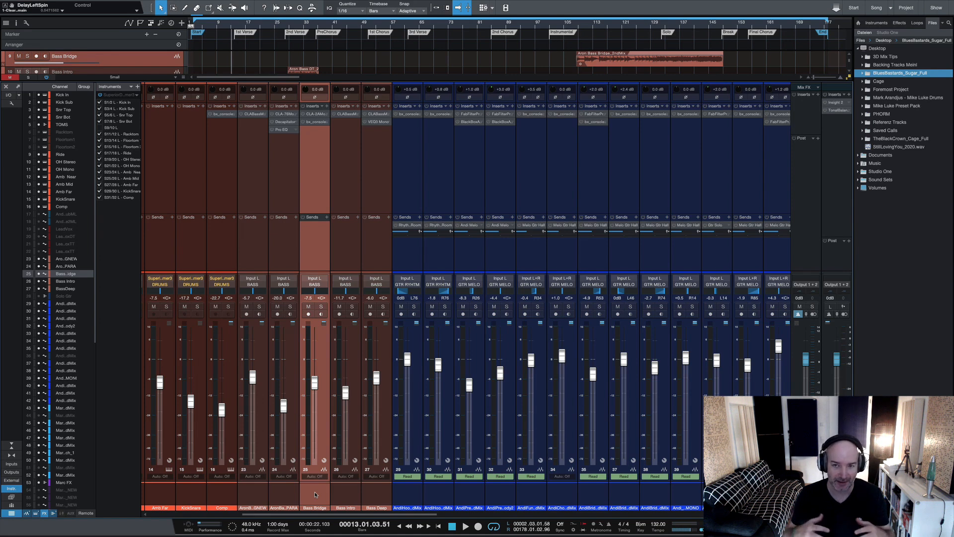
- Select all dark blue guitar channels, from Hook Rhythm DT to Outro Melody
left_click_drag(422, 515, 446, 515)
left_click(343, 497)
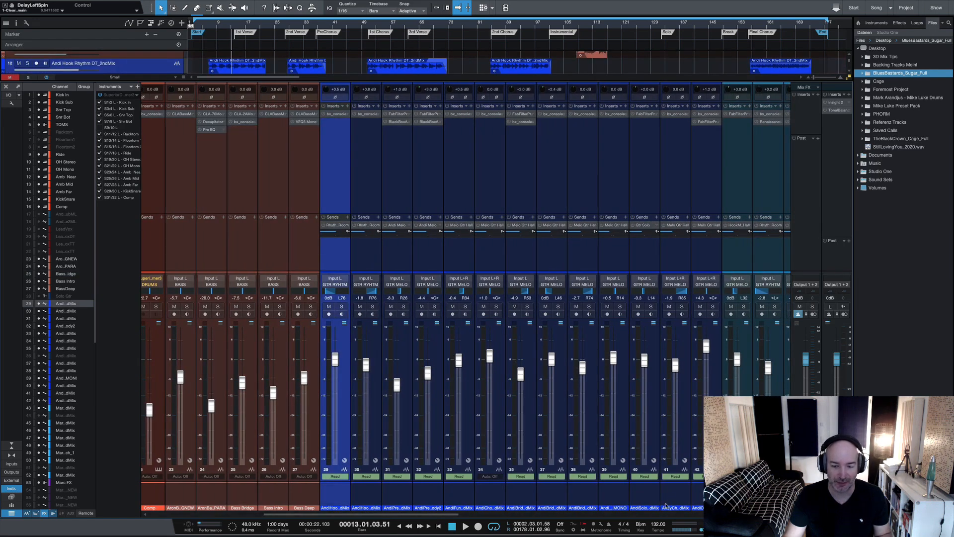
left_click_drag(455, 516, 482, 516)
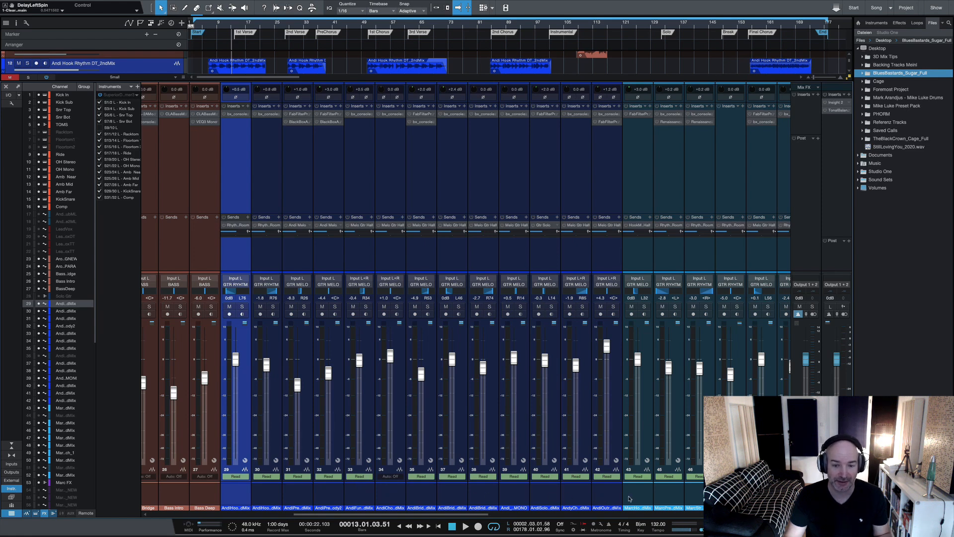
left_click(600, 497, "shift")
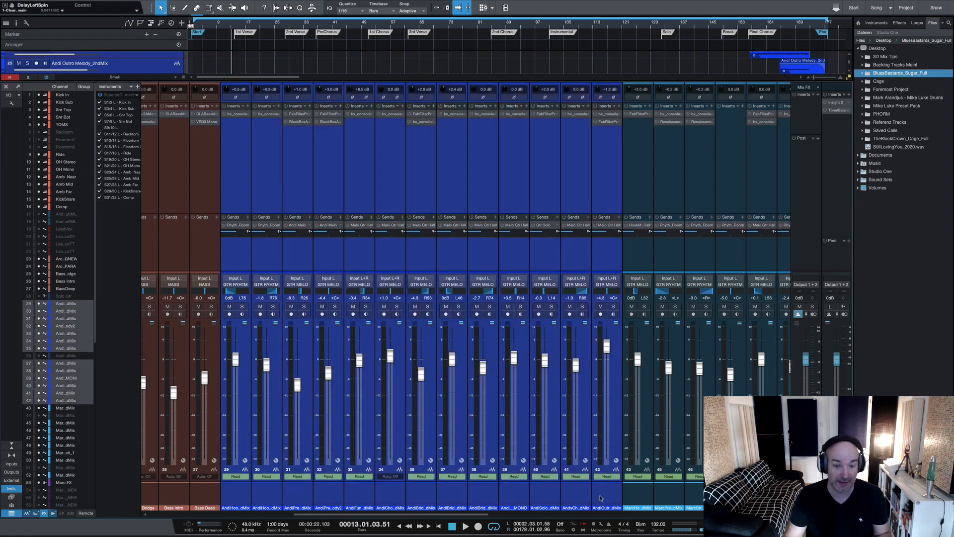
- Select all light blue guitar channels, from the Hook Melody channel to the Outro channel
left_click(567, 516)
left_click_drag(557, 516, 414, 517)
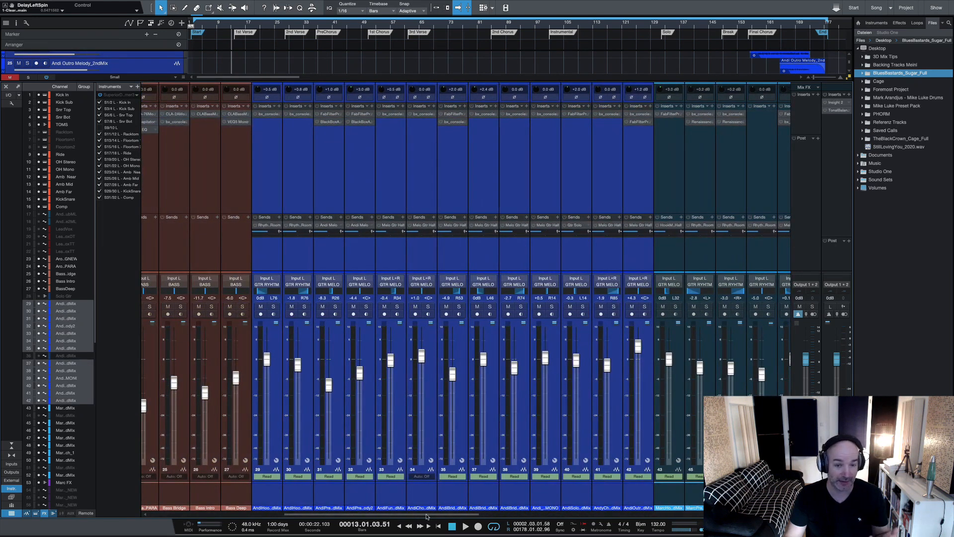
left_click(469, 517)
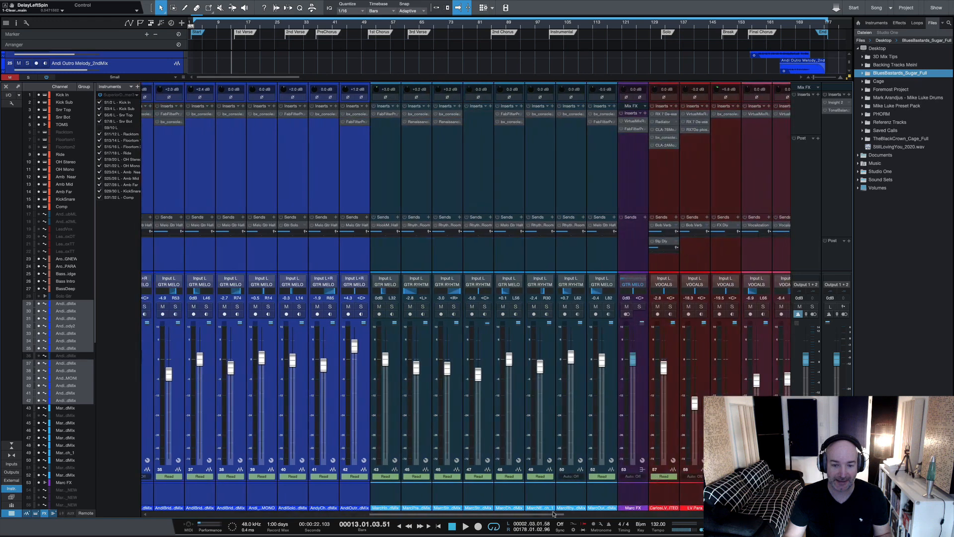
left_click(389, 492)
left_click(610, 493, "shift")
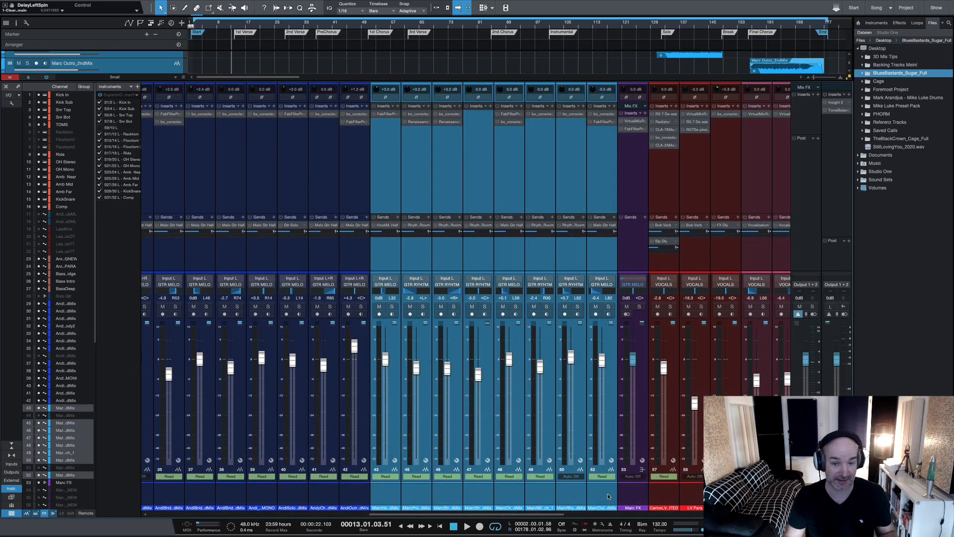
- Inspect the purple guitar FX bus and the neighbouring light blue Outro guitar channel, ending with the FX bus selected
left_click(631, 496)
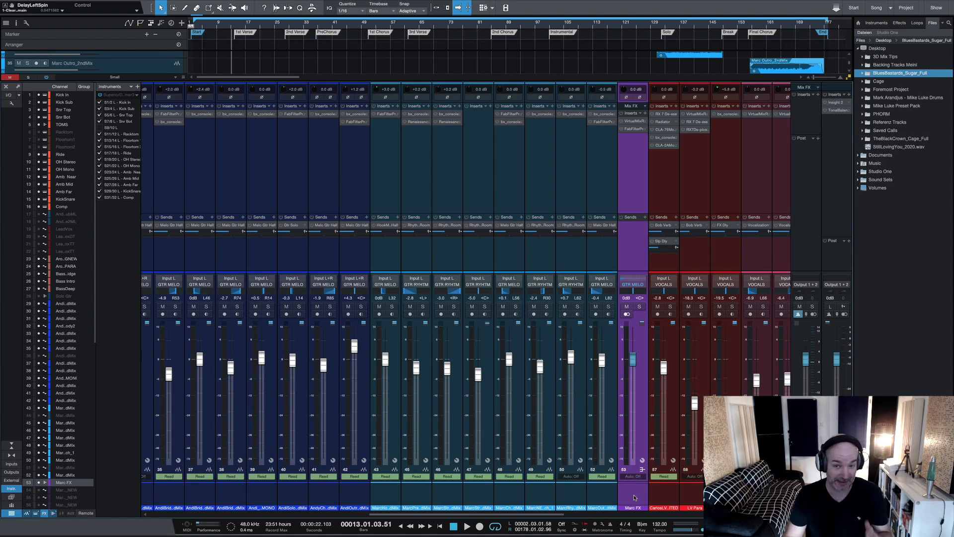
left_click(609, 494)
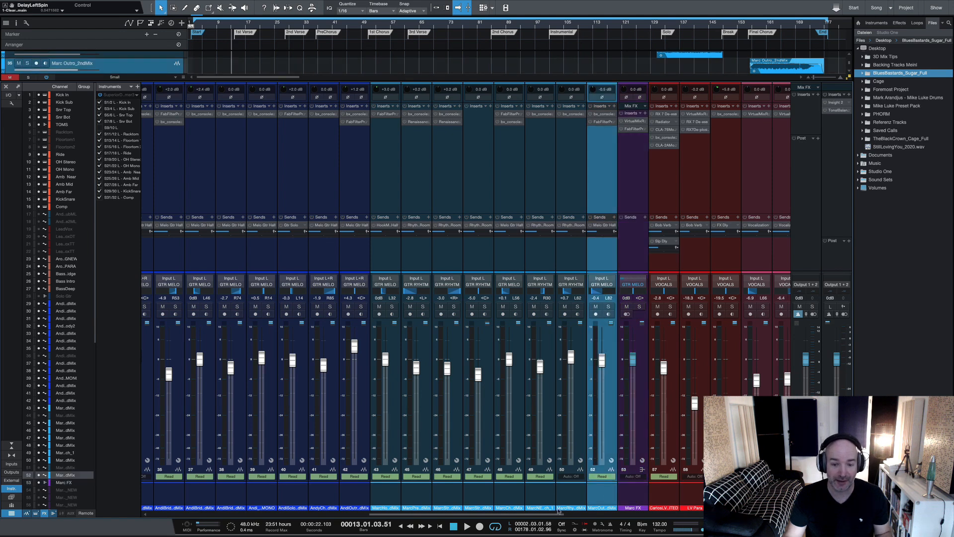
left_click_drag(552, 515, 495, 520)
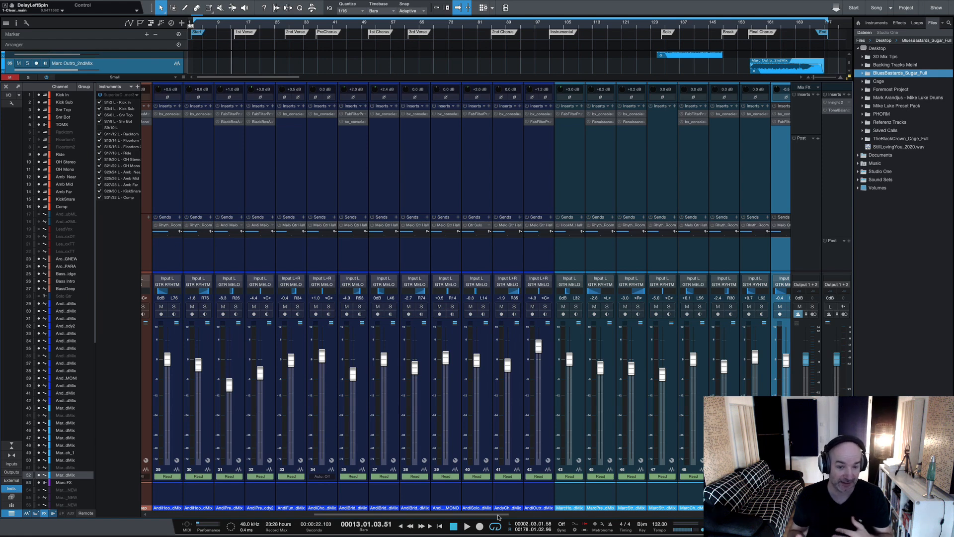
left_click(498, 518)
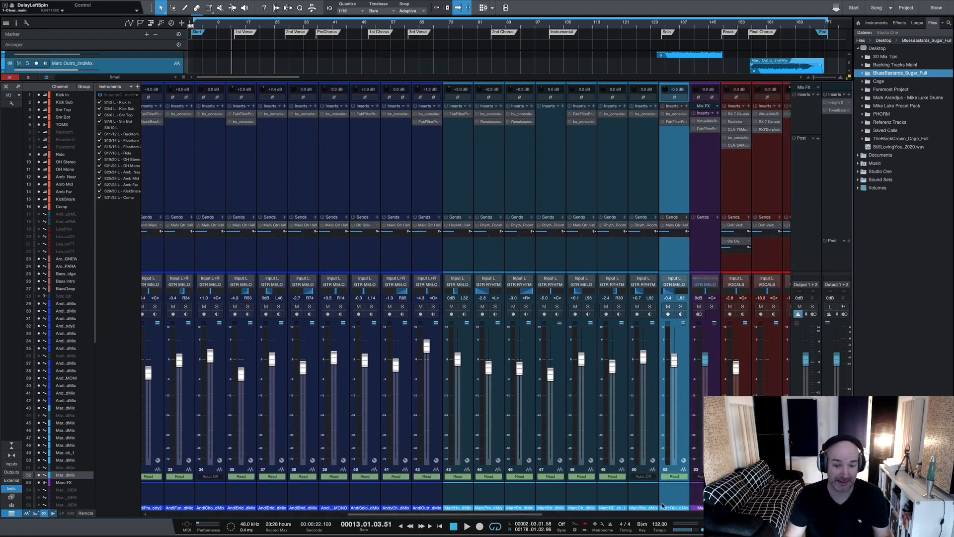
left_click(700, 507)
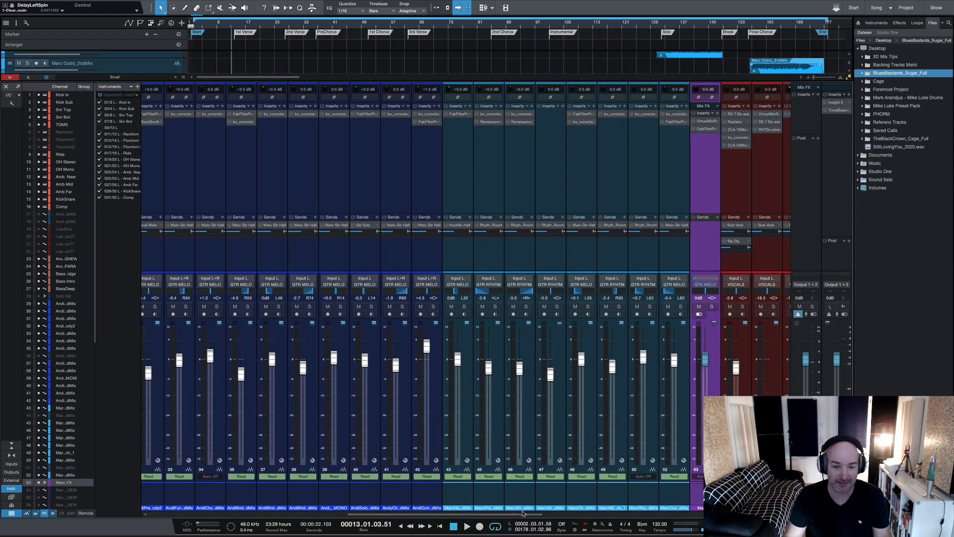
- Inspect the three red lead vocal channels one by one: the edited main vocal, LV Para and LV Last Chorus
left_click_drag(521, 515, 599, 514)
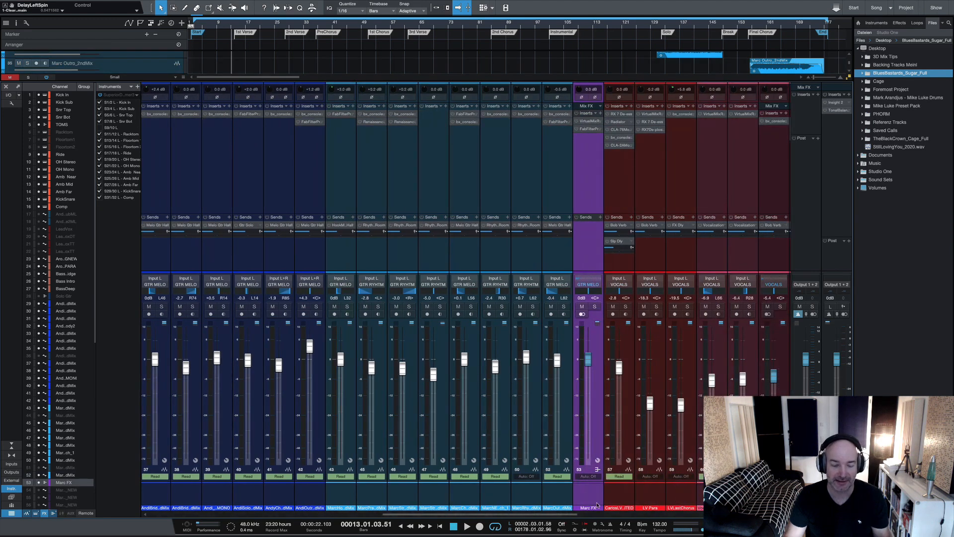
scroll(568, 512, "right", 3)
left_click(567, 497)
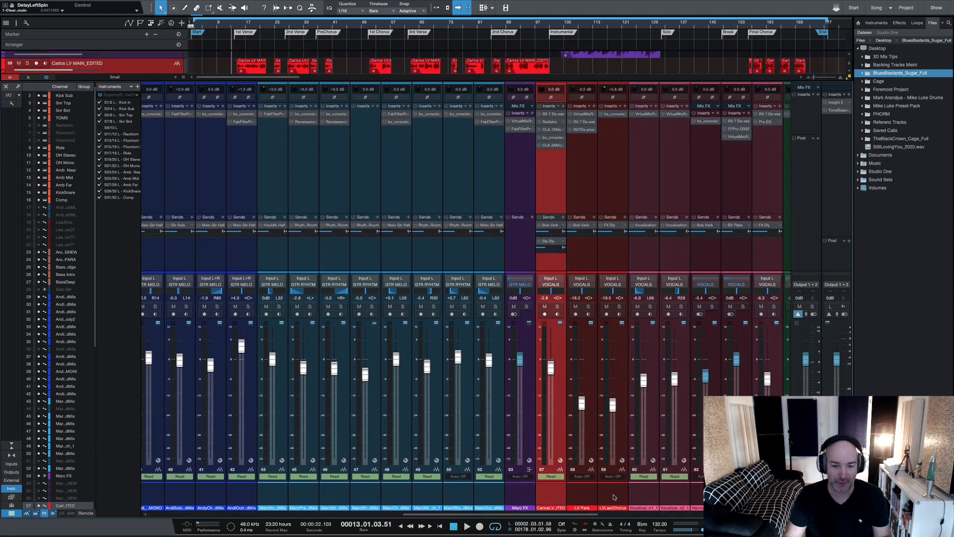
double_click(614, 497)
left_click(596, 118)
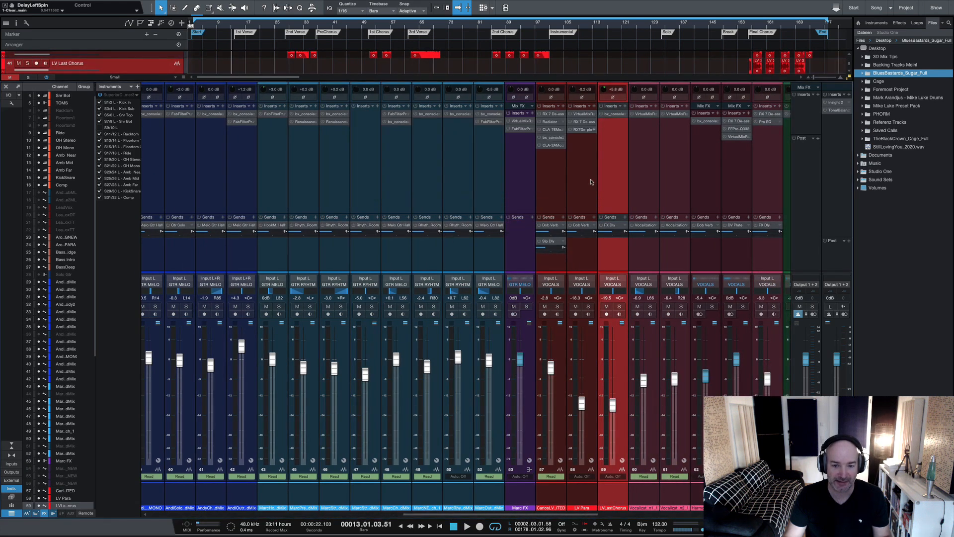
left_click(556, 493)
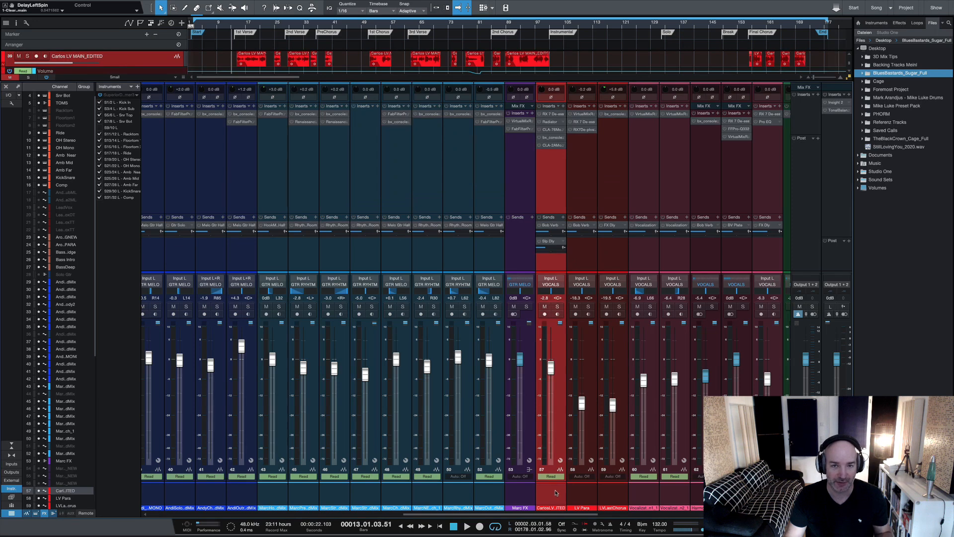
left_click(577, 496)
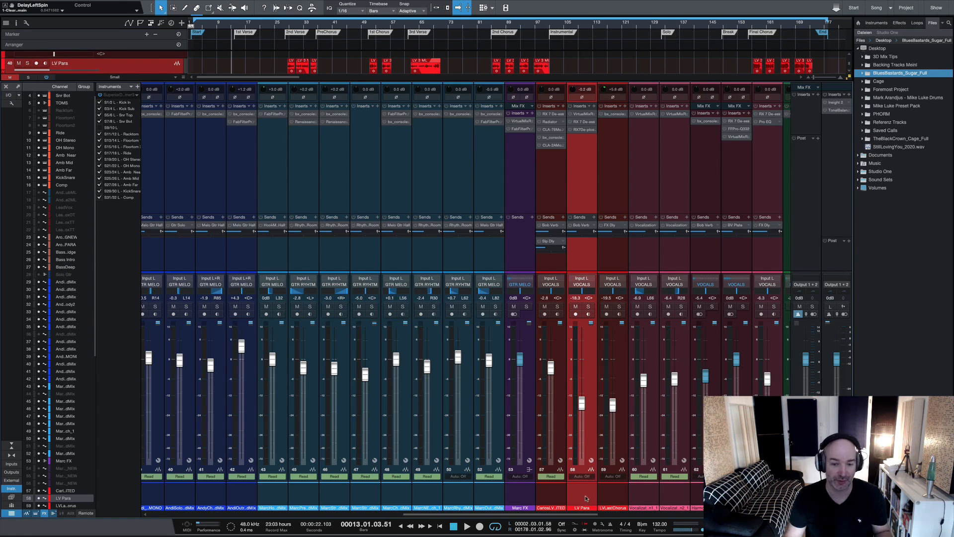
left_click(607, 500)
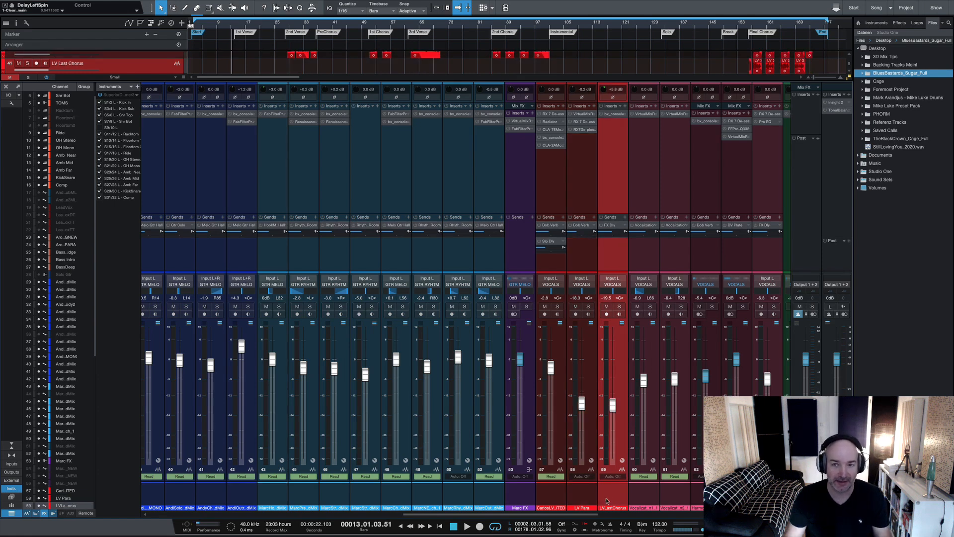
- Select both pink Vocalization channels in the mixer, next to the LV Last Chorus channel
scroll(571, 502, "right", 2)
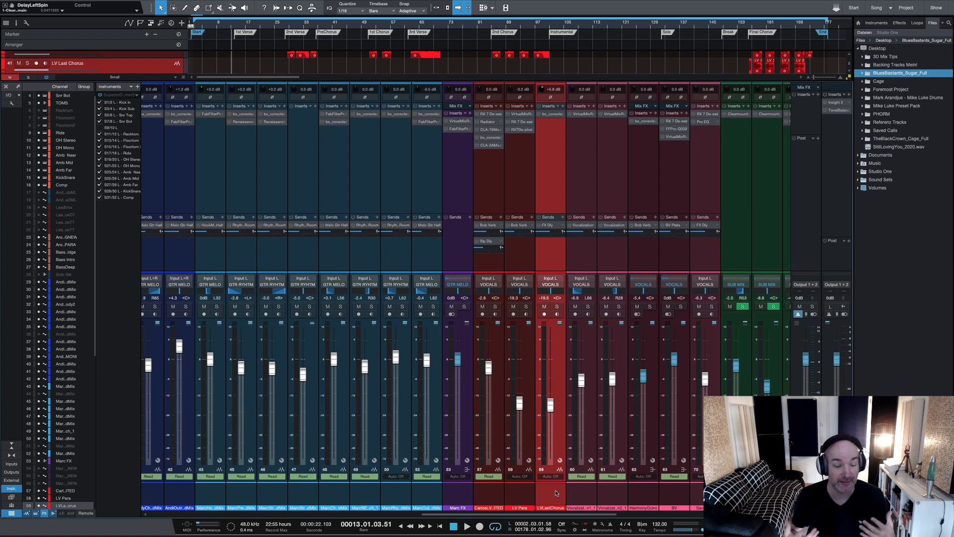
left_click(581, 492)
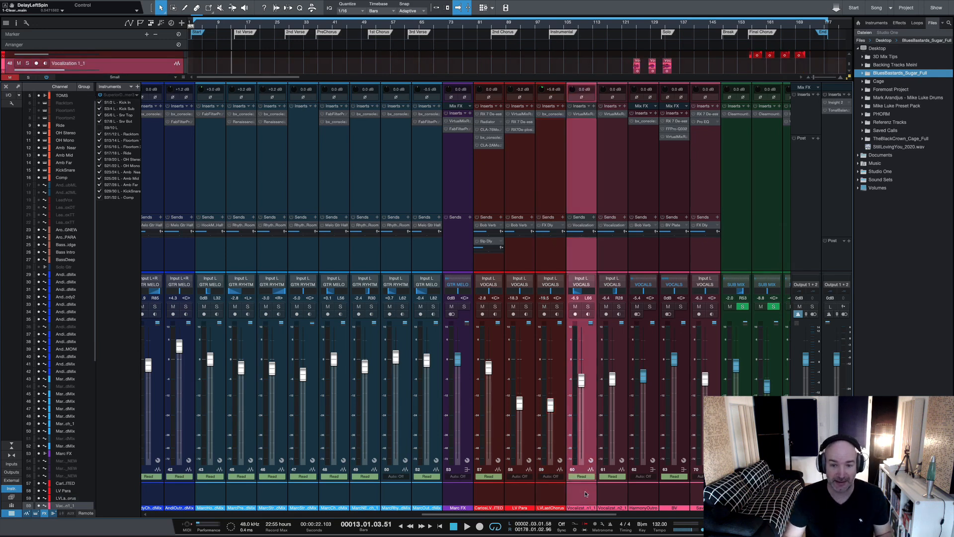
left_click(614, 493, "shift")
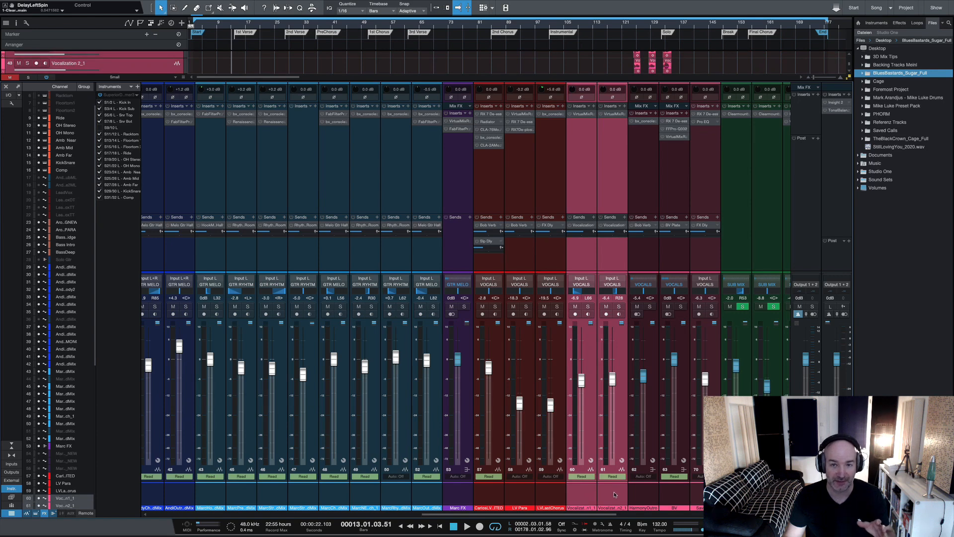
- Select the HarmonyOutro bus, and show the channels related to the neighbouring BV bus
scroll(614, 495, "right", 5)
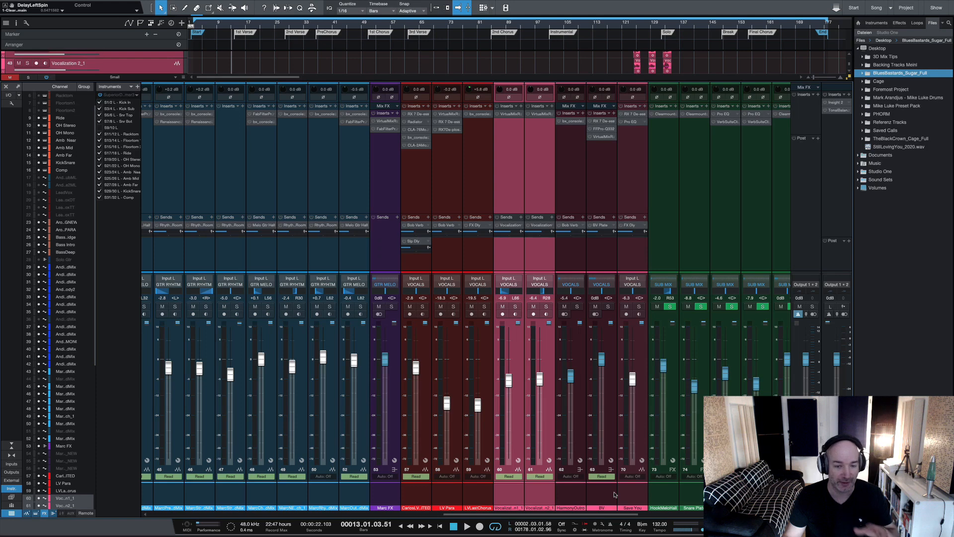
left_click(577, 498)
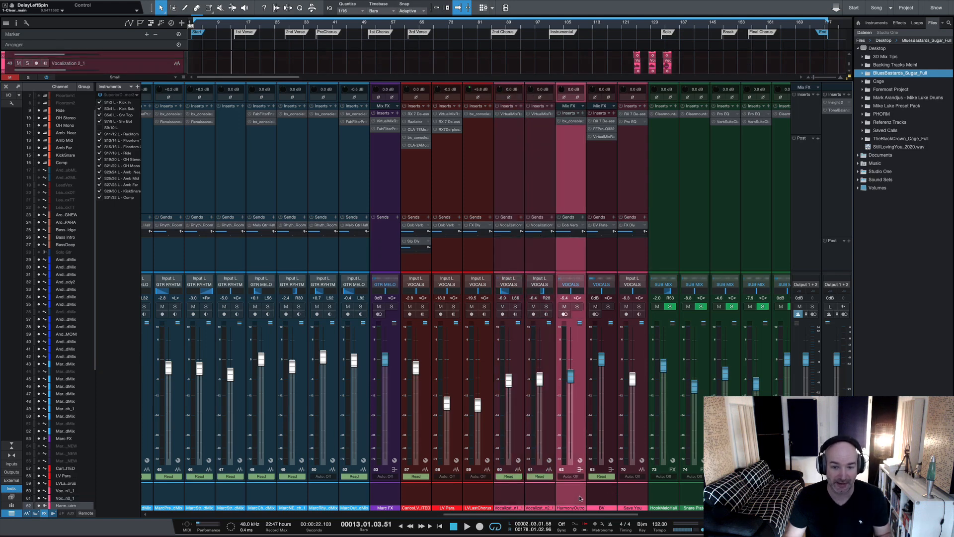
left_click(602, 498)
right_click(603, 498)
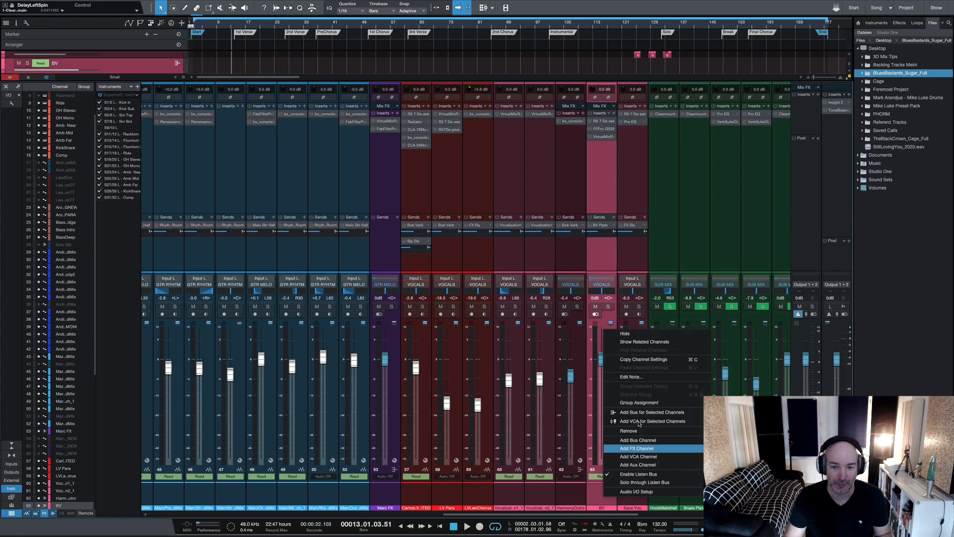
left_click(641, 342)
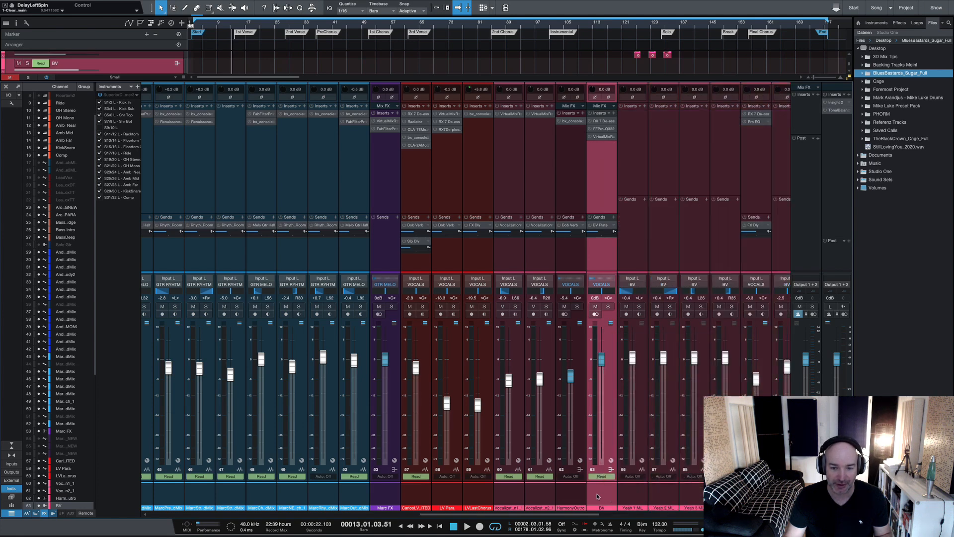
- Select all individual backing vocal channels beside the BV bus, from Yeah 1 ML to the last Yeah channel
scroll(599, 496, "right", 5)
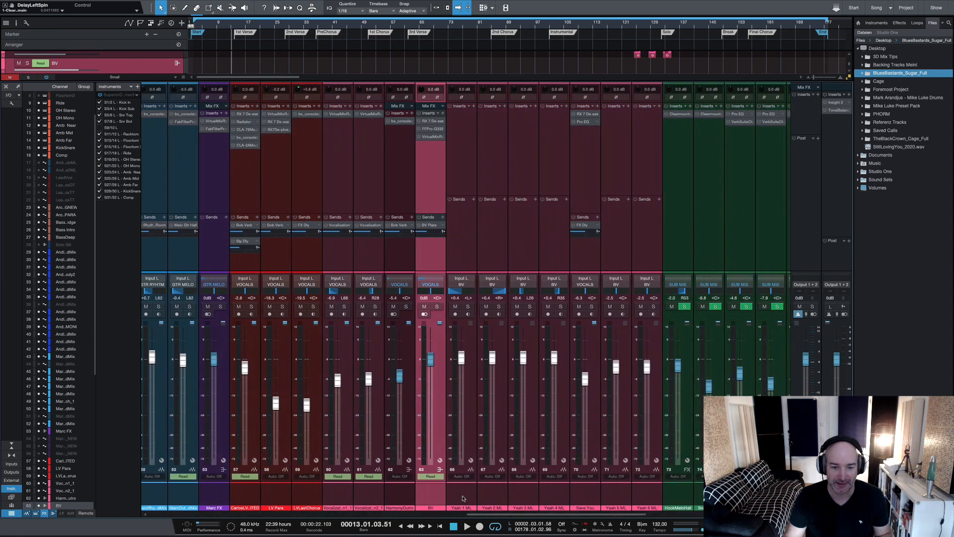
left_click(465, 498)
left_click(640, 494, "shift")
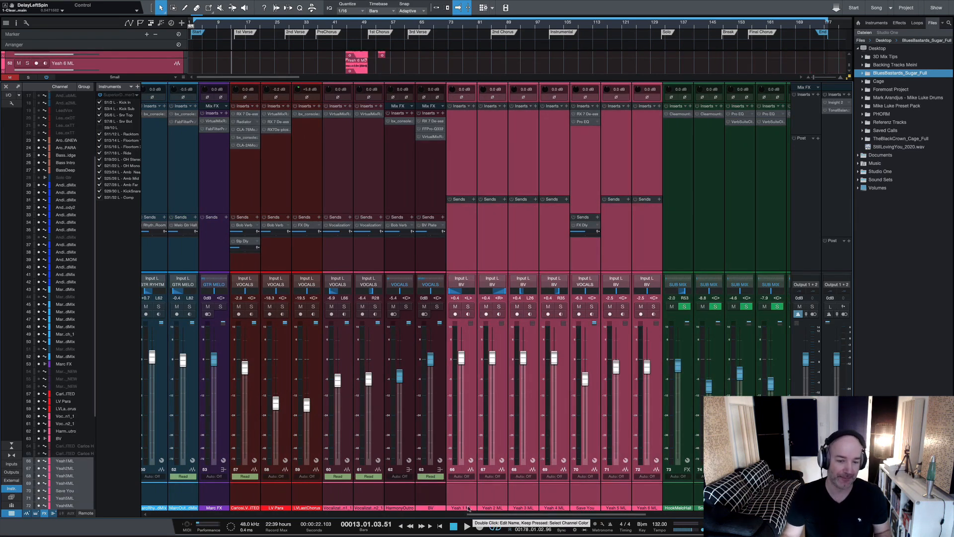
- Hide the BV bus's related channels and select the Save You channel
right_click(442, 330)
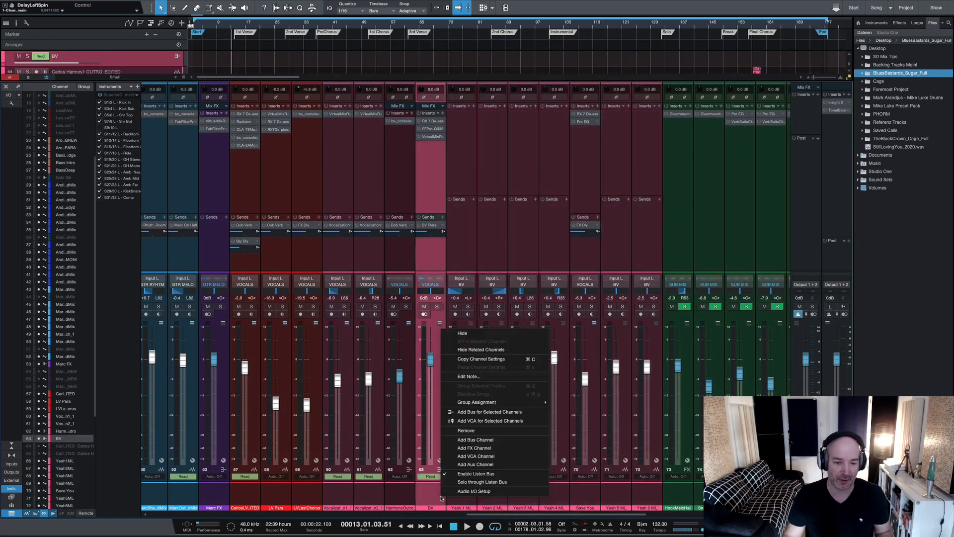
left_click(486, 351)
left_click(462, 498)
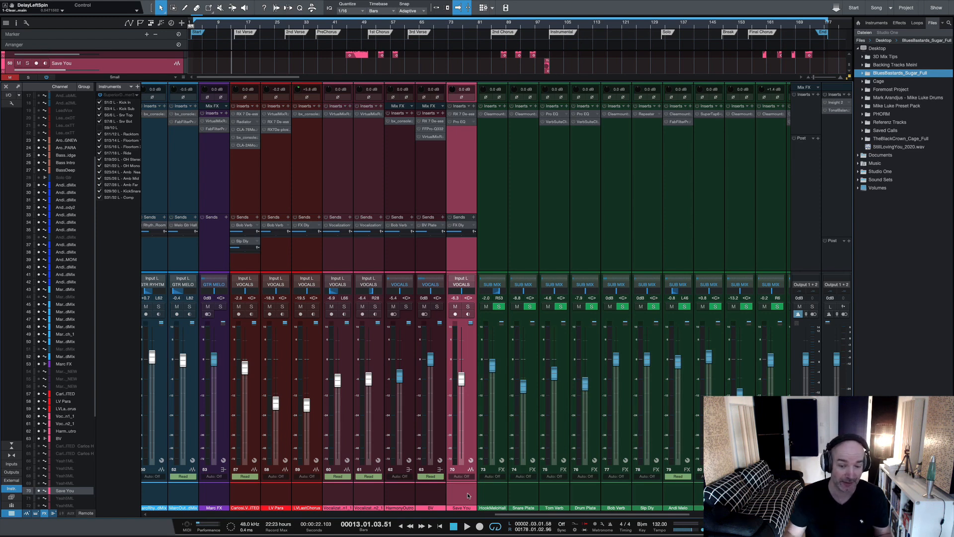
- Select all green effects channels, from HookMeloHall to Melo Gtr Hall
scroll(467, 493, "left", 1)
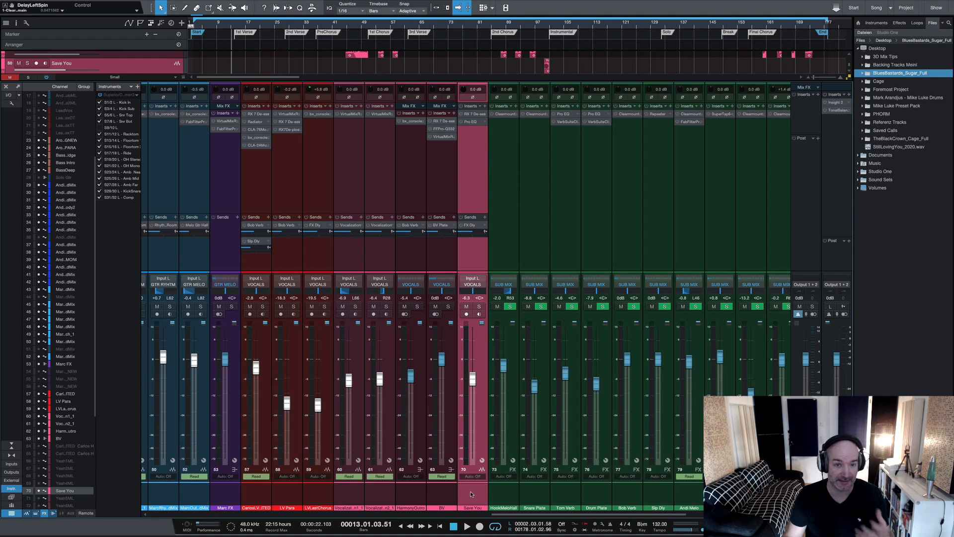
left_click_drag(504, 515, 559, 517)
left_click(447, 493)
left_click(694, 494, "shift")
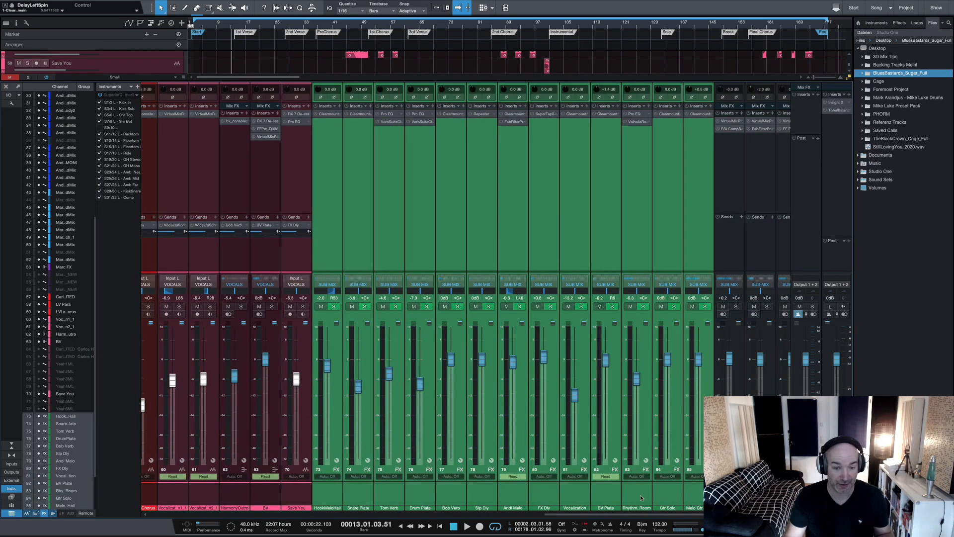
- Inspect individual green effects channels: Tom Verb, HookMeloHall, Snare Plate, Drum Plate, Bob Verb and the melody guitar effect after Slp Dly
left_click(403, 487)
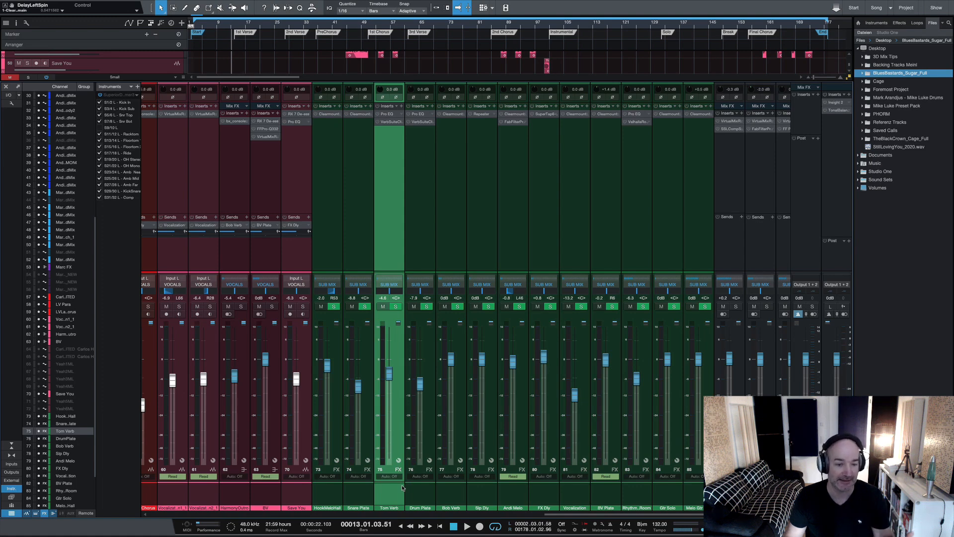
left_click(320, 497)
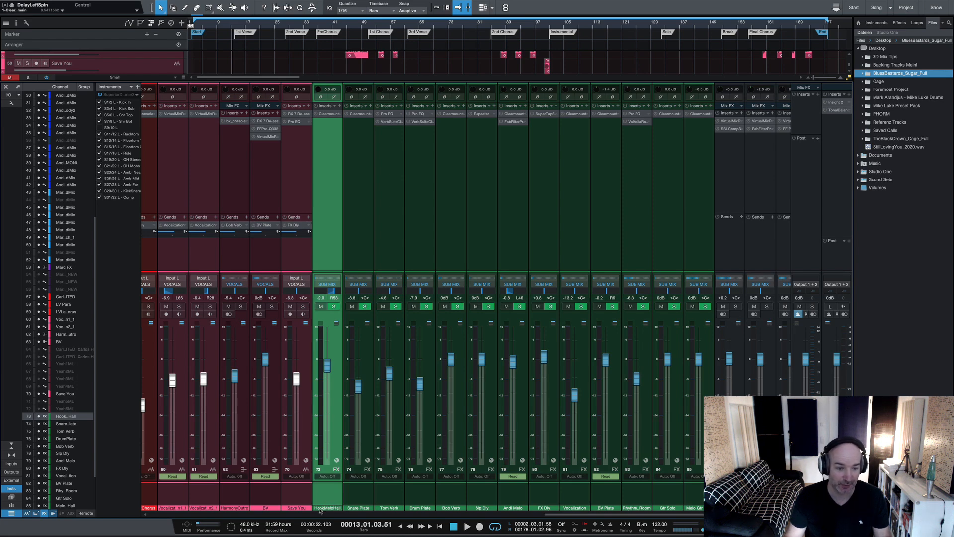
left_click(361, 502)
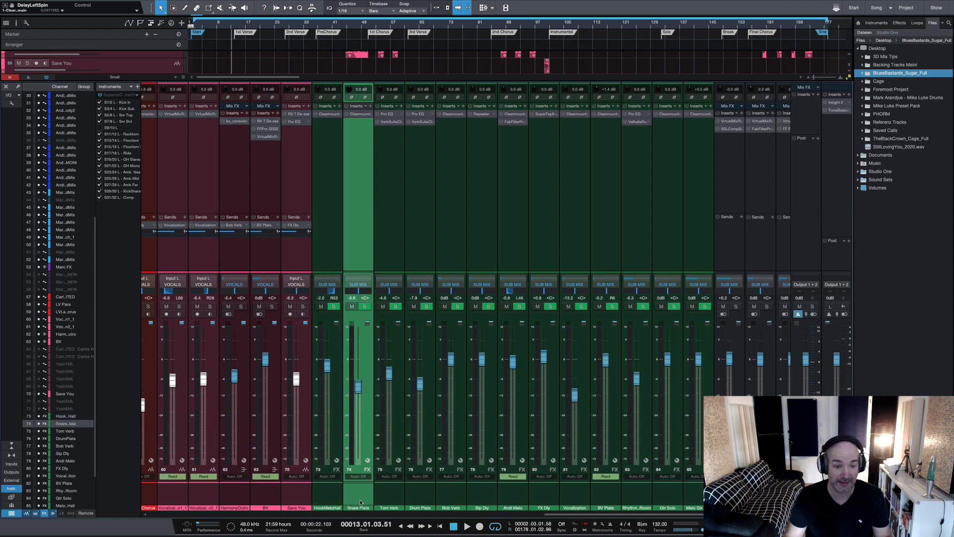
left_click(423, 500)
left_click(449, 499)
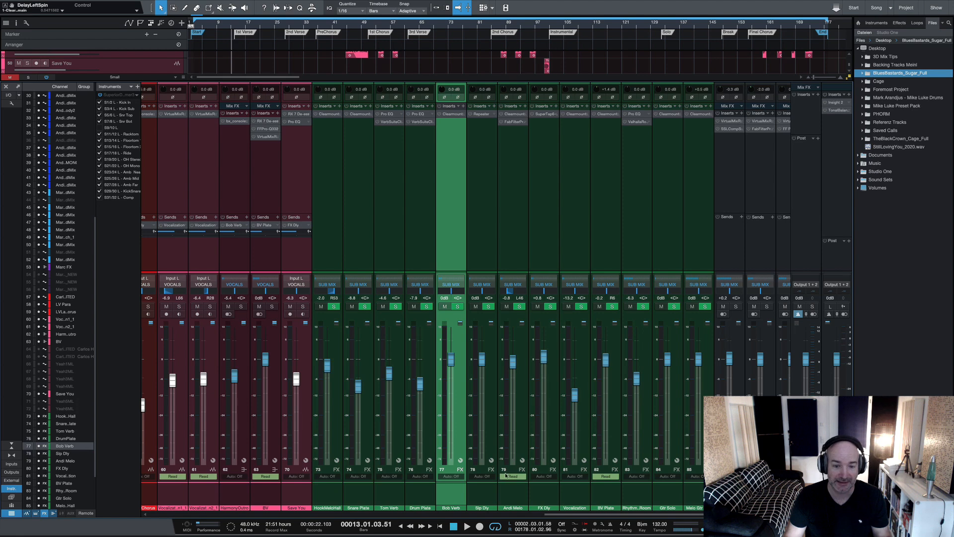
left_click(516, 492)
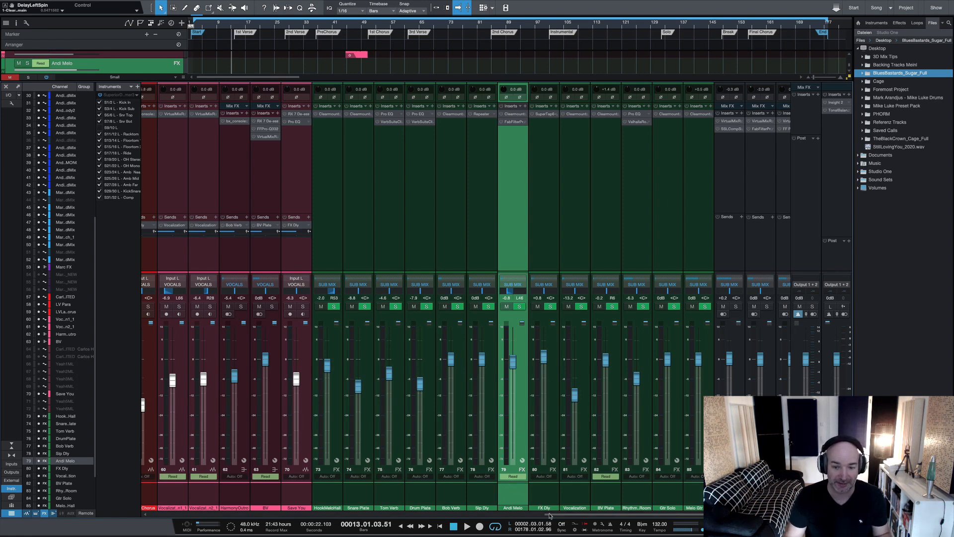
- Select all the grey buses from DRUMS to VOCALS together with the SUB MIX bus
left_click_drag(550, 516, 594, 516)
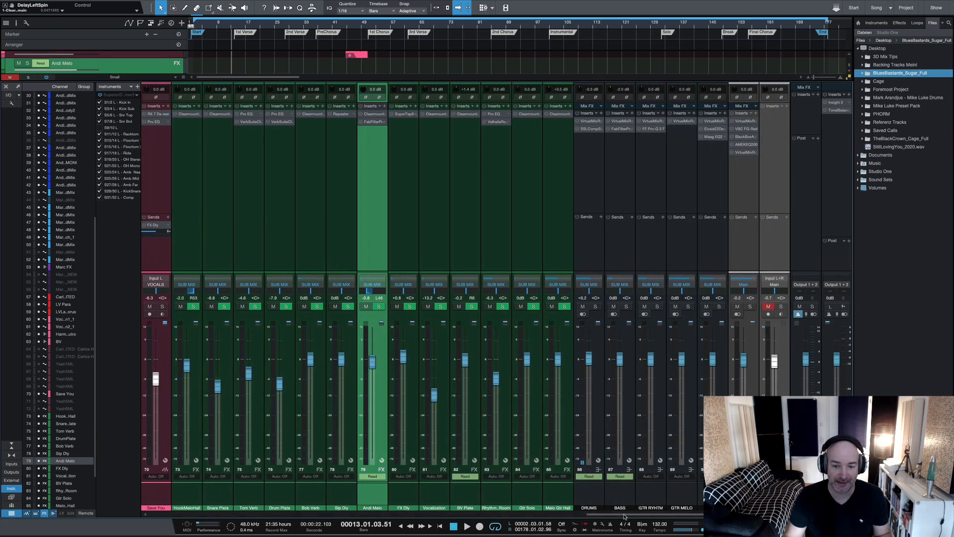
left_click(594, 496)
left_click(714, 498, "shift")
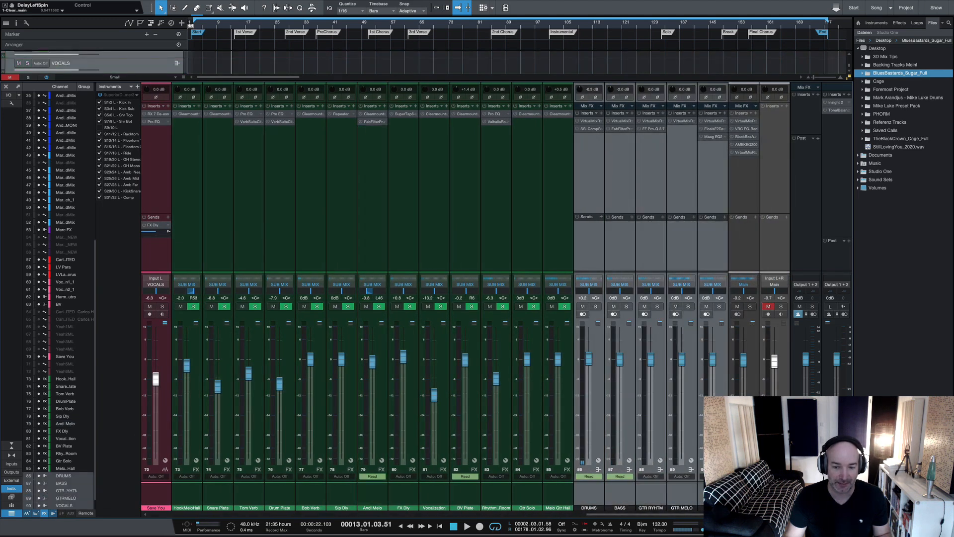
left_click(745, 497, "shift")
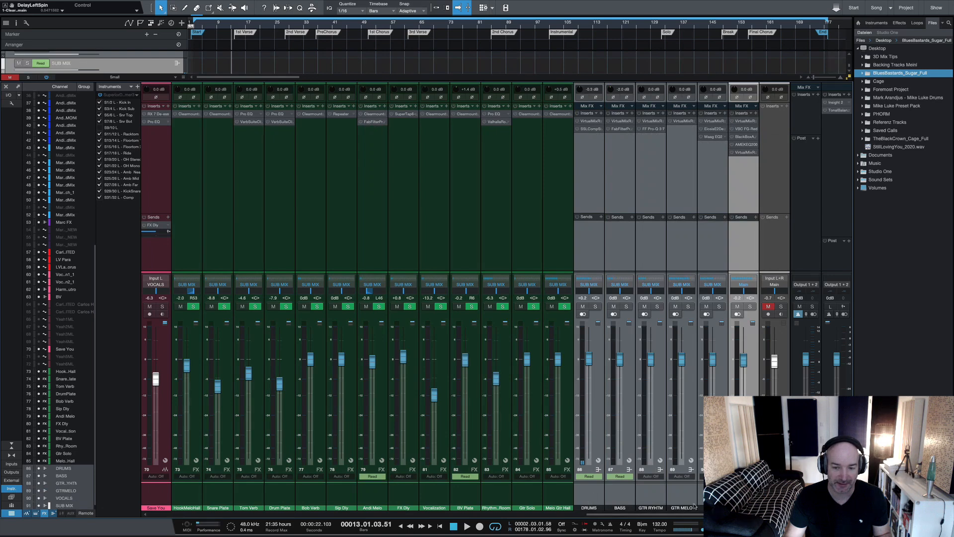
- Inspect the instrument buses one by one: DRUMS, BASS, GTR RYHTM and GTR MELO
left_click(578, 499)
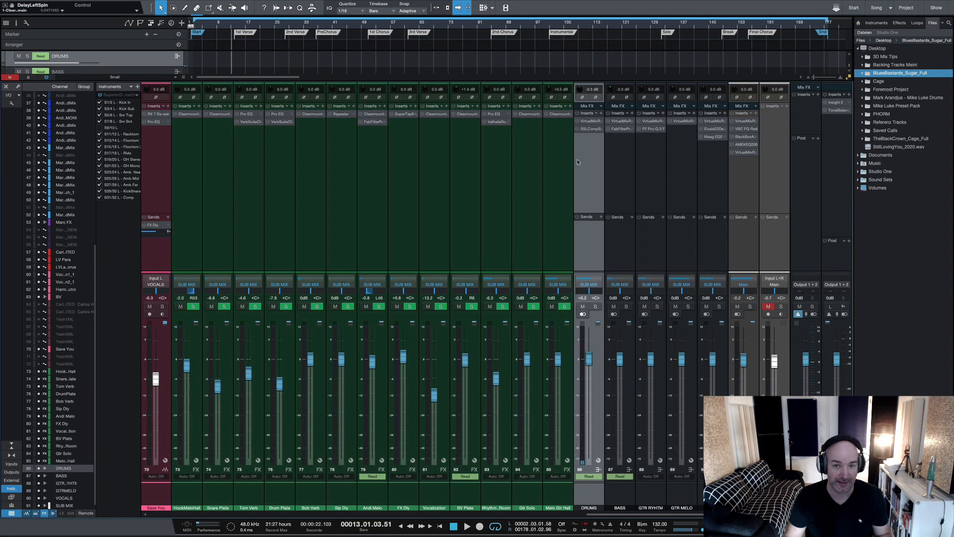
left_click(627, 498)
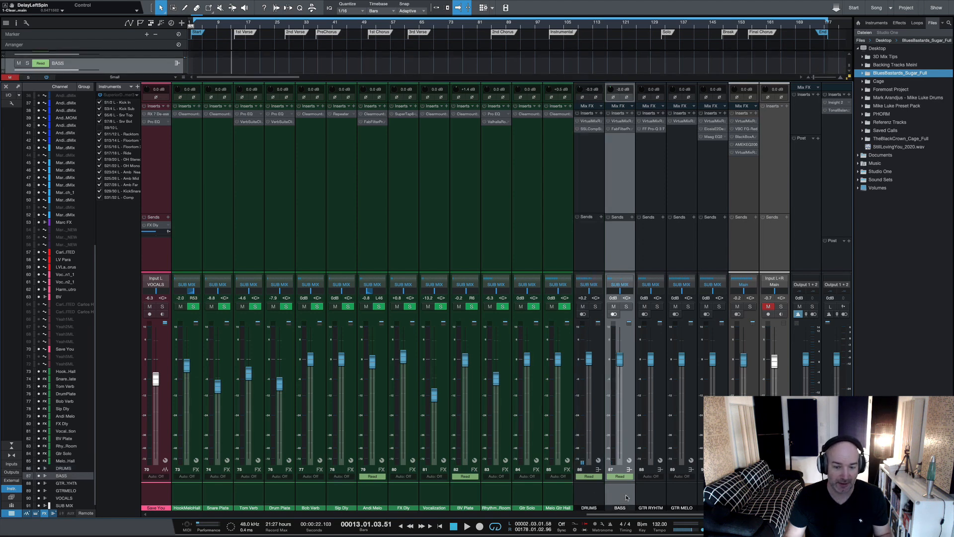
left_click(647, 497)
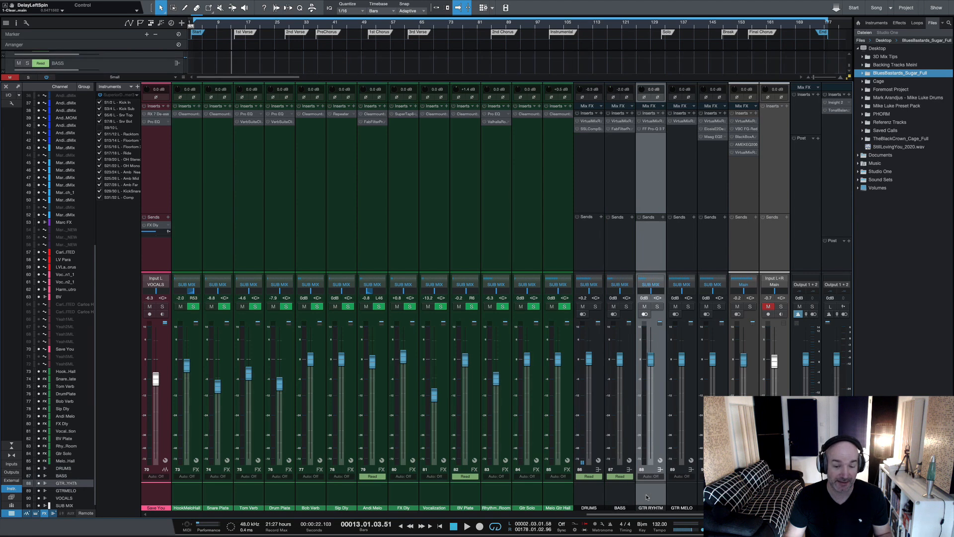
left_click_drag(606, 514, 654, 497)
left_click(675, 498)
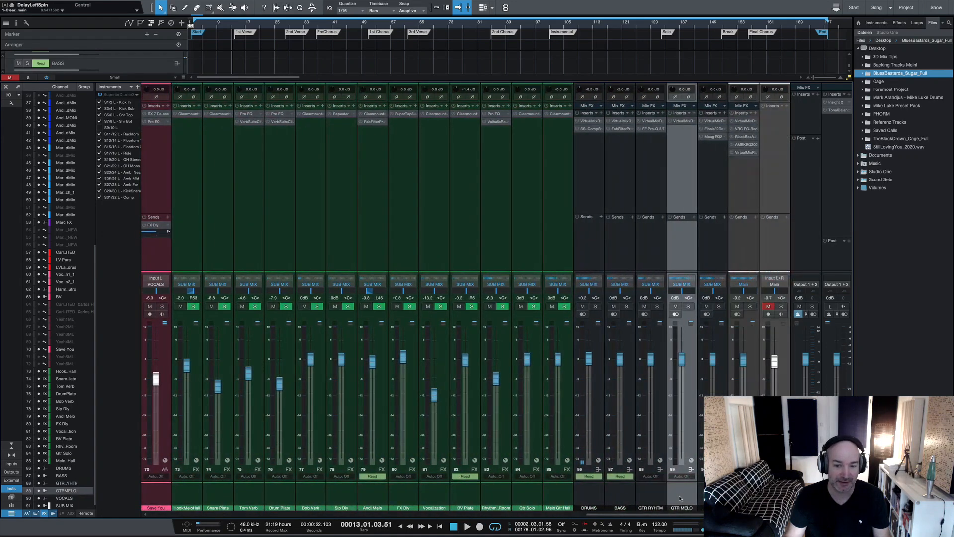
- Revisit the GTR RYHTM and GTR MELO buses, ending with the VOCALS bus selected
left_click(650, 498)
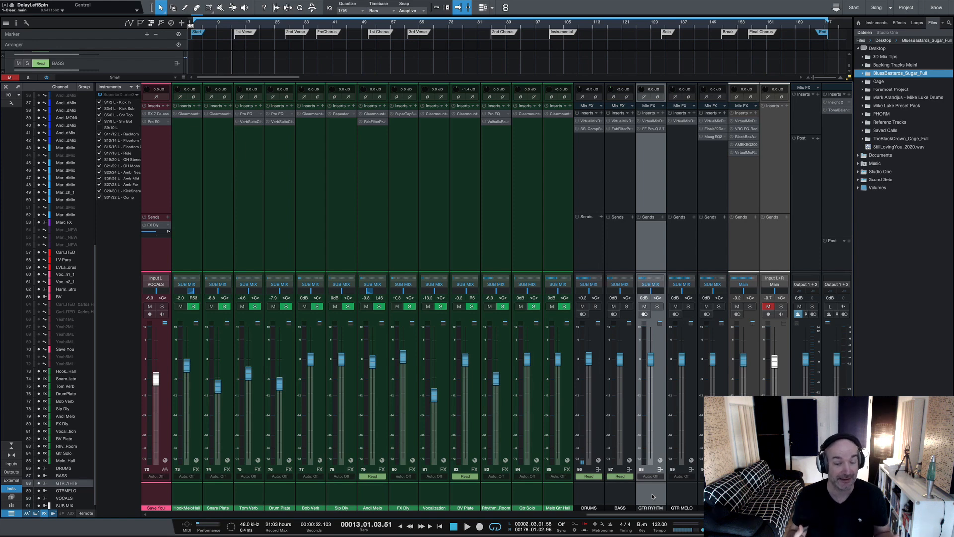
left_click(682, 495)
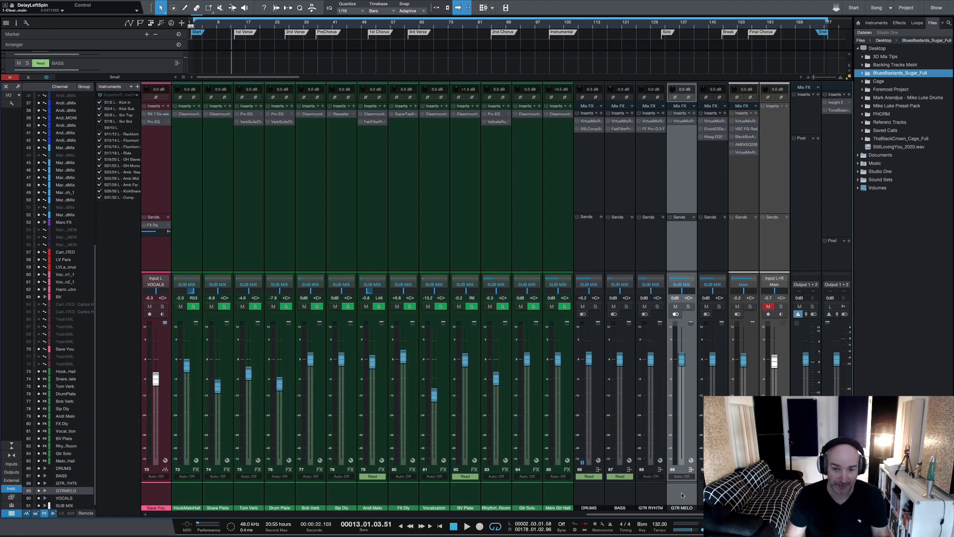
key("Down")
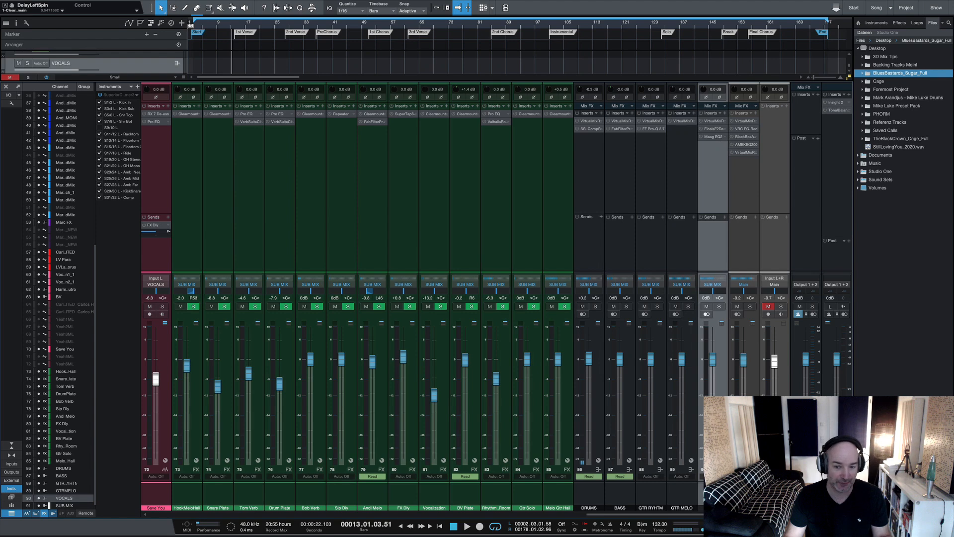
left_click(600, 497)
key("Caps_Lock")
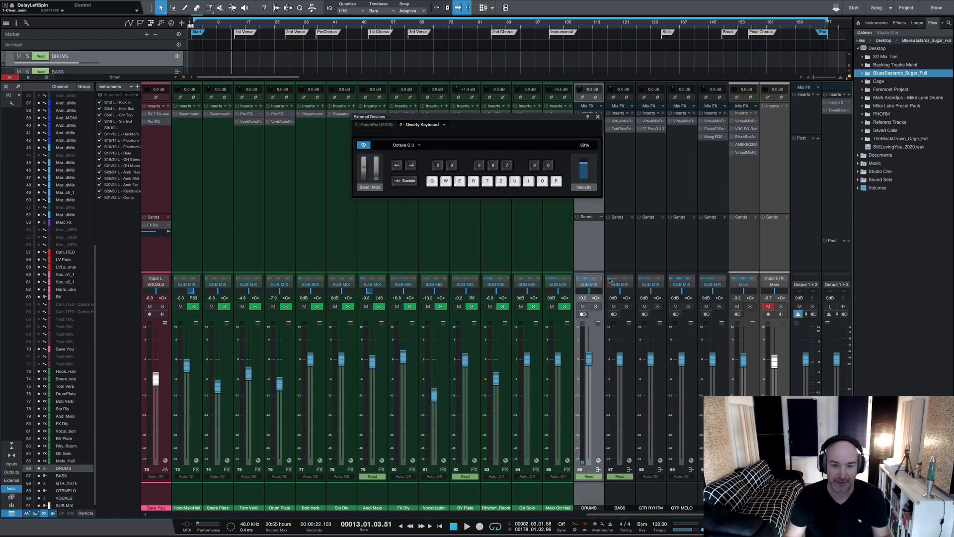
left_click(598, 117)
- Inspect the VOCALS bus and the SUB MIX bus it feeds, ending with SUB MIX selected
left_click(713, 497)
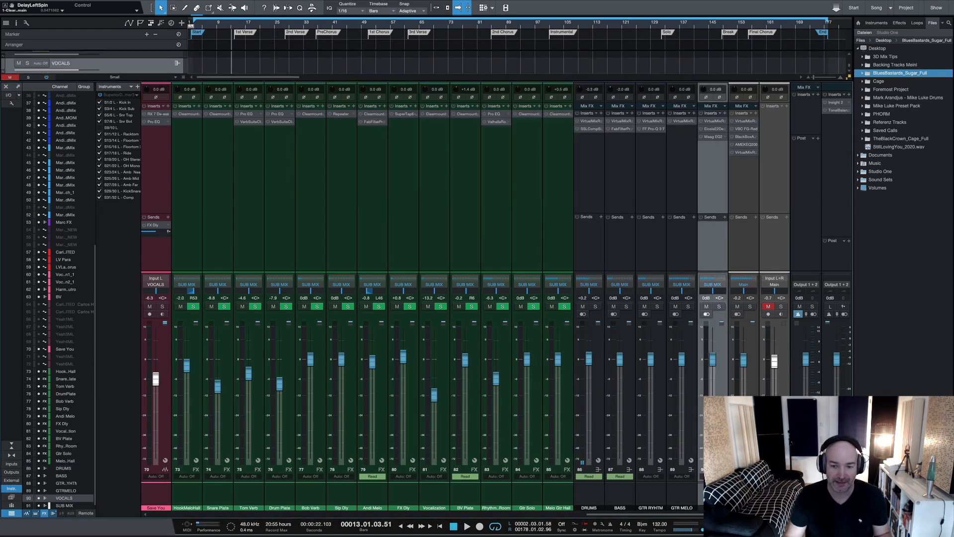
left_click(743, 497)
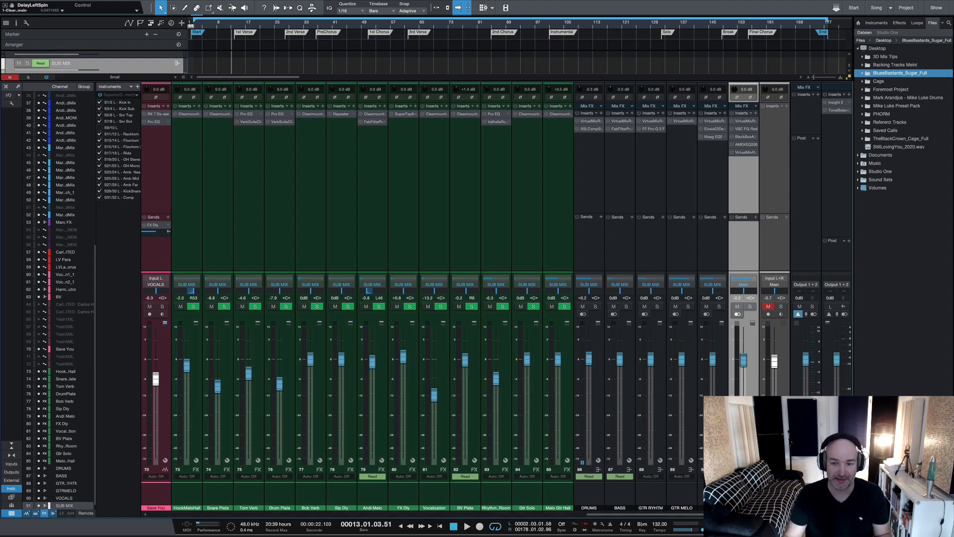
scroll(465, 300, "left", 1)
scroll(466, 300, "right", 1)
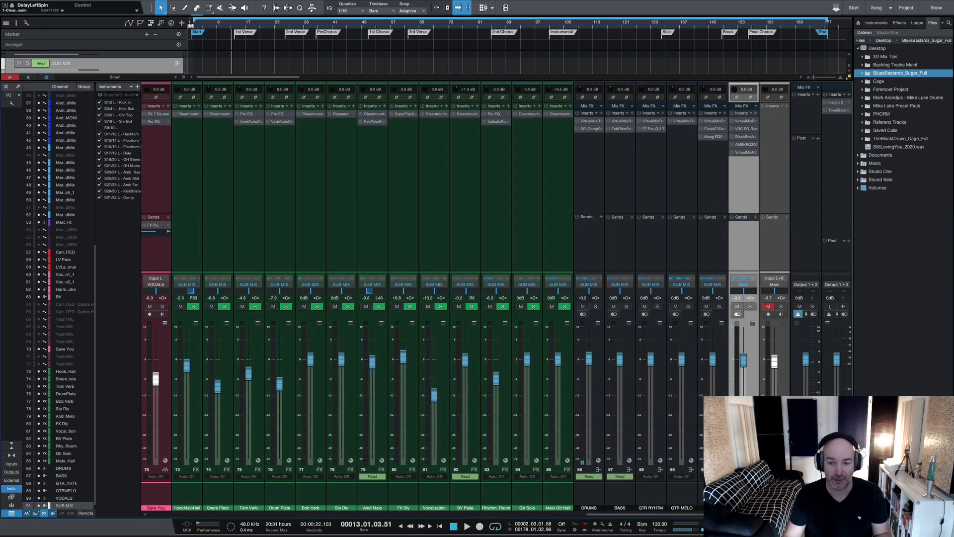
- Inspect the muted MASTER track and the main output channel, ending back on the DRUMS bus
left_click(774, 497)
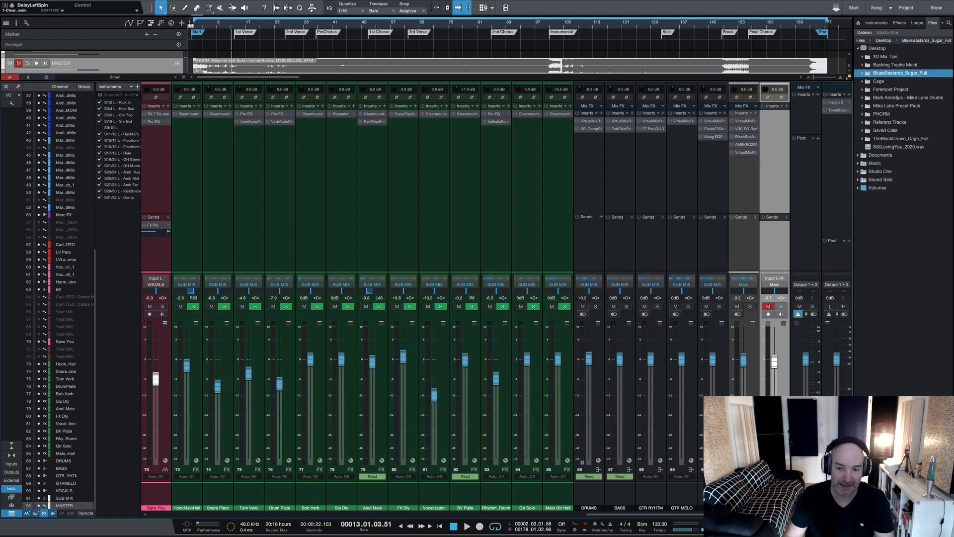
left_click(837, 507)
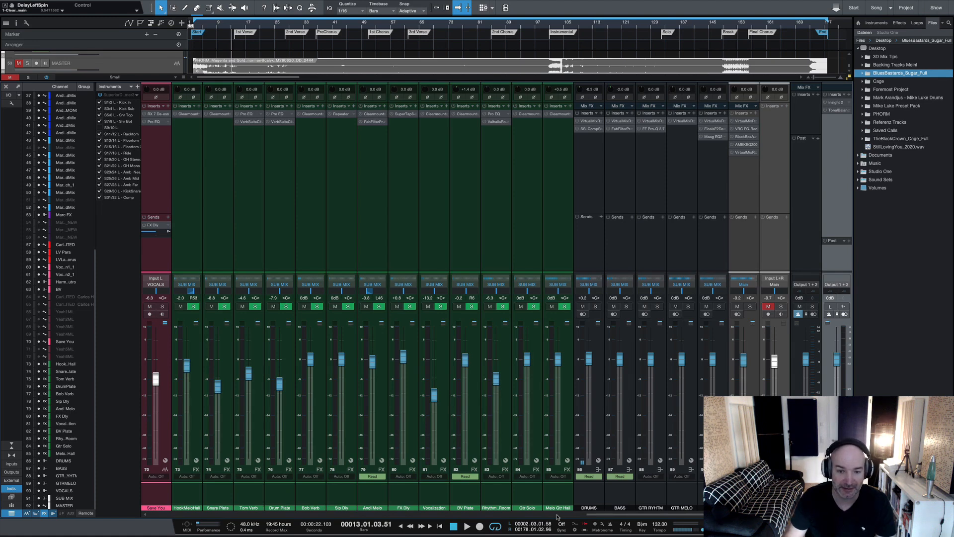
left_click(586, 501)
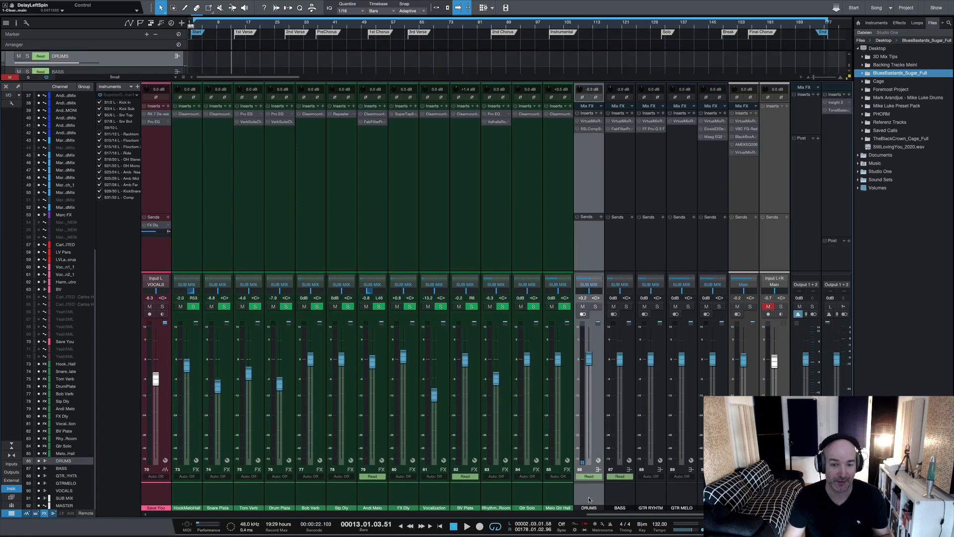
- Open the Superior Drummer 3 instrument from the drum channels, look through its drum and mixer presets, and select Floortom 1 in the kit
left_click(744, 500)
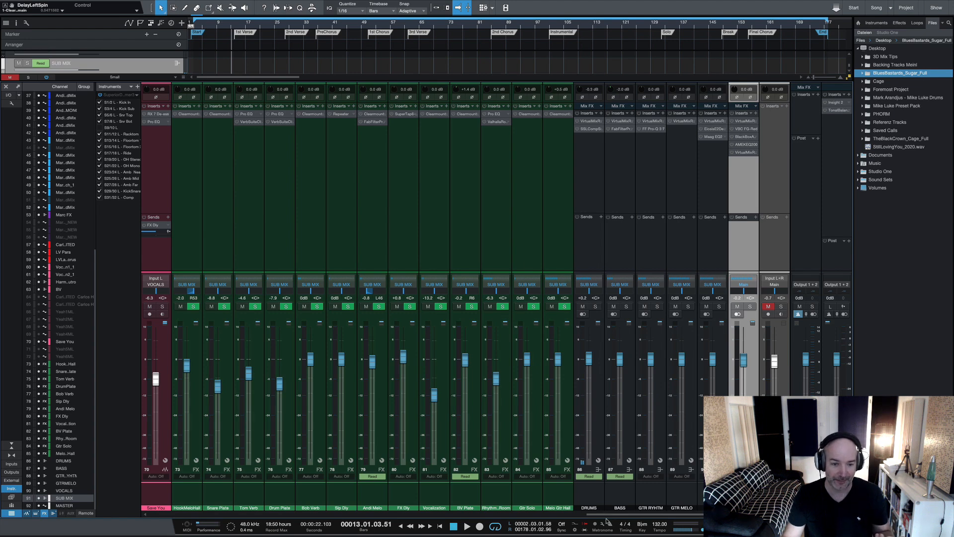
left_click(577, 514)
left_click_drag(575, 514, 232, 528)
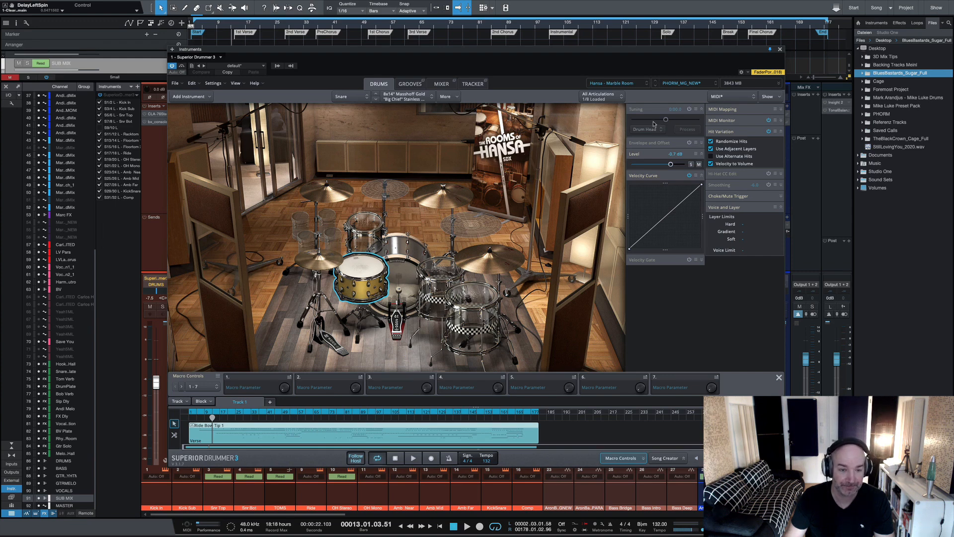
left_click(679, 83)
mouse_move(683, 116)
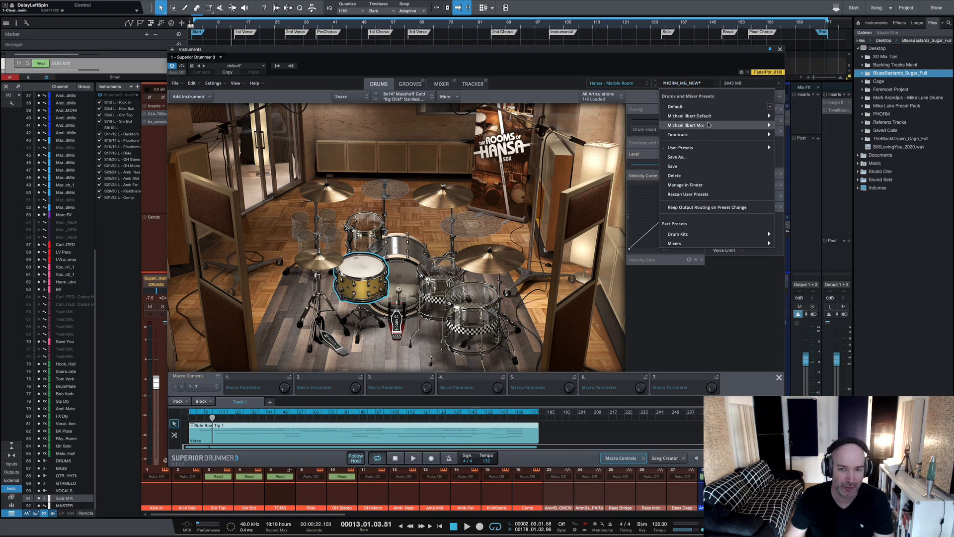
left_click(650, 281)
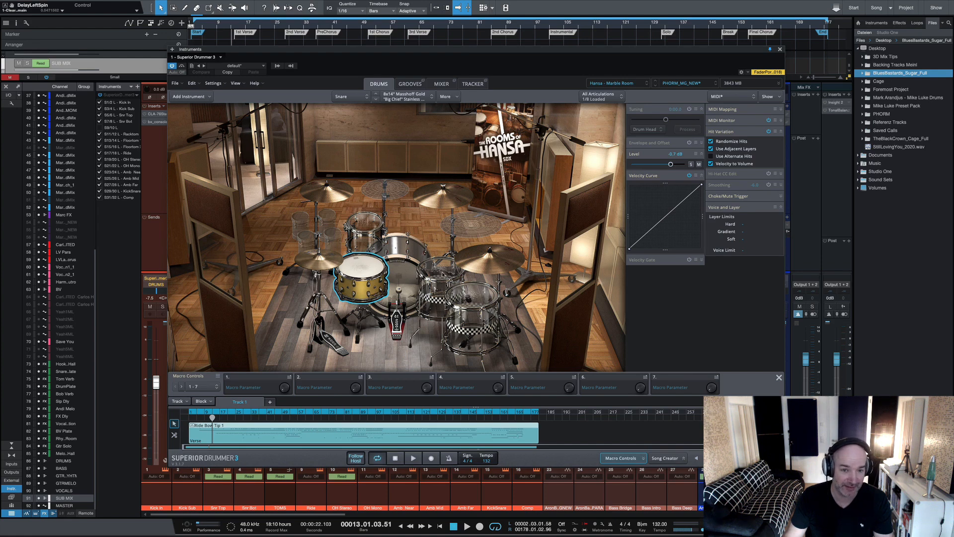
left_click(441, 273)
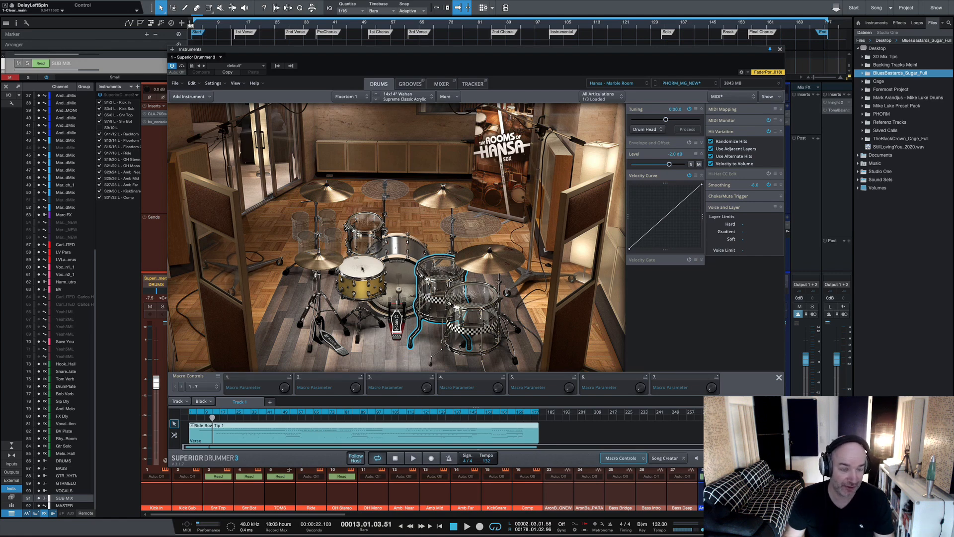
- Review the microphone channels in the Superior Drummer 3 mixer, ending with the Mono Low channel selected
left_click(443, 84)
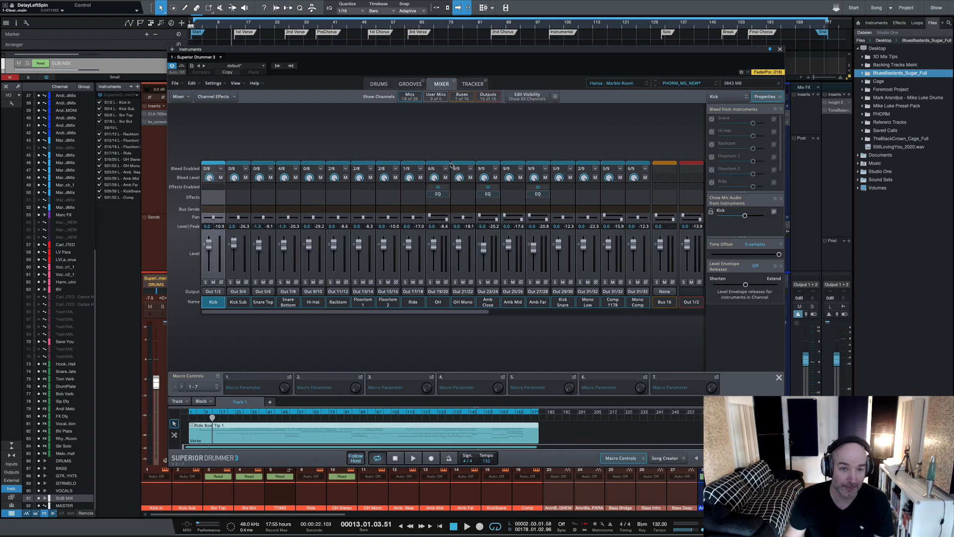
left_click(387, 88)
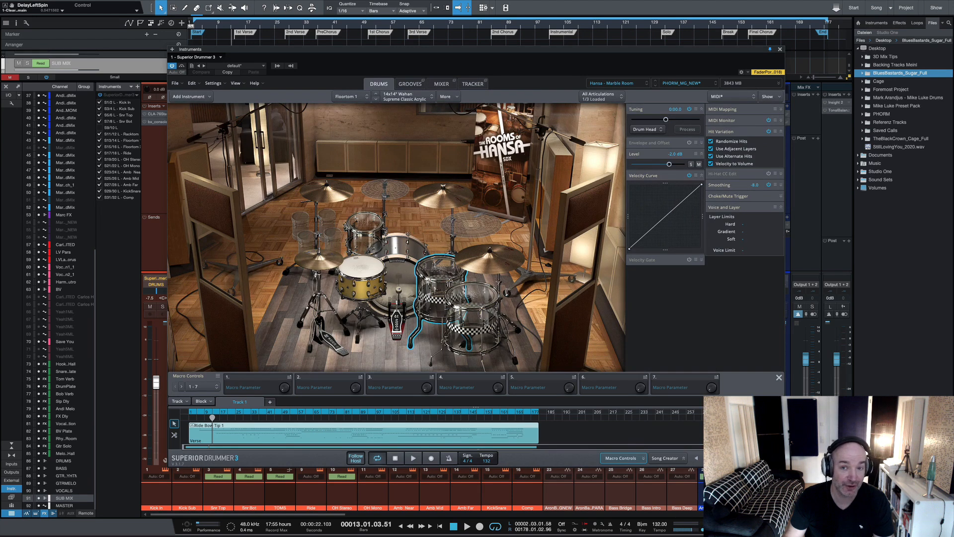
left_click(442, 84)
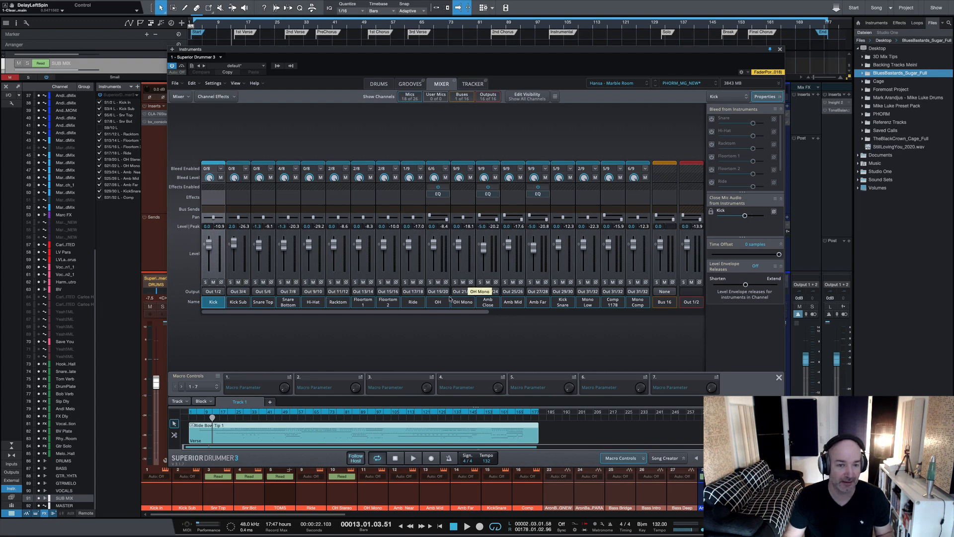
left_click_drag(471, 311, 476, 311)
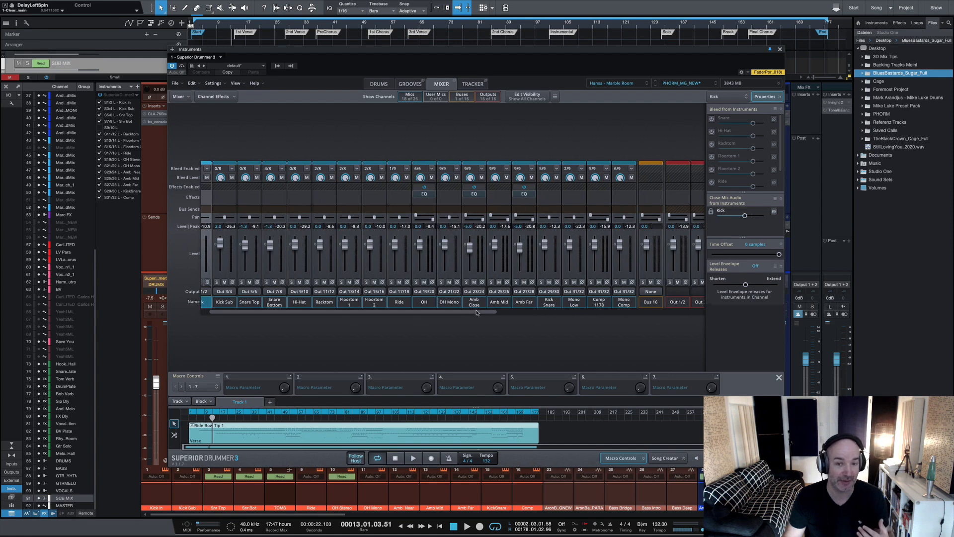
left_click(570, 305)
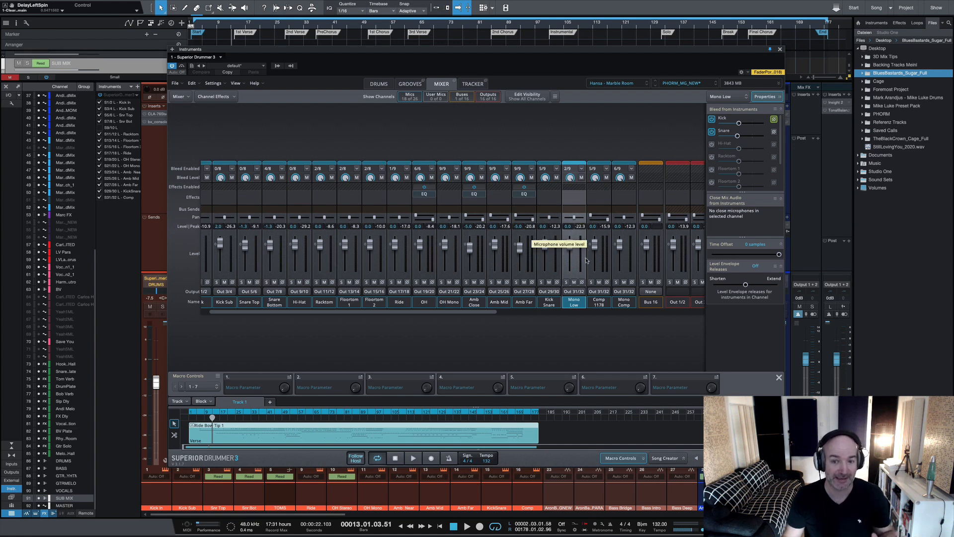
- Examine the output channels in the Superior Drummer 3 mixer, return to the drum kit view and close the instrument
left_click(522, 314)
left_click_drag(532, 314, 458, 312)
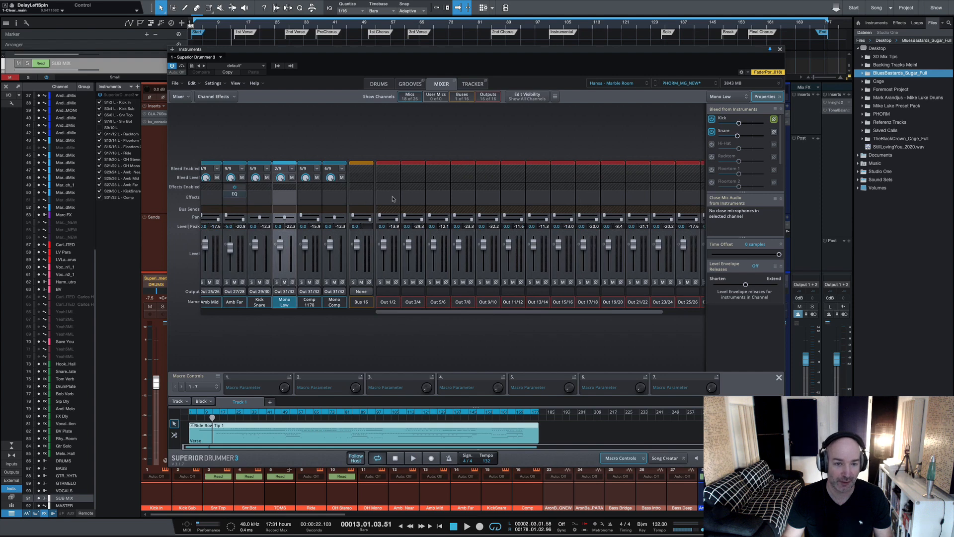
left_click(319, 311)
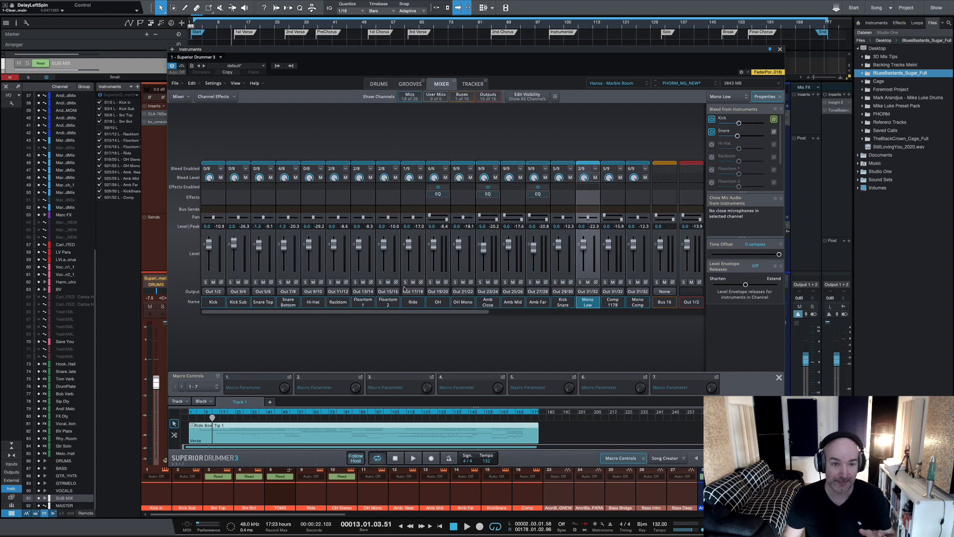
left_click(383, 85)
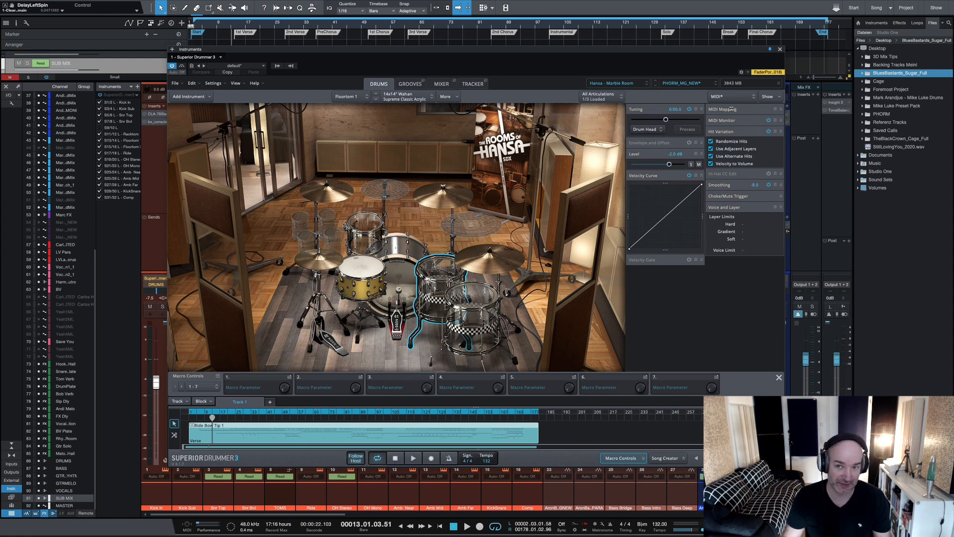
left_click(780, 49)
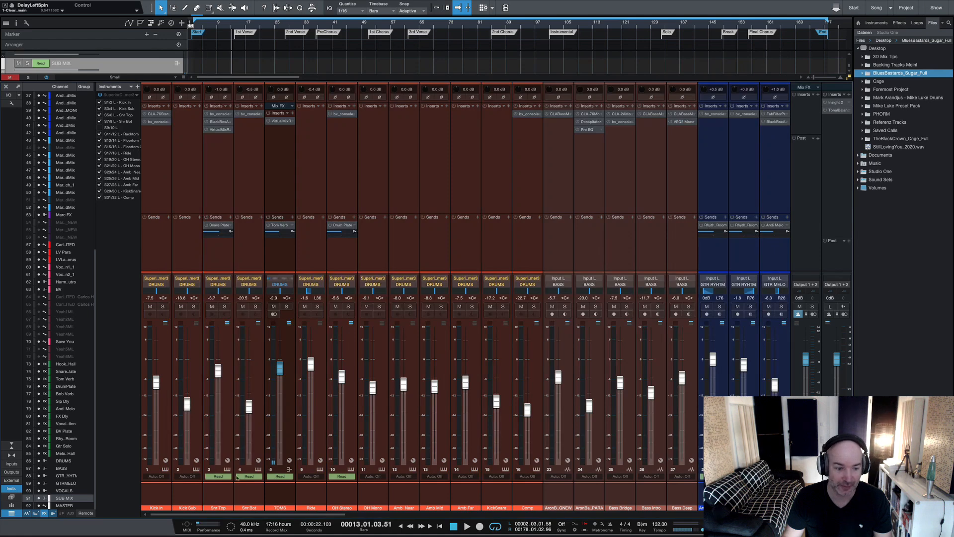
- Select all the drum channels from Kick In through Comp
left_click(165, 500)
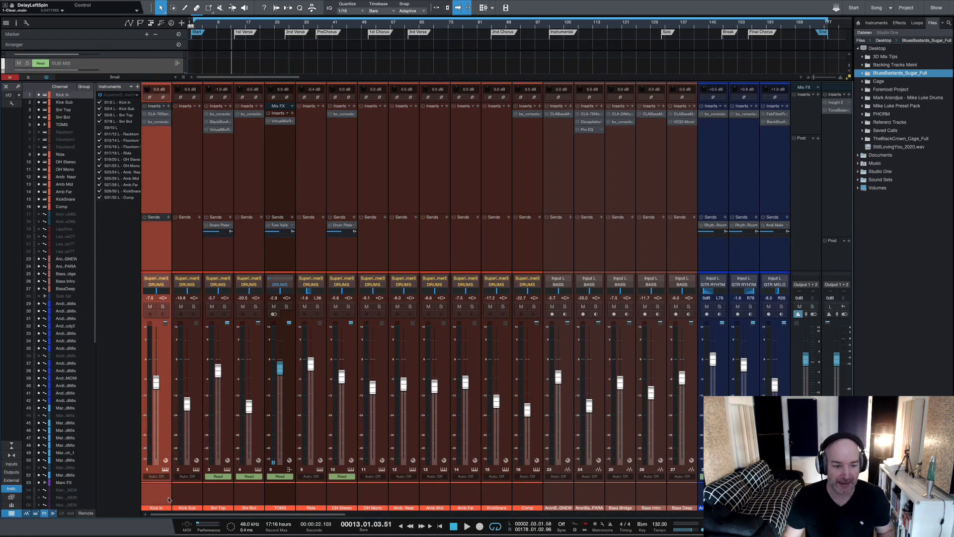
left_click(541, 496, "shift")
left_click(535, 497)
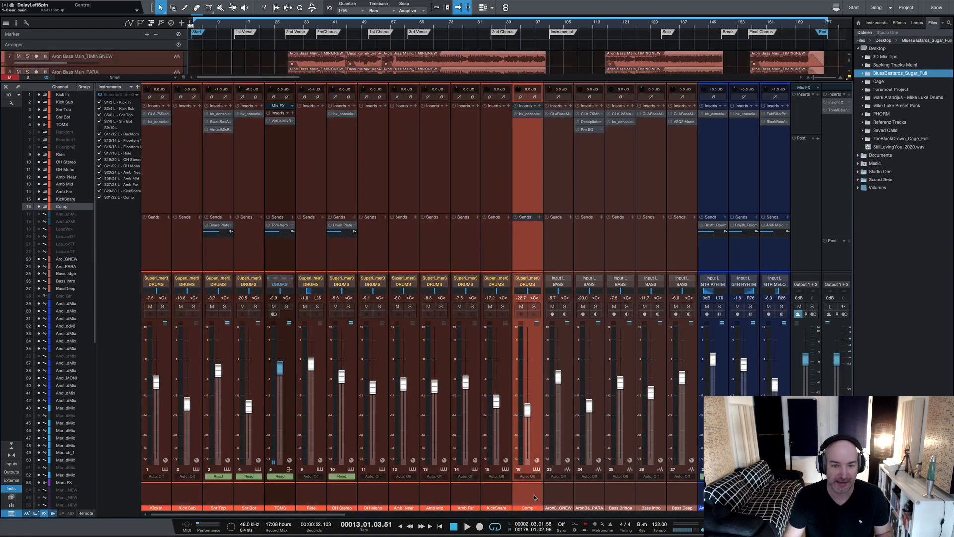
left_click(155, 498, "shift")
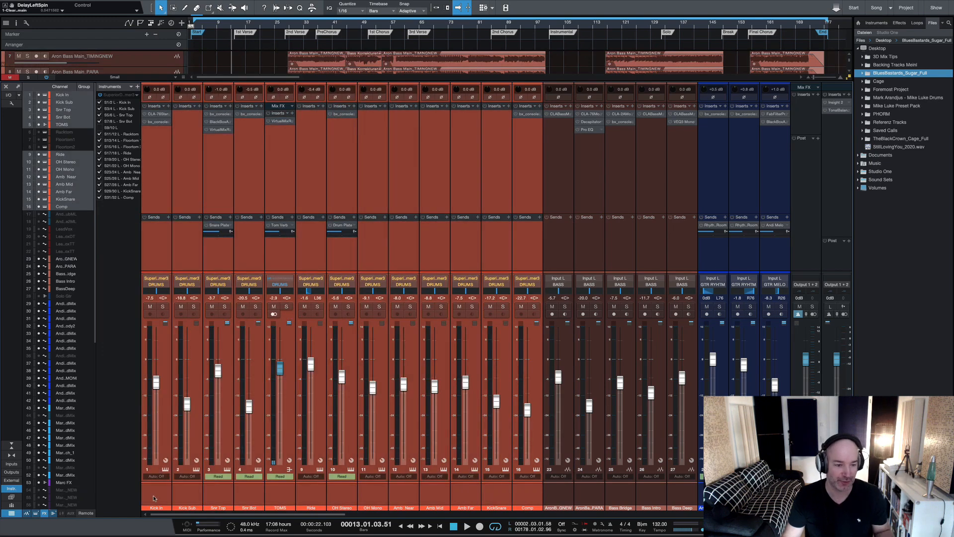
- Show the Racktom, Floortom 1 and Floortom 2 channels related to the TOMS bus, look at them, and hide them again
left_click(273, 497)
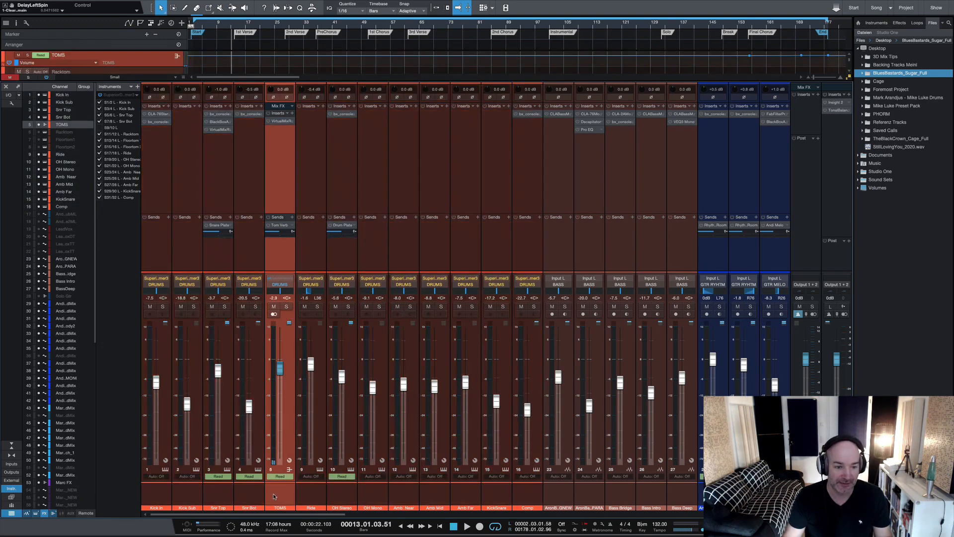
right_click(290, 470)
left_click(323, 315)
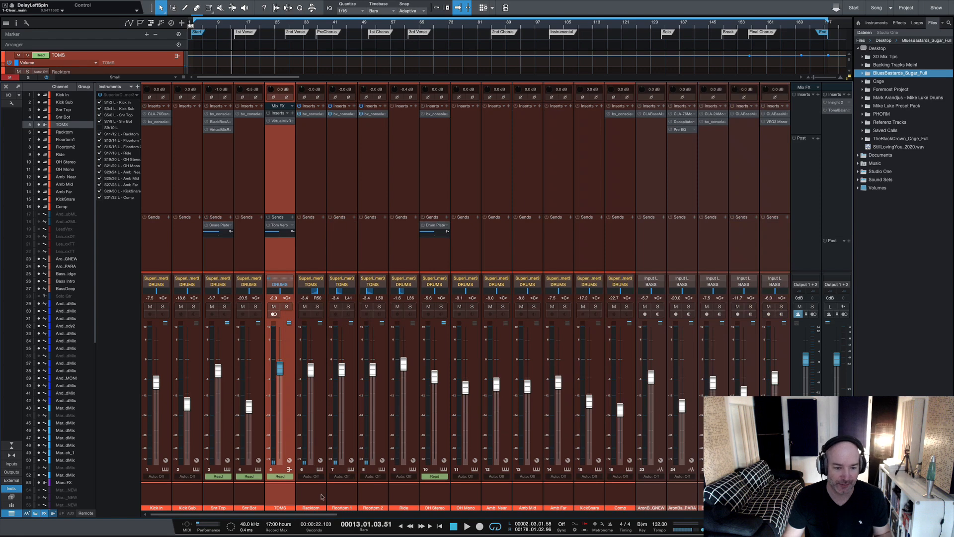
left_click(371, 495, "shift")
left_click(311, 496)
right_click(278, 327)
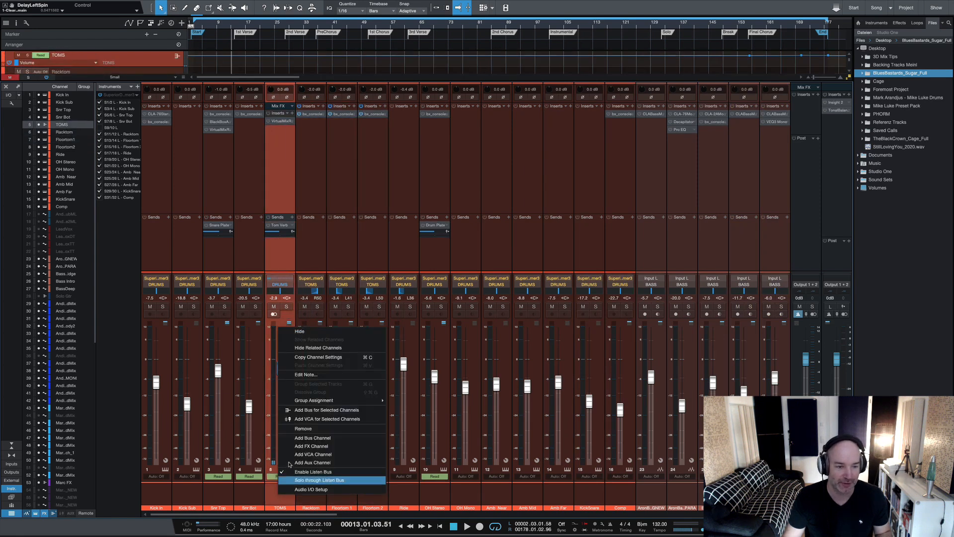
left_click(308, 348)
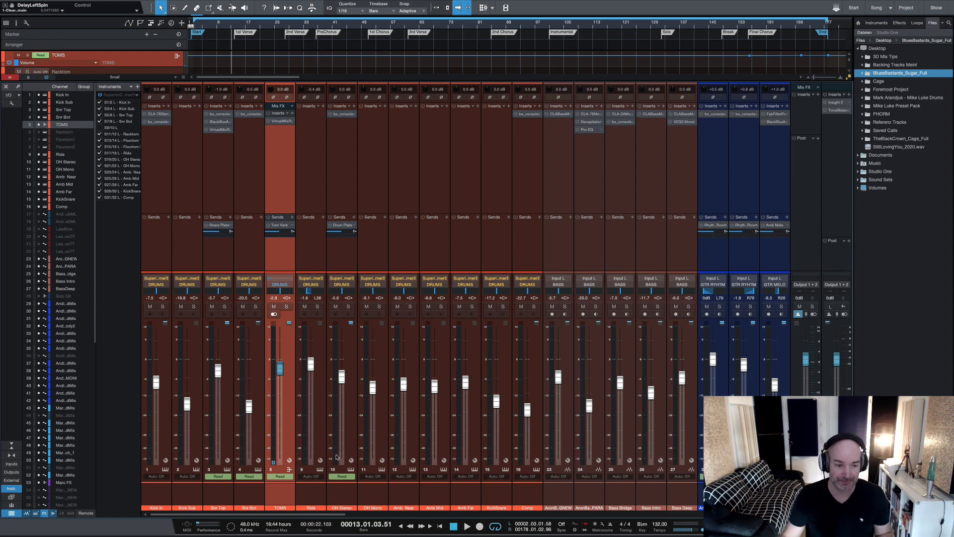
- Reselect the drum channels from Kick In through Comp, start playback and solo them together
left_click(162, 496)
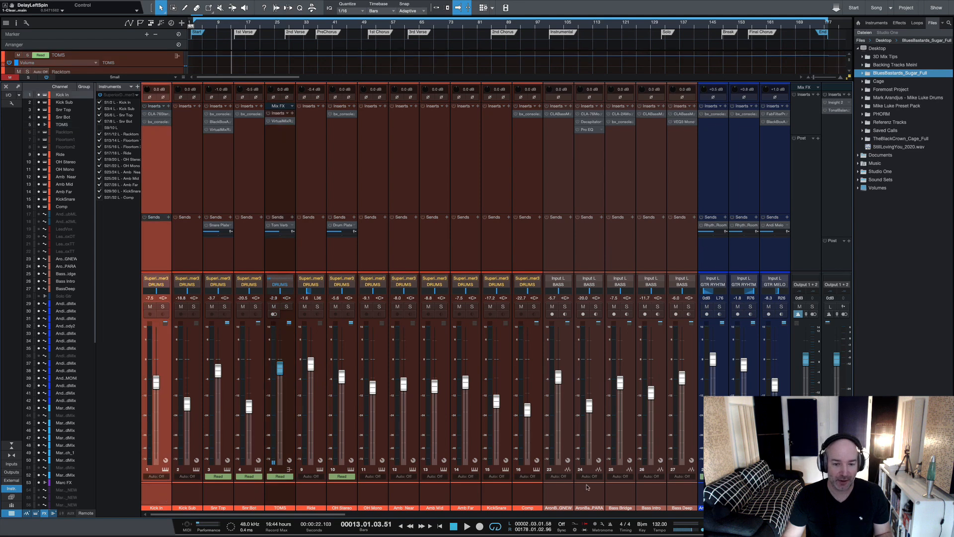
key("Caps_Lock")
left_click(535, 492)
left_click(598, 116)
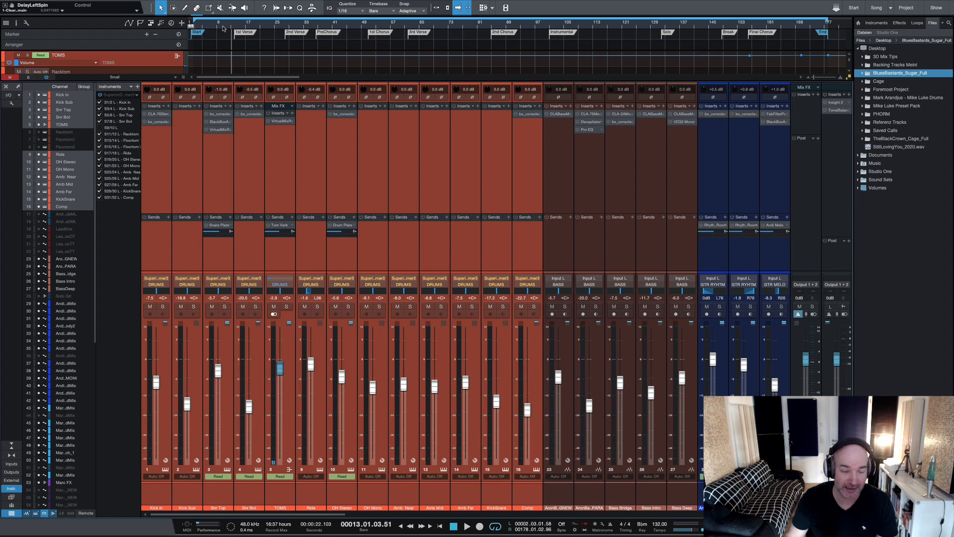
key("space")
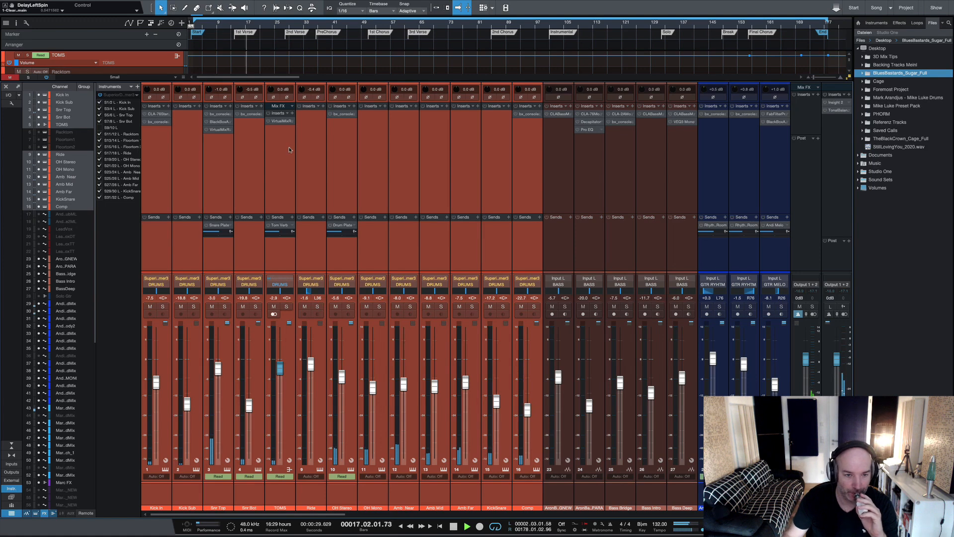
left_click(317, 307)
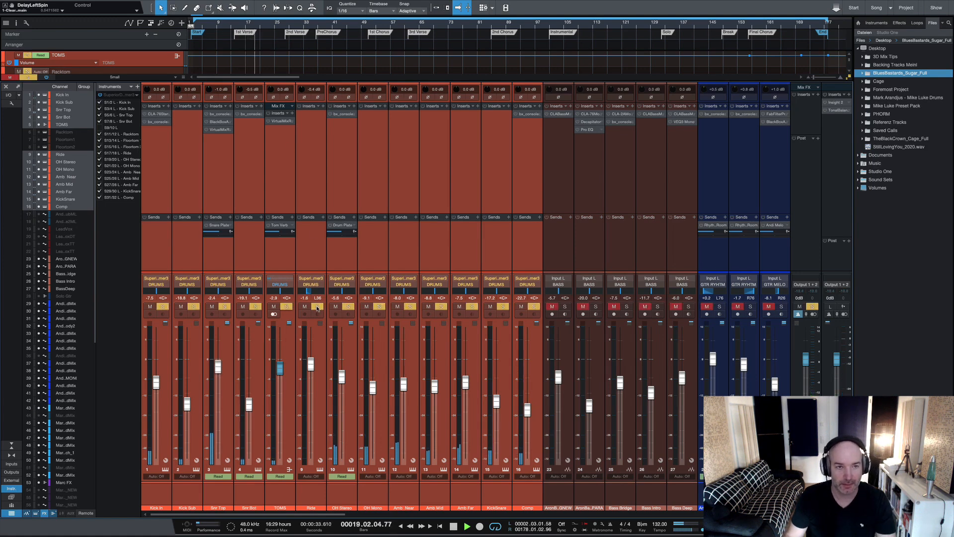
- Listen to the soloed drums from the 2nd Verse, stop playback and clear all solos
left_click(287, 26)
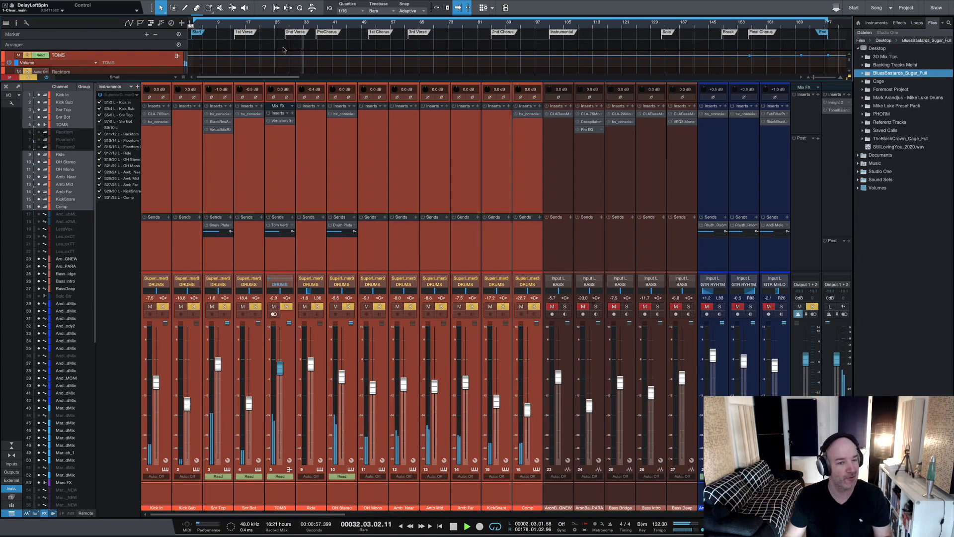
key("space")
left_click(286, 306, "alt")
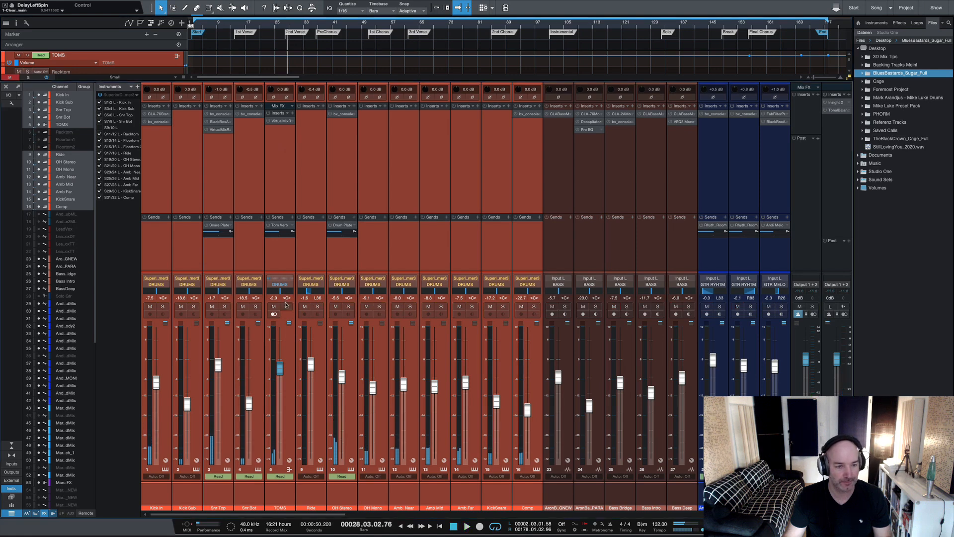
- Open the CLA-76 compressor on the Kick In channel, place its window mid-screen and examine its release and output settings
left_click(168, 340)
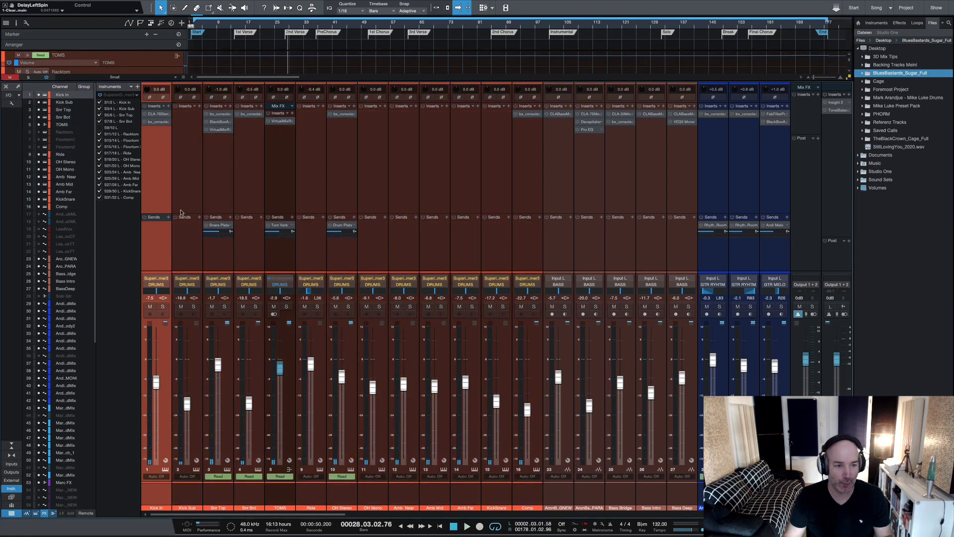
left_click(158, 114)
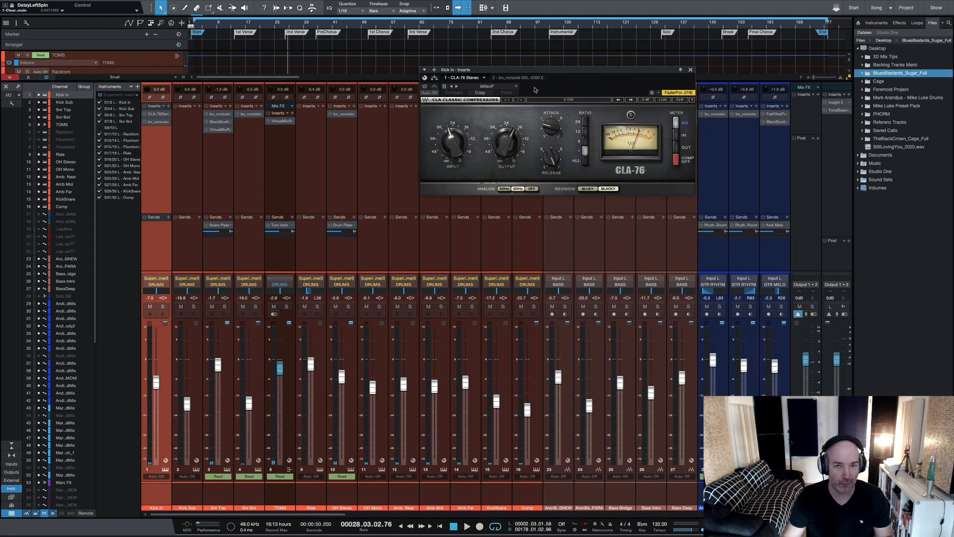
left_click_drag(535, 71, 445, 145)
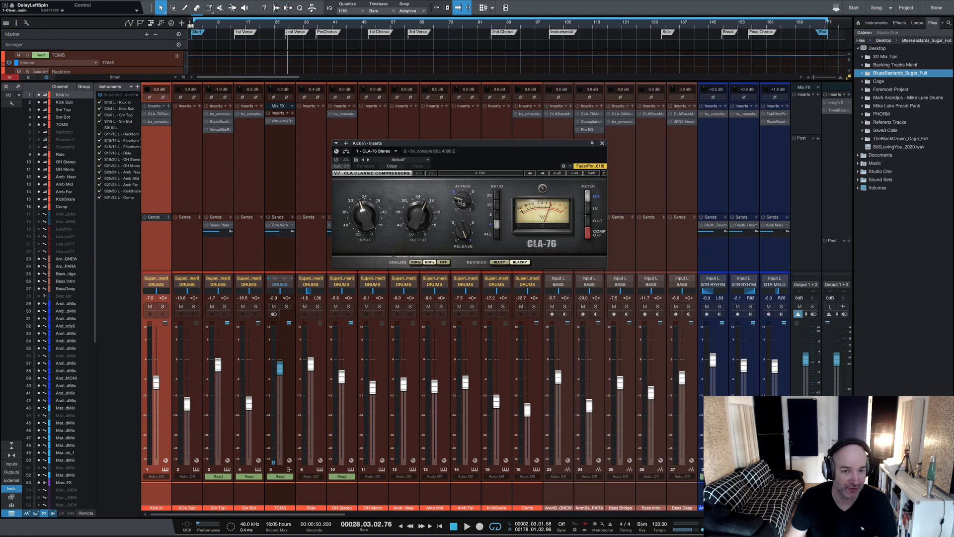
mouse_move(461, 233)
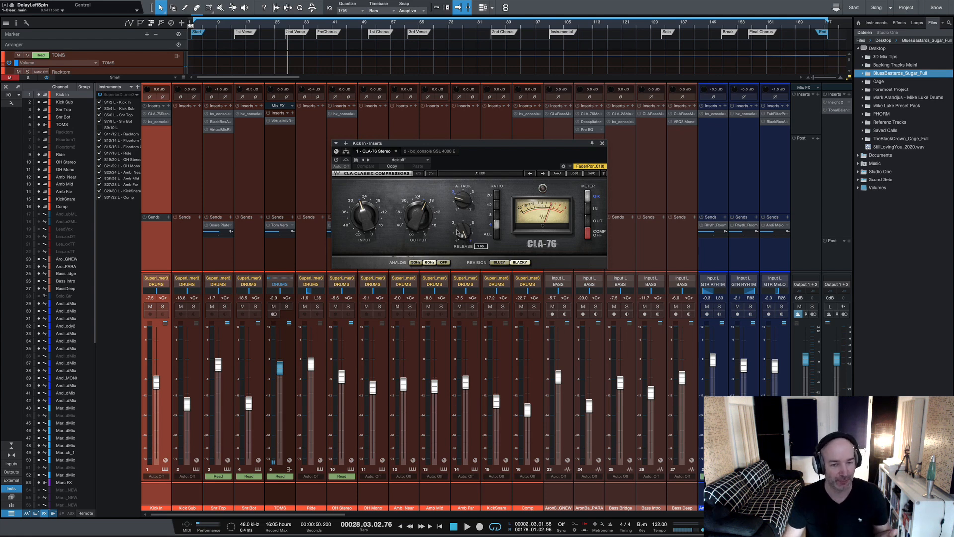
mouse_move(420, 222)
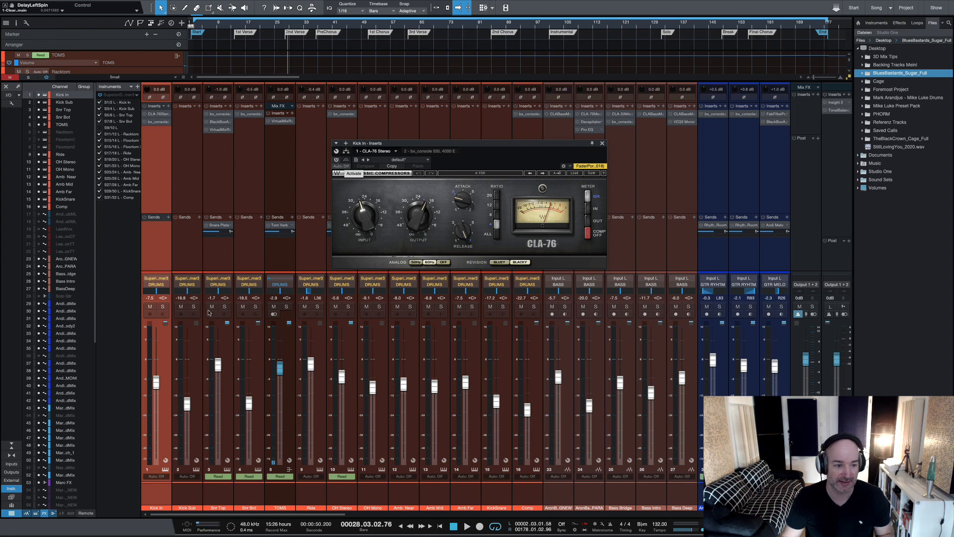
- Solo the Kick In channel during playback and toggle the CLA-76 compressor off and on to compare the sound
left_click(163, 306)
key("space")
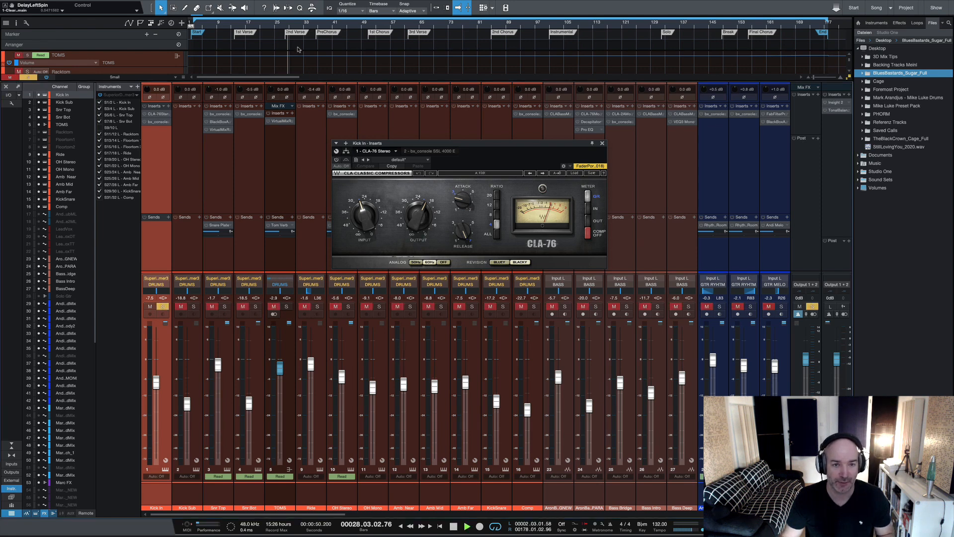
left_click(336, 160)
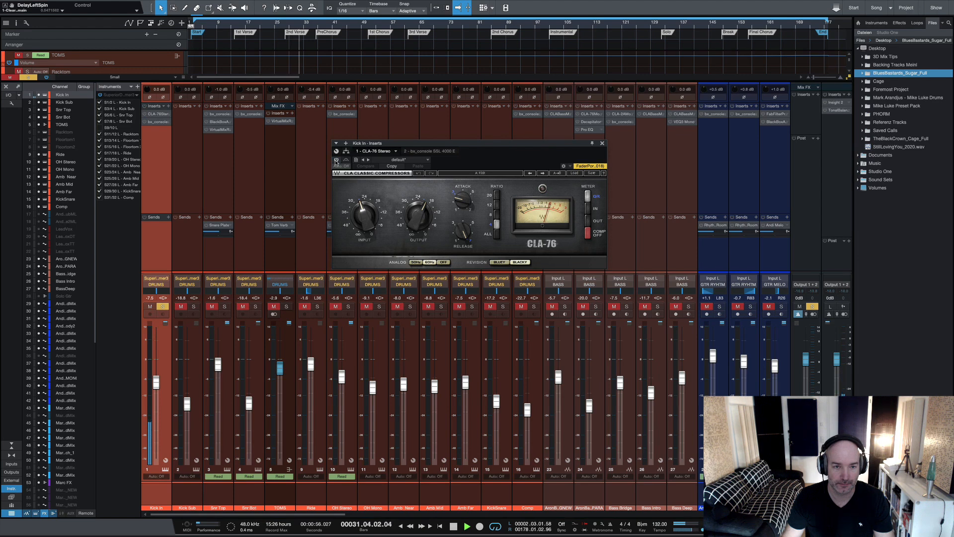
left_click(336, 160)
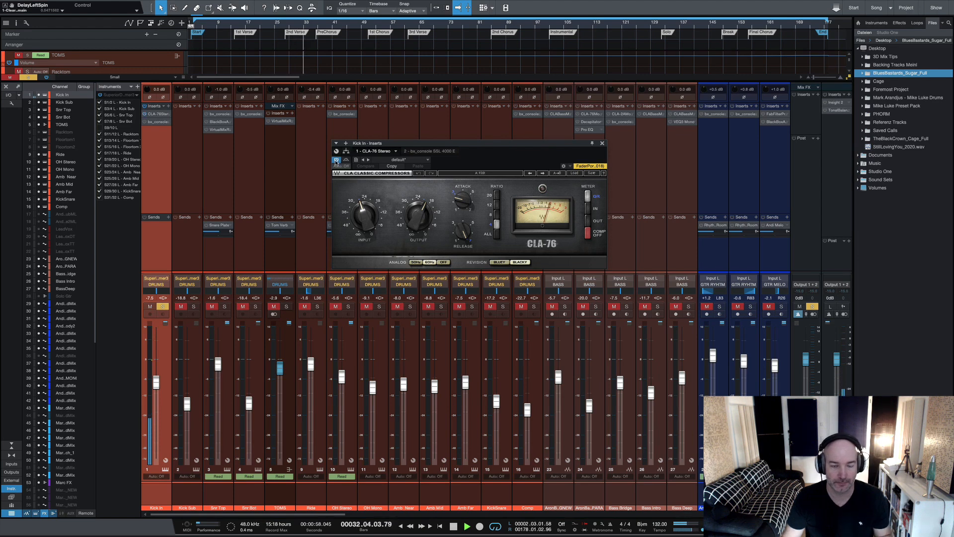
- Stop playback and close the CLA-76 compressor on the Kick In channel
key("space")
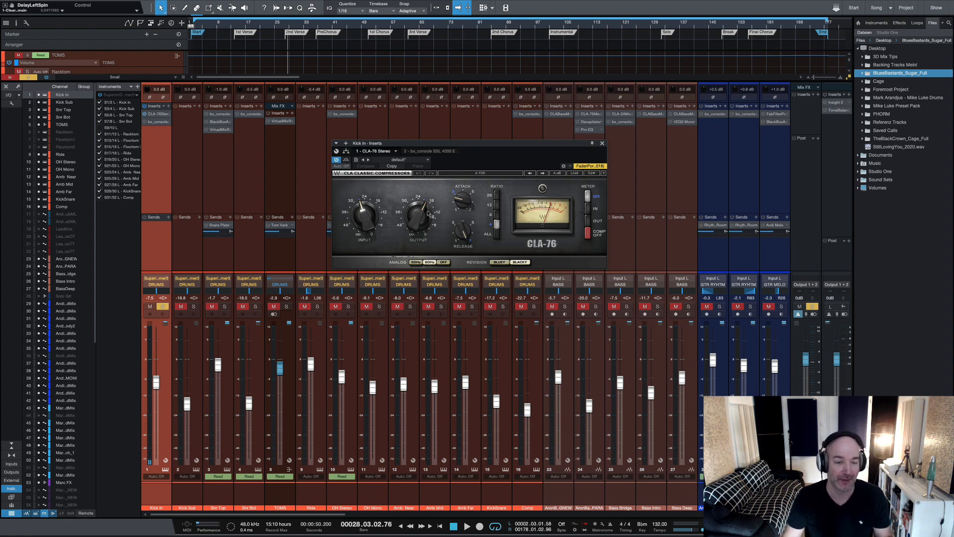
mouse_move(428, 212)
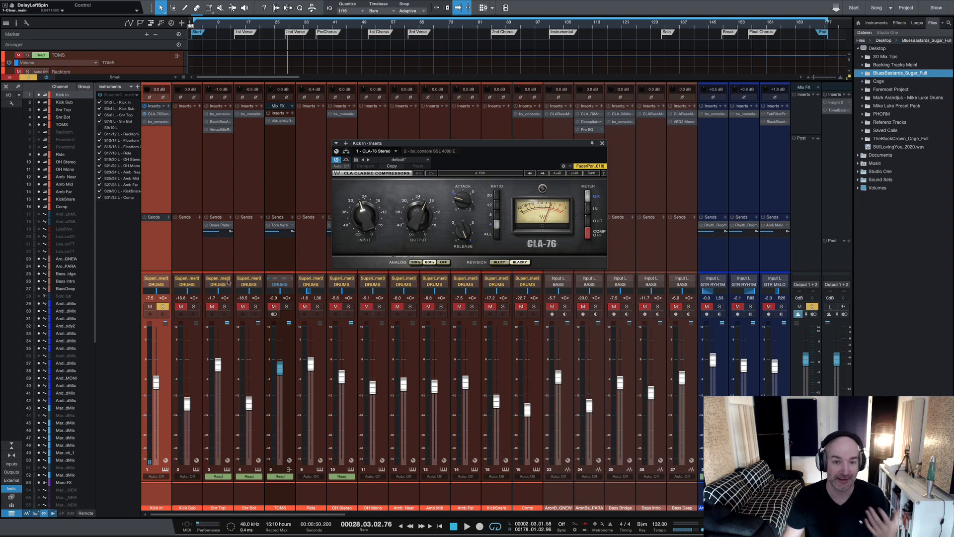
left_click(602, 143)
- Open the bx_console SSL 4000 E on Kick In, place its window mid-screen and examine the HF, HMF and LMF equaliser settings
left_click(157, 122)
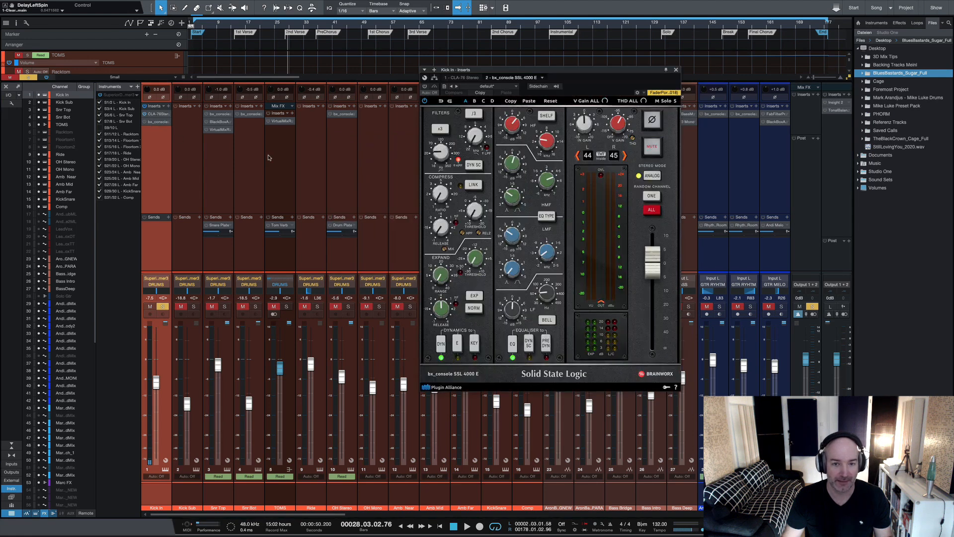
left_click_drag(508, 71, 403, 116)
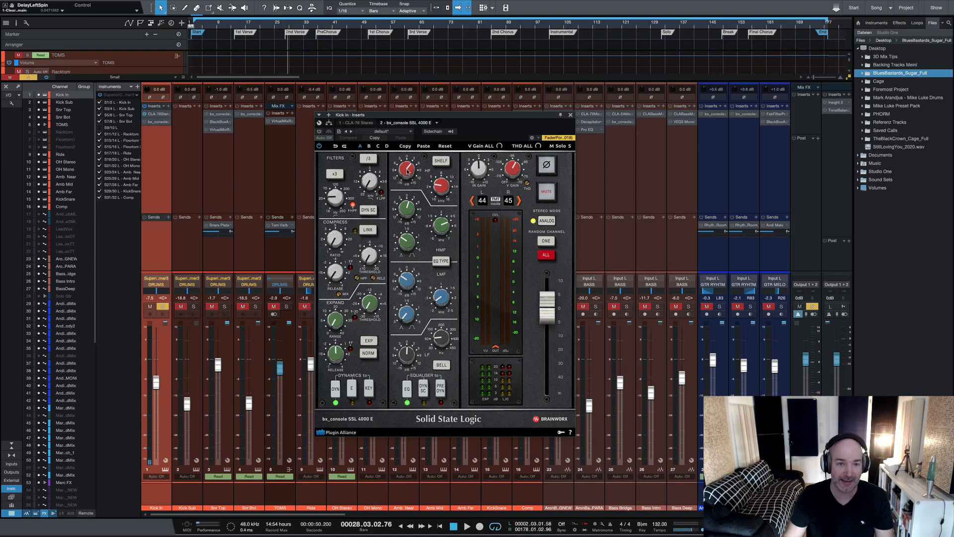
left_click_drag(412, 215, 412, 215)
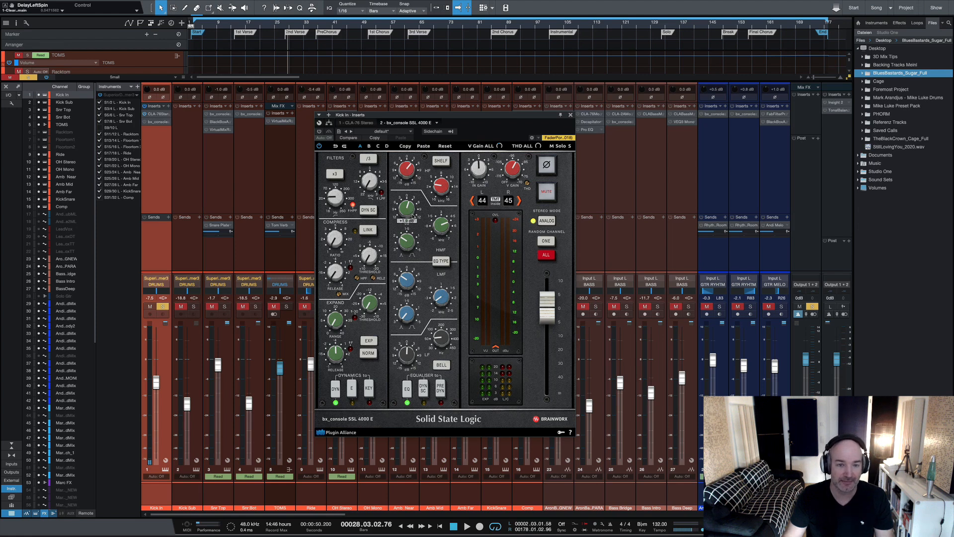
mouse_move(440, 228)
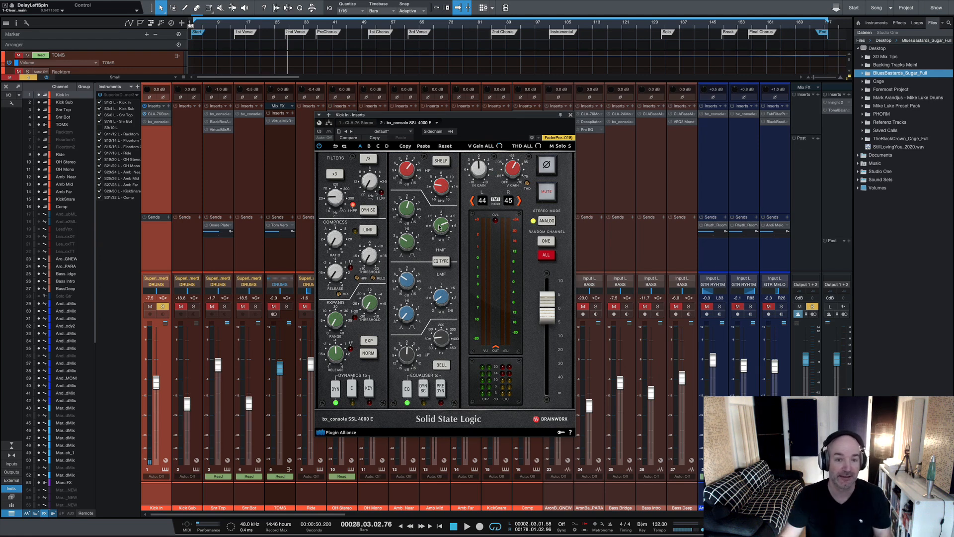
mouse_move(410, 285)
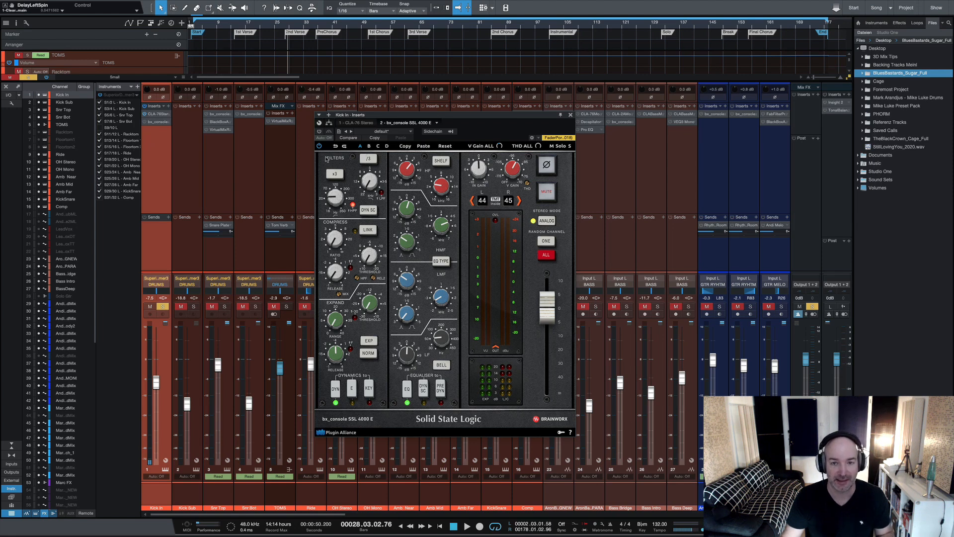
- Listen to the kick through the bx_console SSL 4000 E, stop playback and close the plug-in
key("space")
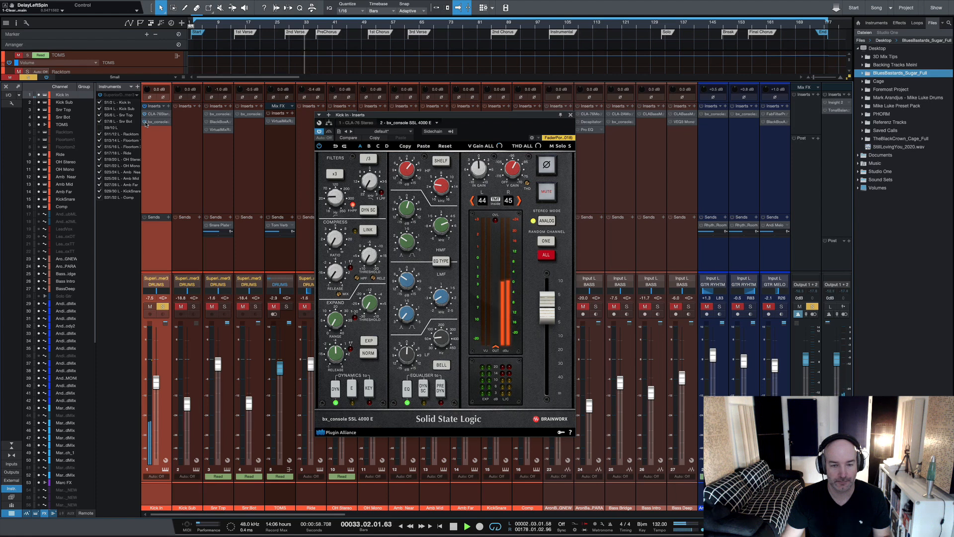
key("space")
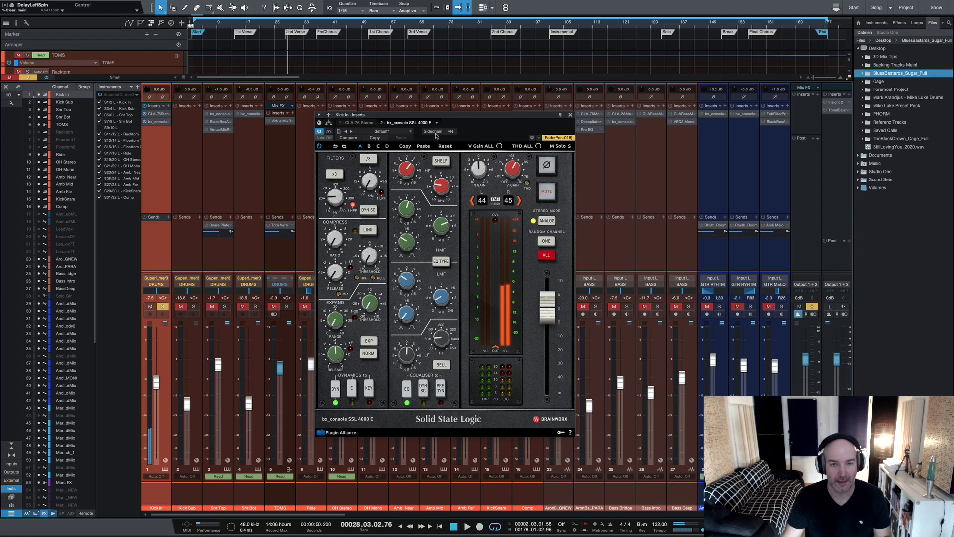
left_click(571, 115)
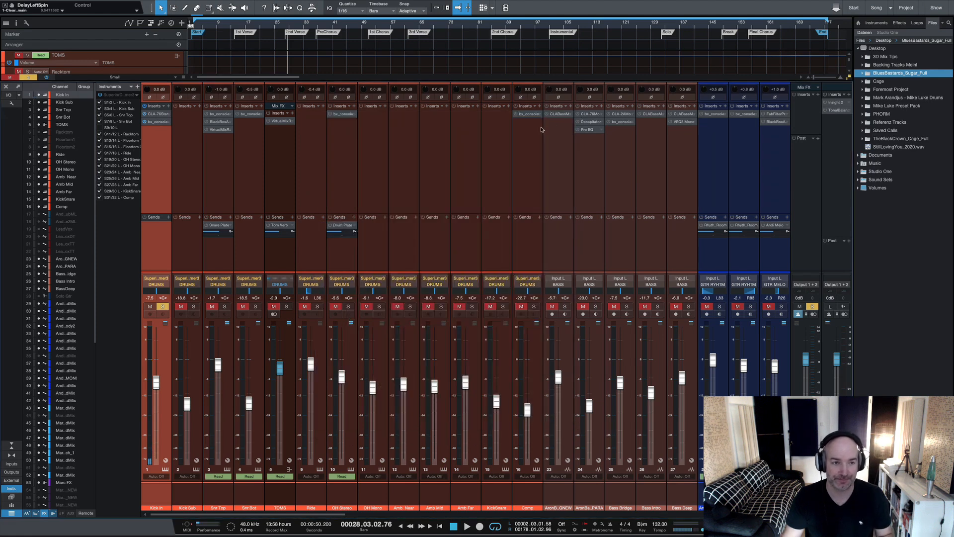
- Open the bx_console SSL 4000 E on the Snr Top channel, place it mid-screen and examine its filter and equaliser settings
left_click(222, 488)
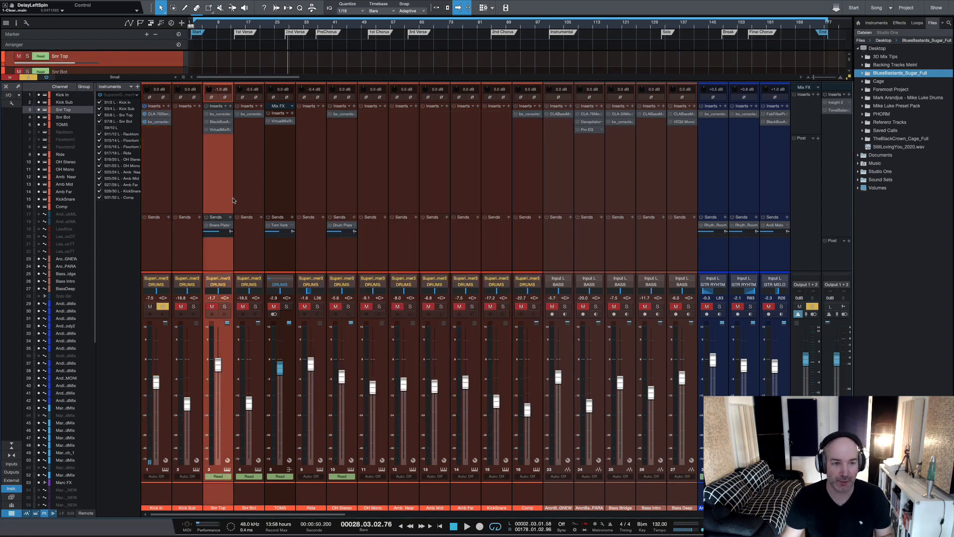
left_click(219, 115)
left_click_drag(283, 74, 498, 117)
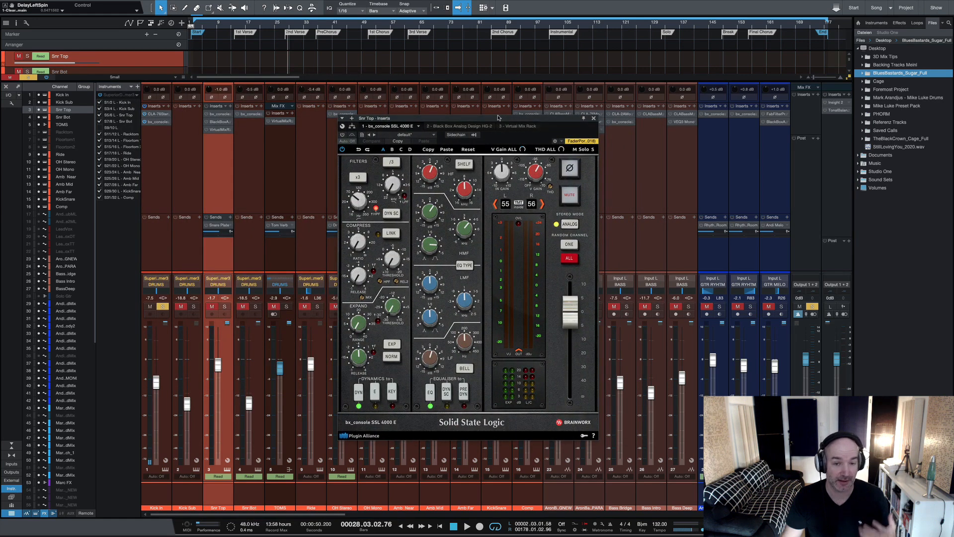
left_click(348, 198)
mouse_move(437, 218)
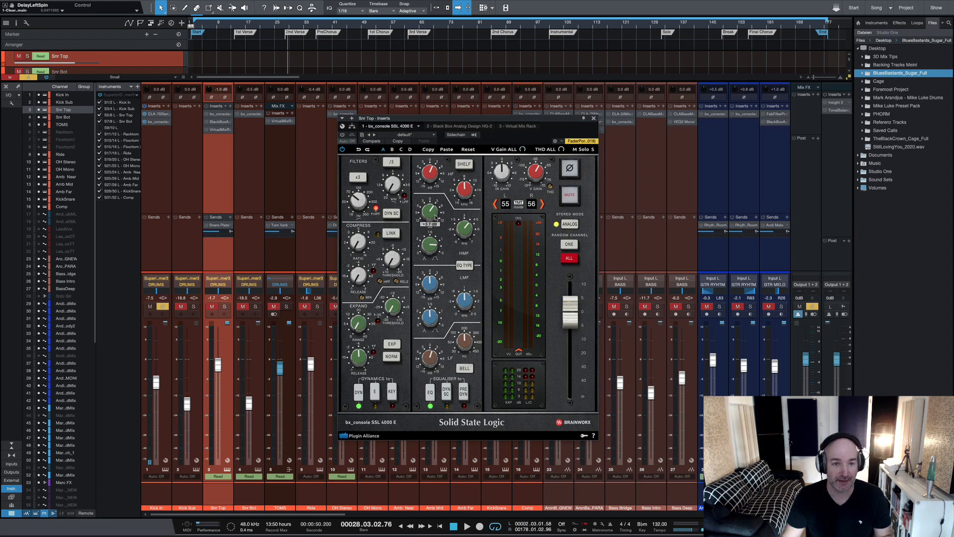
mouse_move(459, 233)
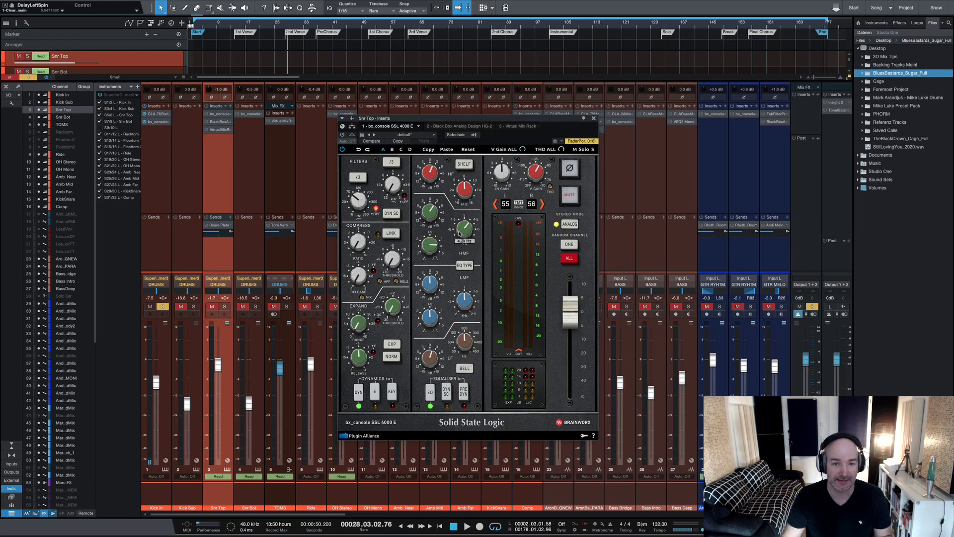
mouse_move(427, 183)
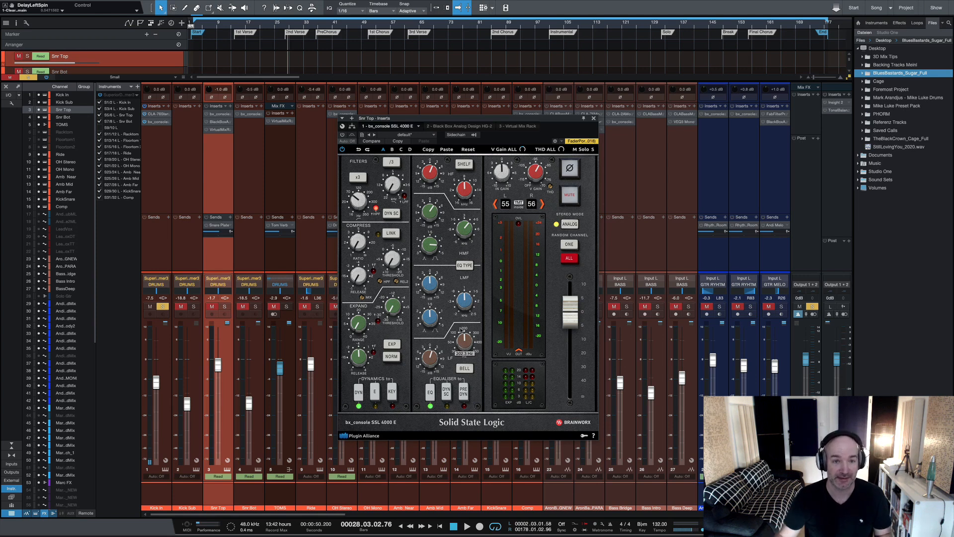
- Play the soloed Snr Top channel, toggle the bx_console SSL 4000 E off and on to compare, and close the plug-in
key("space")
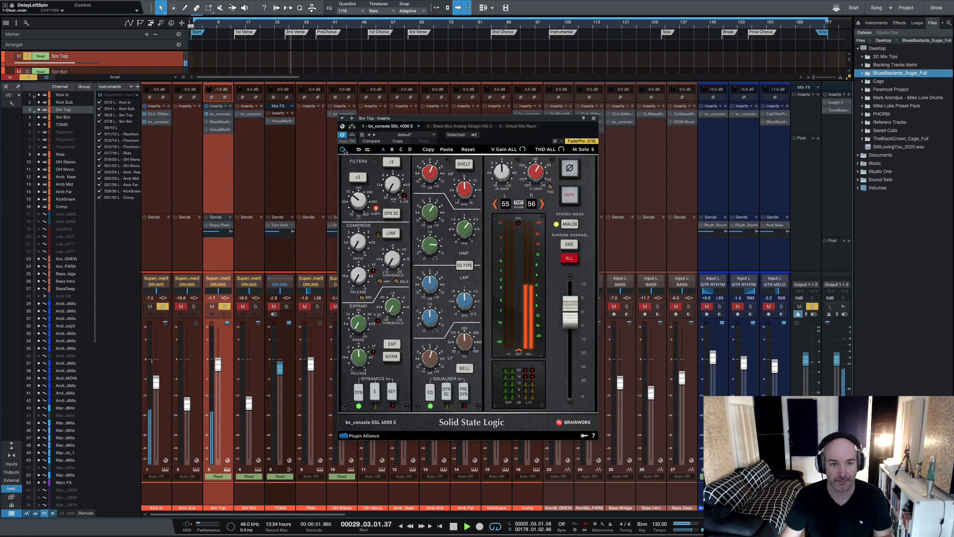
left_click(206, 114)
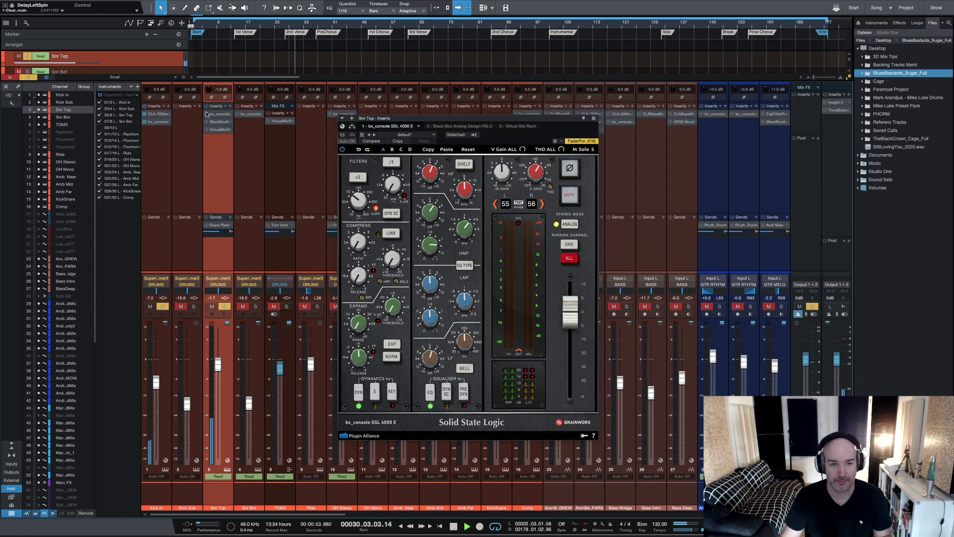
left_click(206, 114)
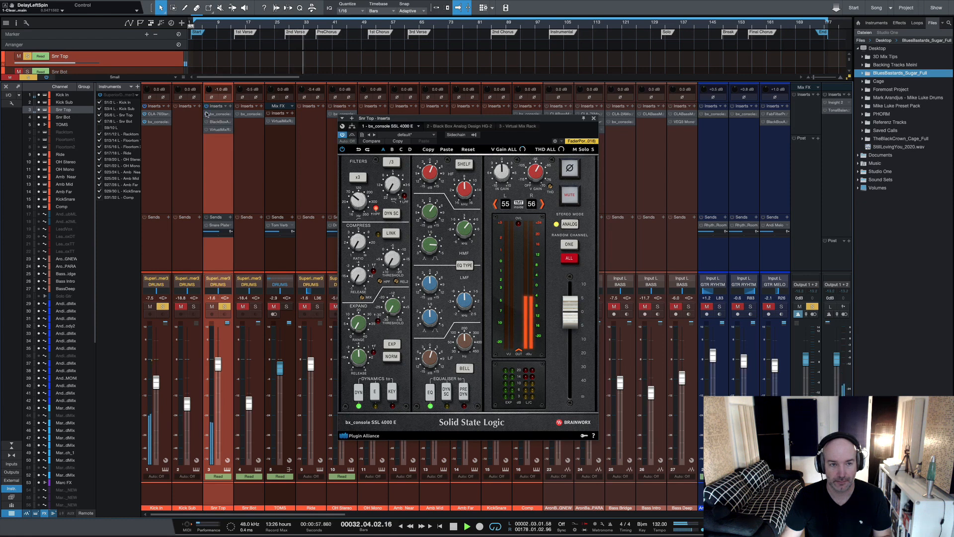
key("space")
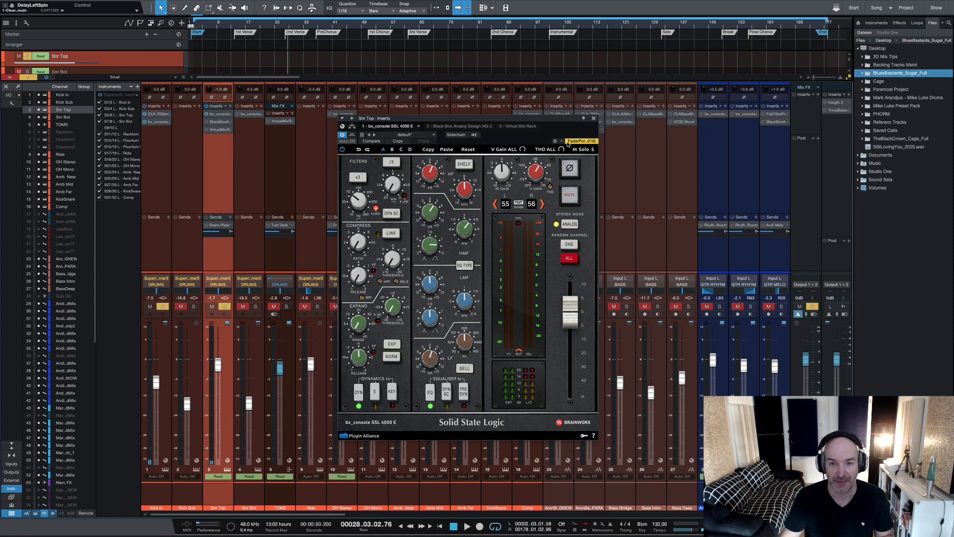
left_click(594, 118)
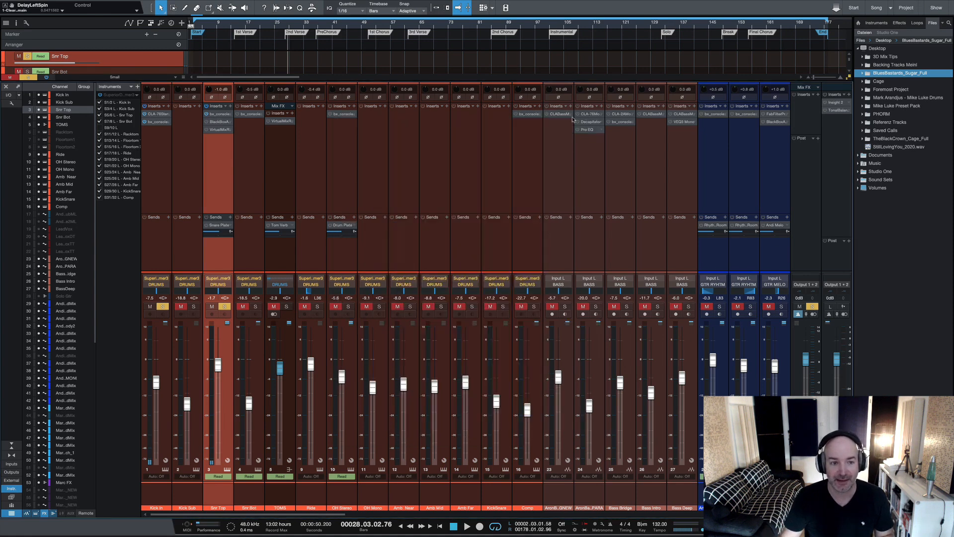
- Open the Black Box HG-2 on Snr Top, place it mid-screen, compare its effect on the snare during playback and close it
left_click(221, 122)
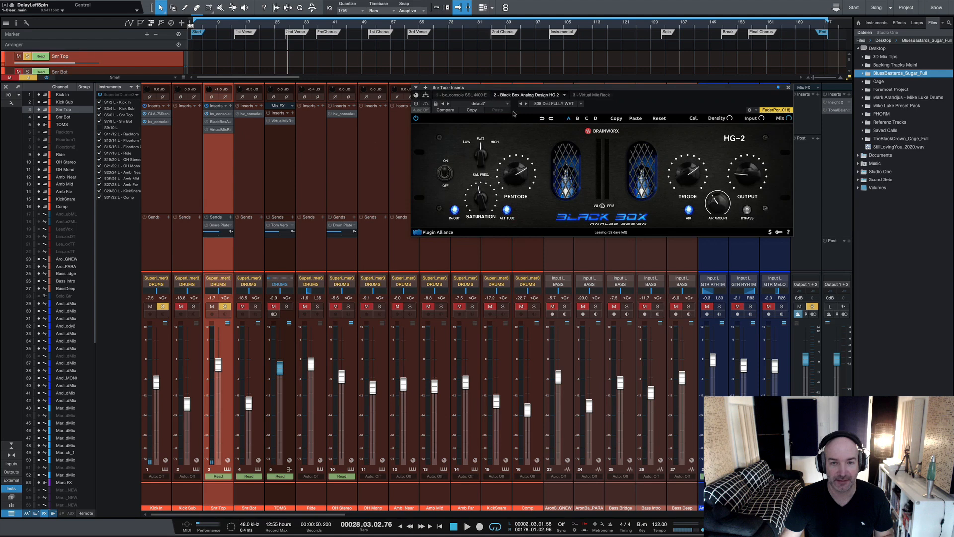
left_click_drag(537, 90, 408, 143)
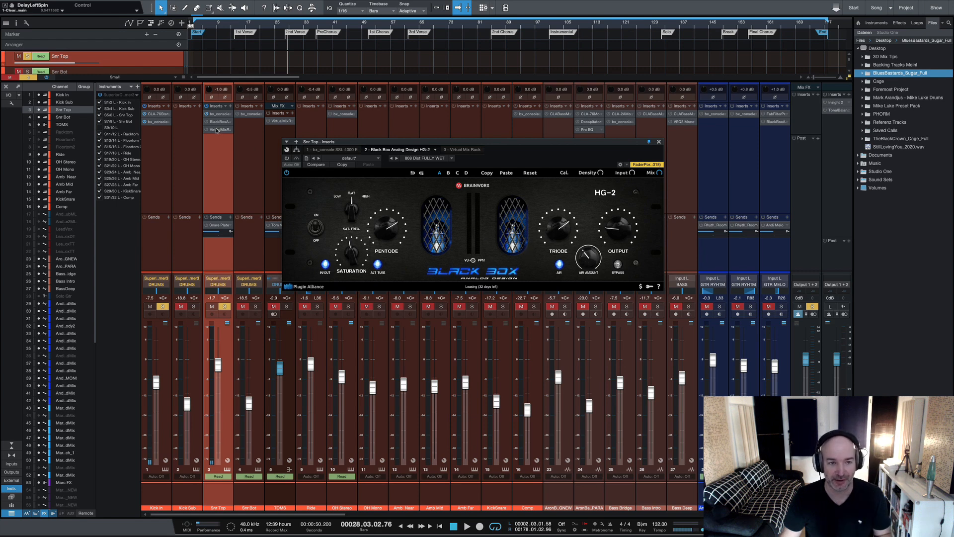
key("space")
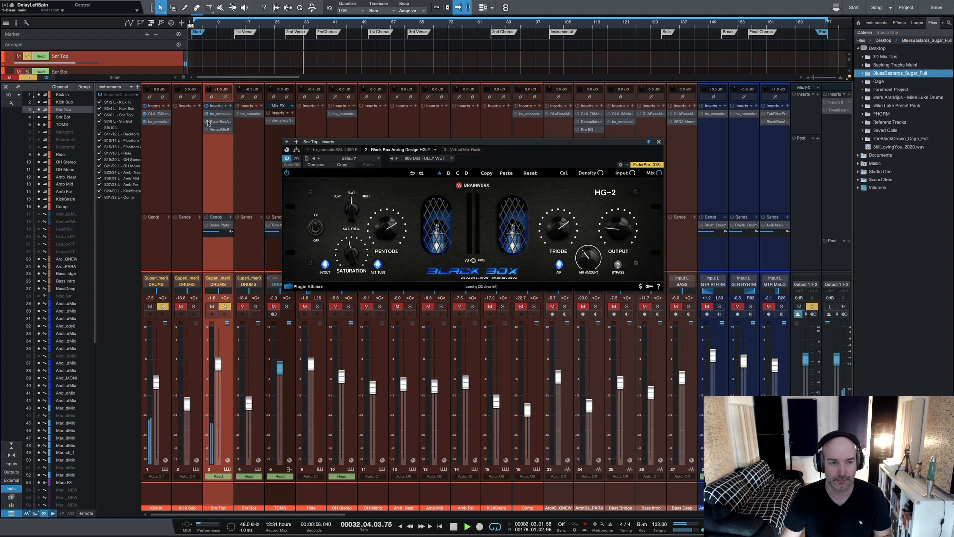
key("space")
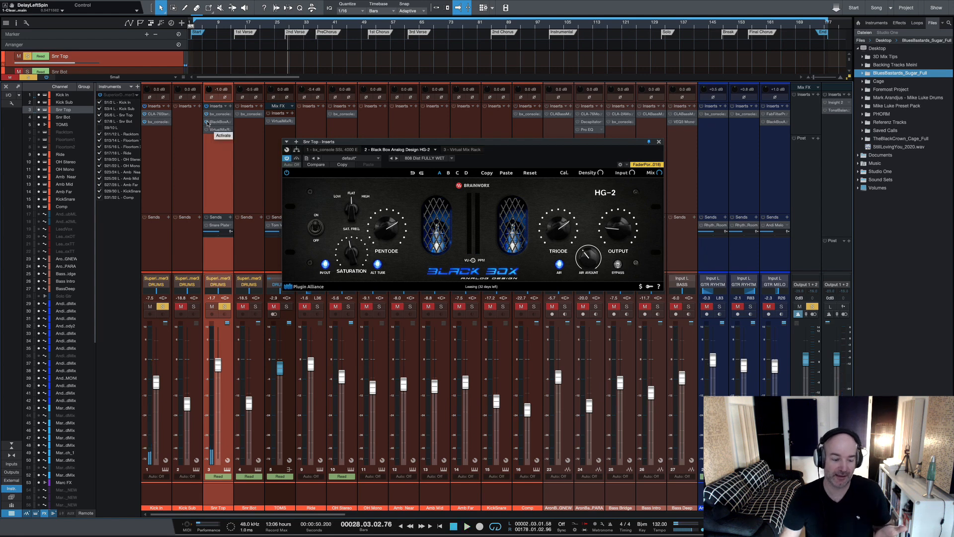
left_click(208, 124)
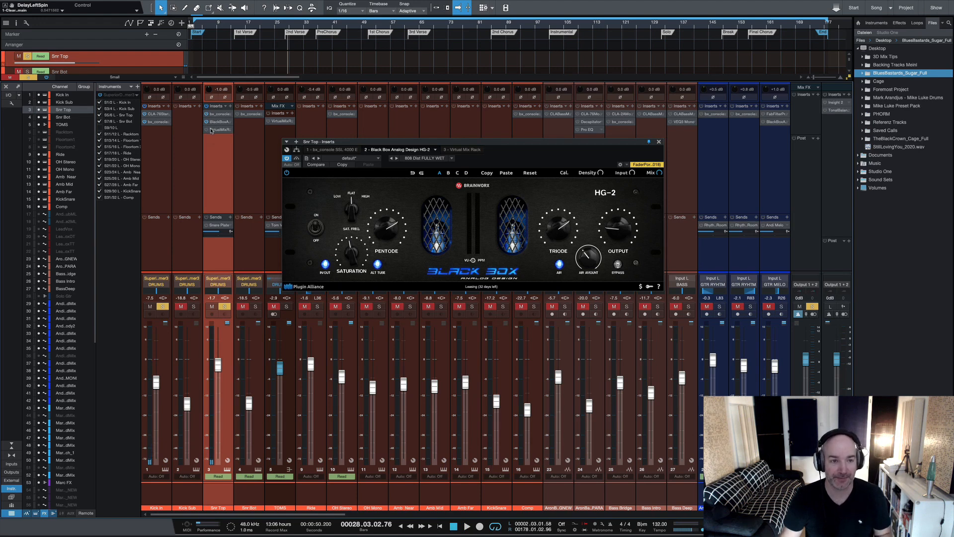
left_click(659, 142)
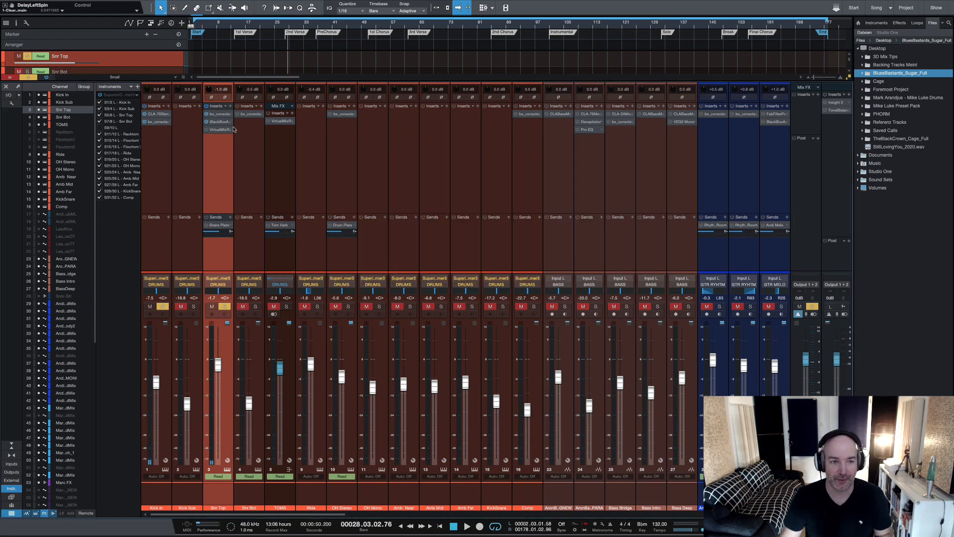
- Open the Virtual Mix Rack on Snr Top and switch it on during playback to hear the FG-401 compressor
left_click(222, 130)
left_click_drag(581, 90, 433, 114)
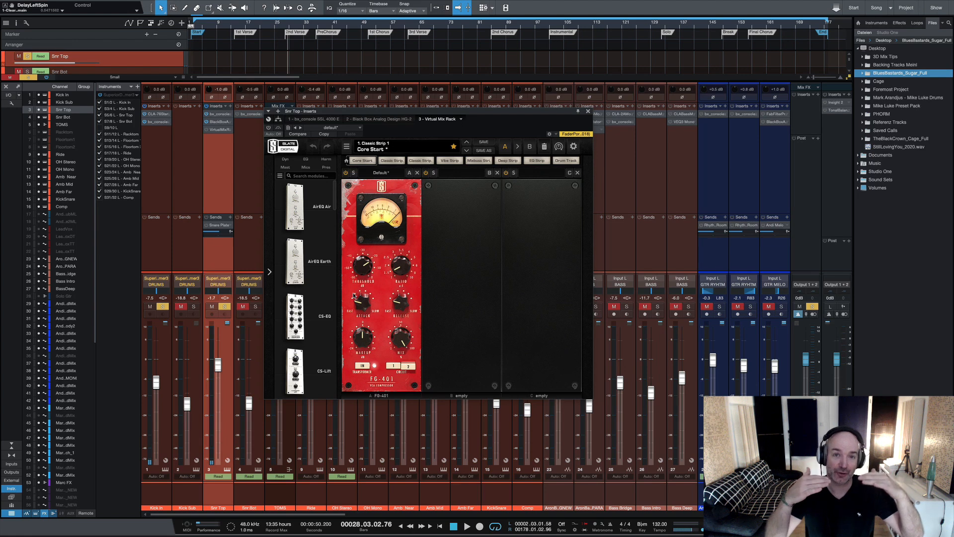
key("space")
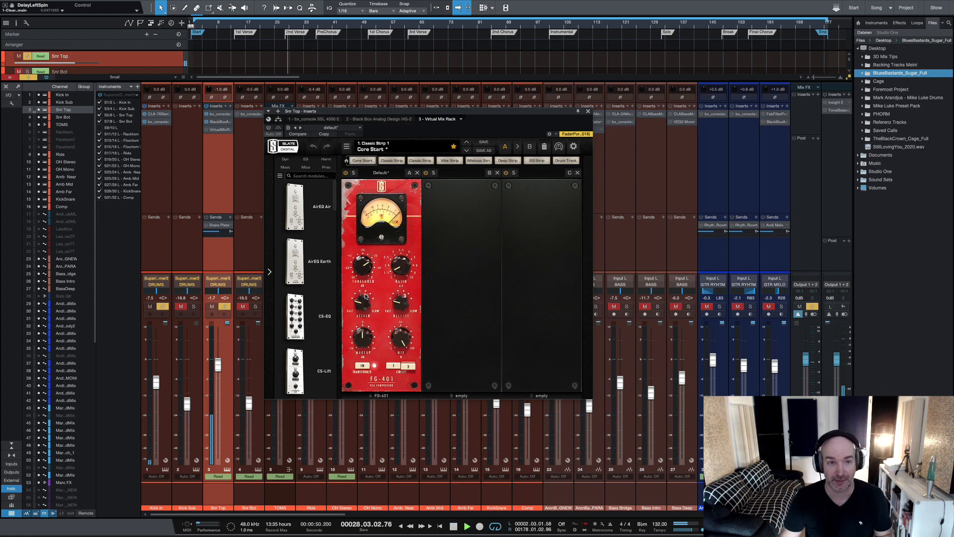
left_click(206, 130)
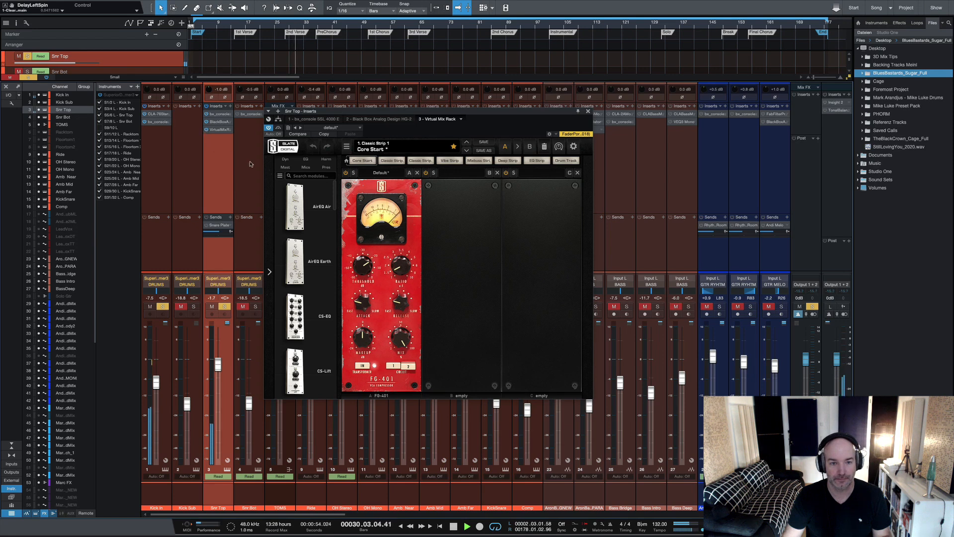
key("space")
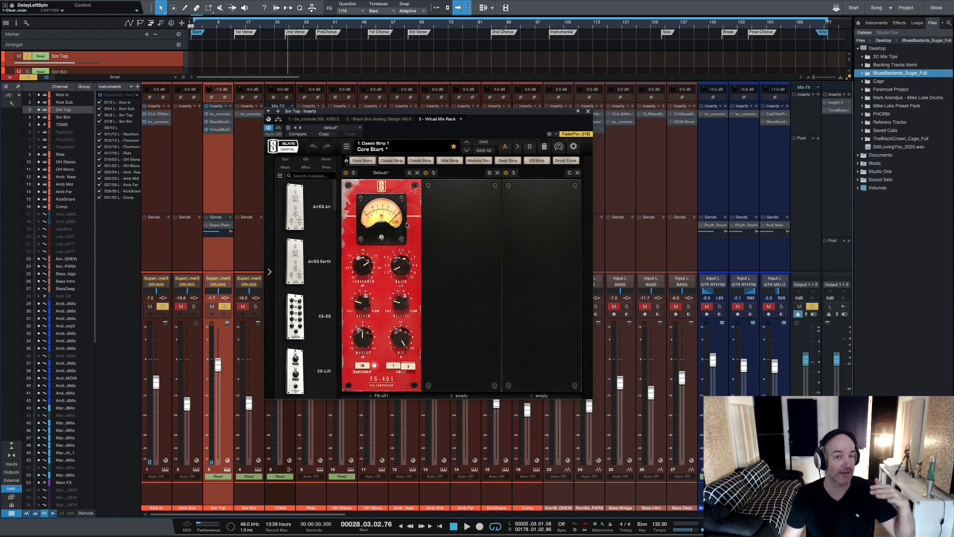
- Replay the snare through the Virtual Mix Rack, stop playback and close the plug-in
key("space")
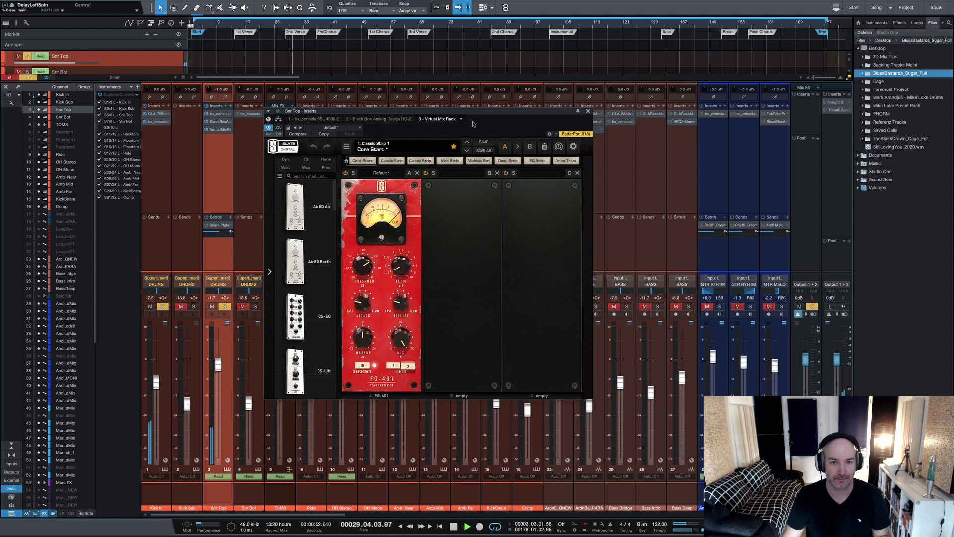
key("space")
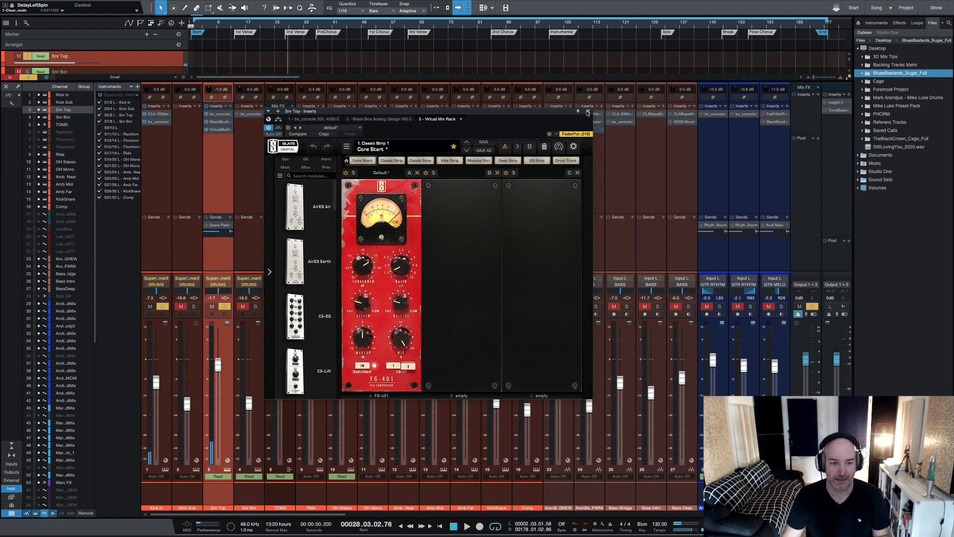
left_click(588, 112)
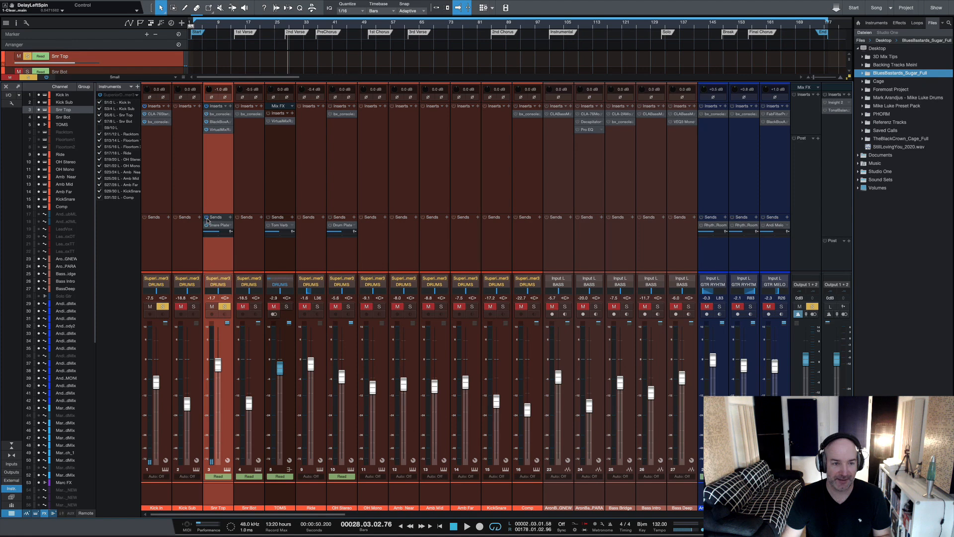
- Select the Snare Plate FX channel, open its Clearmountain's Domain plug-in mid-screen and switch it to the circular visualizer view
left_click_drag(544, 515, 671, 515)
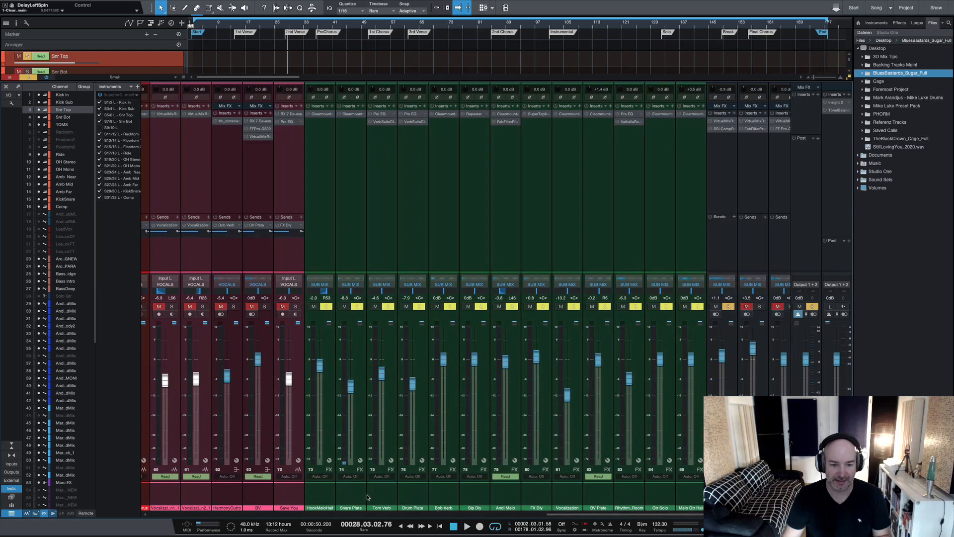
left_click(349, 496)
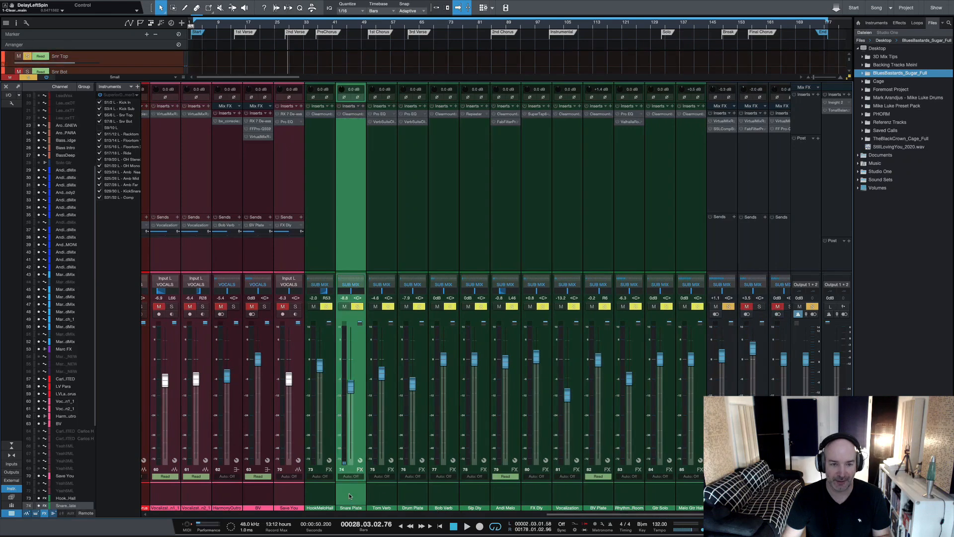
left_click(348, 115)
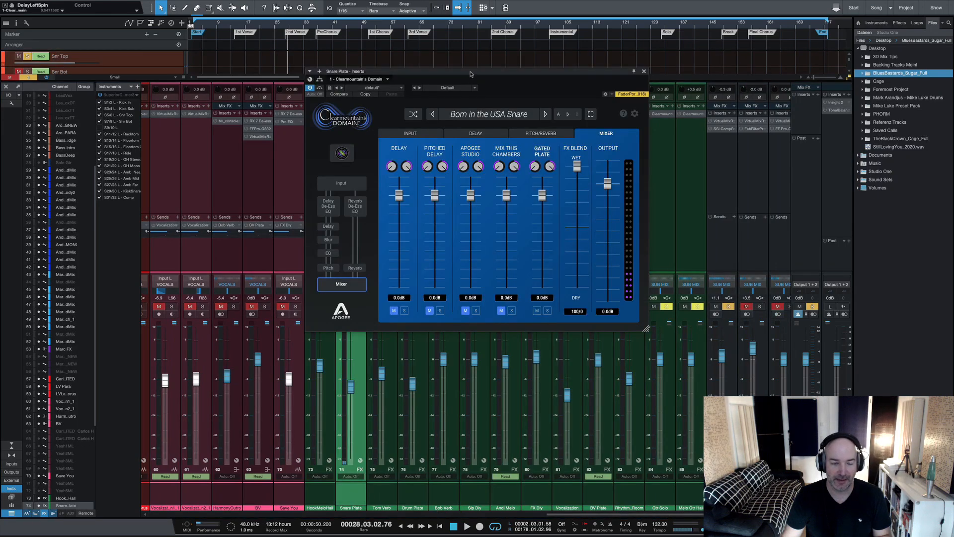
left_click_drag(470, 76, 467, 87)
left_click(339, 171)
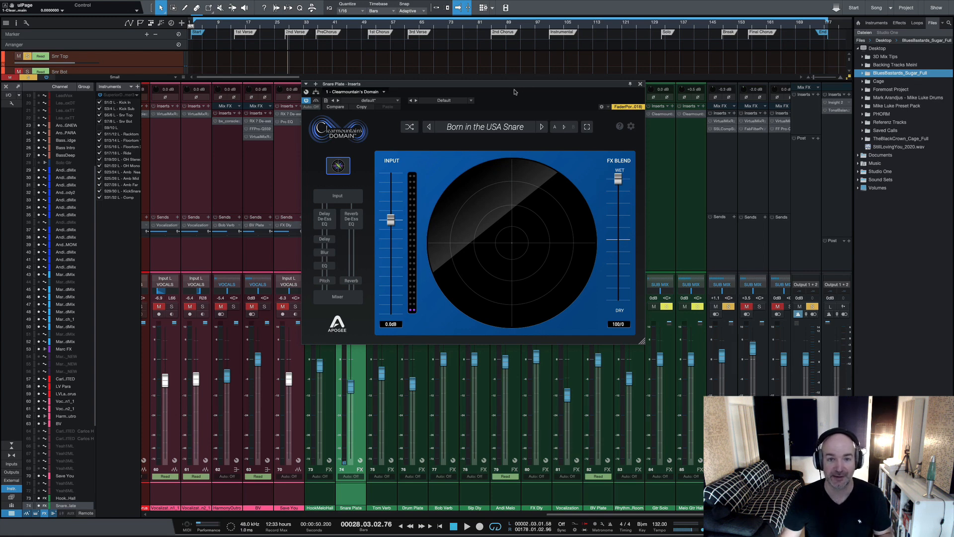
- Play the snare through Clearmountain's Domain, close the plug-in, return to the drum channels and stop playback
key("space")
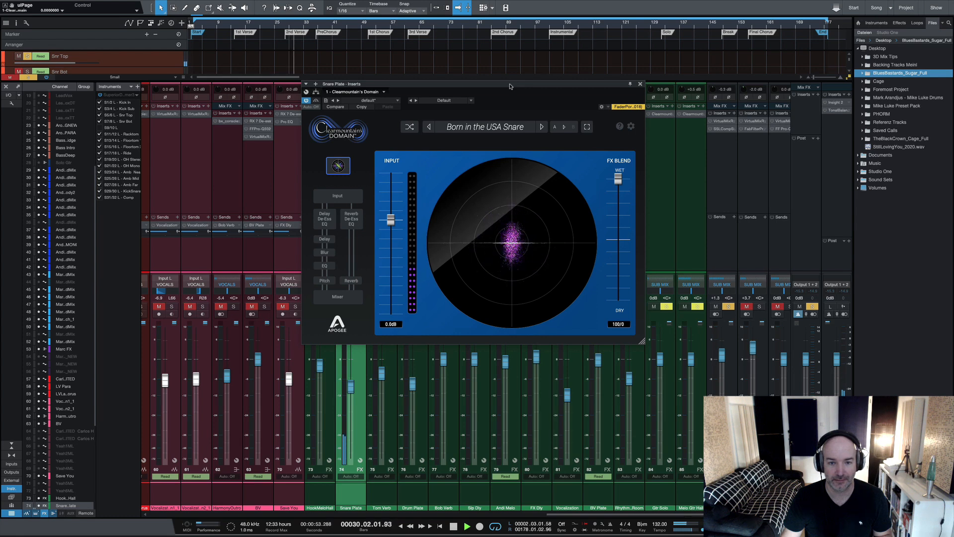
left_click(641, 84)
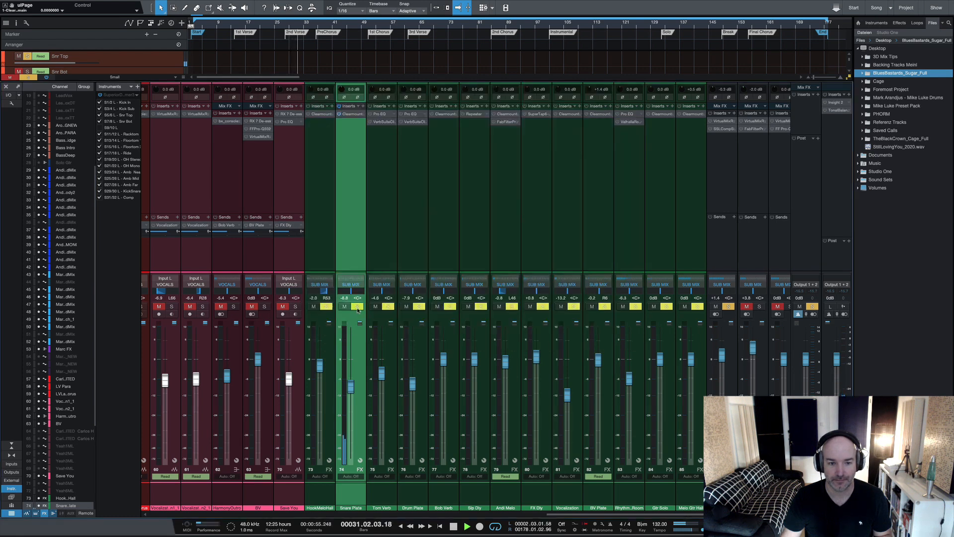
left_click(166, 514)
left_click(166, 514)
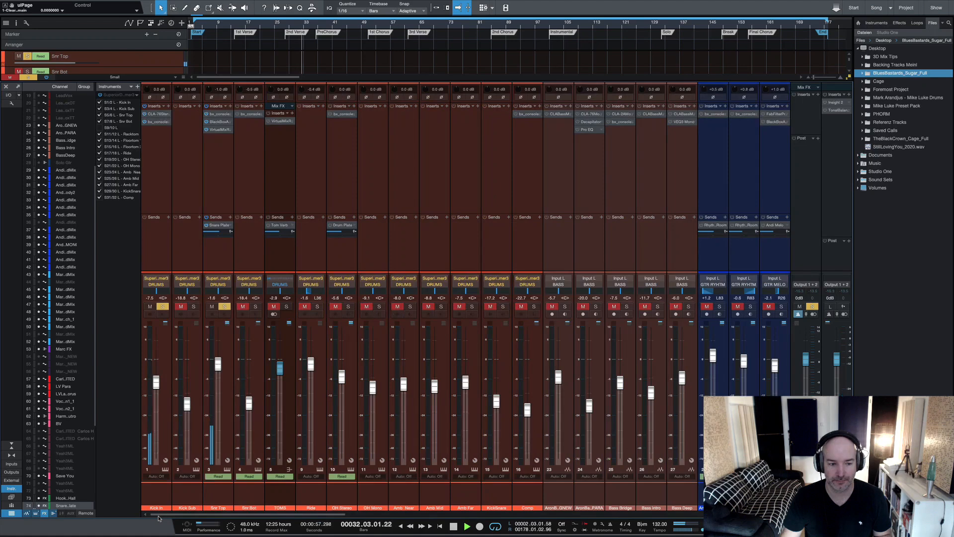
key("space")
- Add Snr Bot to the soloed drums, look at its bx_console SSL 4000 E, close it and audition the channel
left_click(236, 498)
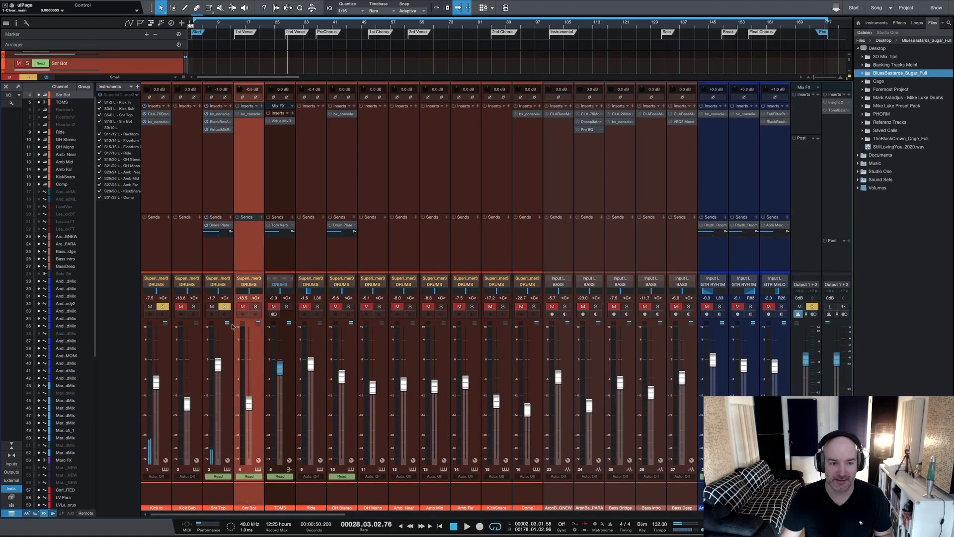
left_click(243, 309)
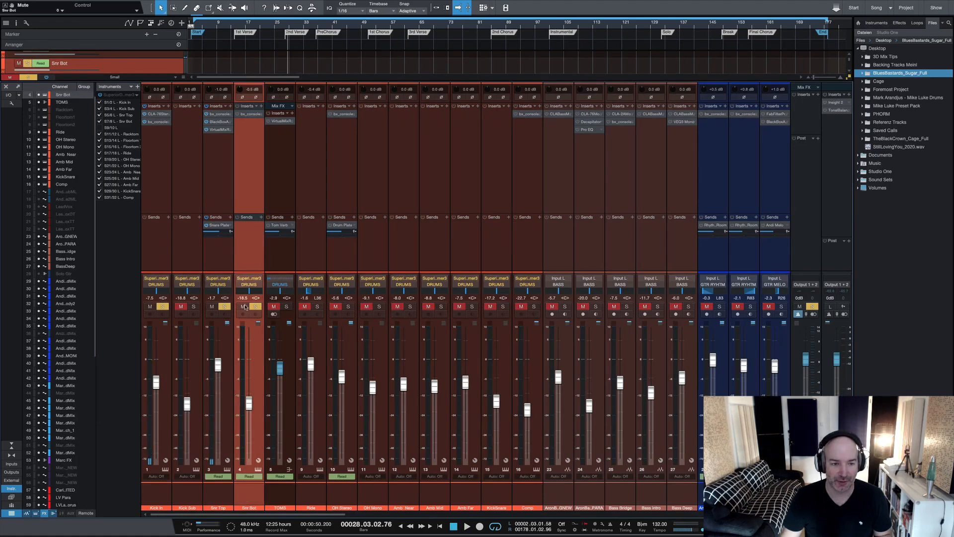
left_click(249, 114)
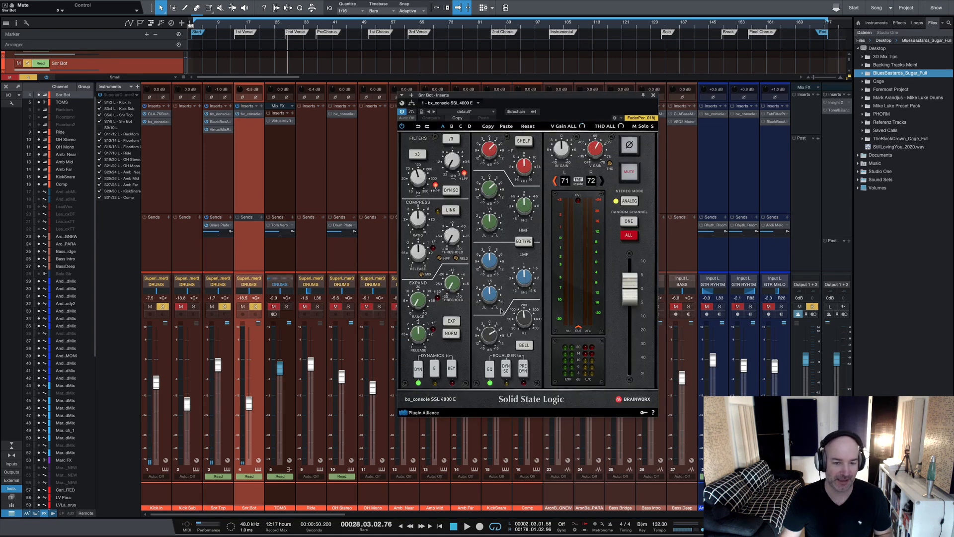
left_click(654, 95)
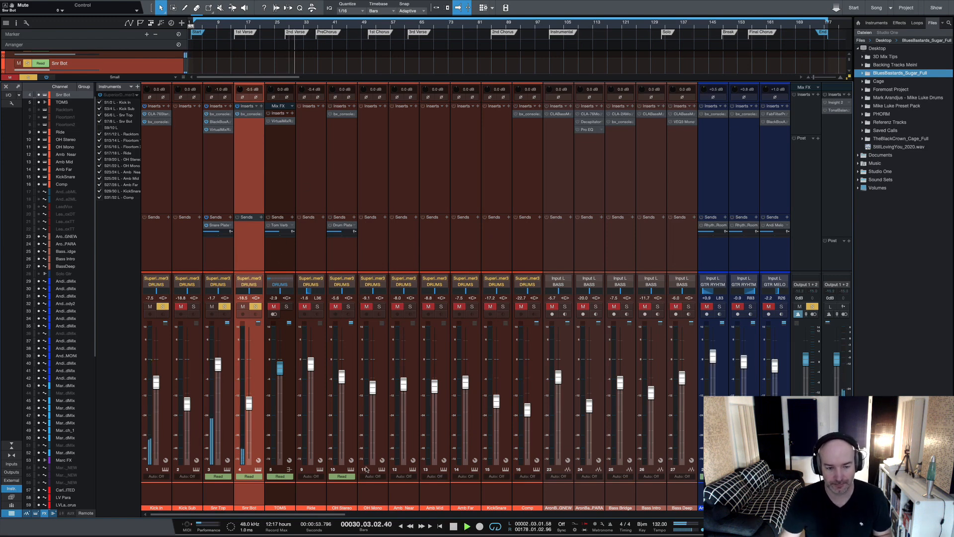
key("space")
- Select OH Mono through KickSnare and add them to the soloed drums during playback, ending with Comp selected and playback stopped
left_click(350, 502)
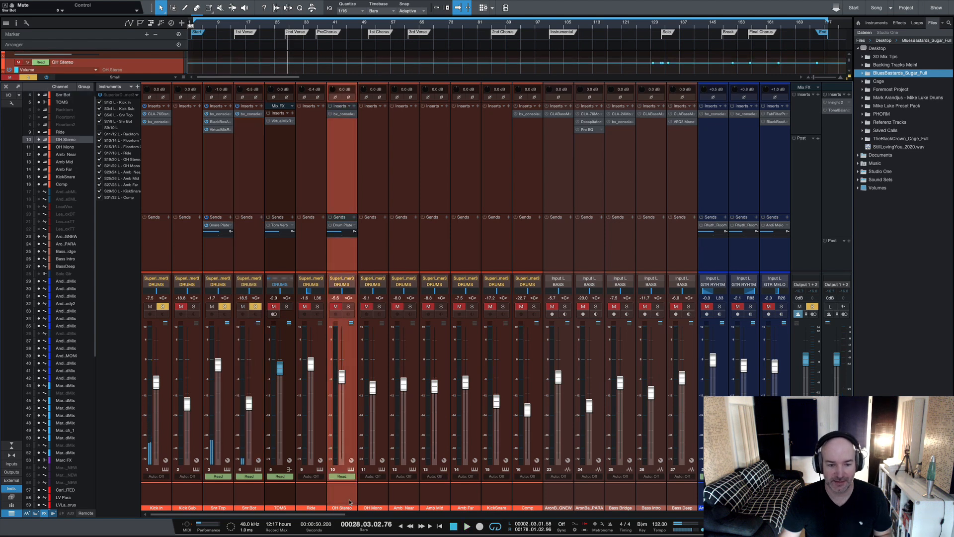
left_click(372, 505)
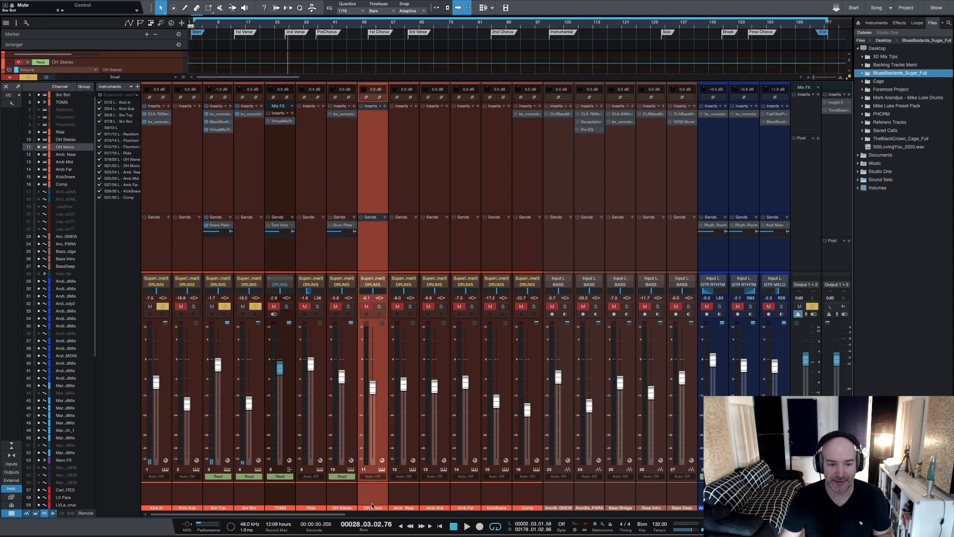
left_click(486, 498, "shift")
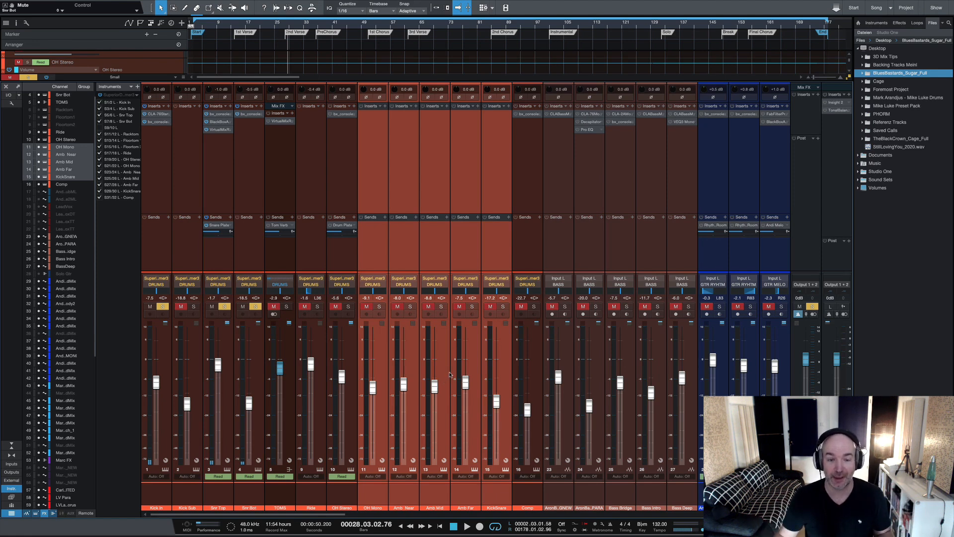
key("space")
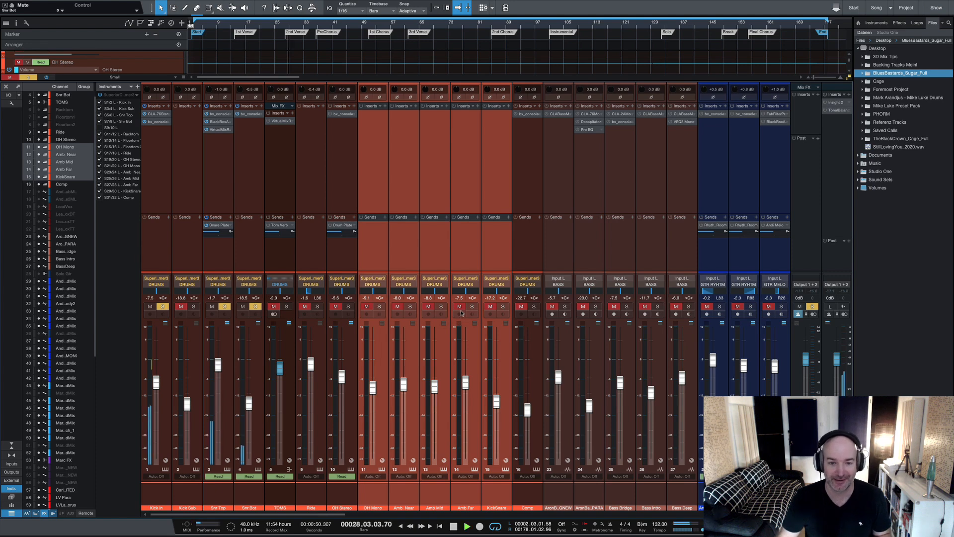
left_click(461, 308)
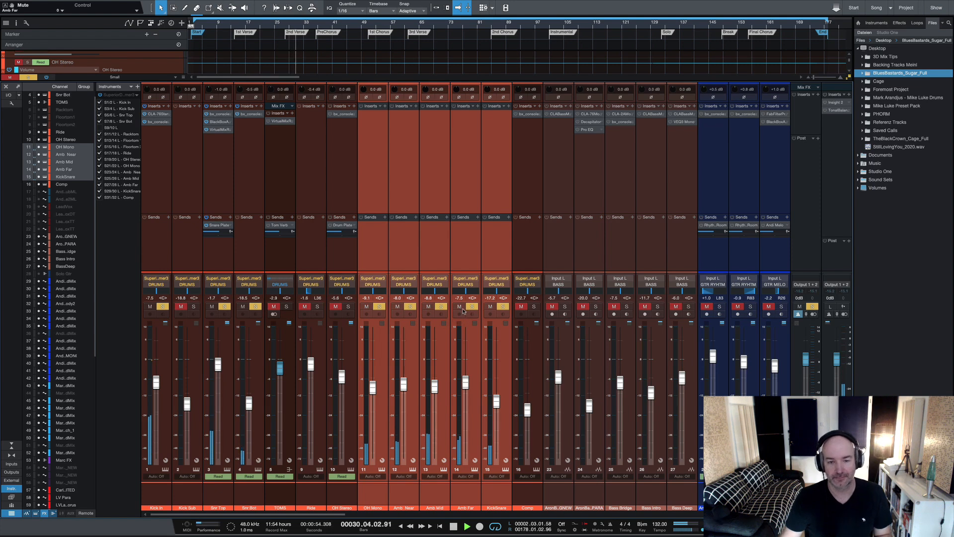
left_click(523, 319)
key("space")
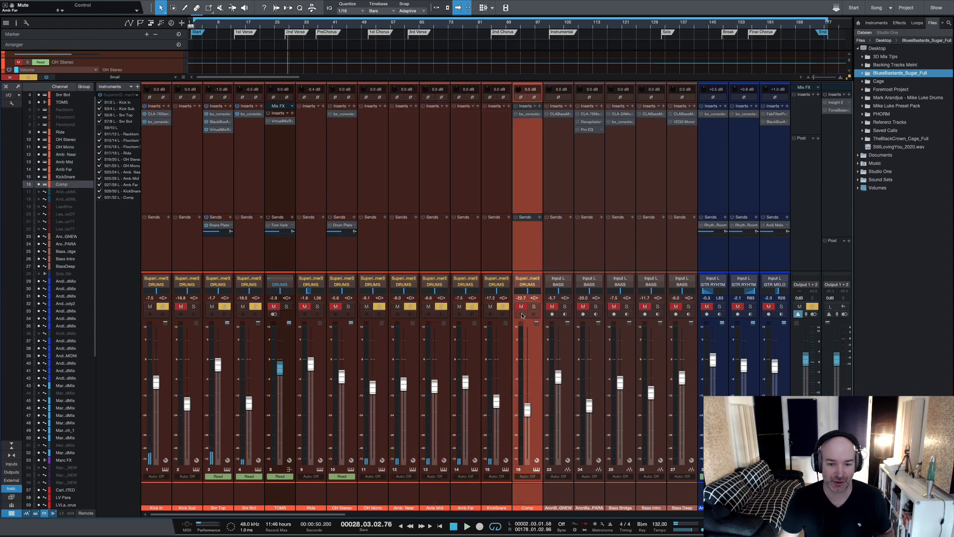
- Add the Comp channel to the soloed drums and dismiss its context options
left_click(521, 306)
right_click(534, 340)
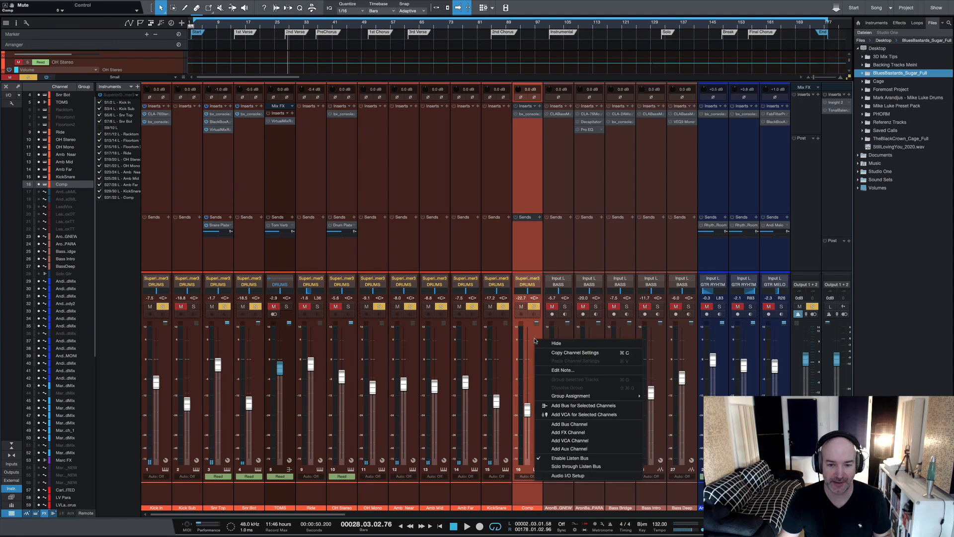
left_click(529, 338)
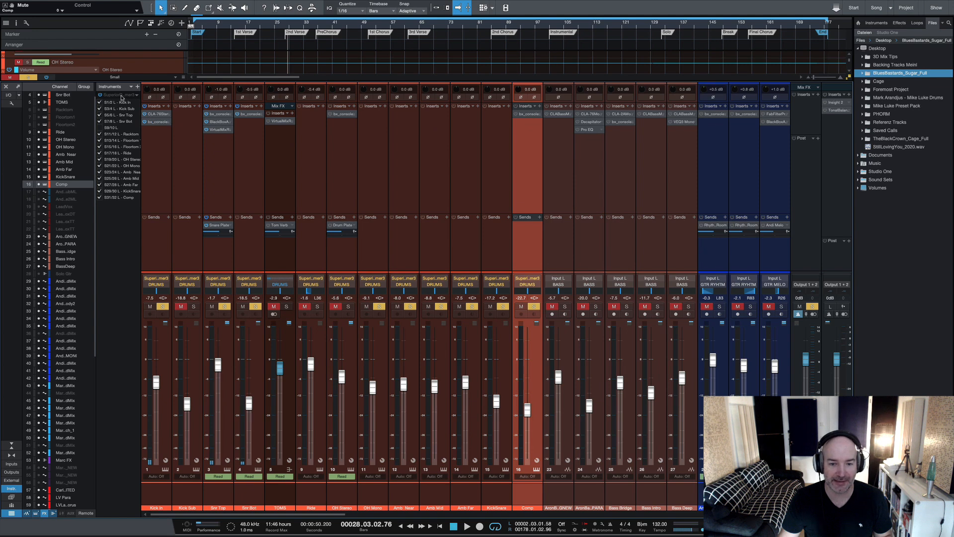
- Open the Superior Drummer 3 mixer, highlight the Mono Low, Comp 1176 and Mono Comp channels together, and close the instrument
left_click(121, 96)
left_click(441, 84)
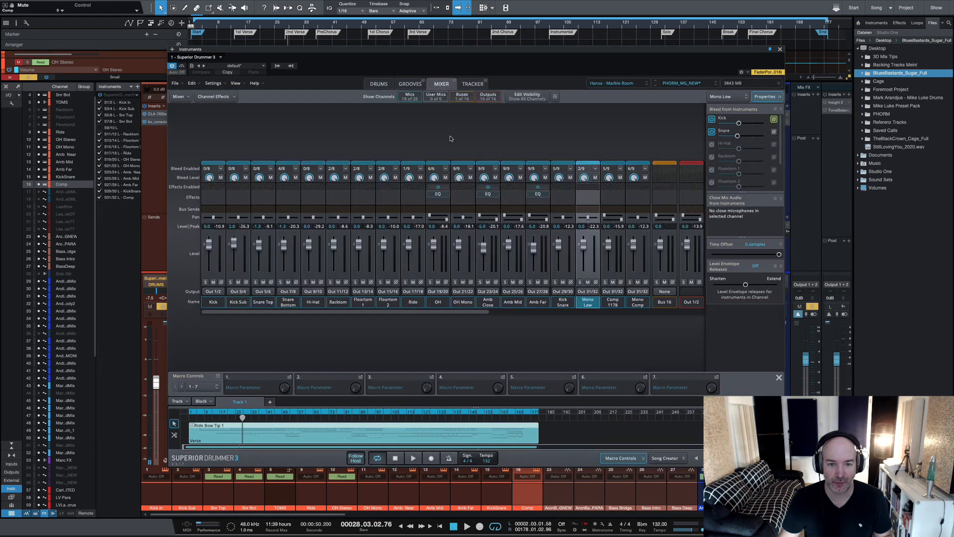
left_click(609, 308, "ctrl")
left_click(640, 304, "ctrl")
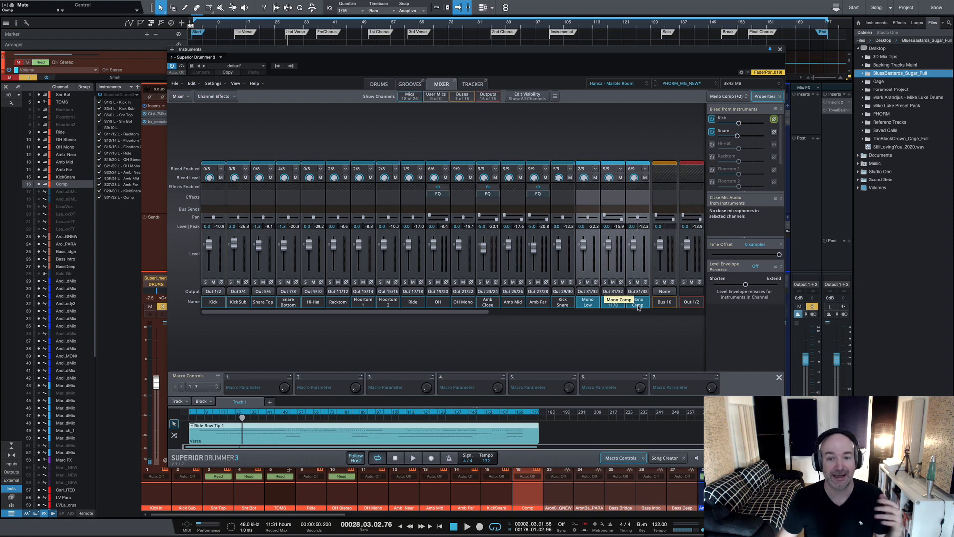
left_click(780, 50)
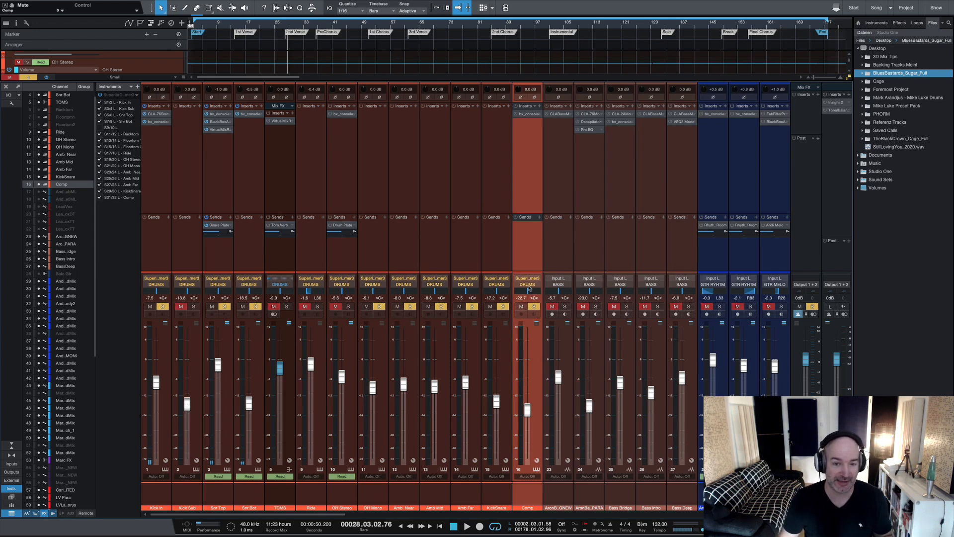
- Review the bx_console SSL 4000 E settings on Comp, close the plug-in and audition the soloed drums
left_click(528, 115)
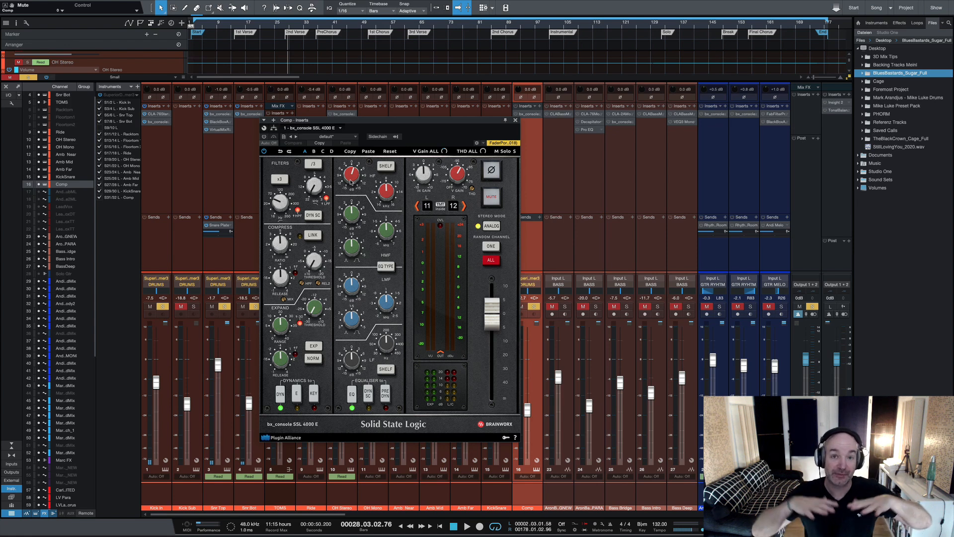
left_click_drag(351, 183, 351, 182)
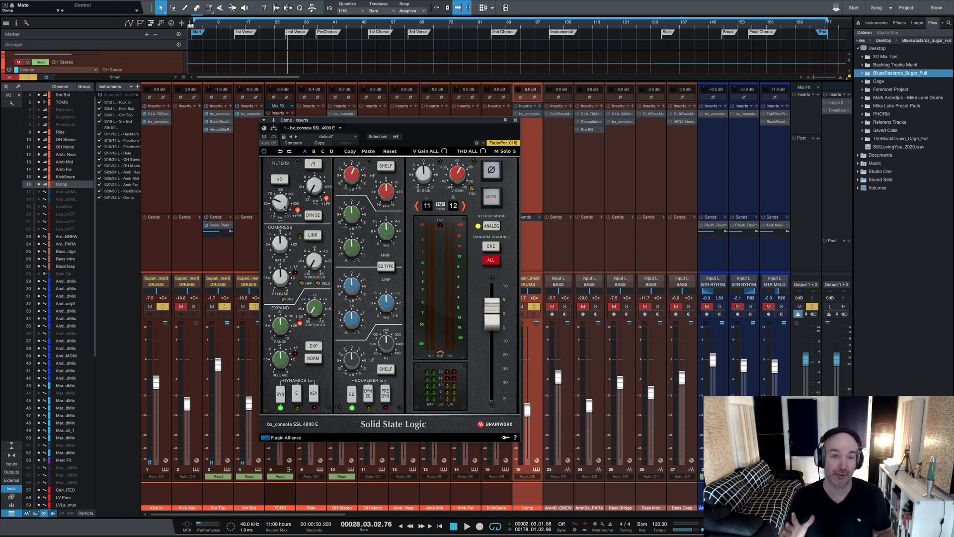
left_click(515, 120)
key("space")
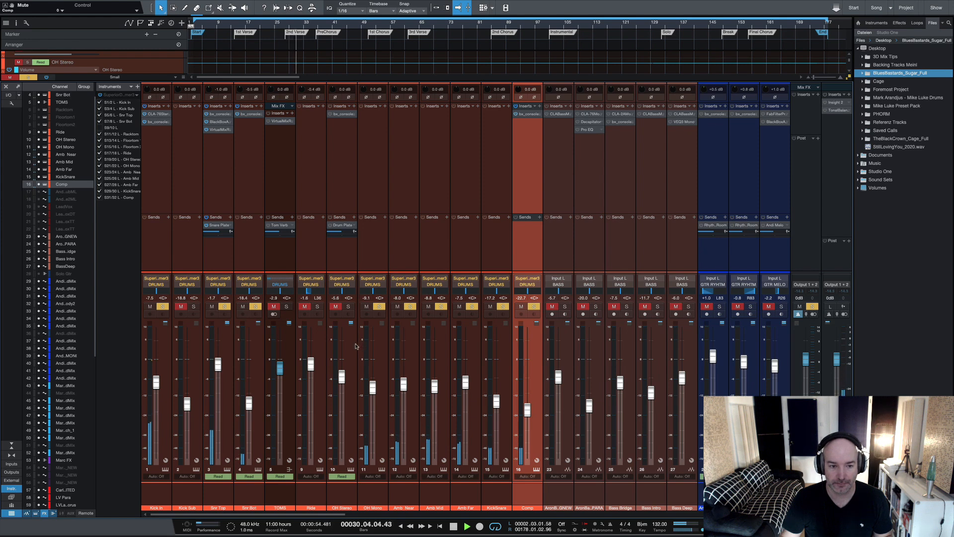
key("space")
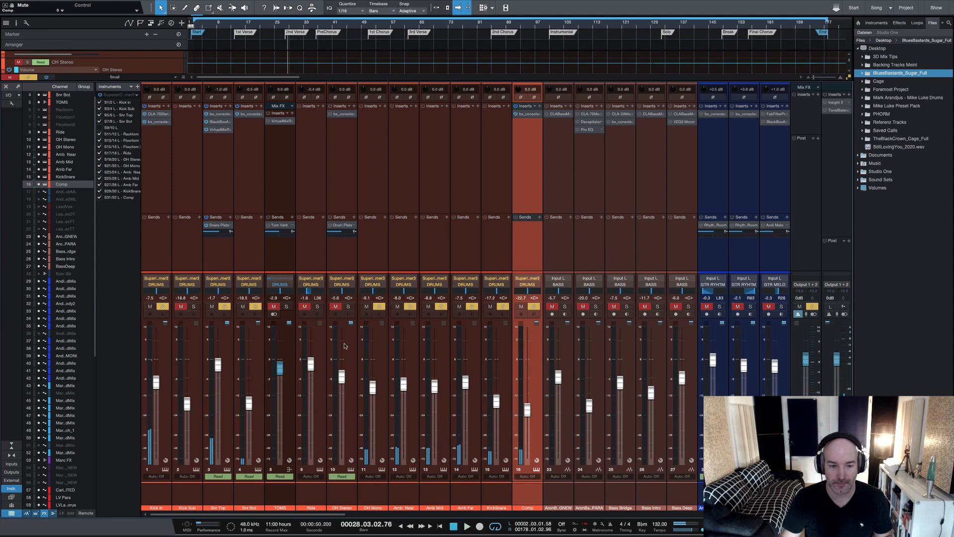
- Solo OH Stereo with the other drums and open its bx_console SSL 4000 E, placing it mid-screen
left_click(343, 347)
key("s")
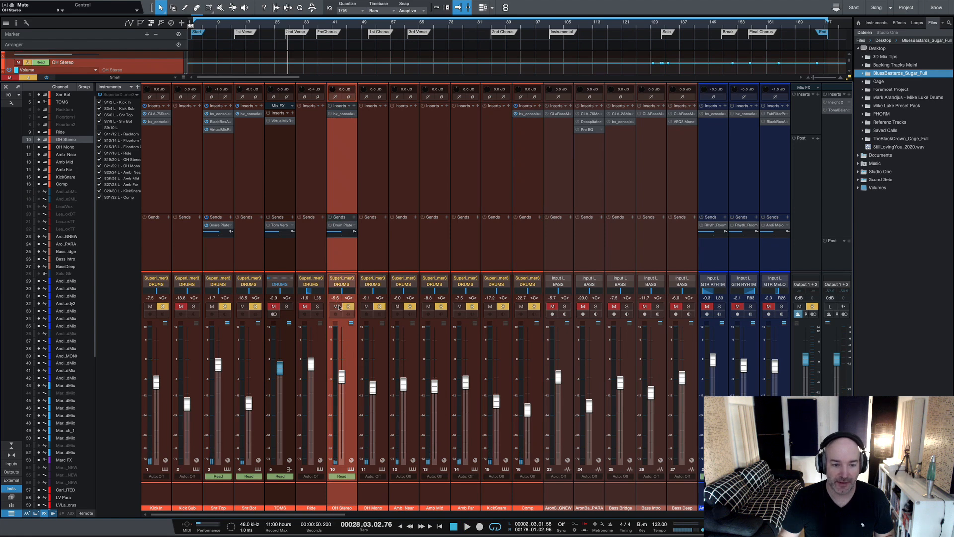
left_click(354, 114)
left_click_drag(303, 77, 514, 122)
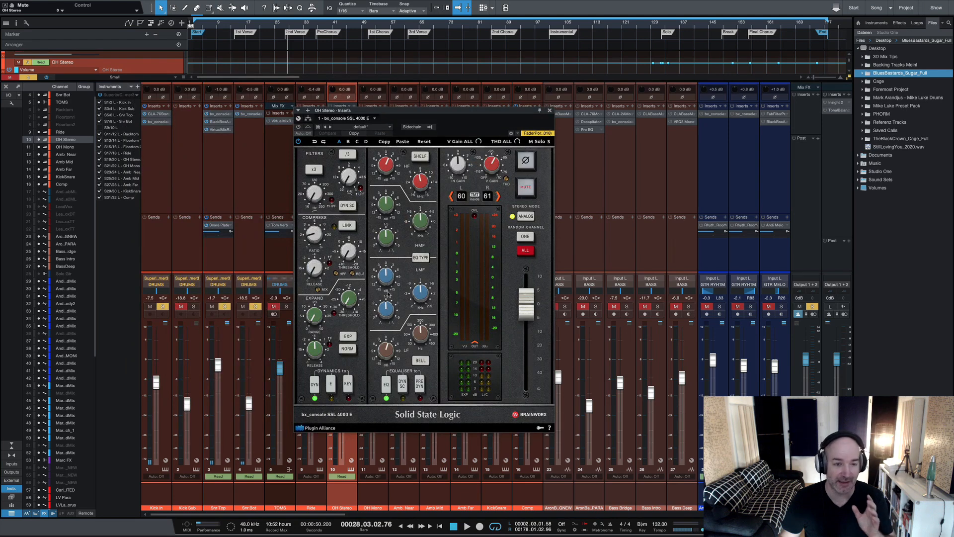
- Examine the EQ on the OH Stereo console strip, close the plug-in and briefly play the soloed drums
left_click(391, 349)
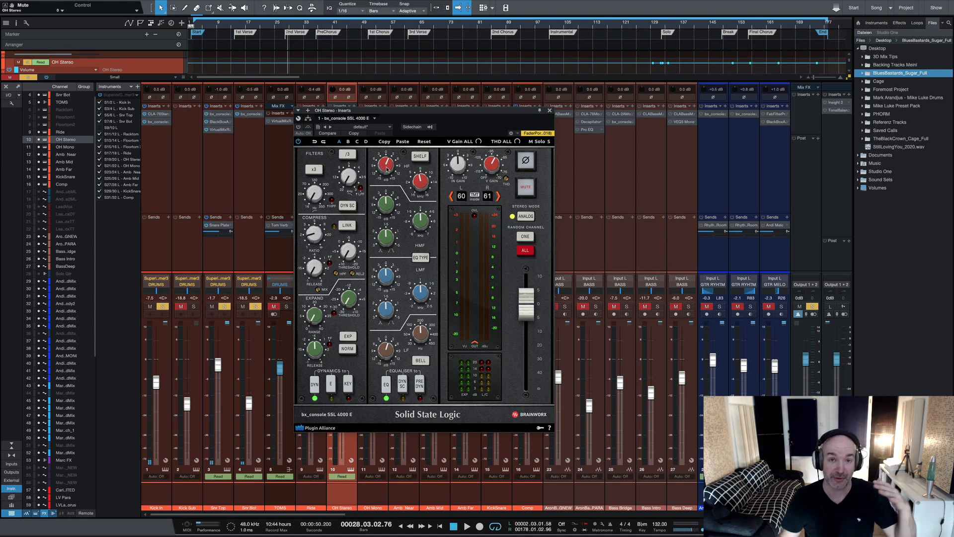
left_click(549, 111)
key("space")
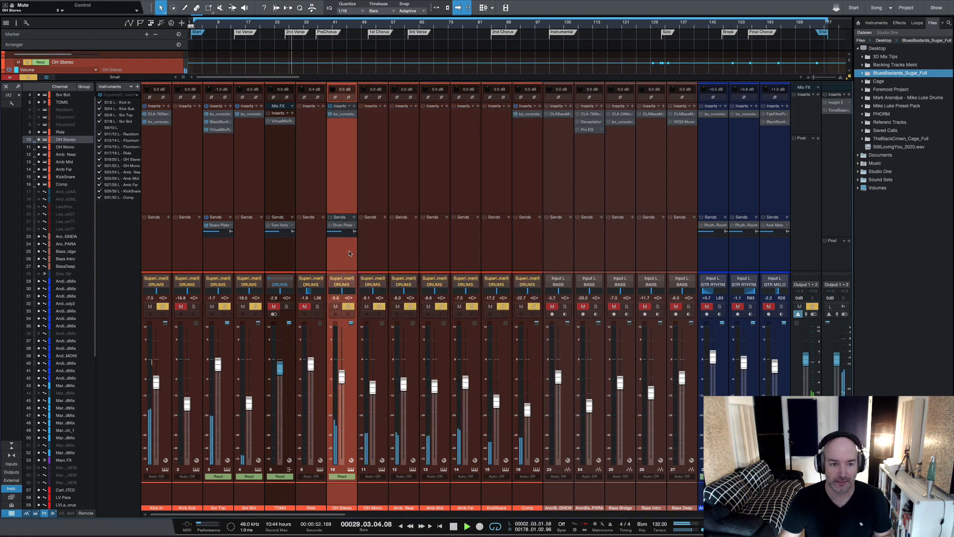
key("space")
- Add the Ride channel to the soloed drums and reselect the TOMS channel
left_click(288, 338)
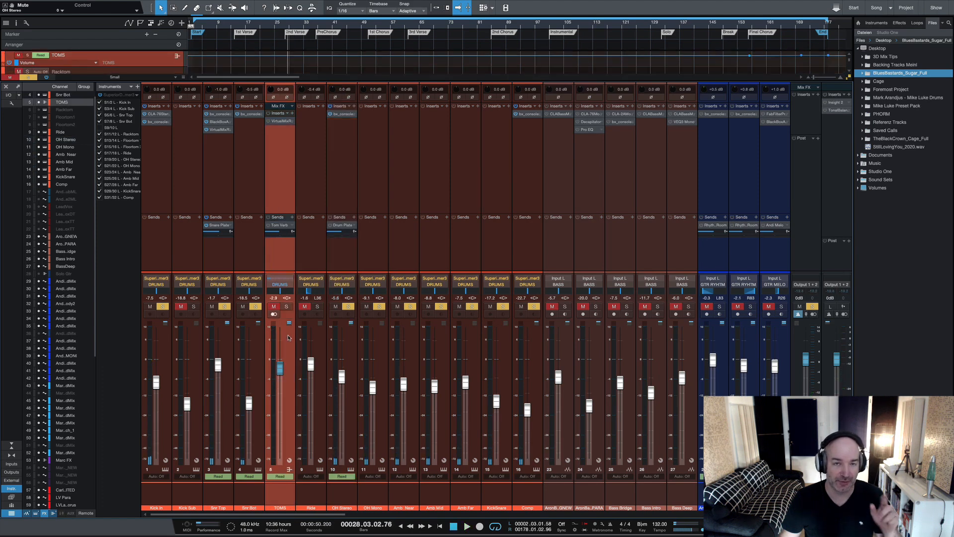
left_click(322, 341)
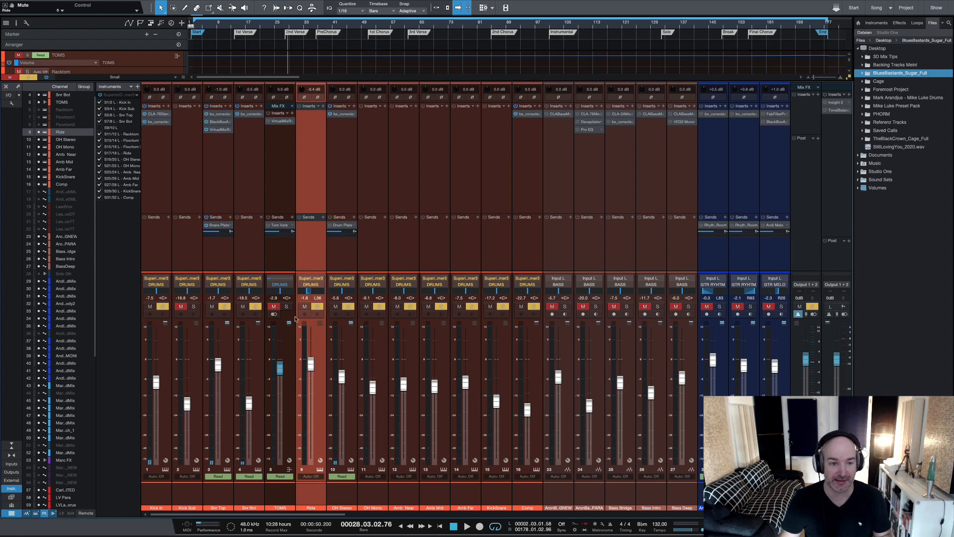
left_click(288, 330)
- Reveal the individual channels under TOMS, select Racktom through Floortom 2 and open the bx_console SSL 4000 E on Floortom 2
right_click(288, 330)
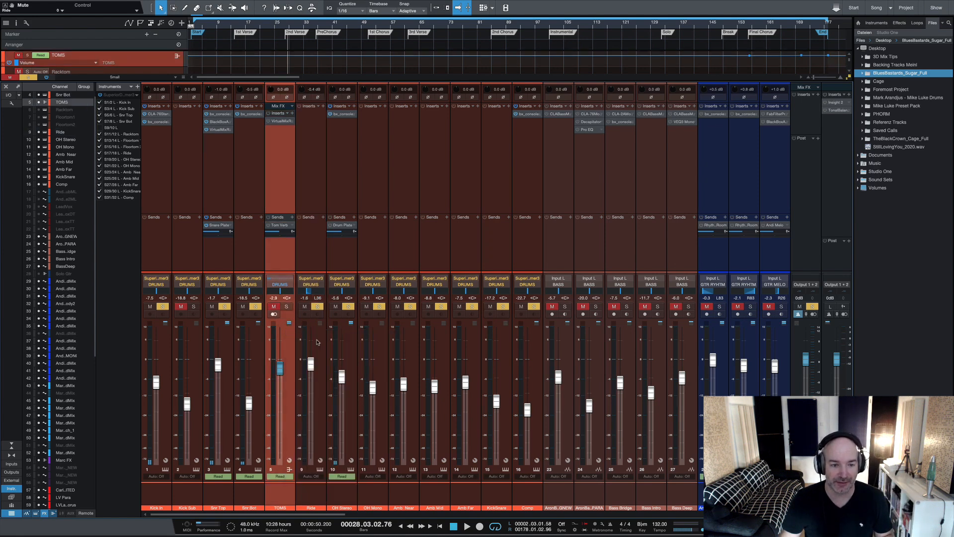
left_click(321, 342)
left_click(381, 342, "shift")
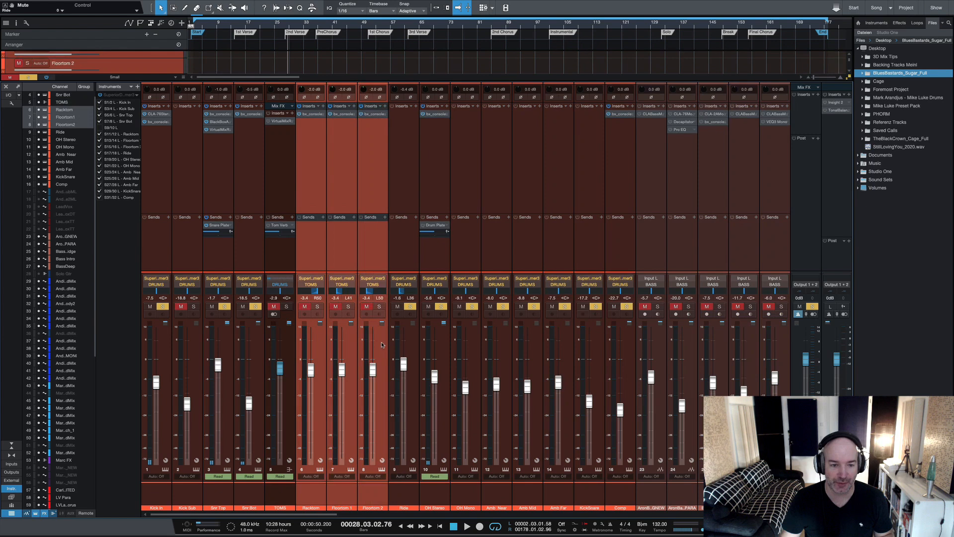
left_click(371, 114)
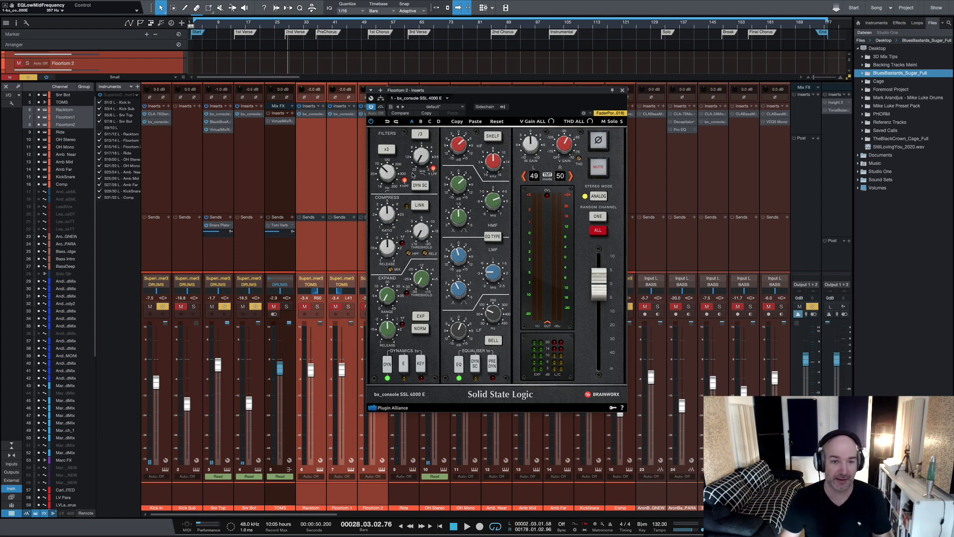
- Close the Floortom 2 console strip, add the three selected tom channels to the soloed drums and play them briefly
left_click(622, 91)
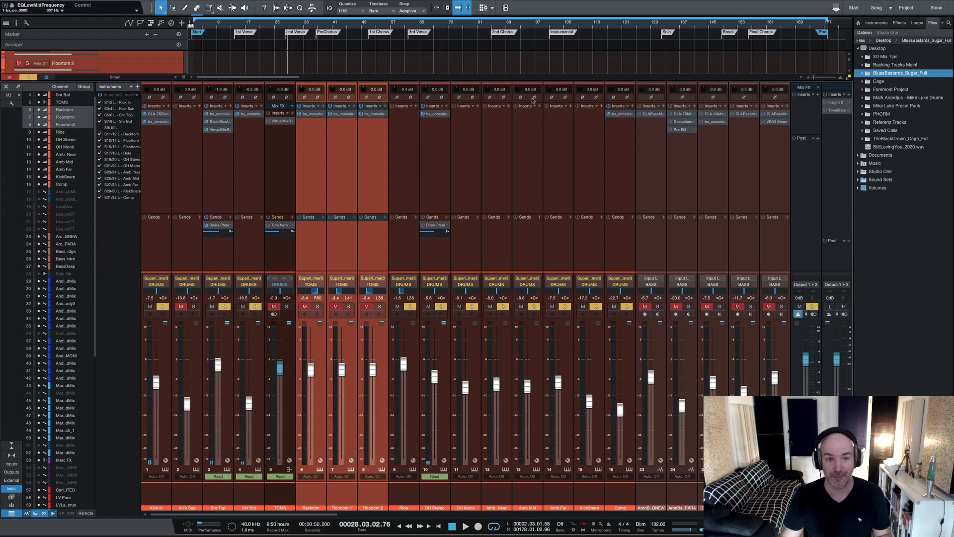
left_click(336, 306)
key("space")
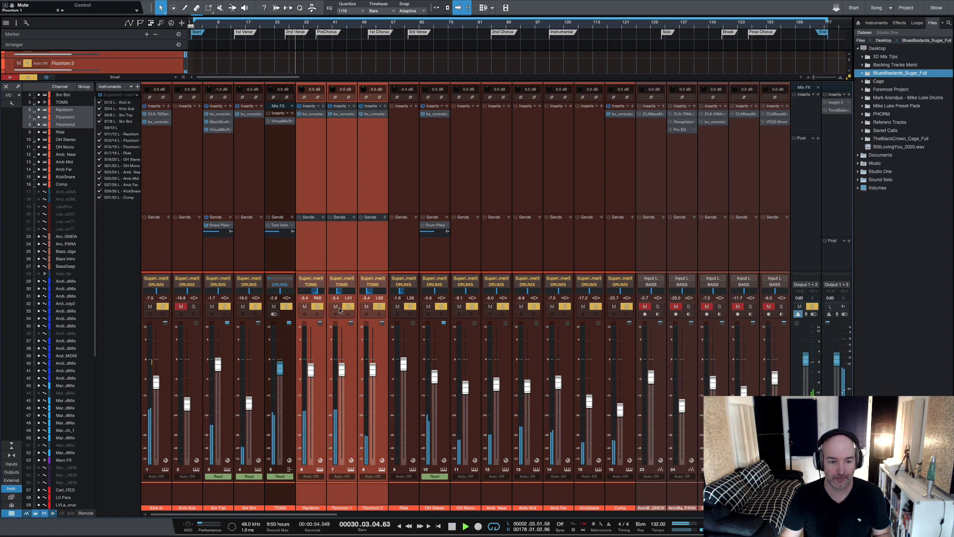
key("space")
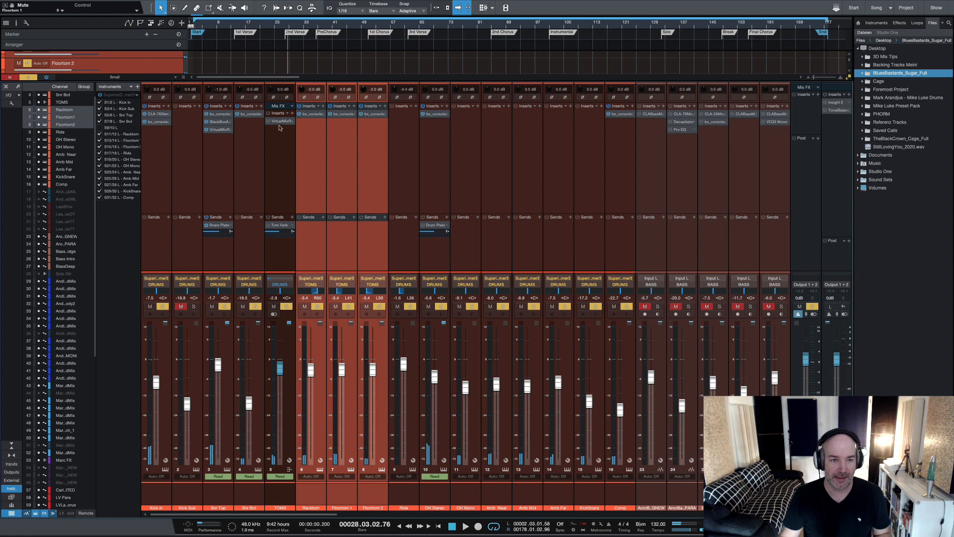
- Collapse the individual tom channels under TOMS and open the Virtual Mix Rack on the TOMS bus, placing it mid-screen
right_click(288, 336)
left_click(305, 354)
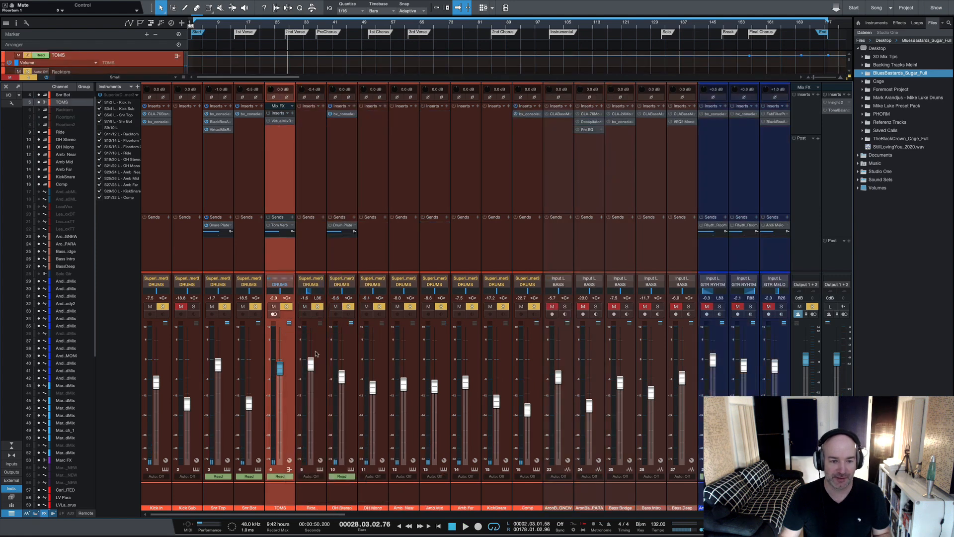
left_click(275, 121)
left_click_drag(468, 118, 459, 122)
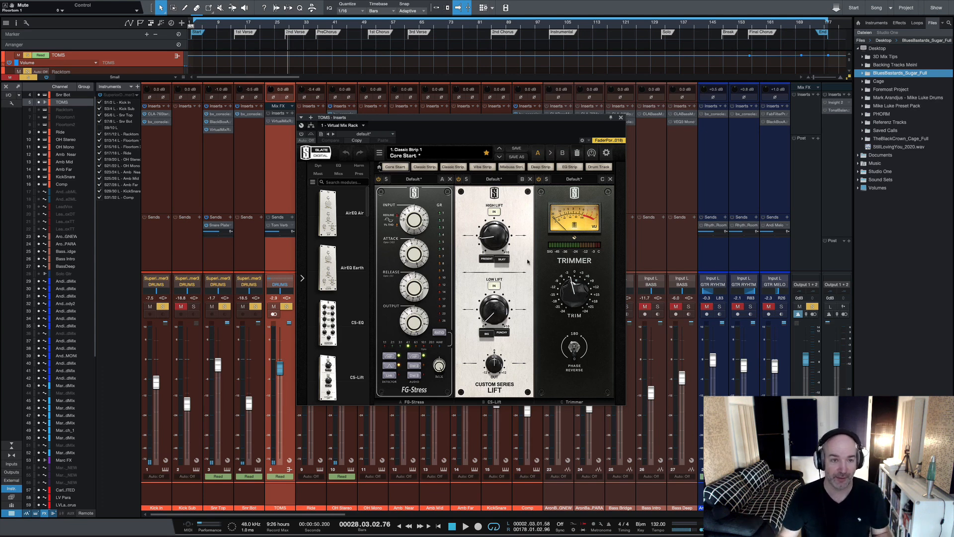
- Enable the Virtual Mix Rack on TOMS while the soloed drums play, stop playback and close the plug-in
key("space")
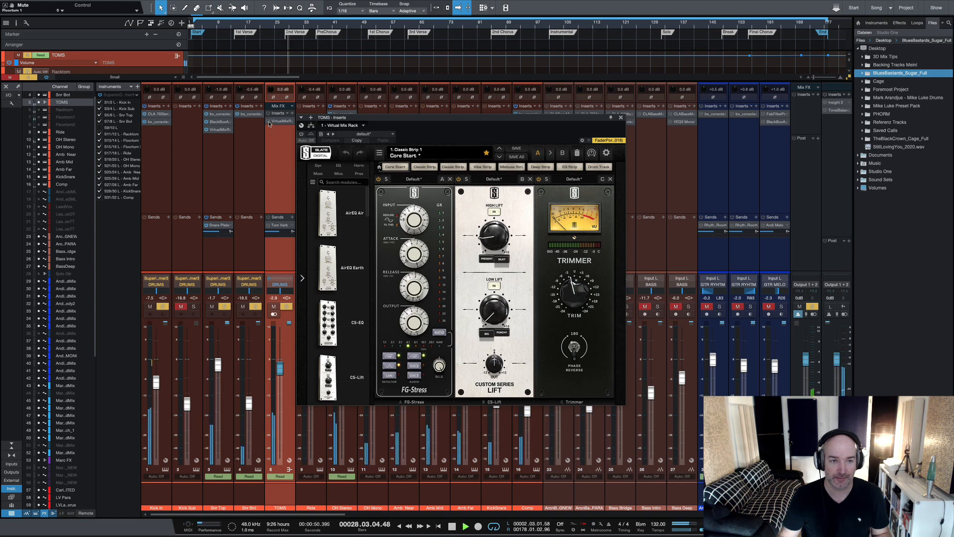
left_click(269, 121)
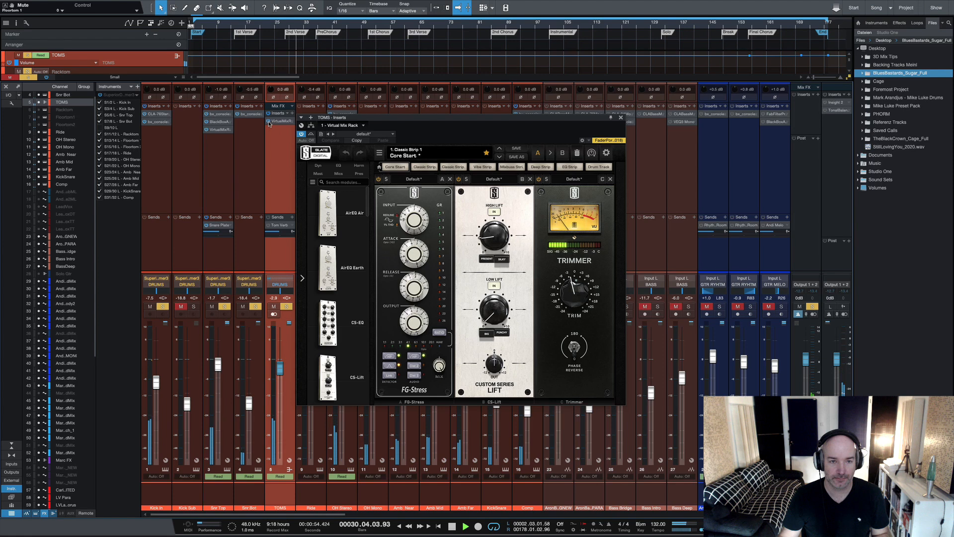
key("space")
left_click(621, 118)
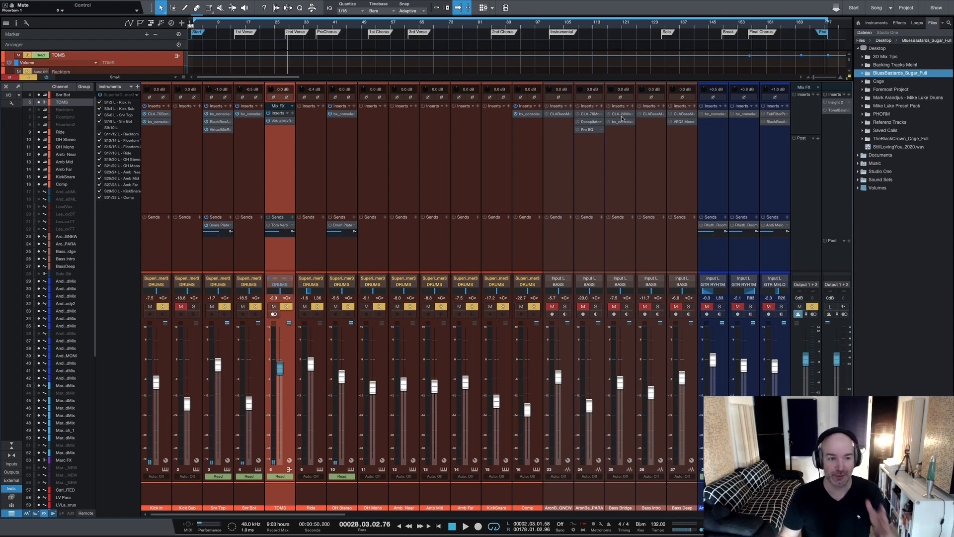
- Add the Kick Sub channel to the soloed drums and reselect the TOMS channel
left_click(180, 306)
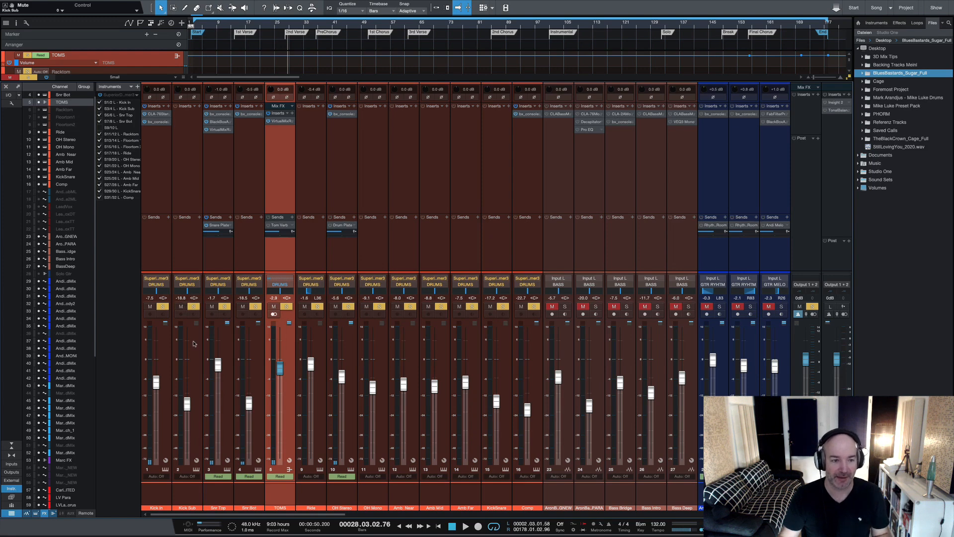
left_click(194, 344)
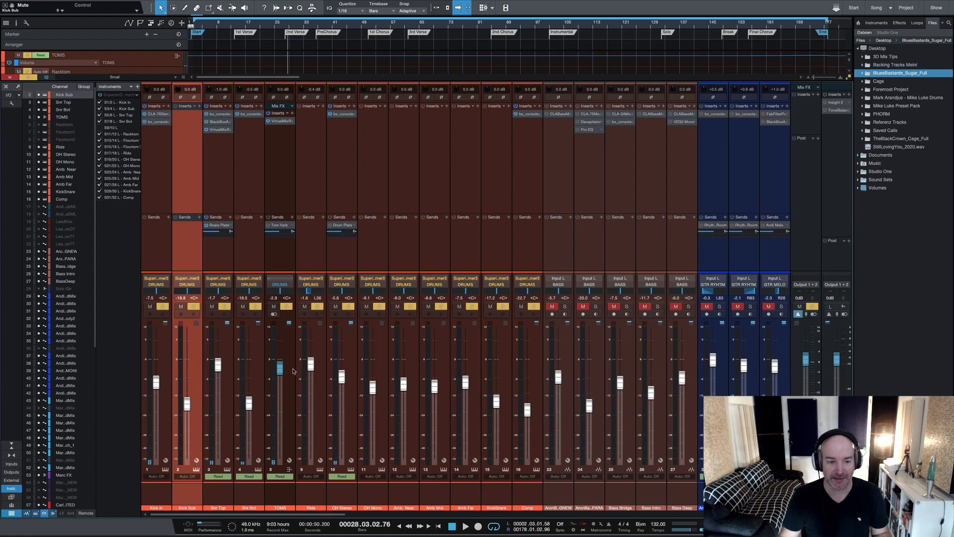
left_click(341, 345)
left_click(289, 344)
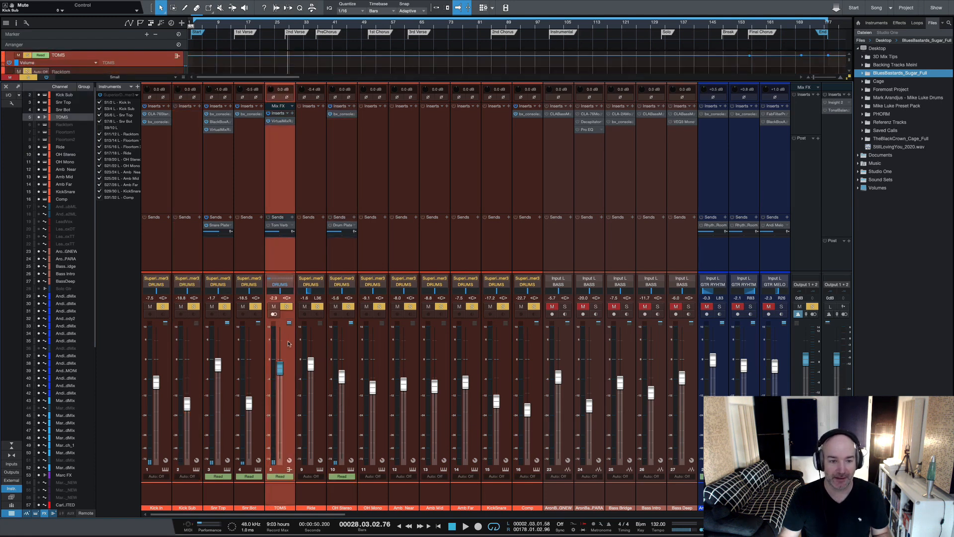
- Clear the solo on all drum channels from Kick In through Comp and solo only TOMS
left_click(170, 342)
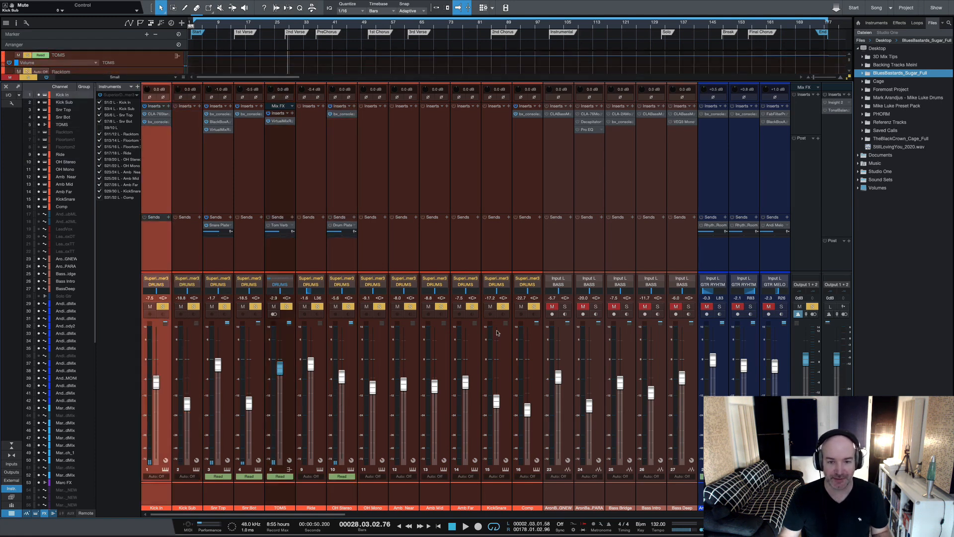
left_click(527, 338, "shift")
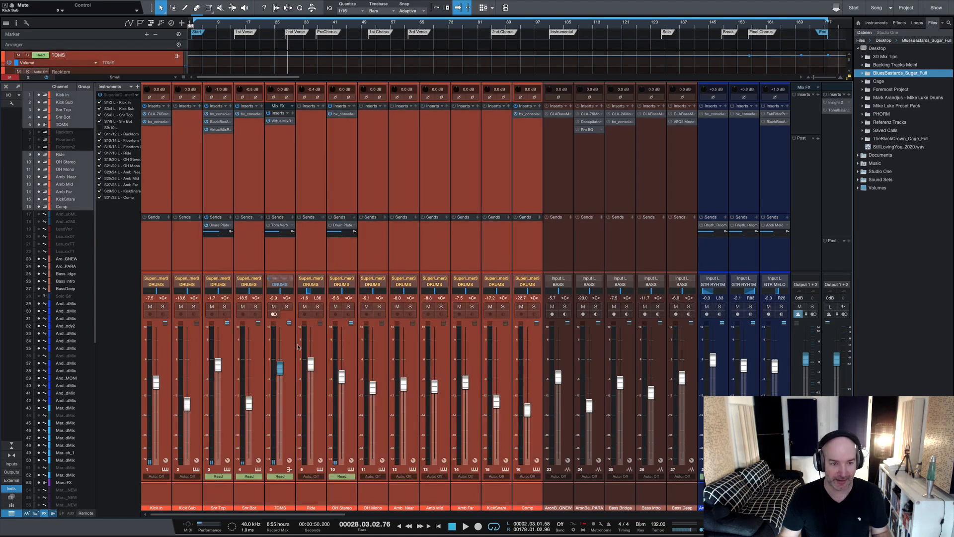
left_click(292, 348)
key("s")
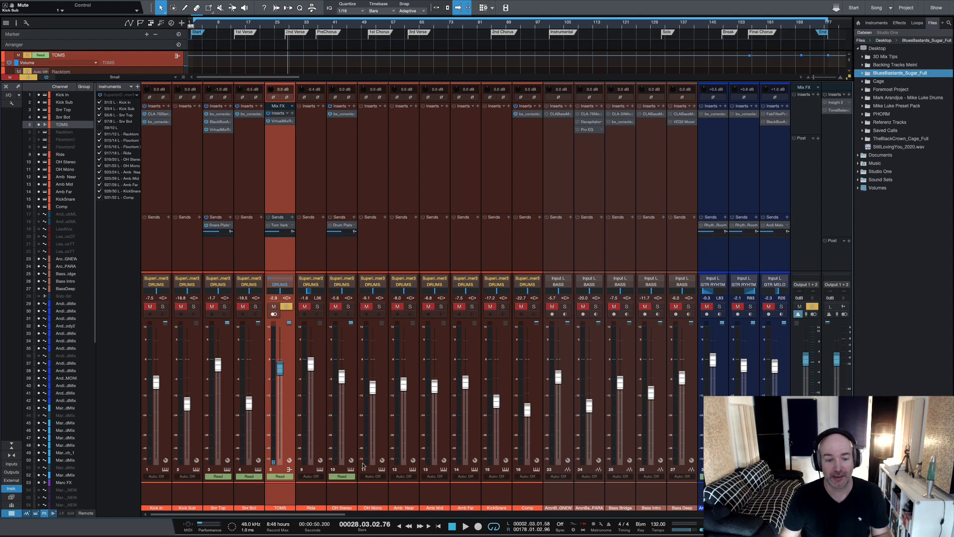
- Activate the Tom Verb send on TOMS and select the Tom Verb effect channel
left_click(269, 225)
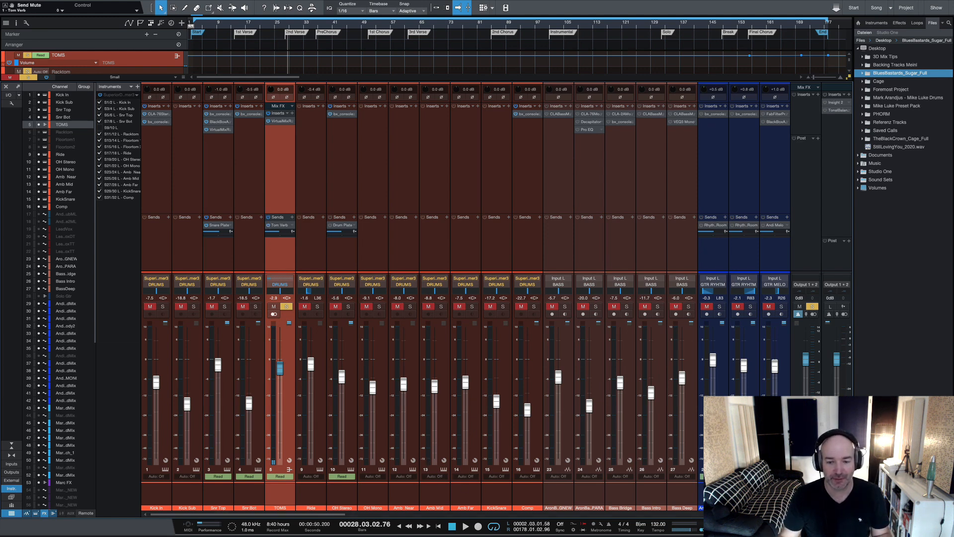
scroll(698, 517, "right", 10)
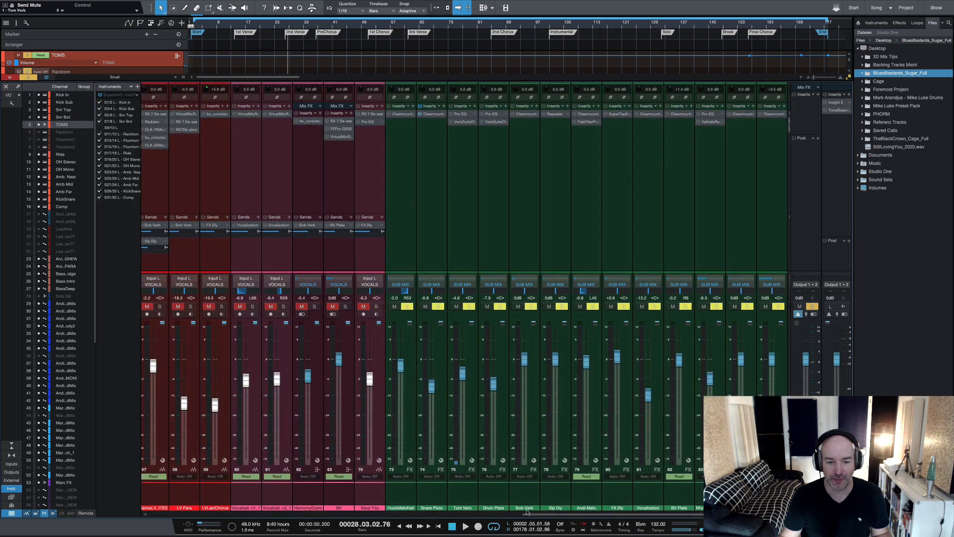
left_click(460, 221)
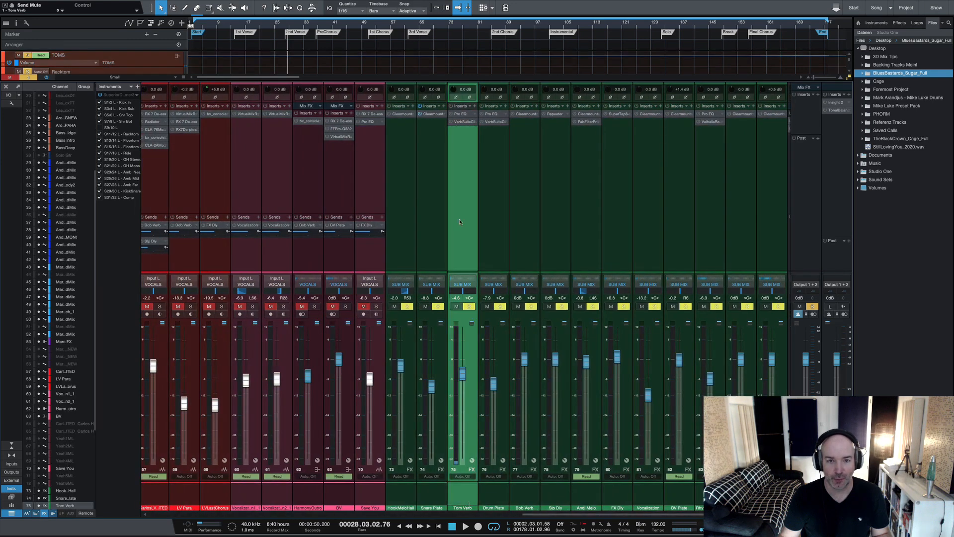
- Enable the inserts on Tom Verb, examine its Pro EQ and VerbSuite Classics settings, and close both plug-ins
left_click(459, 114)
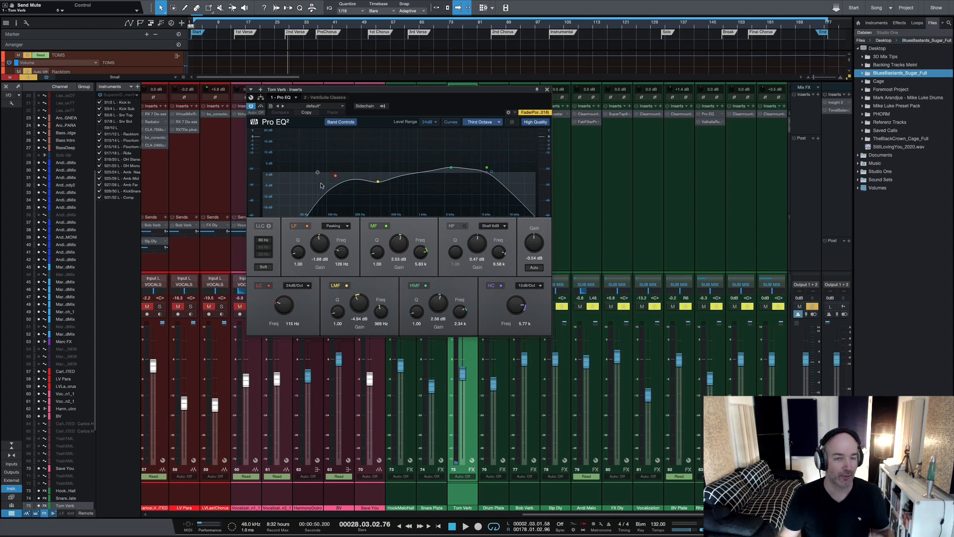
left_click(547, 90)
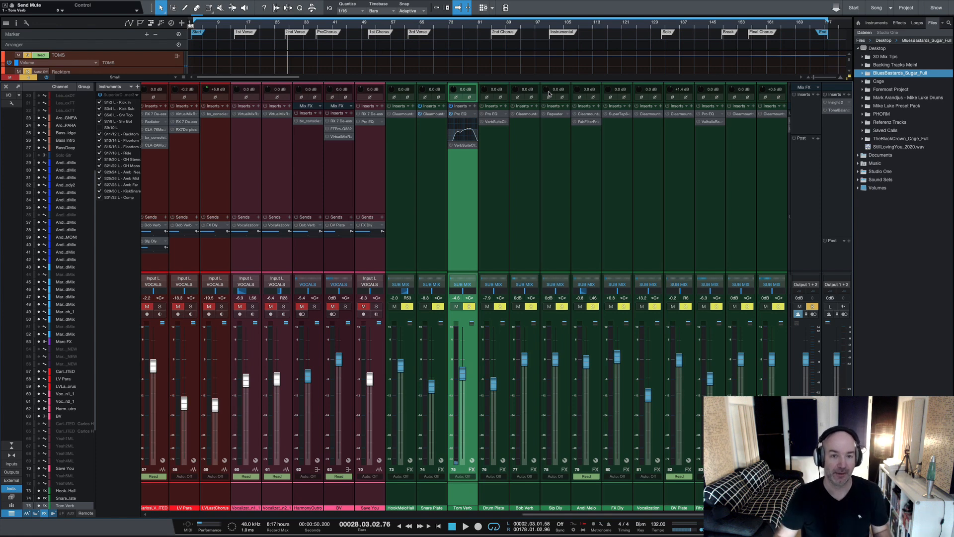
double_click(463, 145)
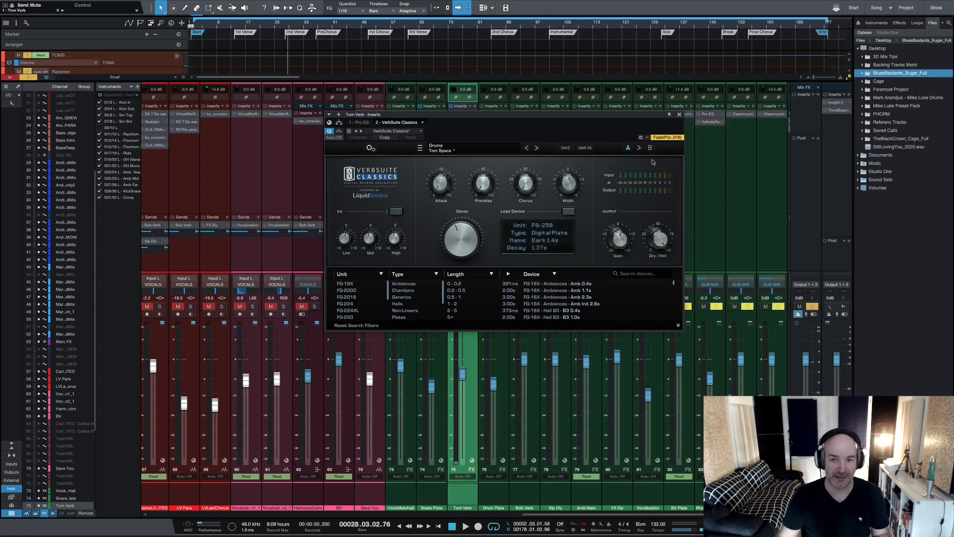
left_click(680, 115)
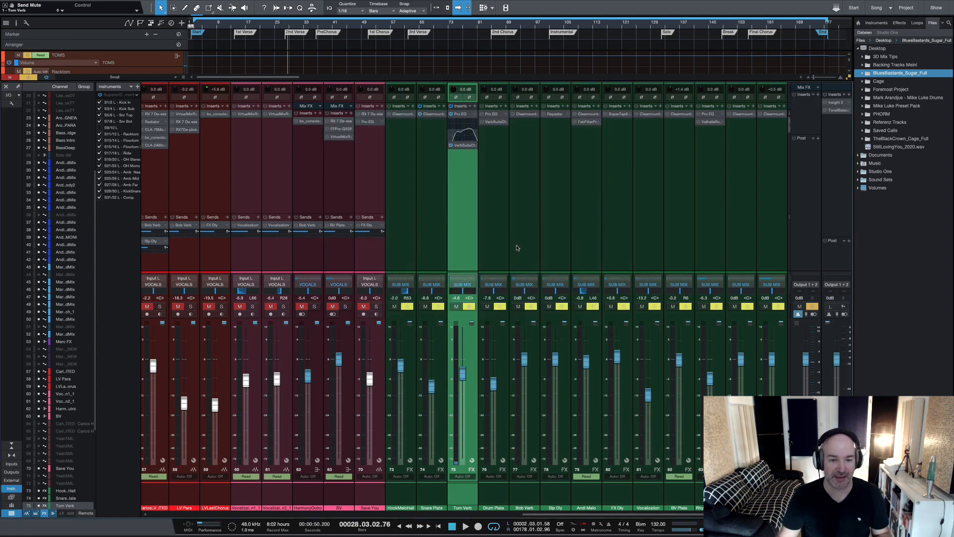
- Play the soloed toms and compare the sound with the Tom Verb inserts bypassed and active
key("space")
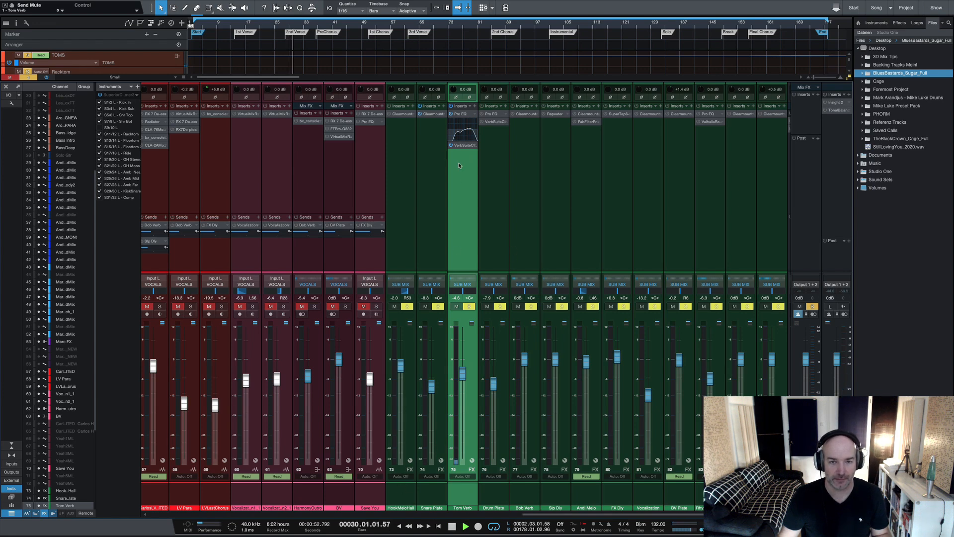
left_click(452, 106)
left_click(452, 106)
key("space")
key("space")
key("space")
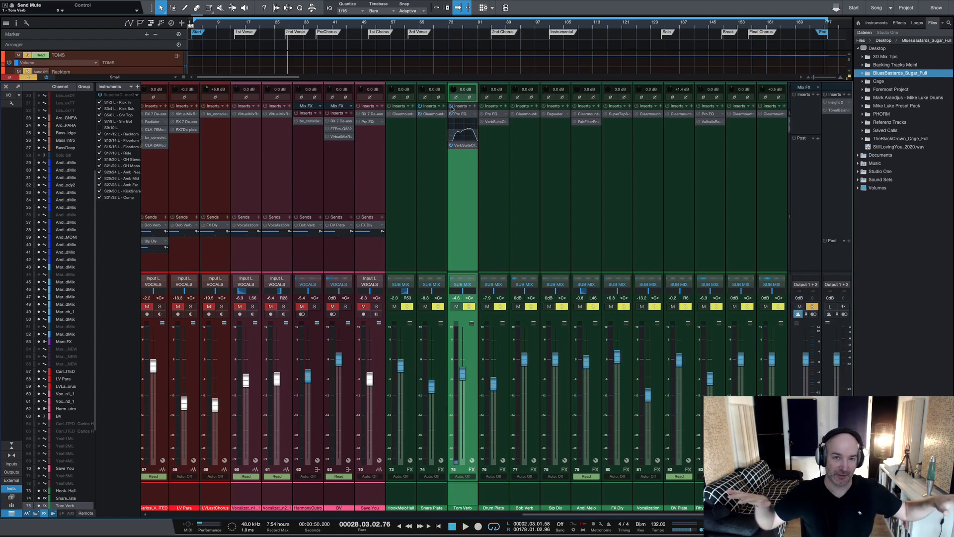
- Return to the drum channels, select OH Stereo and activate its Drum Plate send
scroll(455, 125, "left", 1)
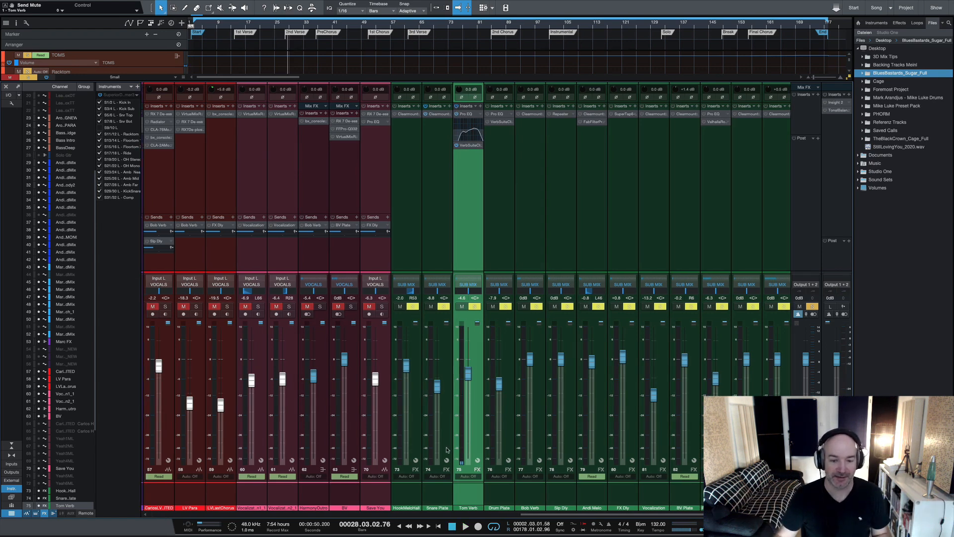
left_click(405, 517)
left_click(379, 517)
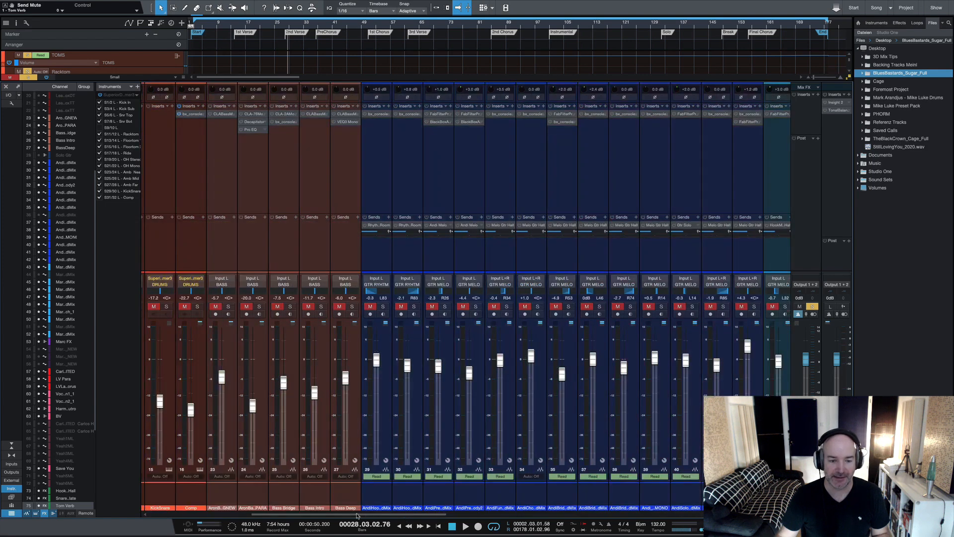
left_click(243, 517)
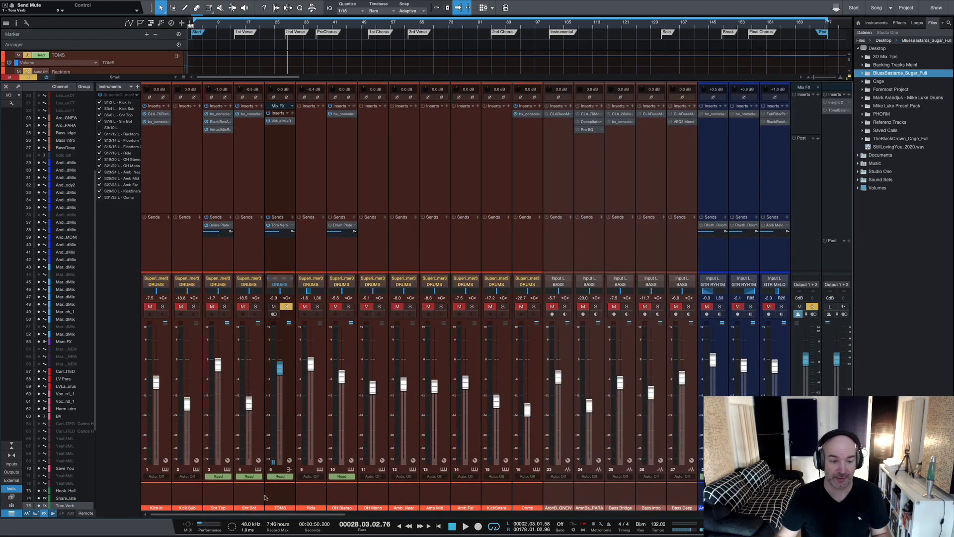
left_click(336, 496)
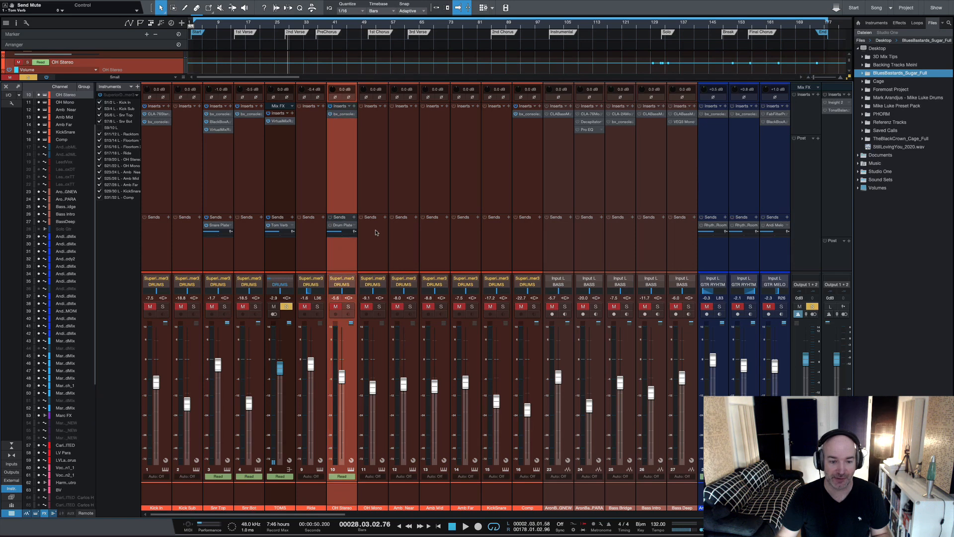
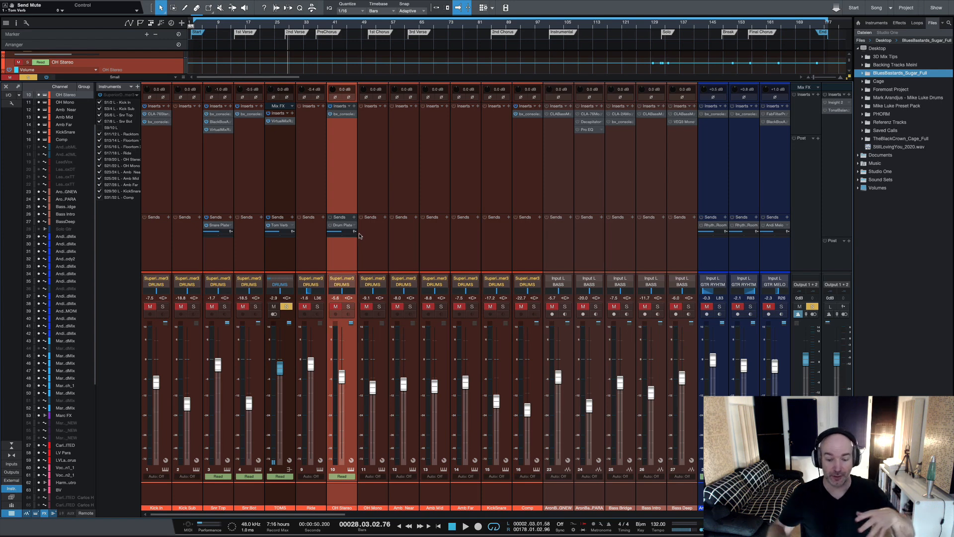
left_click(333, 227)
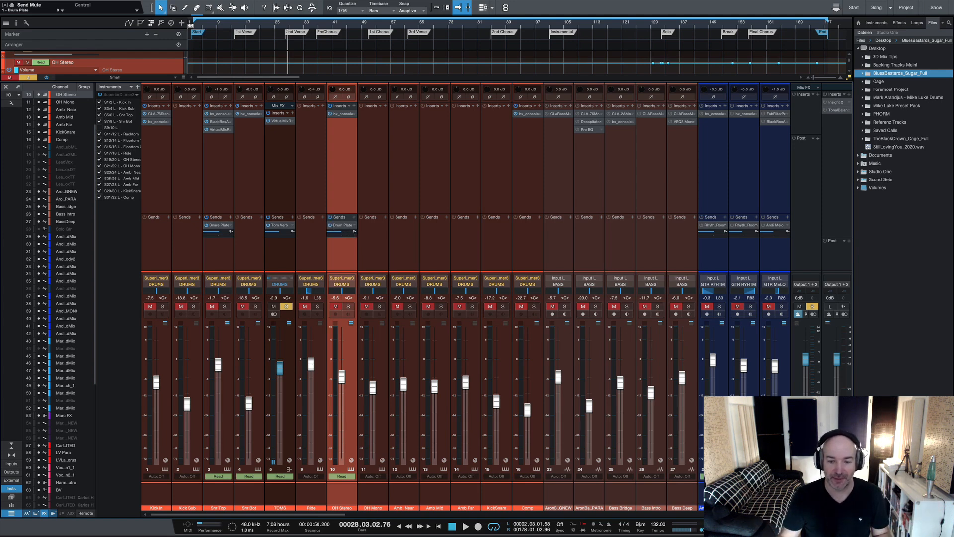
- Select the Drum Plate effect channel, examine its active Pro EQ, close it and open VerbSuite Classics
scroll(466, 298, "right", 20)
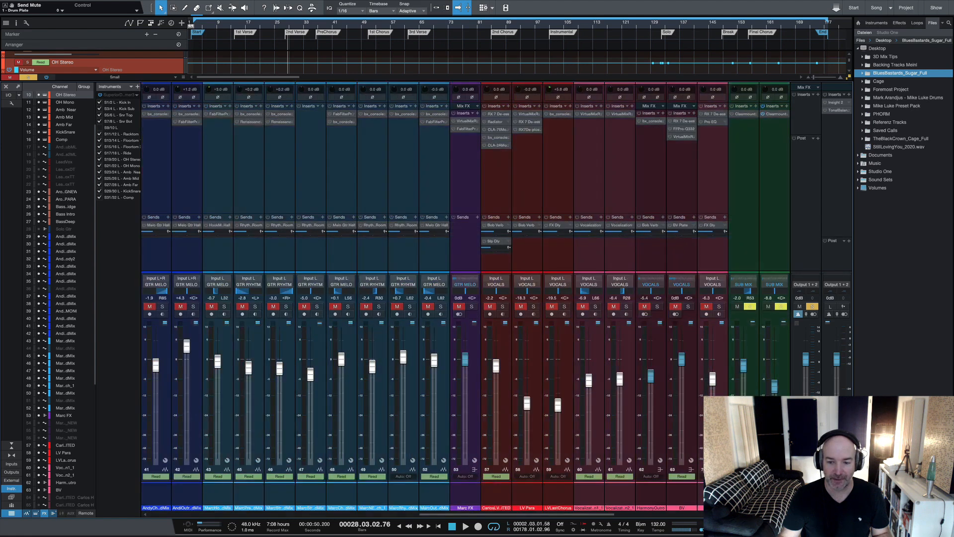
scroll(466, 299, "left", 2)
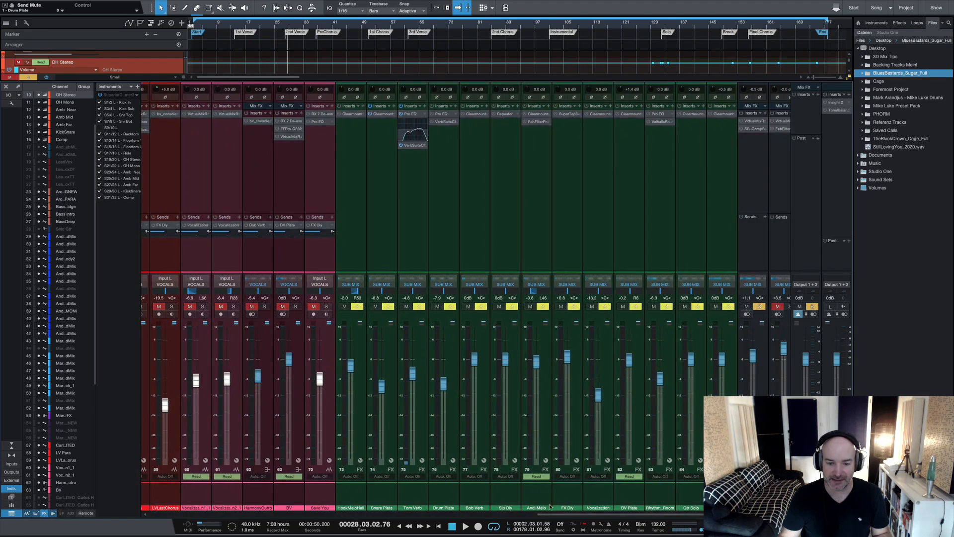
left_click(454, 499)
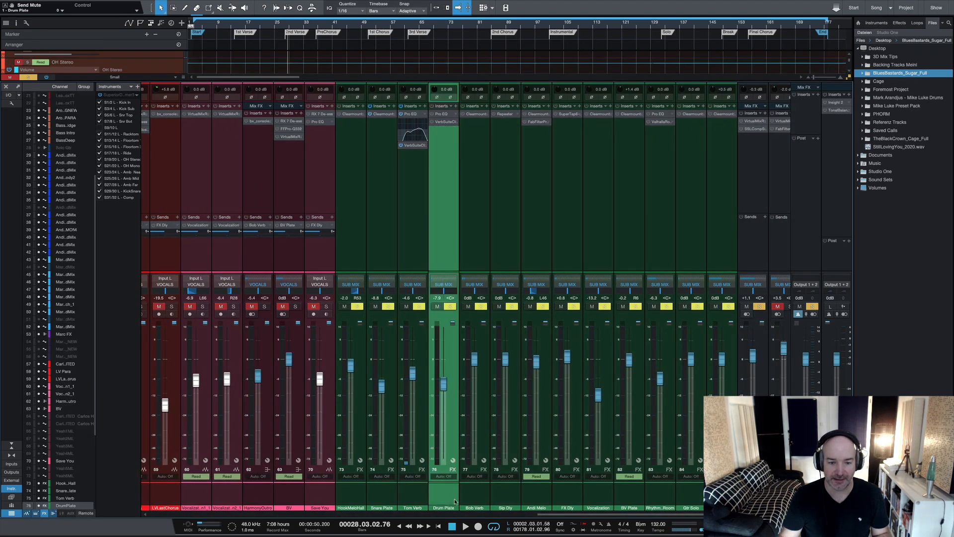
left_click(439, 114)
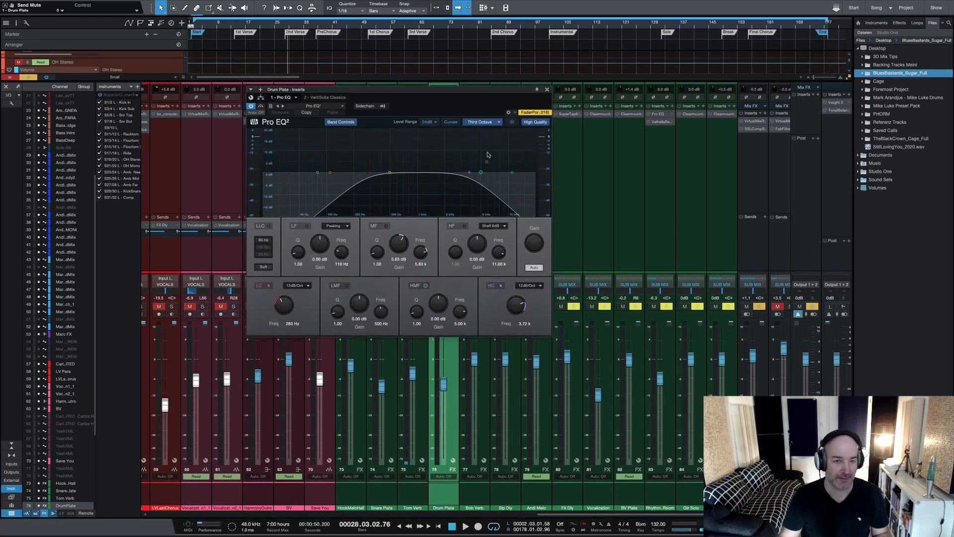
left_click(548, 90)
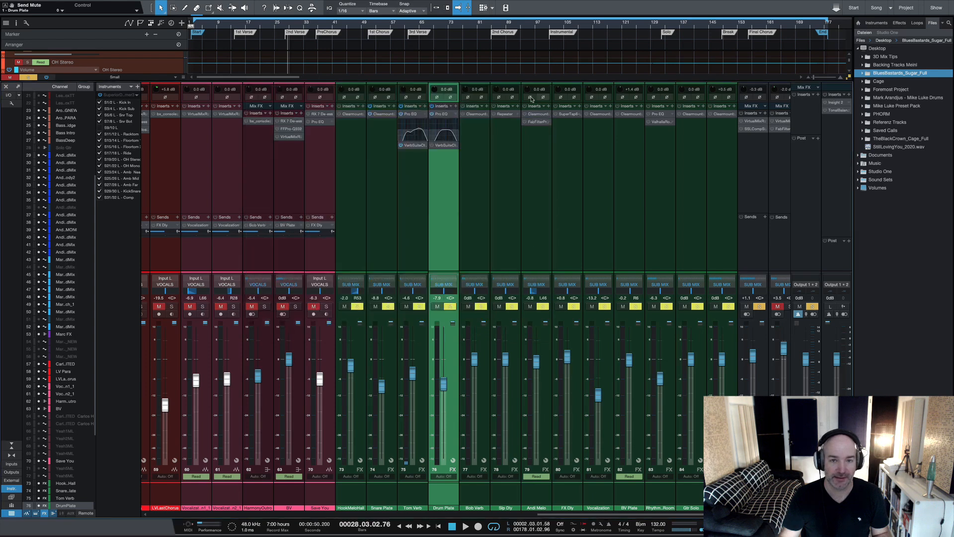
left_click(440, 144)
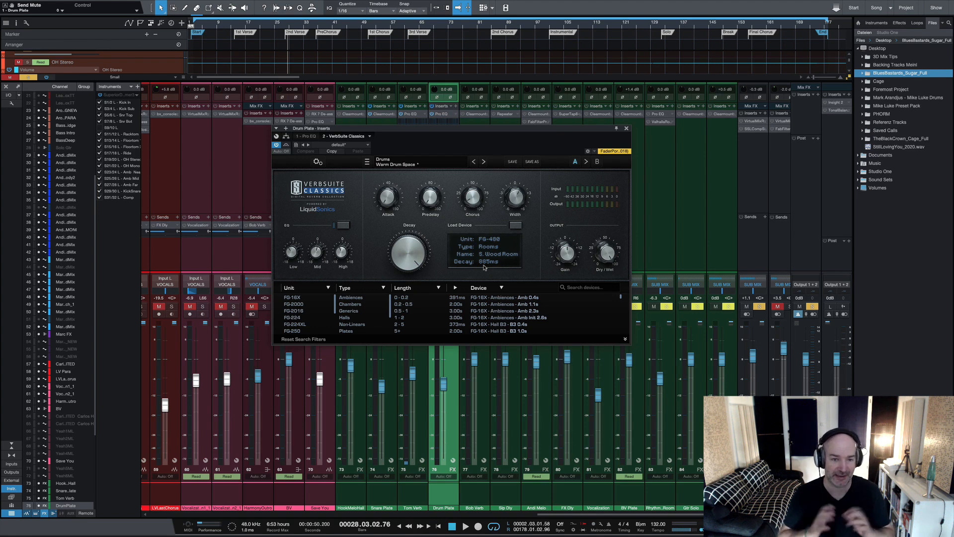
- Close VerbSuite Classics, listen to OH Stereo soloed with its Drum Plate send, and release the solo
left_click(626, 128)
left_click(217, 514)
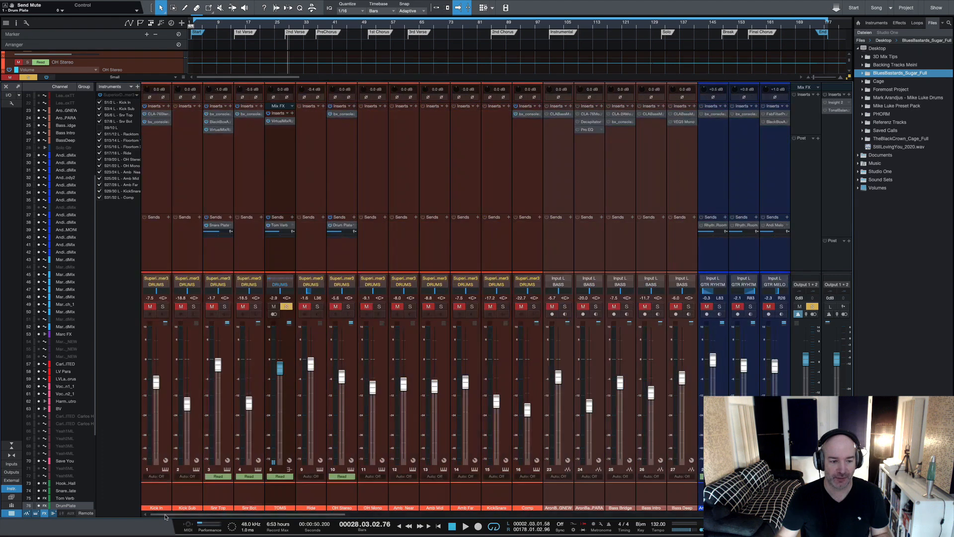
left_click(341, 496)
left_click(349, 306)
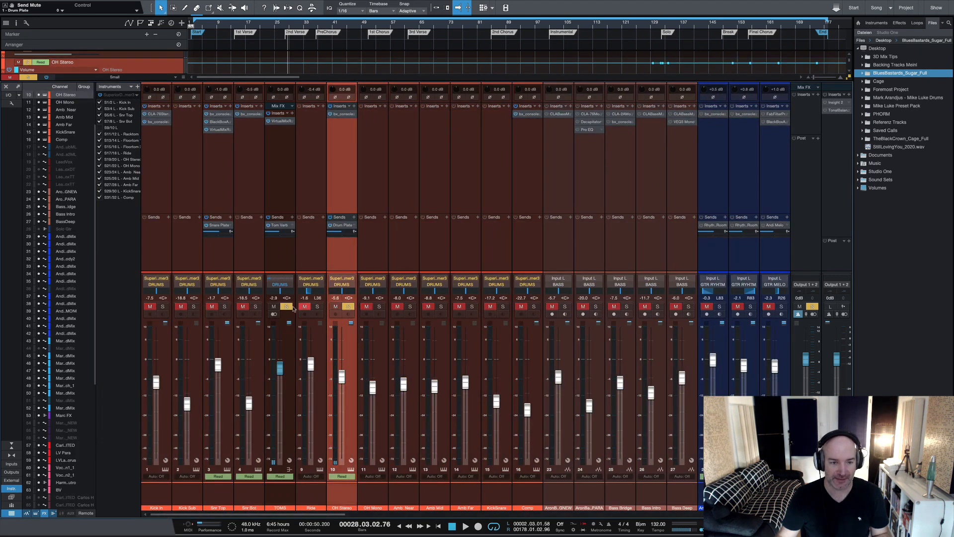
key("space")
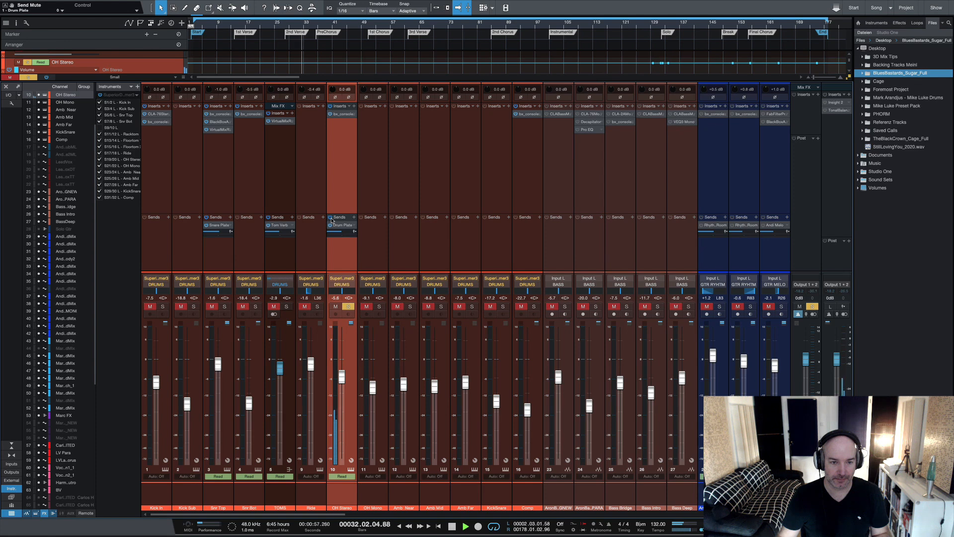
key("space")
left_click(349, 307)
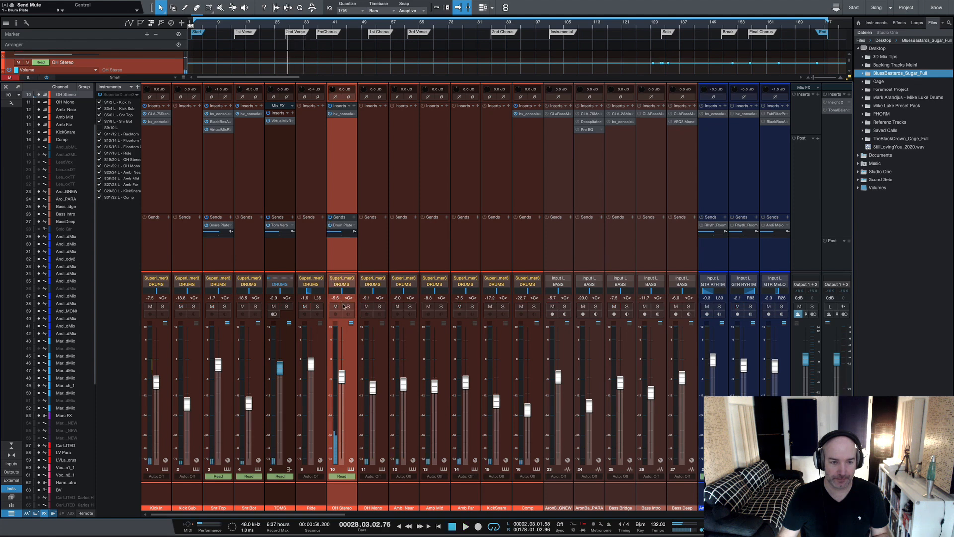
- Select all drum channels from Kick In to Comp and solo them during playback
left_click(156, 492)
left_click(541, 492, "shift")
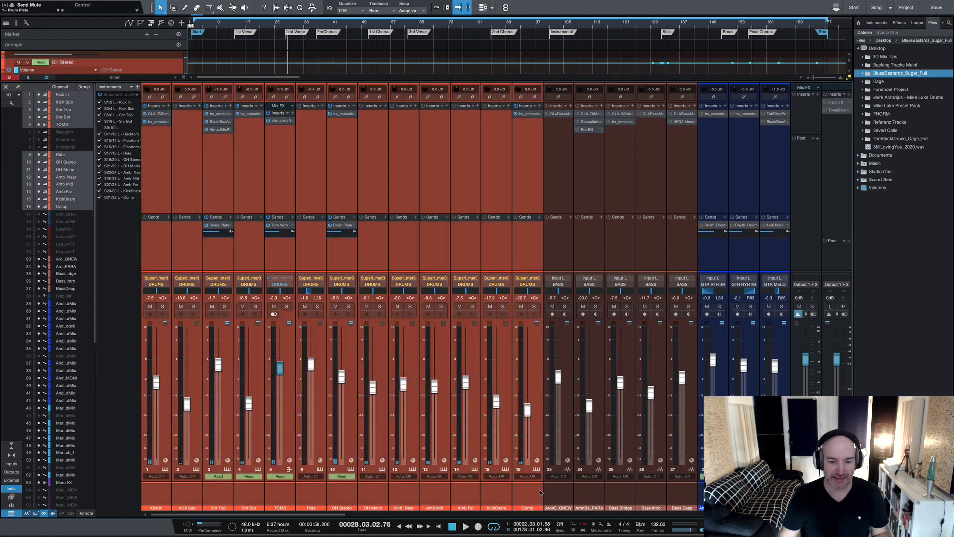
key("space")
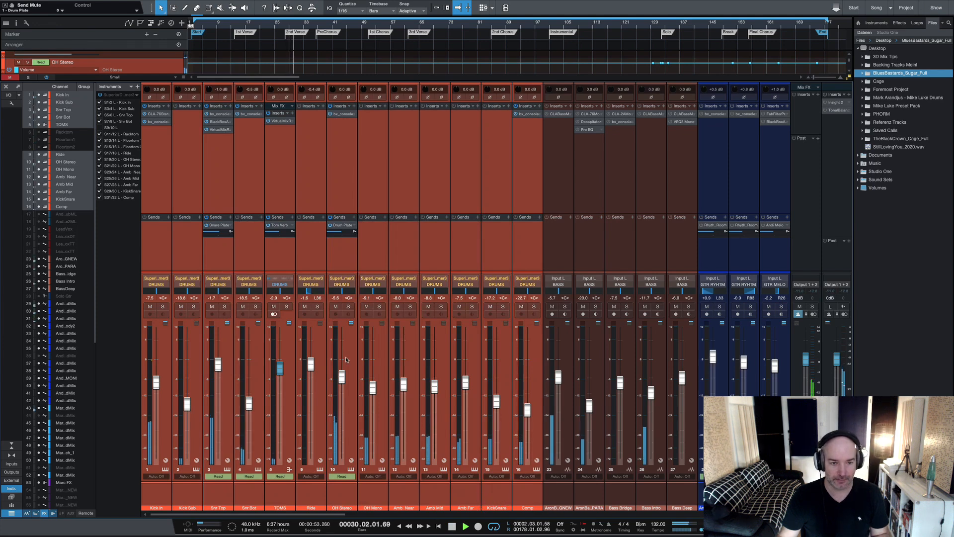
left_click(532, 307)
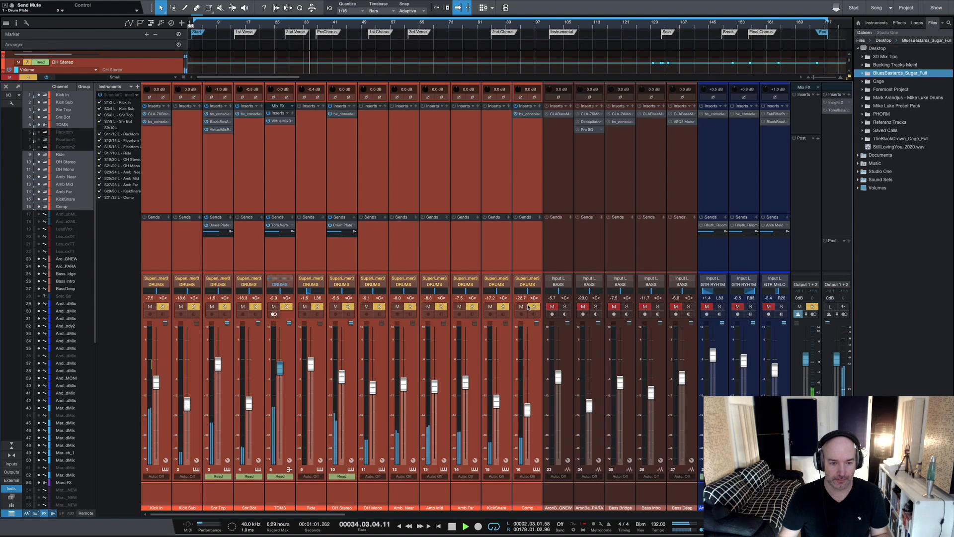
key("space")
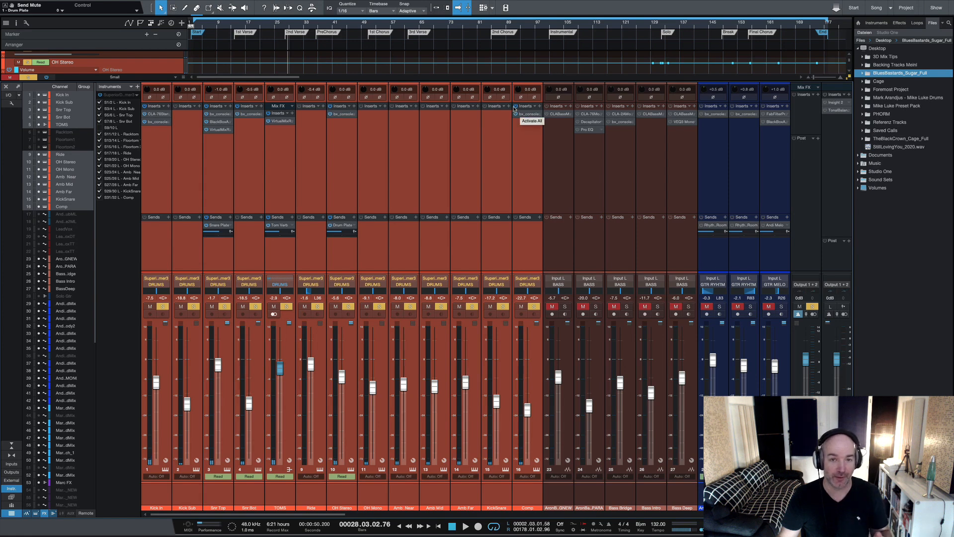
- Play the soloed drum kit and compare it with the OH Stereo, TOMS and Snr Top reverb sends off and on
key("space")
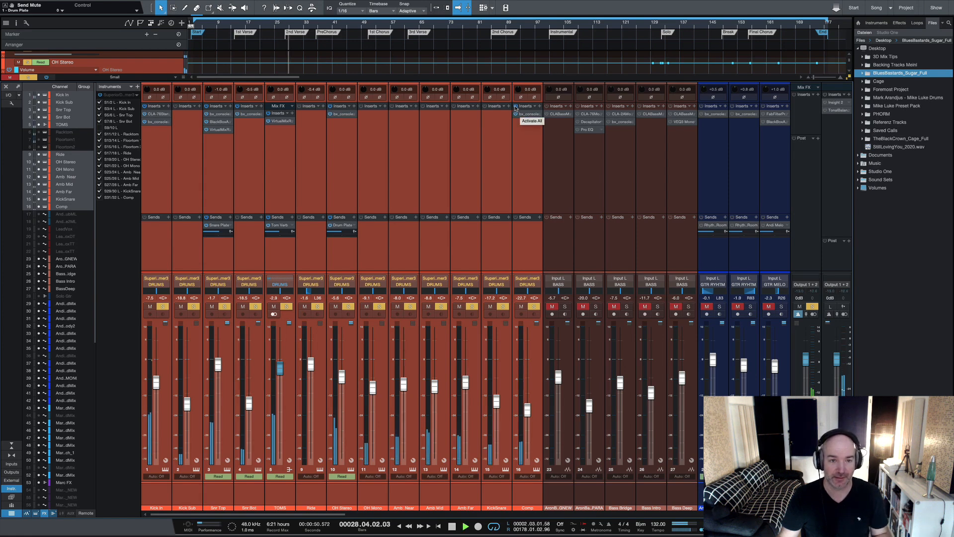
left_click(333, 218)
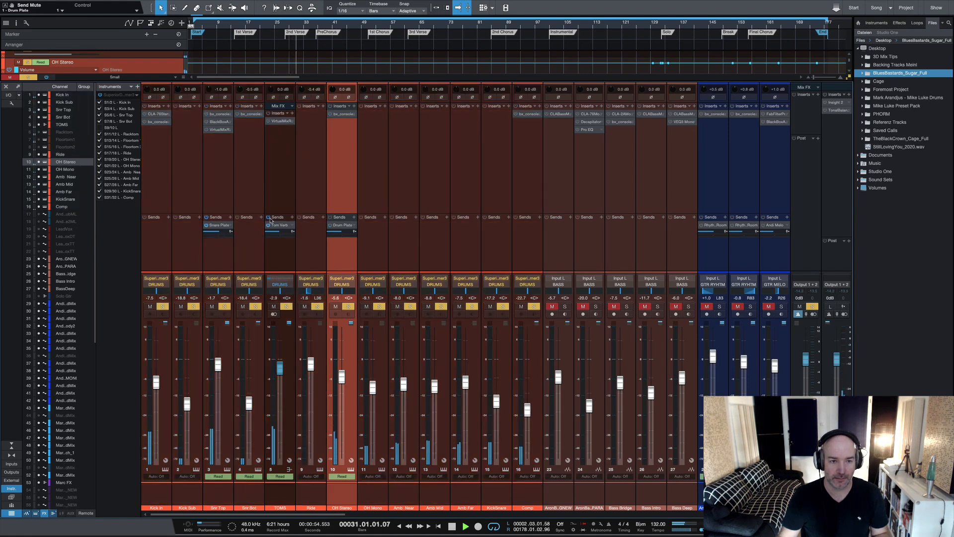
left_click(206, 218)
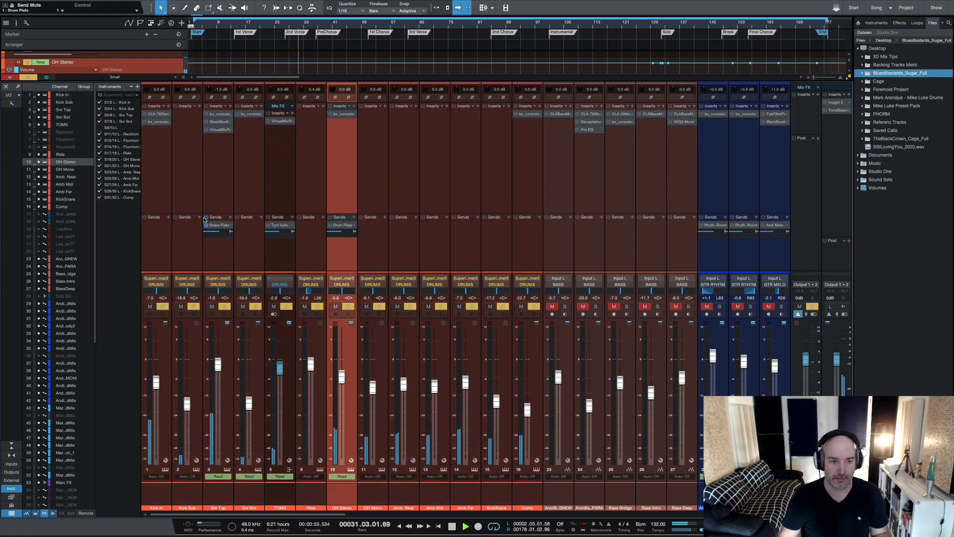
left_click(165, 489)
left_click(532, 496, "shift")
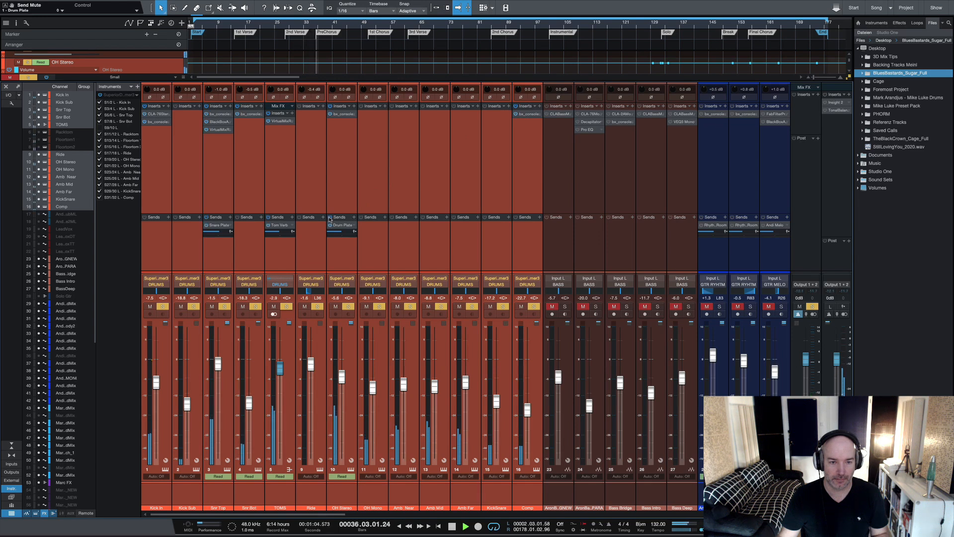
key("space")
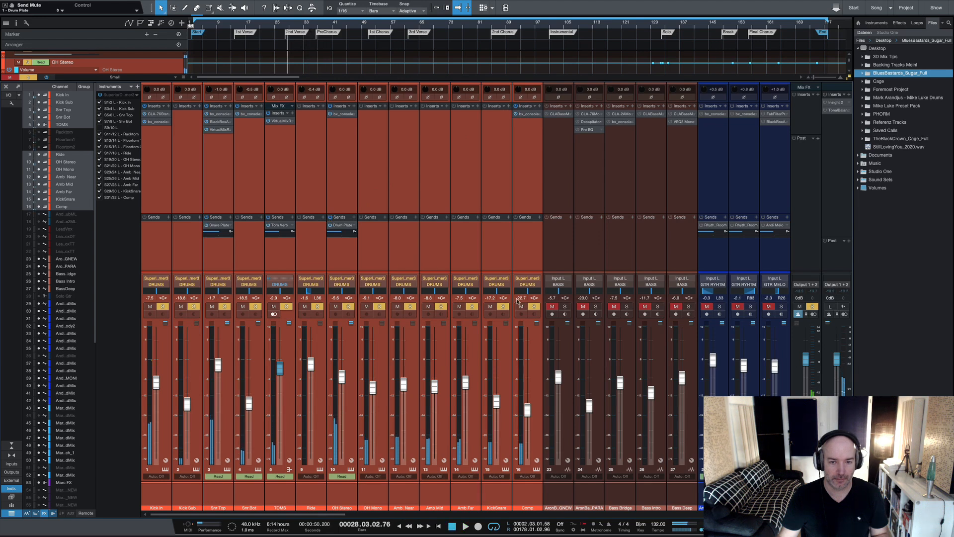
left_click(536, 339)
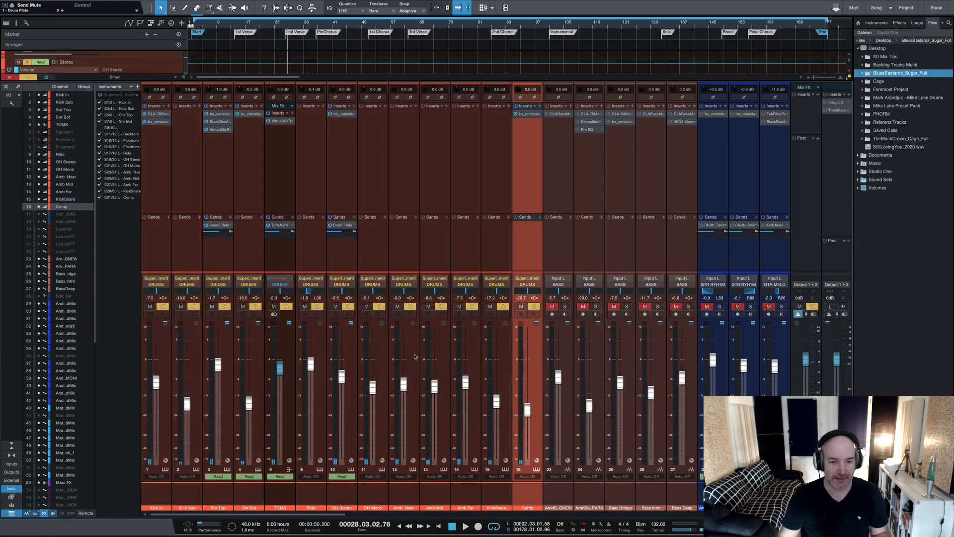
- Select the five bass channels through Bass Deep, examine their tracks in the arrangement, and return to the mixer
scroll(348, 515, "right", 10)
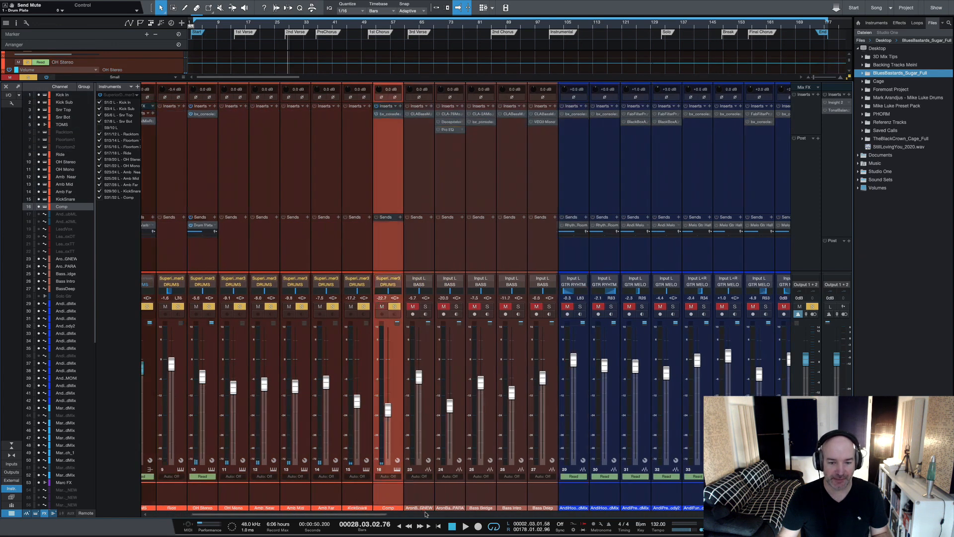
left_click(281, 497)
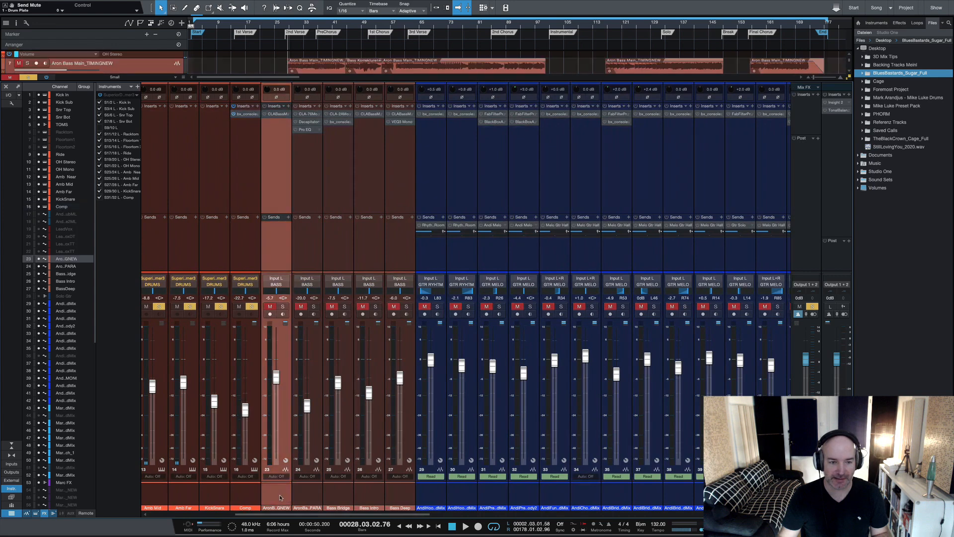
left_click(393, 497, "shift")
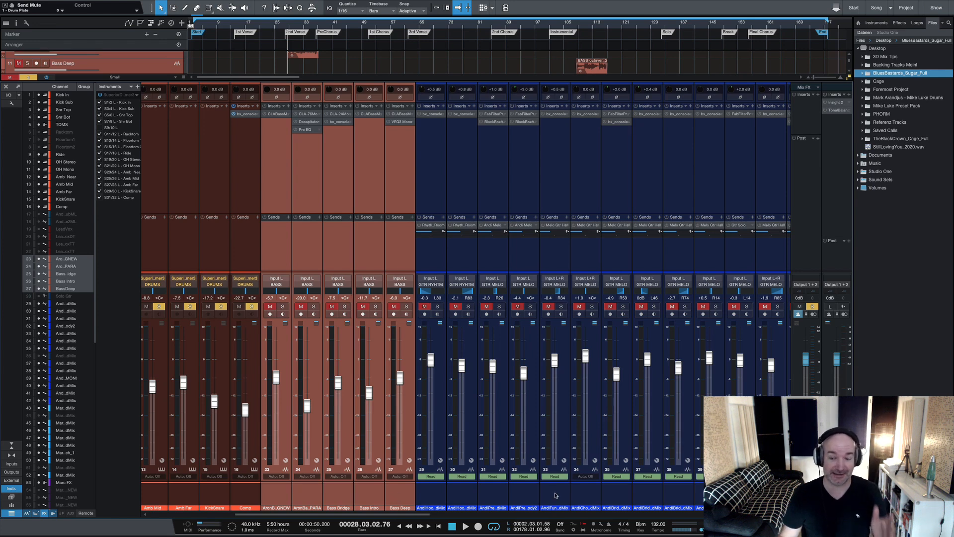
key("F3")
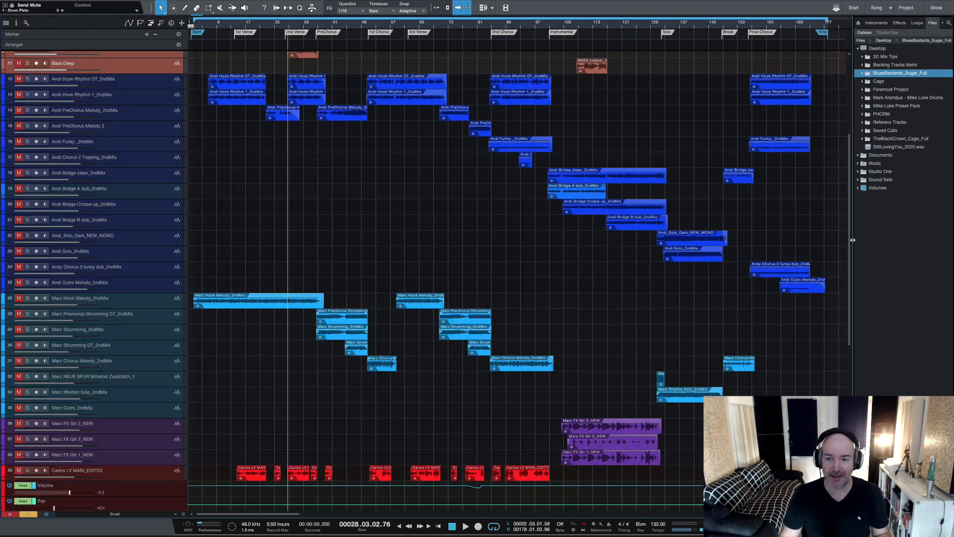
scroll(850, 217, "up", 2)
scroll(850, 217, "up", 3)
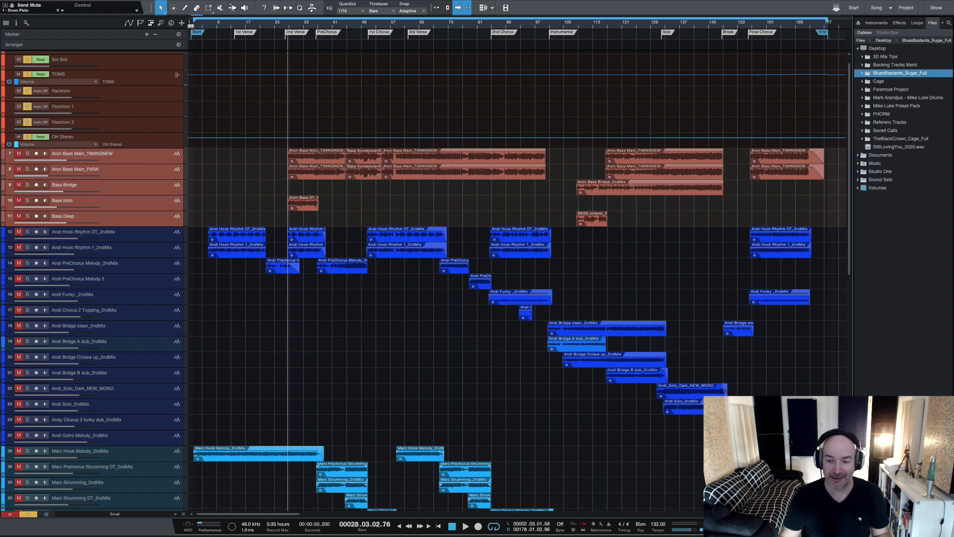
key("F3")
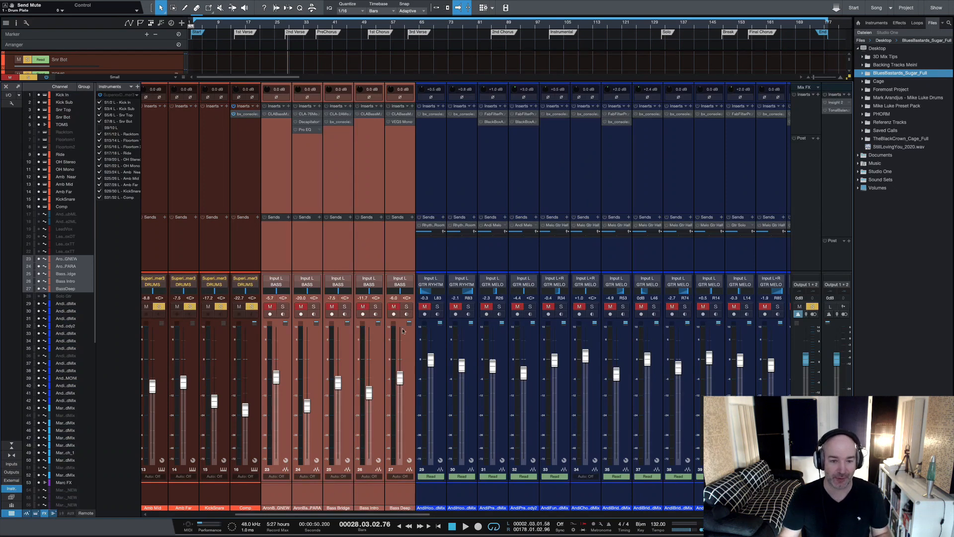
- Solo the five selected bass channels along with the drums and play from bar 25, just before the 2nd Verse
left_click(406, 307)
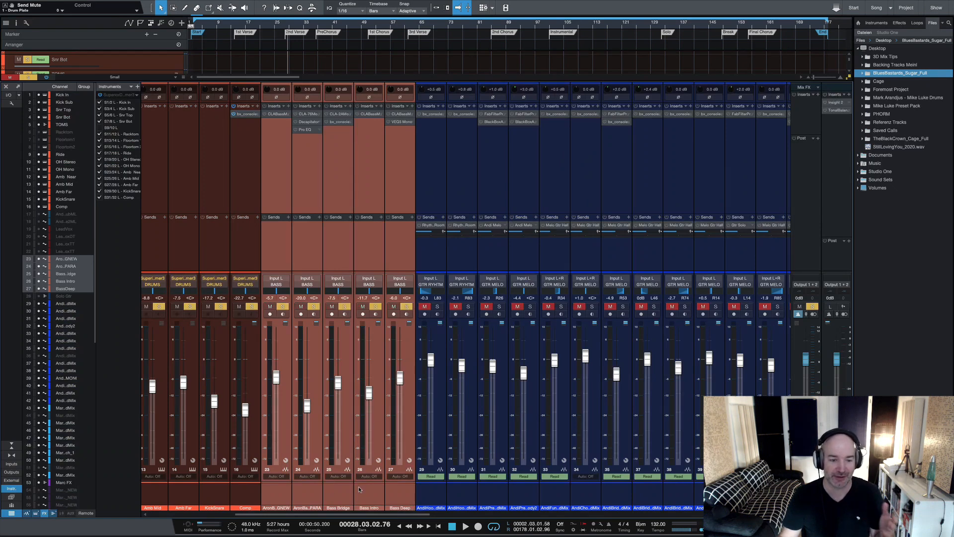
left_click(276, 30)
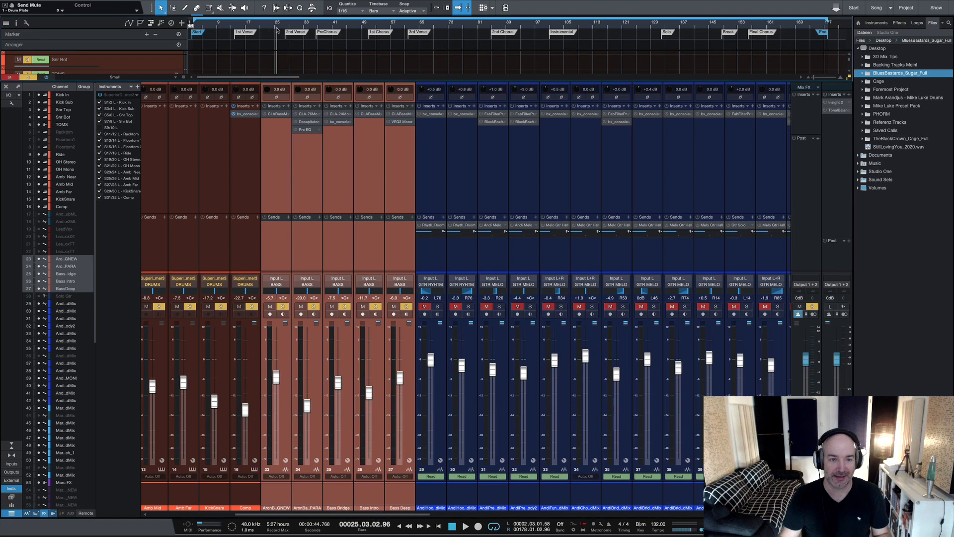
key("space")
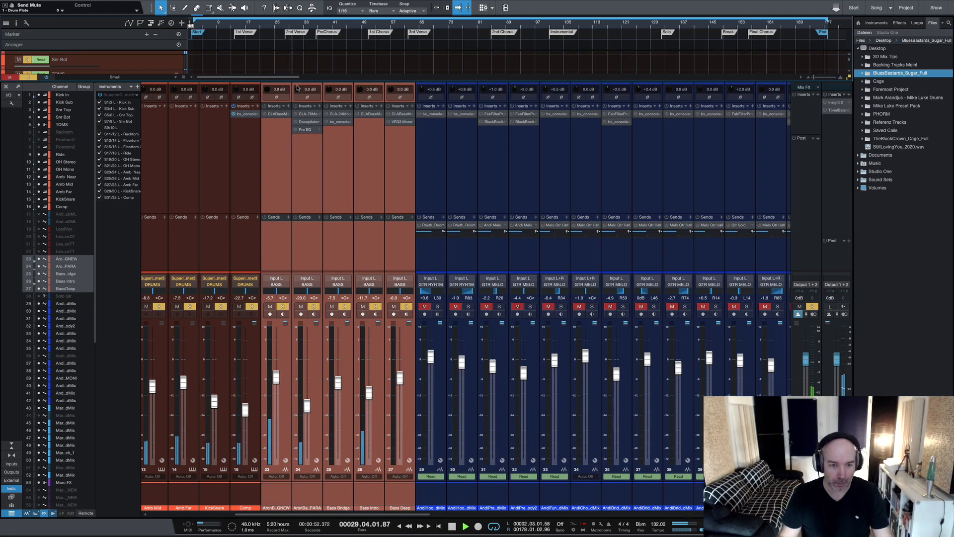
key("space")
- Select the Bass Main_TIMINGNEW channel and open its CLA Bass Mono/Stereo insert with the plug-in activated
left_click(364, 491)
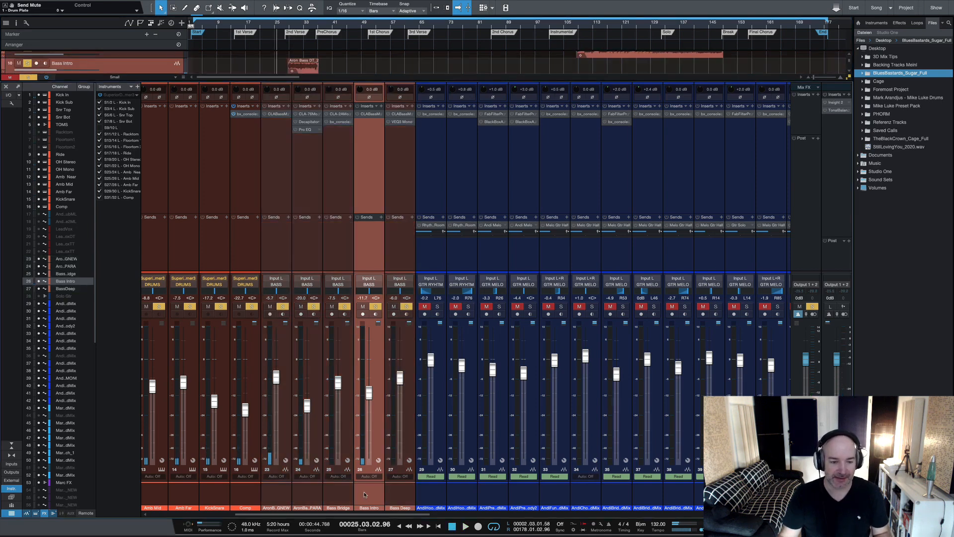
left_click(291, 496)
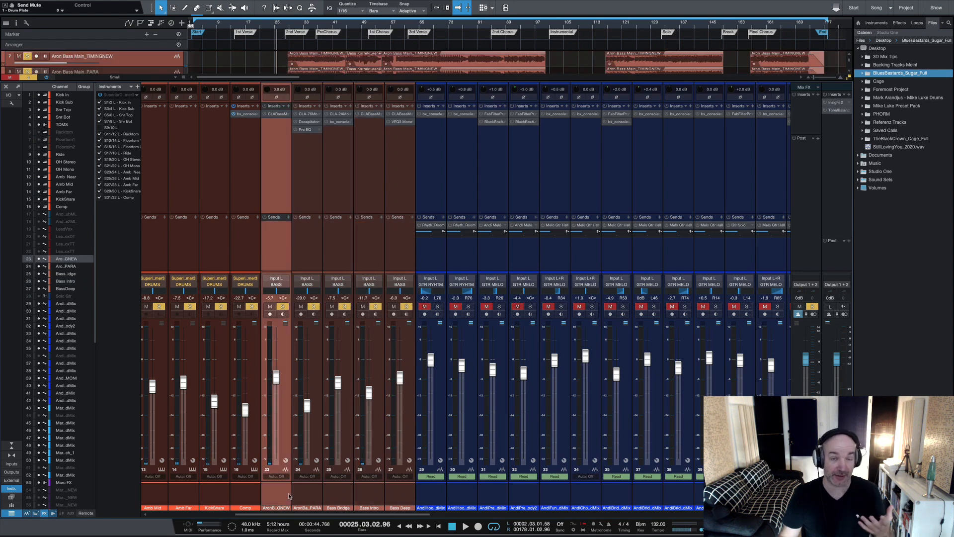
left_click(276, 115)
left_click_drag(415, 81, 435, 115)
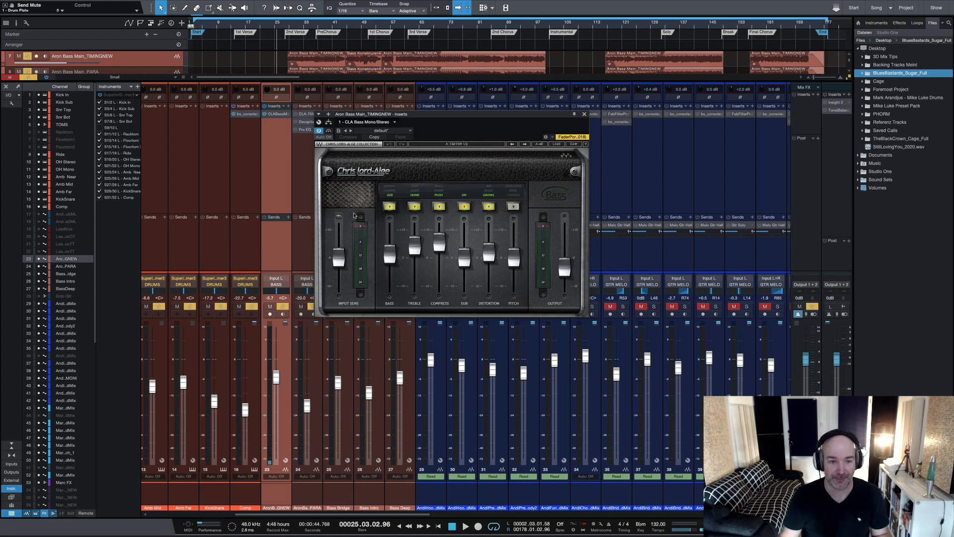
- Play the bass and drums, compare the sound with CLA Bass bypassed and active, and close the plug-in
key("space")
left_click(319, 130)
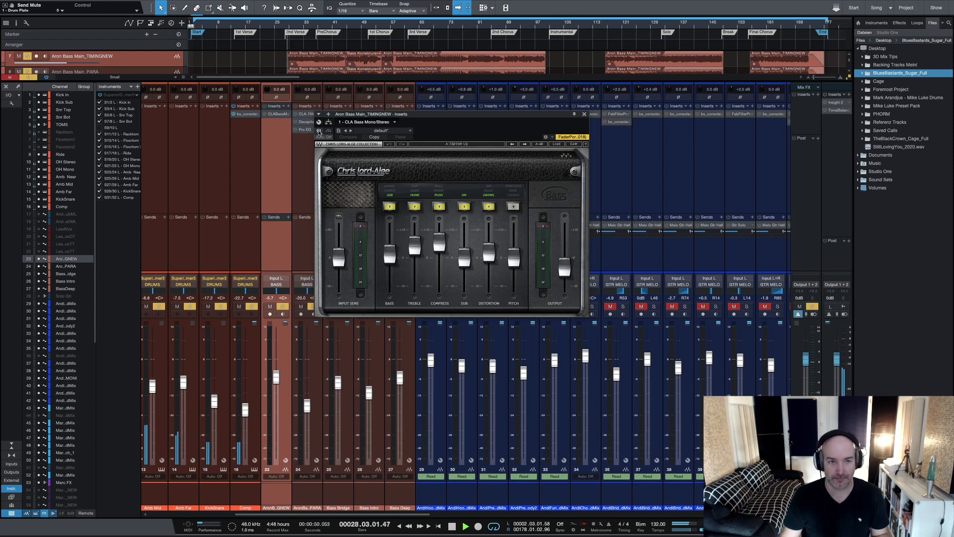
left_click(319, 130)
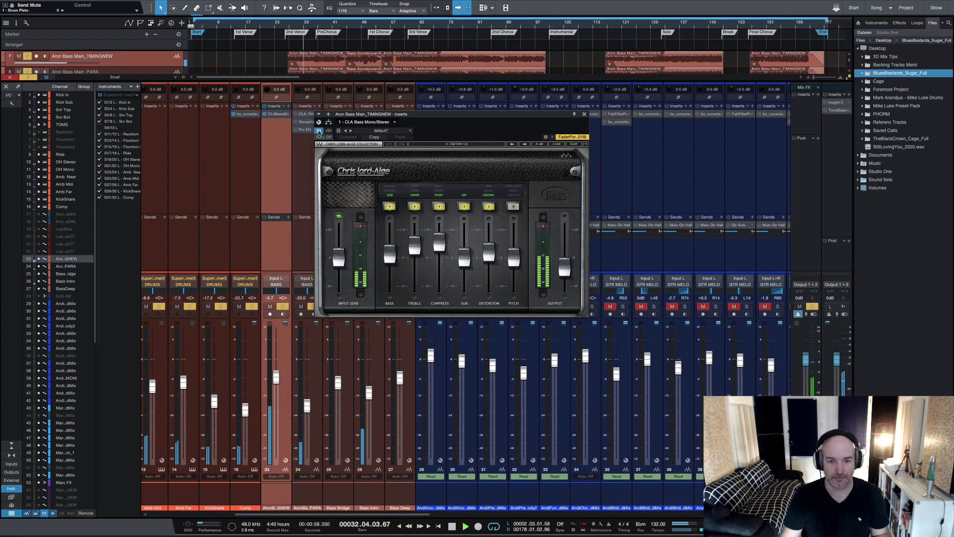
key("space")
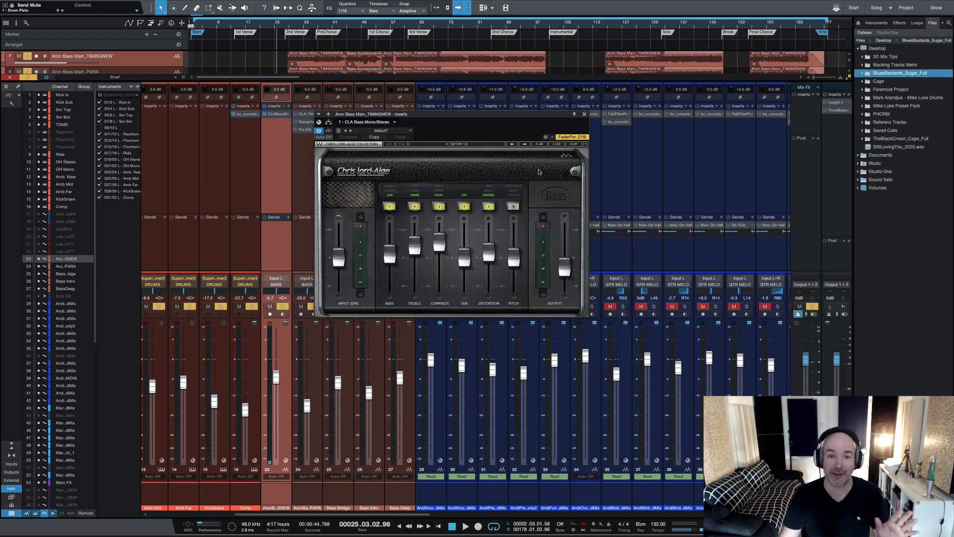
left_click(584, 114)
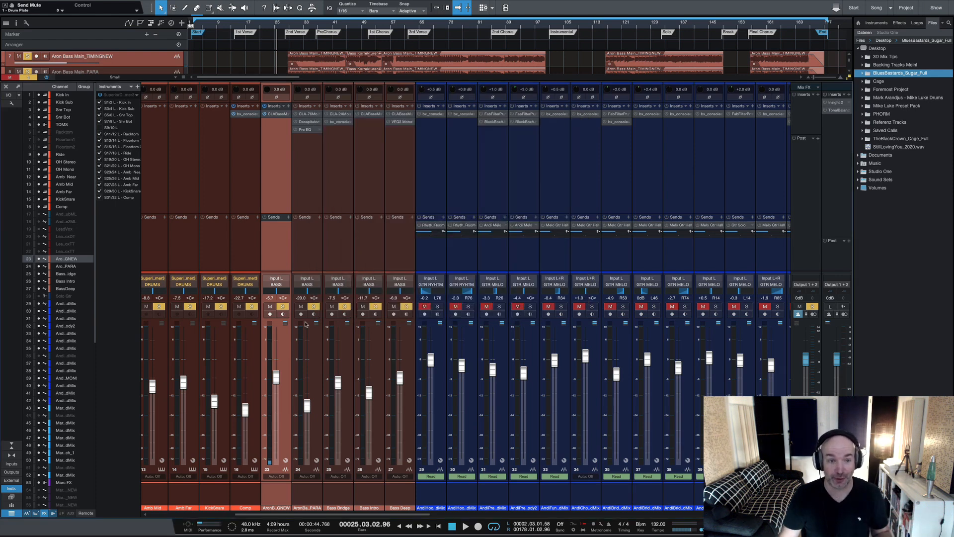
- Open CLA-76 Mono on the Bass Main_PARA channel, then examine CLA Bass on the Bass Main_TIMINGNEW channel and close it
left_click(307, 339)
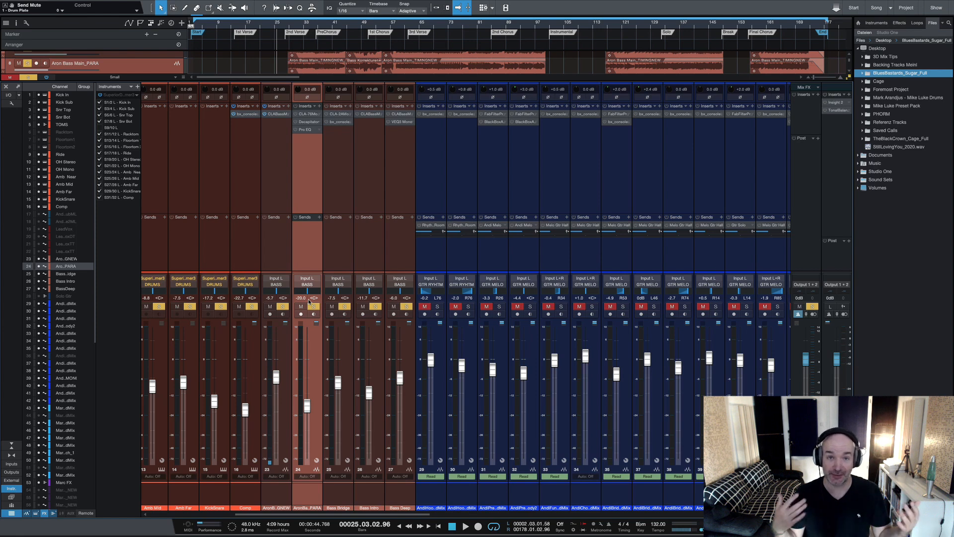
double_click(307, 114)
left_click_drag(449, 81, 448, 143)
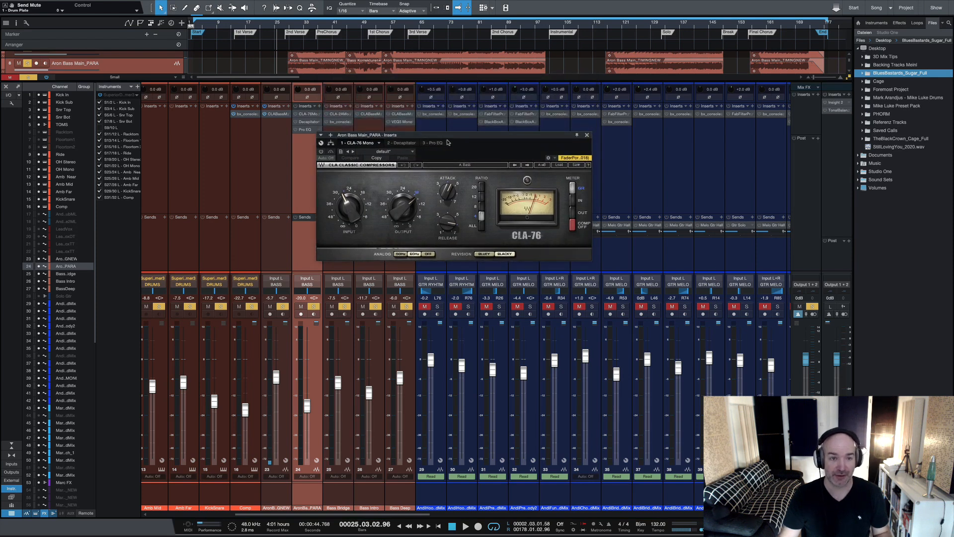
double_click(279, 114)
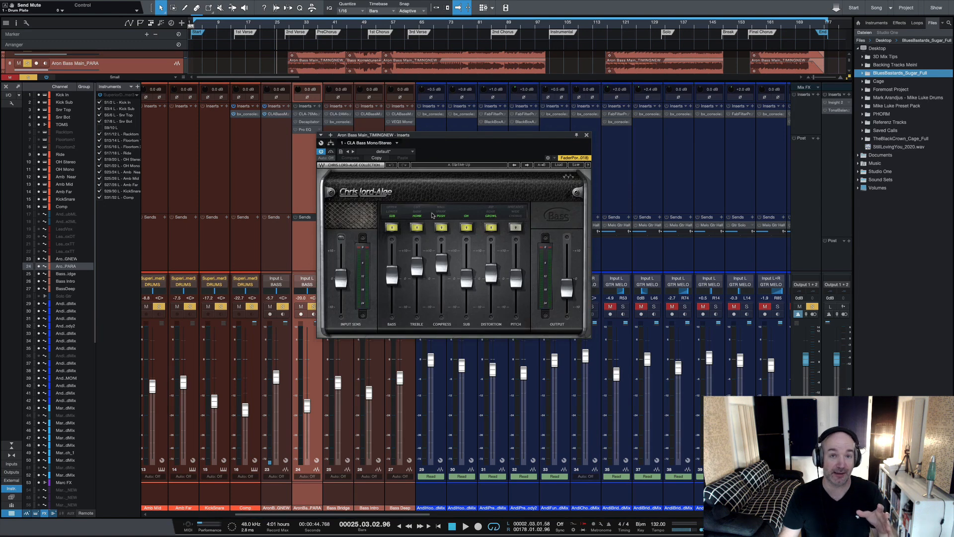
left_click(587, 135)
- Open CLA-76 Mono on the Bass Main_PARA channel, activate it during playback from just before the 2nd Verse, and close it
double_click(308, 115)
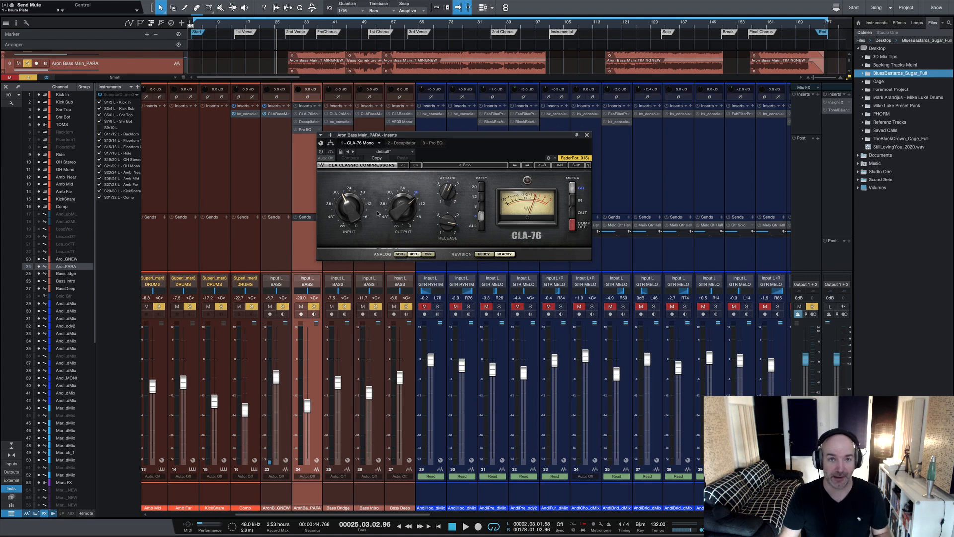
left_click(286, 21)
key("space")
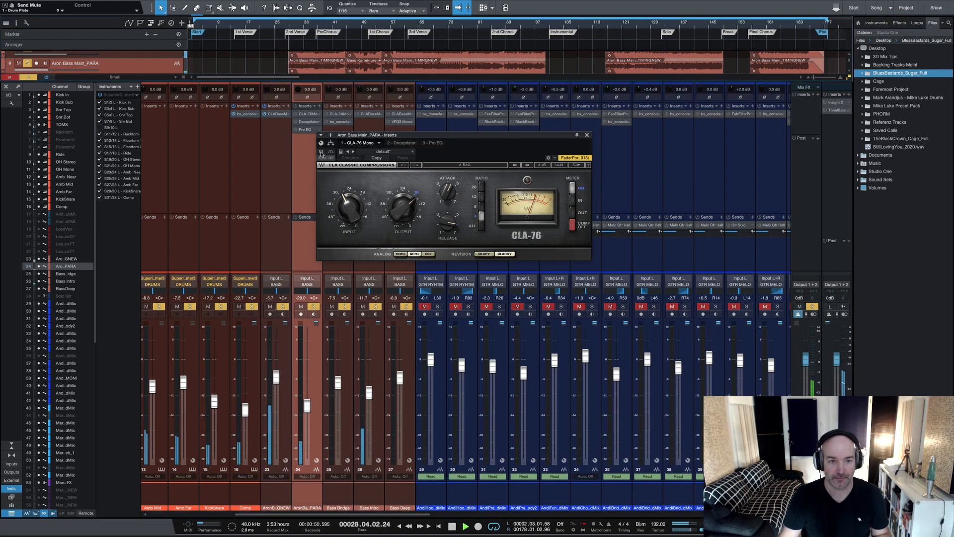
left_click(321, 152)
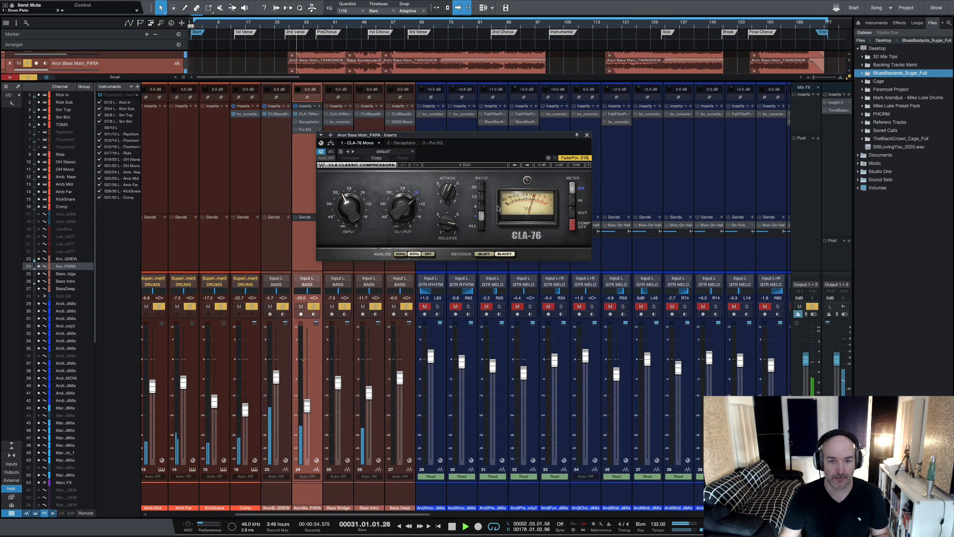
key("space")
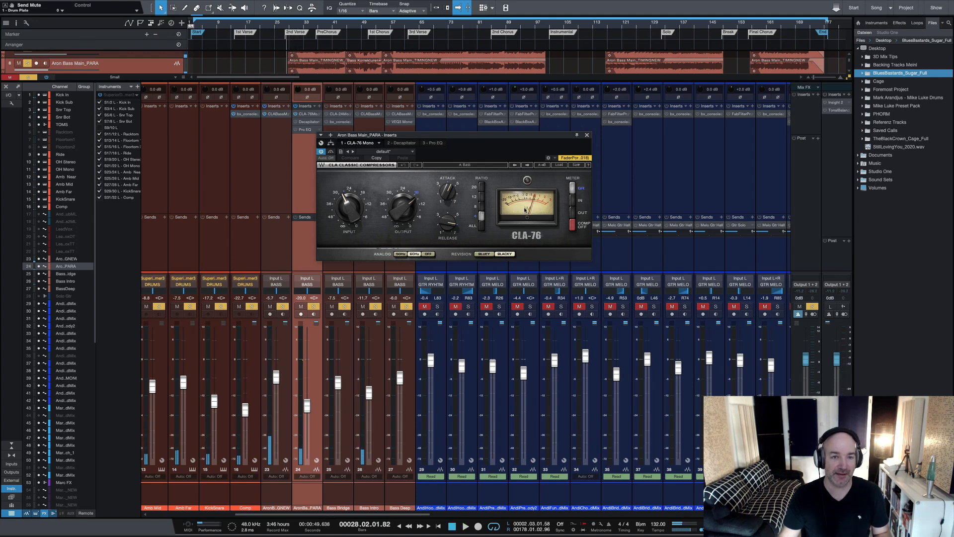
left_click(587, 135)
- Enlarge the Bass Main_PARA track in the arrangement to examine its waveform, then shrink the track and return to the mixer
key("F3")
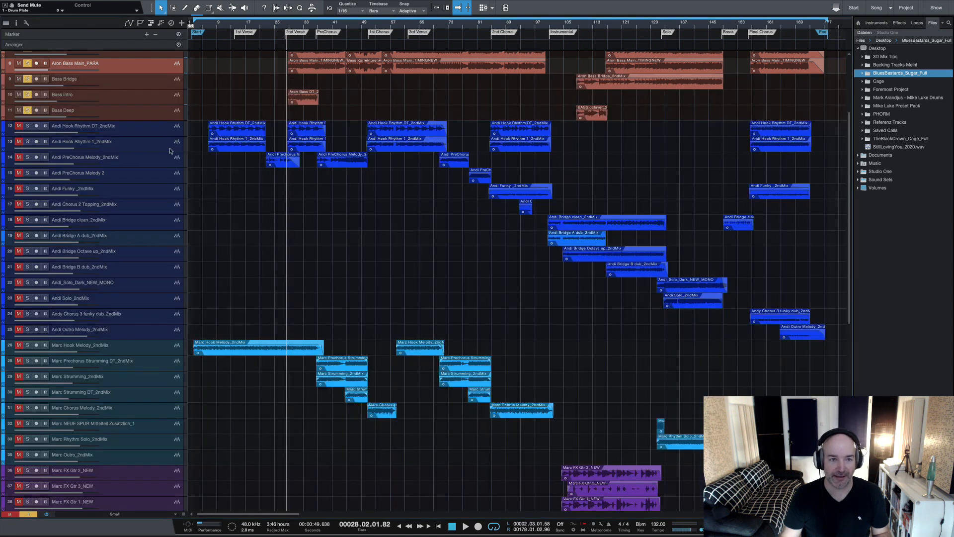
left_click_drag(151, 75, 153, 154)
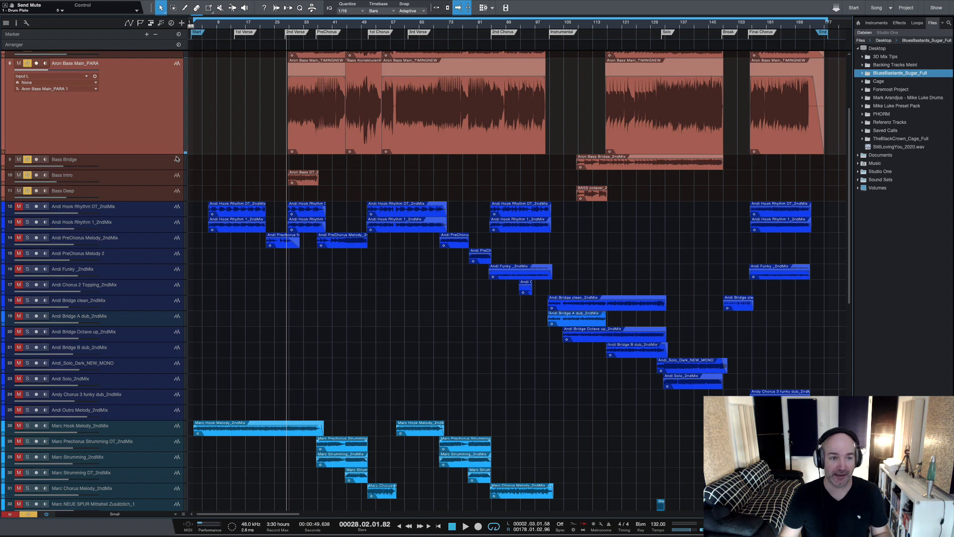
left_click_drag(175, 155, 169, 183)
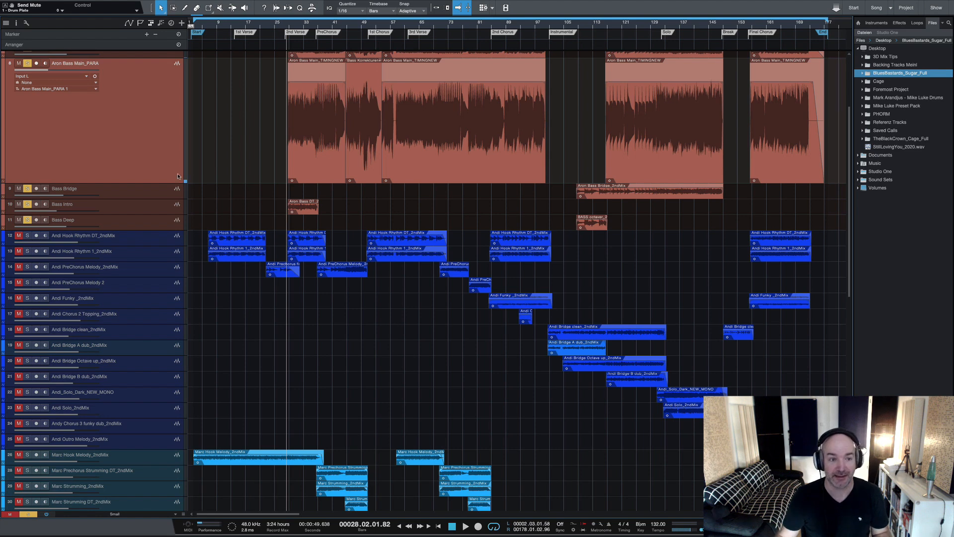
left_click_drag(167, 182, 182, 87)
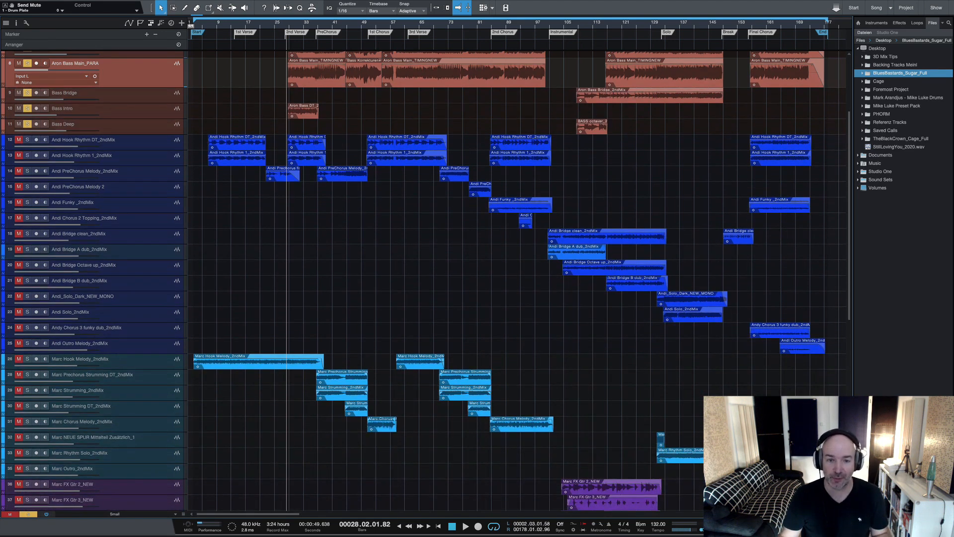
key("F3")
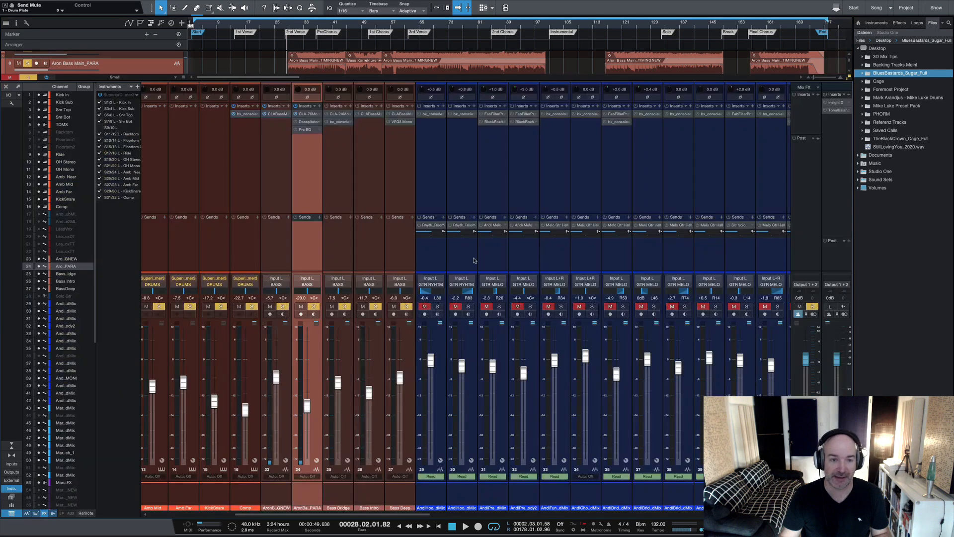
- Reopen CLA-76 Mono on Bass Main_PARA, play the bass and drums from bar 36 at the PreChorus, and close the plug-in
left_click(311, 117)
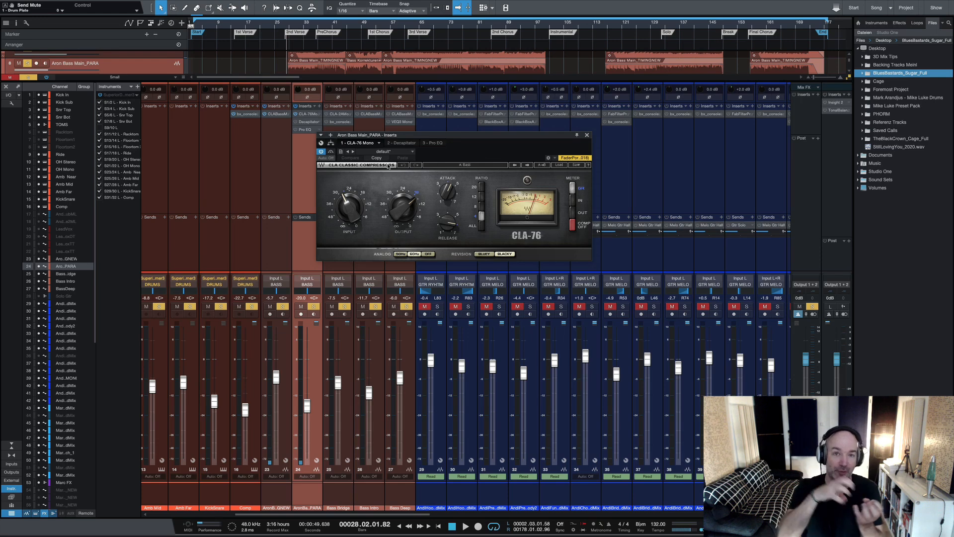
left_click(316, 28)
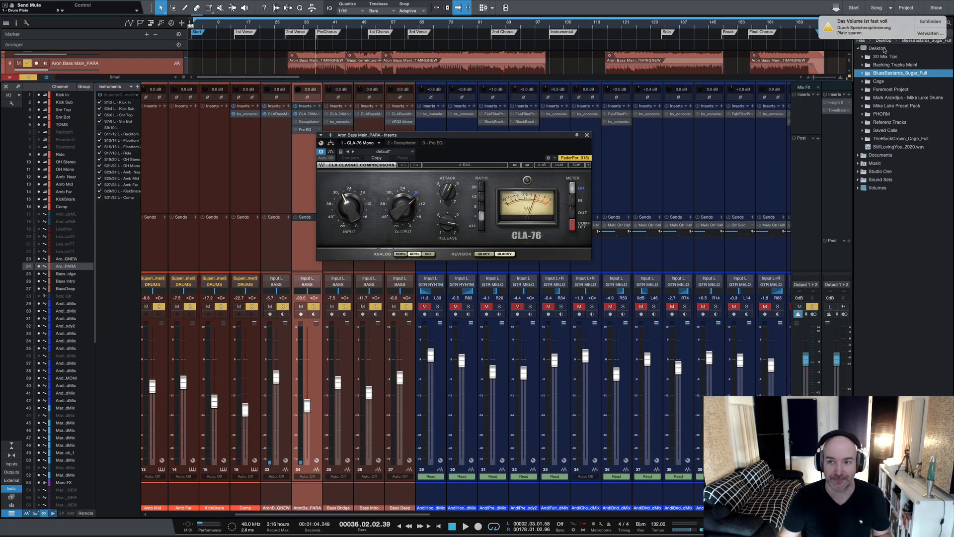
left_click(942, 21)
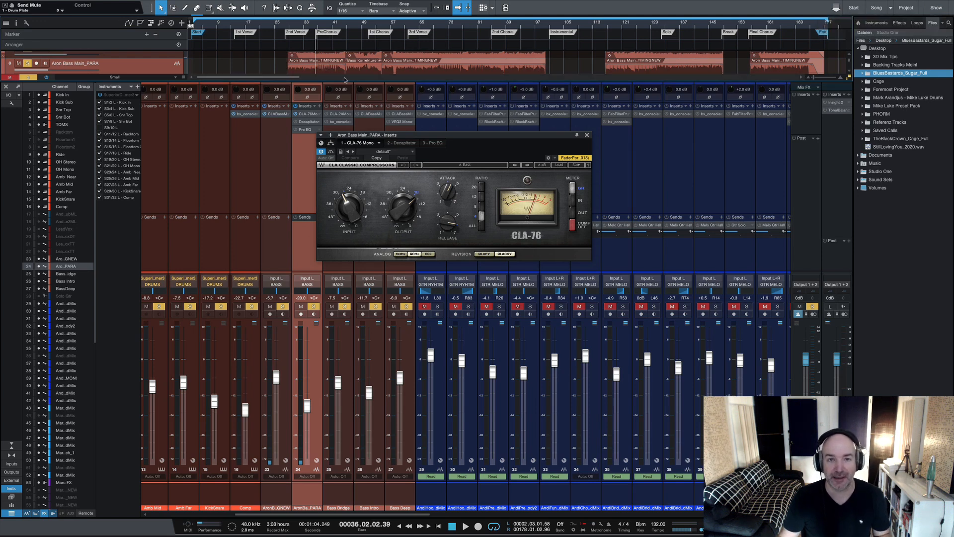
key("space")
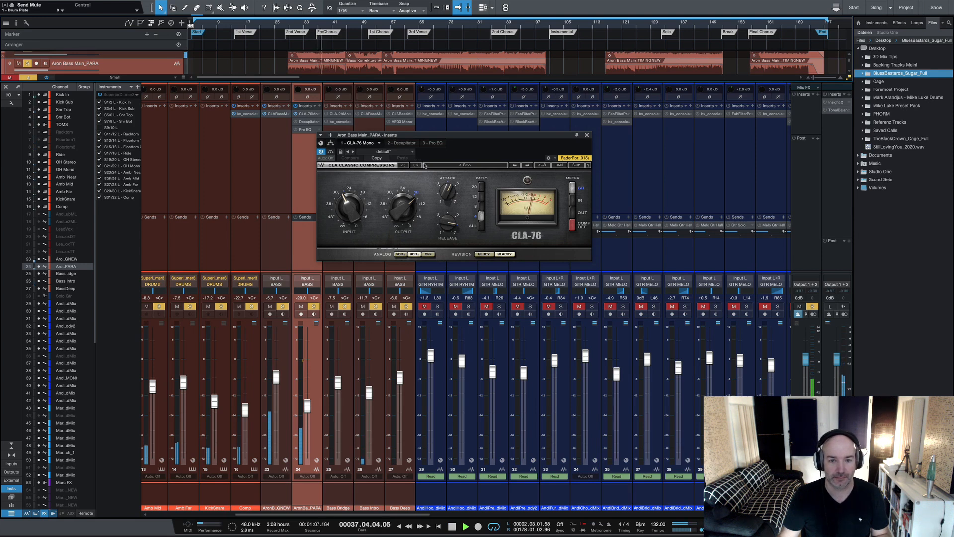
key("space")
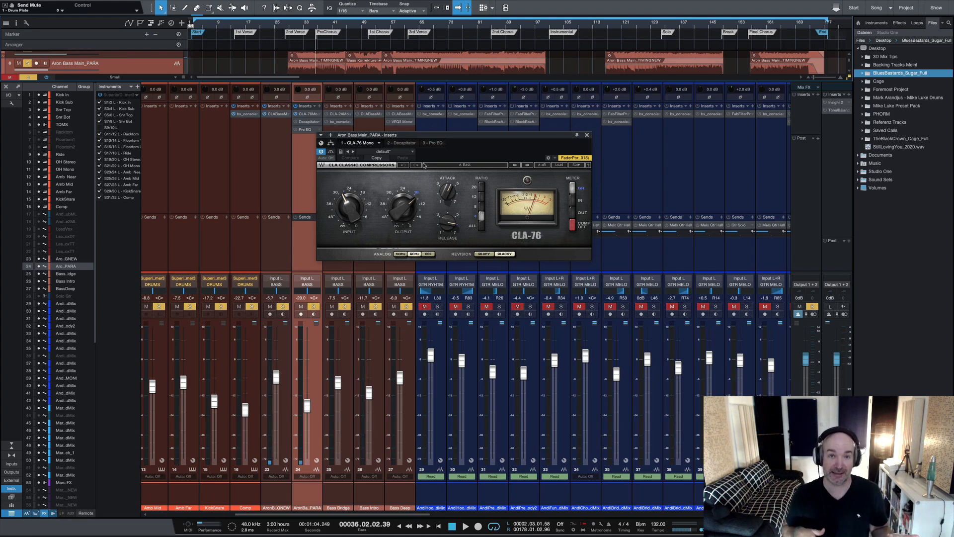
key("space")
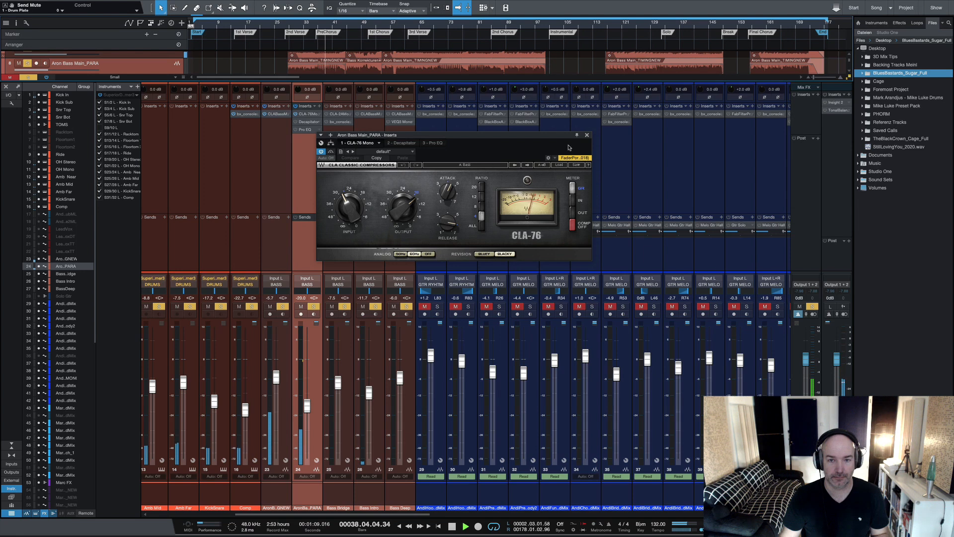
key("space")
left_click(587, 134)
- Open Decapitator on the Bass Main_PARA channel, play the PreChorus with the plug-in activated, and close it
left_click(299, 121)
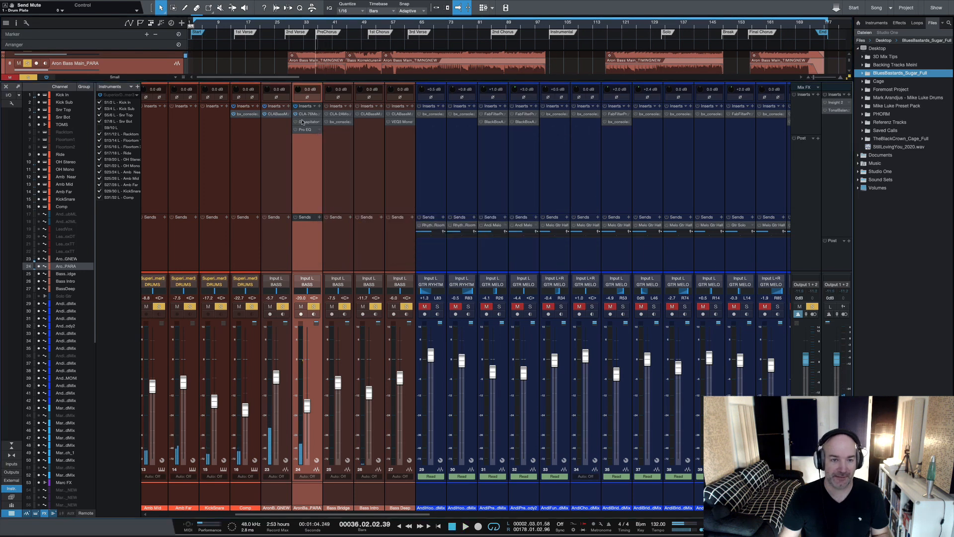
left_click_drag(447, 98, 427, 119)
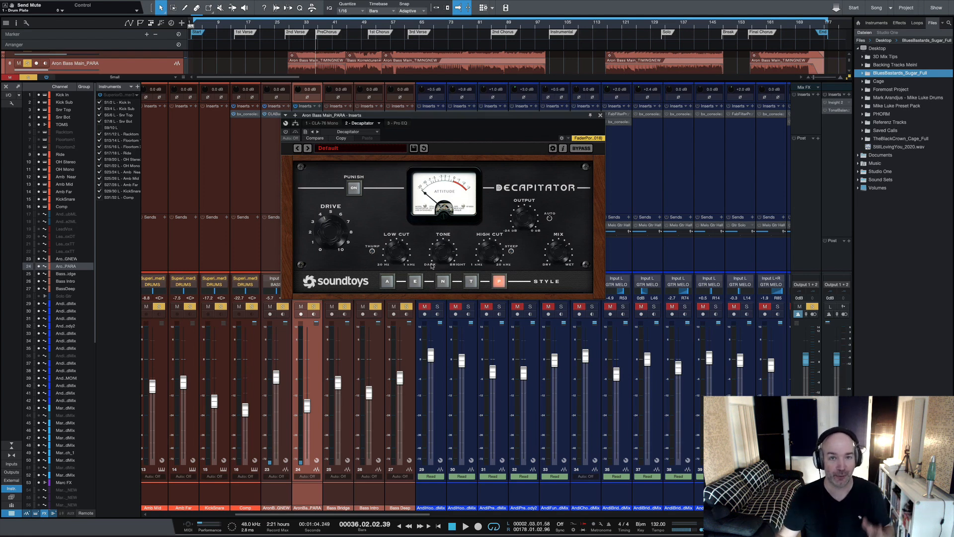
key("space")
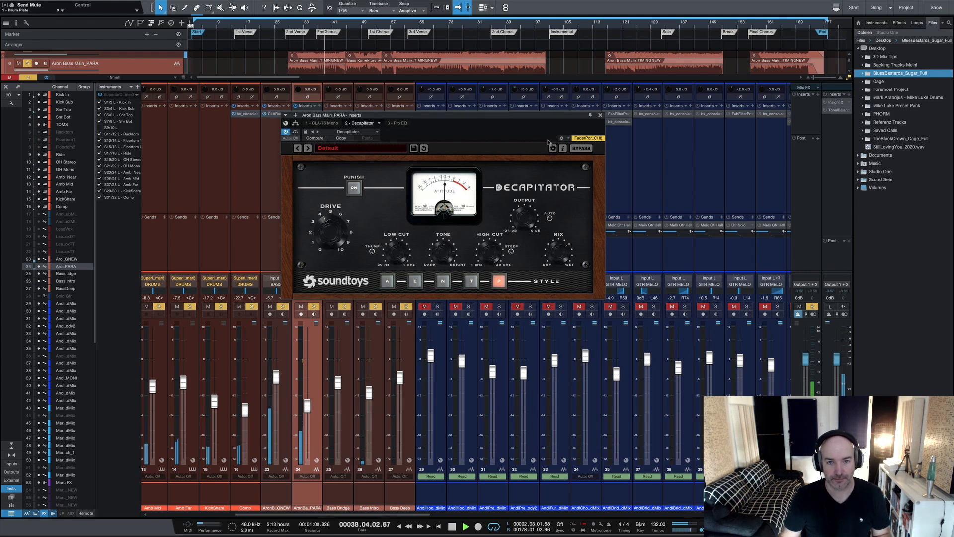
left_click(600, 115)
key("space")
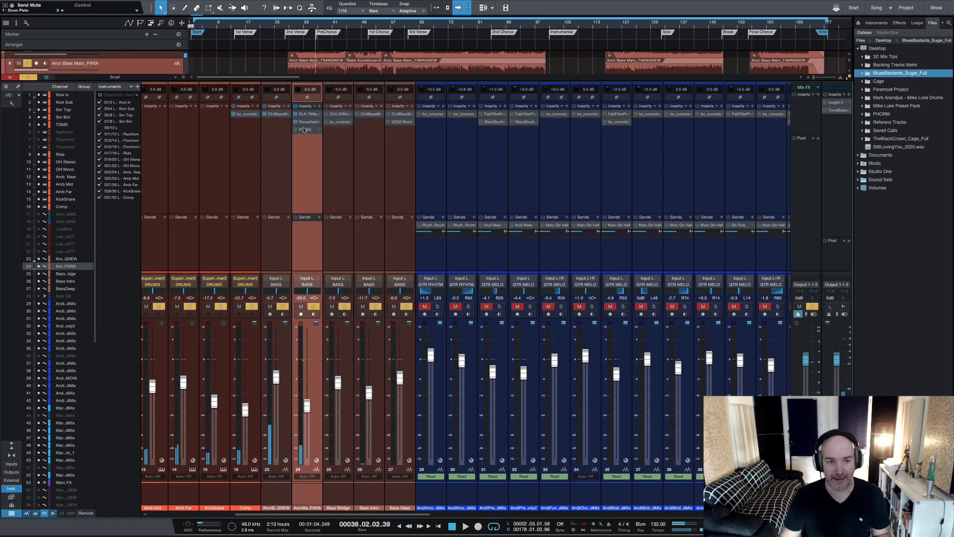
- Open Pro EQ on the Bass Main_PARA channel, activate it, play the PreChorus through it, and close it
left_click(304, 130)
left_click_drag(446, 81, 441, 88)
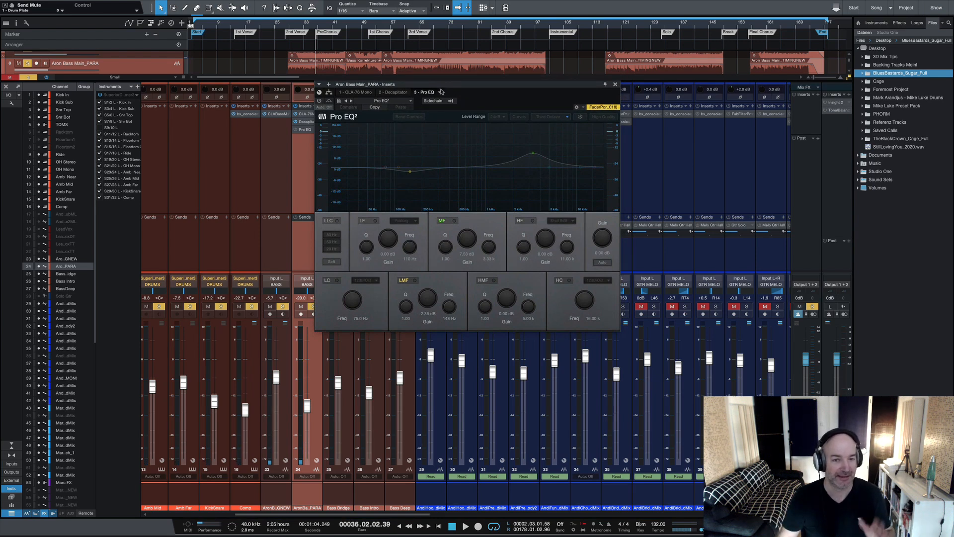
left_click(319, 100)
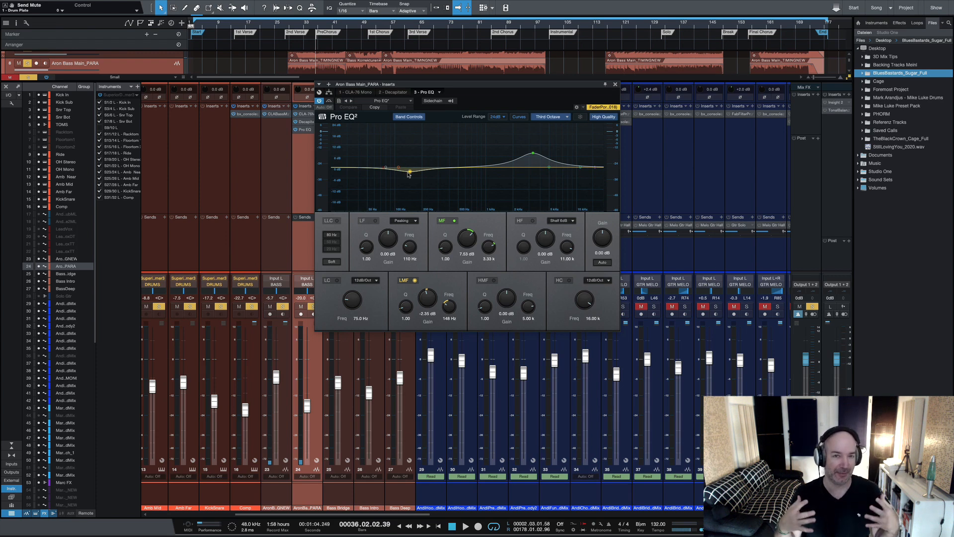
key("space")
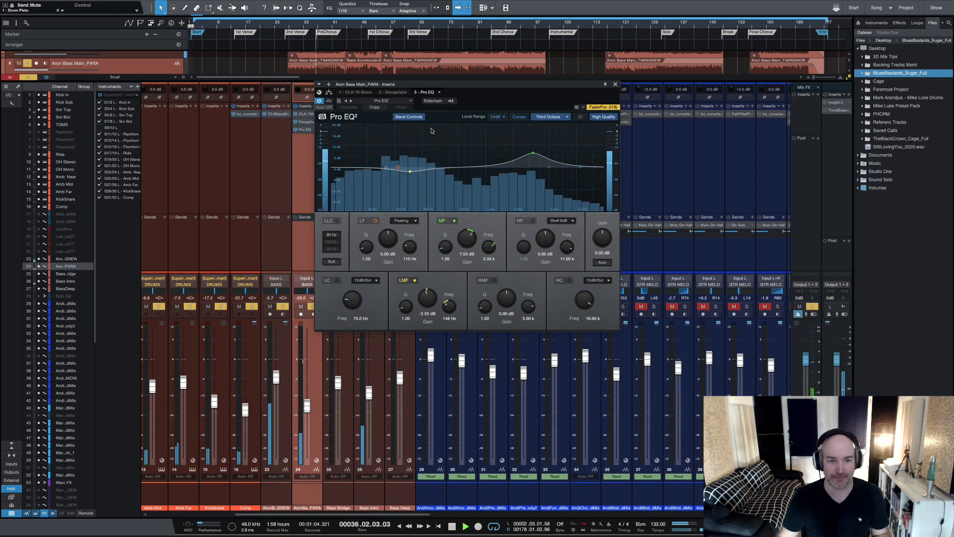
left_click(615, 85)
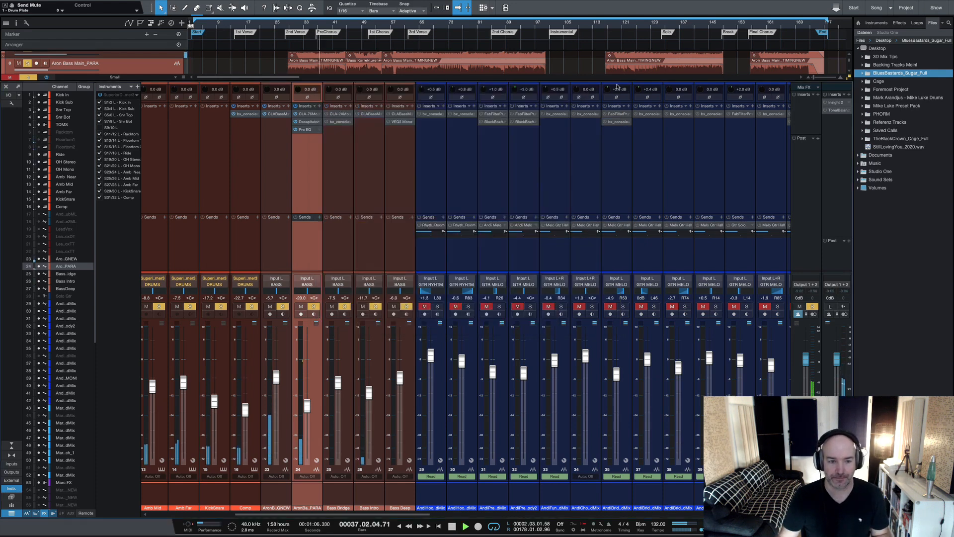
key("space")
- Select the Bass Bridge channel and play the bass and drums from bar 107 in the Instrumental section
key("Down")
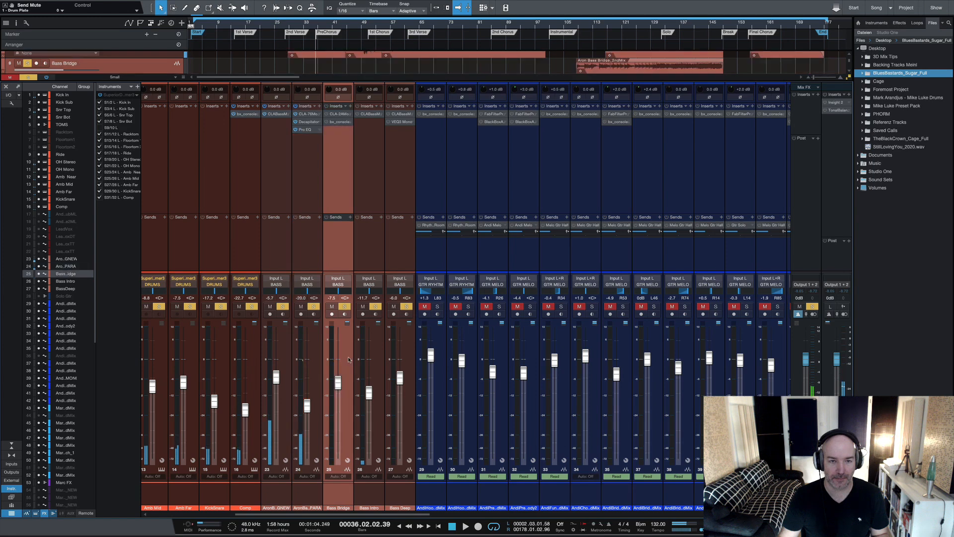
left_click(578, 29)
left_click(573, 29)
key("space")
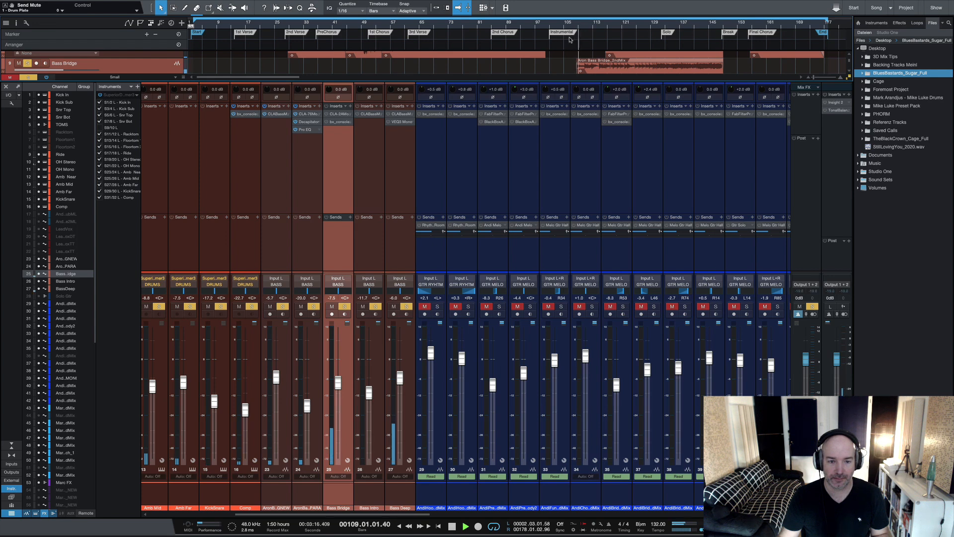
key("space")
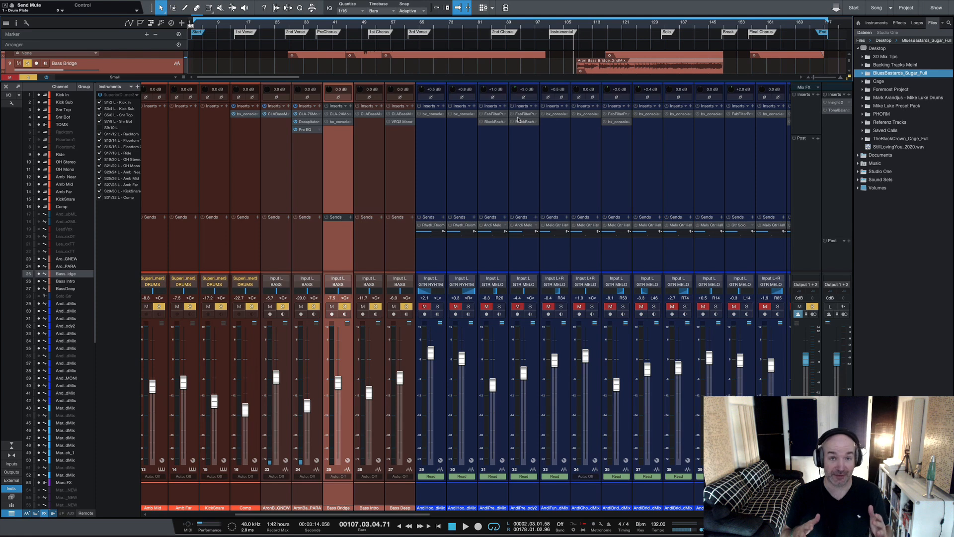
- Open CLA-2A Mono on the Bass Bridge channel and play the Instrumental section with the compressor activated
scroll(518, 118, "left", 2)
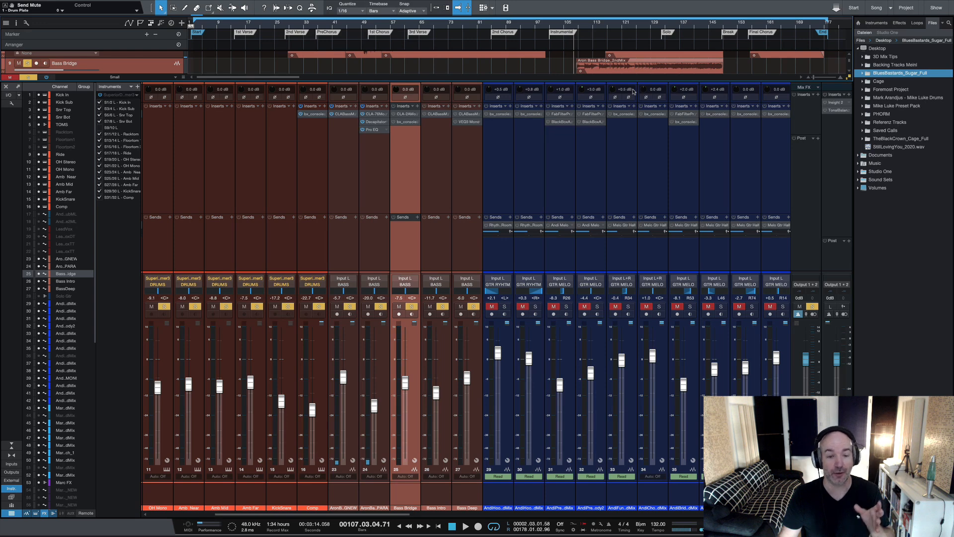
left_click(401, 116)
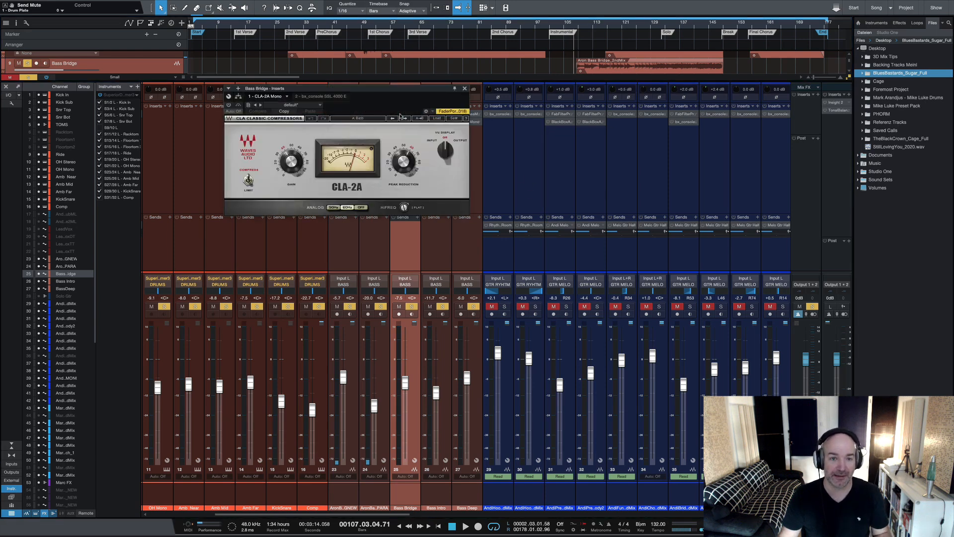
left_click_drag(391, 92, 485, 150)
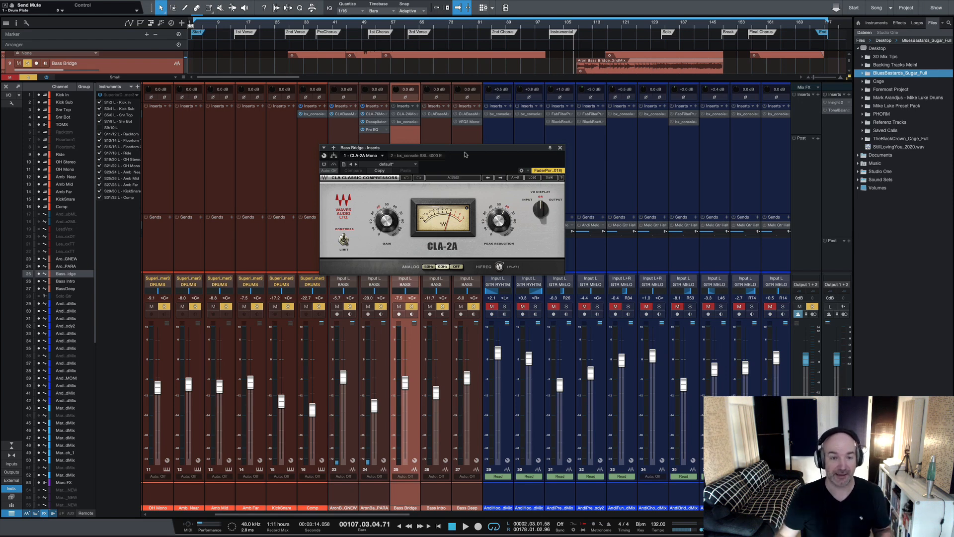
key("space")
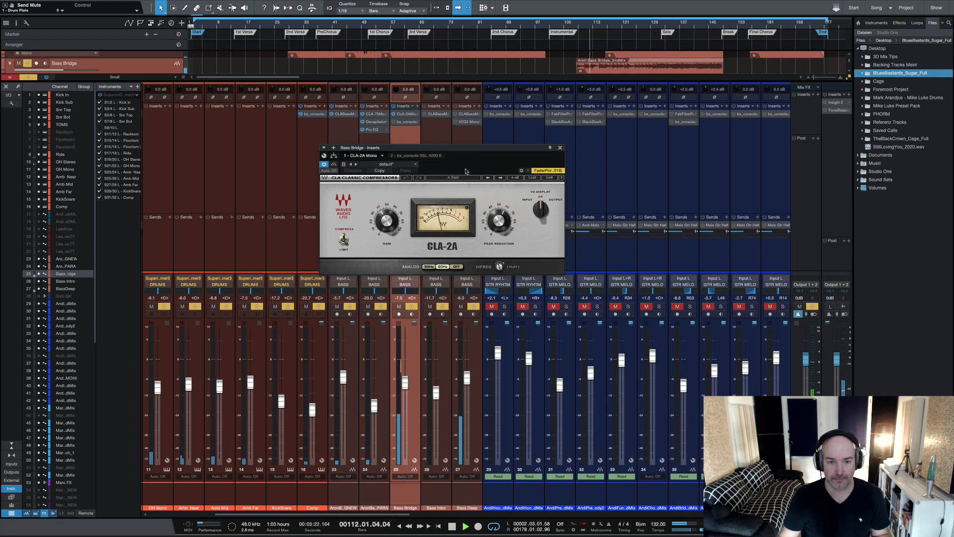
key("space")
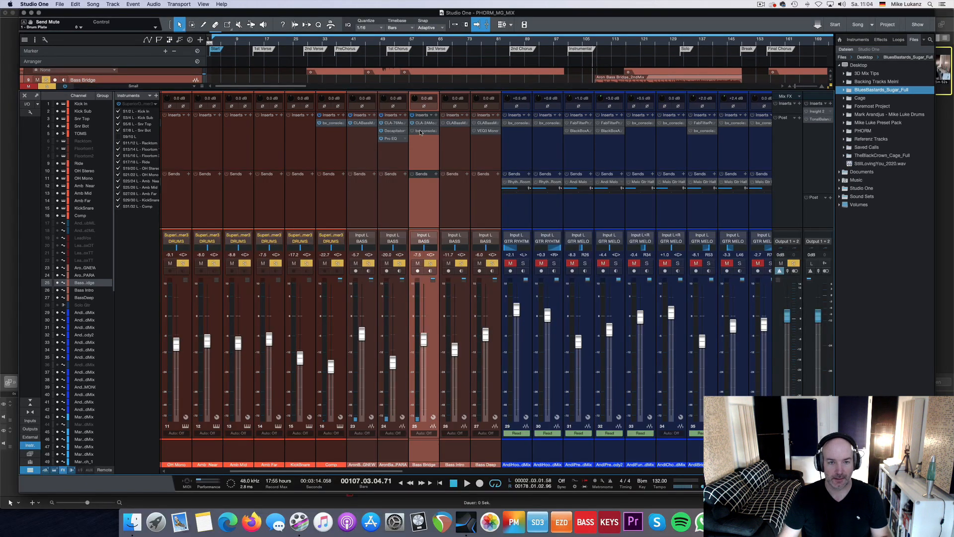
- Open bx_console SSL 4000 E on the Bass Bridge channel, review its LMF and LF knobs, close it, and play the Instrumental section
left_click(421, 131)
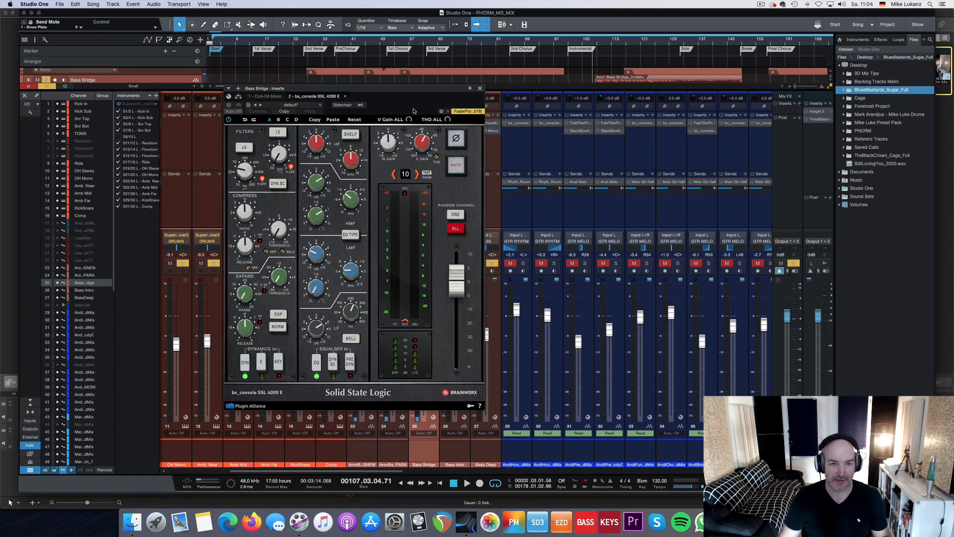
left_click_drag(396, 89, 459, 98)
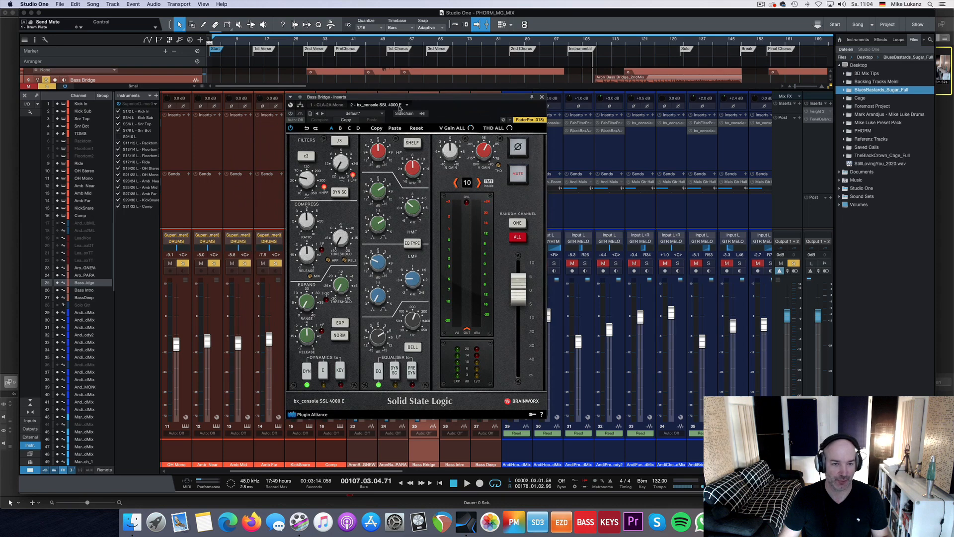
left_click(383, 260)
left_click(415, 285)
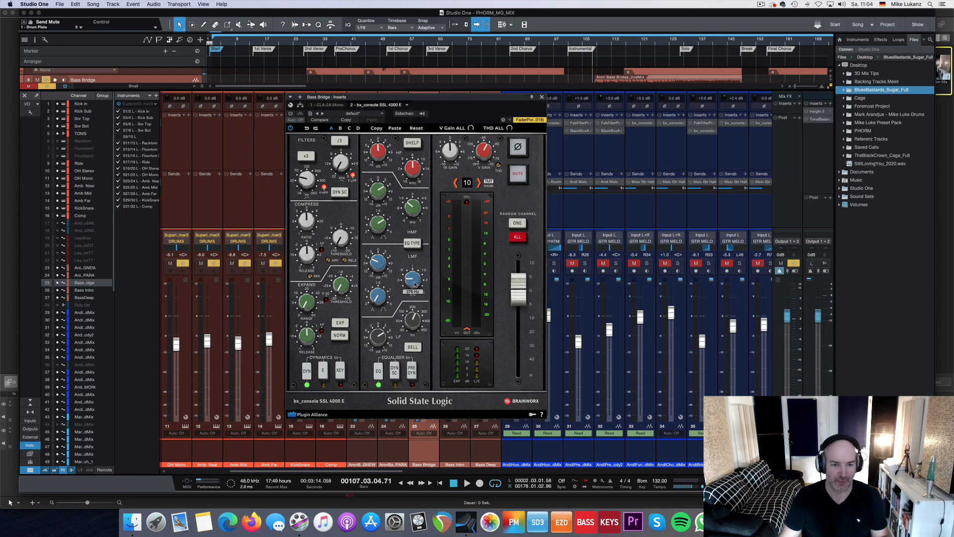
left_click(383, 343)
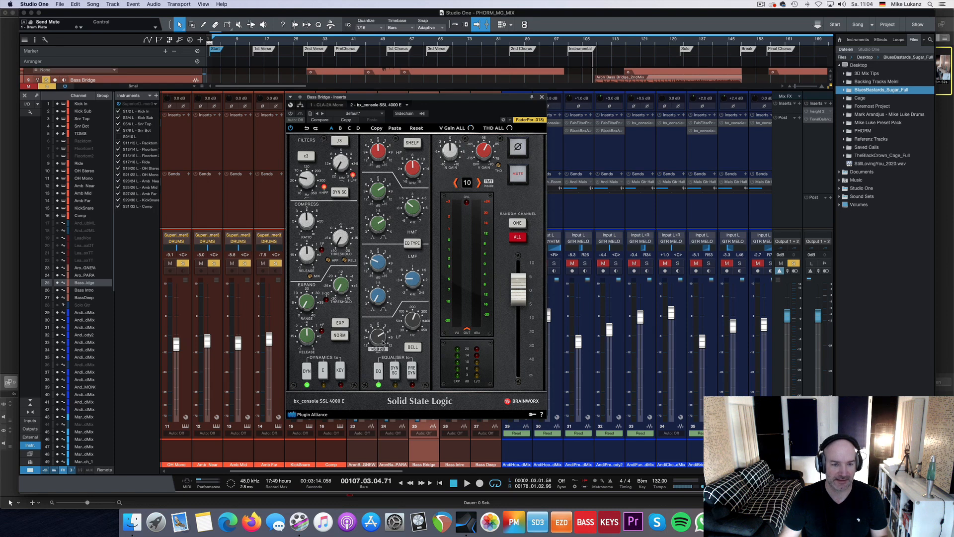
left_click(410, 321)
left_click(542, 97)
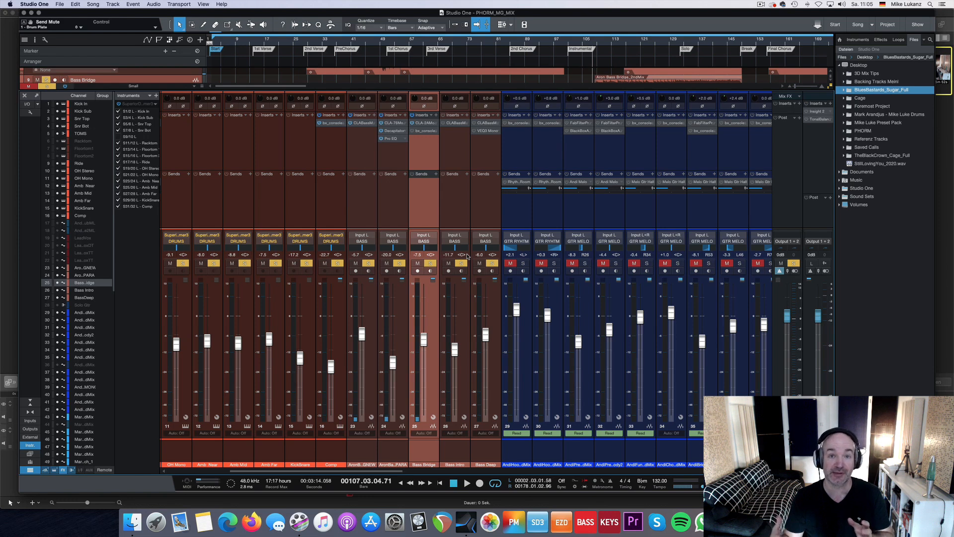
key("space")
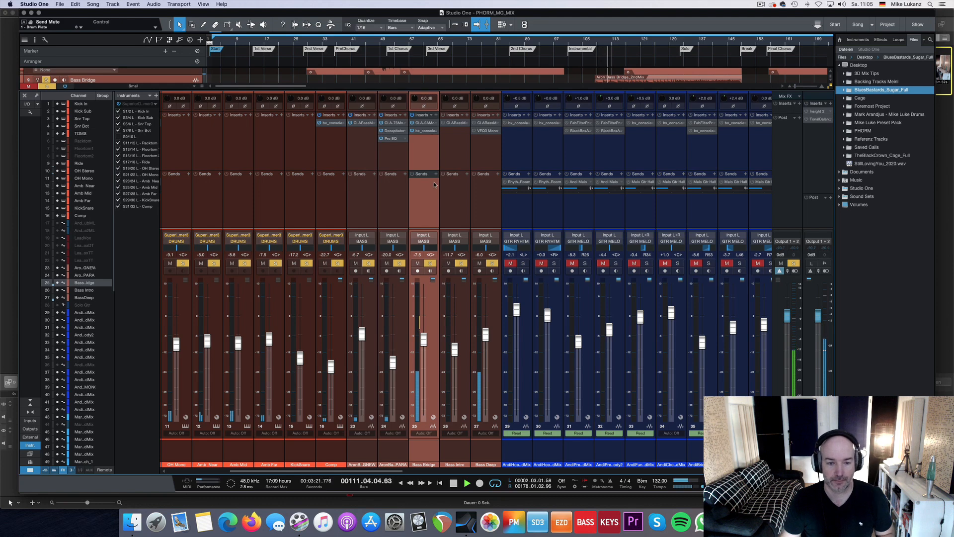
key("space")
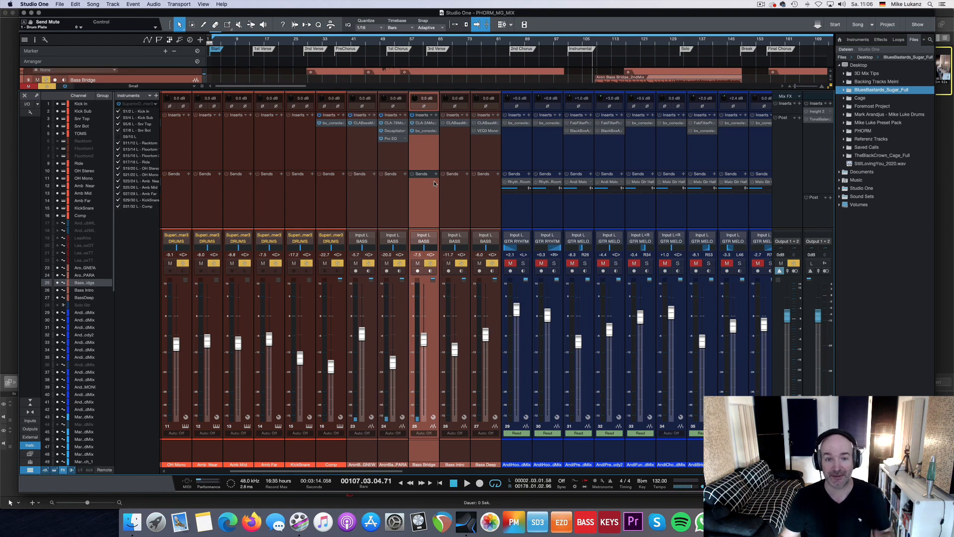
- Select the Bass Intro channel and play the bass and drums from bar 28 at the 2nd Verse
left_click(466, 450)
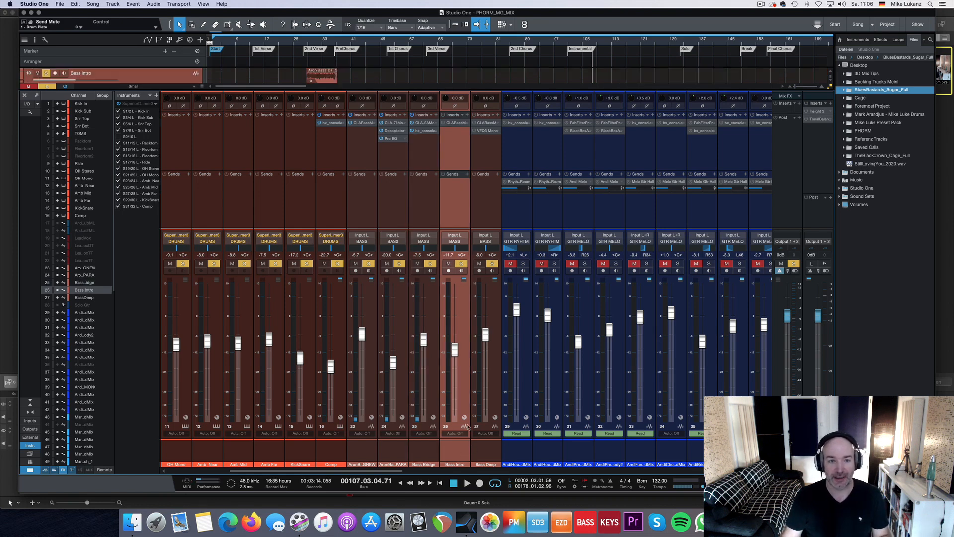
left_click(309, 43)
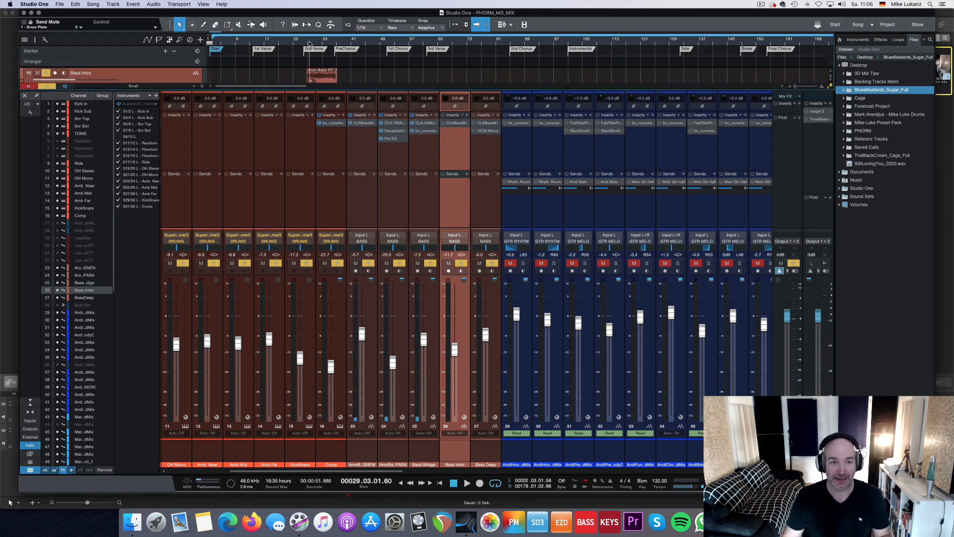
left_click(308, 44)
left_click(306, 45)
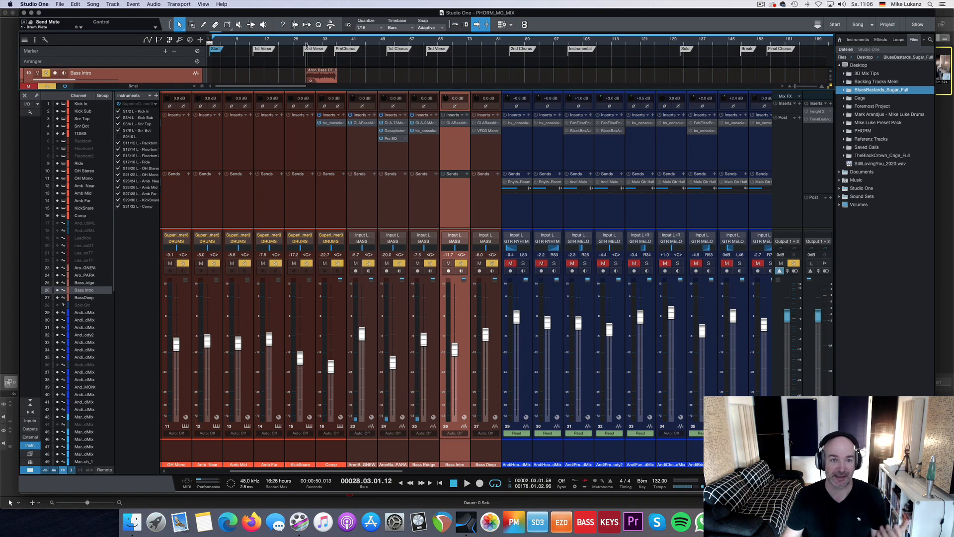
left_click(303, 44)
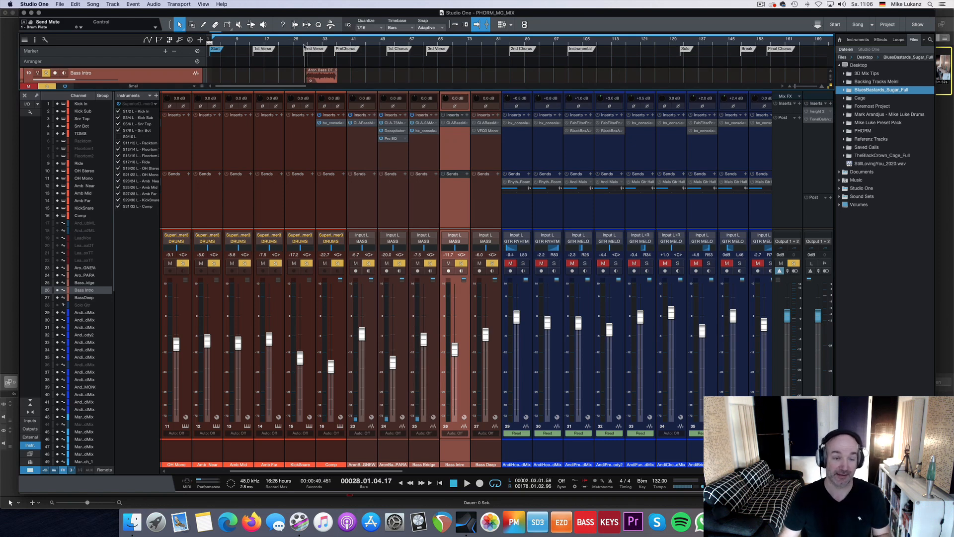
key("space")
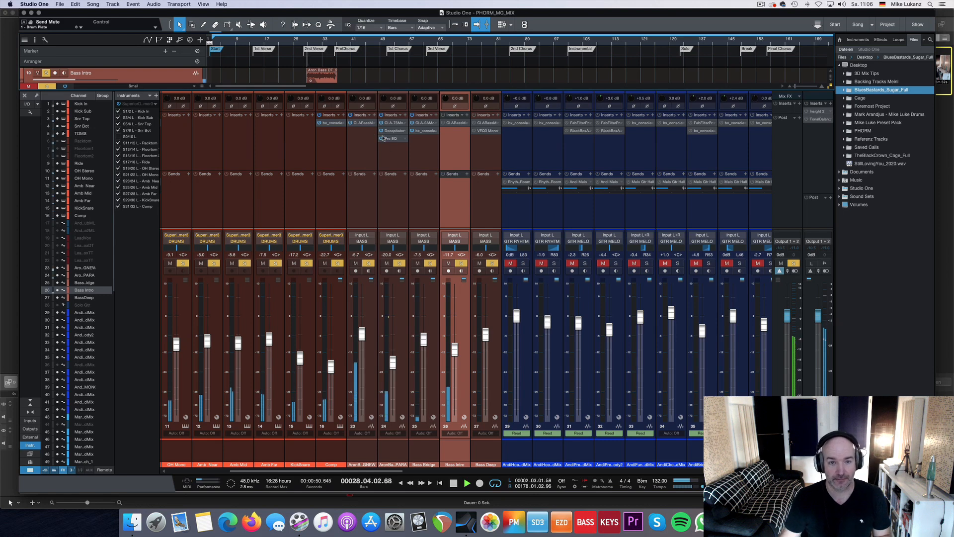
key("space")
- Compare CLA Bass on the Bass Intro channel side by side with the one on Bass Main_TIMINGNEW, closing the latter
left_click(456, 122)
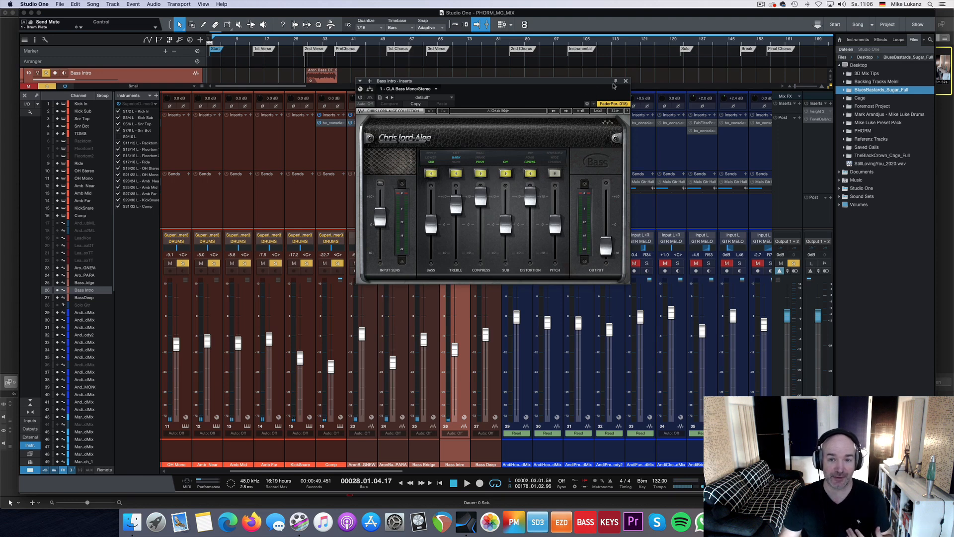
left_click_drag(609, 86, 680, 81)
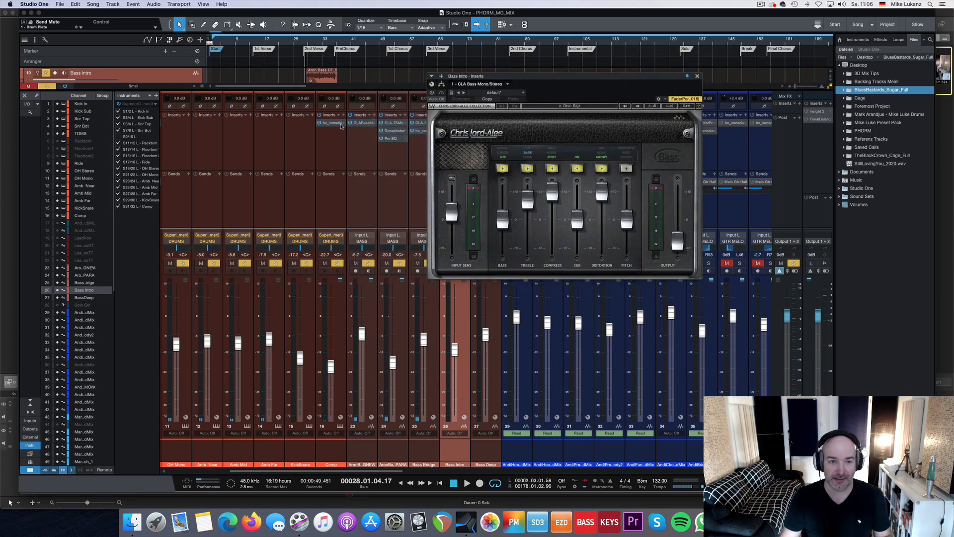
left_click(359, 123)
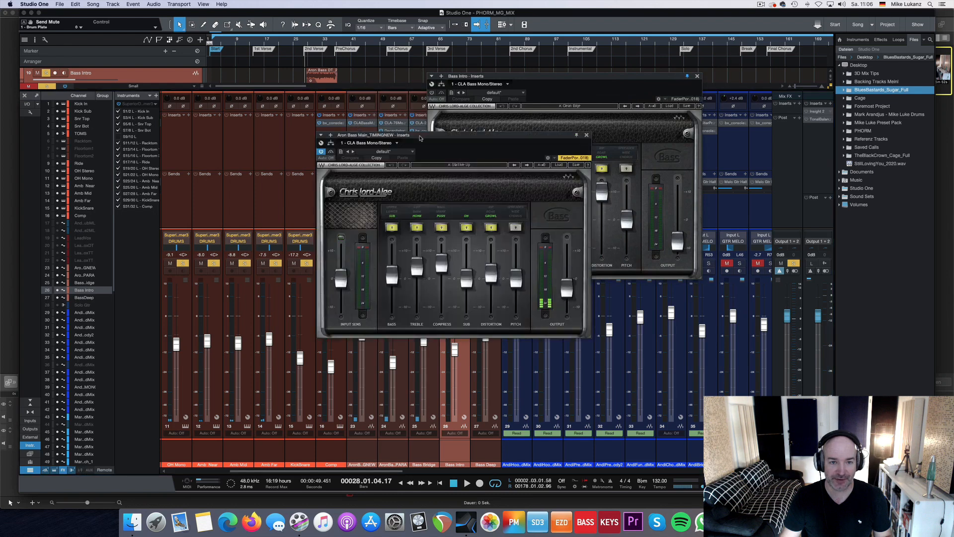
left_click_drag(421, 136, 260, 77)
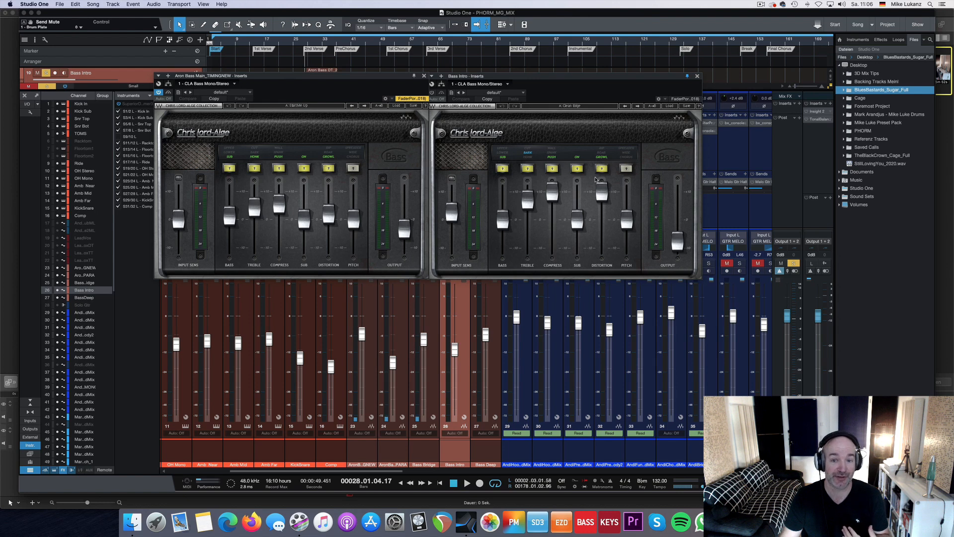
mouse_move(553, 195)
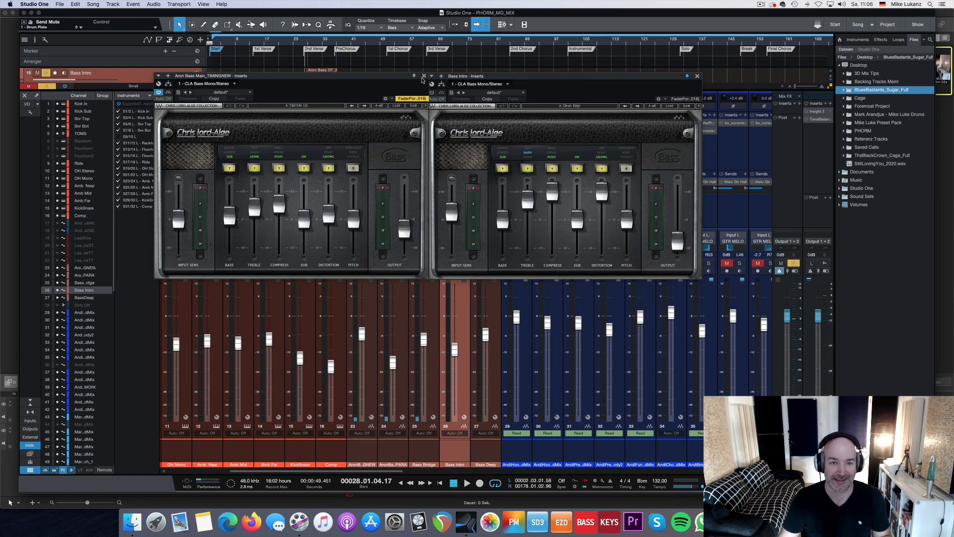
left_click(423, 76)
left_click_drag(486, 77, 417, 156)
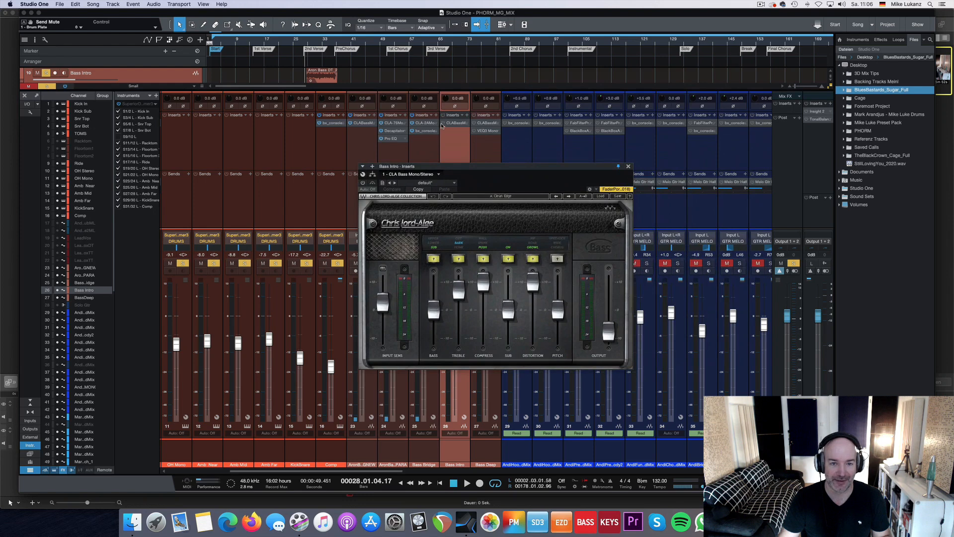
- Play the 2nd Verse from bar 28, activate CLA Bass on the Bass Intro channel during playback, and close the plug-in
key("space")
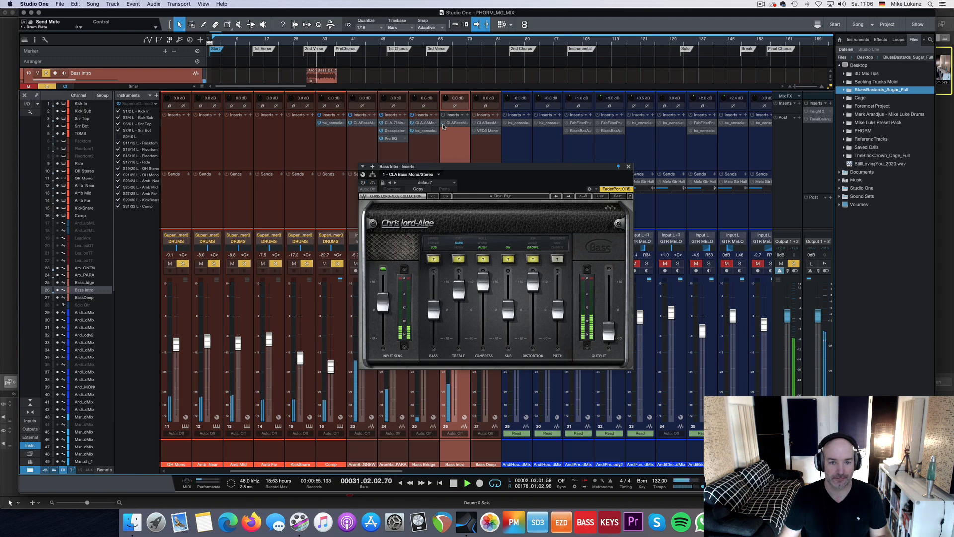
left_click(443, 124)
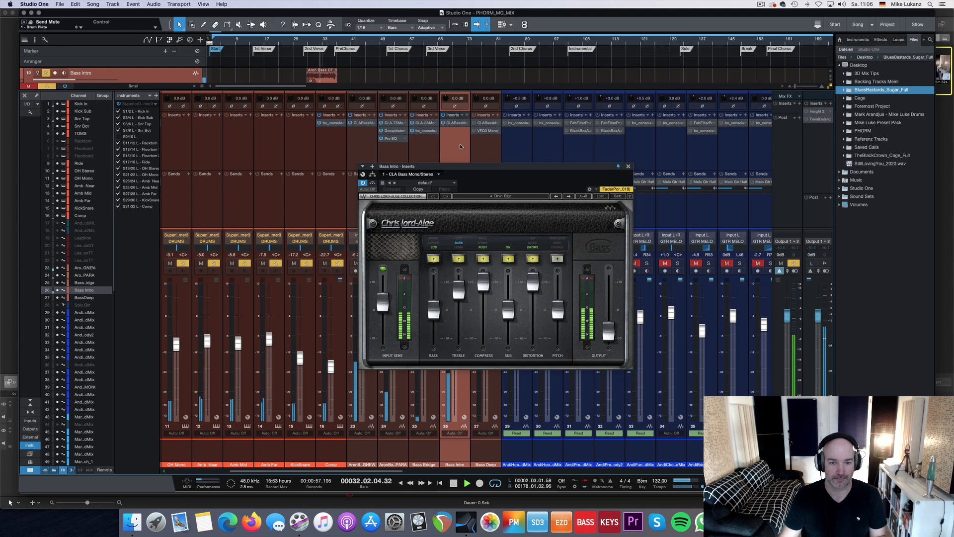
key("space")
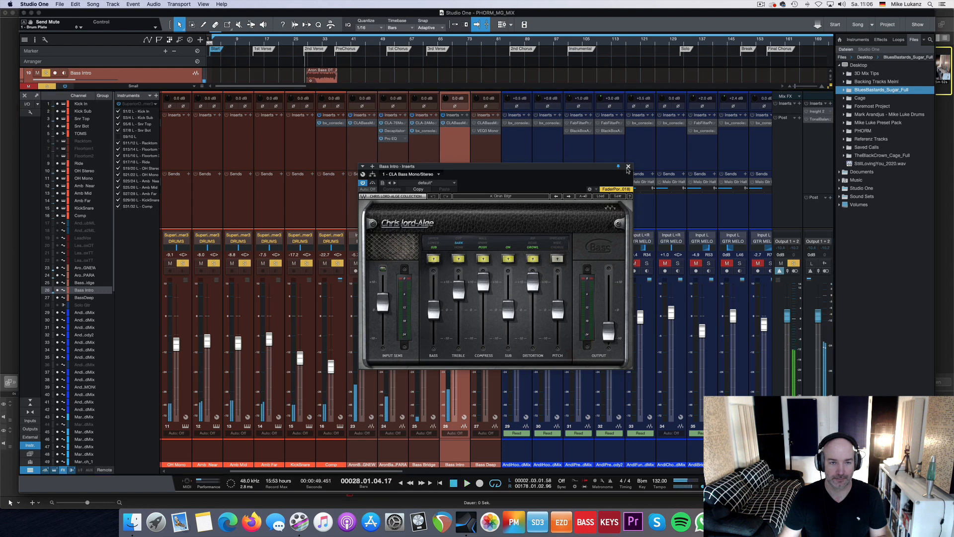
left_click(628, 167)
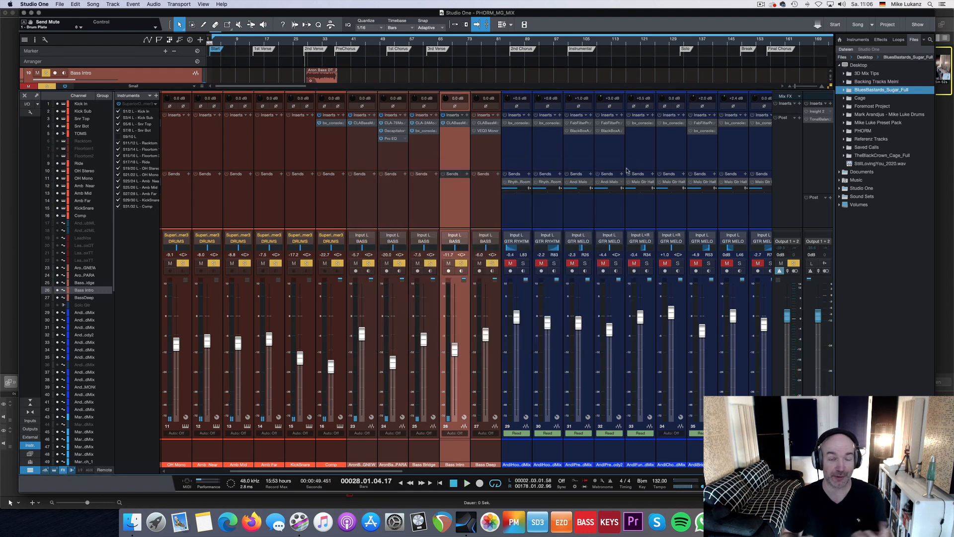
- Set playback to bar 108 and unsolo all channels from Kick In through Bass Intro, leaving Bass Deep soloed
left_click(494, 301)
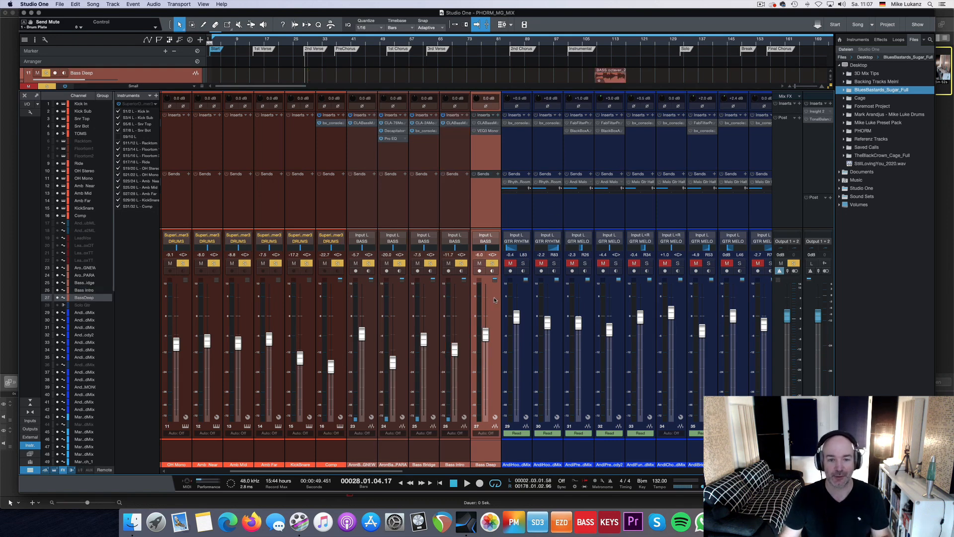
left_click(595, 41)
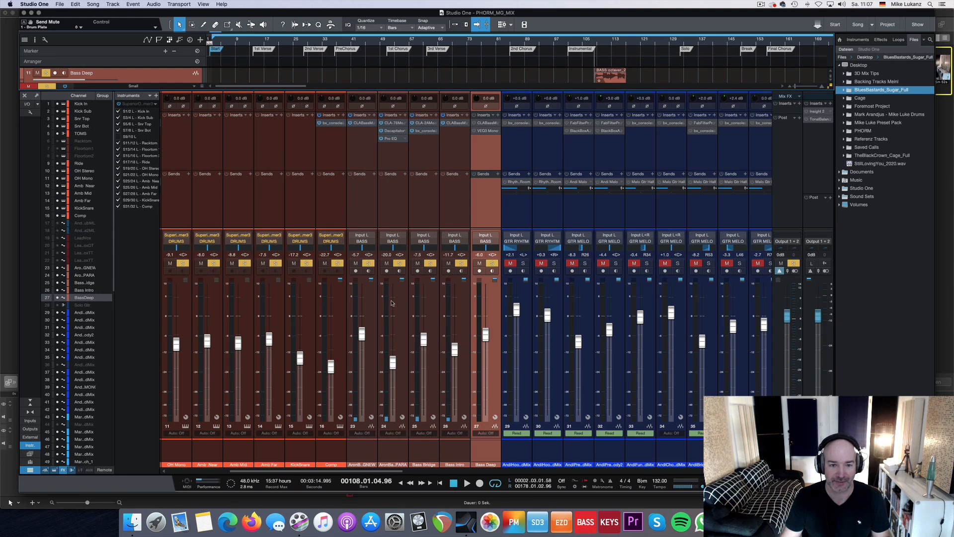
left_click(461, 298)
left_click(175, 471)
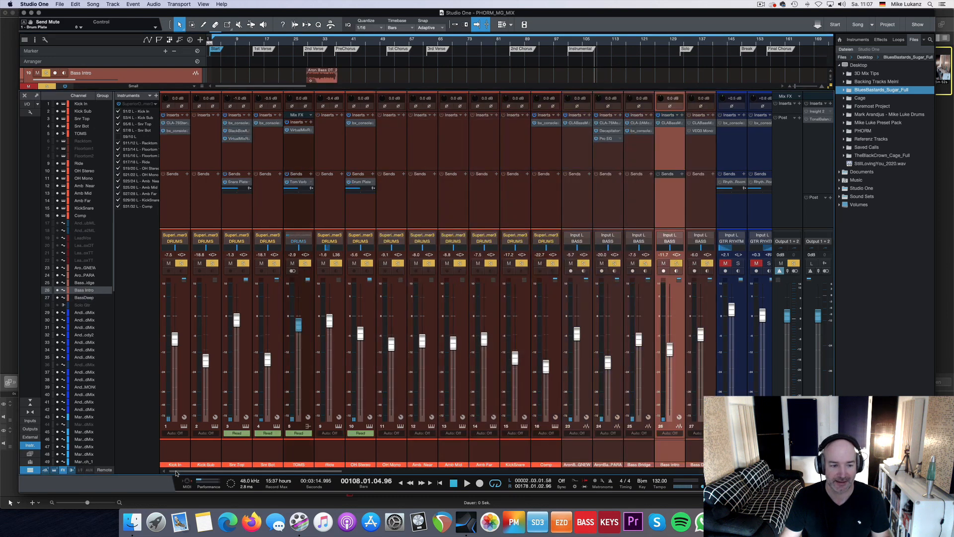
left_click(177, 456)
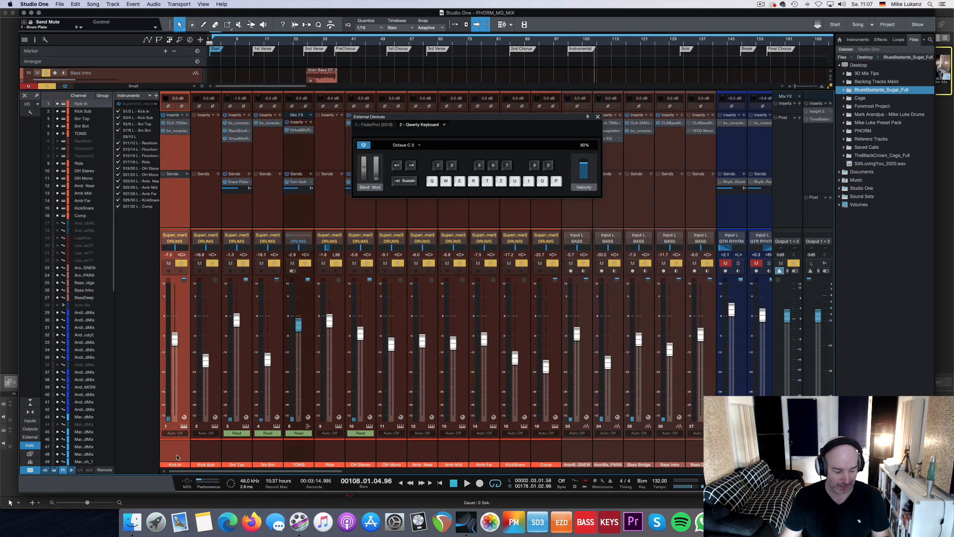
left_click(675, 451, "shift")
key("s")
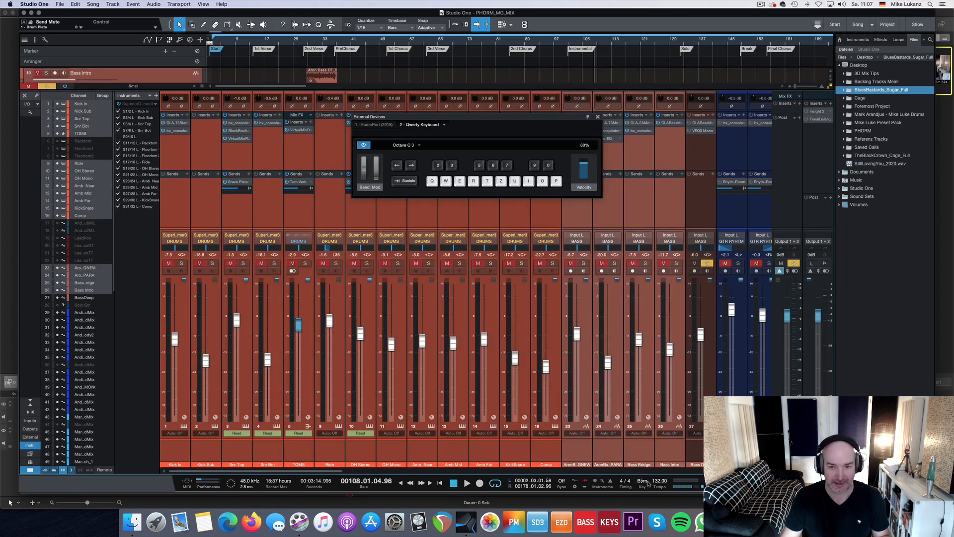
left_click(598, 117)
- Select the Bass Deep channel and play it soloed from bar 108 in the Instrumental section
key("Down")
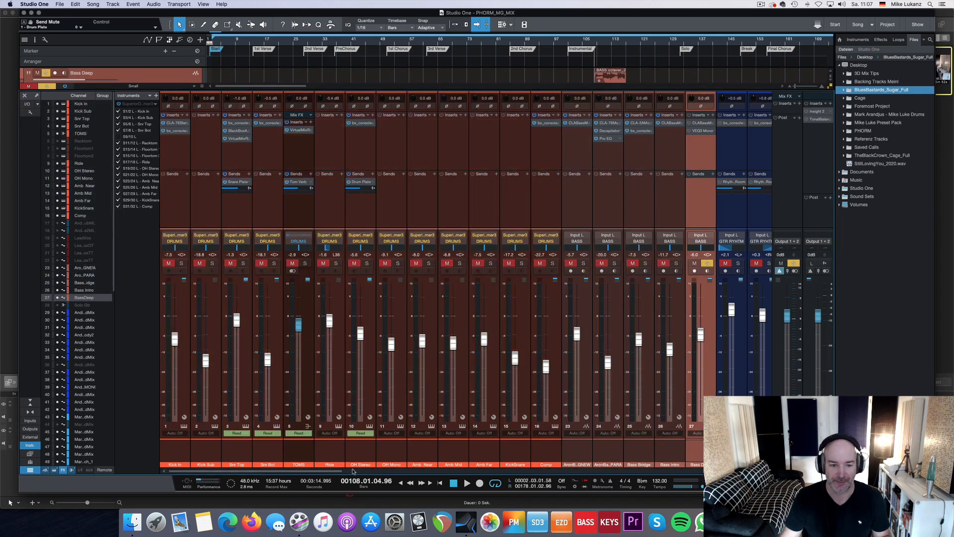
scroll(335, 474, "right", 5)
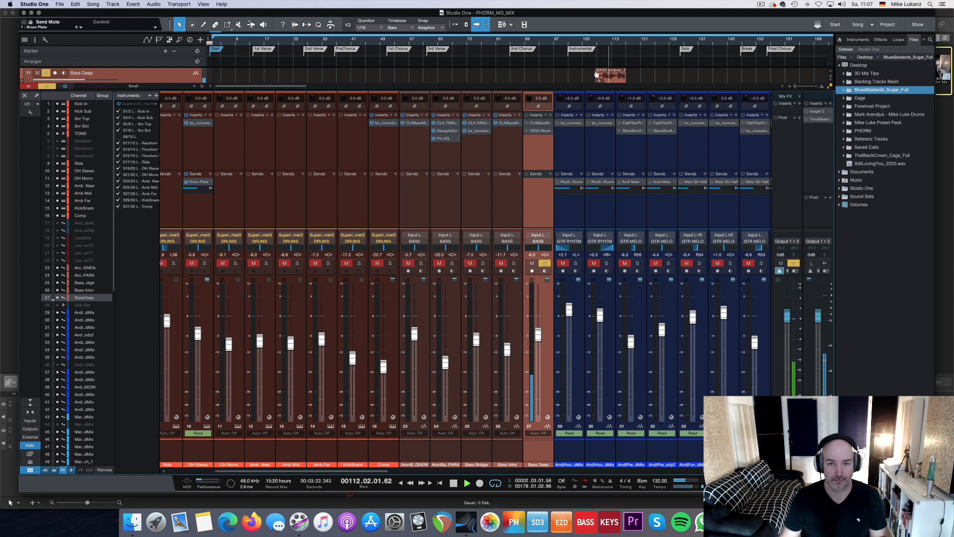
key("space")
- Open CLA Bass on the Bass Deep channel, activate it, play the soloed part from bar 108, and close it
left_click(541, 122)
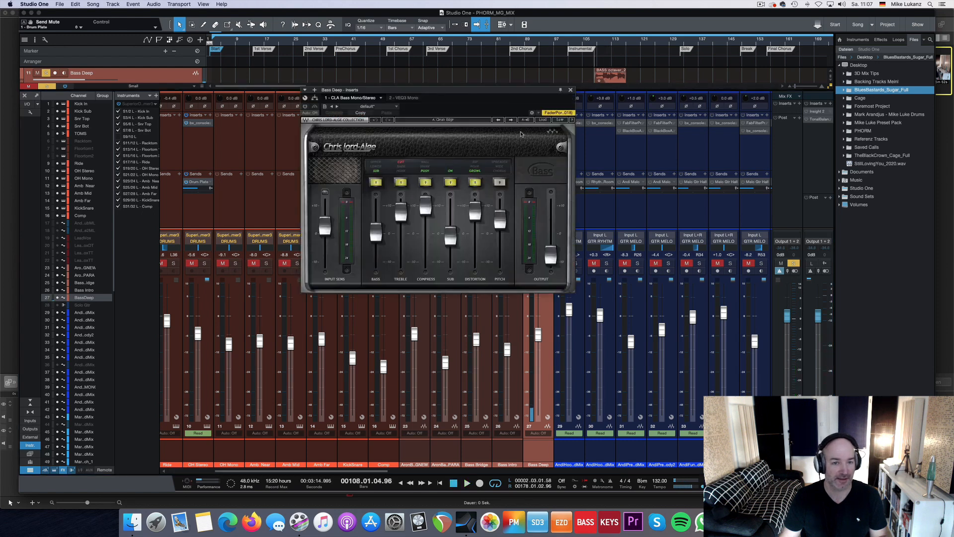
left_click(305, 106)
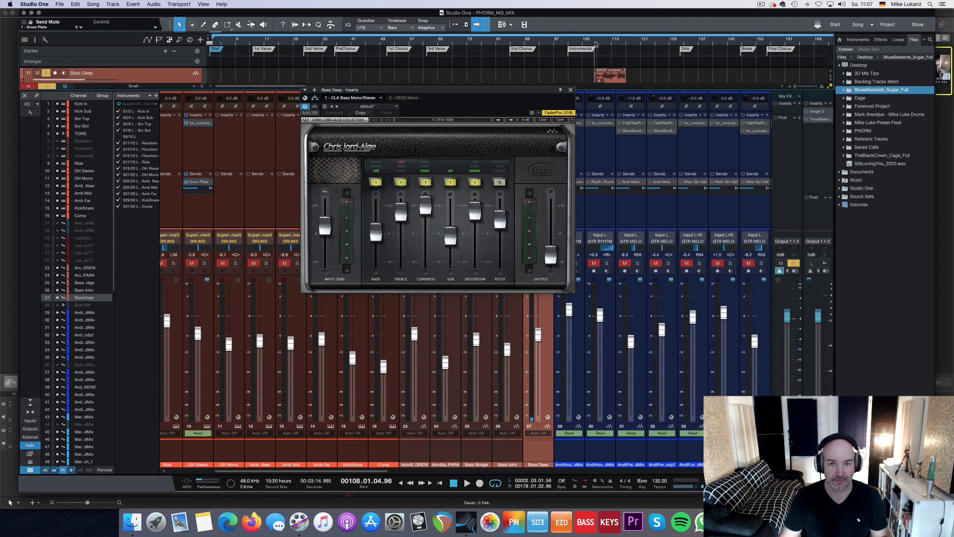
key("space")
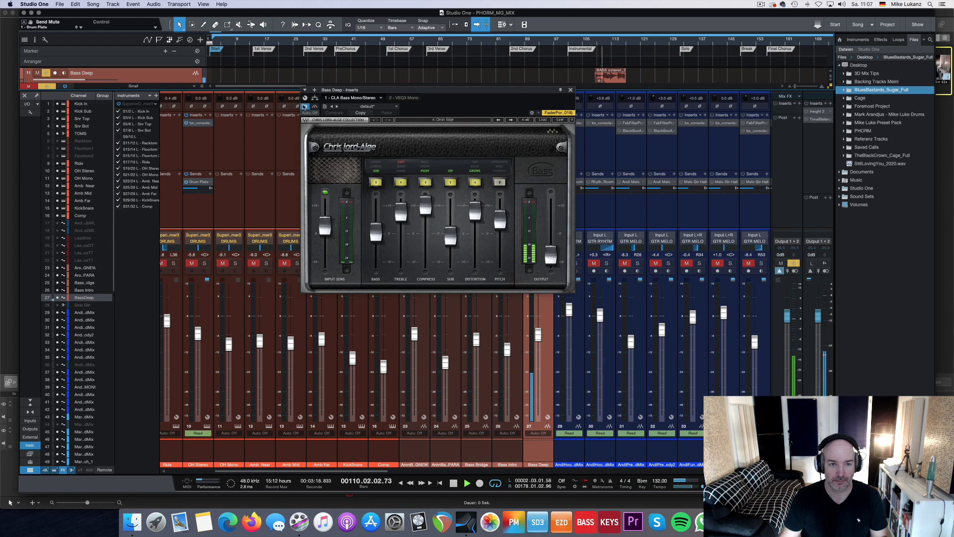
left_click(304, 107)
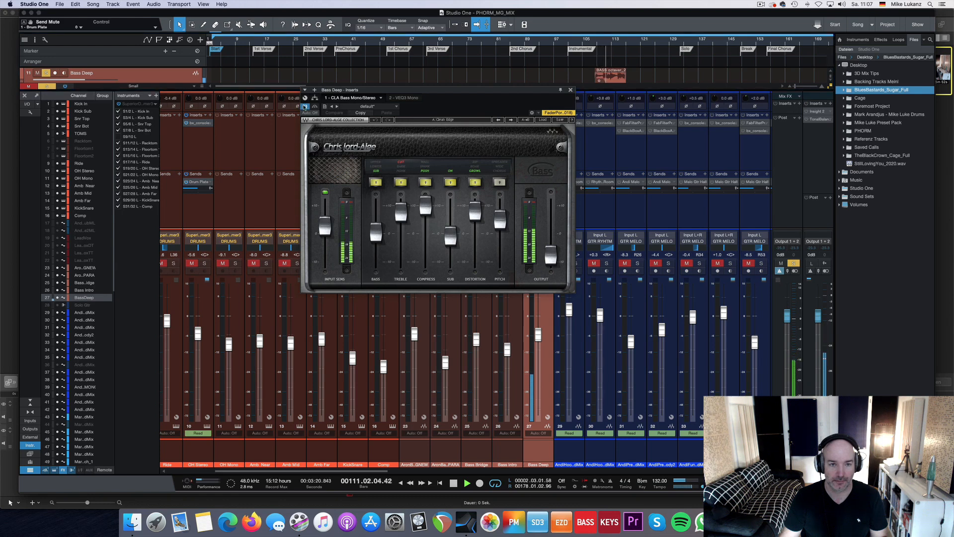
left_click(570, 90)
key("space")
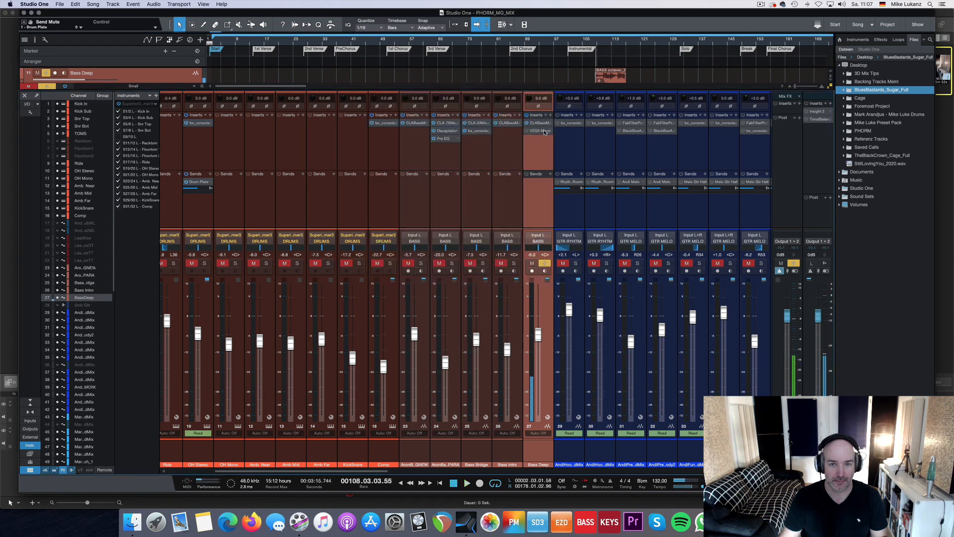
- Open VEQ3 Mono on the Bass Deep channel, toggle it while playing the soloed part from bar 108, and close it
left_click(540, 130)
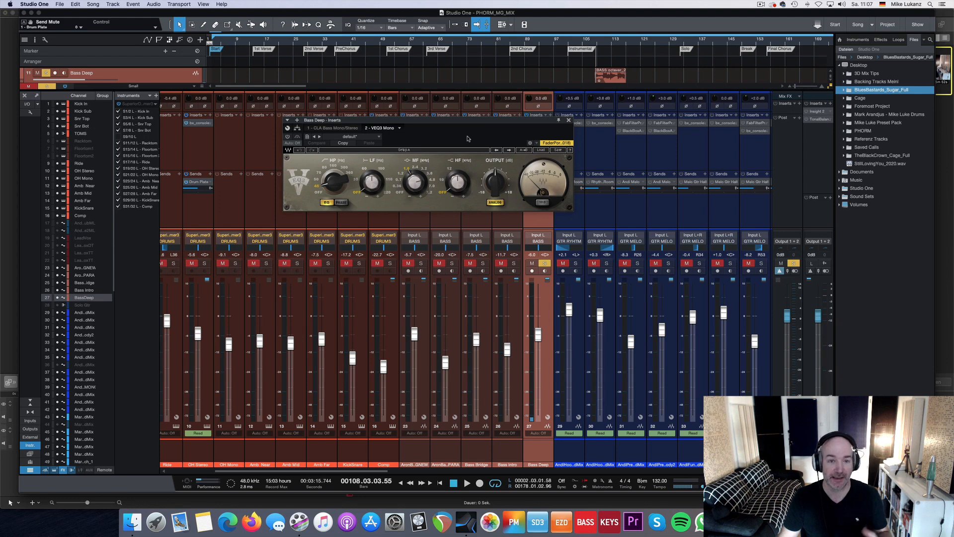
left_click_drag(414, 189, 416, 199)
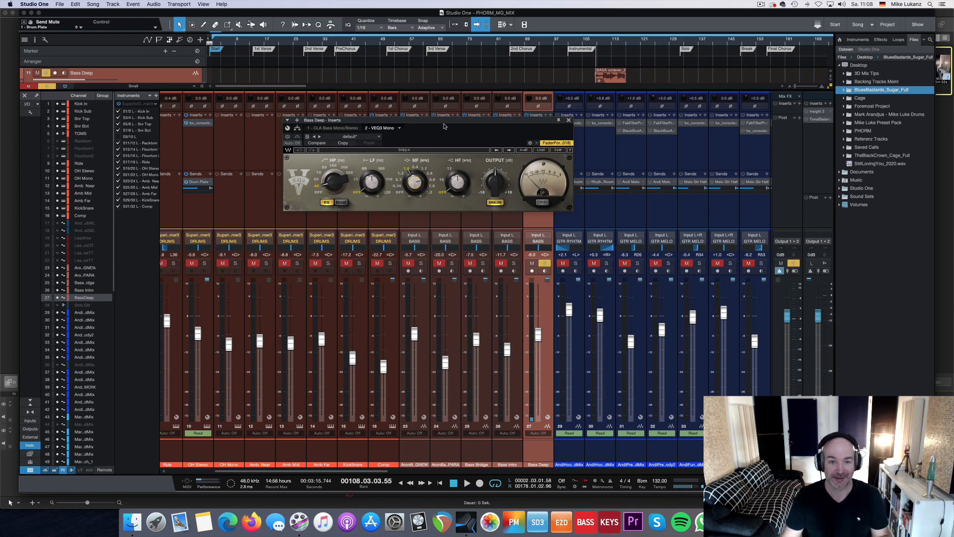
left_click_drag(445, 120, 456, 155)
key("space")
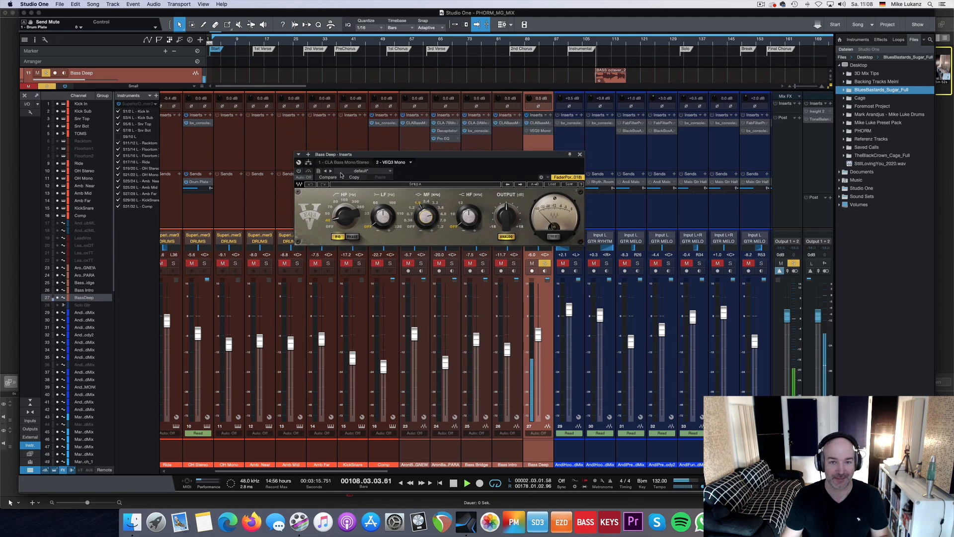
left_click(299, 172)
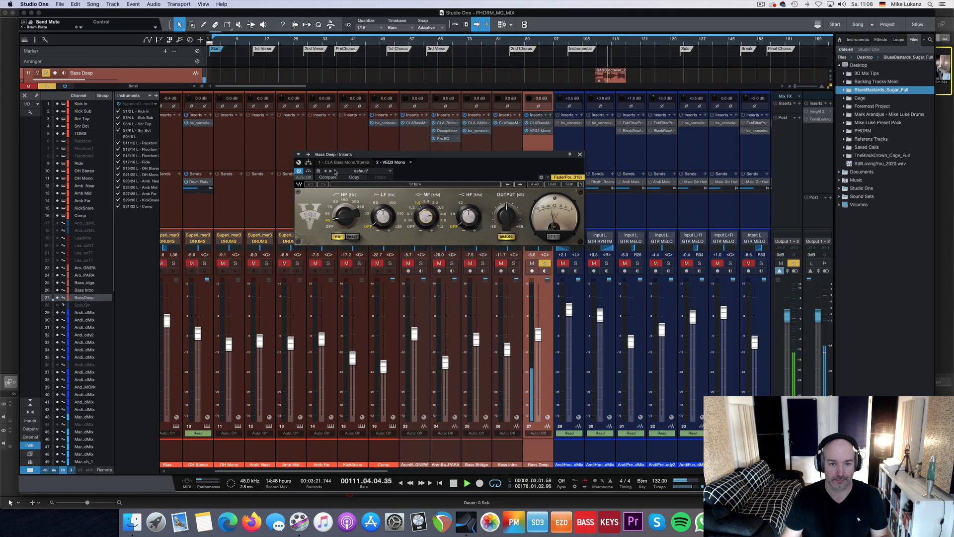
left_click(301, 171)
left_click(580, 155)
key("space")
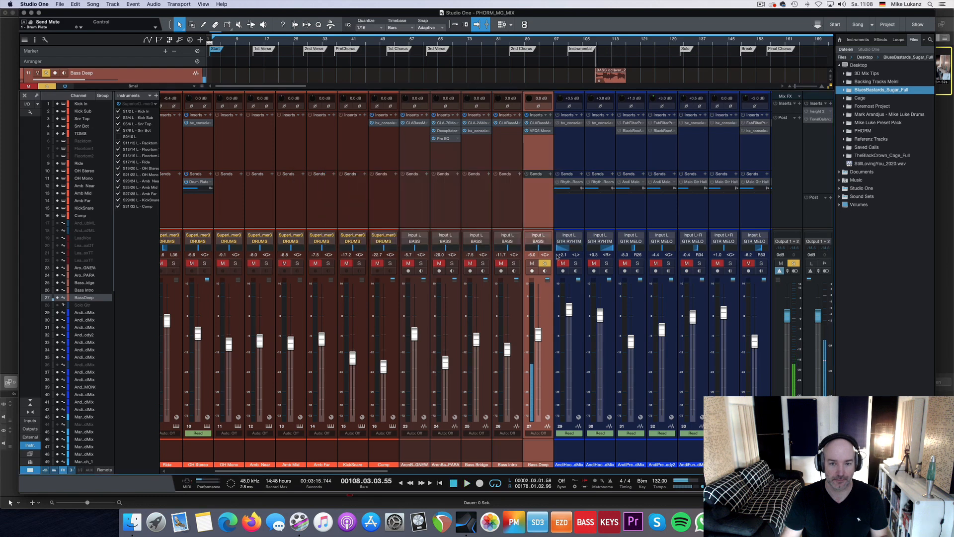
- Unsolo Bass Deep, select all channels from Kick In through Bass Deep, and solo them together during playback from bar 108
left_click(545, 263)
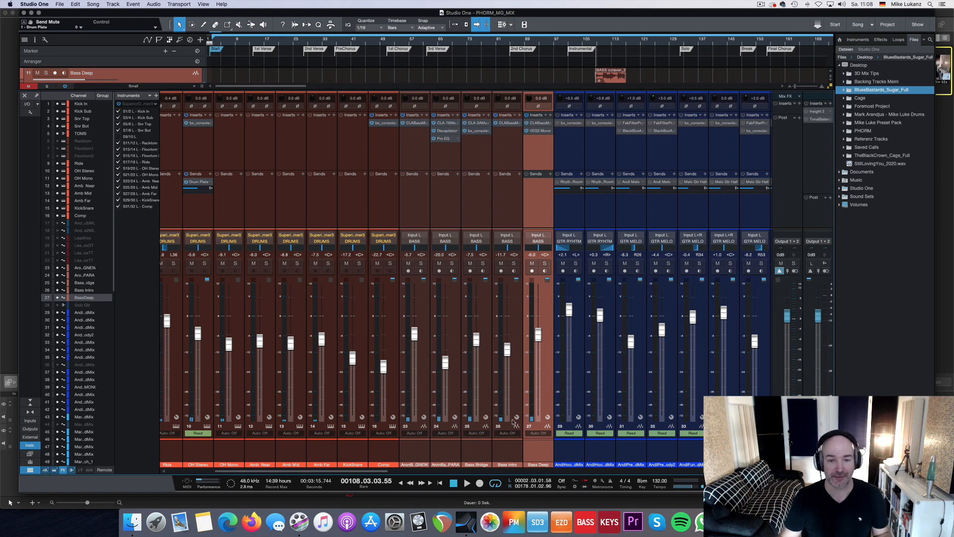
scroll(199, 475, "left", 5)
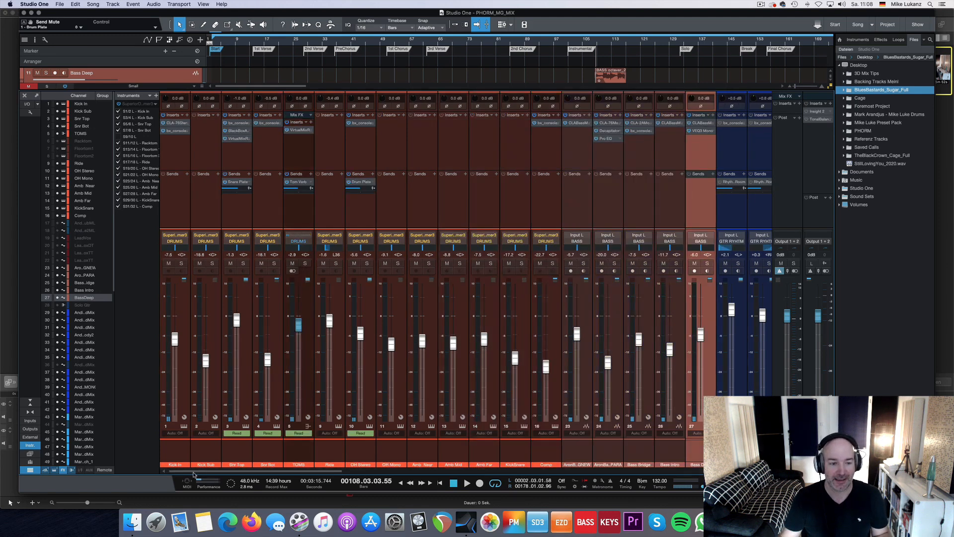
left_click(169, 457)
left_click(701, 457, "shift")
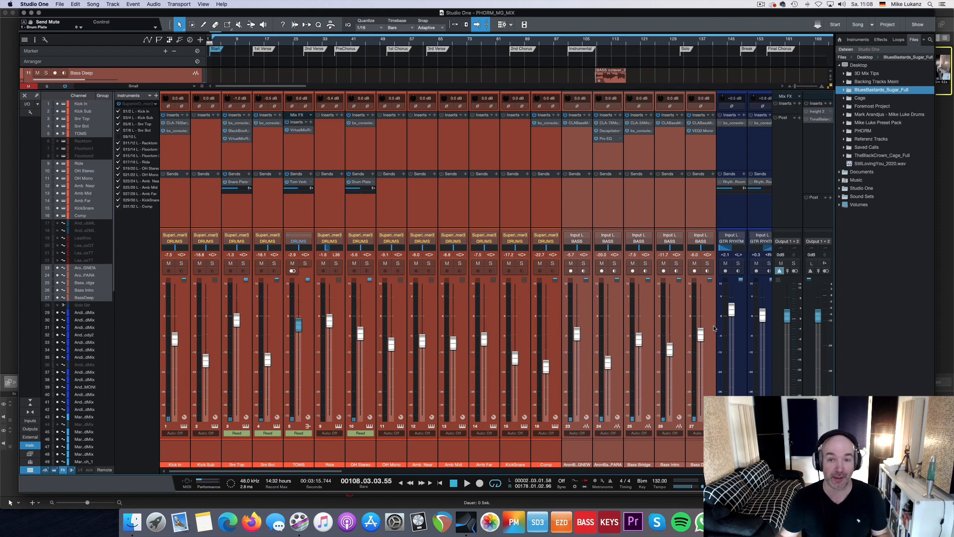
key("space")
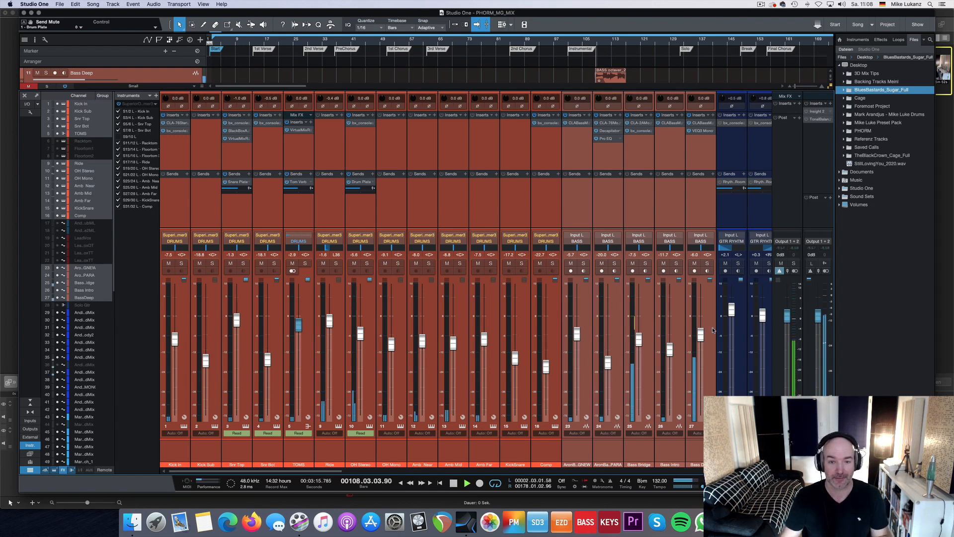
left_click(707, 263)
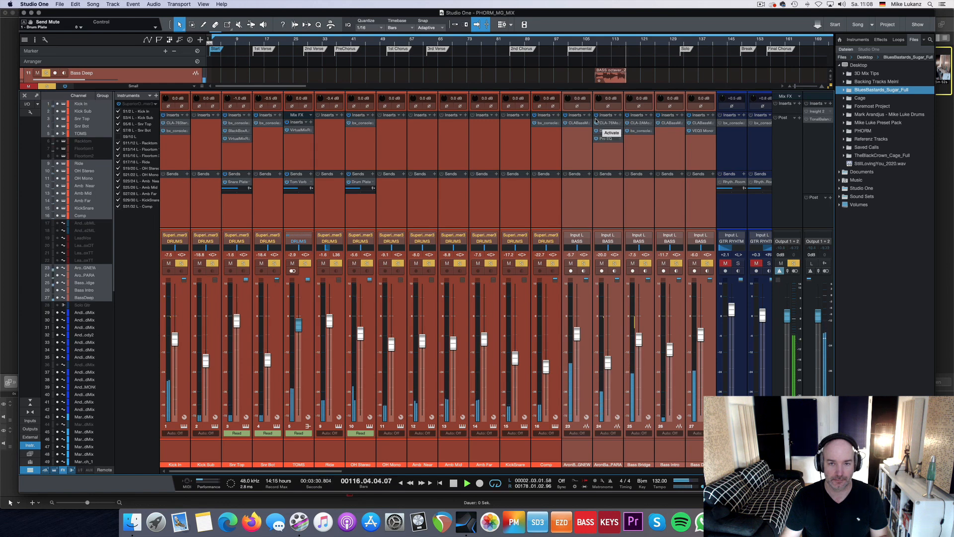
key("space")
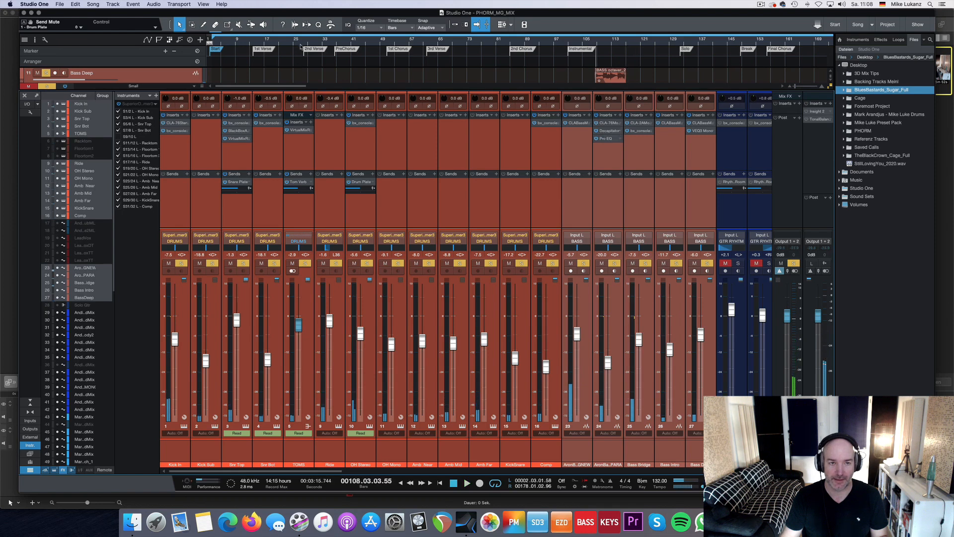
- Play the soloed drums and basses from bar 26, leading into the 2nd Verse
left_click(301, 43)
key("space")
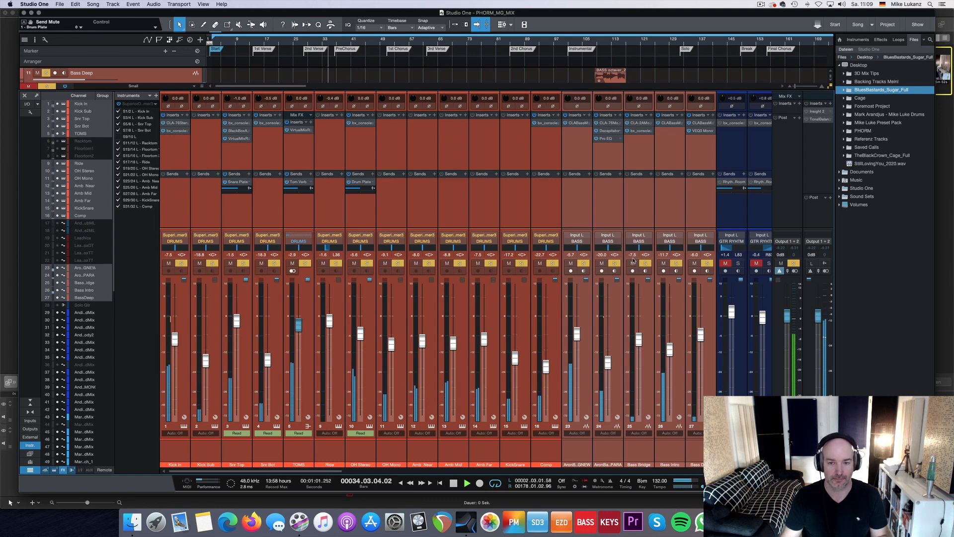
key("space")
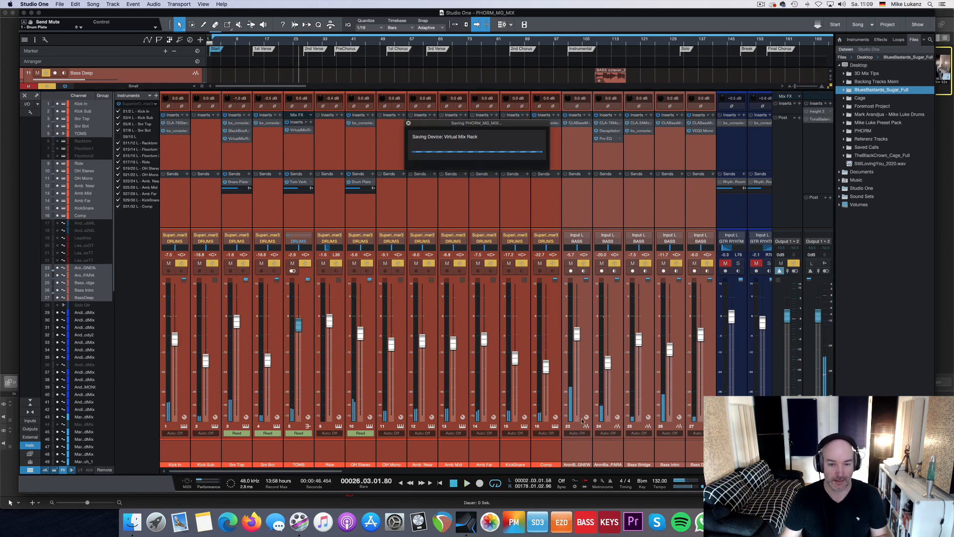
- Bring the guitar channels into view in the mixer, then hide it and show the bass and guitar tracks in the arrangement
left_click(465, 474)
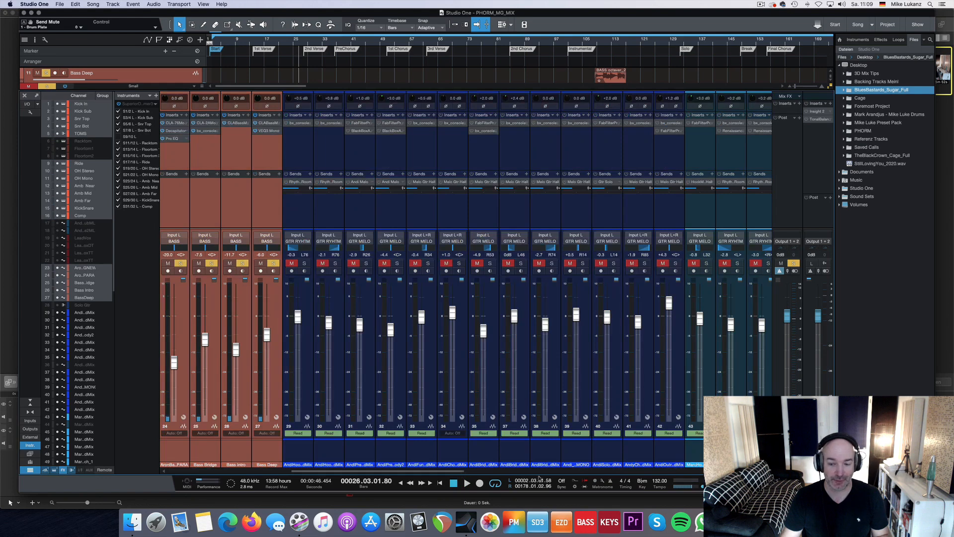
key("F3")
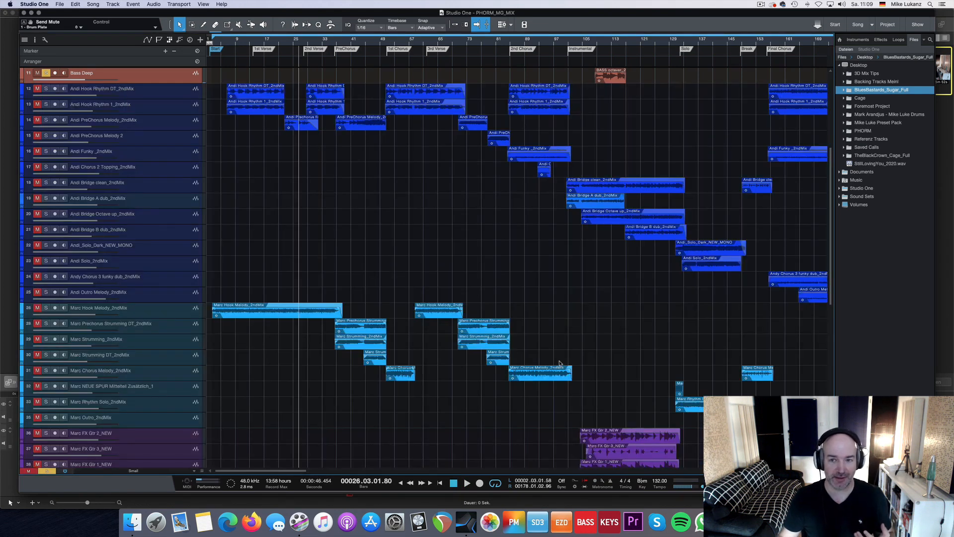
scroll(830, 235, "up", 5)
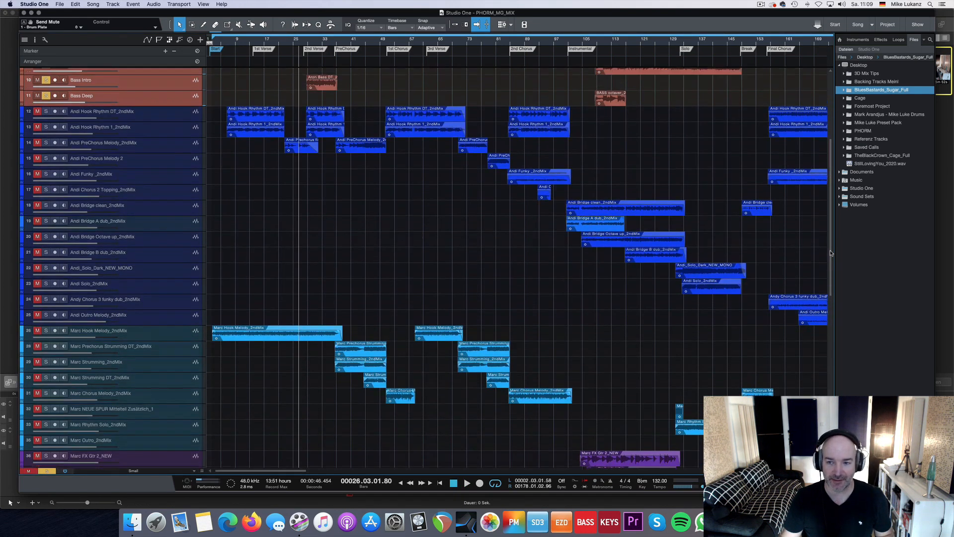
scroll(830, 235, "down", 1)
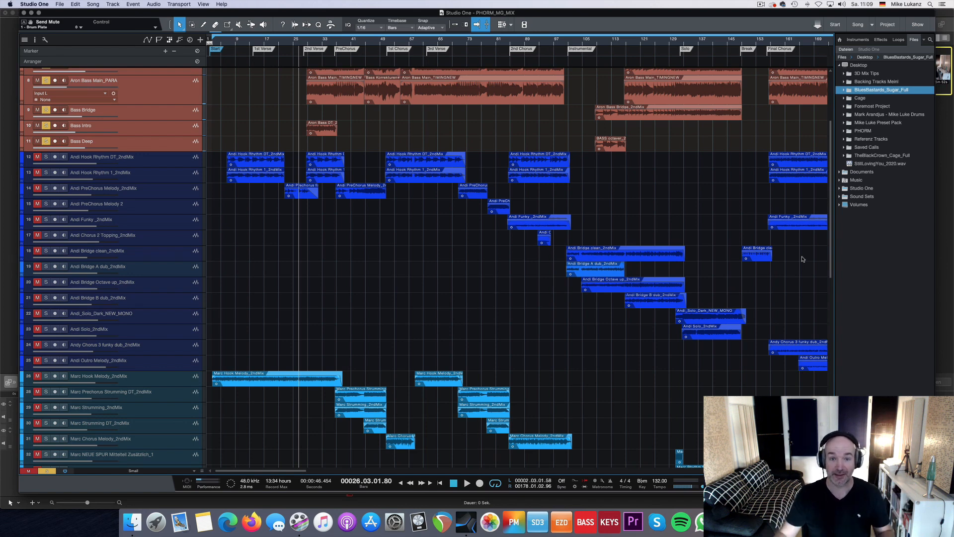
- Indicate the song stretch from the Start marker to bar 100, return to bar 7, and select both Hook Rhythm guitar tracks
left_click(568, 42)
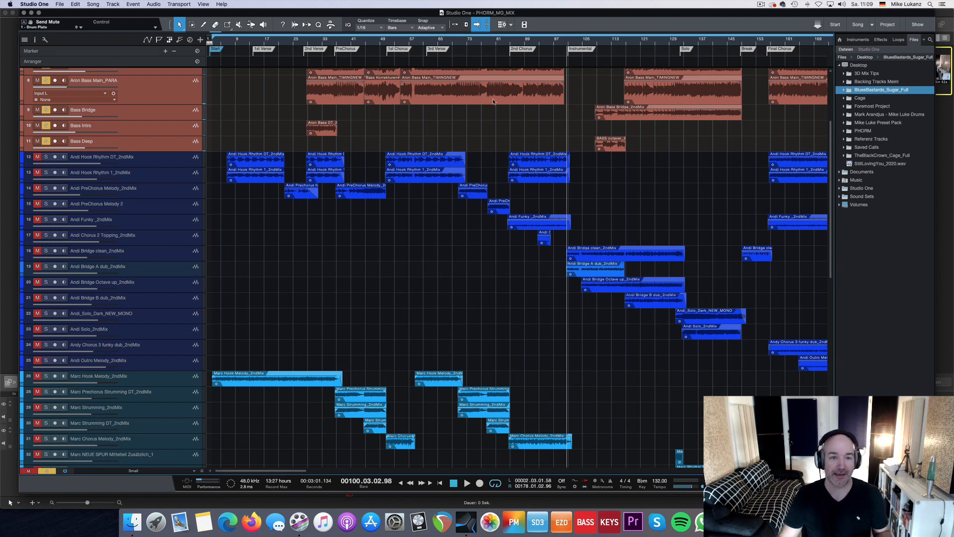
left_click(218, 48)
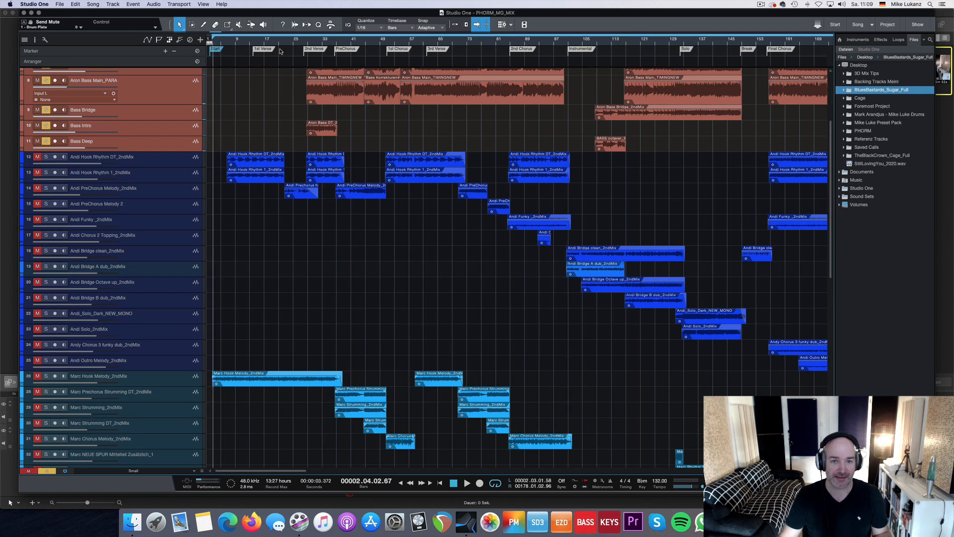
left_click(566, 39)
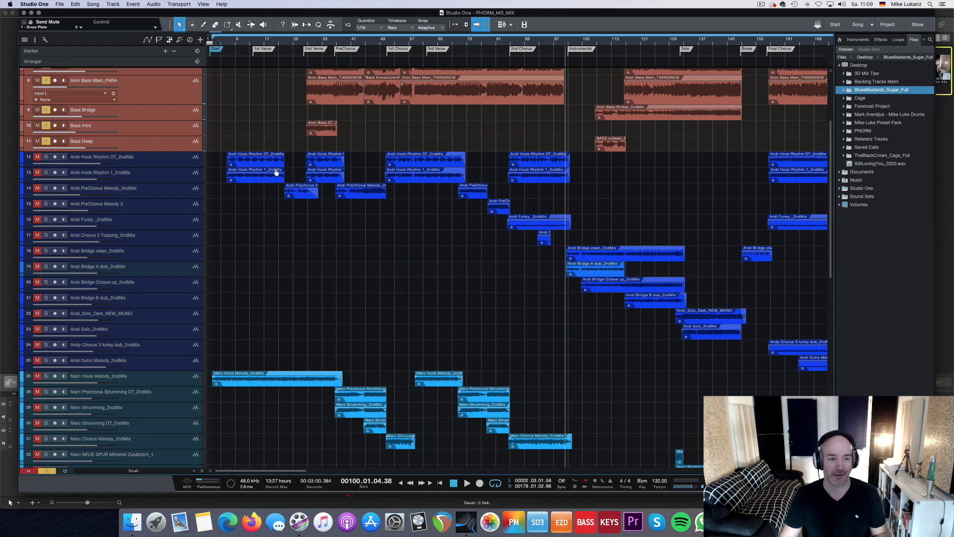
left_click(230, 42)
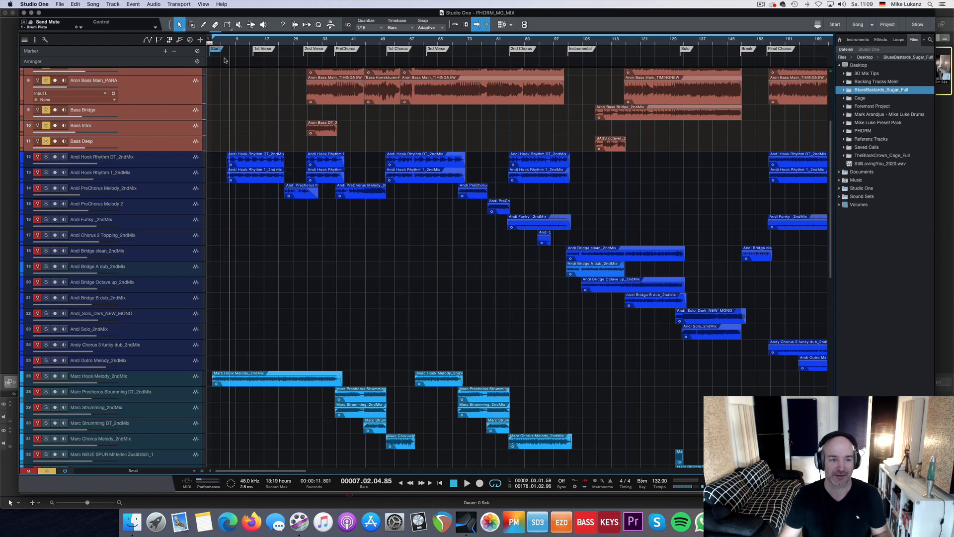
left_click(167, 161)
left_click(161, 180, "shift")
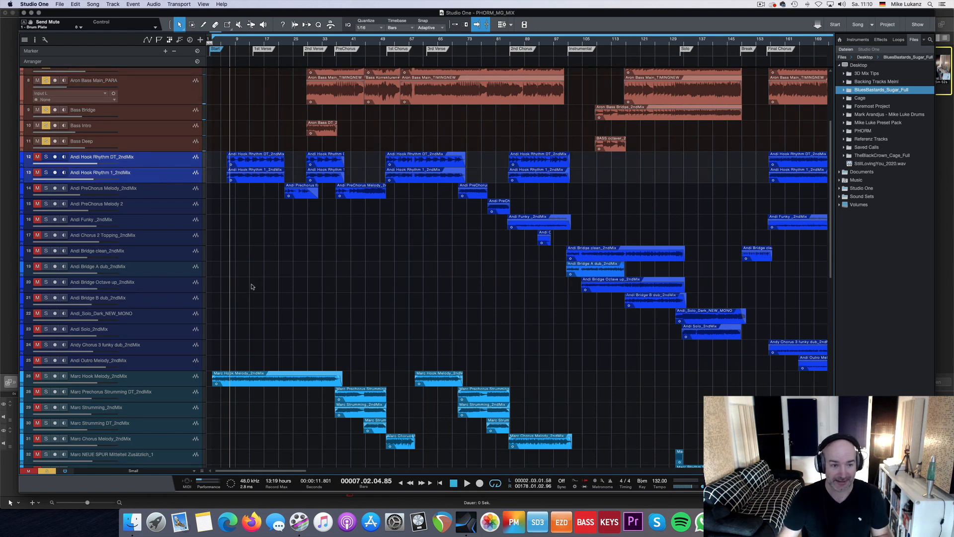
- Solo the Hook Melody_2ndMix guitar track and play from bar 3, briefly checking its channel in the mixer
left_click(168, 380)
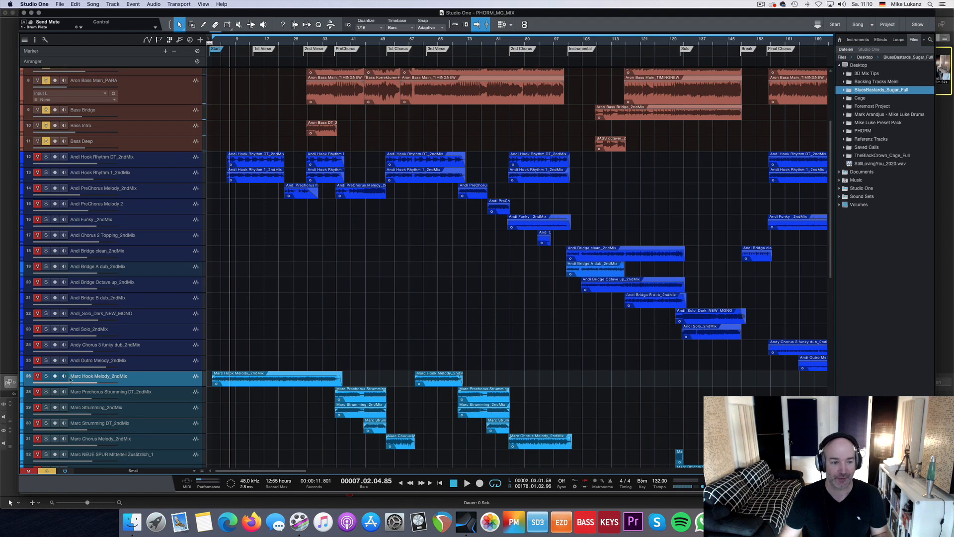
left_click(46, 377)
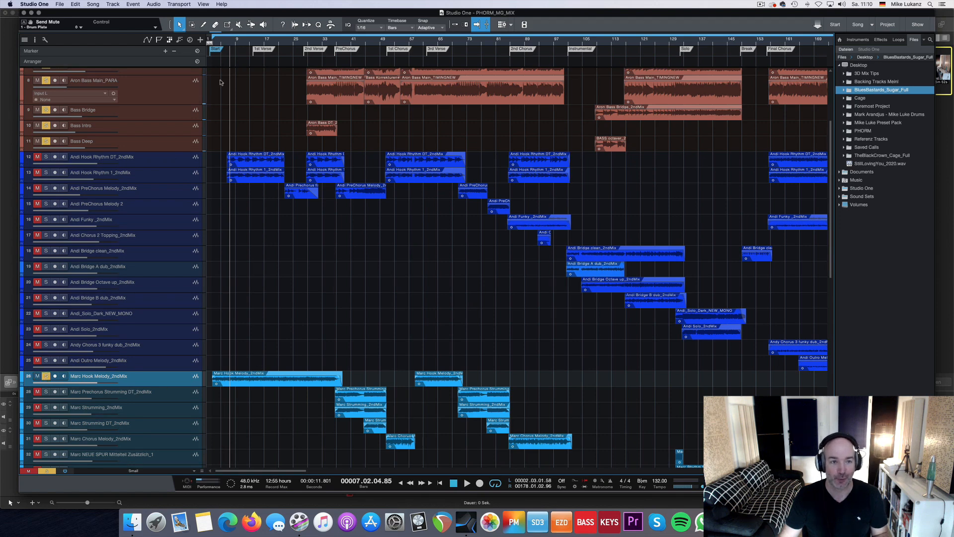
left_click(215, 44)
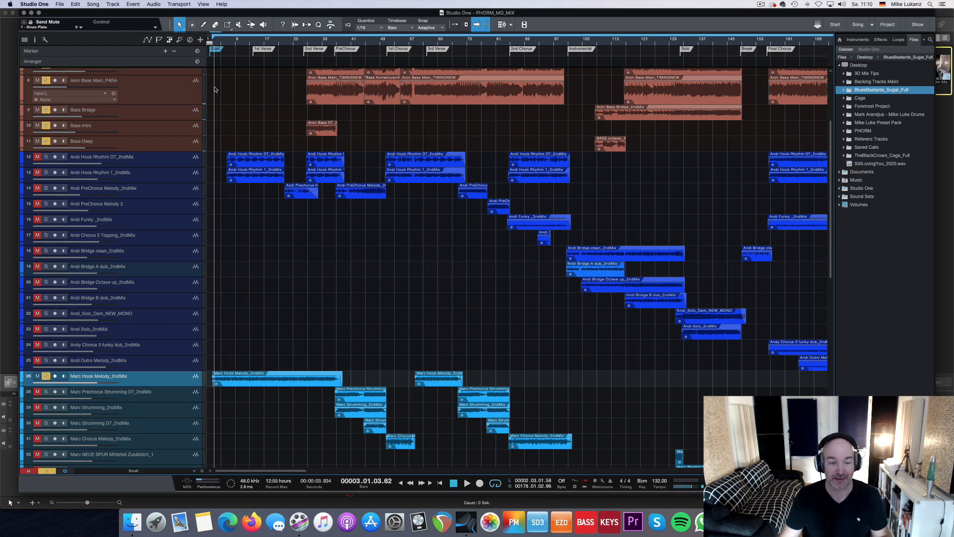
key("space")
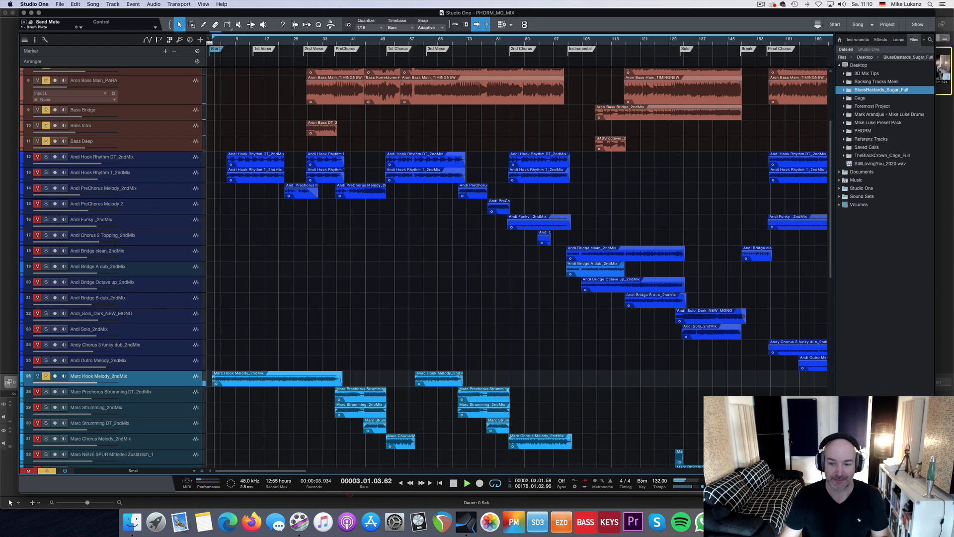
key("F3")
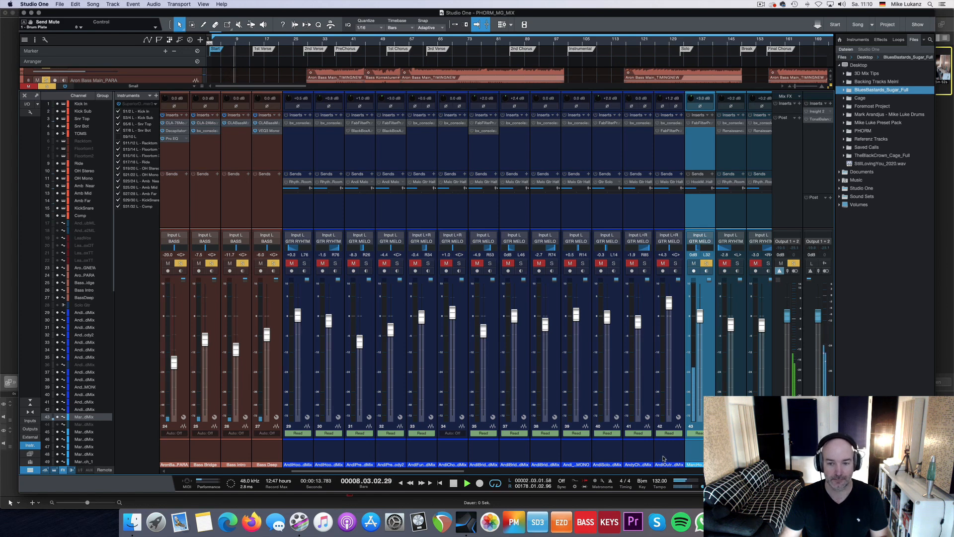
key("F3")
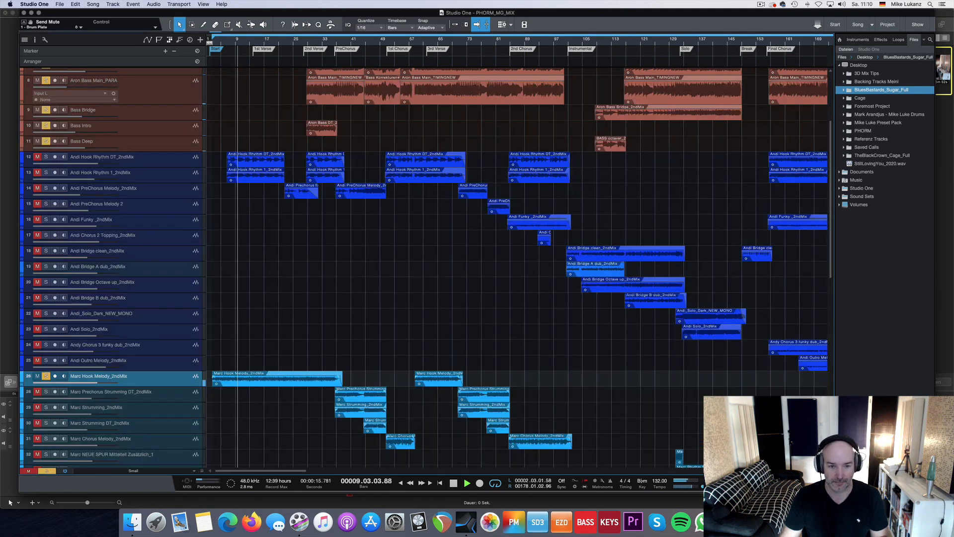
key("space")
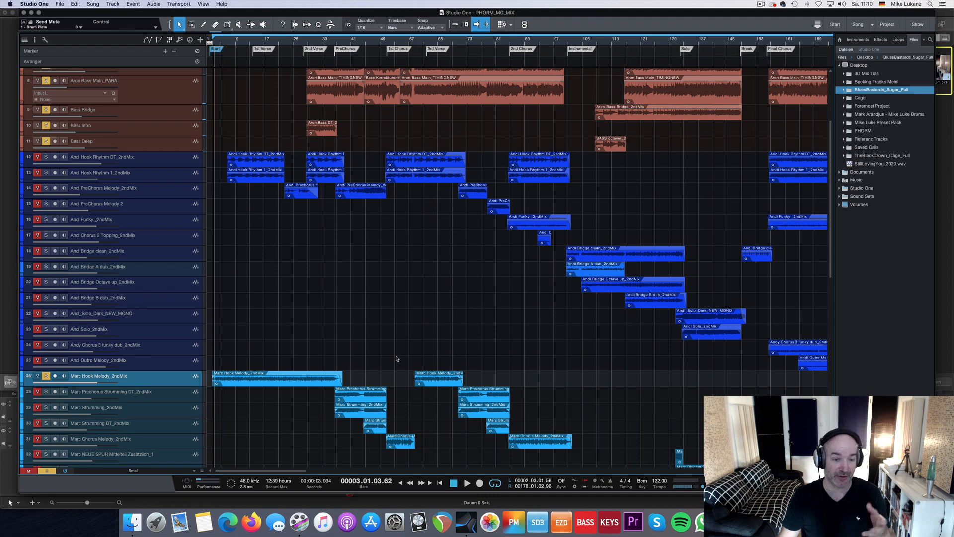
- Play the soloed Hook Melody guitar with drums and bass from bar 58, just before the 3rd Verse
left_click(415, 43)
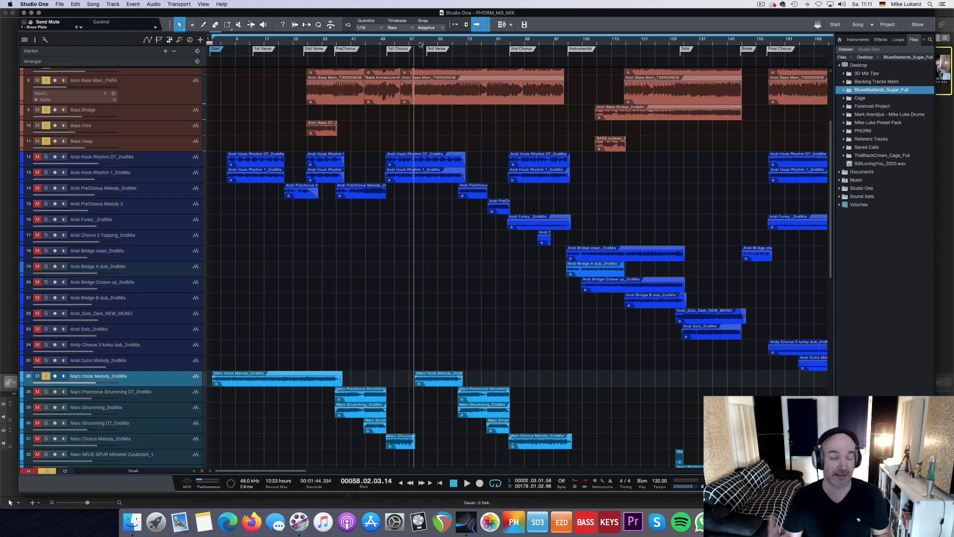
key("space")
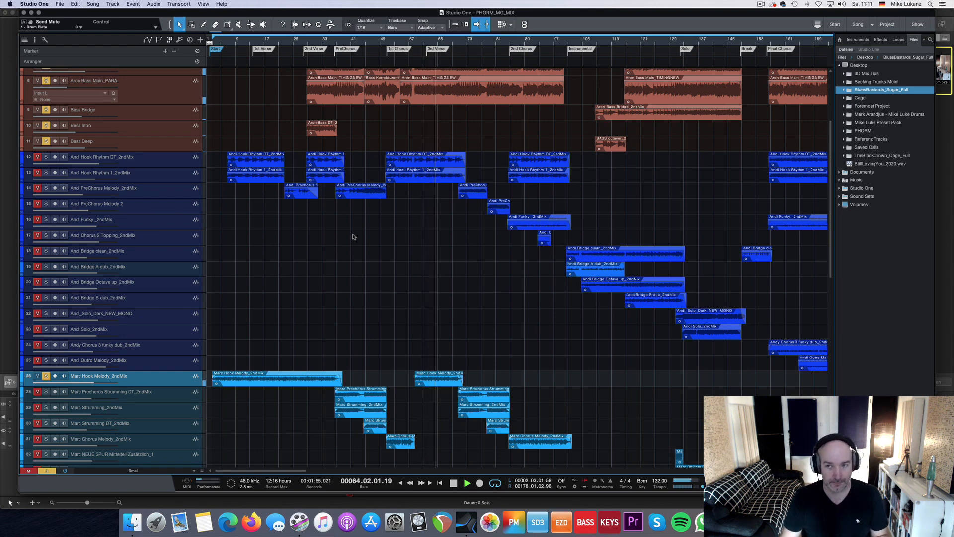
key("space")
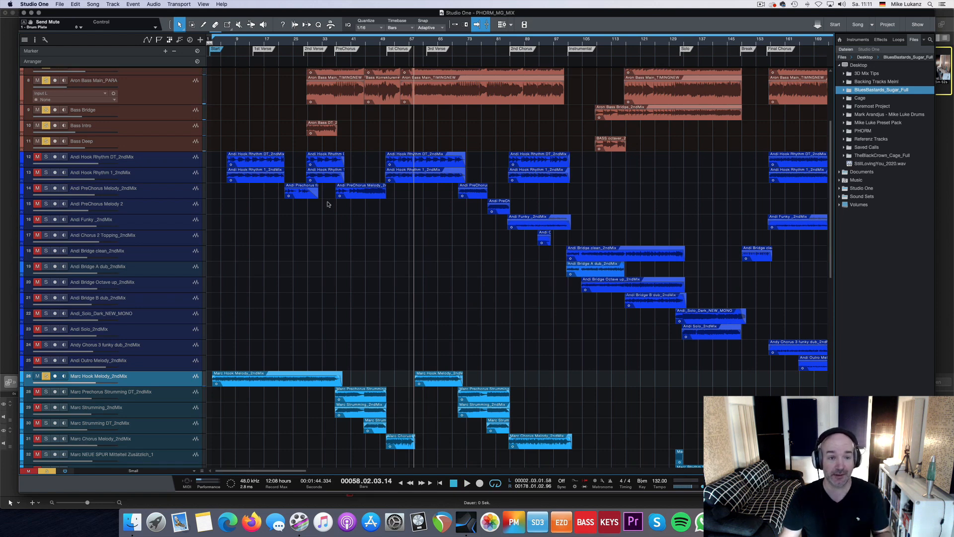
- Set playback to bar 6 and solo the Hook Rhythm DT_2ndMix and Hook Rhythm 1_2ndMix guitar tracks
left_click(224, 43)
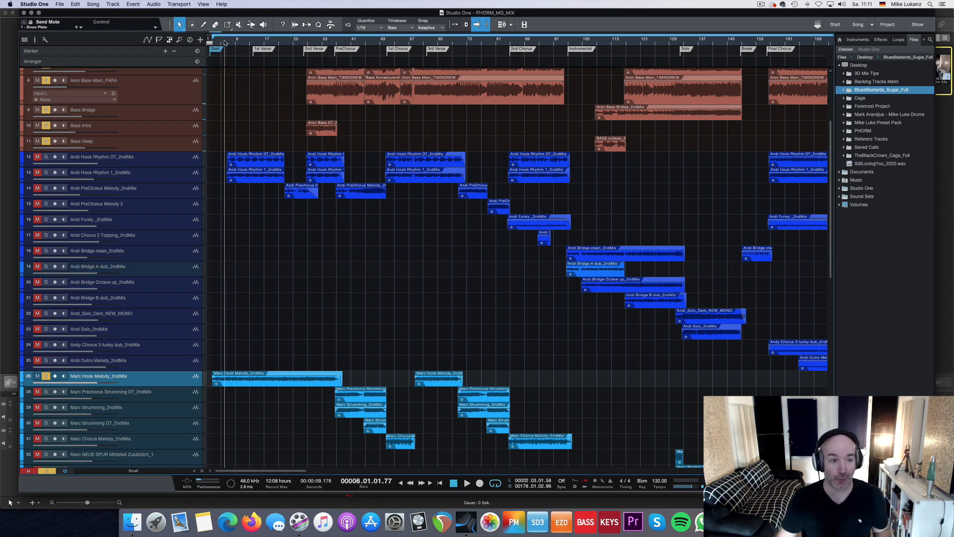
left_click(155, 159)
left_click(156, 174, "shift")
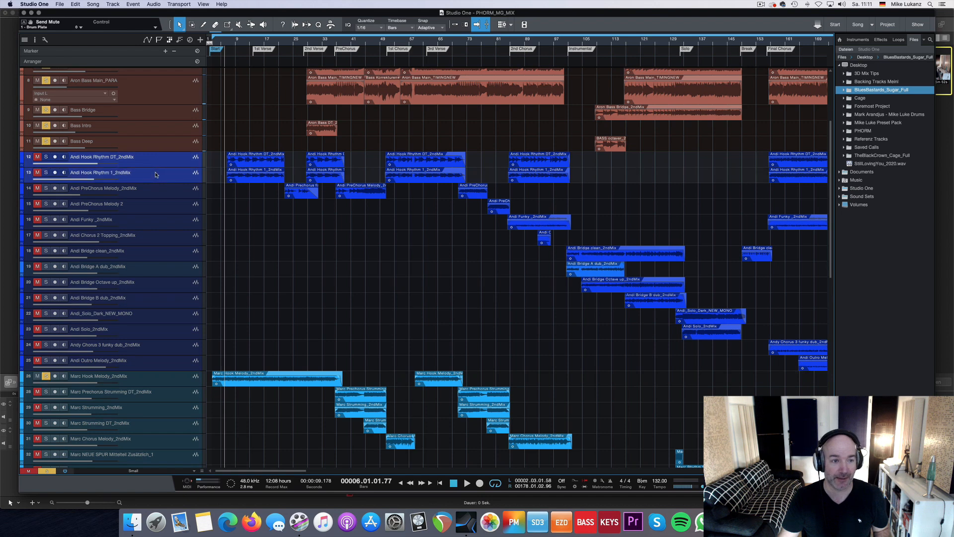
key("s")
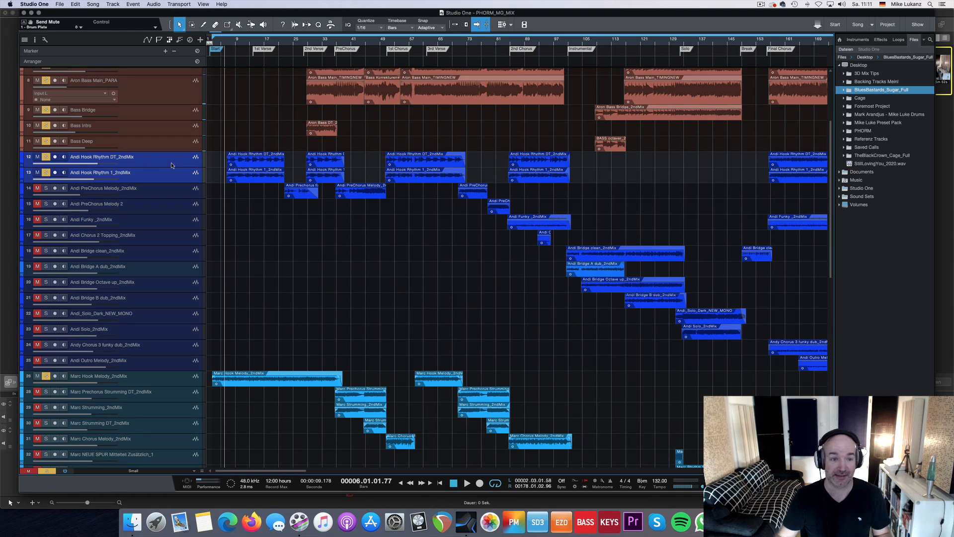
- Set playback to bar 2 near the Start marker and play the soloed Hook Melody and Hook Rhythm guitars together
left_click(215, 44)
left_click(211, 45)
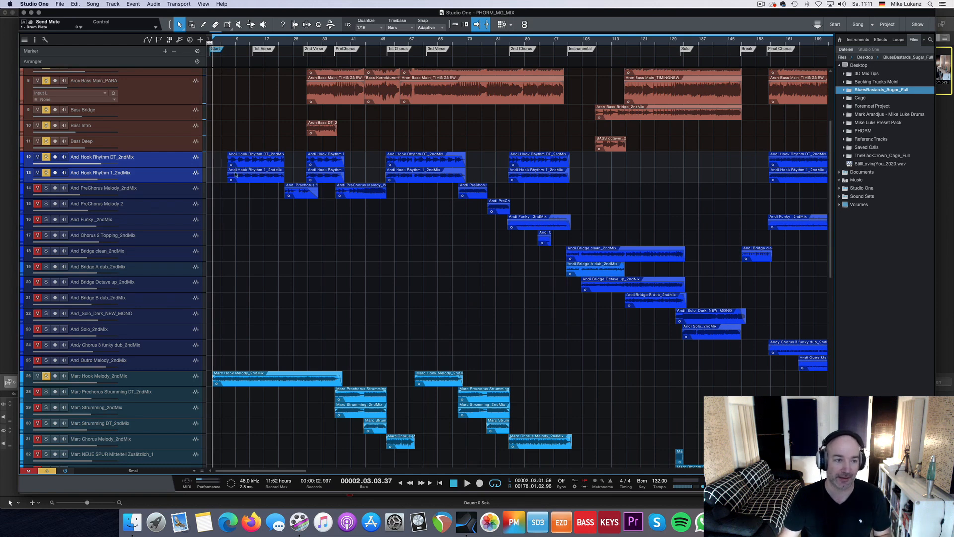
key("space")
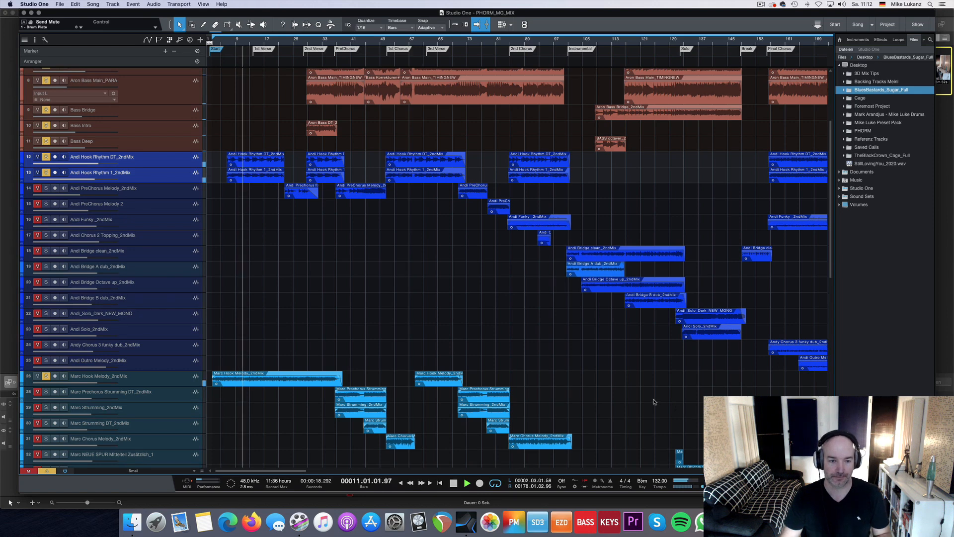
key("space")
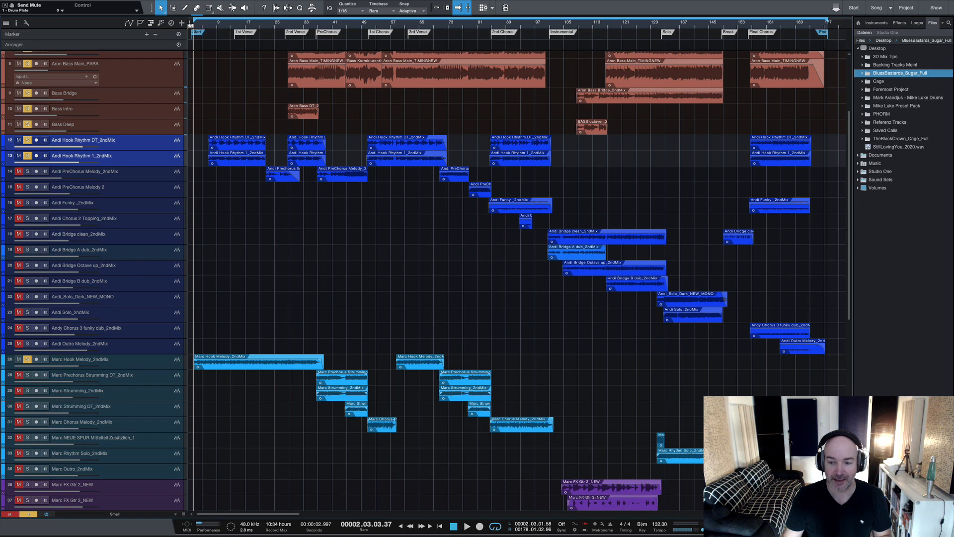
- Show the mixer and select both Hook Rhythm guitar channels, DT_2ndMix and 1_2ndMix
left_click(916, 526)
left_click_drag(473, 514, 468, 515)
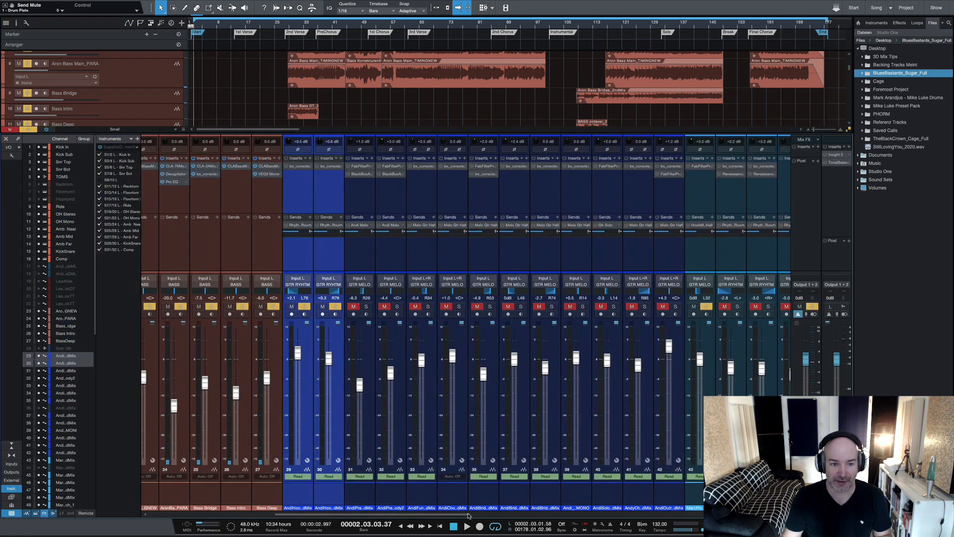
left_click(311, 494)
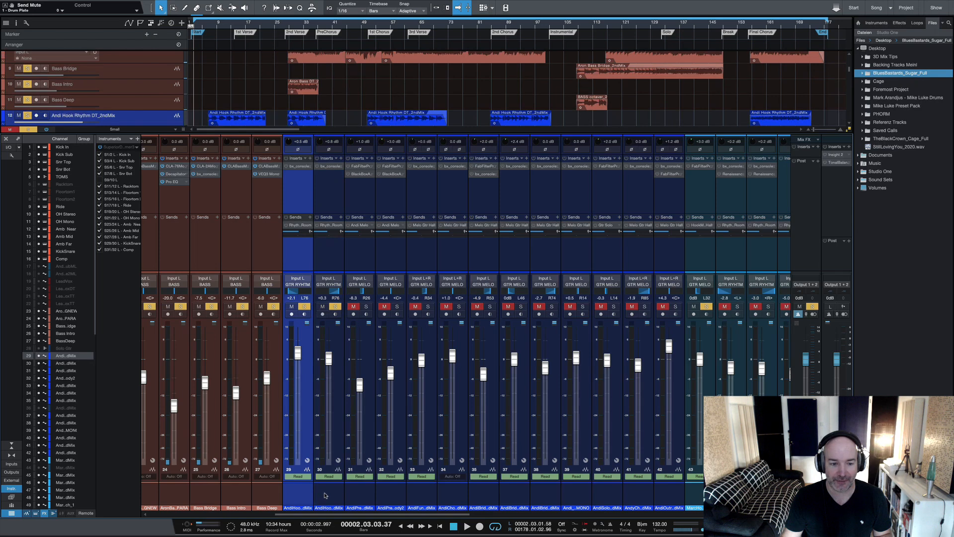
left_click(326, 495, "ctrl")
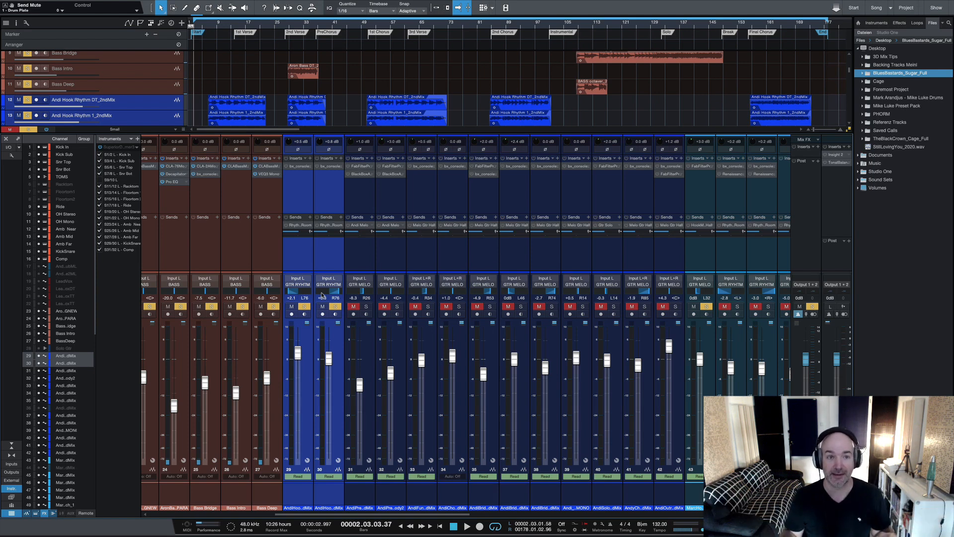
- Play the guitars briefly, select the Hook Melody_2ndMix channel in the mixer and open its FabFilter Pro-Q 3 insert
key("space")
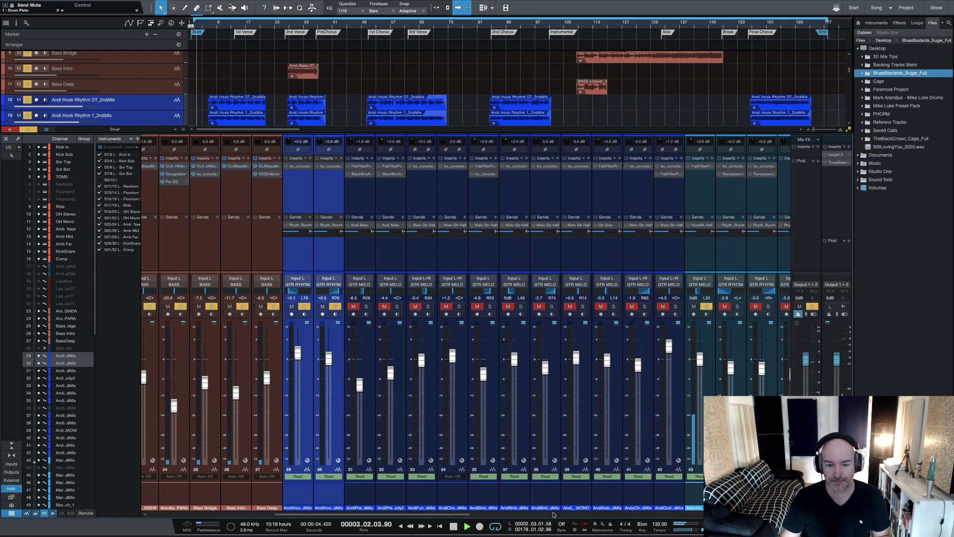
left_click_drag(470, 515, 525, 514)
key("space")
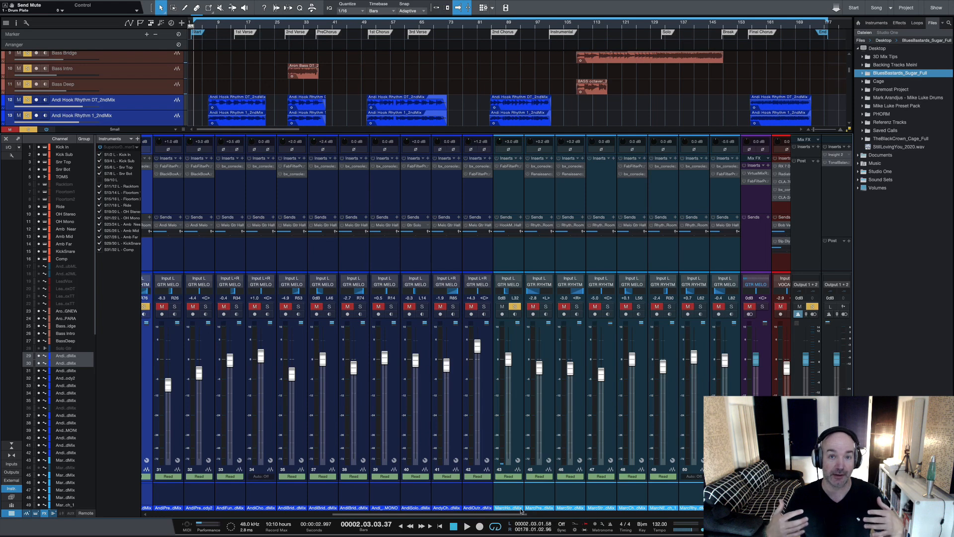
left_click(516, 497)
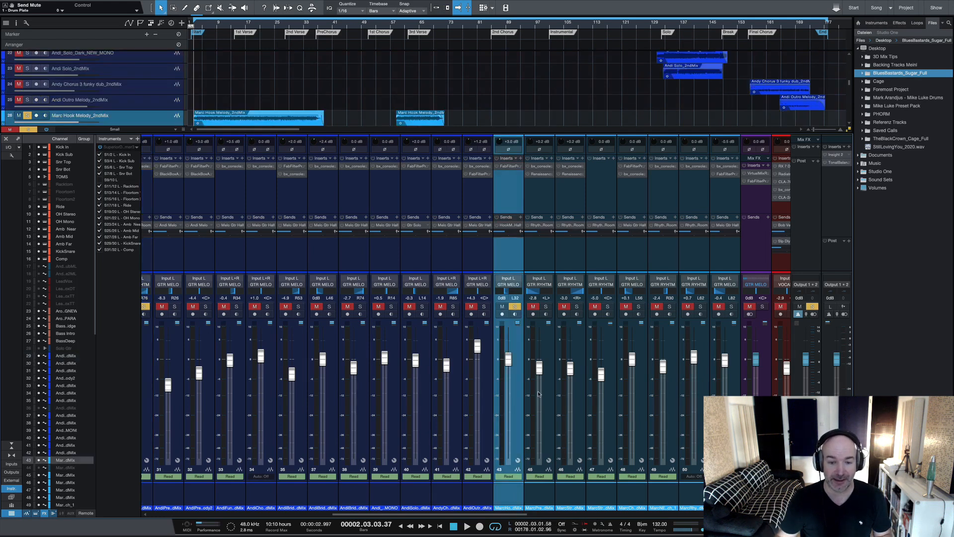
left_click(507, 167)
left_click_drag(502, 174, 470, 147)
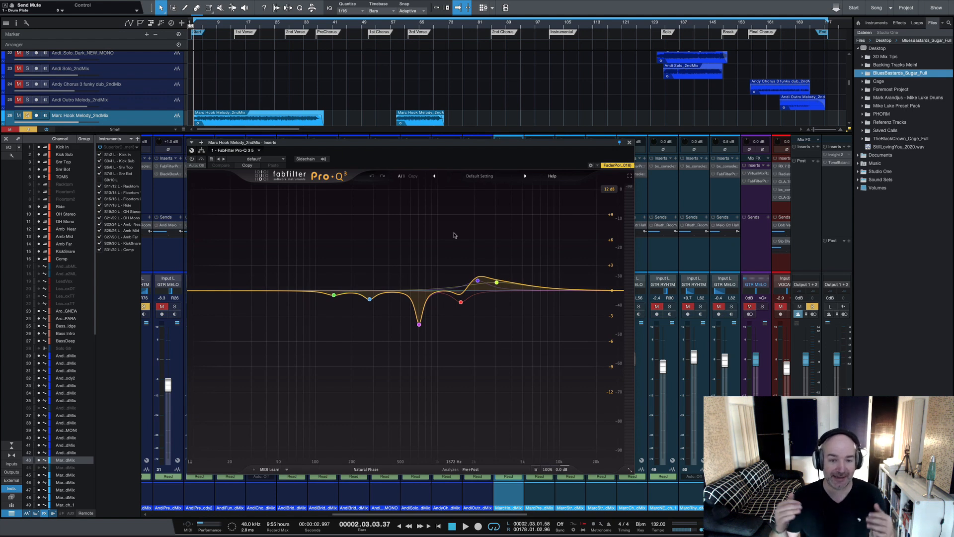
- Compare the Hook Melody guitar with the Pro-Q 3 bypassed and active during playback from bar 2
mouse_move(462, 318)
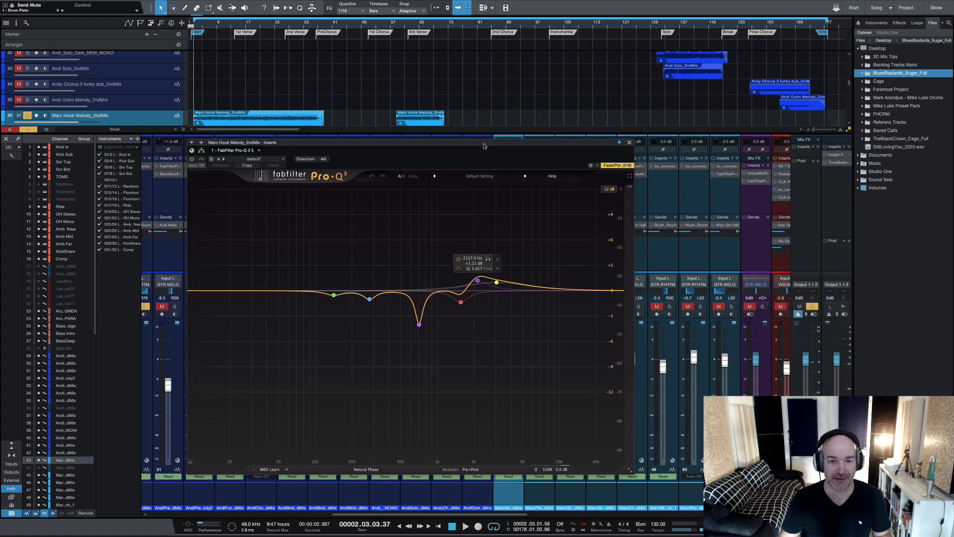
left_click_drag(485, 145, 497, 142)
key("space")
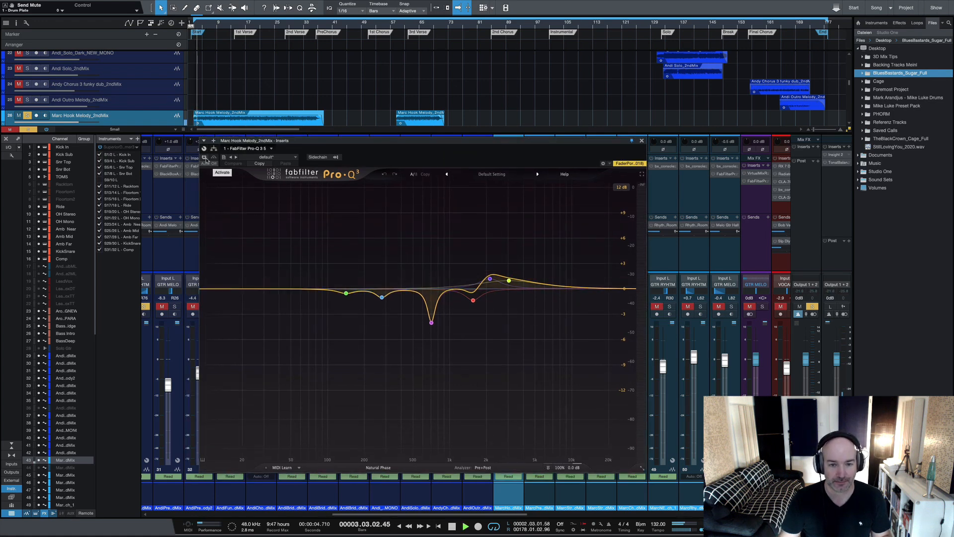
left_click(204, 158)
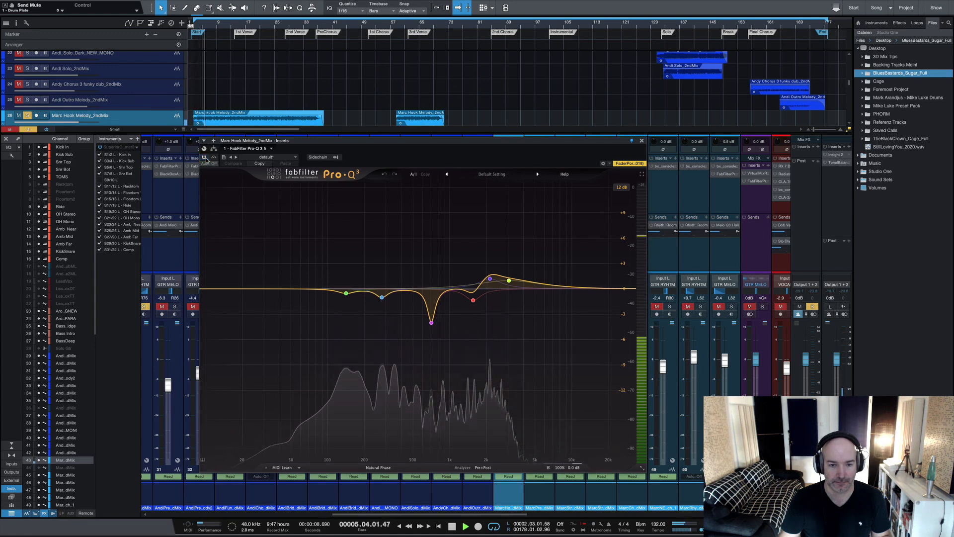
left_click(205, 157)
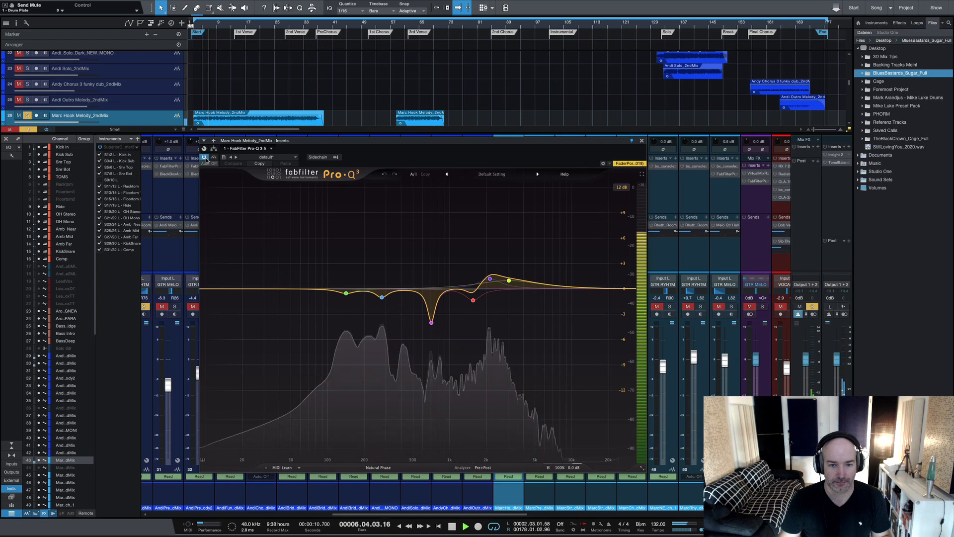
key("space")
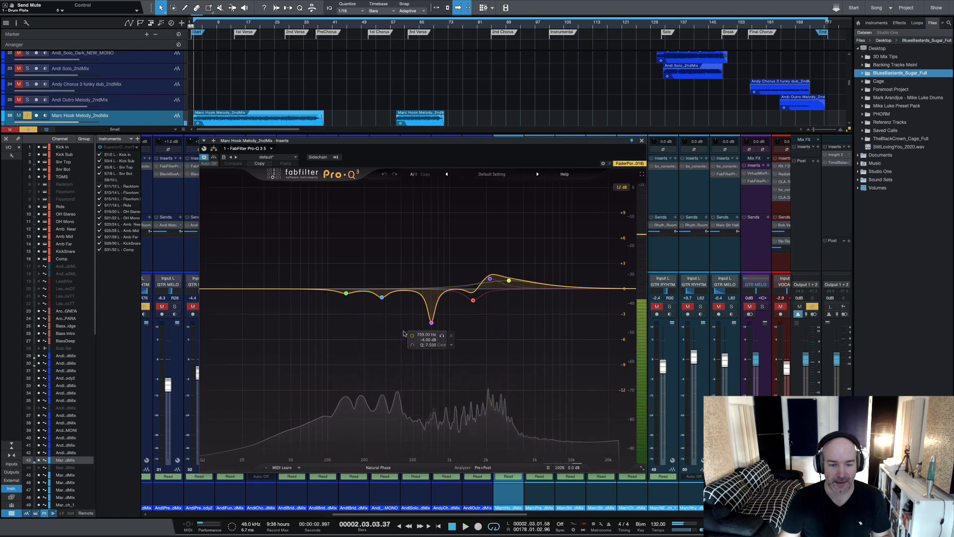
- Select the narrow cut band at 709 Hz in the Pro-Q 3 and audition its frequency range in isolation during playback
left_click(432, 324)
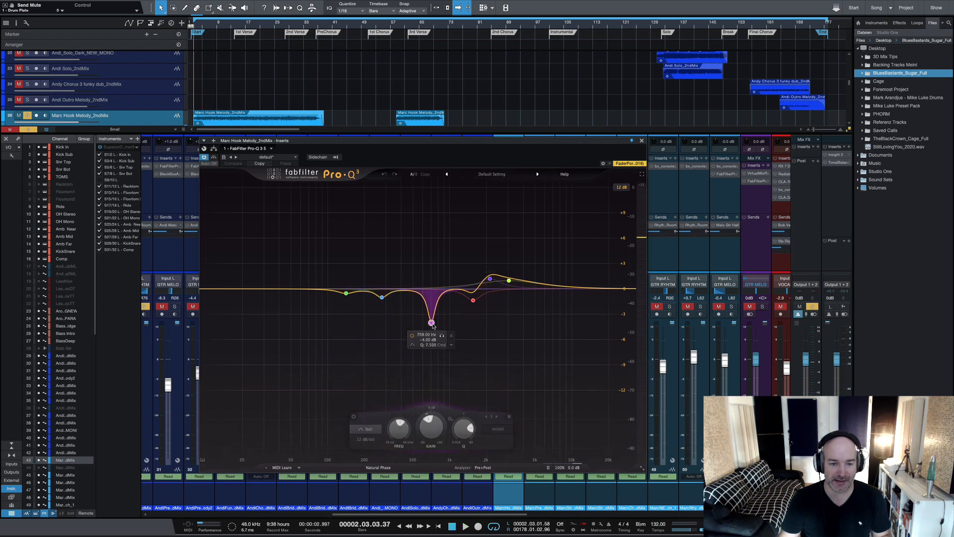
left_click_drag(558, 145, 624, 131)
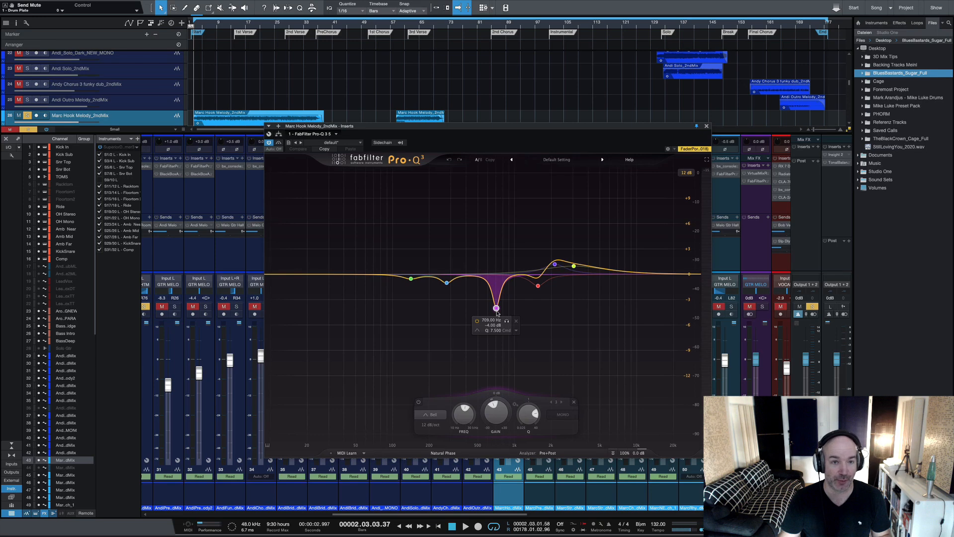
key("space")
left_click(507, 322)
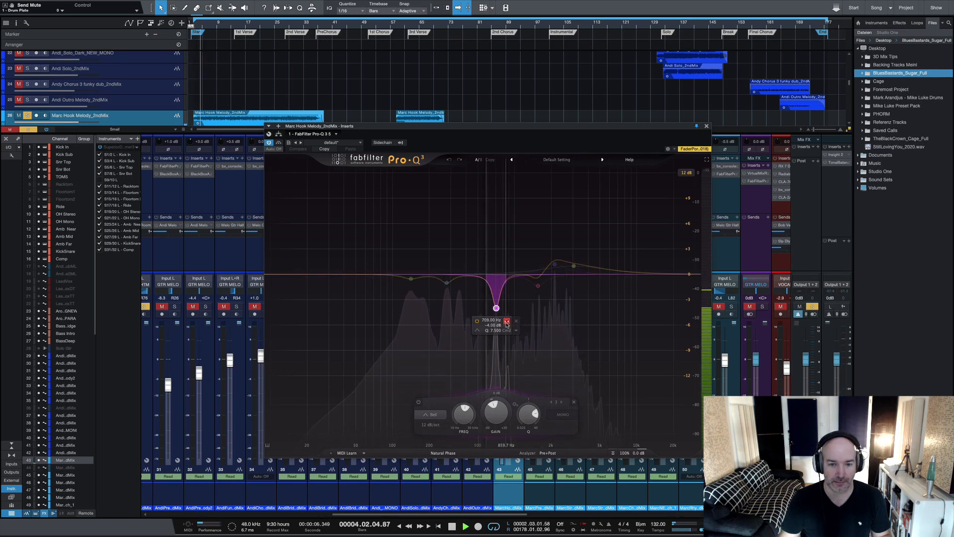
key("space")
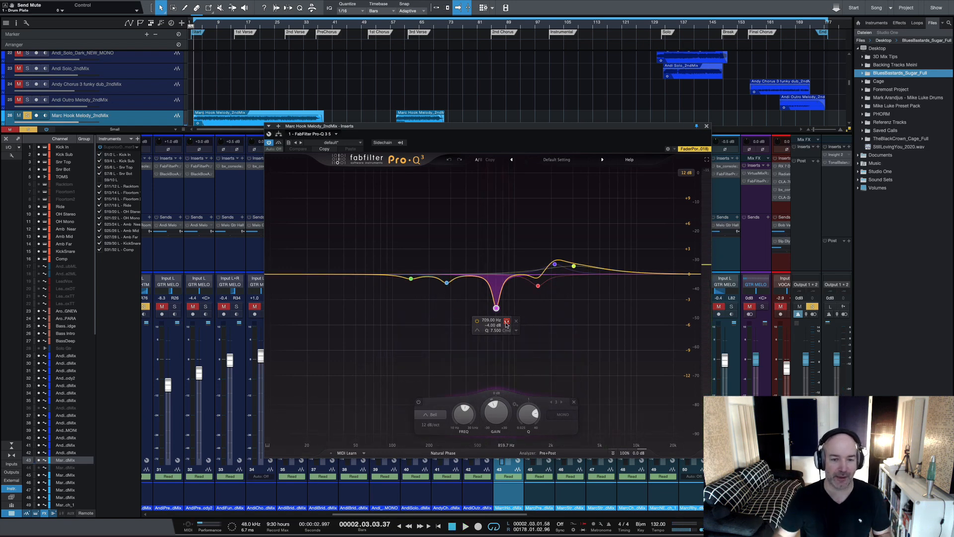
- Try boosting the 709 Hz band to about +8.11 dB and audition it in isolation during playback
mouse_move(493, 420)
left_click_drag(493, 420, 503, 356)
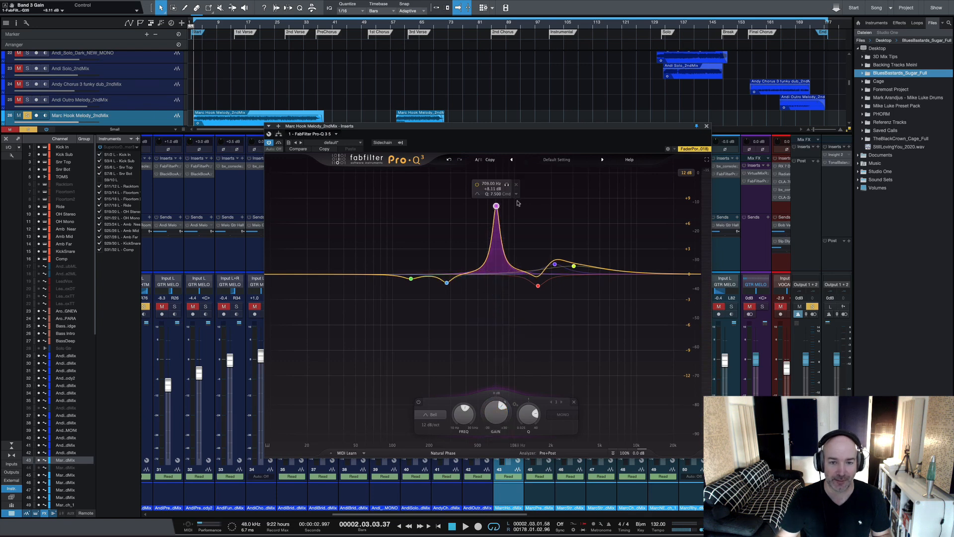
left_click(507, 185)
key("space")
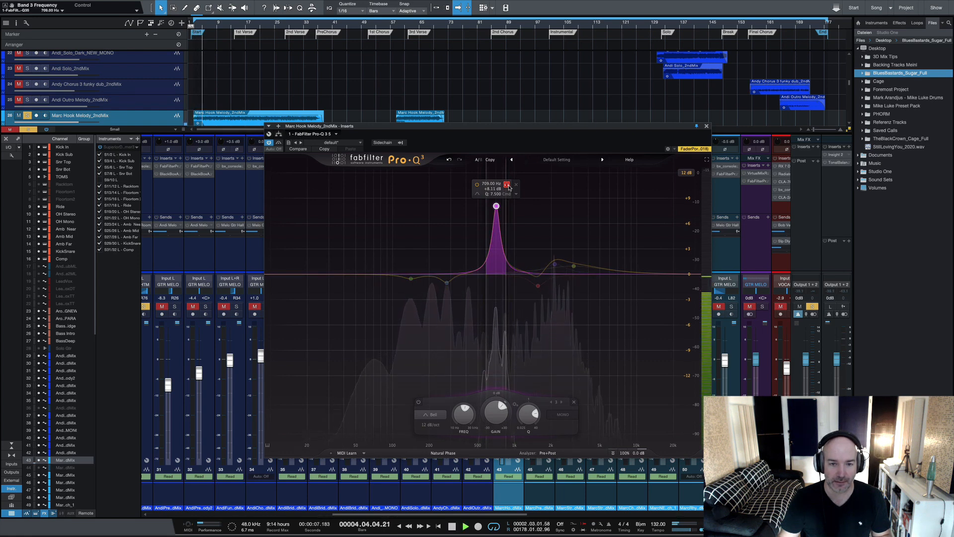
left_click(508, 186)
key("space")
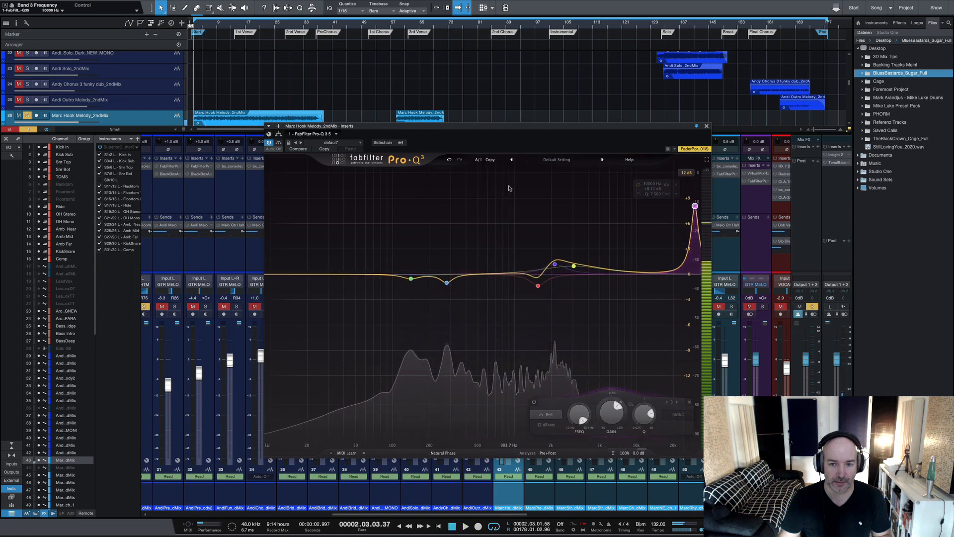
- Undo the band's frequency and gain changes, restoring the -4 dB cut at 709 Hz
left_click(447, 162)
left_click_drag(497, 412, 492, 452)
left_click(449, 160)
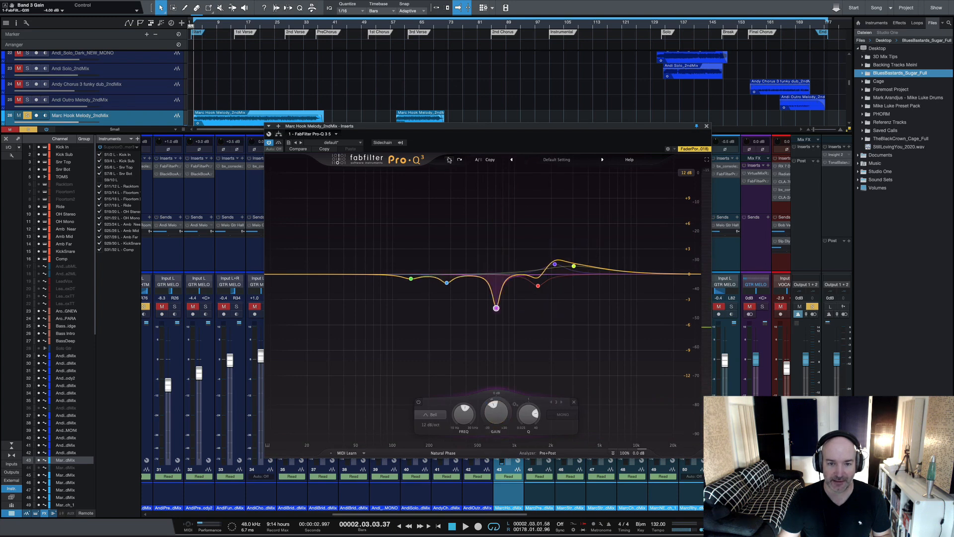
- Close the equalizer and inspect the Clearmountain's Domain reverb with its Start Me Up KR Guitar preset behind the Hook Melody channel's send
left_click(706, 126)
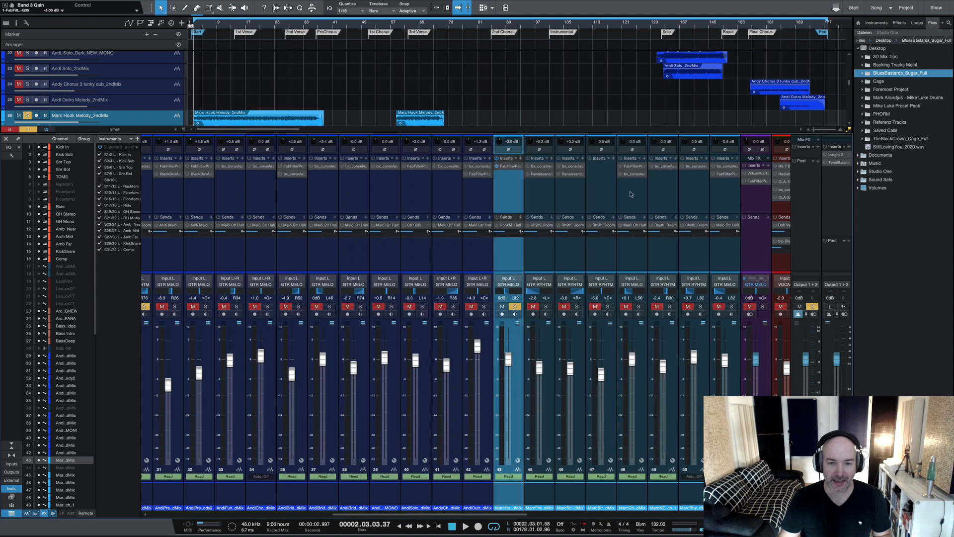
double_click(508, 224)
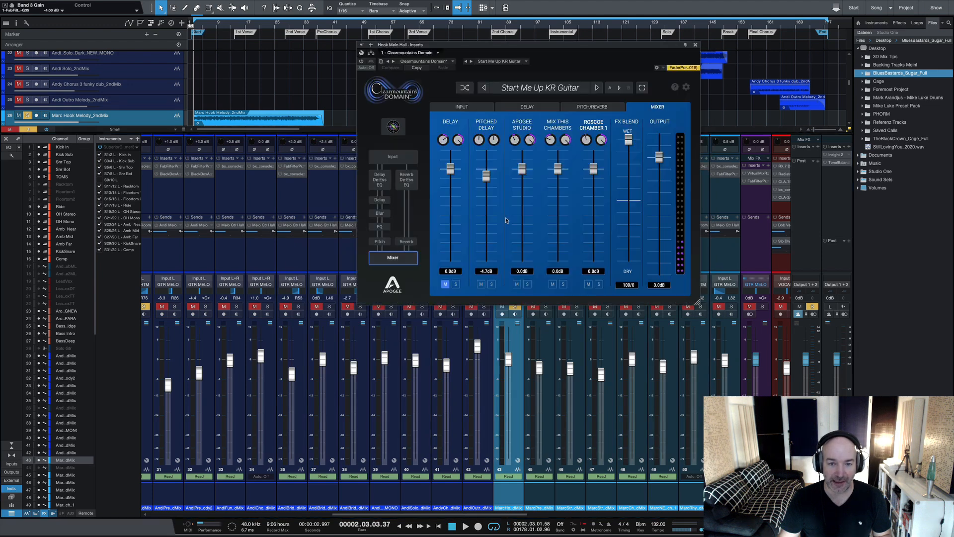
left_click(695, 44)
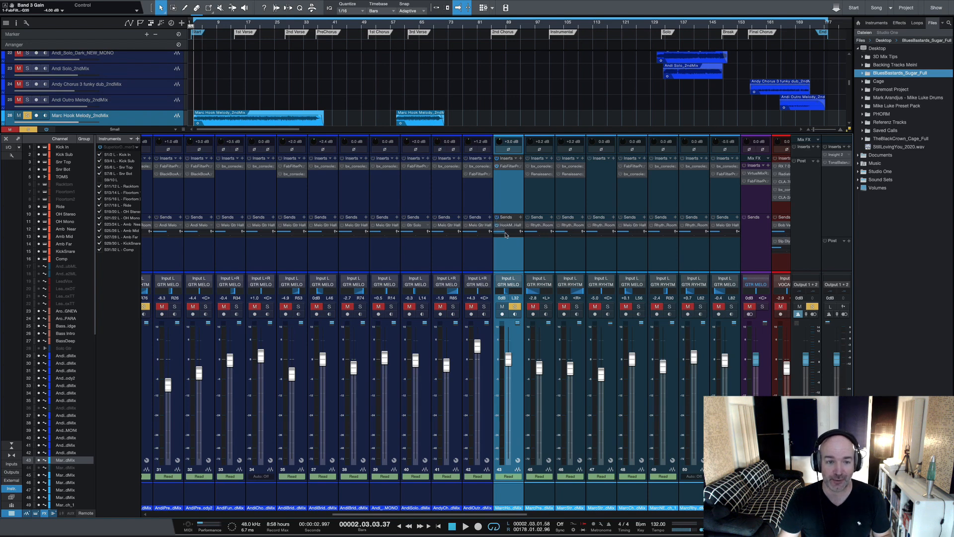
mouse_move(505, 234)
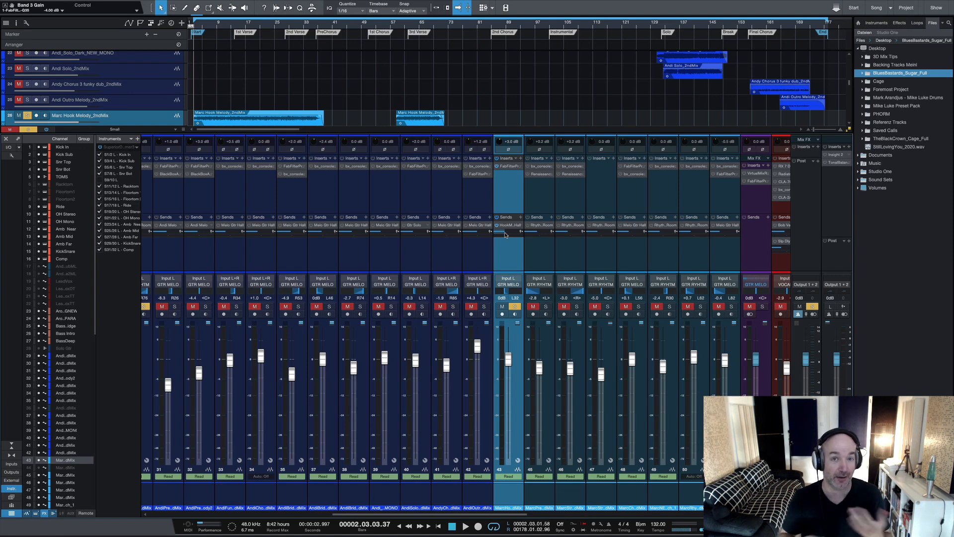
left_click(508, 225)
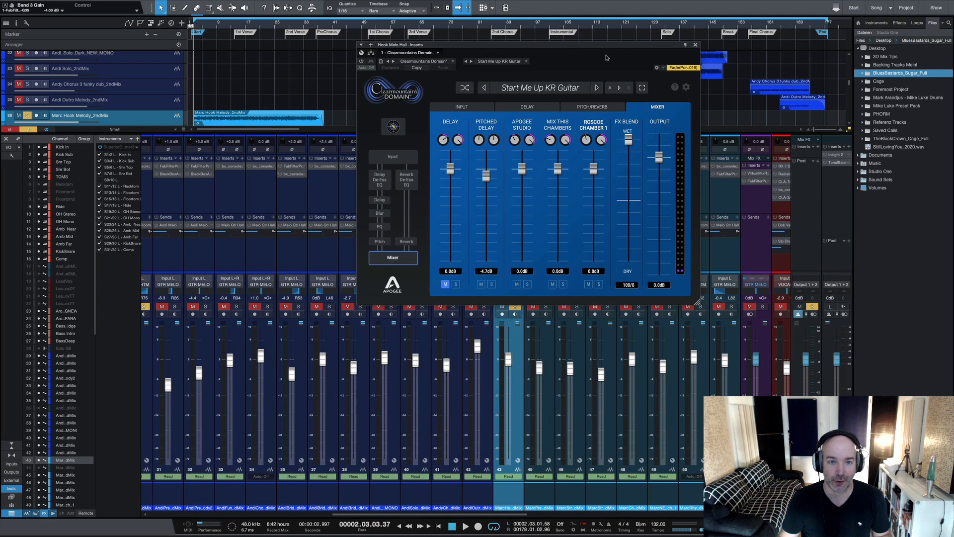
left_click(695, 45)
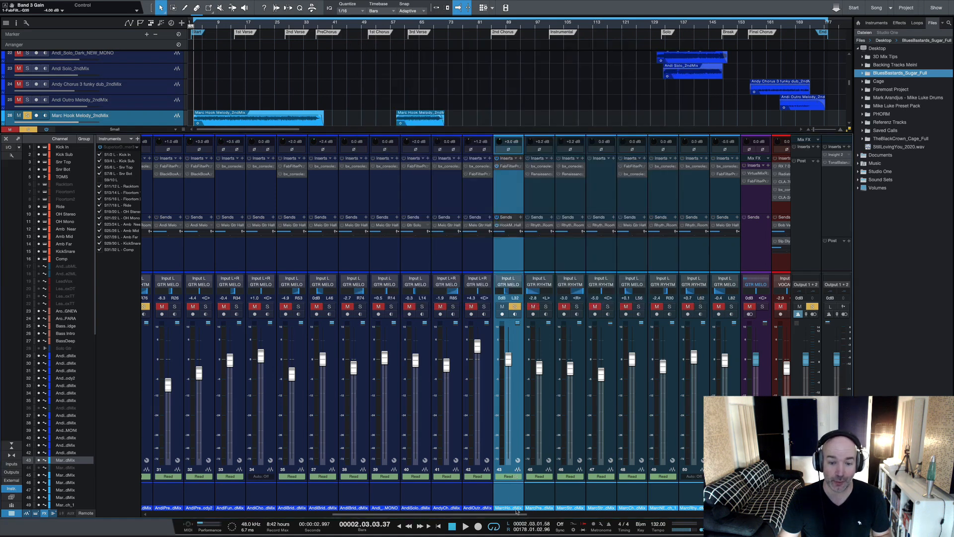
- Reopen the Hook Melo Hall reverb plug-in, play the Hook Melody guitar briefly from bar 2 and close the plug-in
left_click(504, 227)
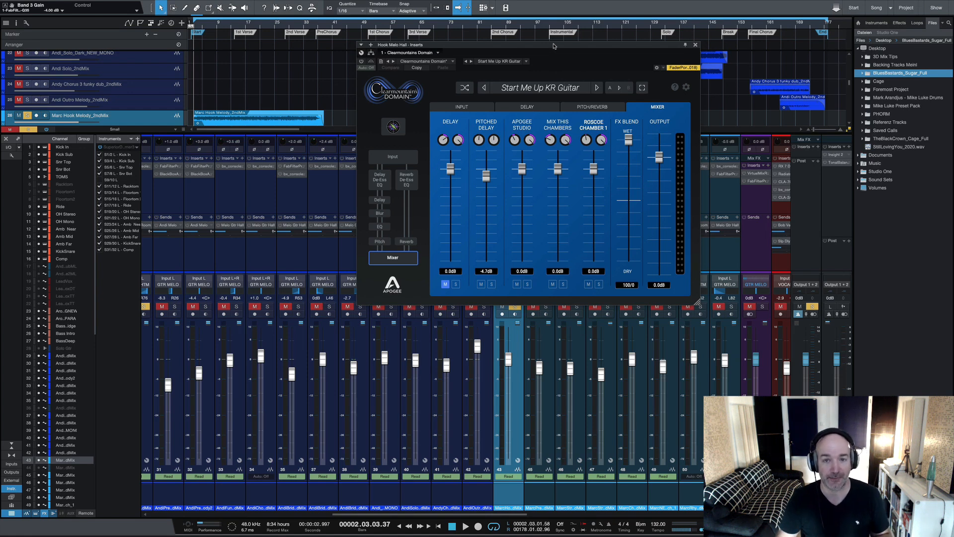
left_click_drag(554, 46, 460, 148)
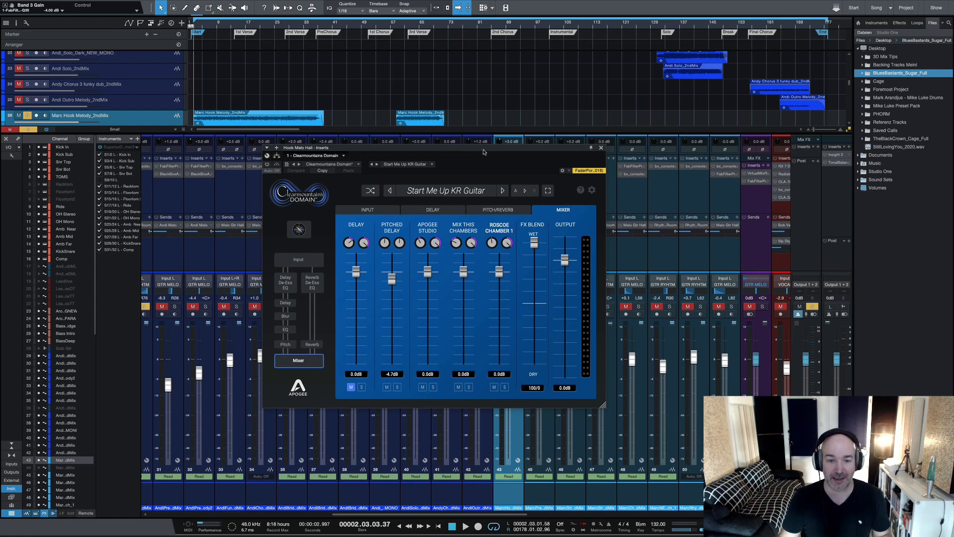
key("space")
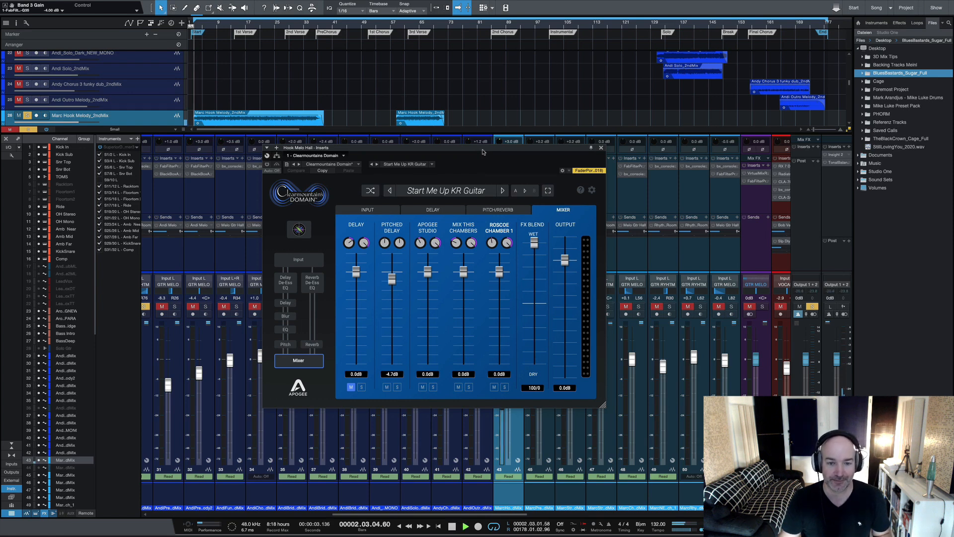
left_click(600, 148)
key("space")
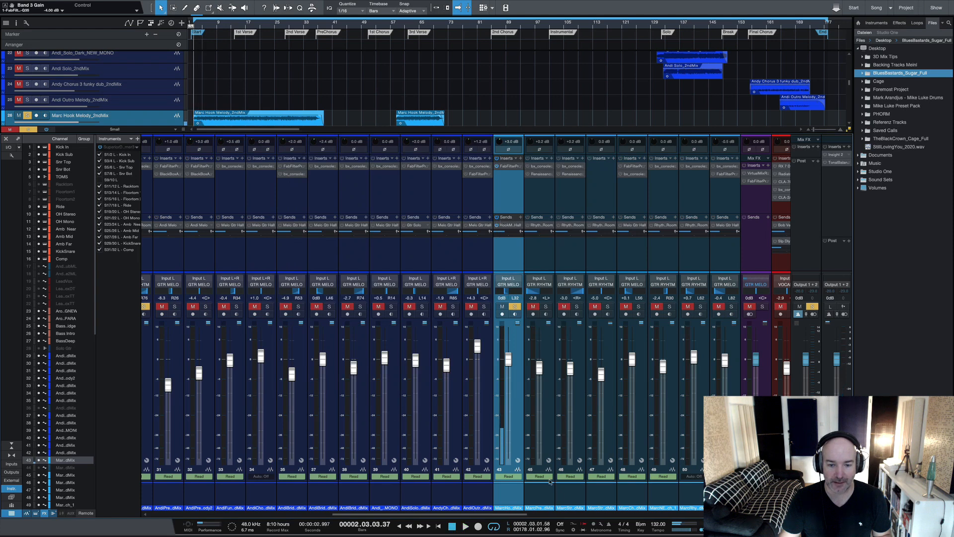
- Select the HookMeloHall effects channel among the green Sub Mix channels in the mixer and play its reverb signal
left_click(552, 515)
left_click(565, 514)
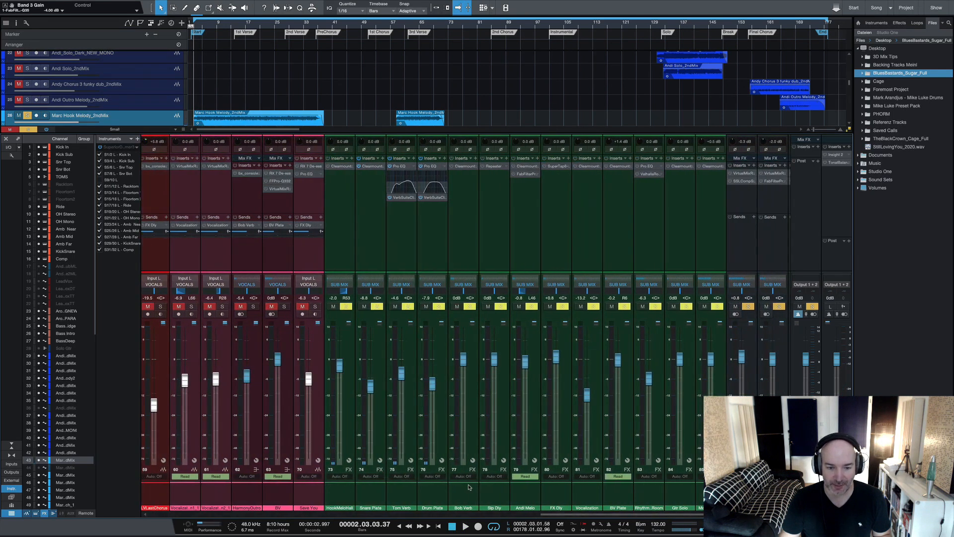
left_click(348, 494)
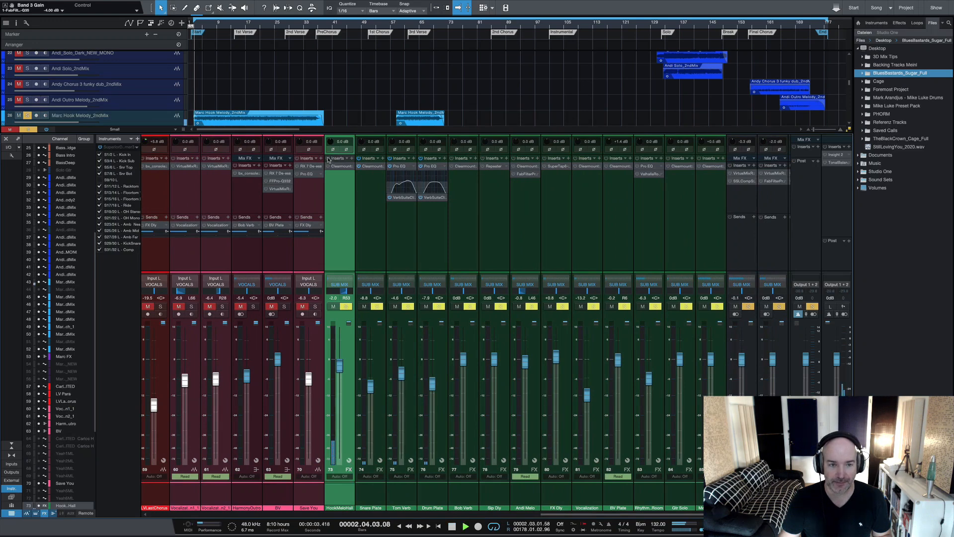
- Open the Clearmountain's Domain reverb on the HookMeloHall effects channel to view its mixer page during playback and close it
left_click(337, 166)
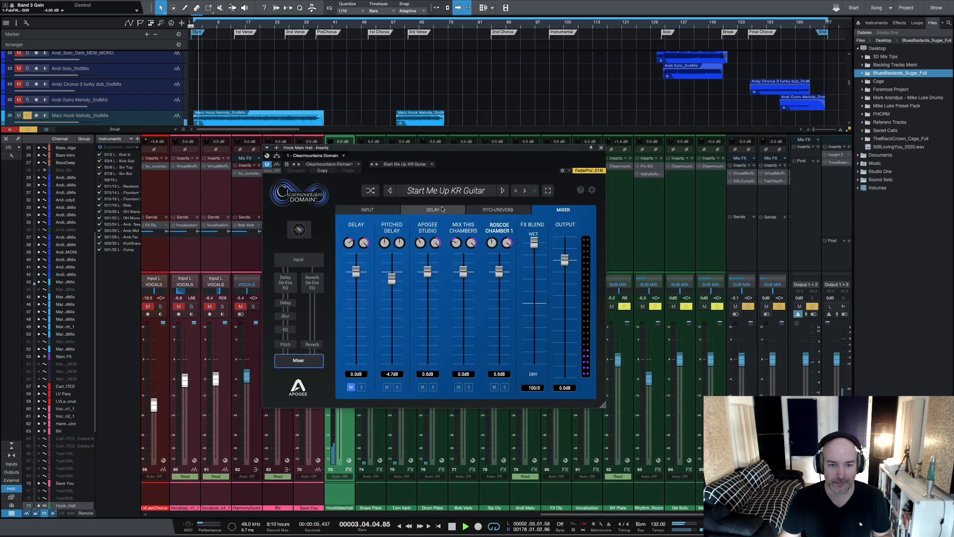
left_click(600, 149)
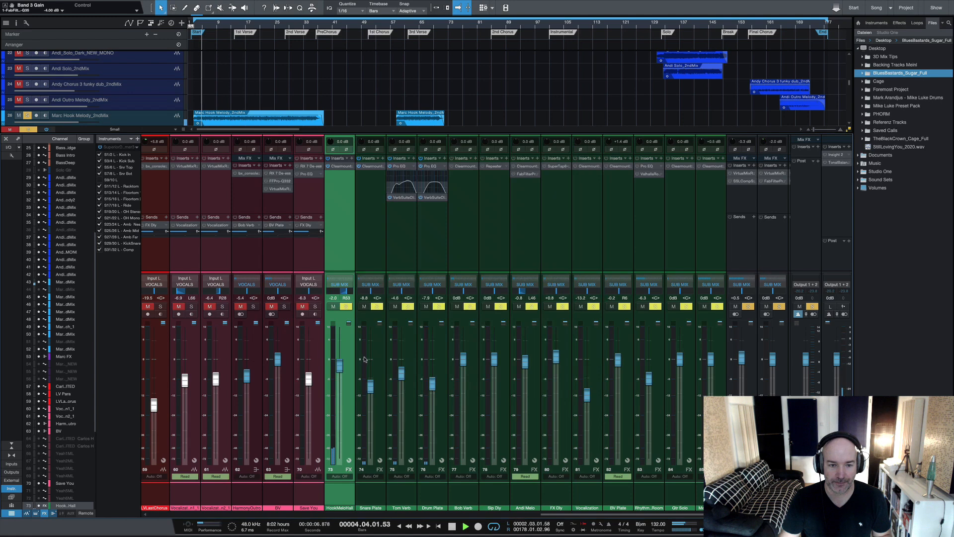
- Replay the Marc Hook Melody guitar from bar 2, bypassing and re-enabling its HookMeloHall send to compare dry and wet sound, and stop playback
left_click(527, 515)
left_click_drag(526, 516, 521, 517)
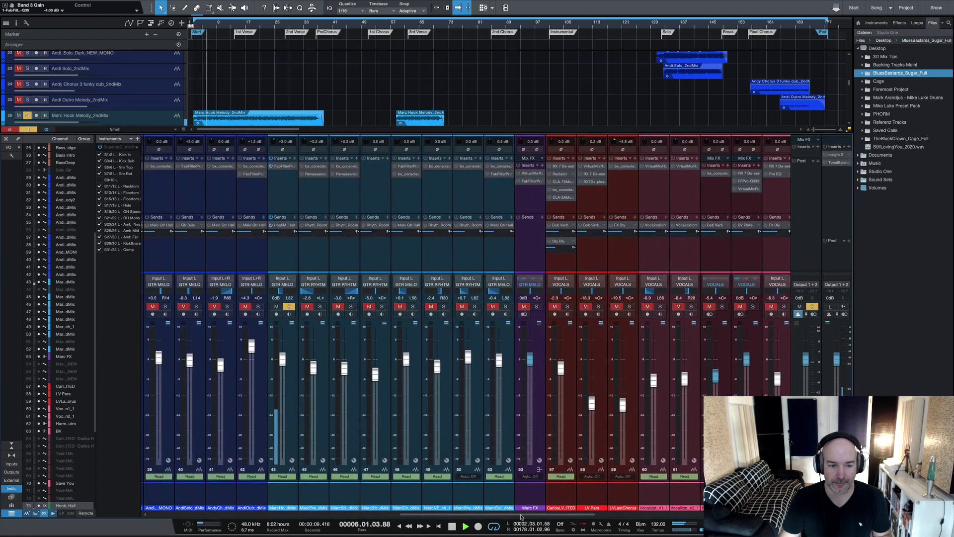
key("space")
key("space")
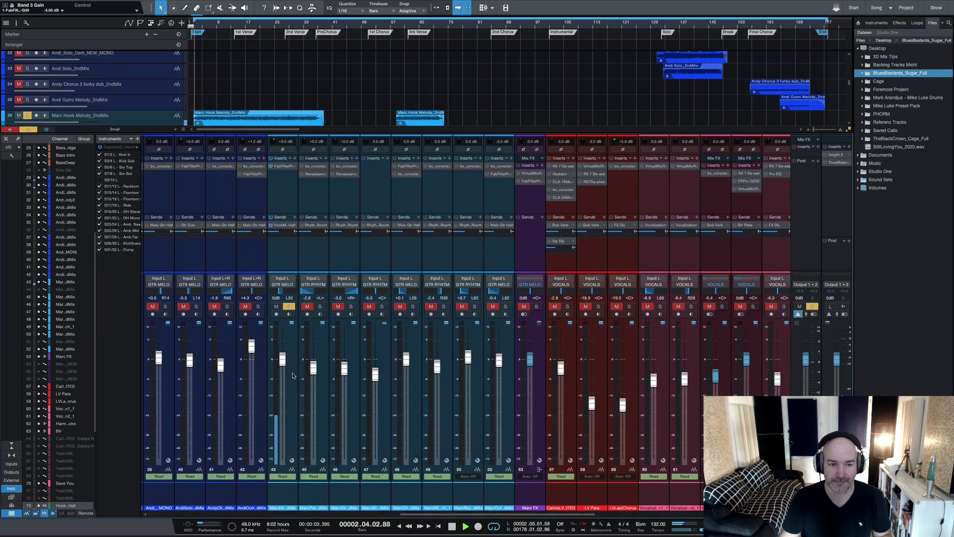
left_click(272, 225)
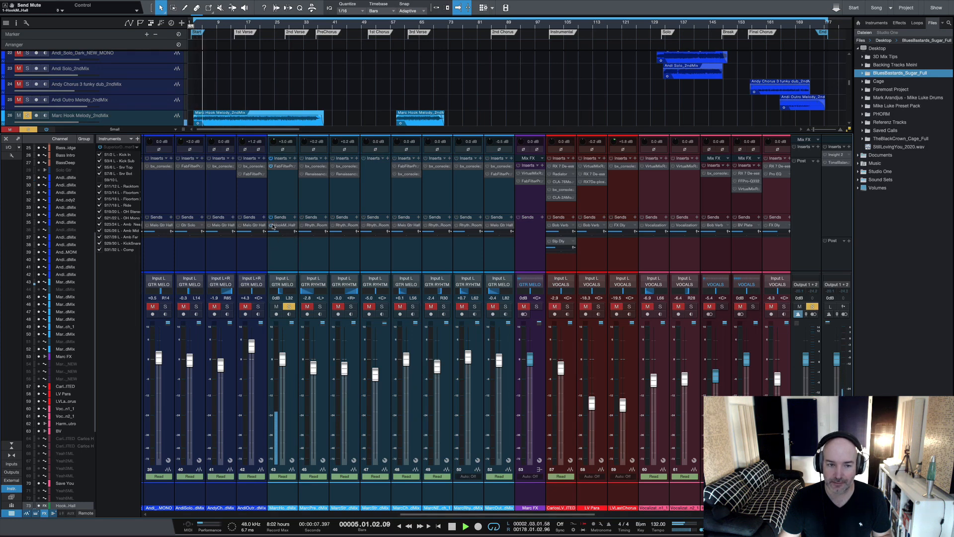
left_click(272, 226)
key("space")
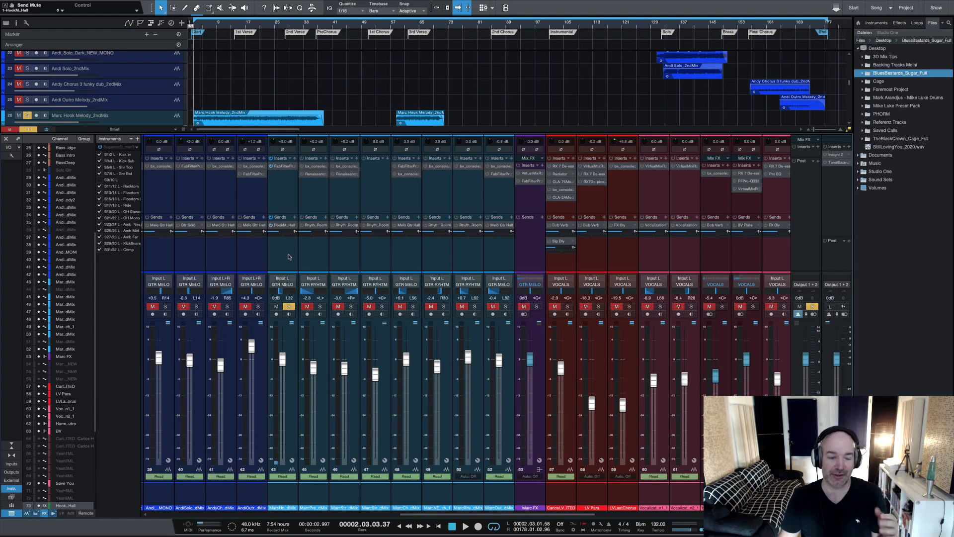
- Select the Hook Melody guitar channel and locate its HookMeloHall reverb channel in the mixer
left_click(292, 348)
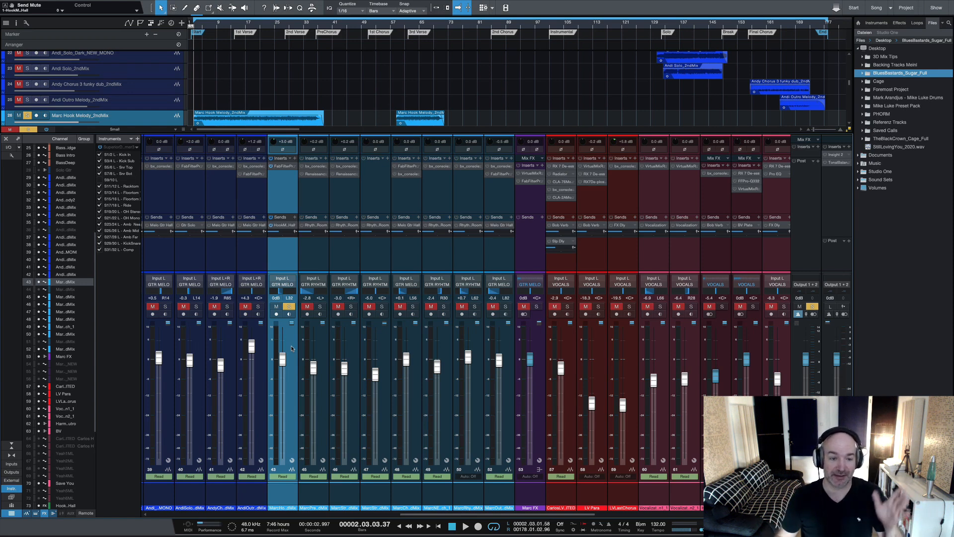
left_click_drag(515, 514, 609, 512)
left_click(500, 406)
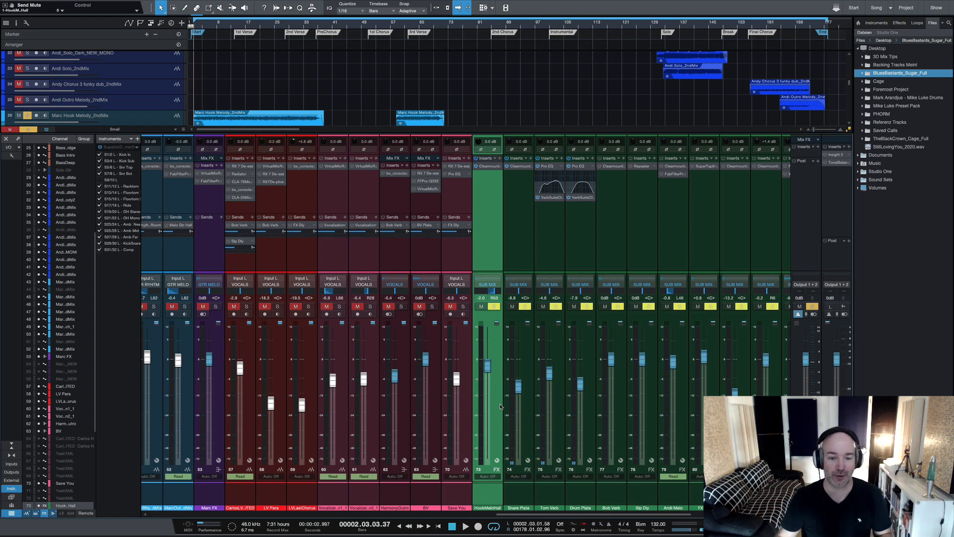
- Select the two blue Hook Rhythm guitar channels together in the mixer
scroll(471, 501, "left", 10)
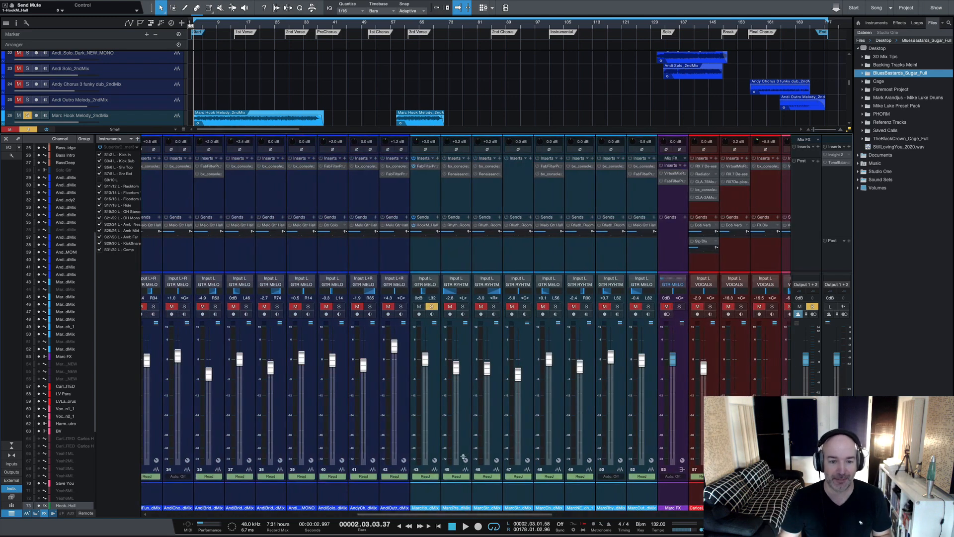
scroll(454, 403, "left", 1)
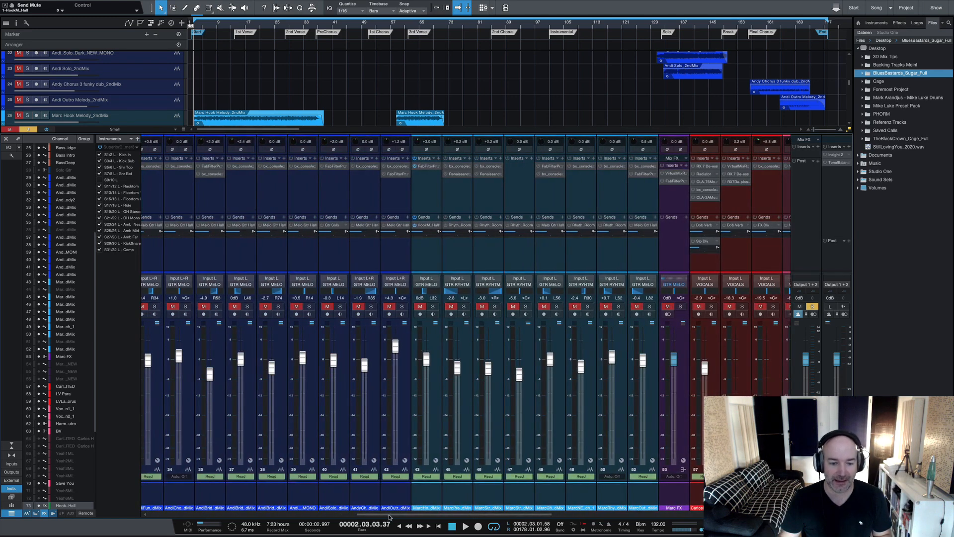
left_click(457, 307)
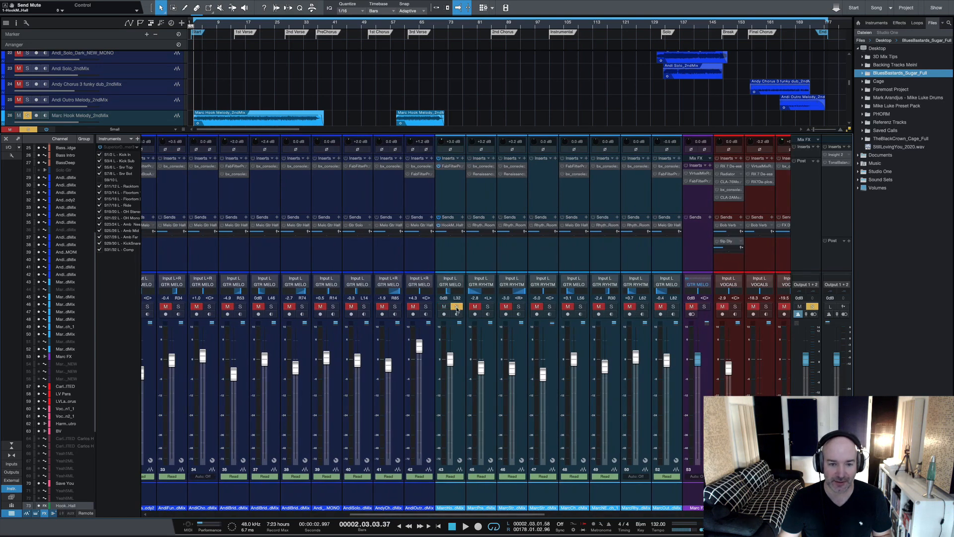
scroll(330, 519, "left", 5)
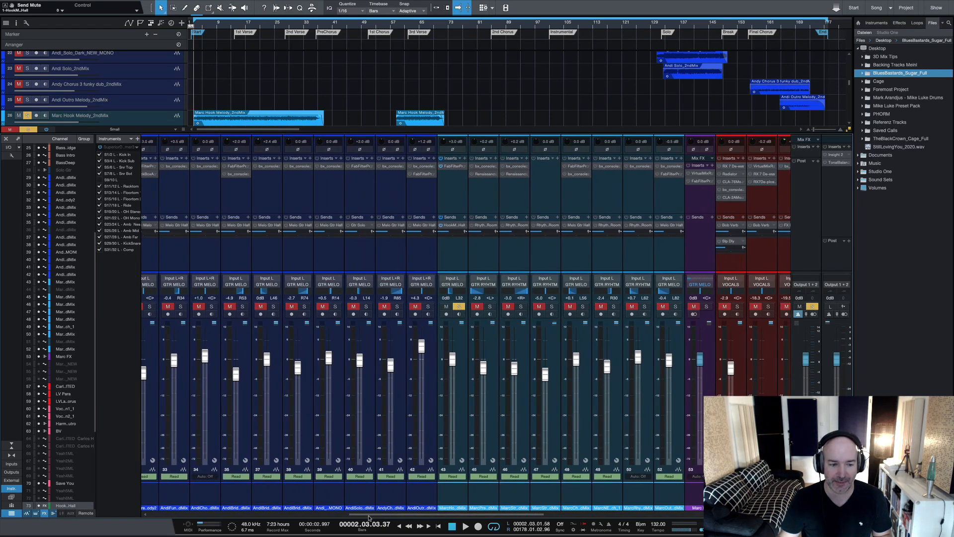
scroll(330, 520, "left", 1)
left_click(264, 499)
left_click(285, 498, "shift")
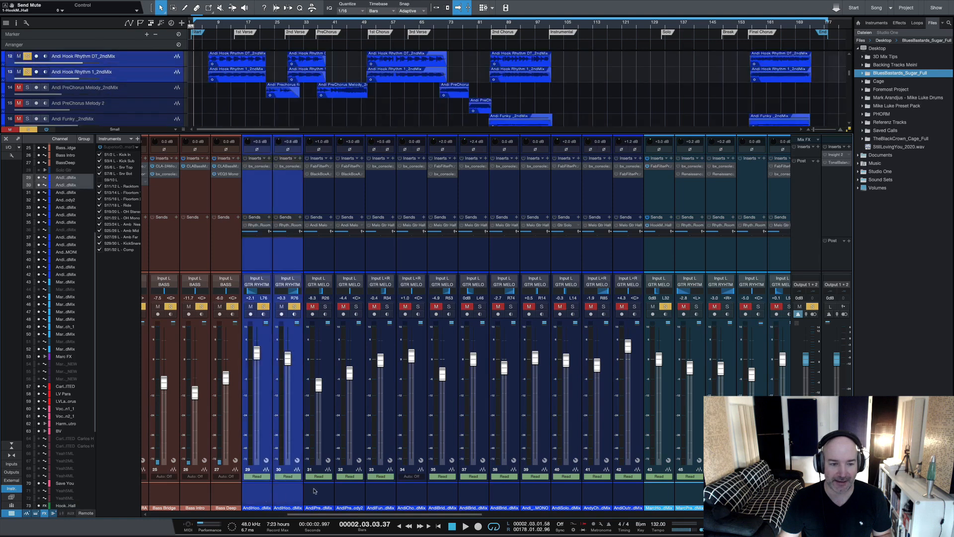
- Open the bx_console SSL 4000 E insert on the Hook Rhythm 1_2ndMix channel, examine its settings and close it
left_click(287, 167)
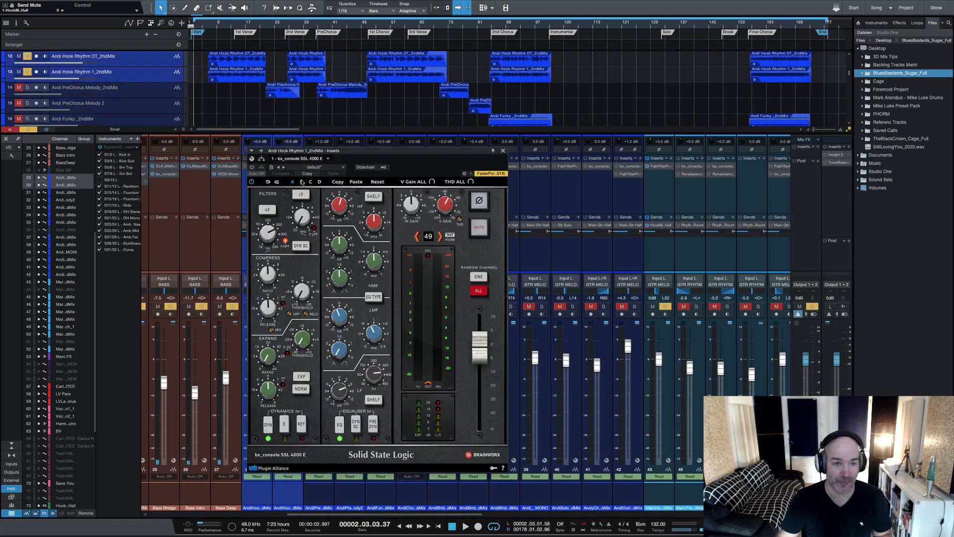
left_click_drag(372, 149, 459, 149)
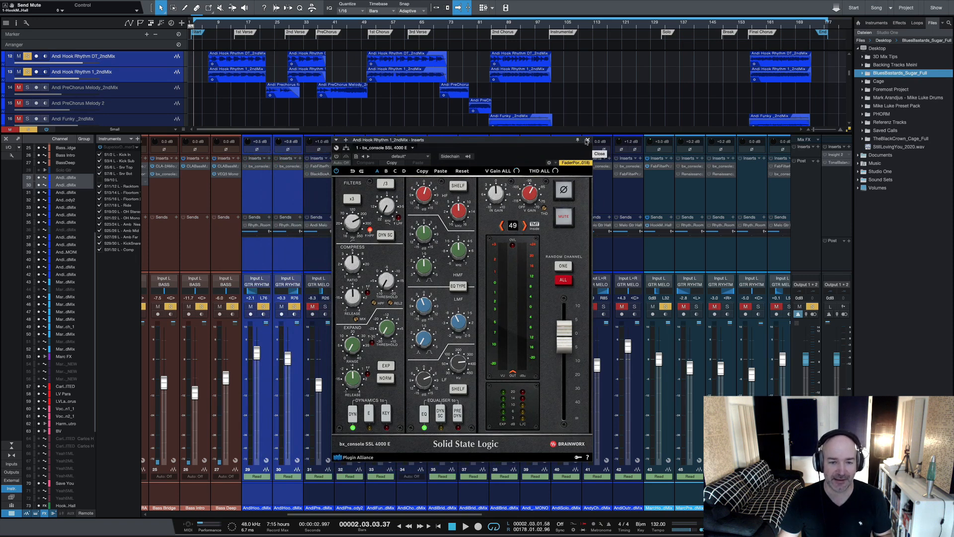
left_click(418, 382)
left_click(450, 361)
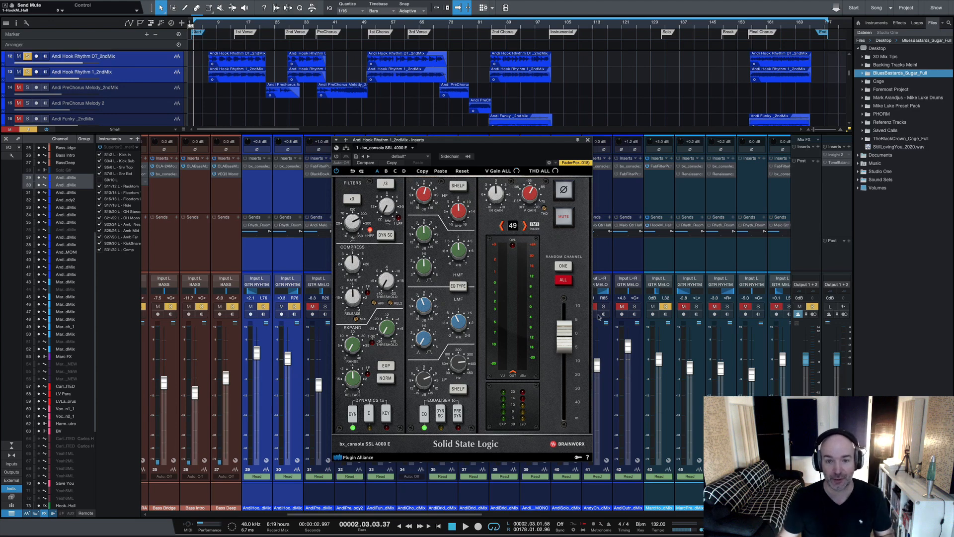
left_click(588, 140)
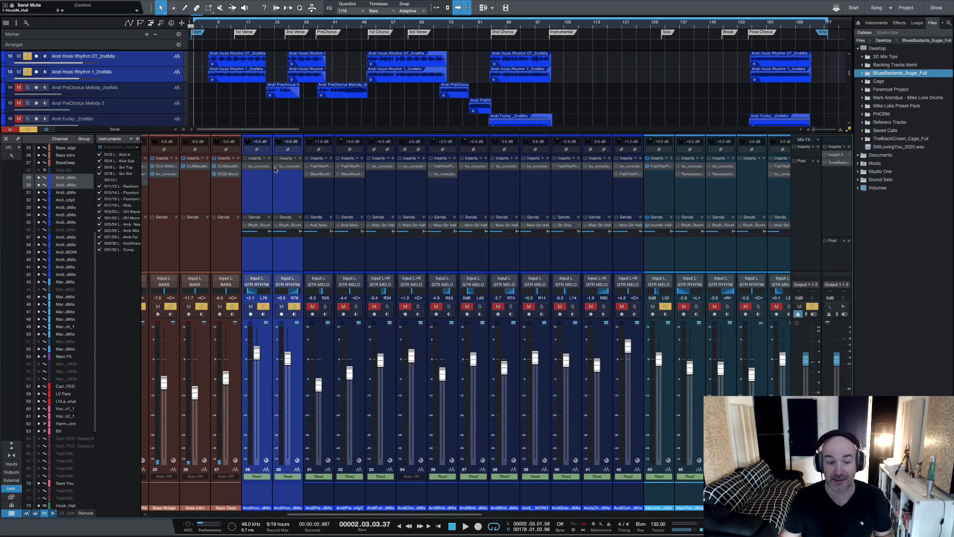
- Play the song twice from about bar 6 to listen to the two Hook Rhythm guitars
left_click(210, 29)
key("space")
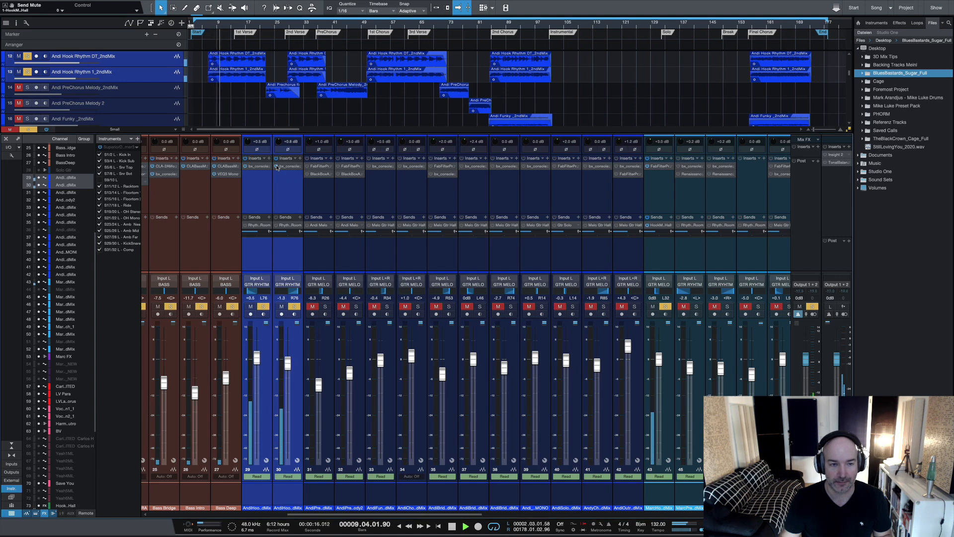
key("space")
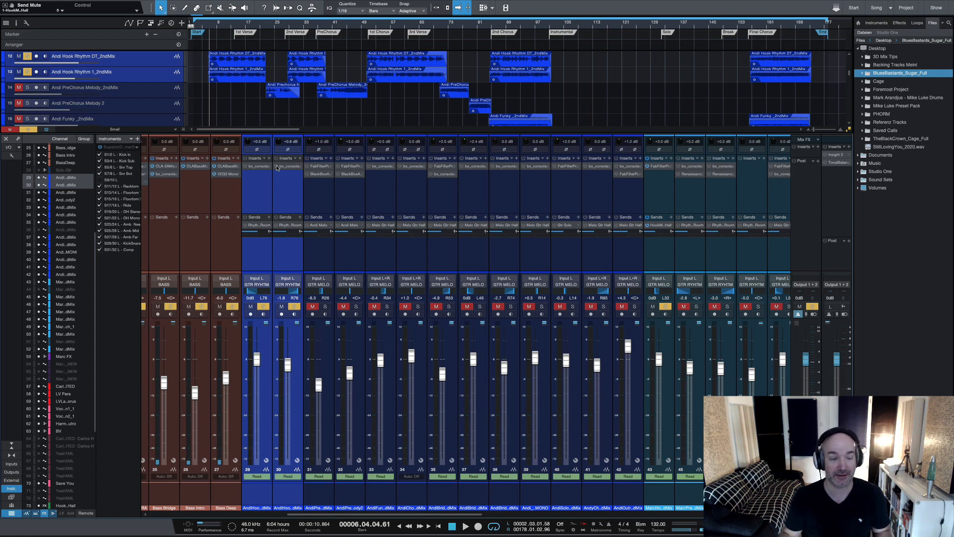
key("space")
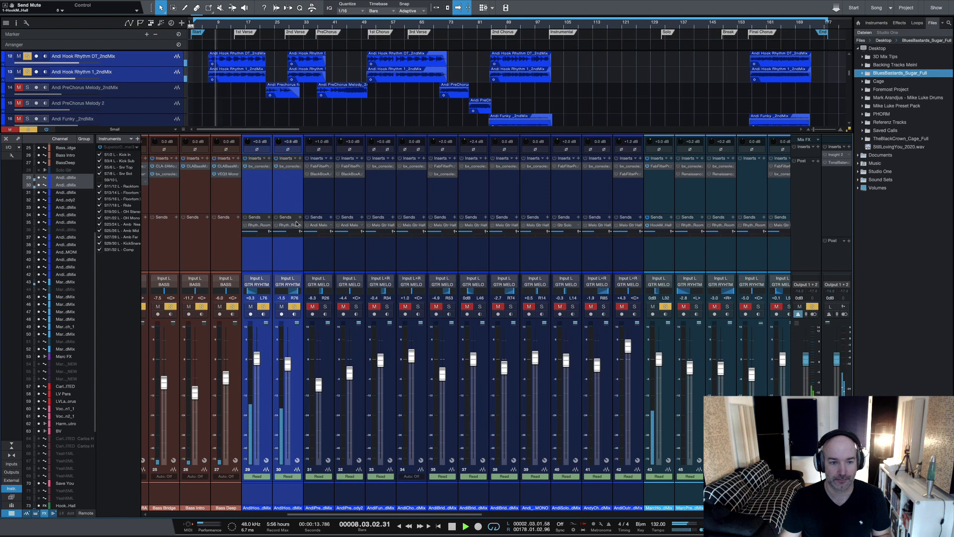
key("space")
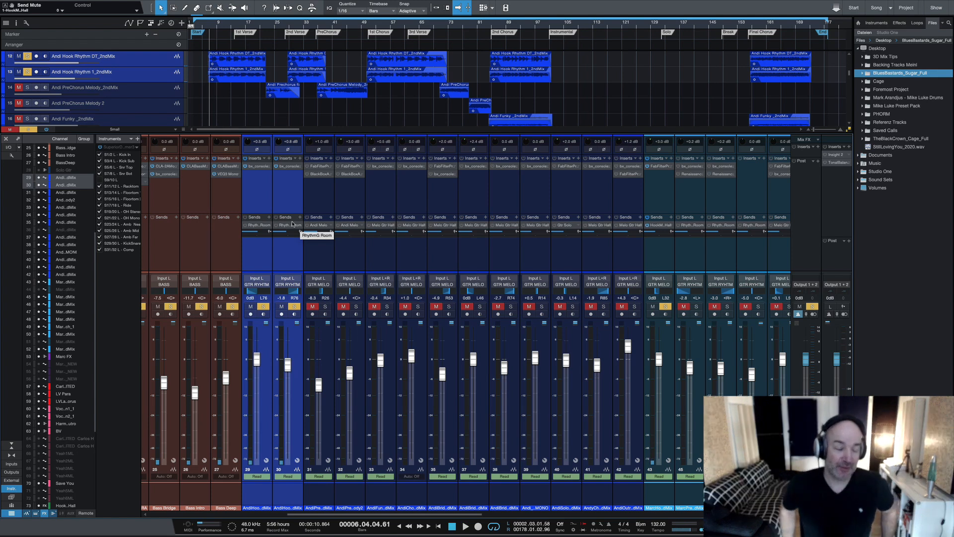
- Activate the inserts on the RhythmG Room effects channel and examine its Pro EQ curve
left_click(291, 226)
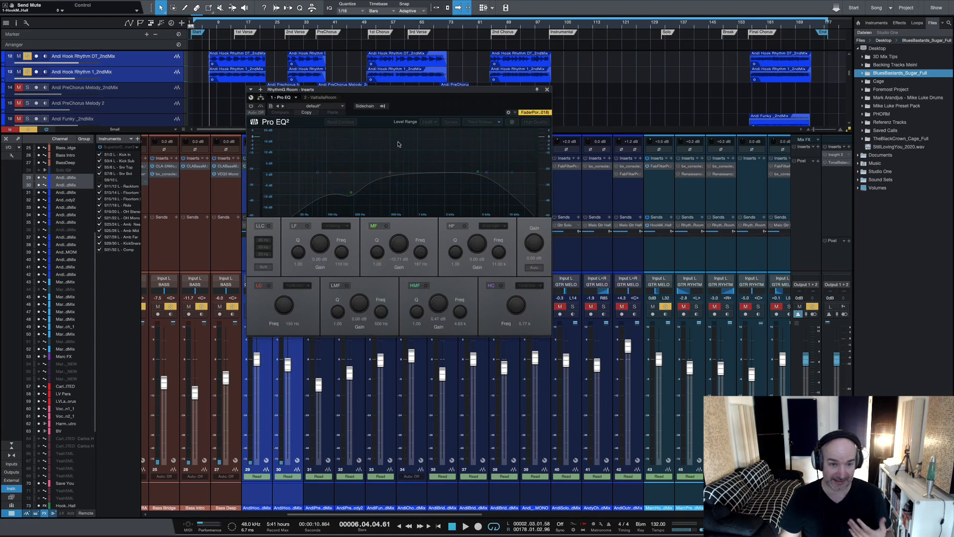
left_click(546, 89)
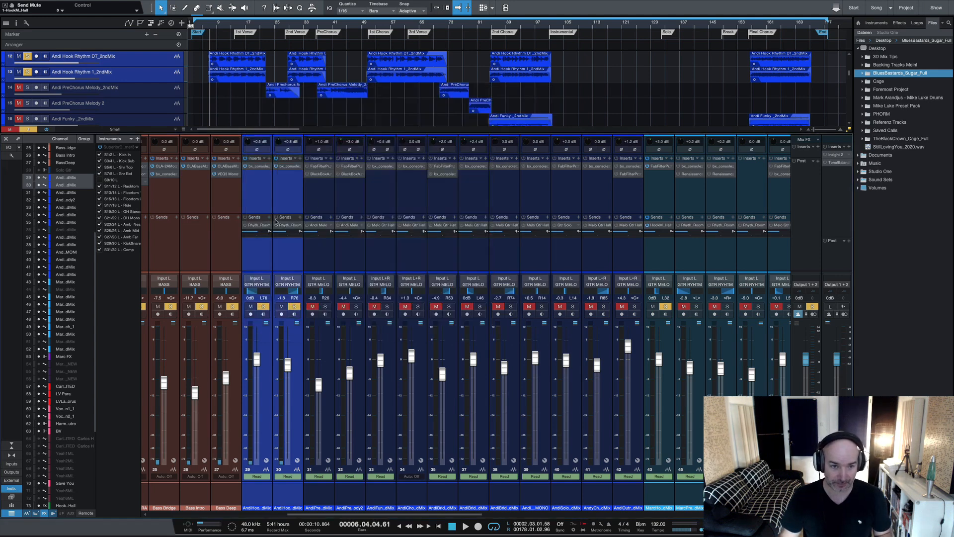
left_click_drag(461, 515, 713, 514)
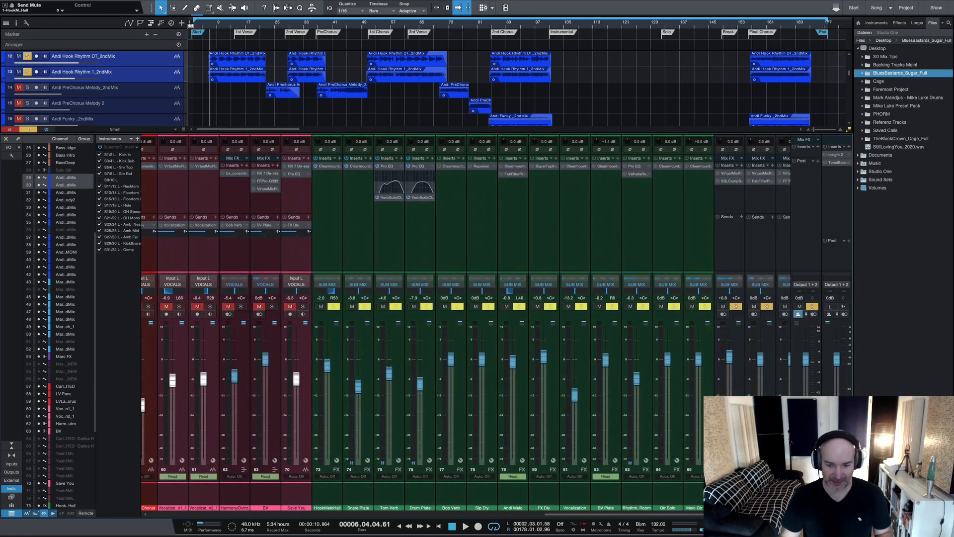
left_click(637, 503)
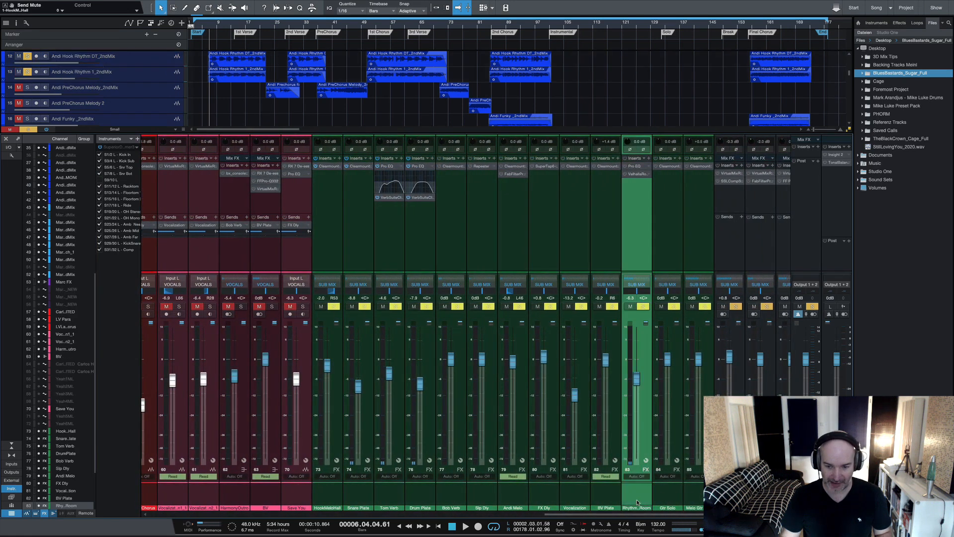
left_click(630, 165)
left_click(632, 167)
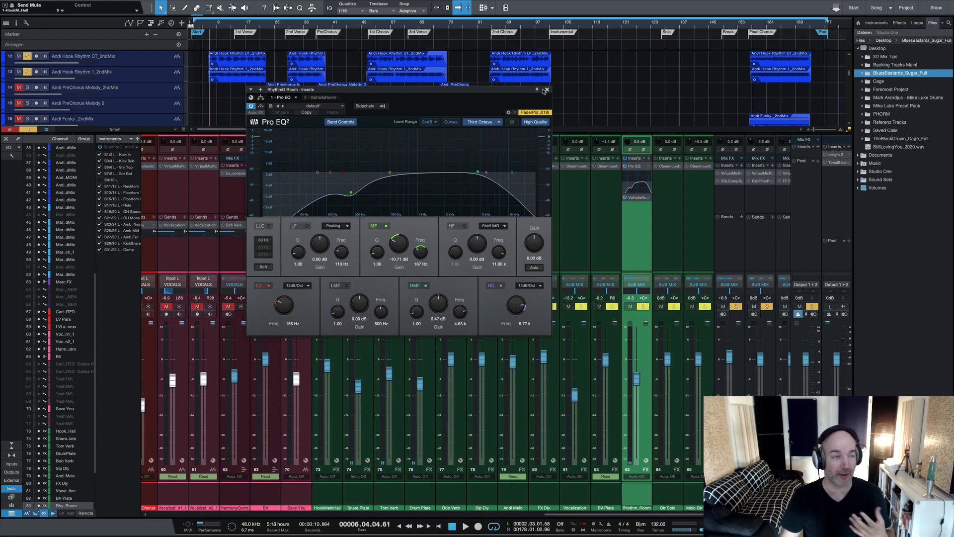
left_click(545, 90)
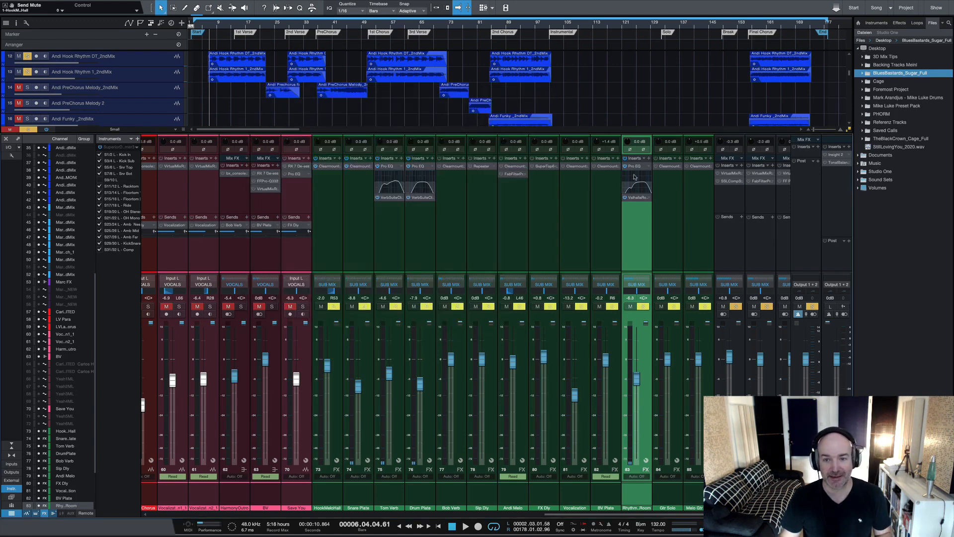
- Open the ValhallaRoom reverb on the RhythmG Room channel, examine its DarkShortAmbience settings and close it
left_click(636, 198)
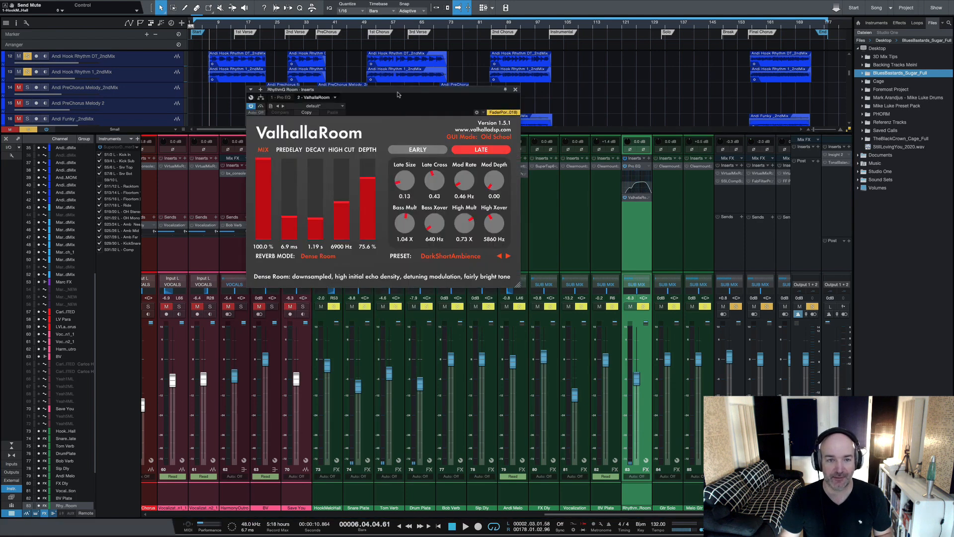
left_click_drag(398, 95, 466, 116)
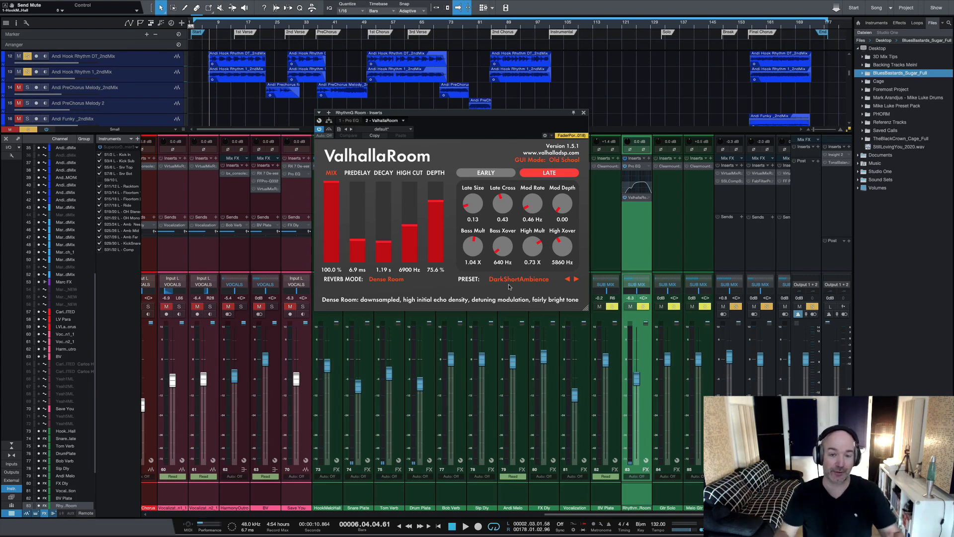
left_click(583, 112)
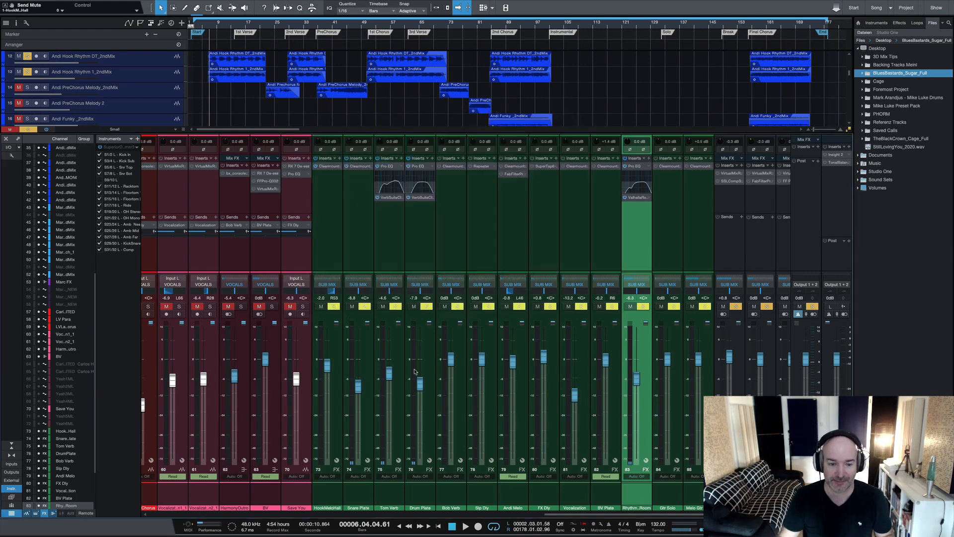
- Play the hook from about bar 6 and switch the Hook Rhythm guitars' RhythmG Room sends off to compare the sound
left_click(248, 513)
left_click_drag(248, 514, 375, 514)
key("space")
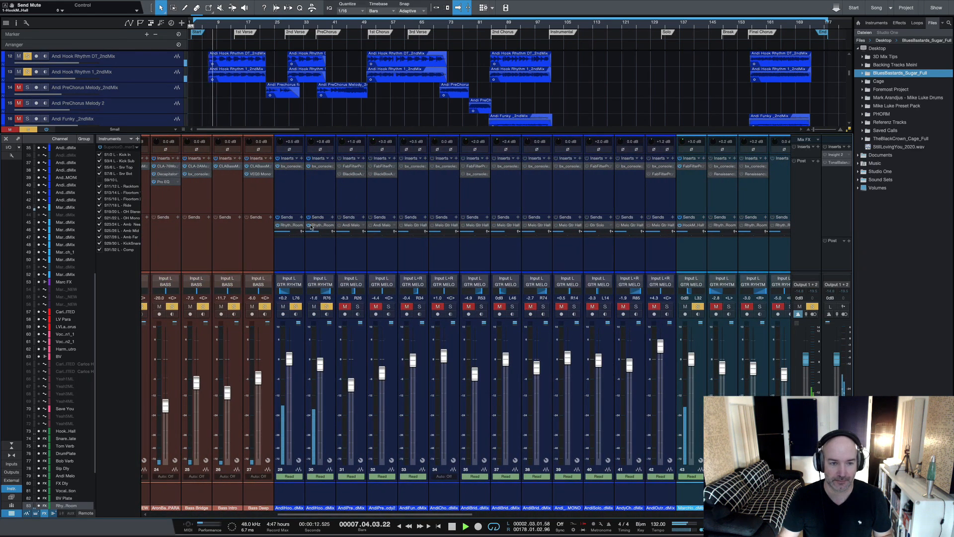
key("space")
key("space")
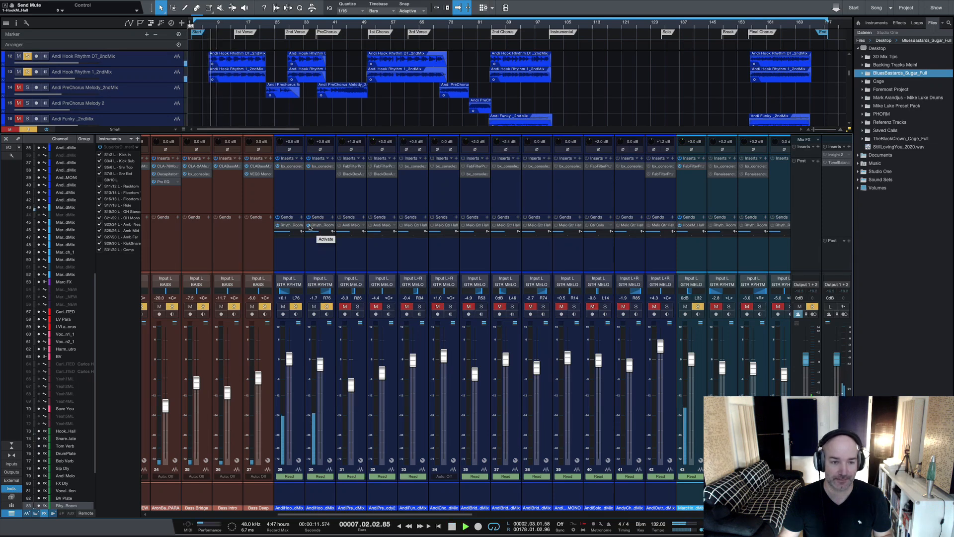
left_click(310, 226)
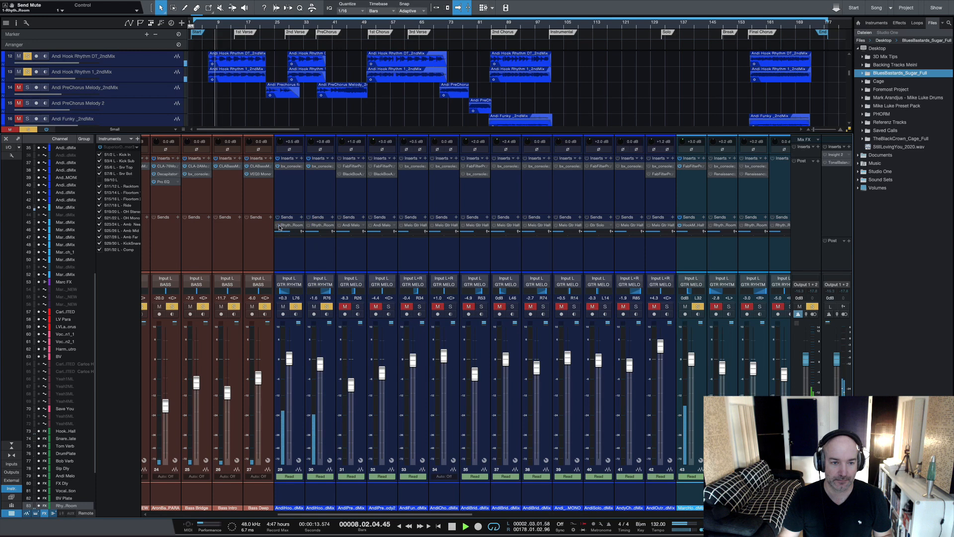
- Select both Hook Rhythm channels, toggle their sends together to compare during playback, leave them active and stop playback
left_click(290, 244)
left_click(315, 249, "shift")
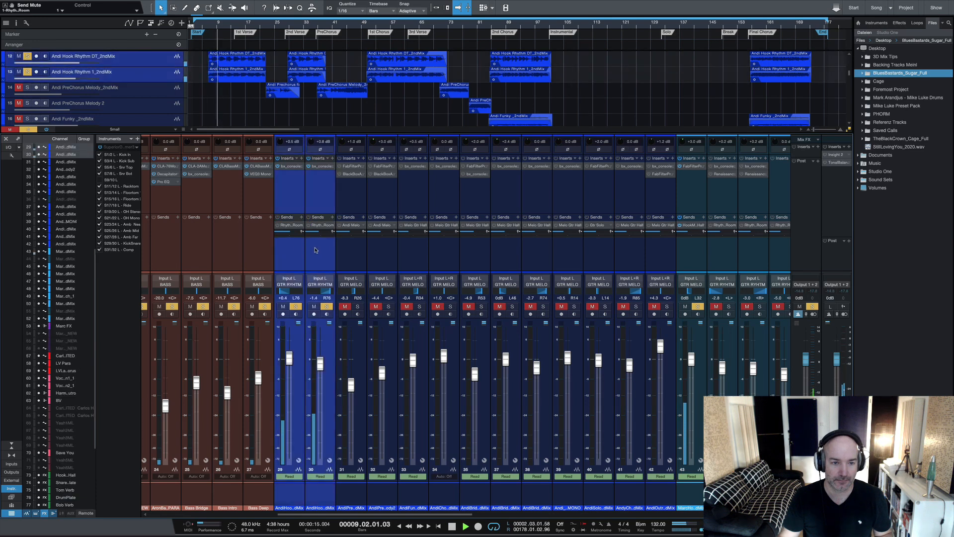
left_click(309, 218)
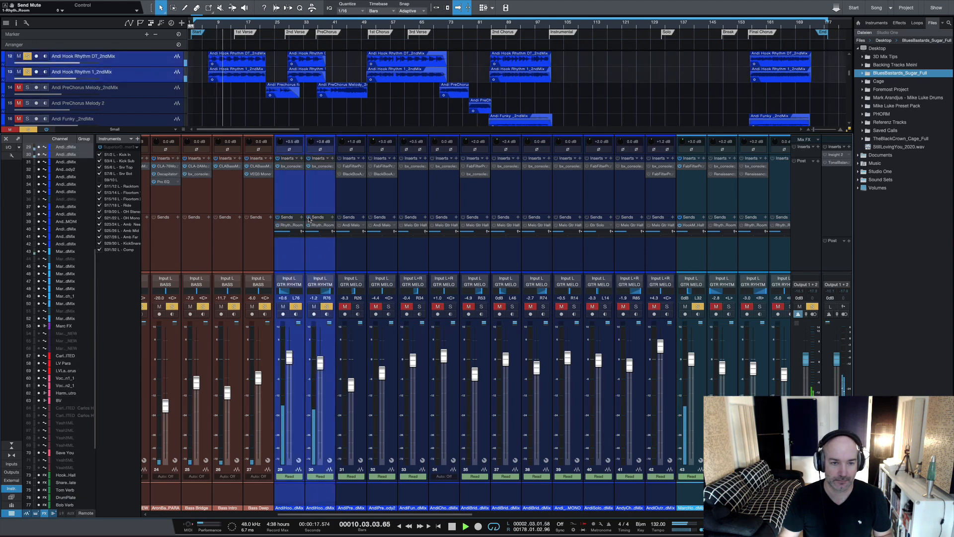
left_click(308, 218)
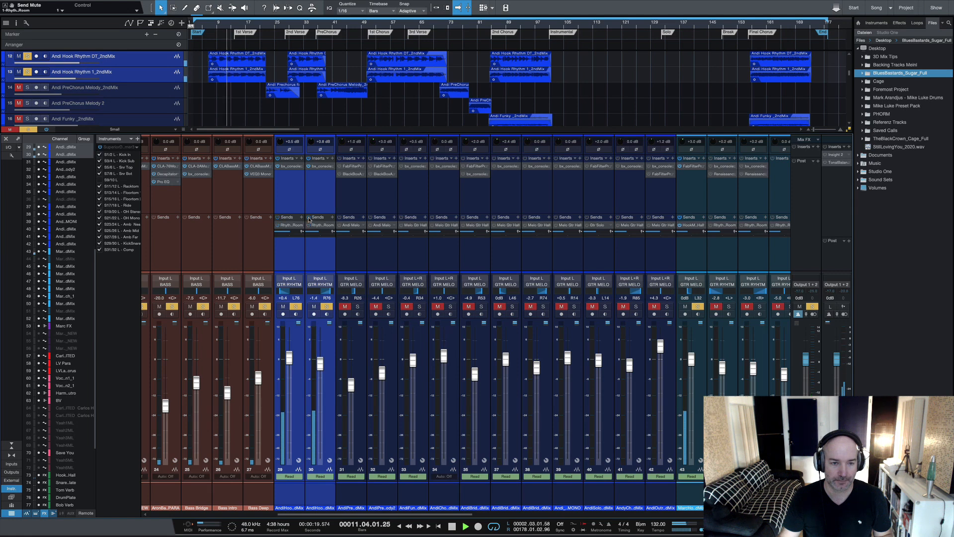
left_click(309, 218)
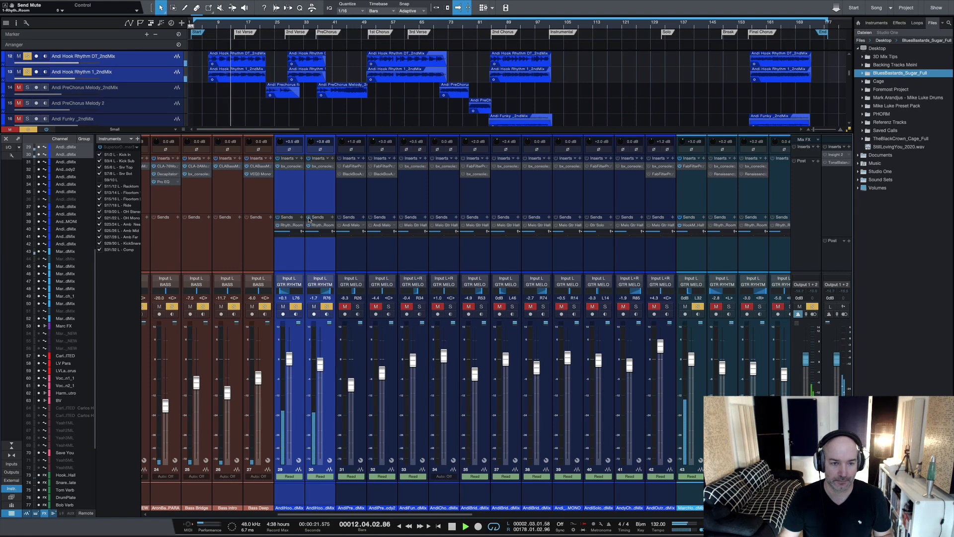
key("space")
- With the mixer hidden, set the playback position to about bar 21 and solo the PreChorus Melody_2ndMix guitar track
key("F3")
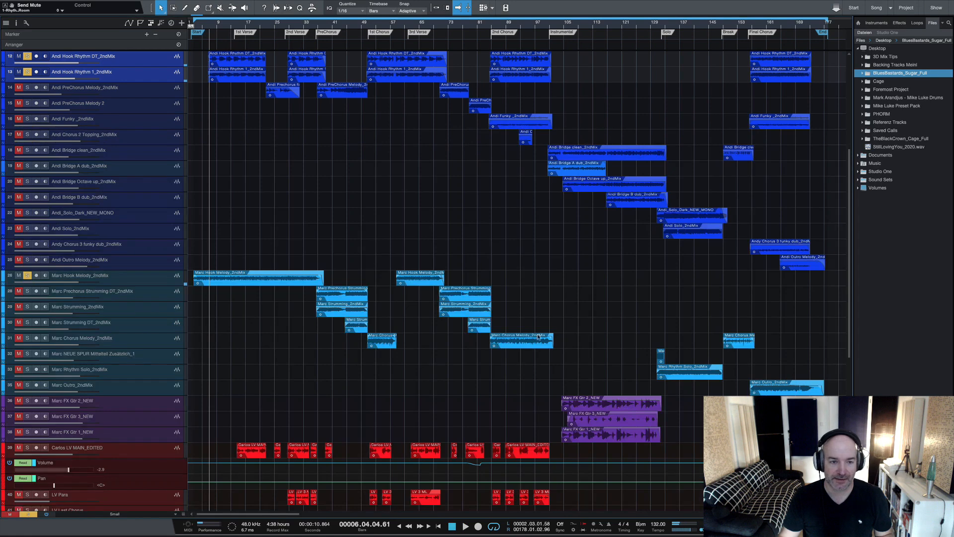
scroll(454, 280, "down", 2)
scroll(454, 281, "up", 7)
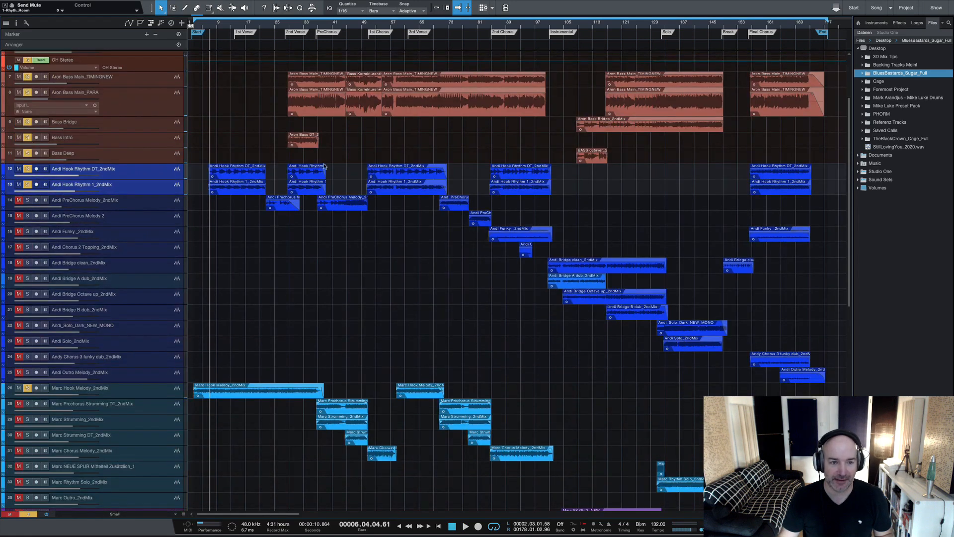
left_click(261, 28)
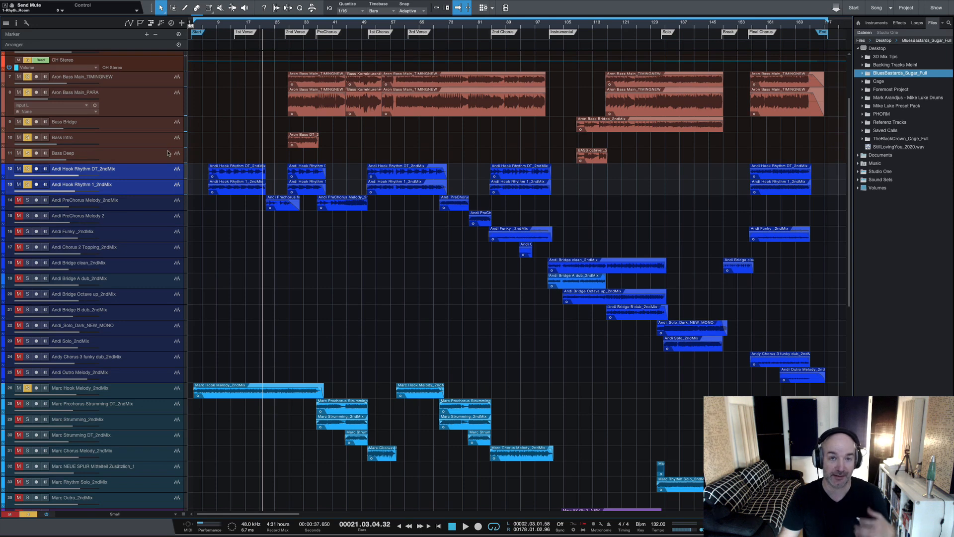
left_click(28, 200)
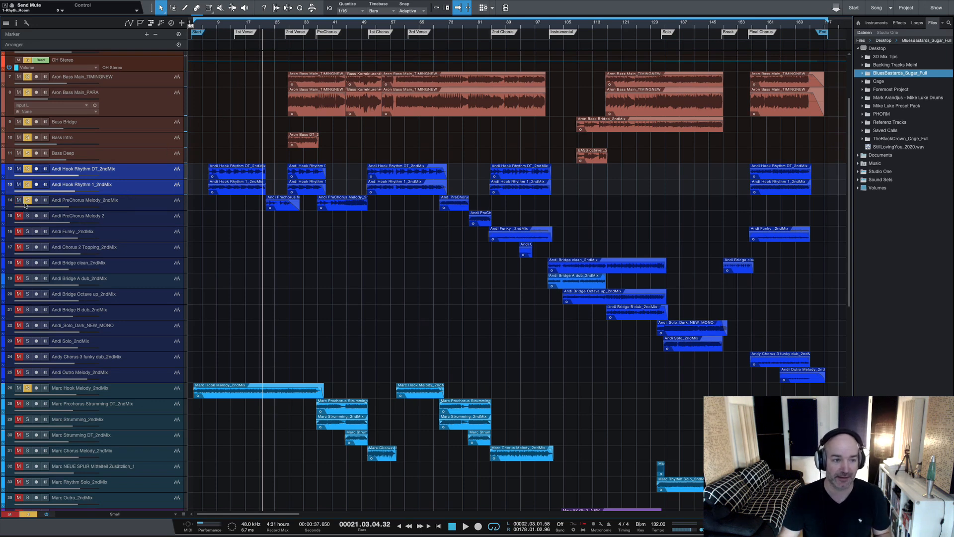
- Play the PreChorus Melody_2ndMix guitar from about bar 21, bring up the mixer and stop playback
key("space")
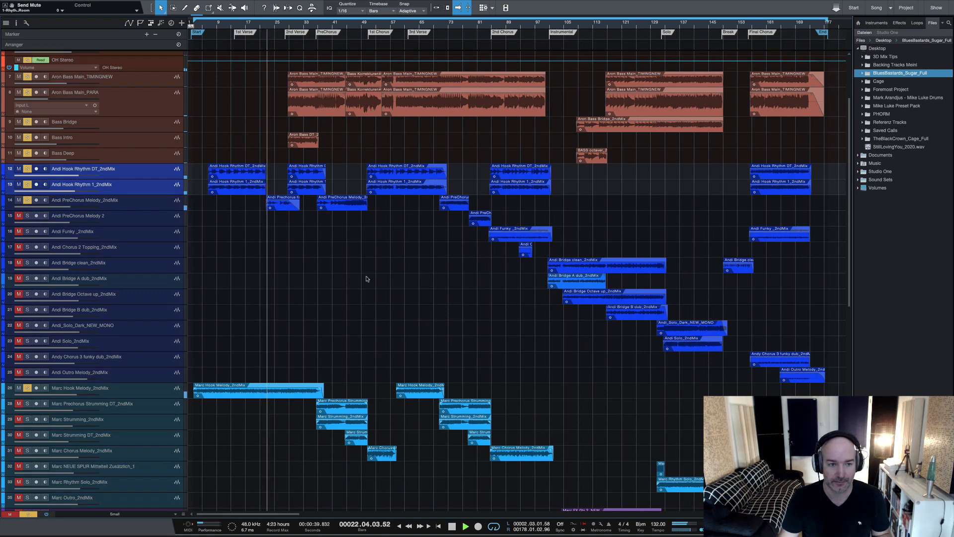
key("F3")
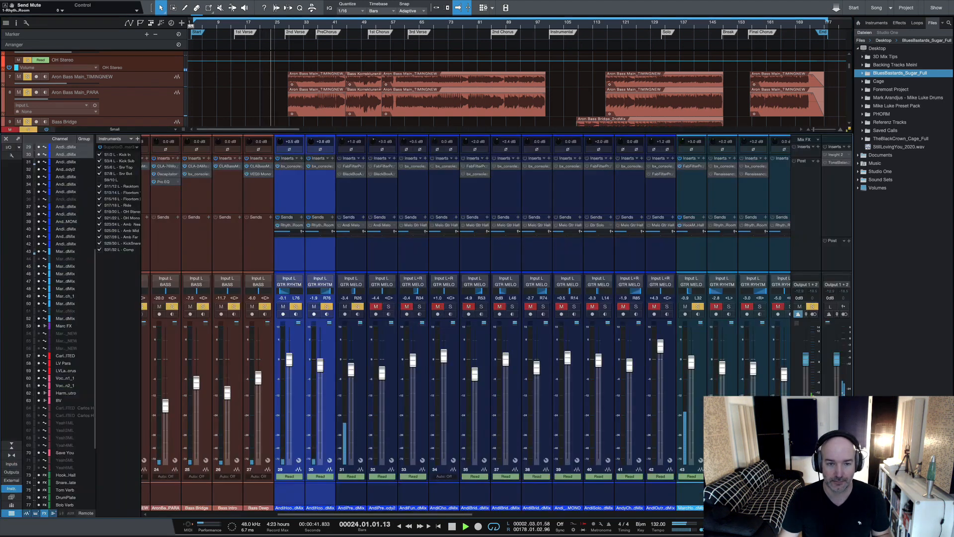
key("space")
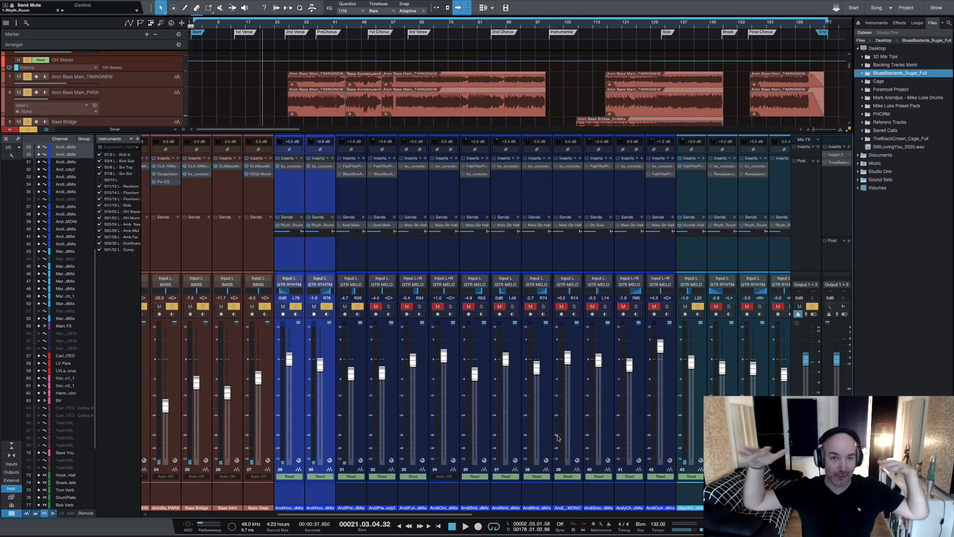
- Open the Pro-Q 3 insert on the PreChorus Melody_2ndMix channel, activate it during playback to hear its cuts and close it
left_click(346, 169)
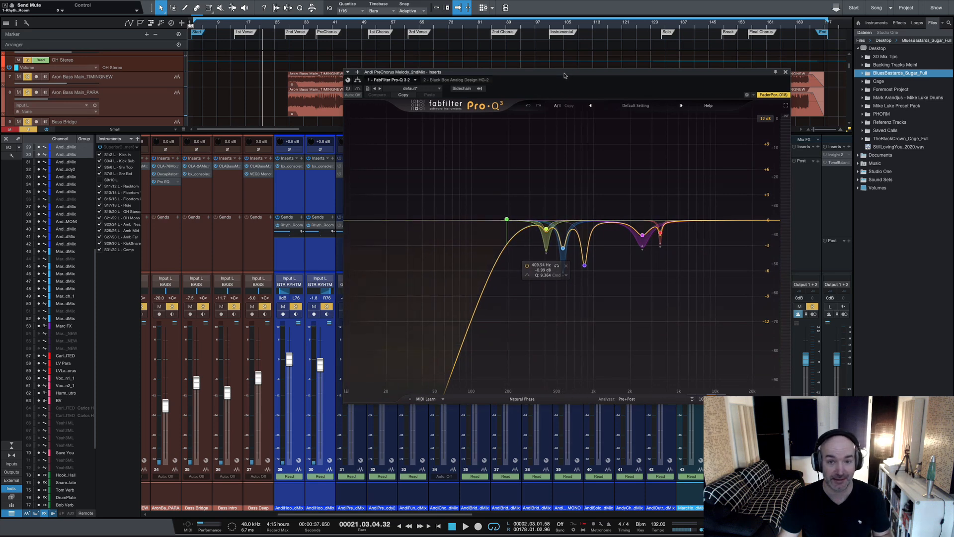
left_click_drag(414, 102, 338, 103)
key("space")
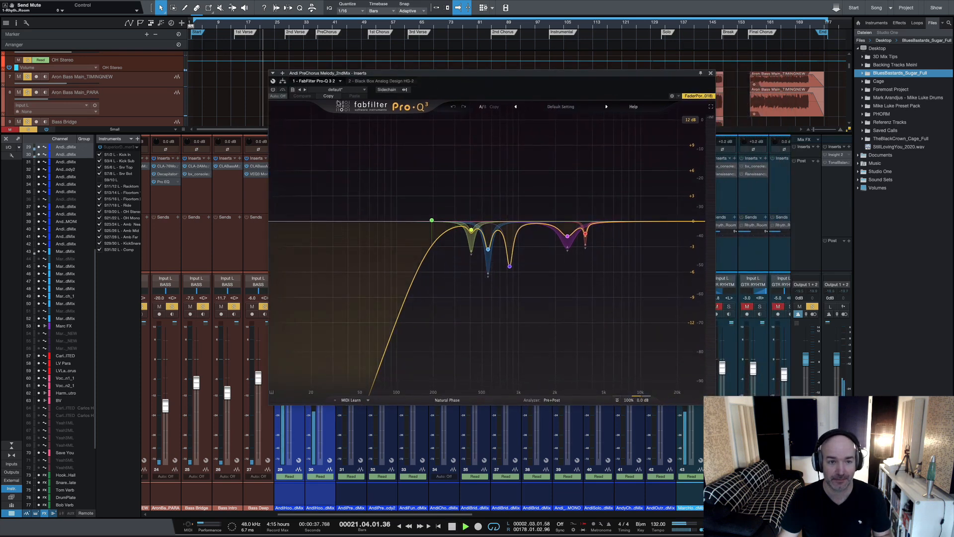
left_click(272, 90)
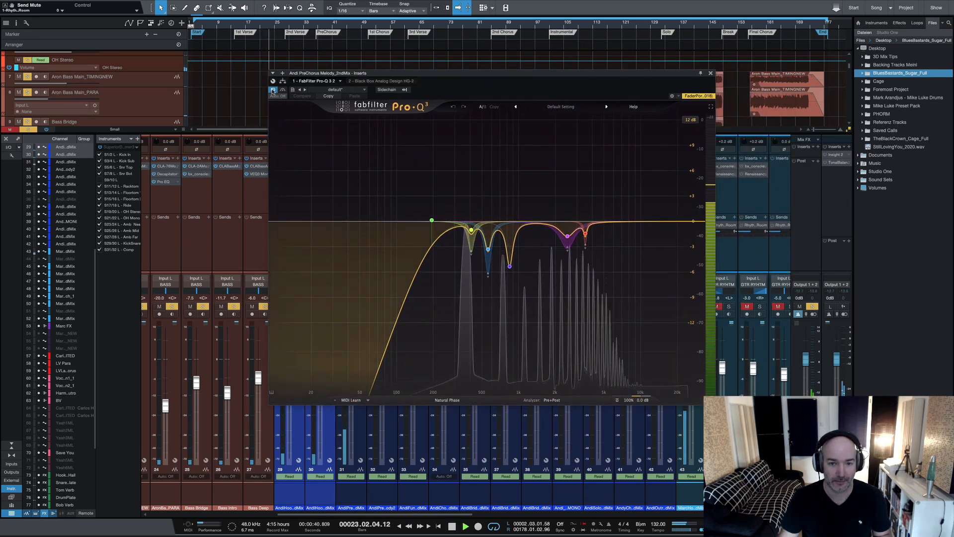
left_click(711, 73)
- Open the Black Box HG-2 insert on the PreChorus Melody_2ndMix channel, activate it during playback and stop playback
left_click(383, 173)
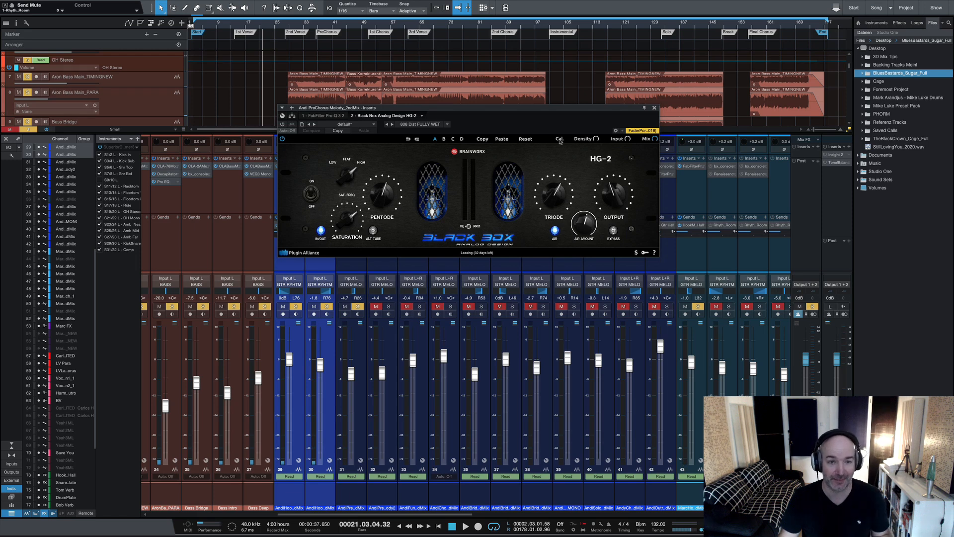
key("space")
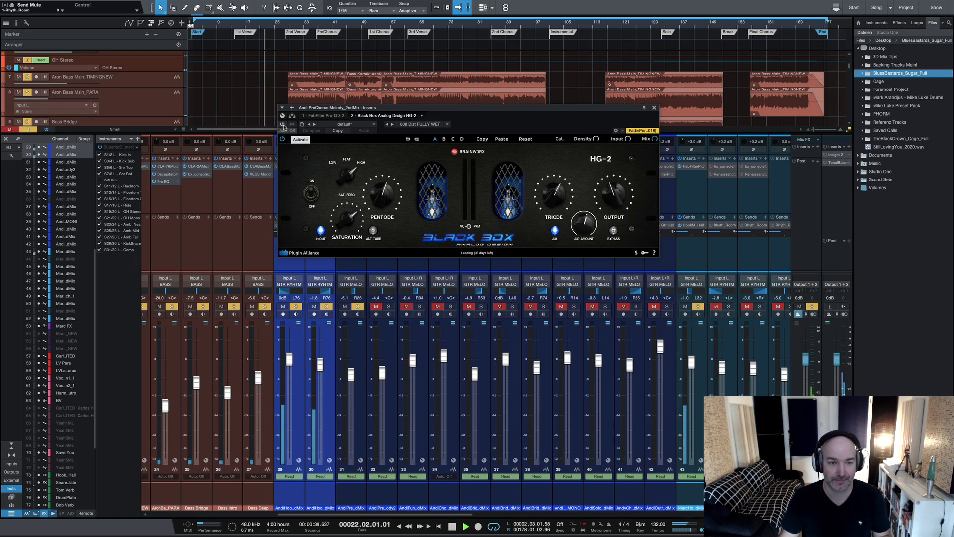
left_click(282, 125)
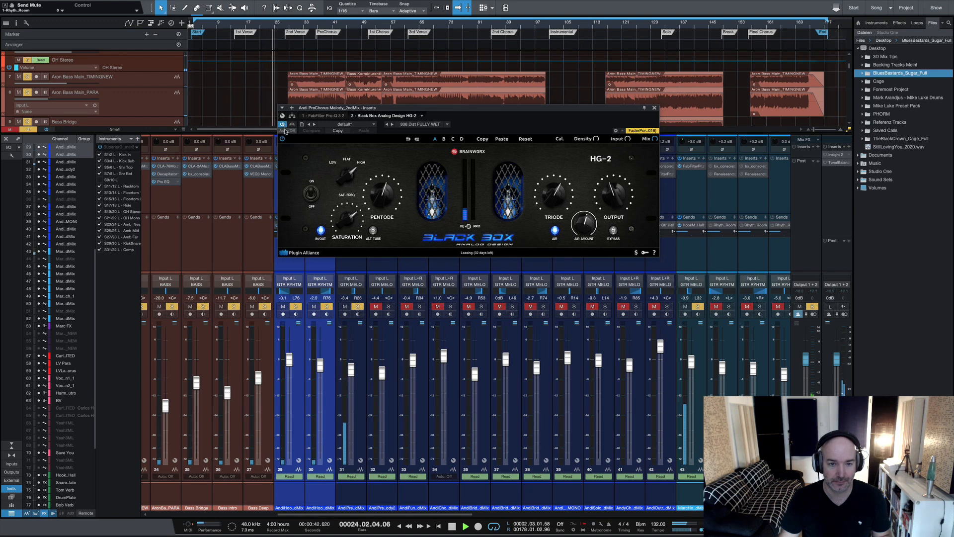
key("space")
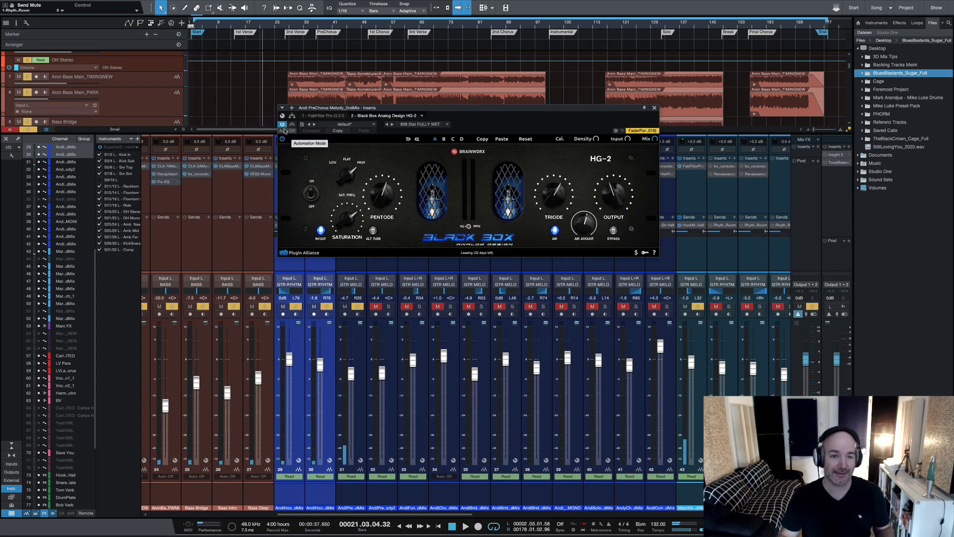
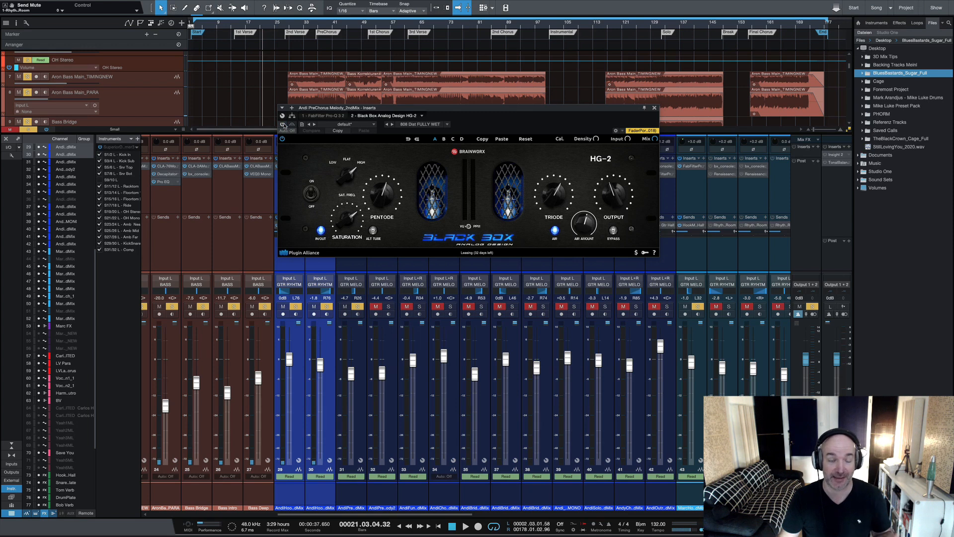
- Replay the pre-chorus melody from about bar 21, comparing the HG-2 bypassed and active, close its window and stop playback
key("space")
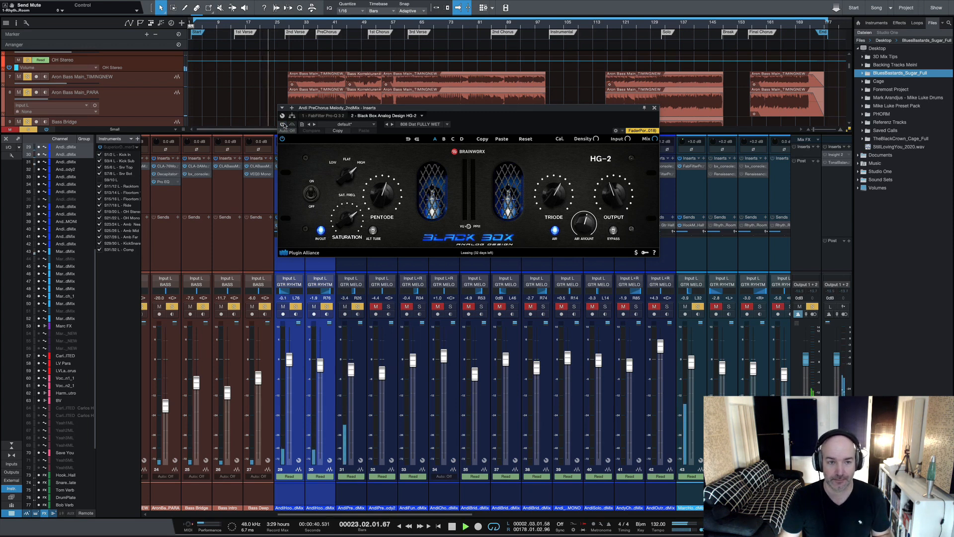
left_click(283, 125)
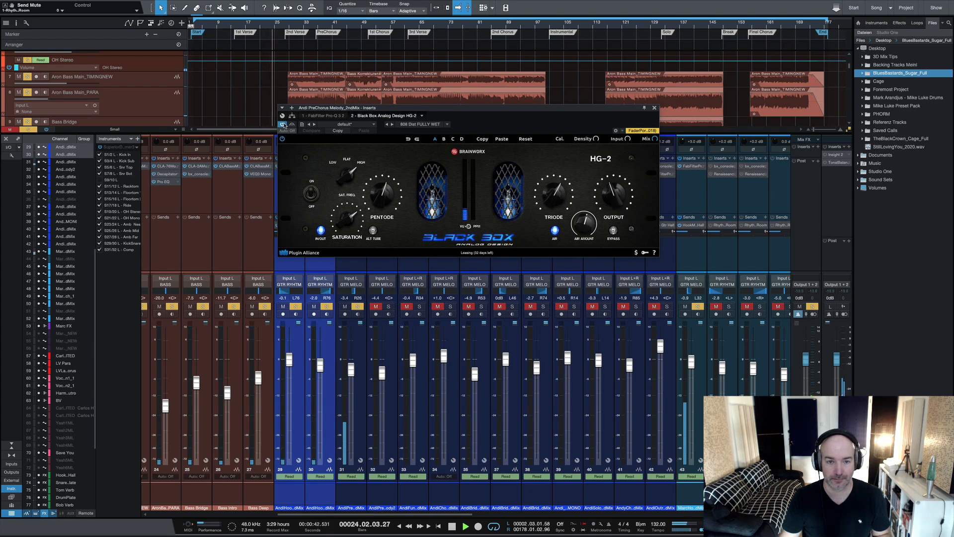
left_click(655, 107)
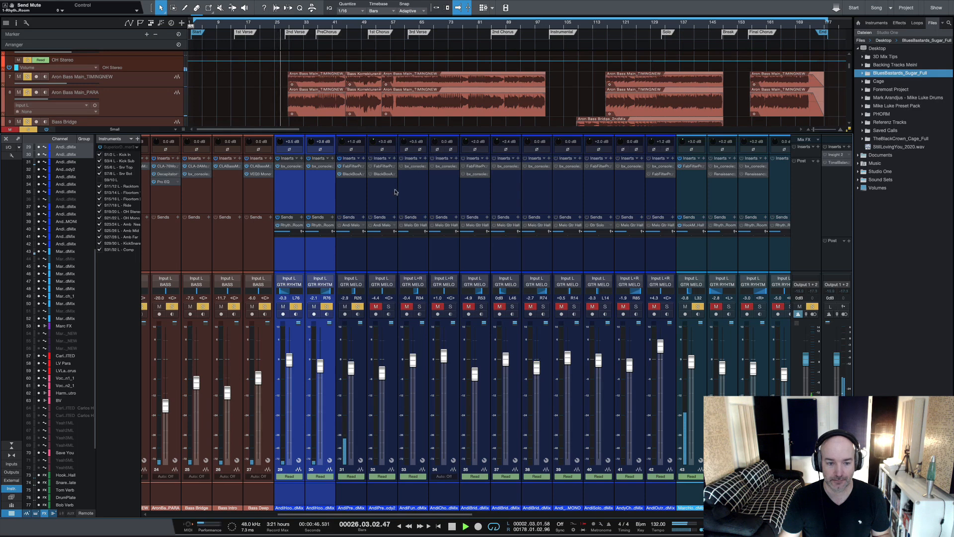
key("space")
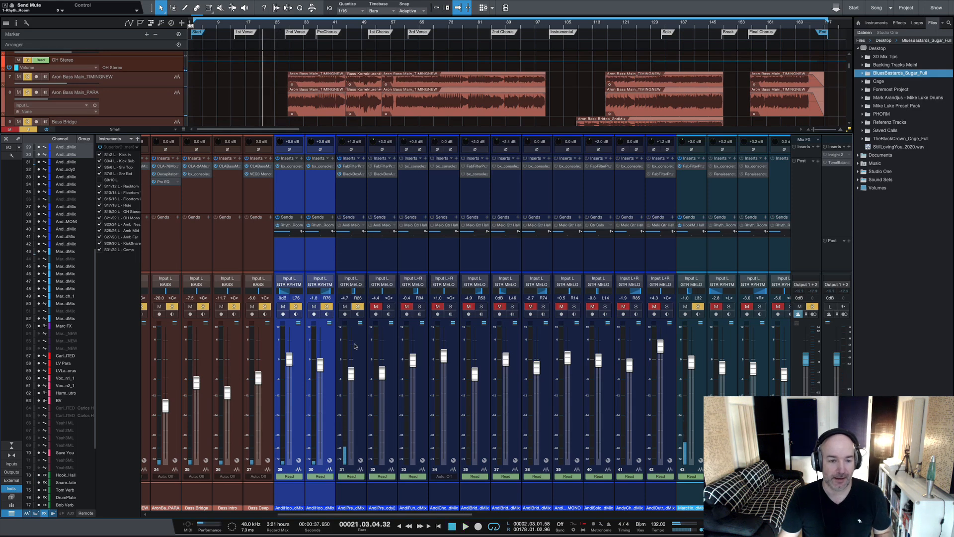
- Open the Andi Melo send effect from the PreChorus Melody_2ndMix channel, examine the Clearmountain's Domain guitar delay preset and close it
left_click(356, 347)
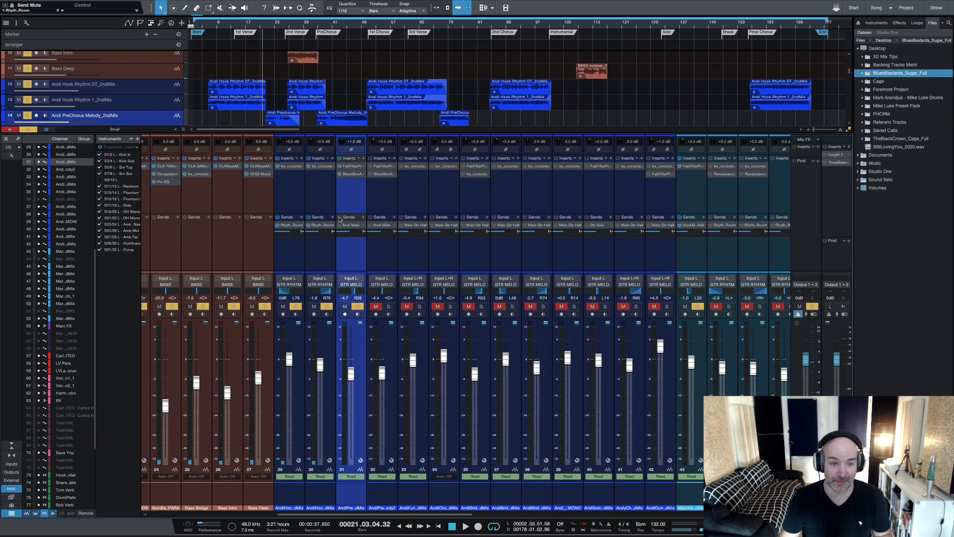
double_click(351, 227)
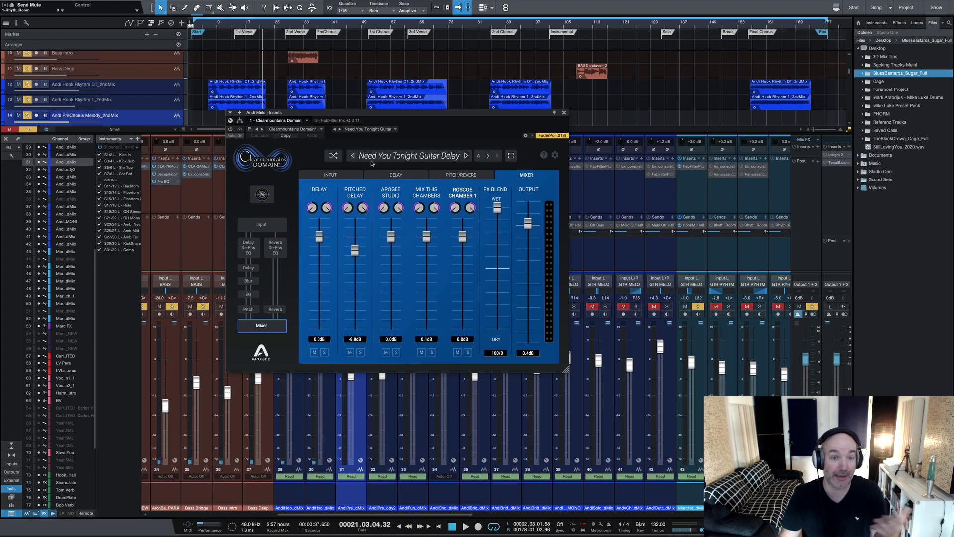
left_click(565, 113)
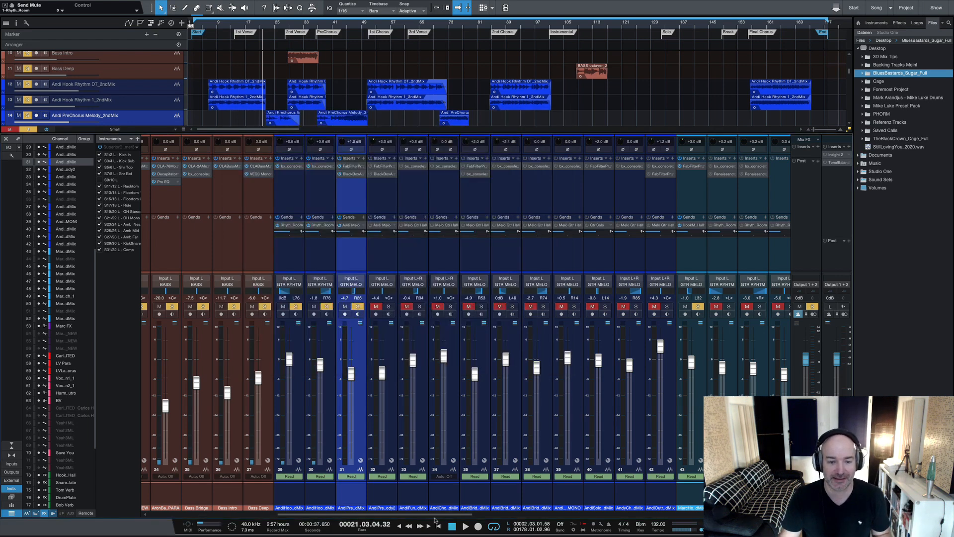
- Find the Andi Melo FX channel, open its Pro-Q 3 insert, examine the narrow low-mid cut and close it
left_click(481, 515)
left_click_drag(492, 515, 590, 515)
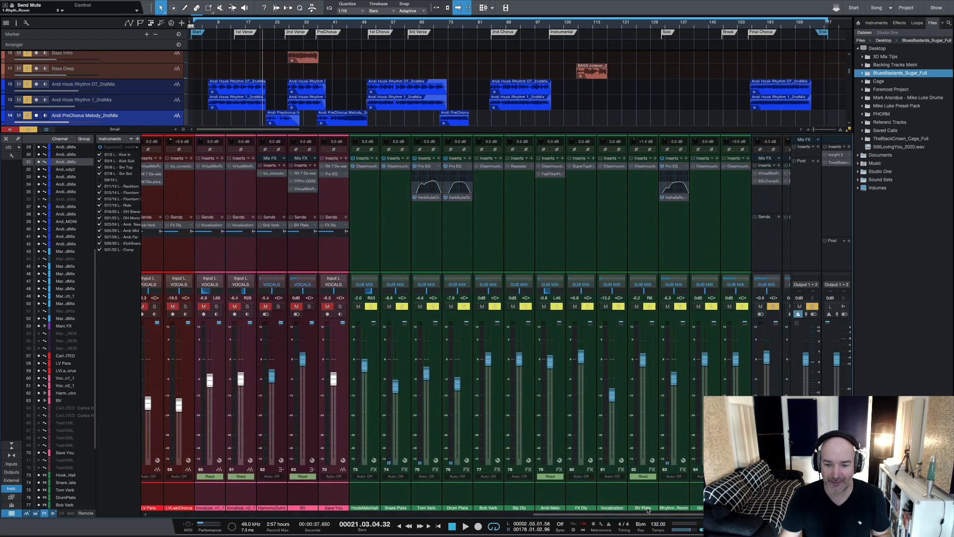
left_click(555, 503)
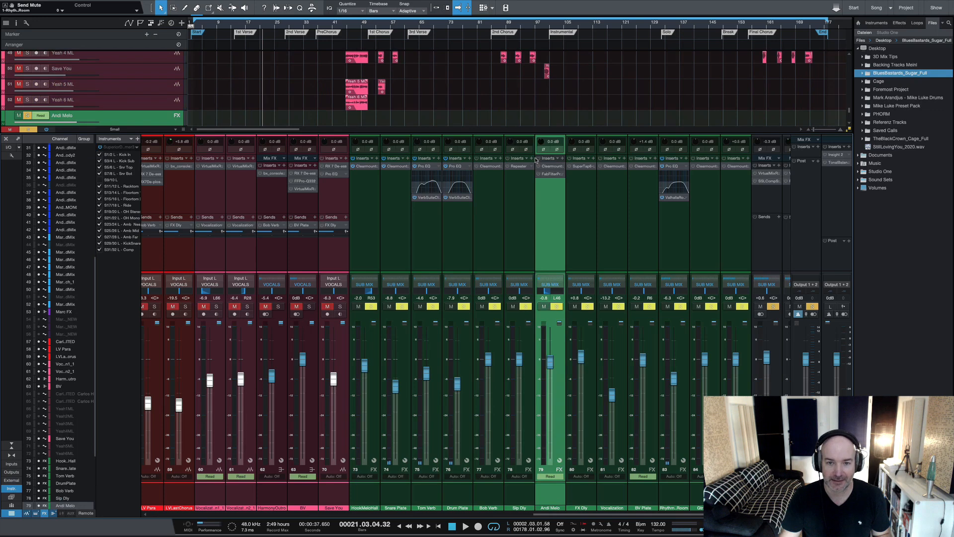
left_click(546, 175)
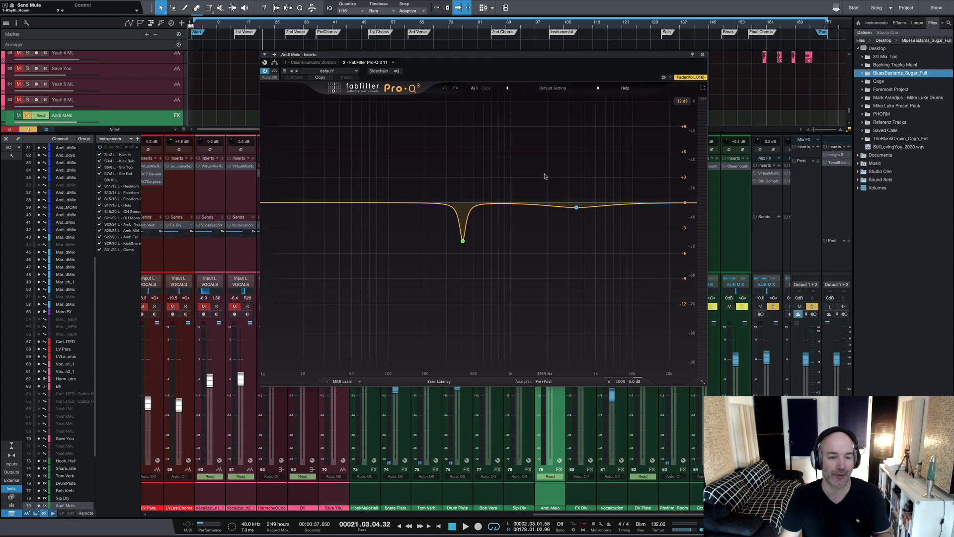
mouse_move(461, 234)
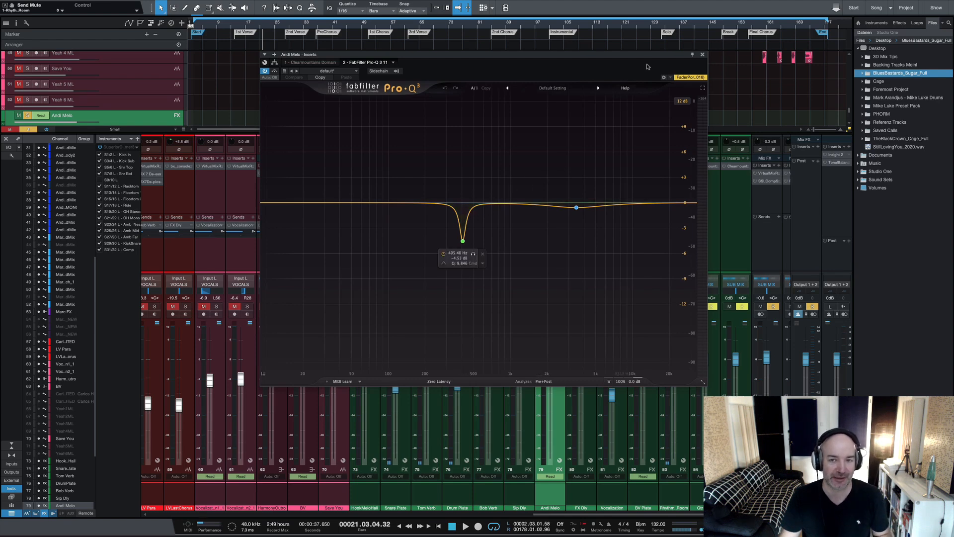
left_click(703, 54)
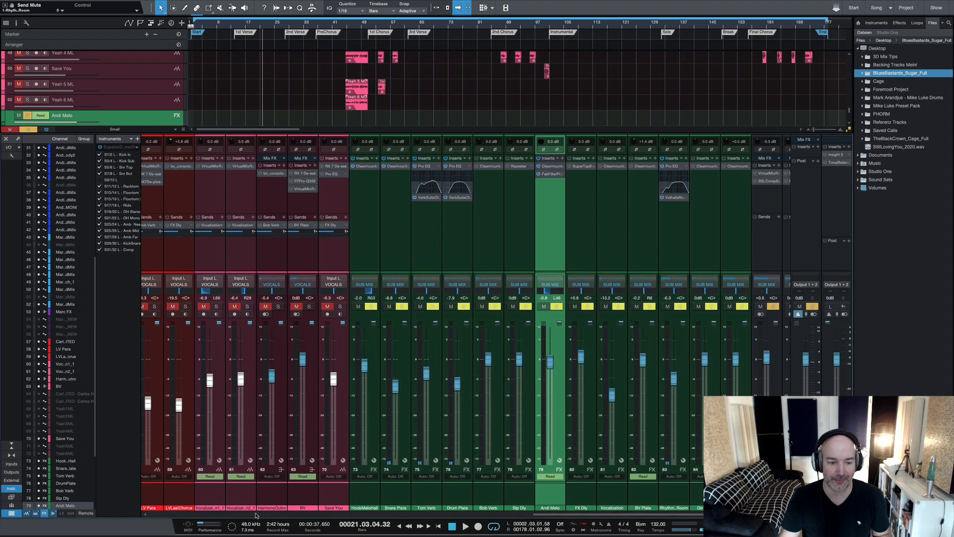
- Return to the guitar channels and play from about bar 21 to audition the PreChorus Melody's Andi Melo send
left_click(292, 514)
left_click(296, 513)
left_click(298, 513)
left_click_drag(298, 513, 304, 514)
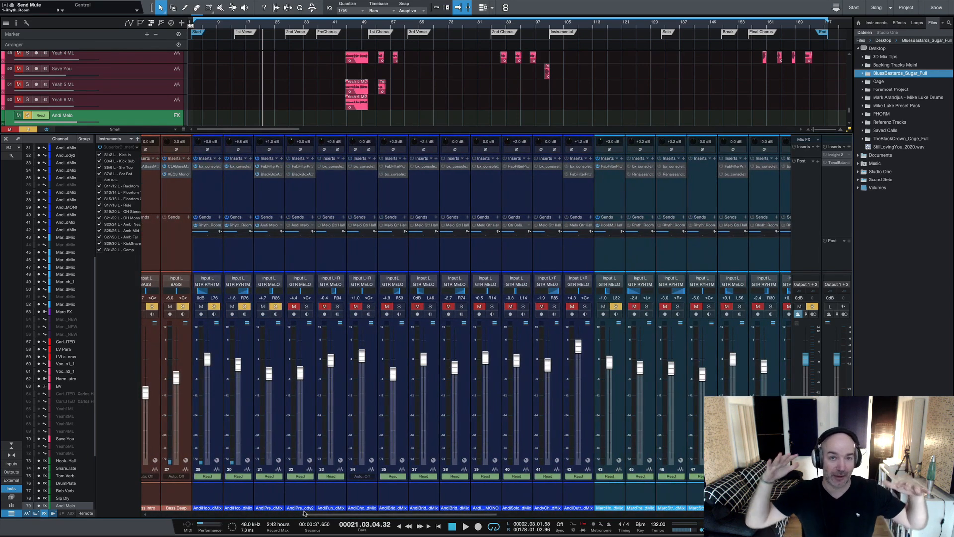
key("space")
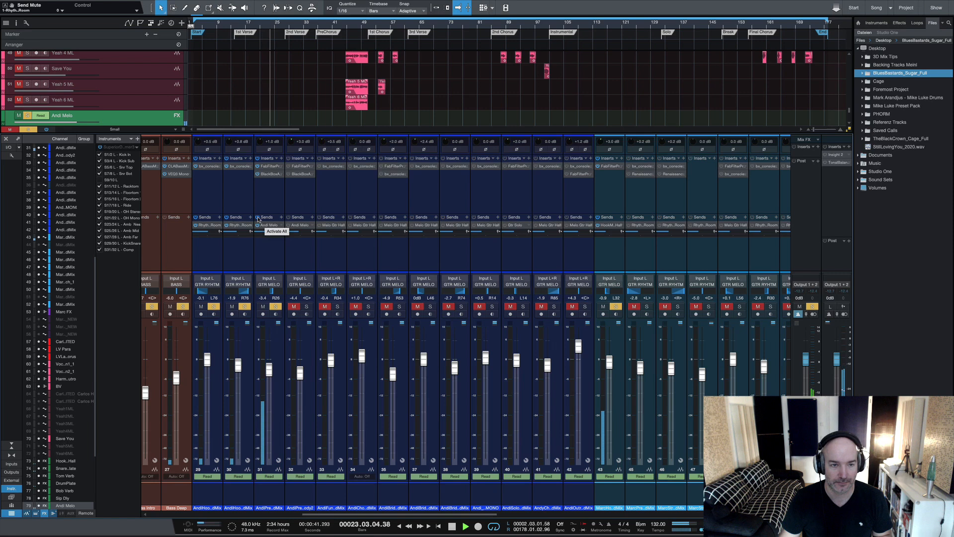
key("space")
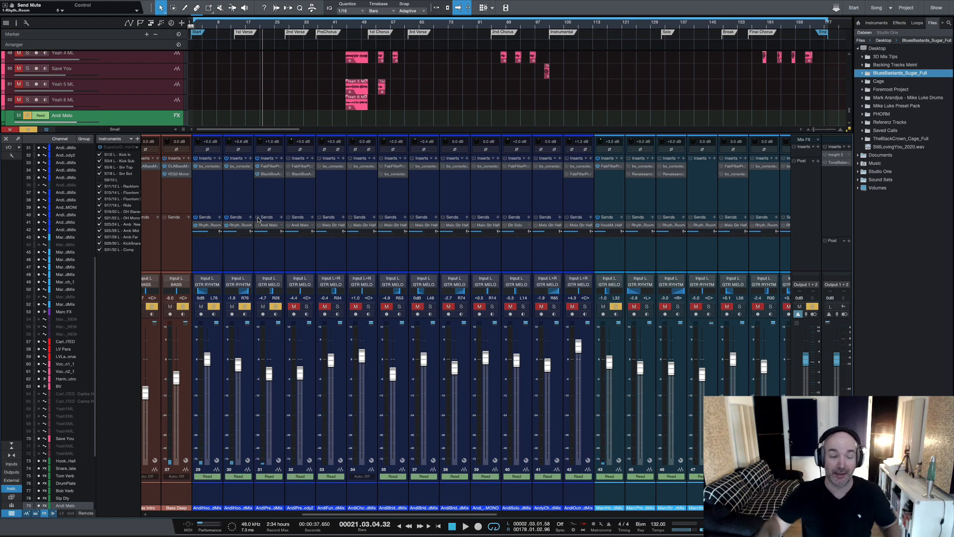
- Play from about bar 21 into the second verse with the Andi Melo send active, bringing more Marc guitar channels into view
key("space")
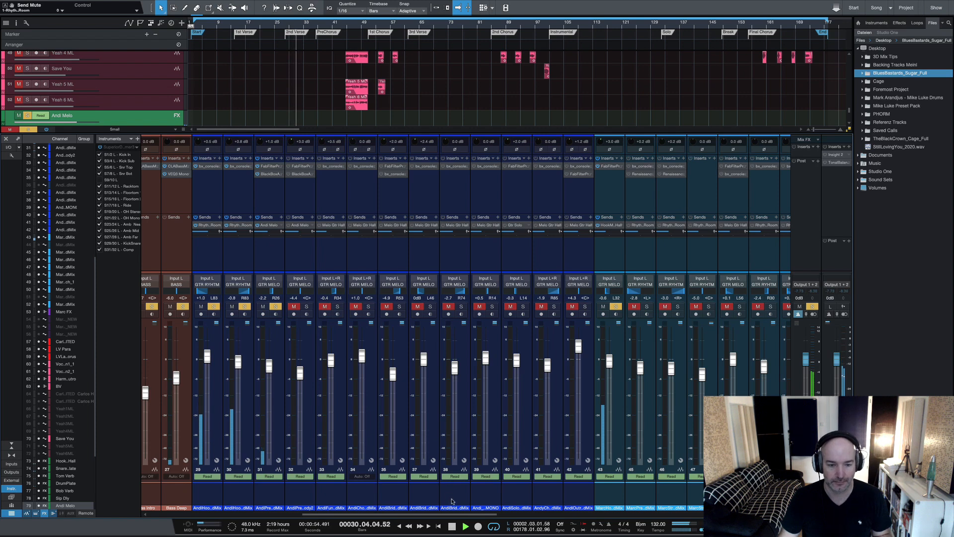
left_click_drag(478, 515, 487, 515)
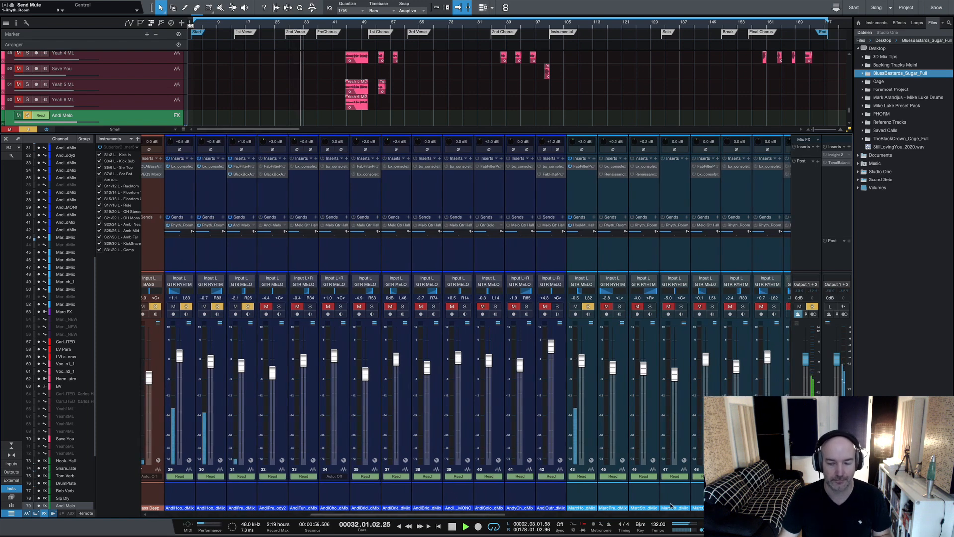
key("space")
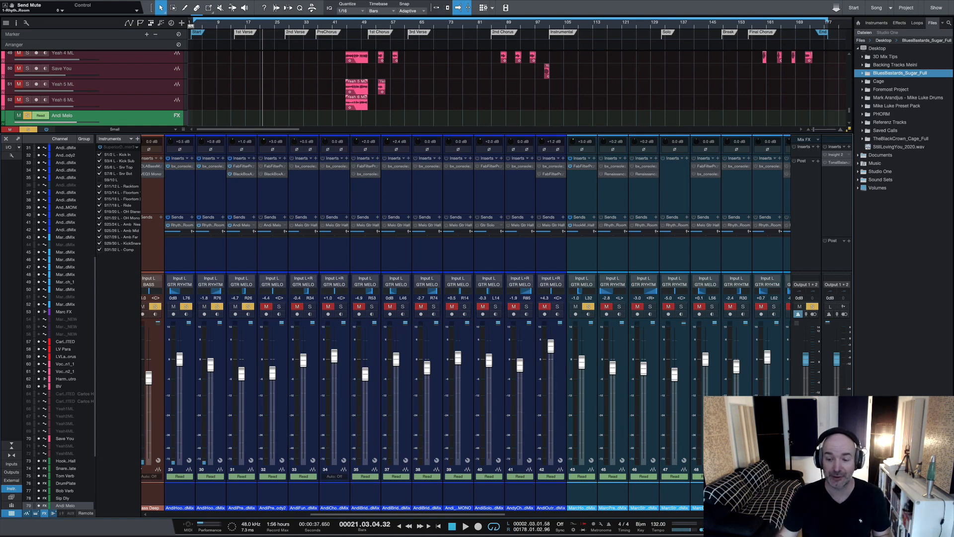
key("F3")
key("F3")
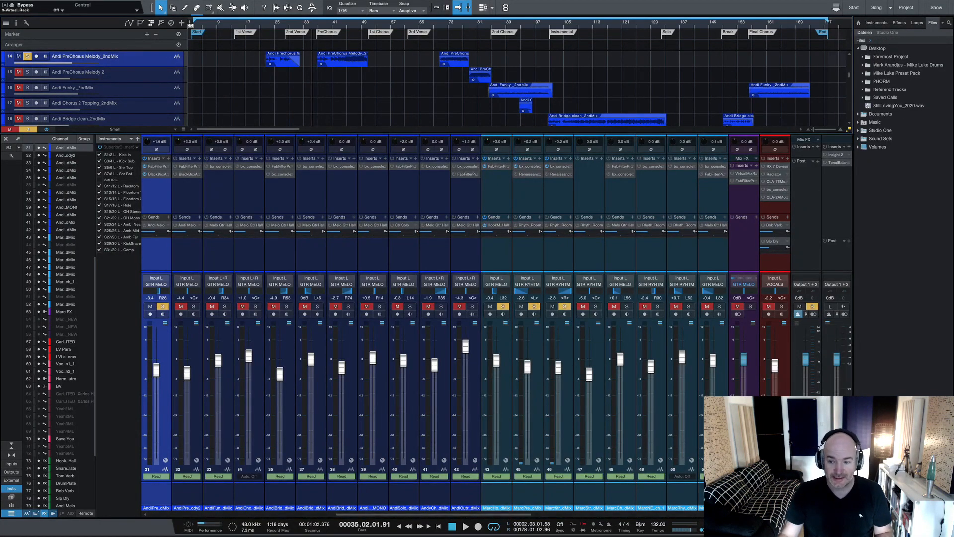
key("F3")
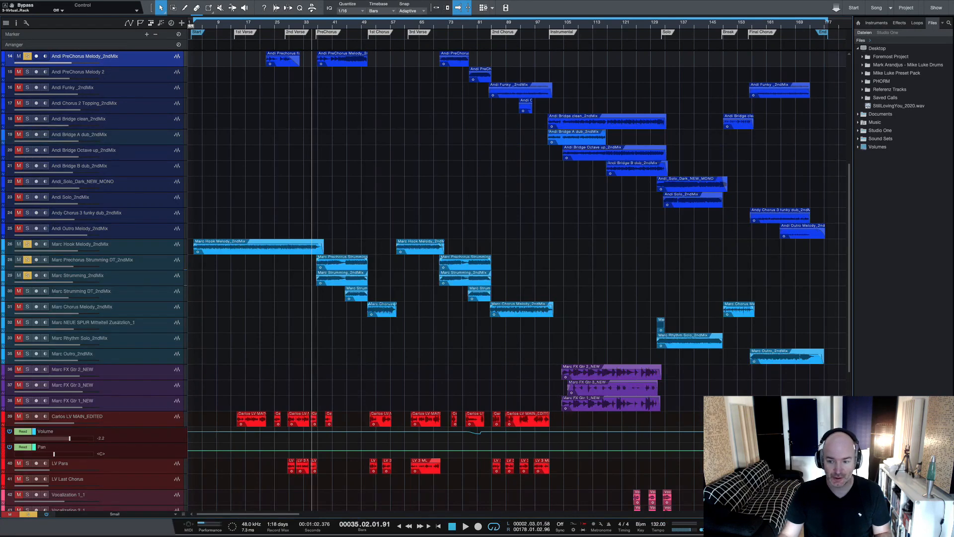
key("F3")
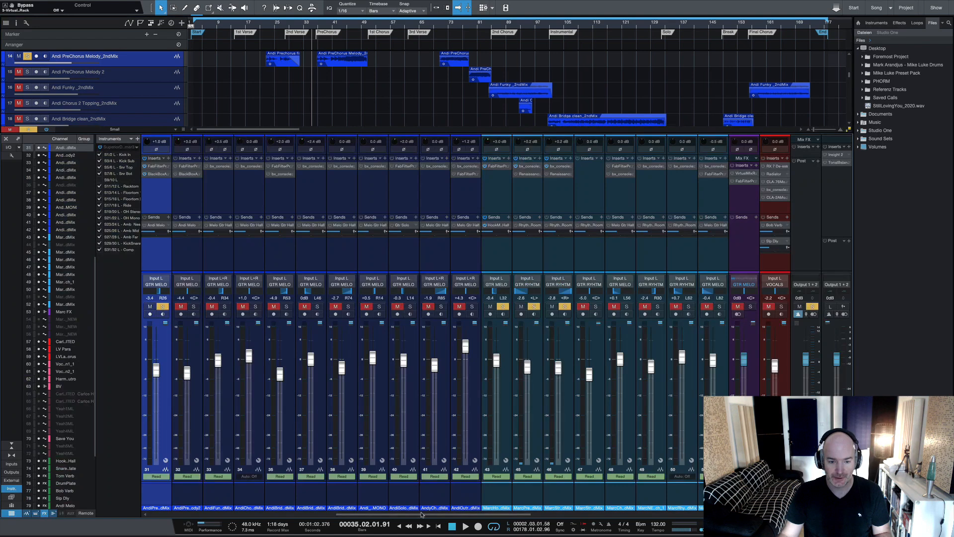
left_click_drag(366, 518, 433, 520)
- With the mixer hidden, select the Marc Strumming DT_2ndMix track and set the playback position to about bar 44
key("F3")
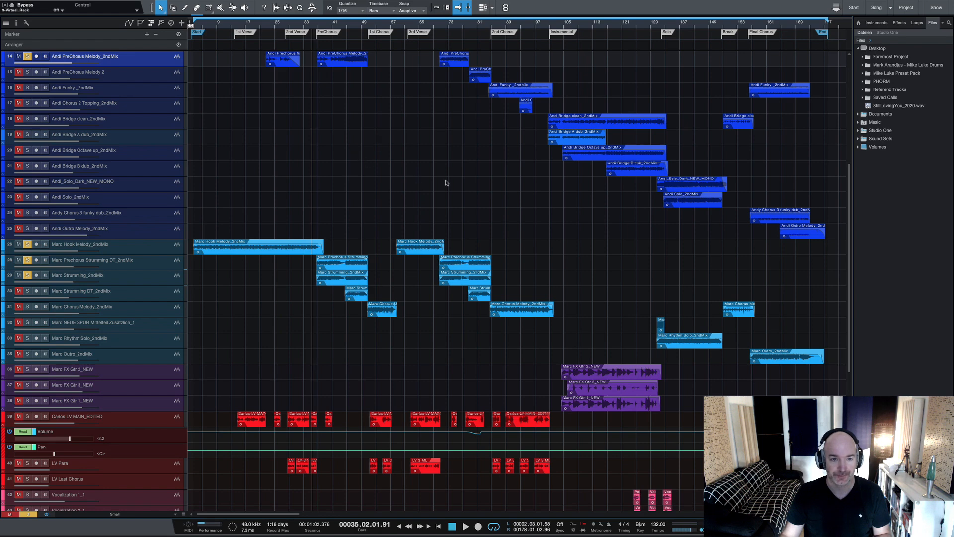
scroll(854, 214, "up", 3)
mouse_move(853, 215)
left_mouse_down()
mouse_move(854, 207)
mouse_move(854, 215)
left_mouse_up()
left_click(140, 389)
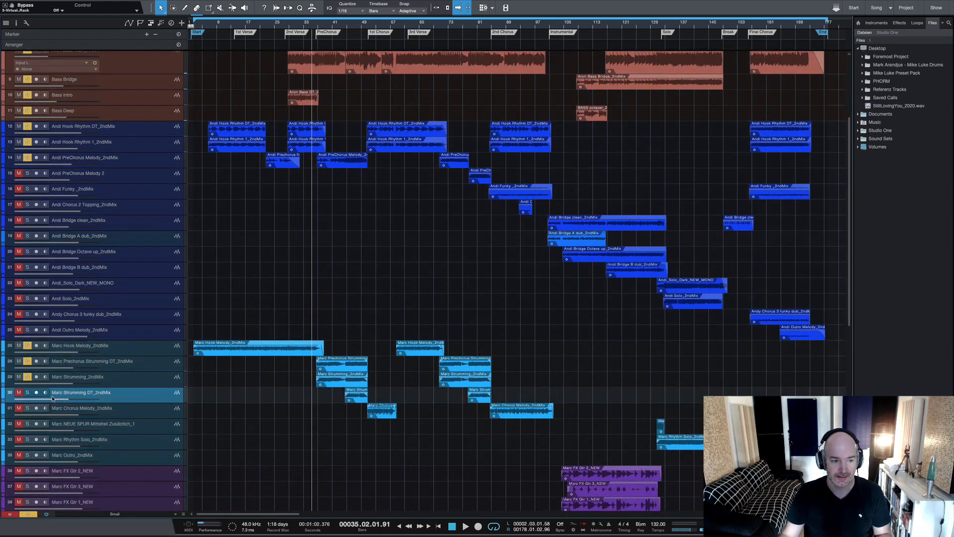
left_click(347, 24)
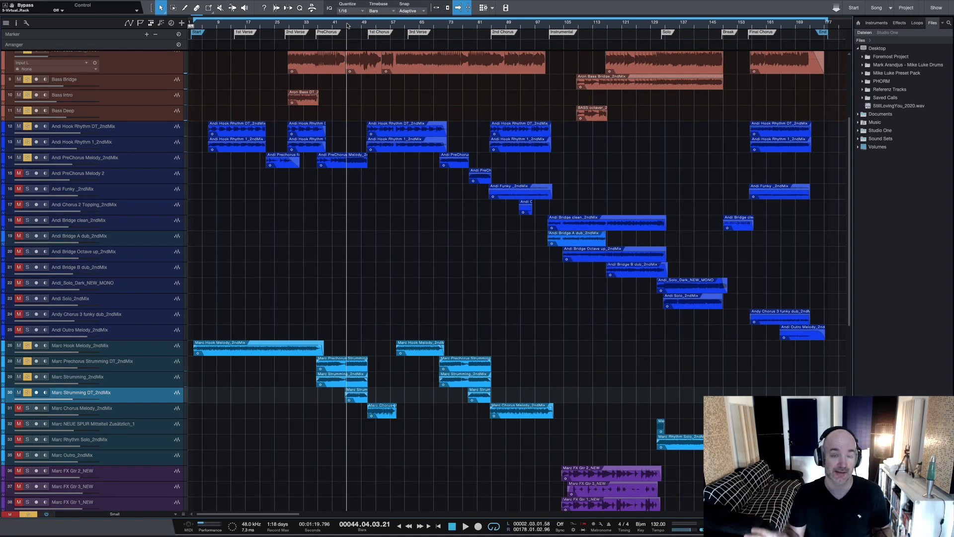
- Play from about bar 42 to audition the pre-chorus guitars with the Andi PreChorus Melody soloed in
left_click(344, 26)
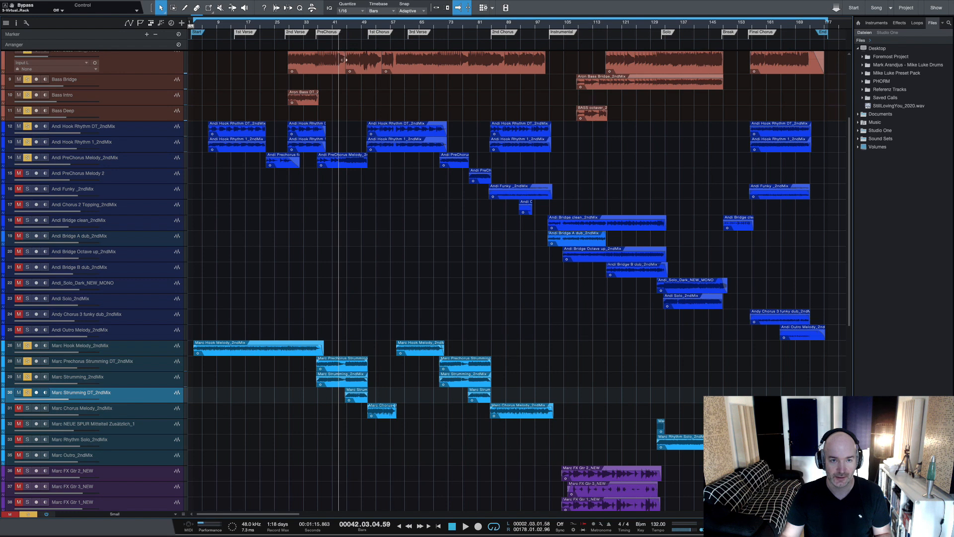
key("space")
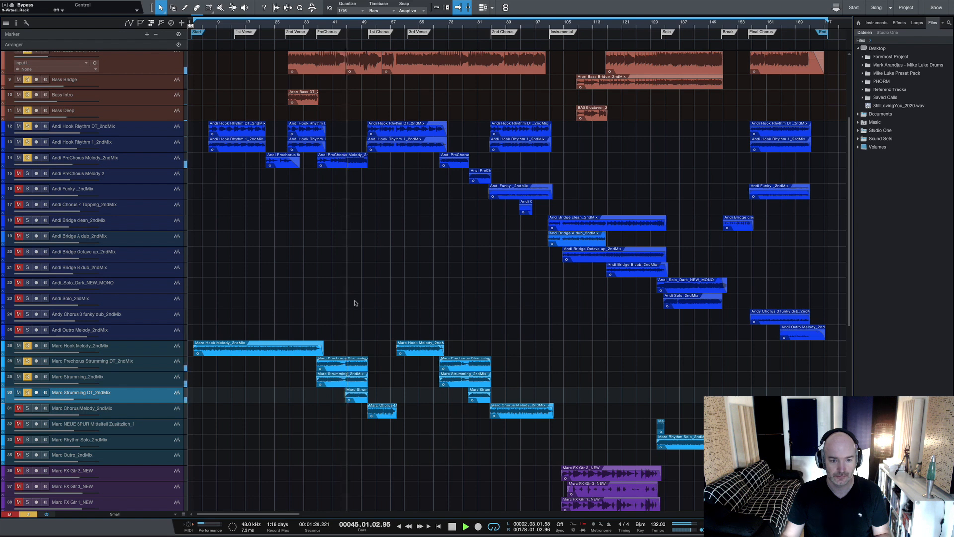
key("space")
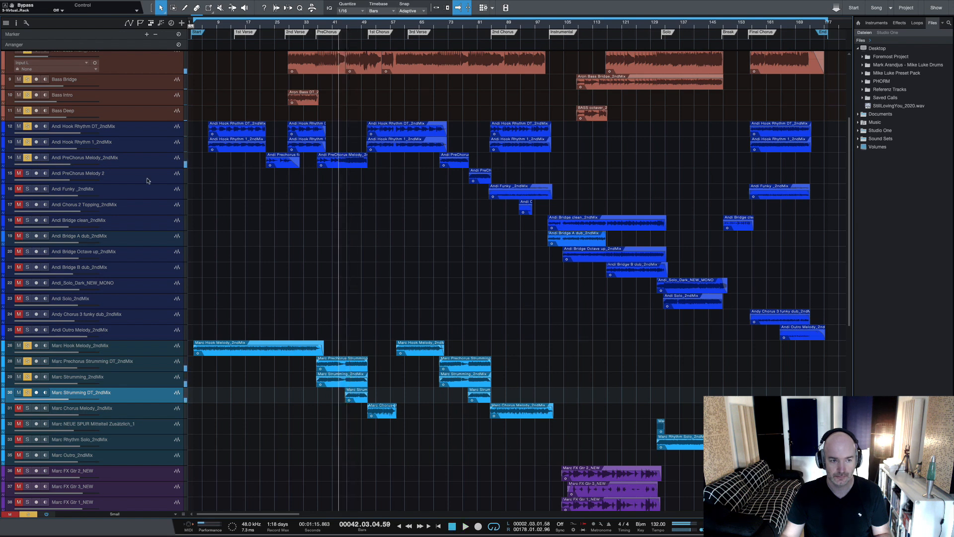
- Unsolo Andi PreChorus Melody_2ndMix, play from about bar 41 to hear the passage without it, and solo the track again
left_click(26, 158)
left_click(114, 165)
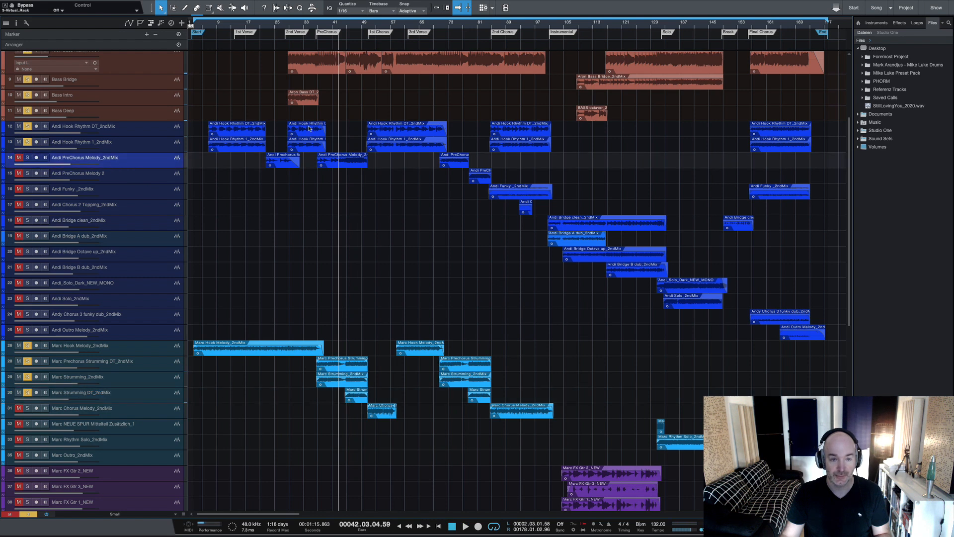
left_click(333, 27)
key("space")
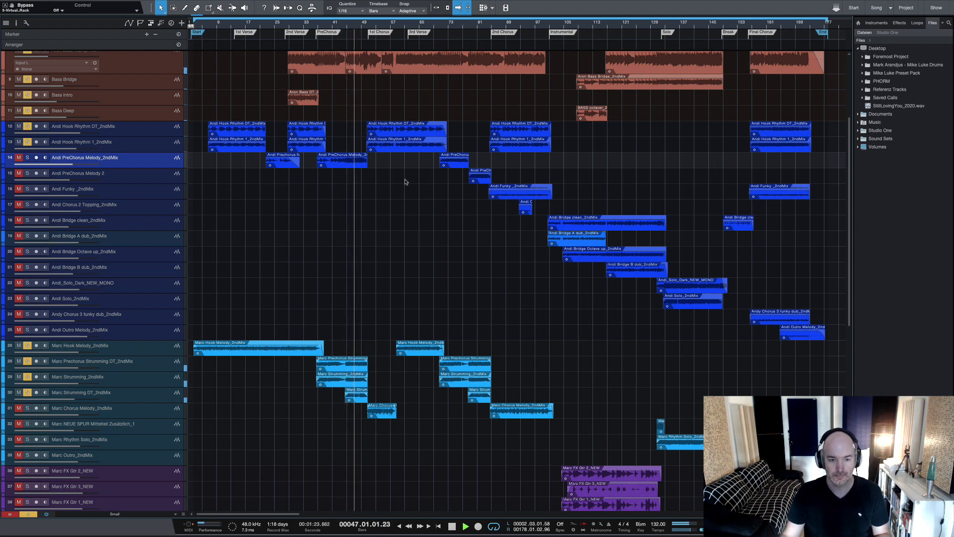
key("space")
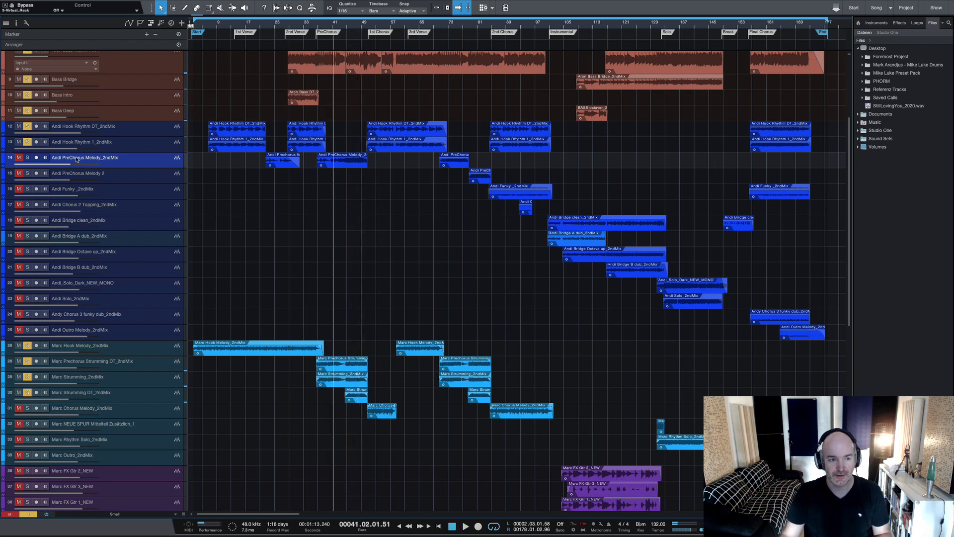
left_click(27, 158)
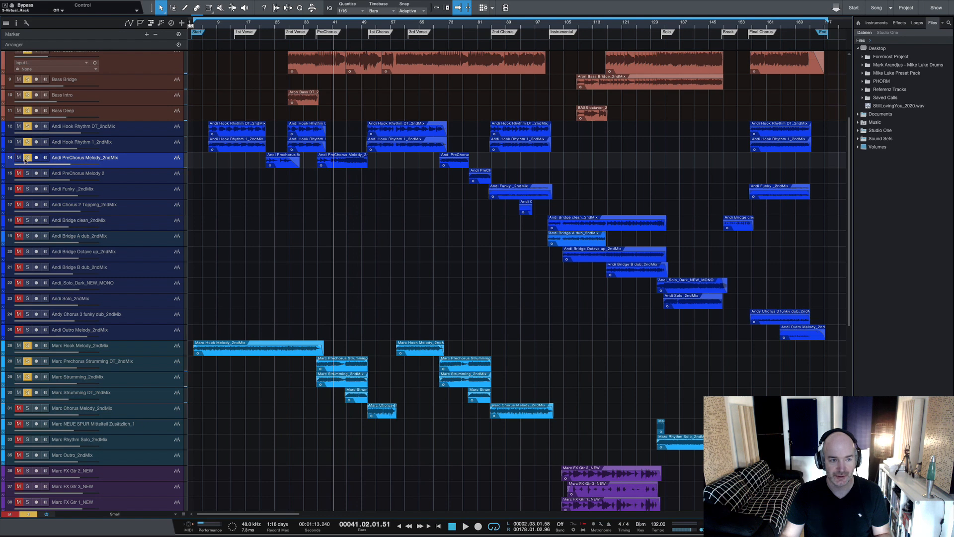
- Set the playback position to about bar 36 and temporarily enlarge the Andi PreChorus Melody track to examine its waveforms
left_click(317, 25)
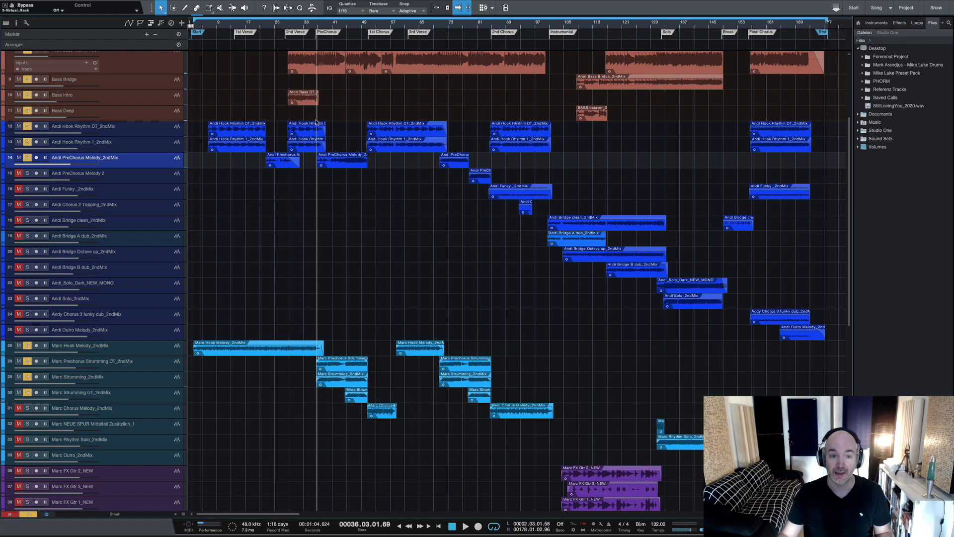
left_click_drag(140, 168, 143, 273)
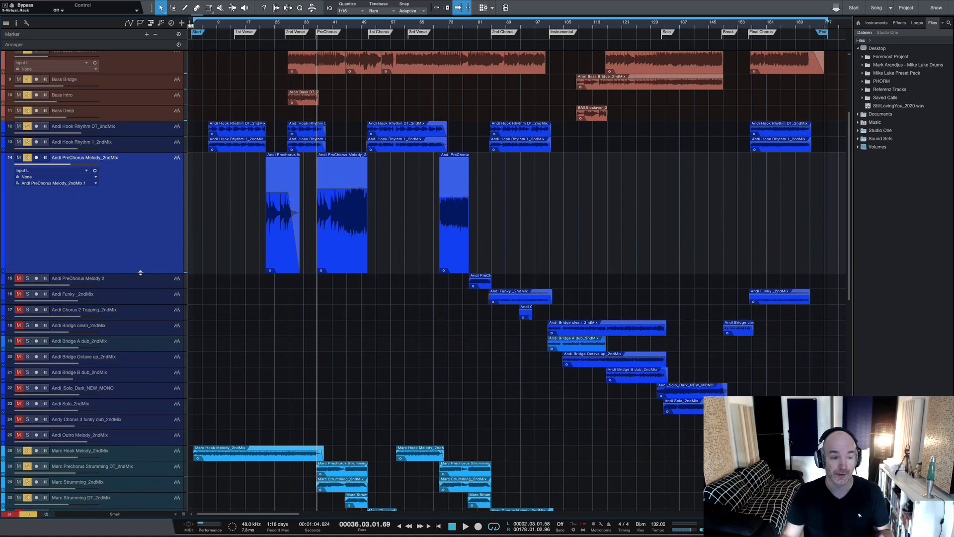
left_click_drag(141, 272, 149, 169)
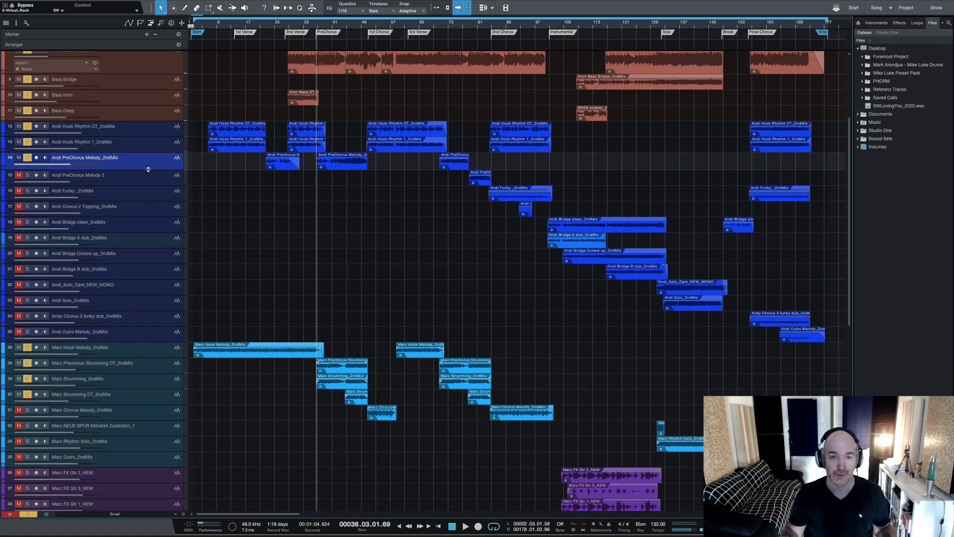
- Play the pre-chorus from about bar 36 and show the mixer to watch the Andi PreChorus Melody channel's fader automation
key("space")
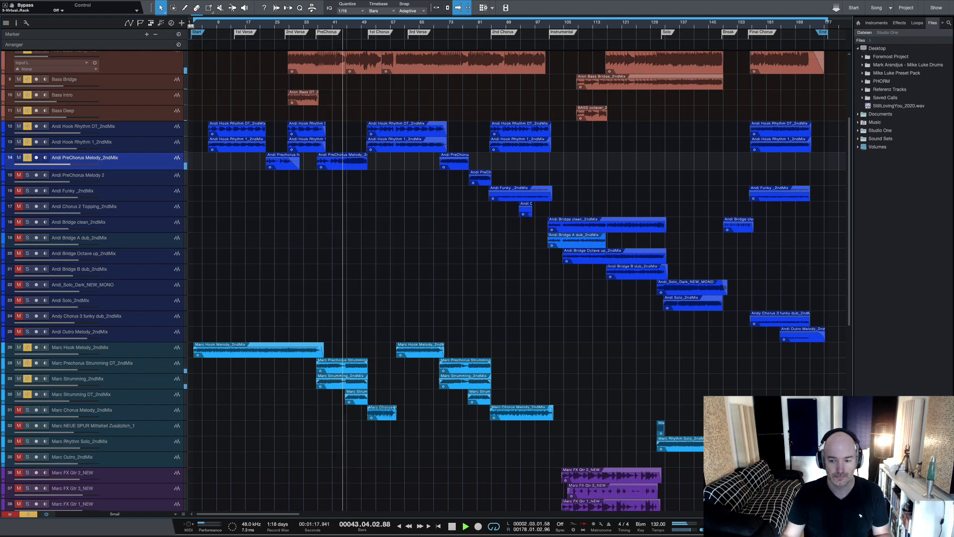
key("F3")
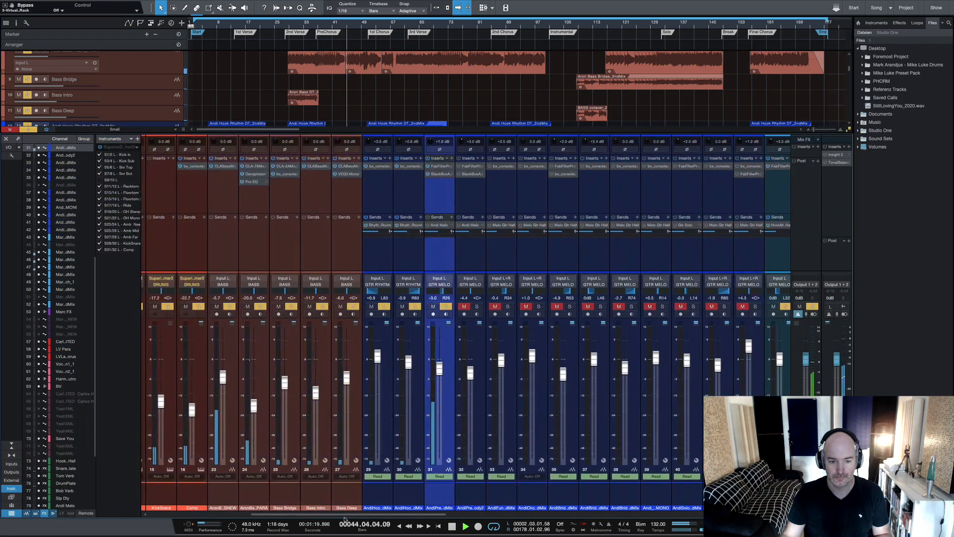
left_click_drag(345, 518, 342, 517)
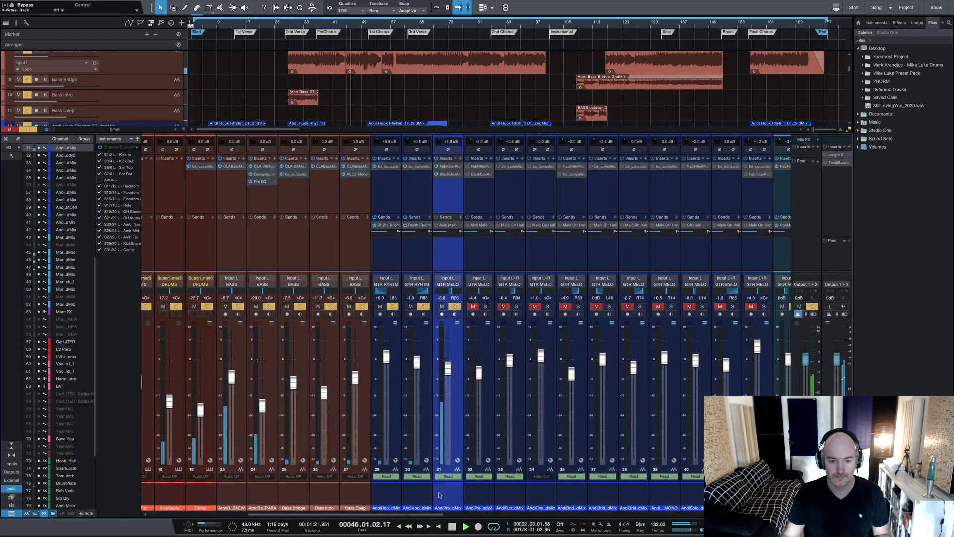
key("space")
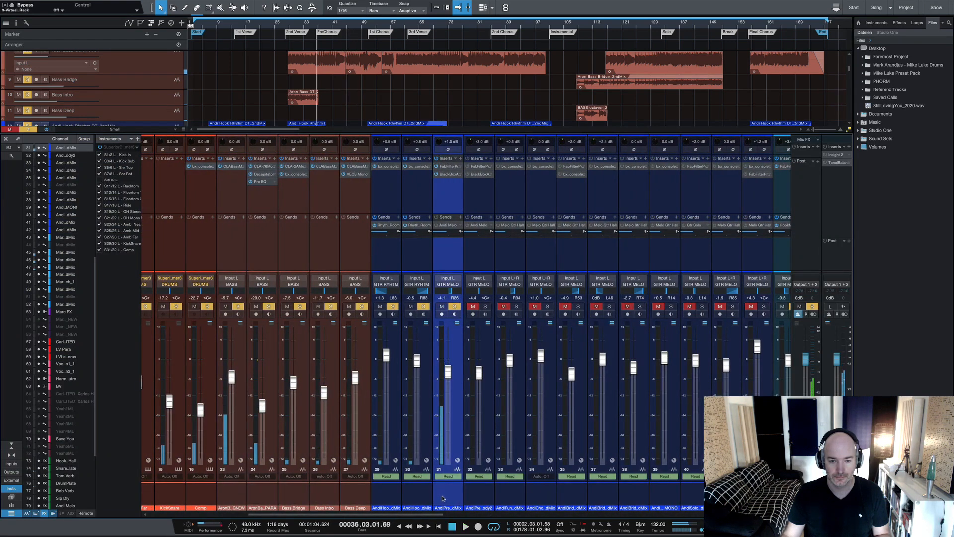
left_click(446, 213)
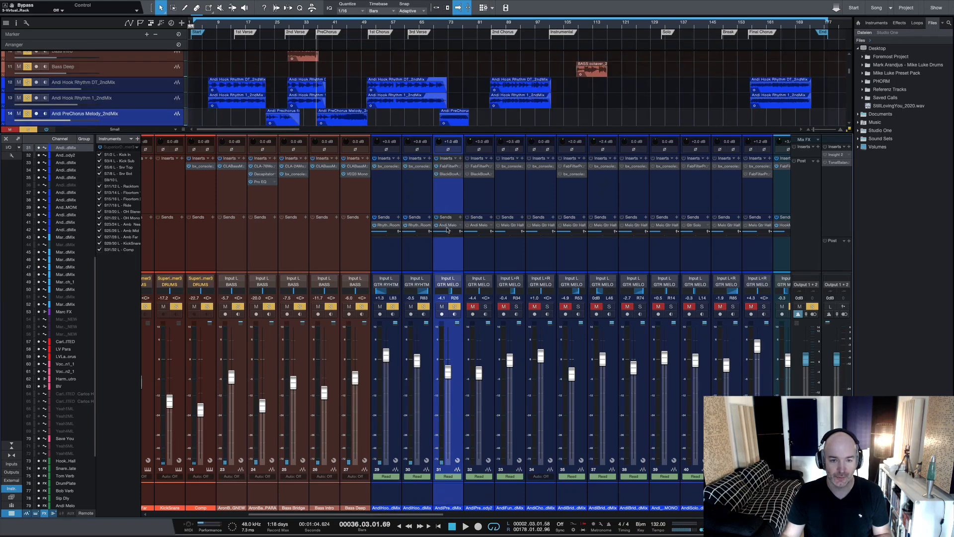
- Open the PreChorus Melody's Pro-Q 3 insert, examine its cuts while playing from about bars 36 and 39, and close it
left_click(447, 166)
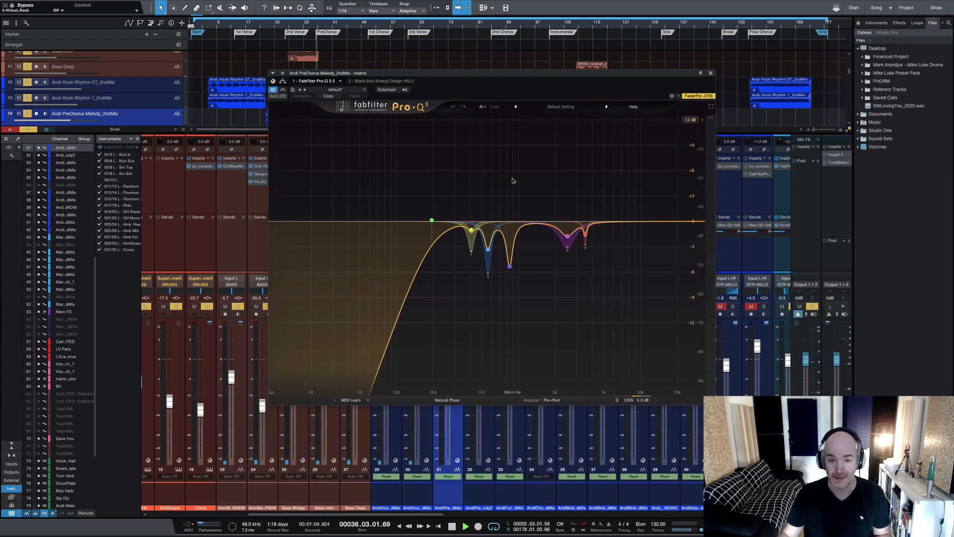
key("space")
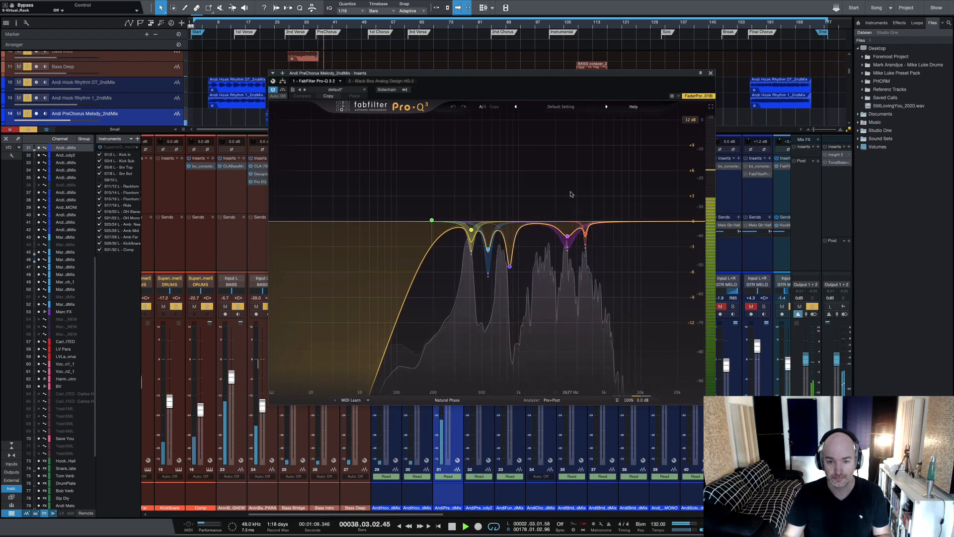
key("space")
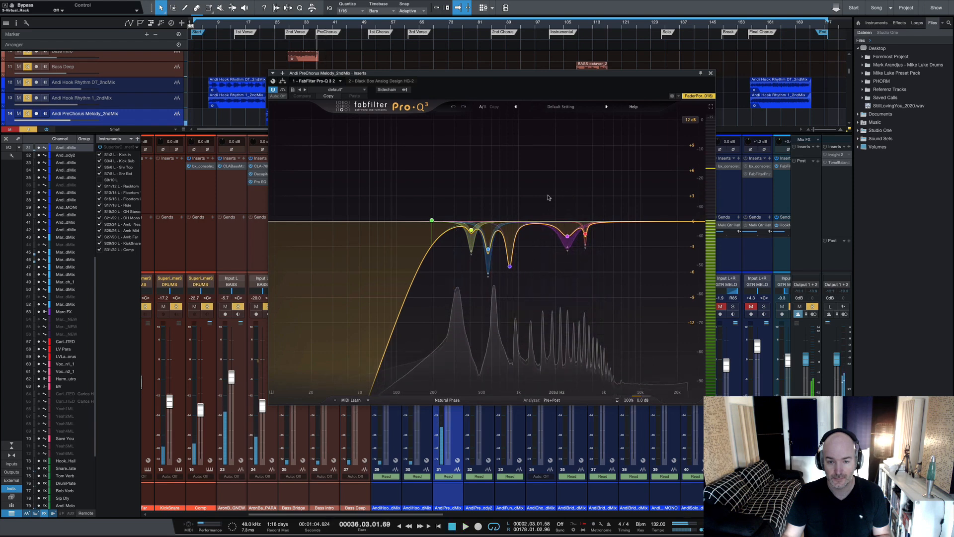
left_click(328, 26)
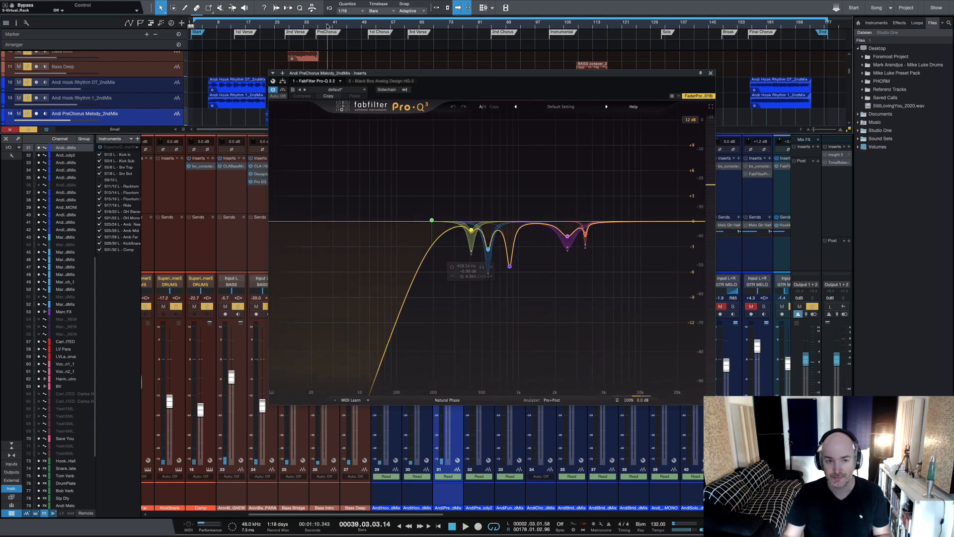
key("space")
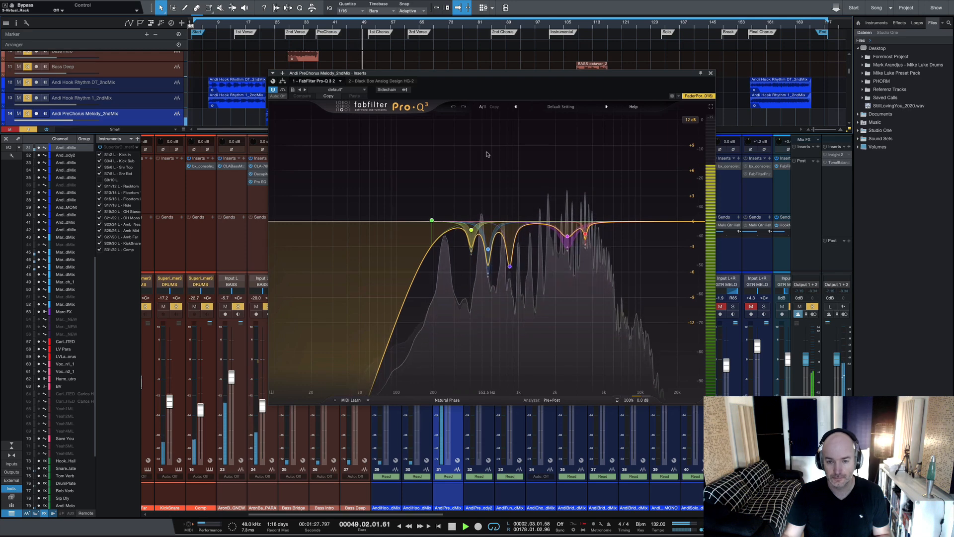
left_click(711, 73)
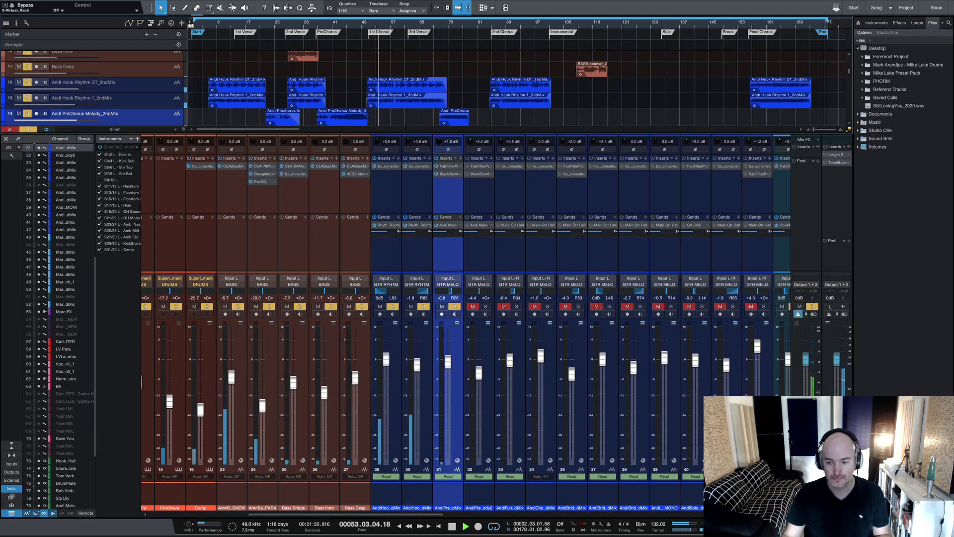
- Hide the mixer and play from about bar 6 to audition the Andi Hook Rhythm guitars before the first verse
key("F3")
key("space")
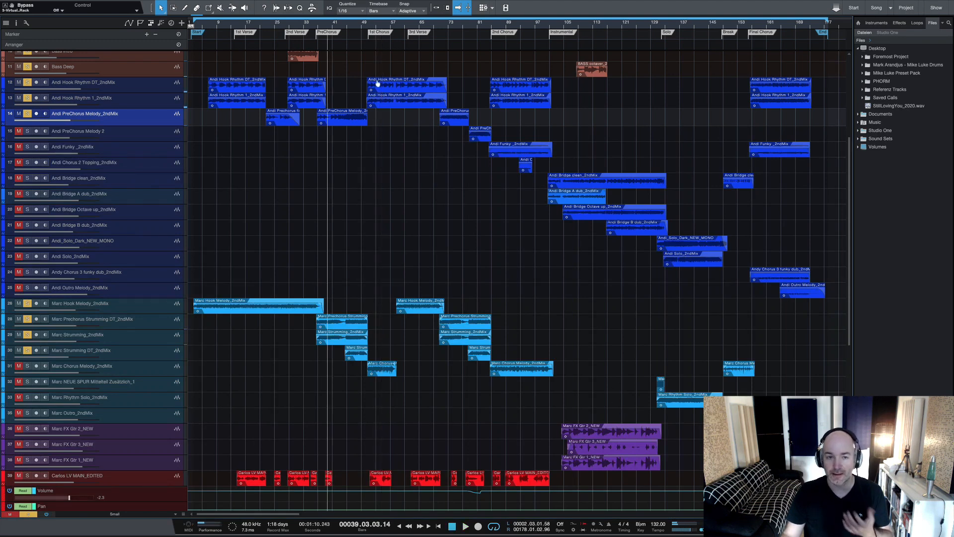
left_click(208, 25)
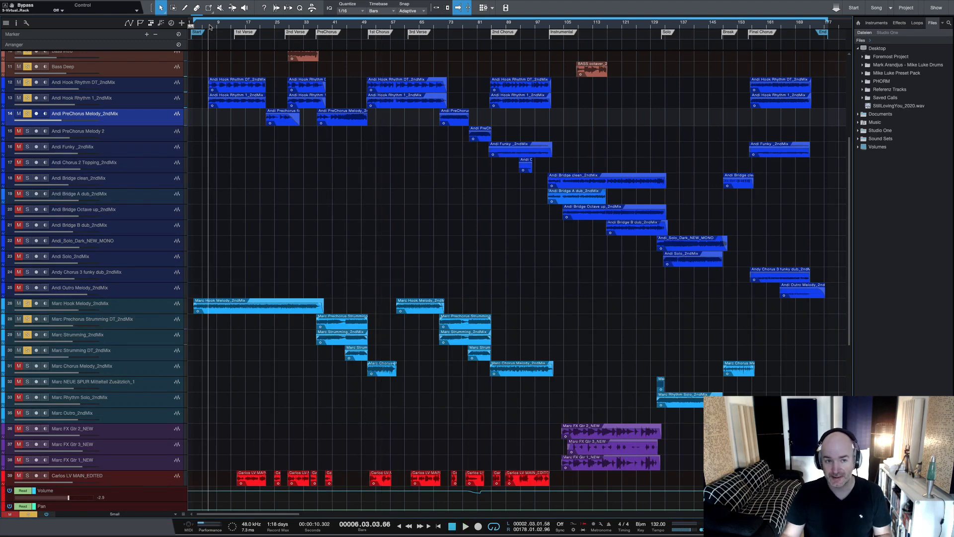
key("space")
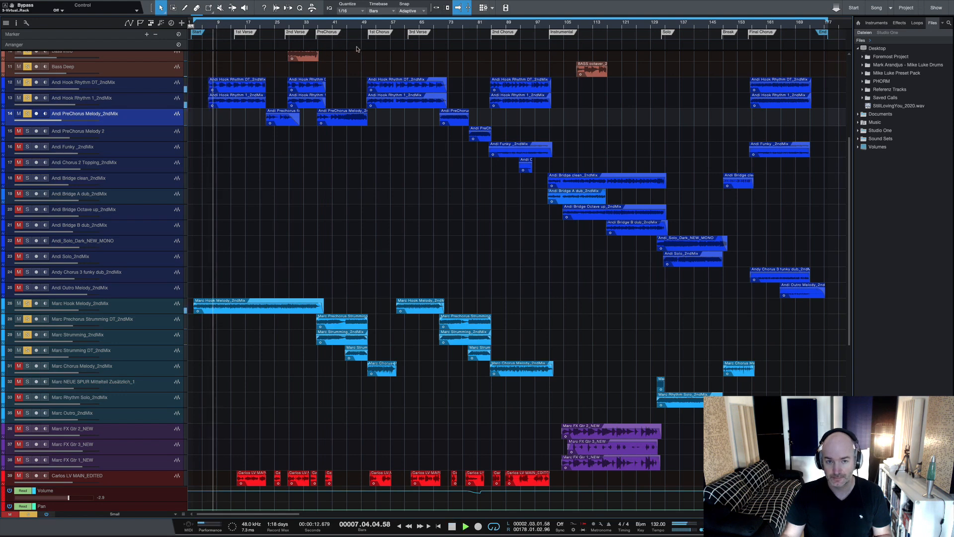
key("space")
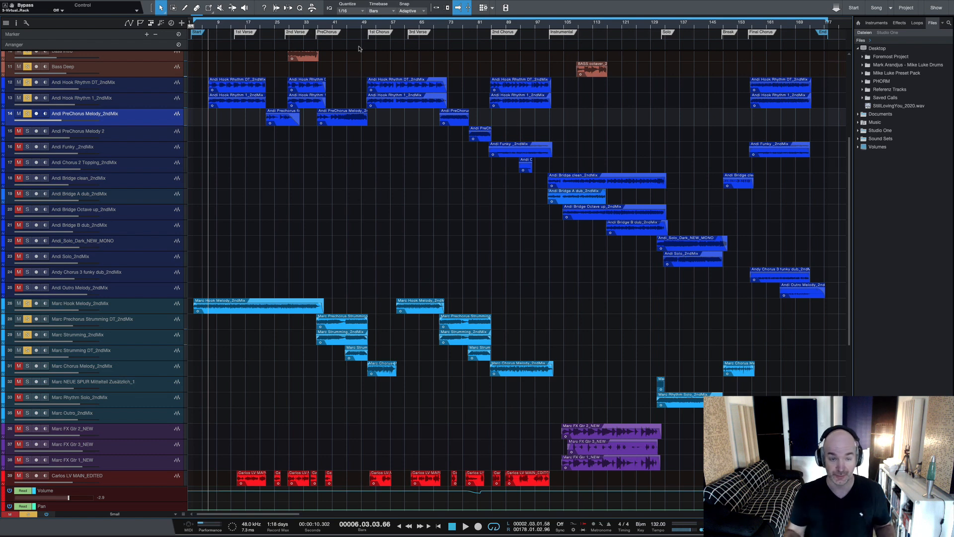
- Play from about bar 58 to audition the first chorus hook rhythm guitars, and show the mixer to watch their channels
left_click(370, 26)
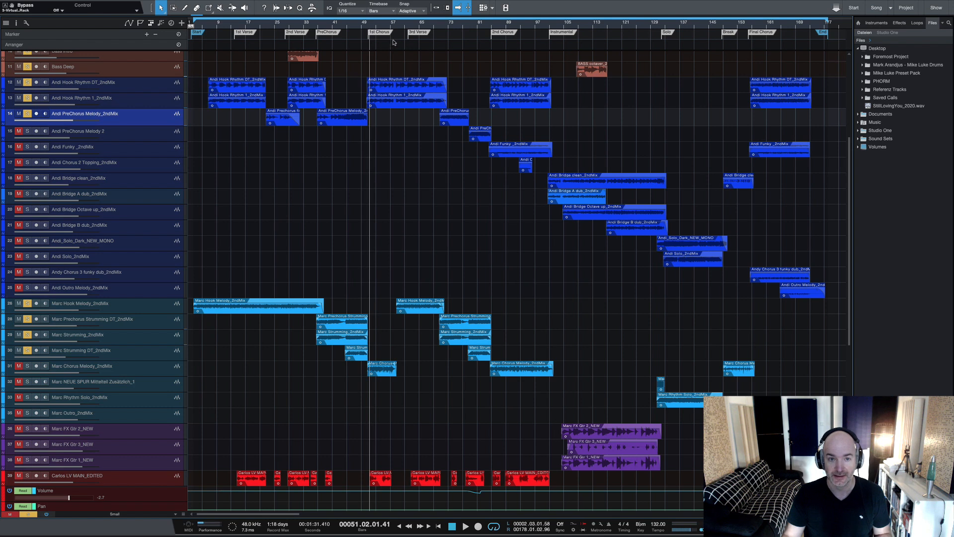
left_click(369, 27)
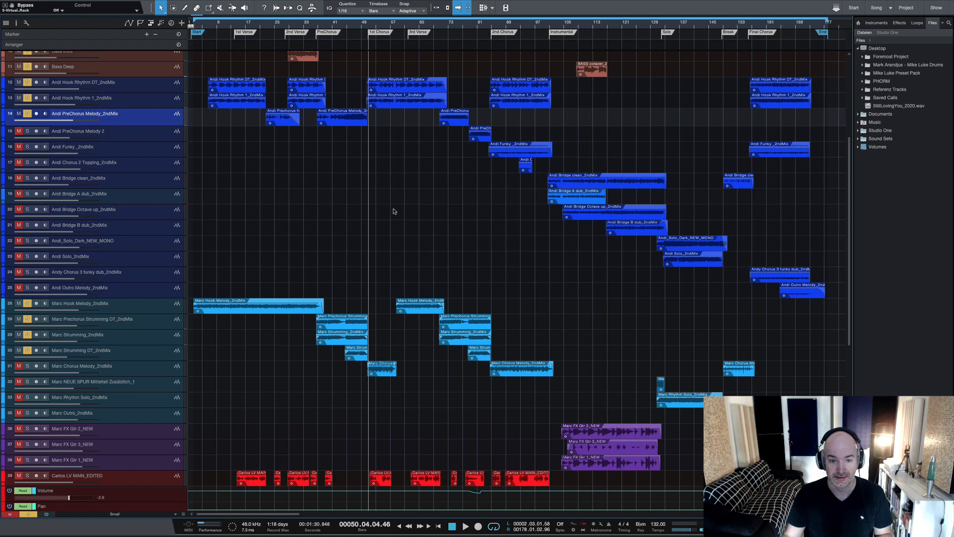
left_click(399, 26)
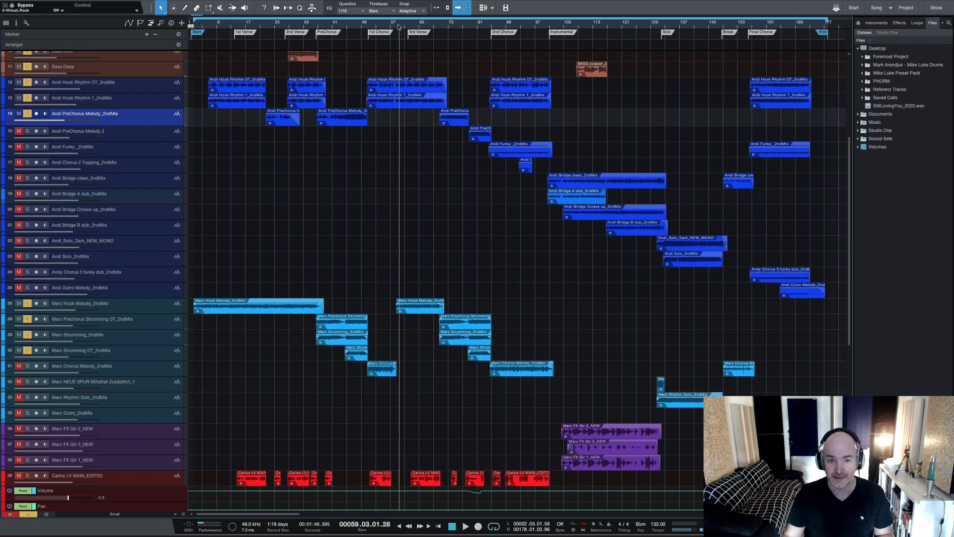
left_click_drag(398, 28, 397, 28)
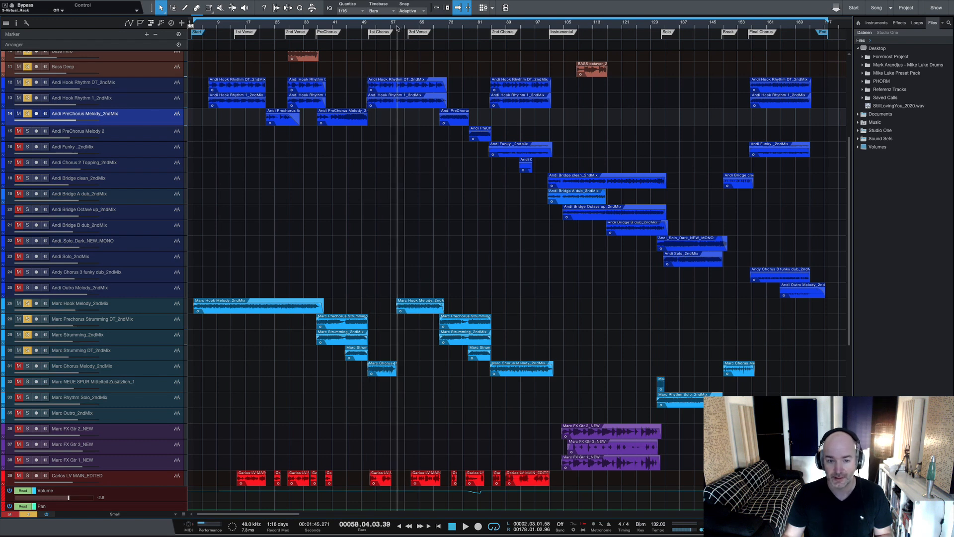
key("space")
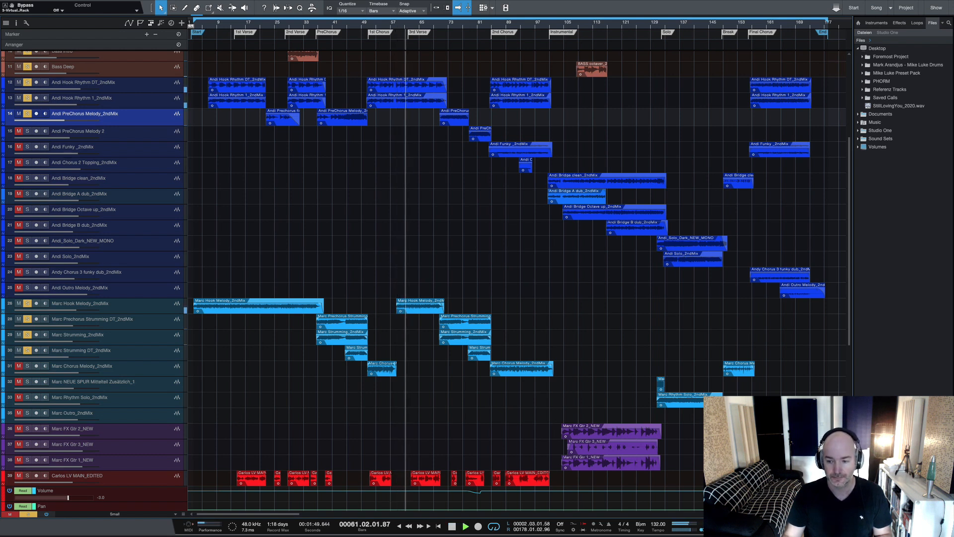
key("F3")
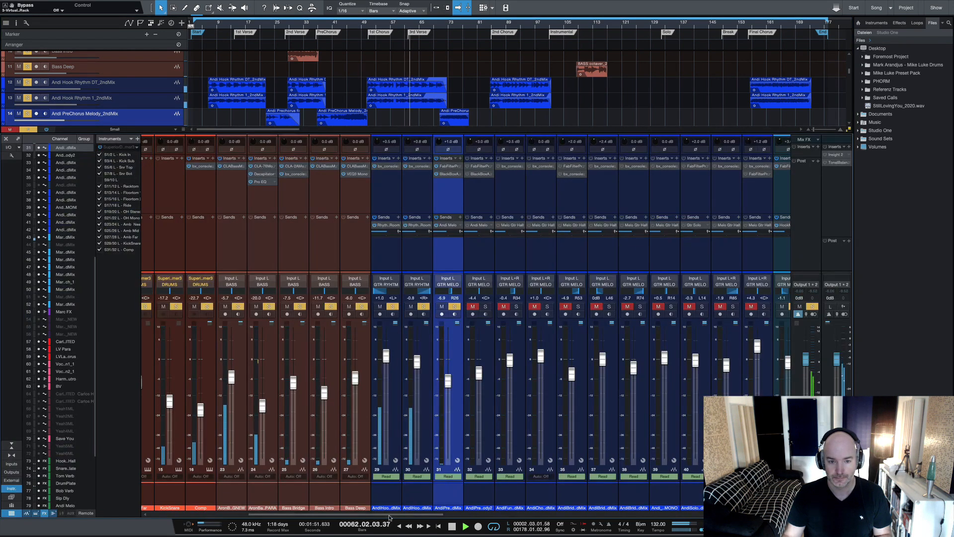
key("space")
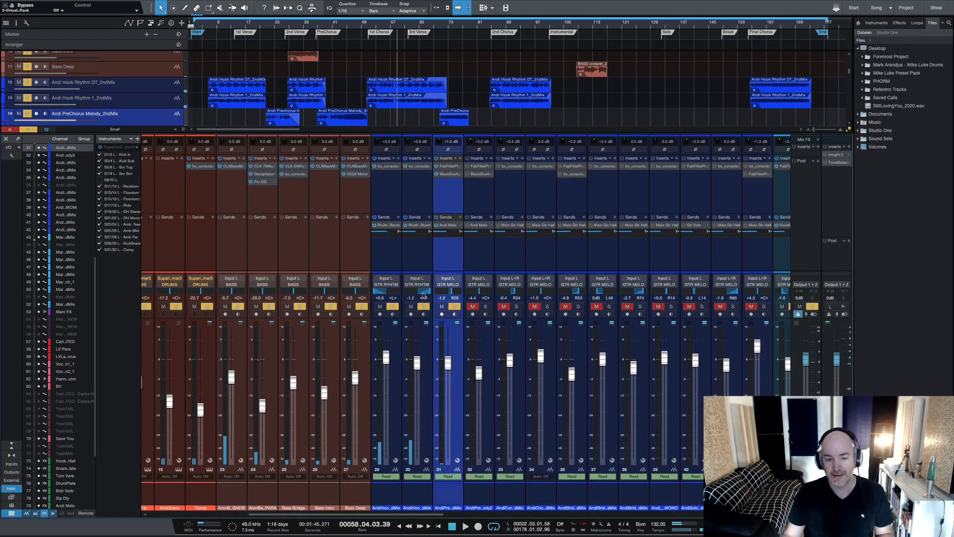
- Select the two Andi Hook Rhythm channels and examine their pan and volume automation around the start of the first chorus
left_click(398, 329)
left_click(417, 364, "super")
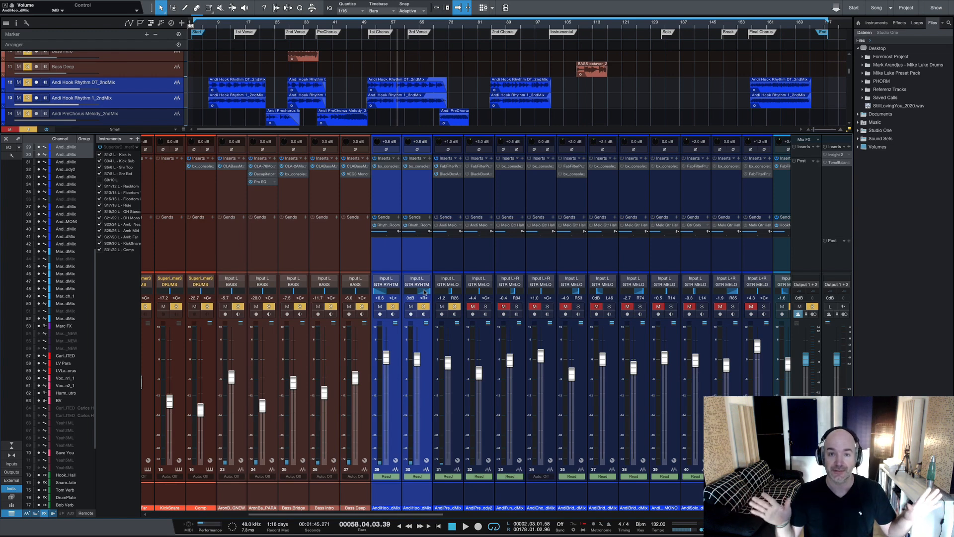
left_click(371, 25)
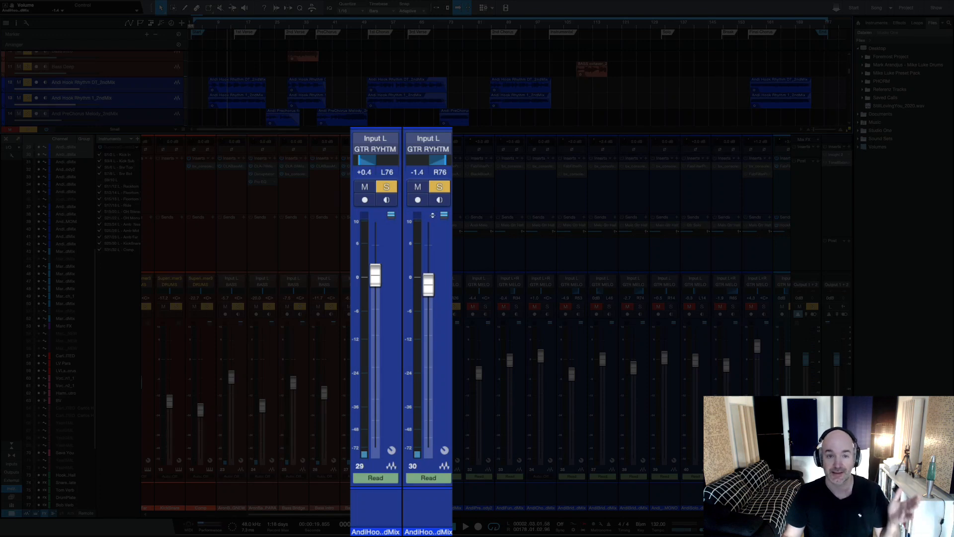
left_click(367, 25)
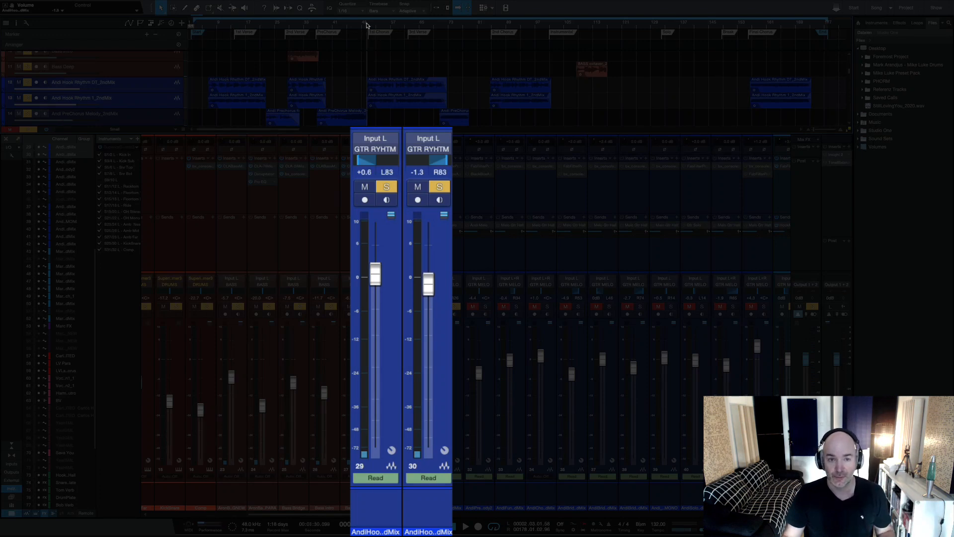
- Select the first-chorus Andi Hook Rhythm clip and compare both rhythm channels' volume and pan automation between about bars 56 and 60
left_click(388, 90)
left_click(393, 103)
left_click(395, 91)
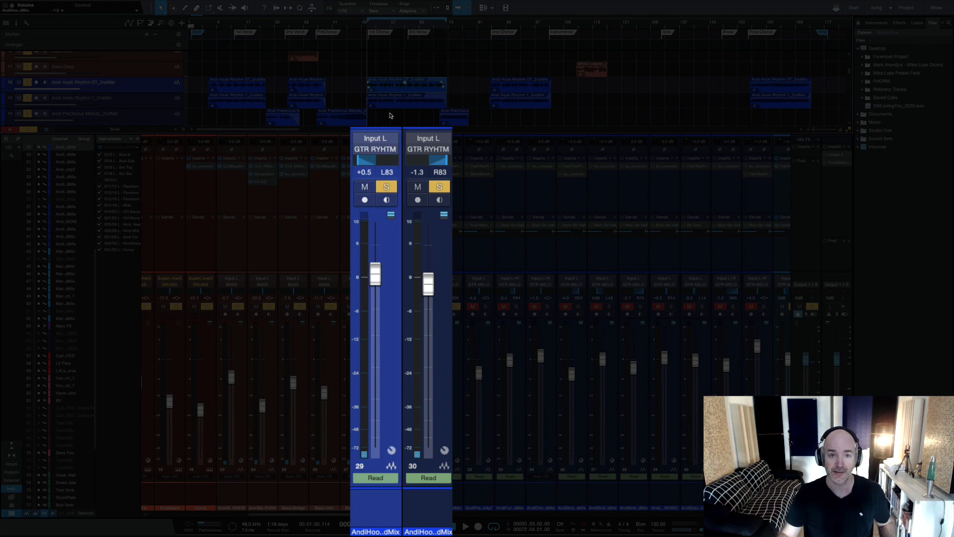
left_click(403, 26)
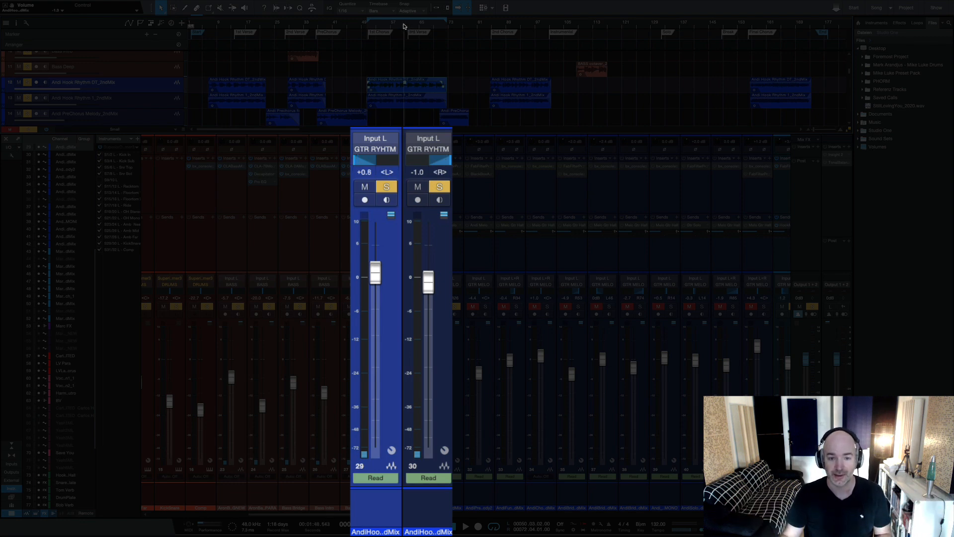
left_click_drag(401, 25, 387, 28)
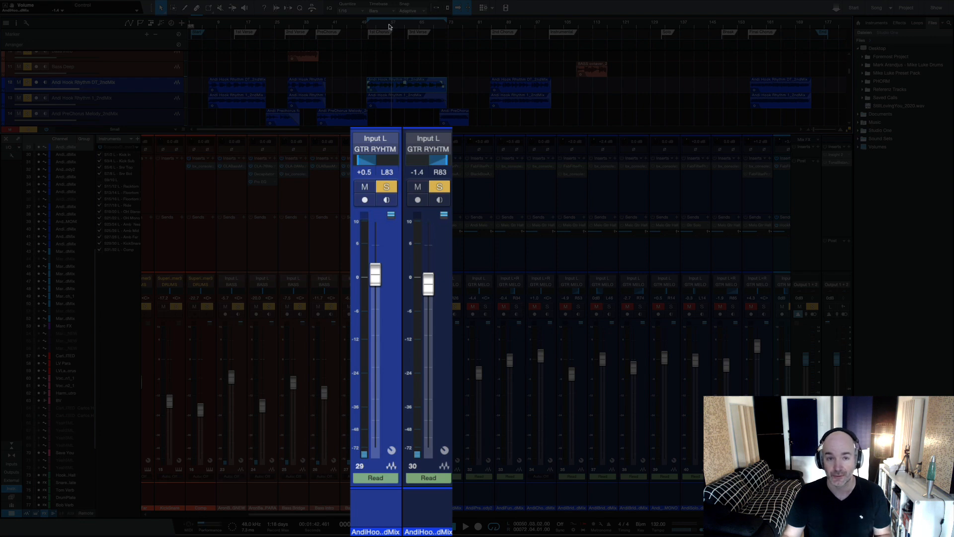
left_click(440, 256)
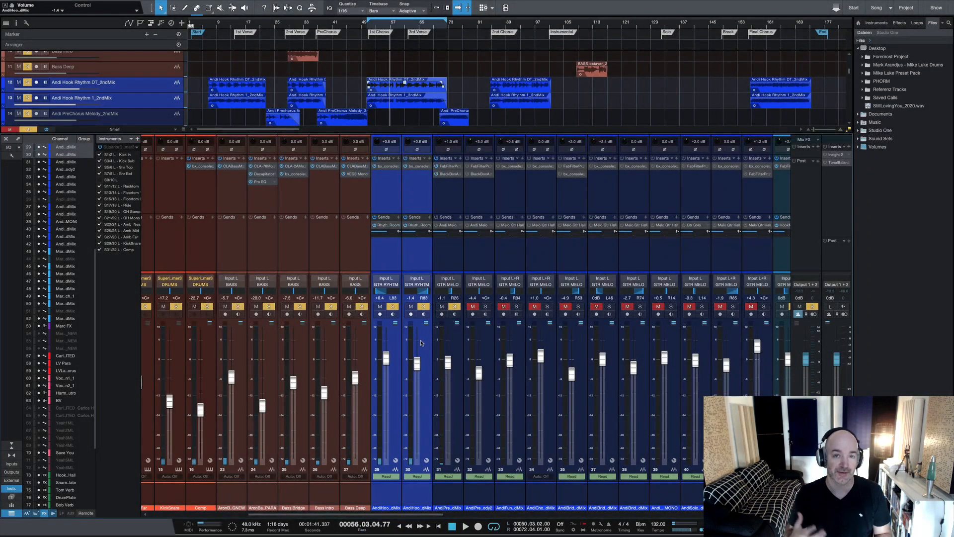
- Hide the mixer, solo the Andi PreChorus Melody 2 track, and play from about bar 78 to audition it
left_click(456, 347)
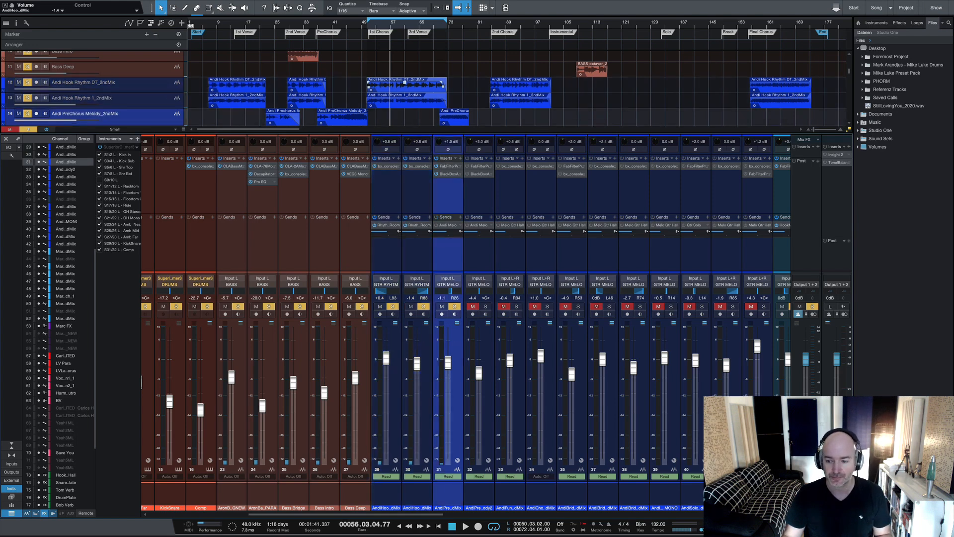
key("F3")
left_click(443, 27)
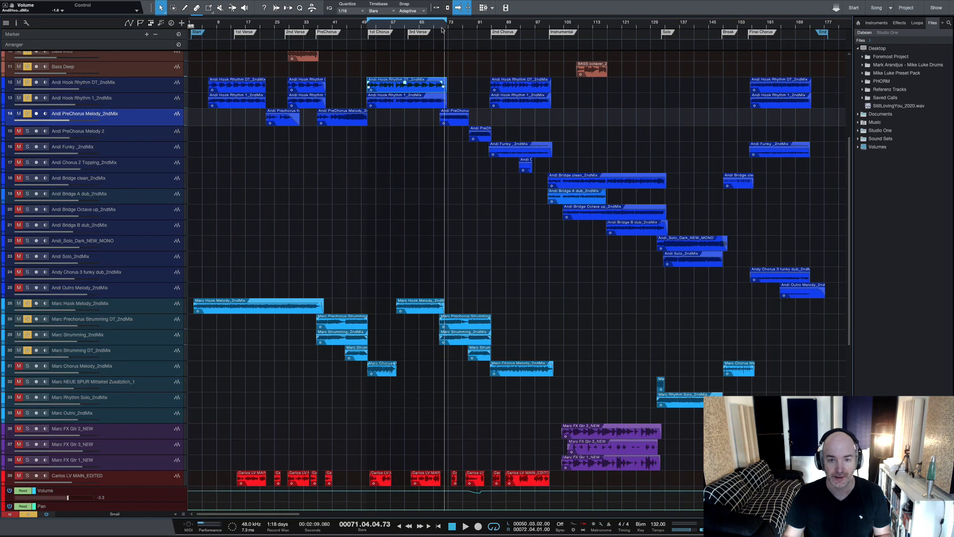
left_click(77, 138)
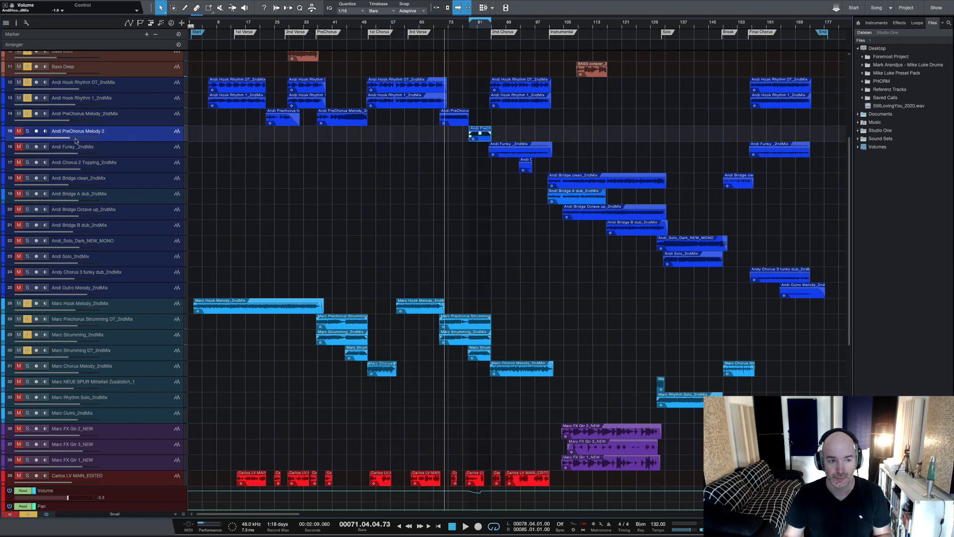
left_click(28, 131)
left_click(471, 29)
left_click(468, 30)
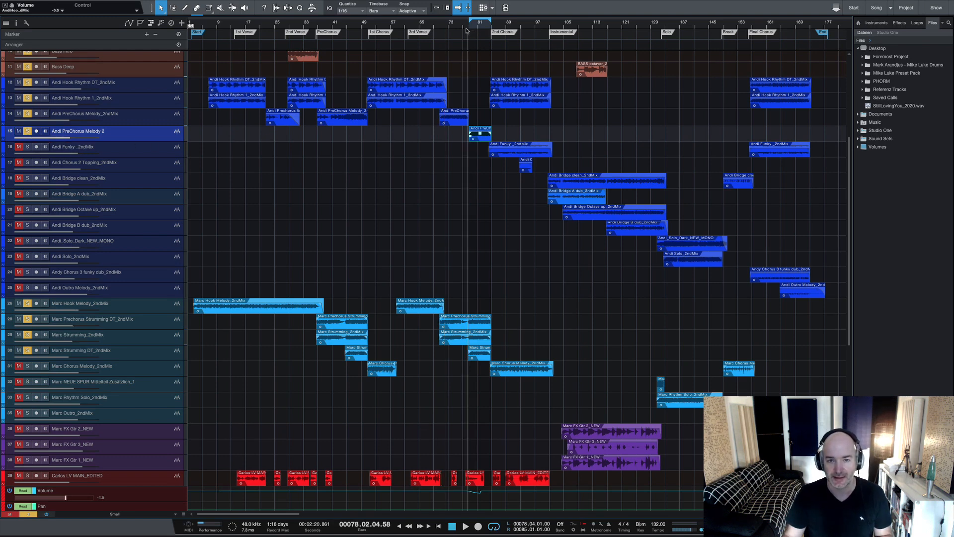
key("space")
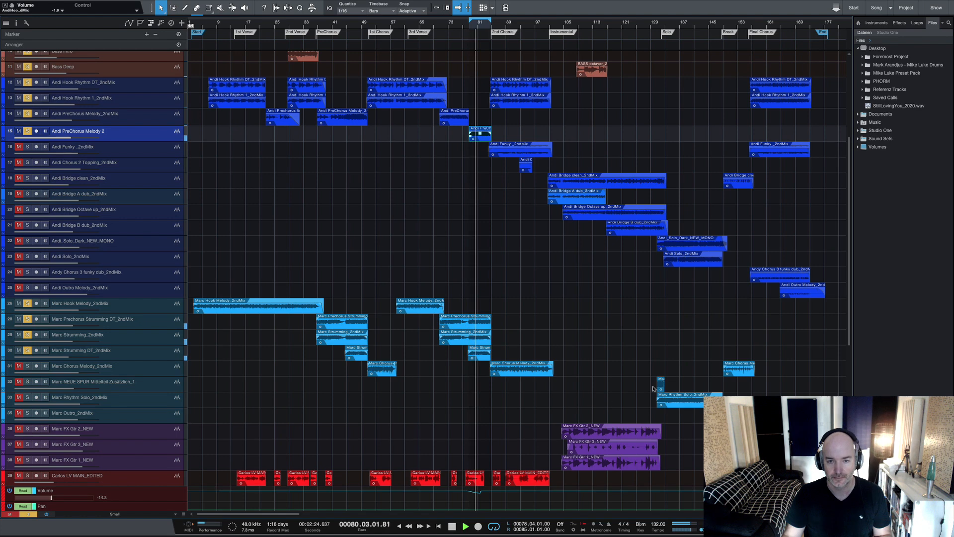
- Show the mixer, stop playback, and examine PreChorus Melody 2's Pro-Q 3 and Black Box HG-2 inserts, closing each one
key("F3")
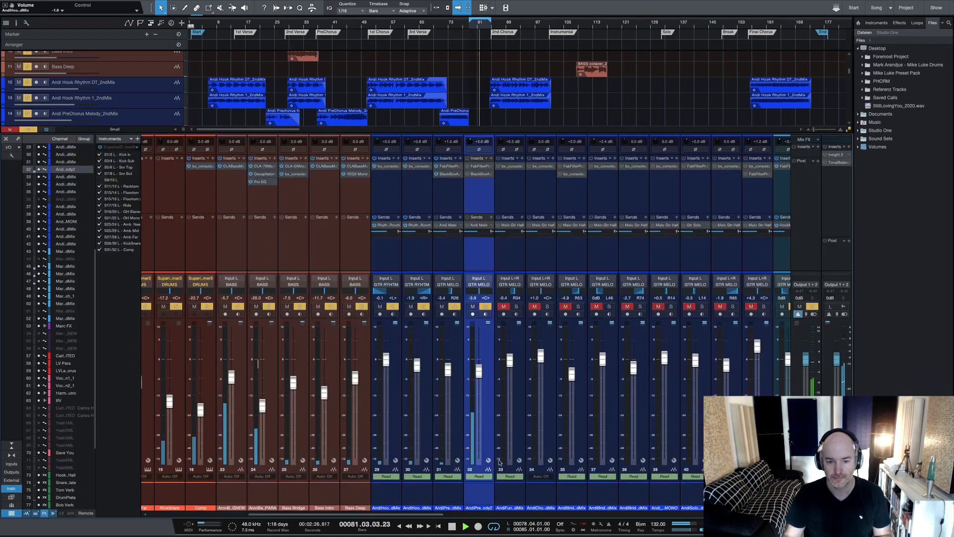
left_click(481, 496)
key("space")
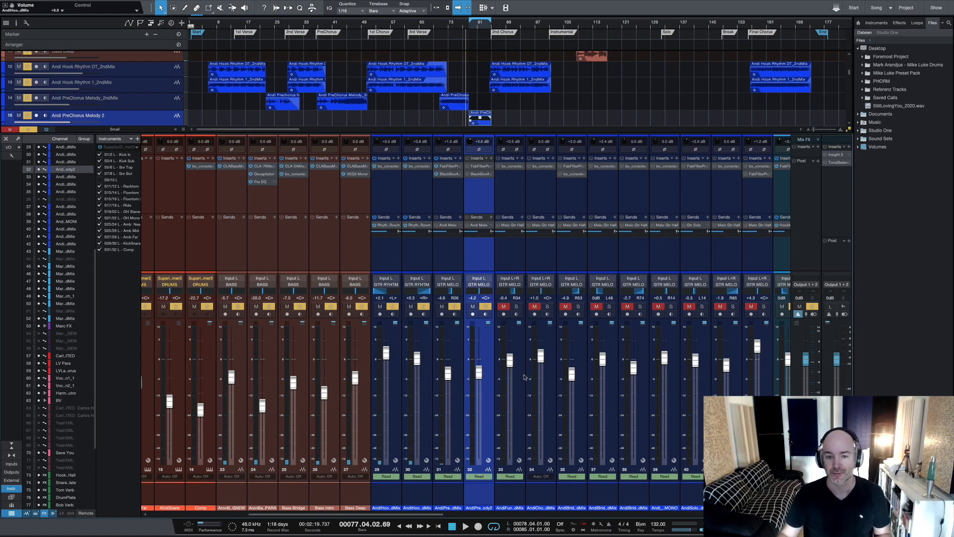
left_click(478, 166)
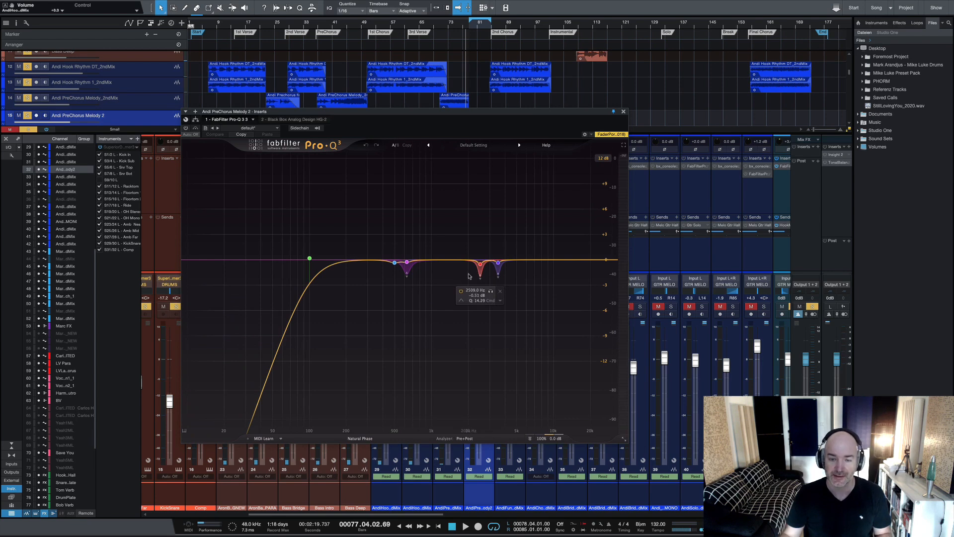
left_click(624, 112)
left_click(478, 174)
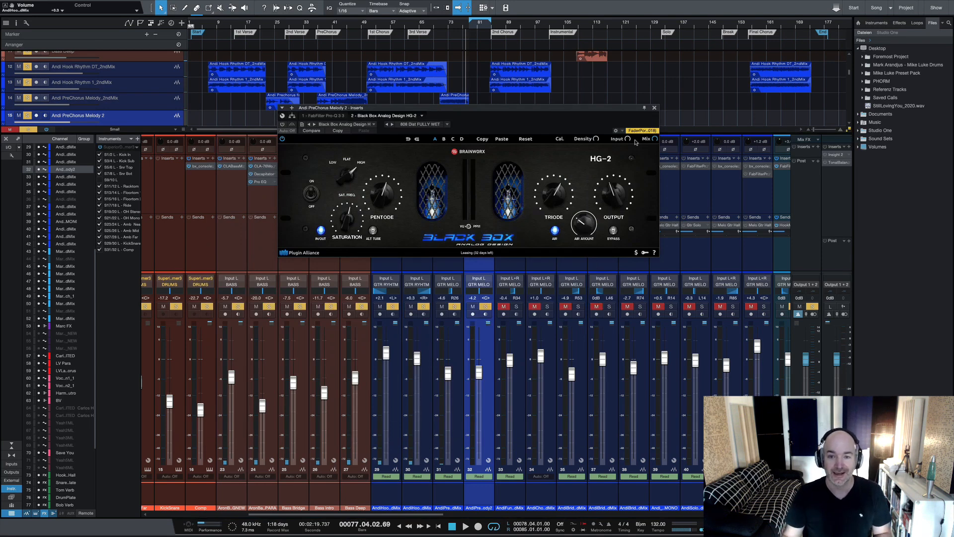
left_click(654, 108)
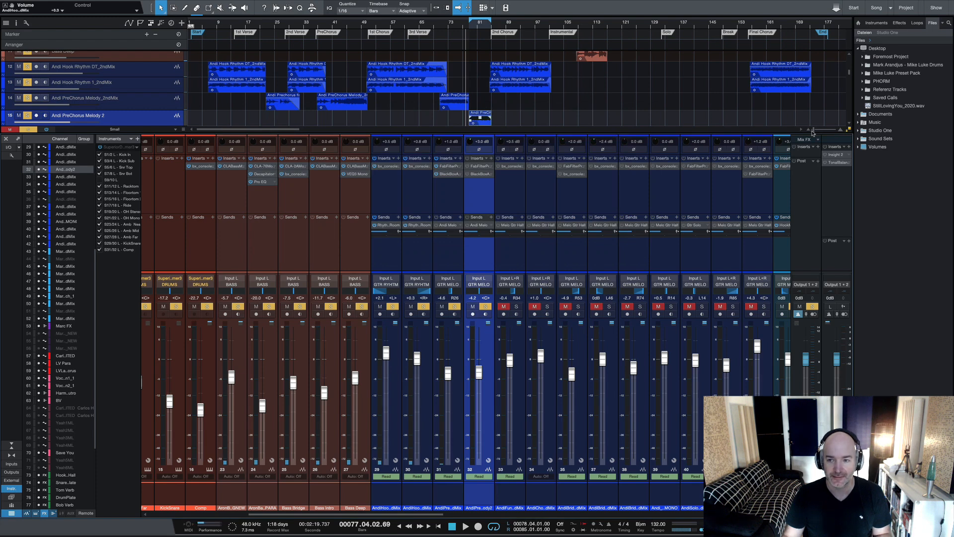
- Open PreChorus Melody 2's Andi Melo send, examine its Clearmountains Domain guitar delay, and close it
left_click_drag(814, 131, 818, 130)
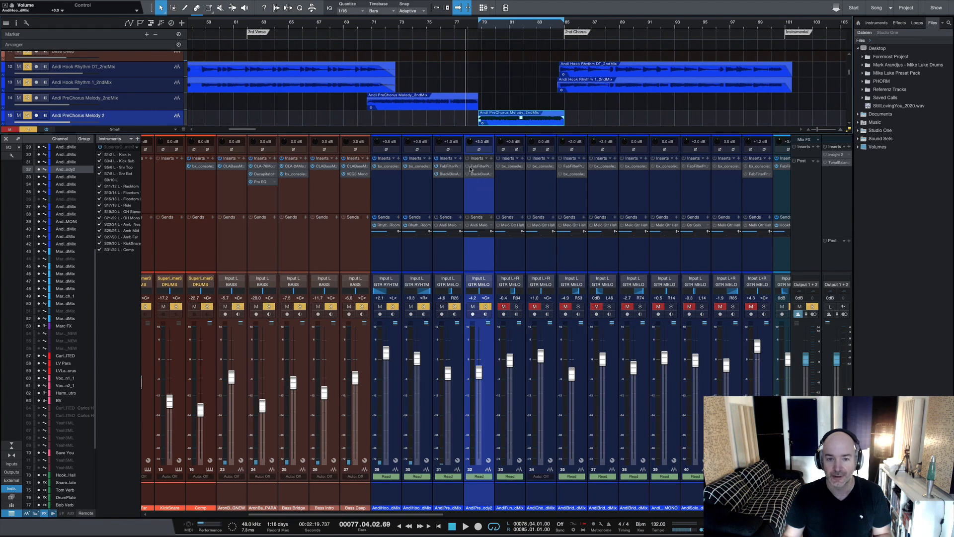
left_click(476, 225)
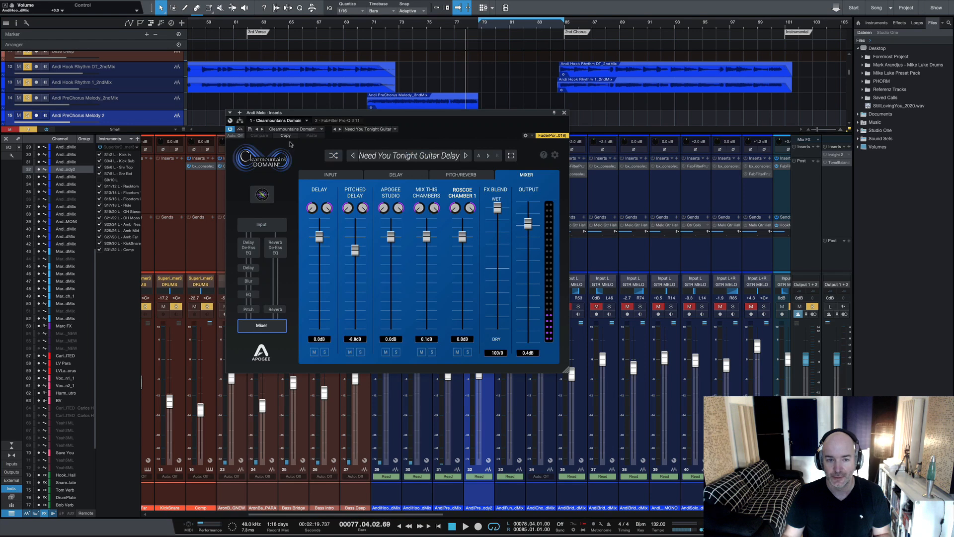
left_click(564, 113)
left_click(452, 257)
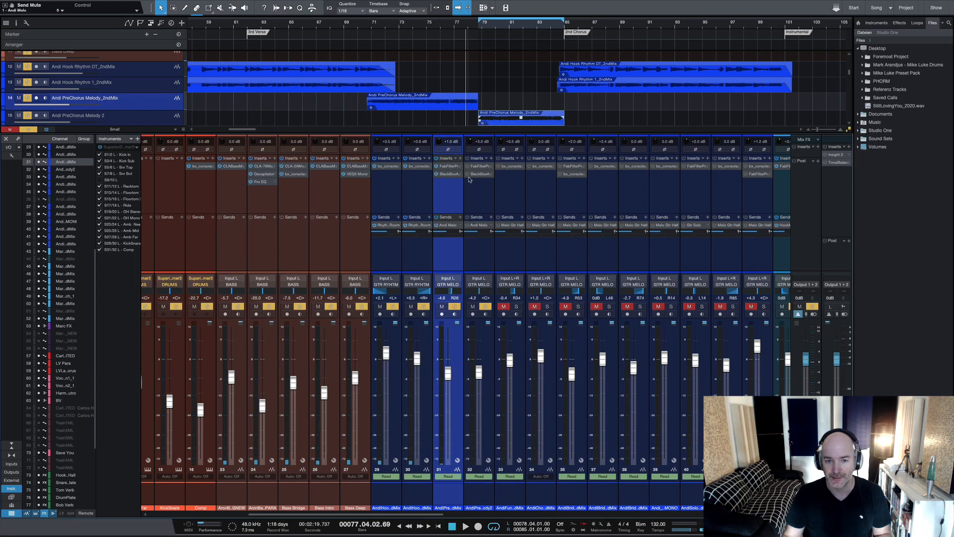
- Play PreChorus Melody 2 from about bar 77 before and after rechecking its Black Box HG-2 insert, and stop near the second chorus
key("space")
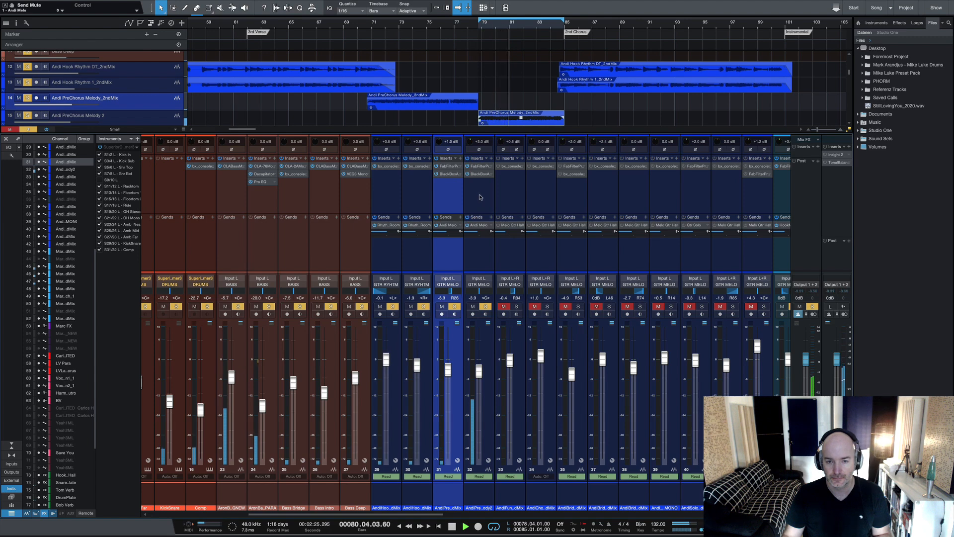
key("space")
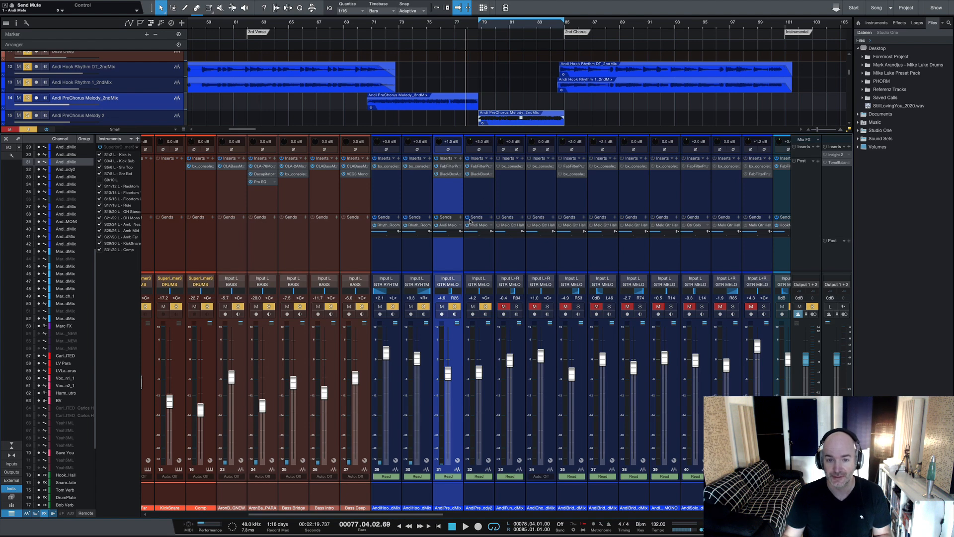
left_click(474, 174)
left_click(655, 107)
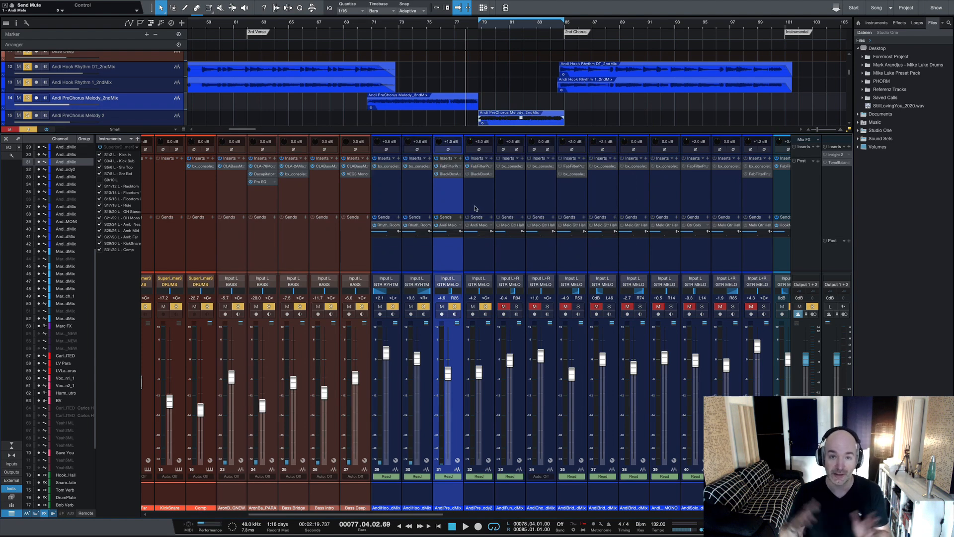
key("space")
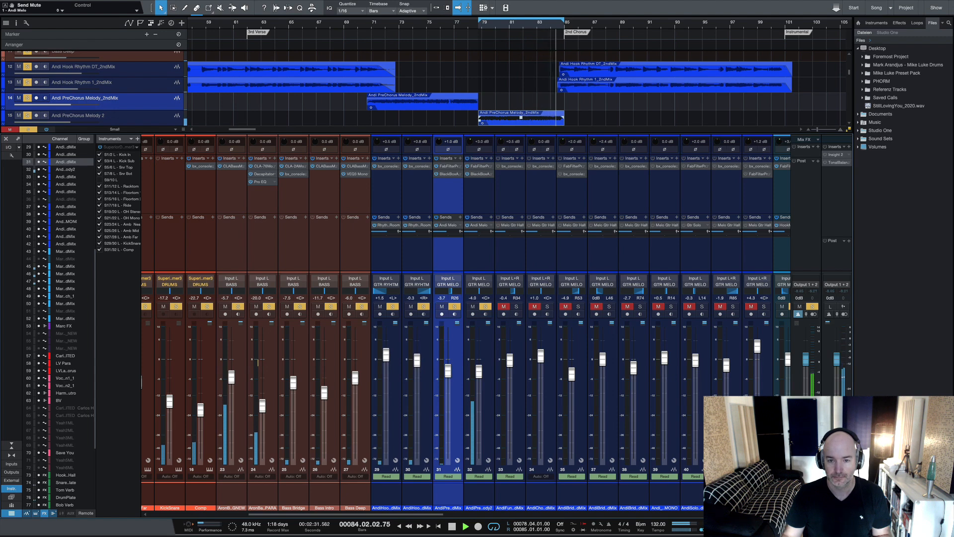
key("F3")
key("space")
- Look over the track list and select the Andi Funky and Andi Chorus 2 Topping channels to locate the second-chorus guitars
scroll(721, 318, "up", 5)
scroll(721, 318, "down", 1)
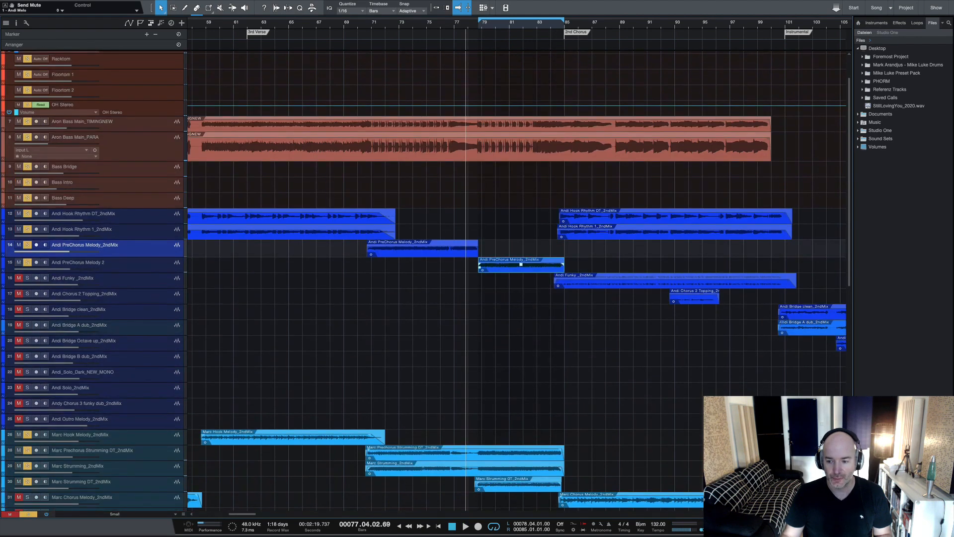
key("F3")
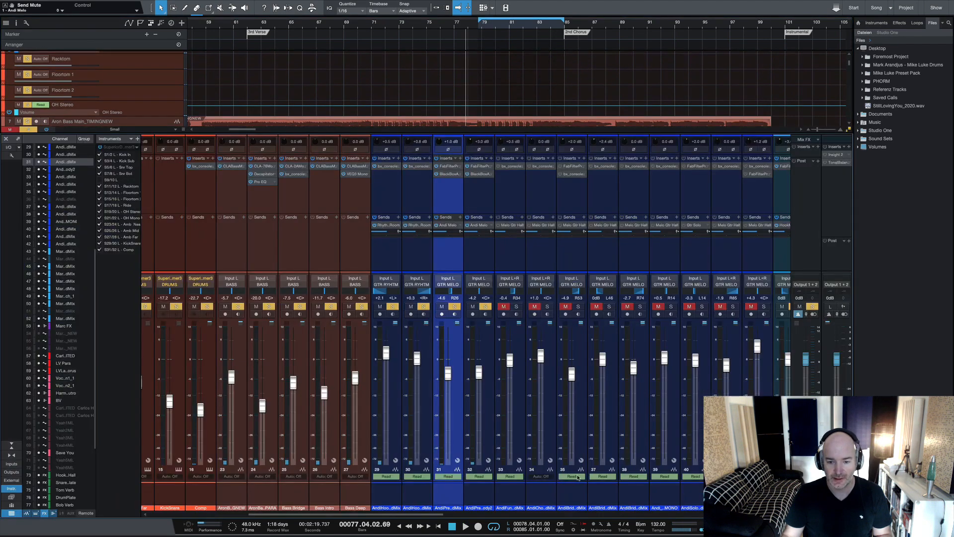
left_click(547, 496)
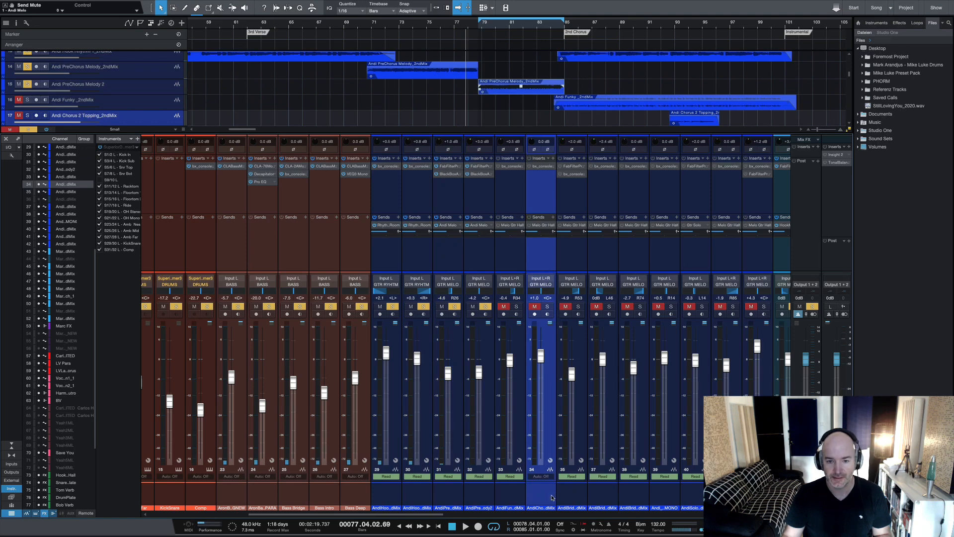
left_click(511, 498)
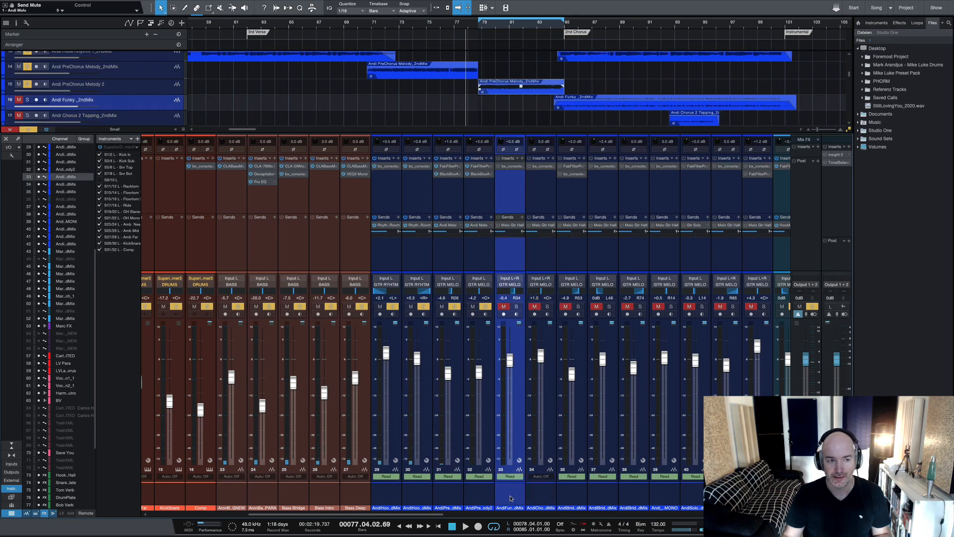
left_click(538, 498)
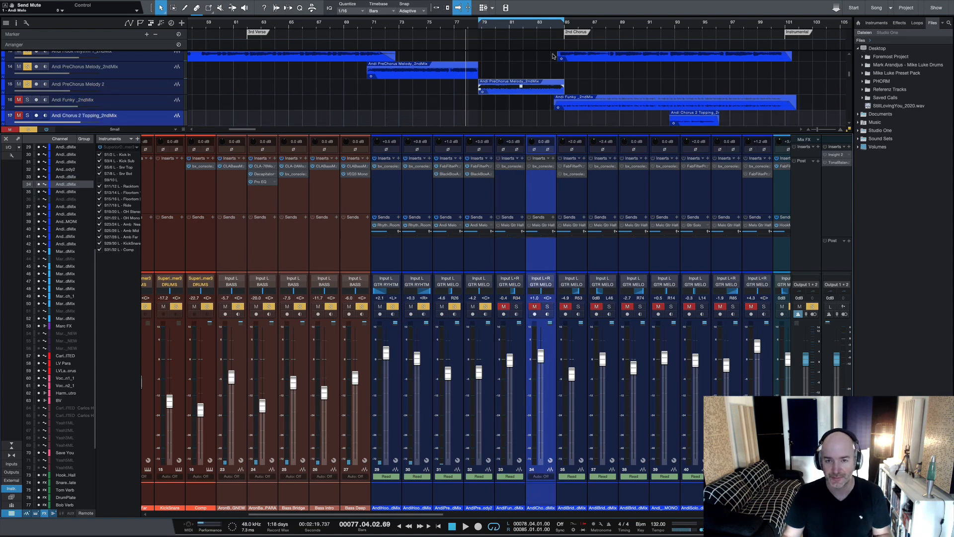
- Solo the Andi Funky channel, leaving Chorus 2 Topping unsoloed, and play from about bar 84 to audition it in the second chorus
left_click(558, 25)
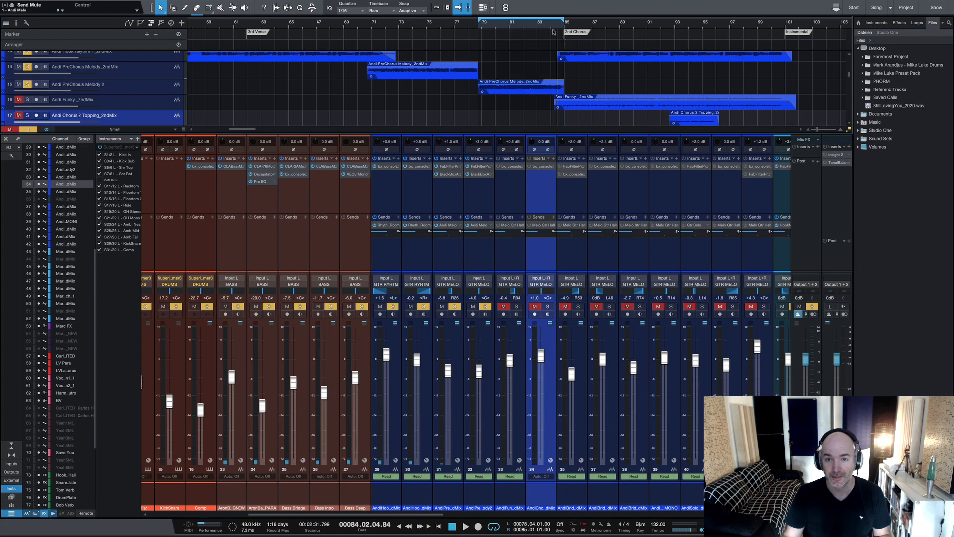
left_click(552, 30)
left_click(547, 306)
left_click(516, 308)
left_click(516, 348)
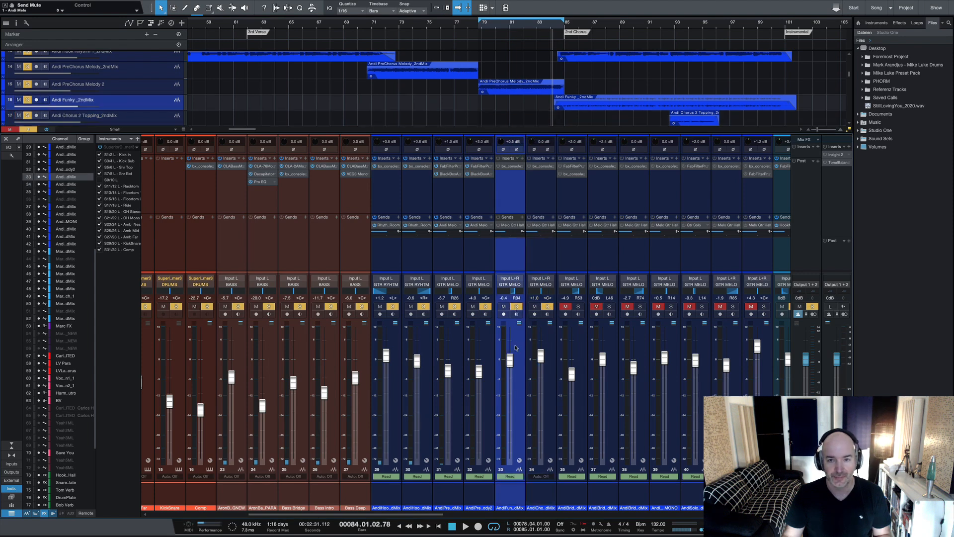
left_click(547, 307)
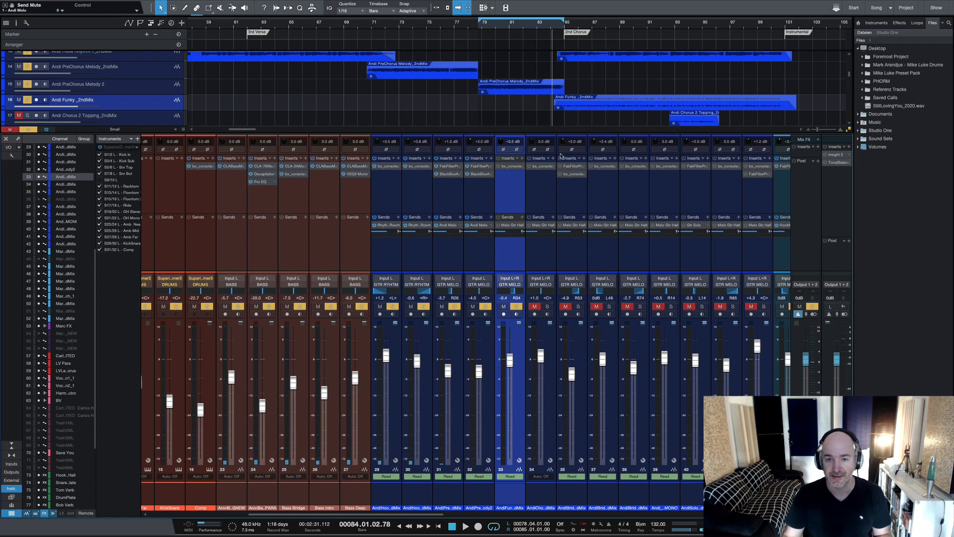
key("space")
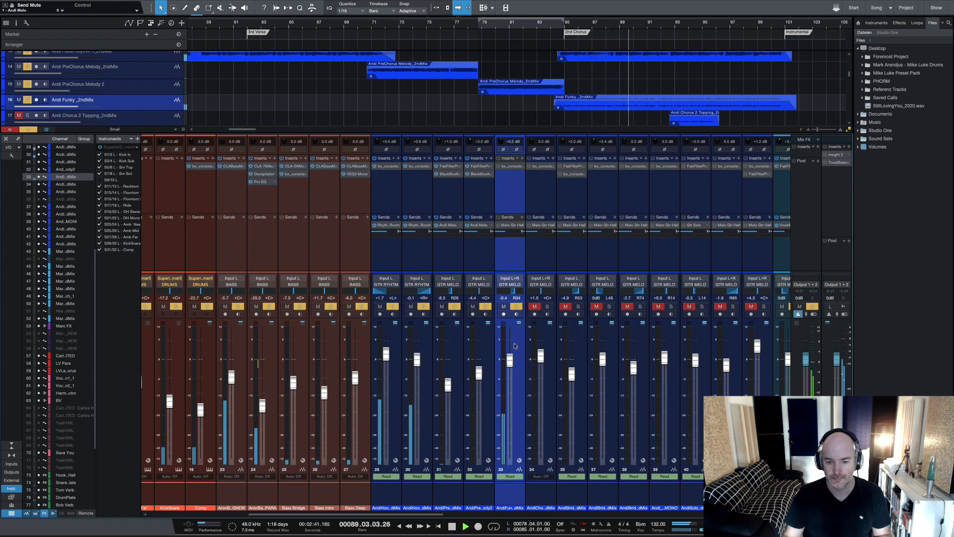
key("space")
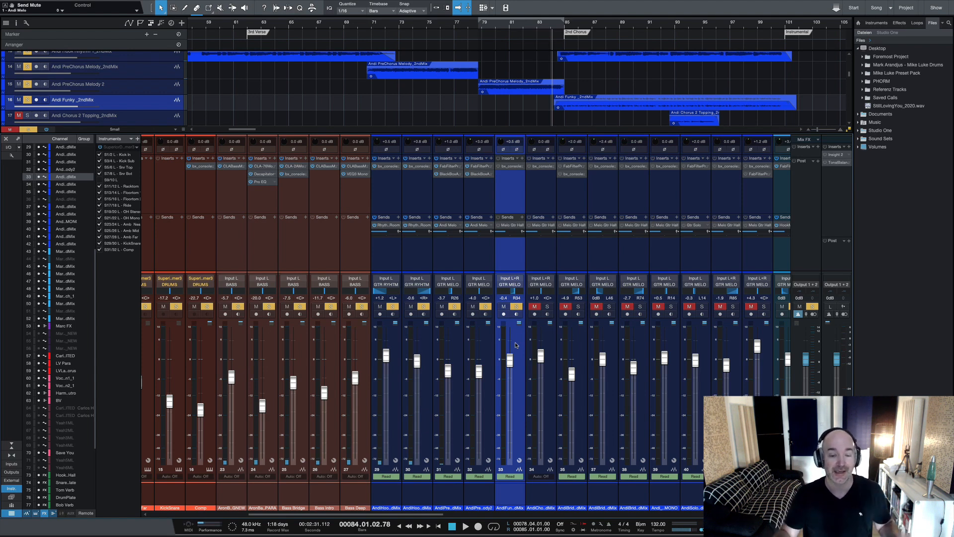
- Examine the Clearmountains Domain delay on Andi Funky's Melo Gtr Hall send and the channel's bx_console SSL 4000 E insert, closing both
double_click(507, 227)
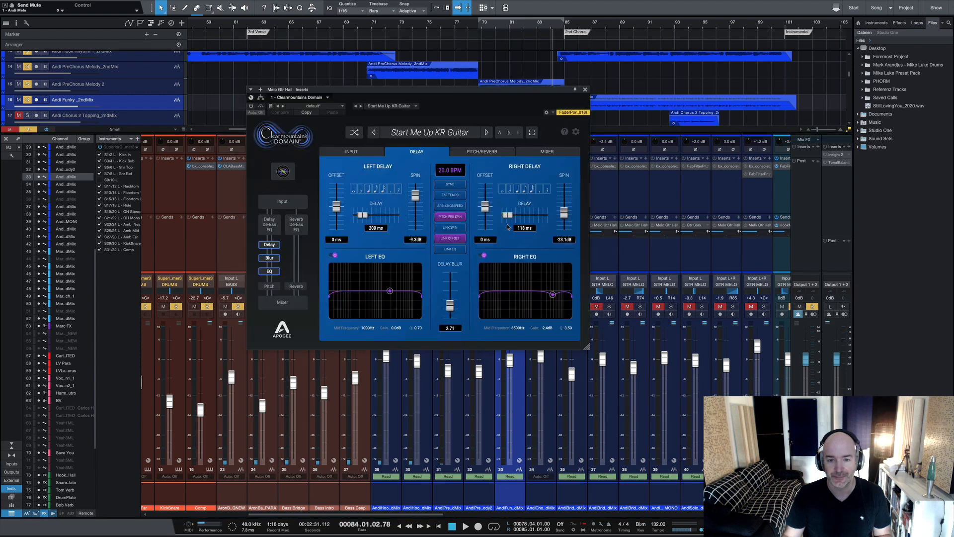
left_click(585, 90)
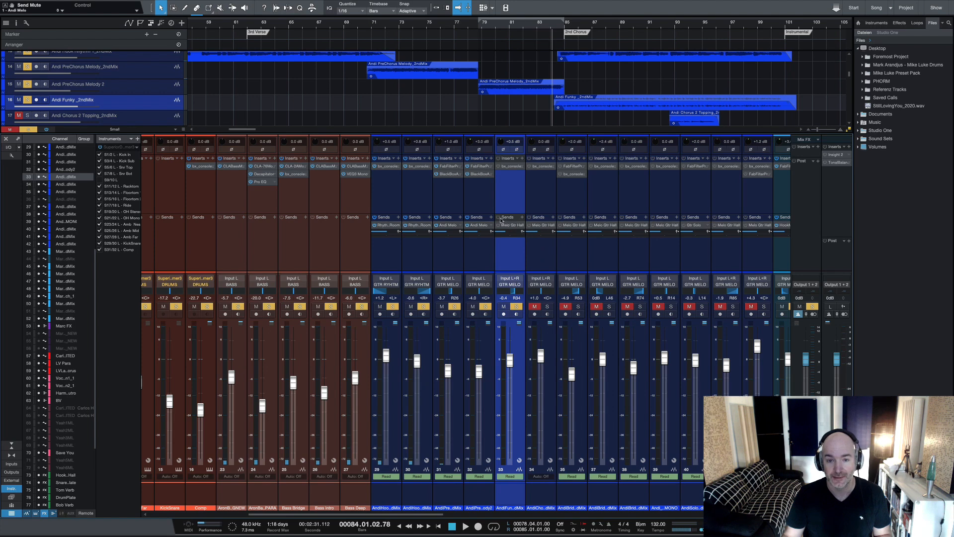
double_click(512, 167)
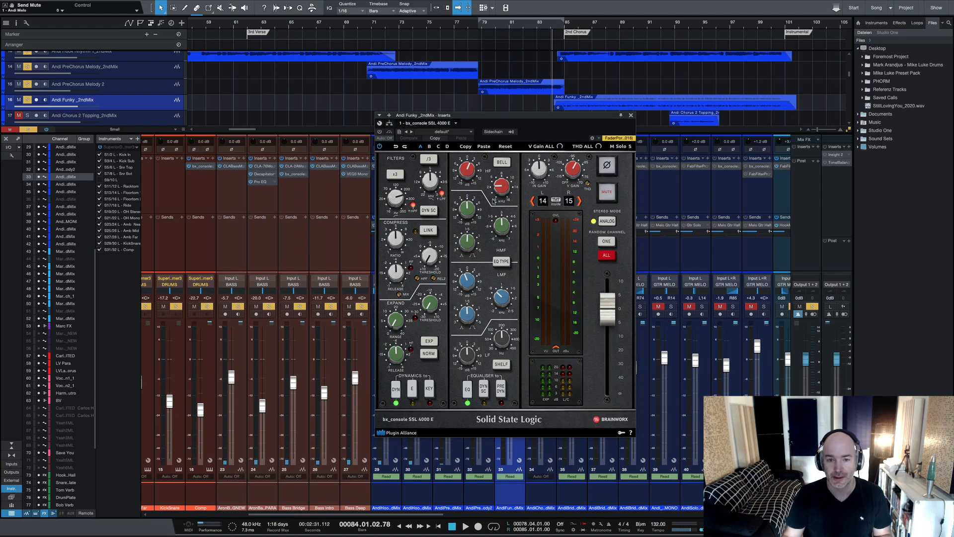
left_click(472, 279)
left_click(502, 299)
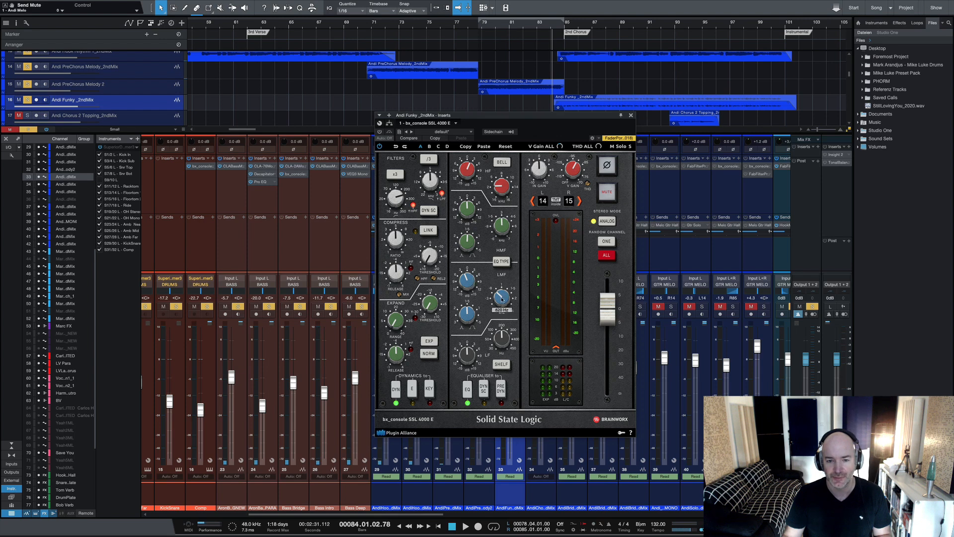
left_click(631, 116)
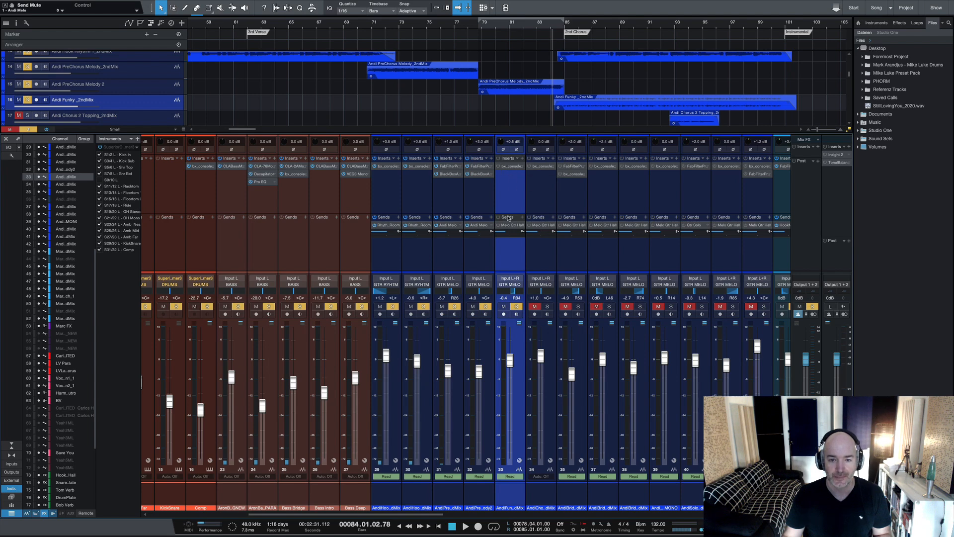
- Switch on Andi Funky's insert and Melo Gtr Hall send and play the second chorus from about bar 84
right_click(507, 170)
key("space")
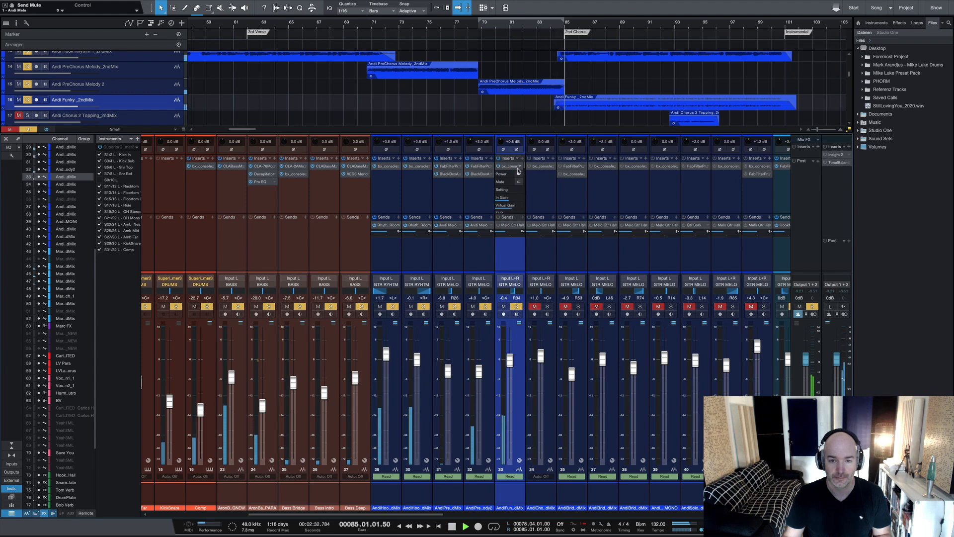
left_click(519, 167)
left_click(527, 184)
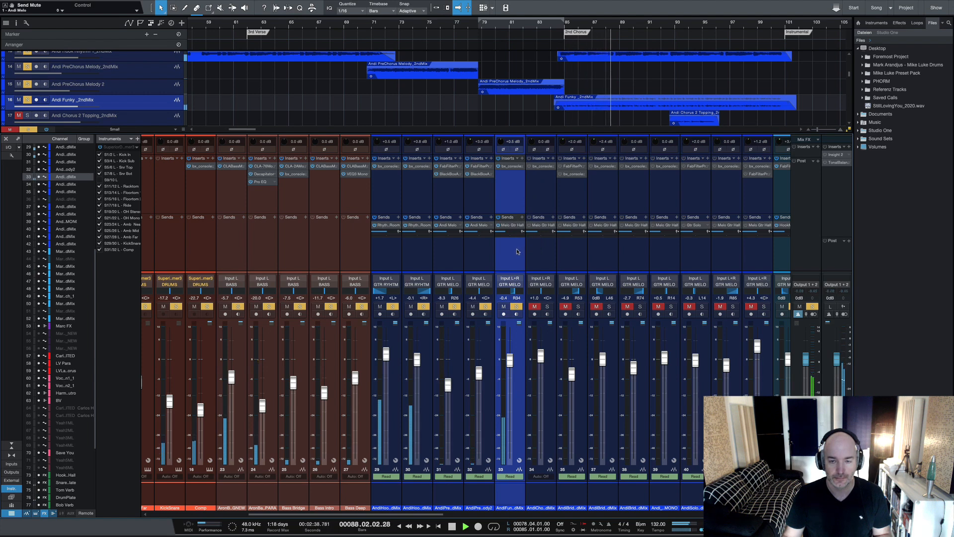
key("space")
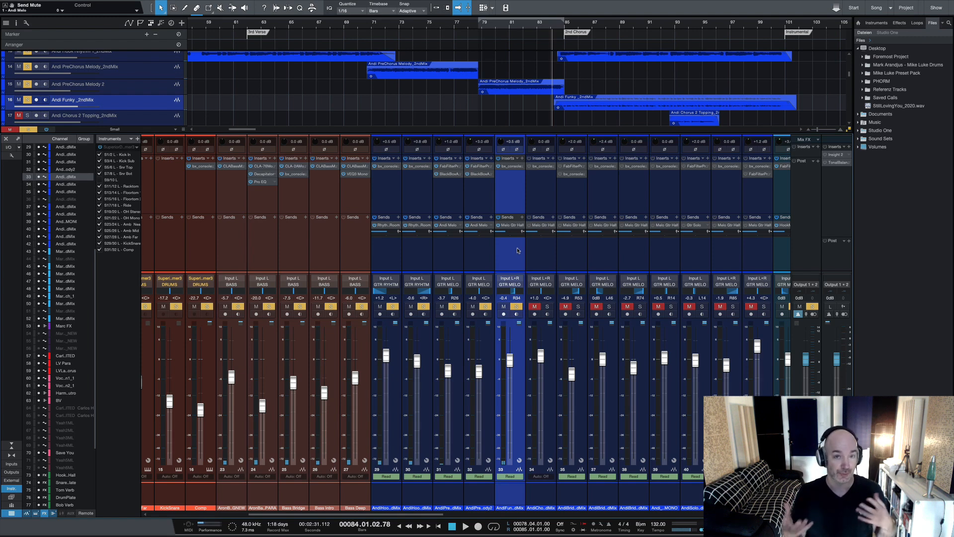
- Look over the second-chorus guitars in the full arrangement and solo the Marc Chorus Melody track
left_click(544, 341)
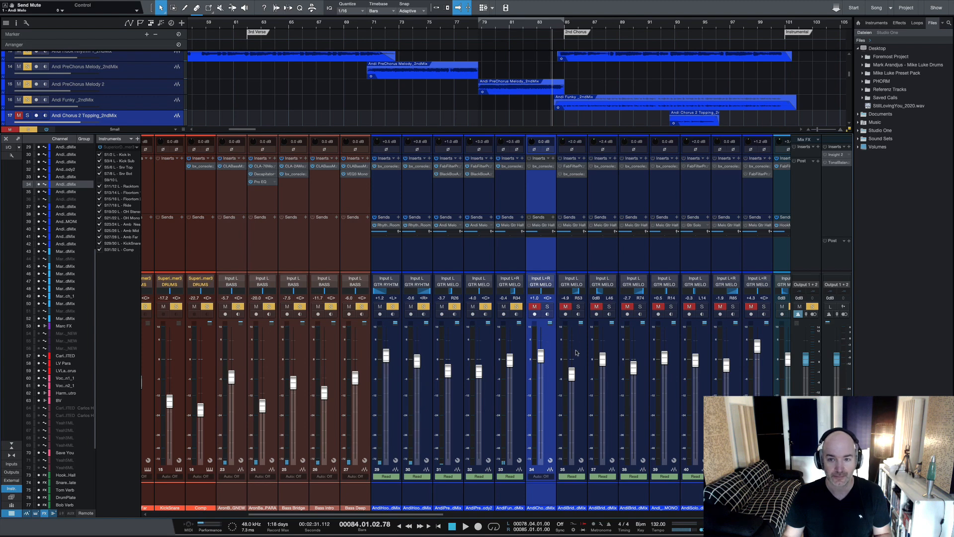
key("F3")
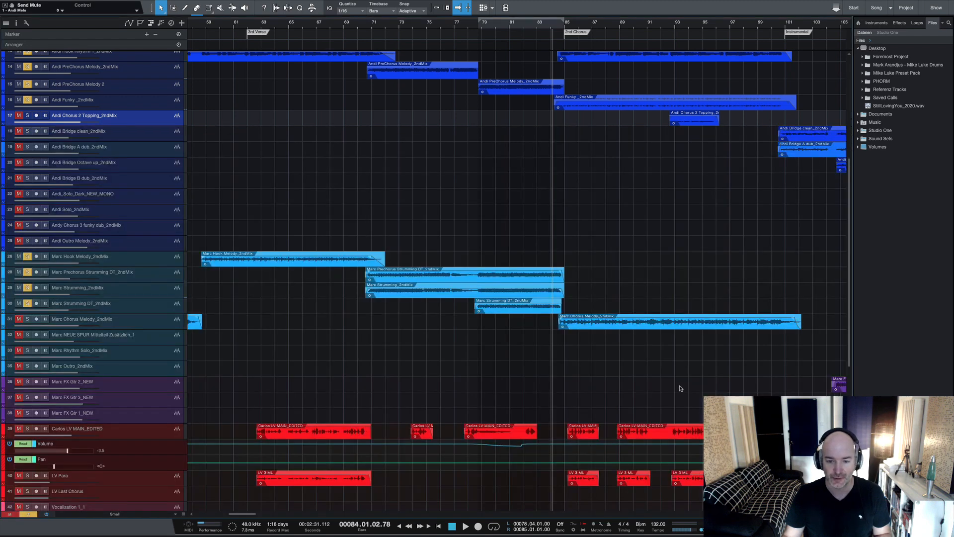
scroll(680, 388, "down", 2)
scroll(680, 388, "up", 8)
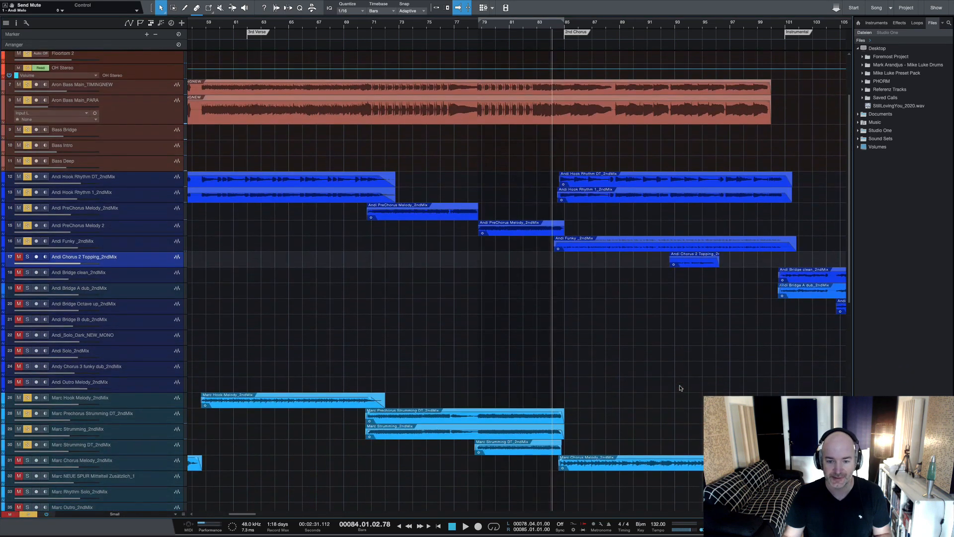
scroll(680, 389, "down", 2)
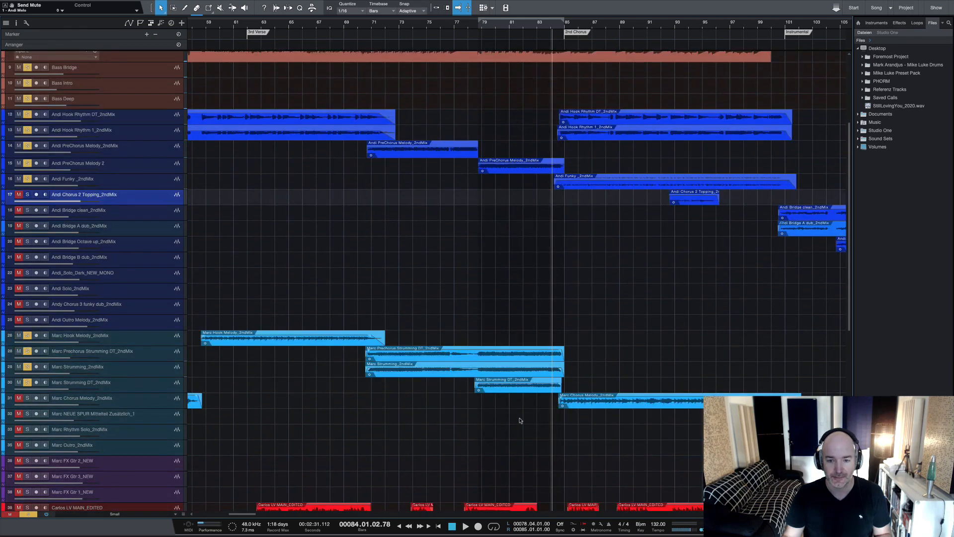
left_click(166, 403)
left_click(27, 399)
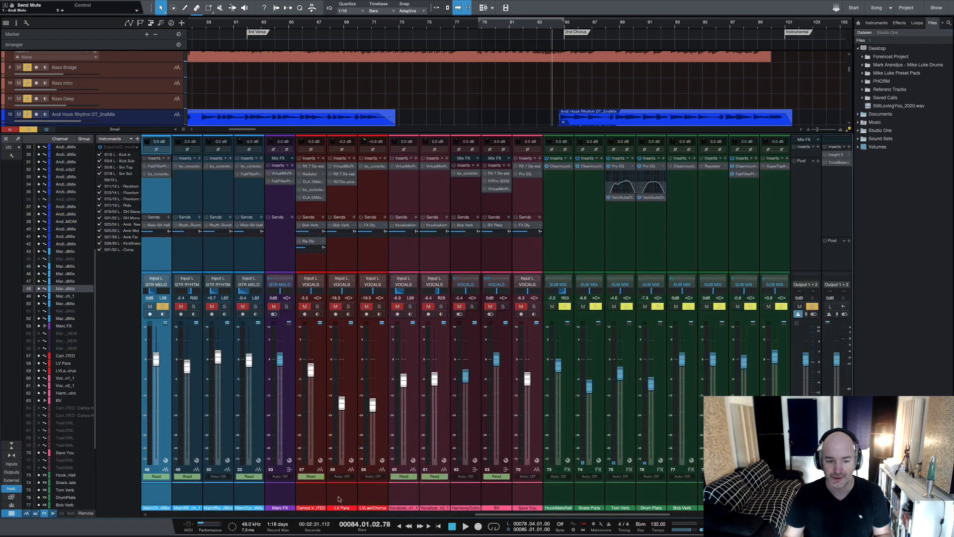
- Select the Marc Chorus Melody channel in the mixer and play from about bar 84 to audition it in the second chorus
scroll(402, 517, "left", 5)
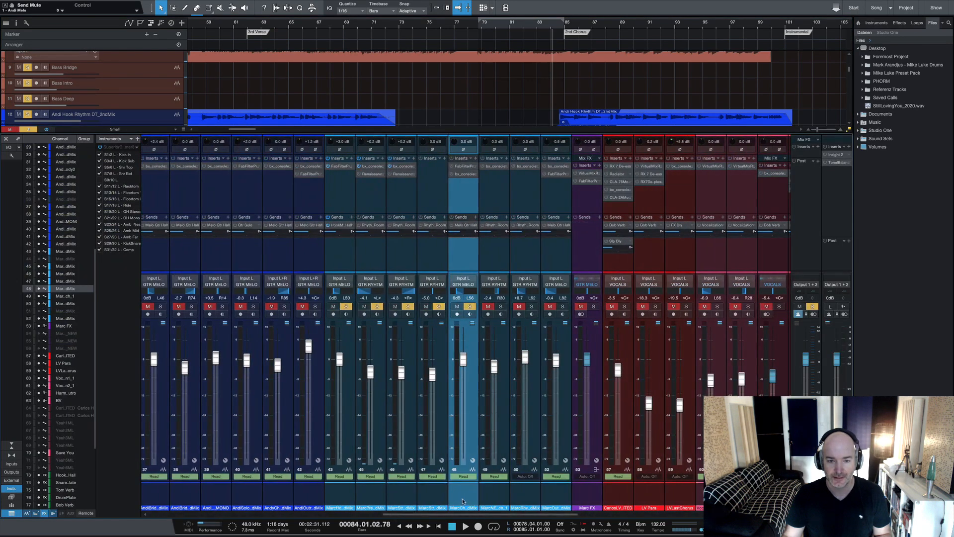
left_click(462, 502)
left_click(439, 503)
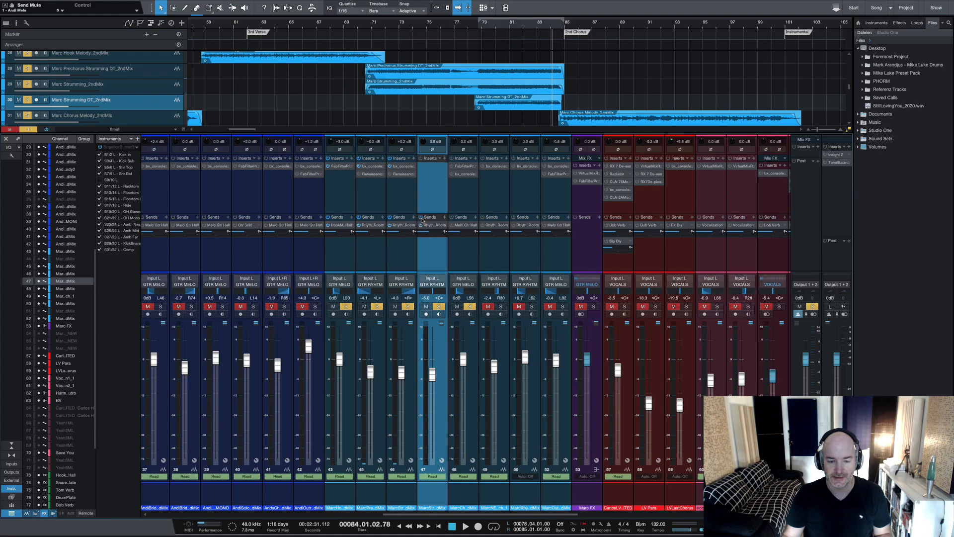
left_click(463, 492)
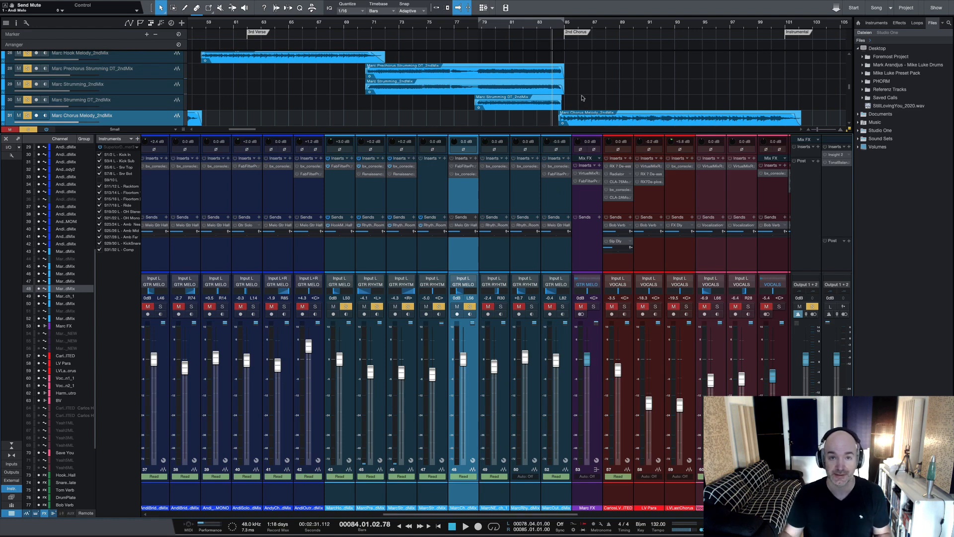
key("space")
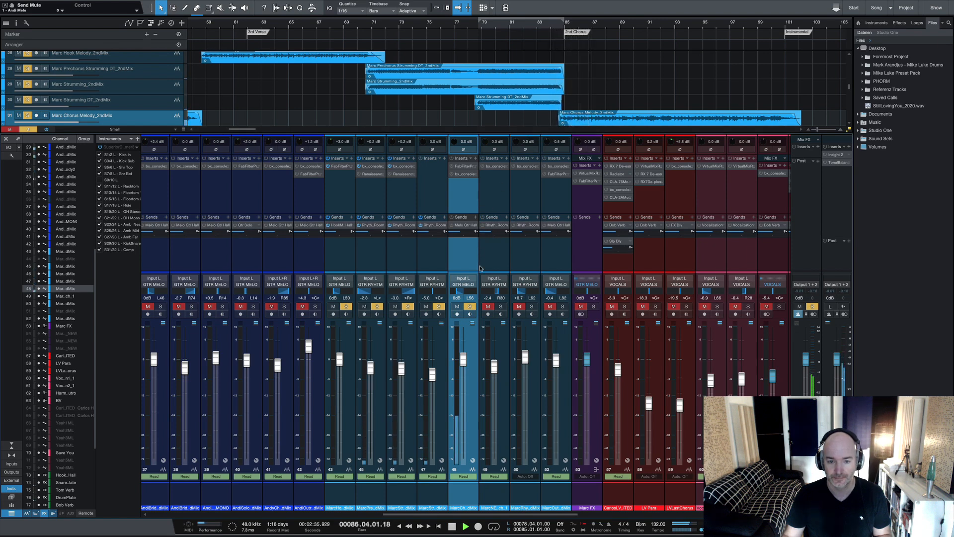
key("space")
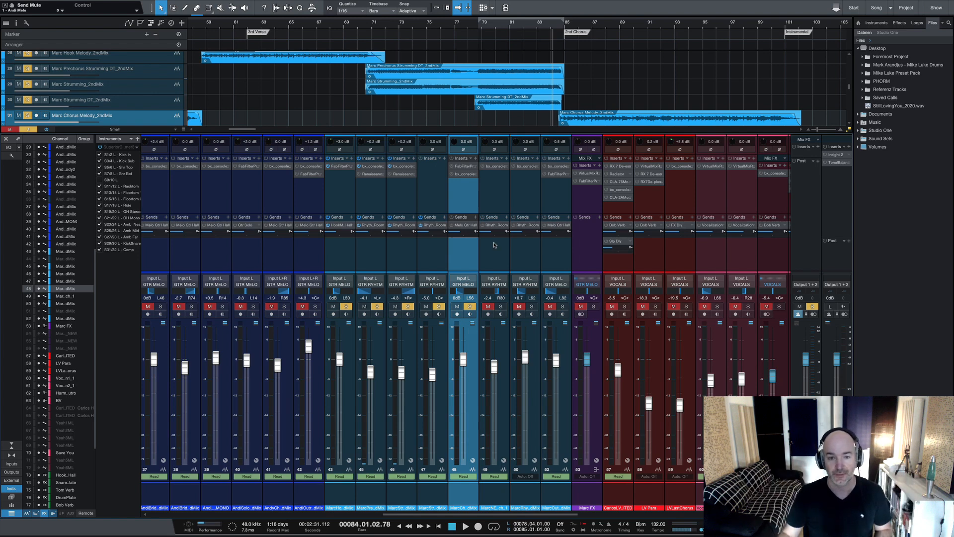
- Open Marc Chorus Melody's FabFilter Pro-Q 3 insert, examine its EQ curve and band settings, and close it
left_click(464, 166)
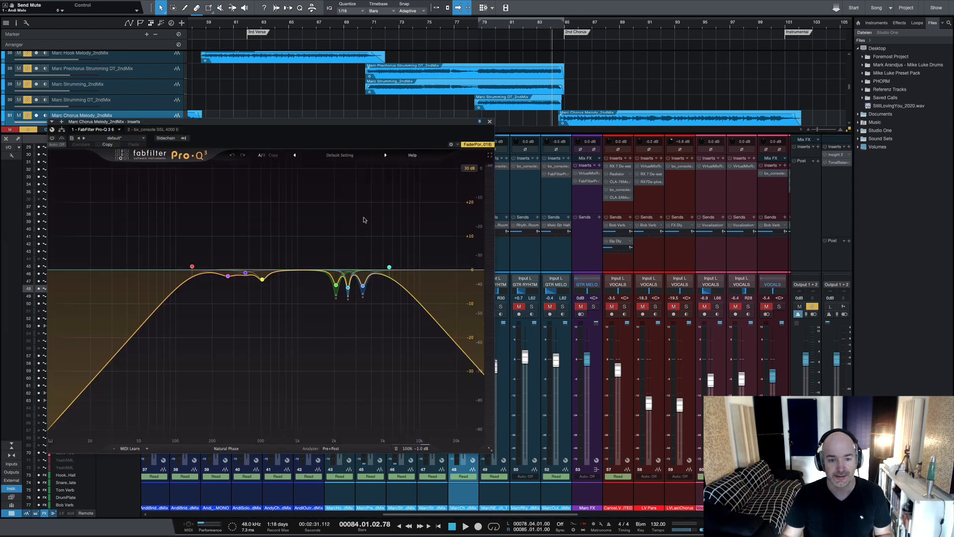
left_click(489, 122)
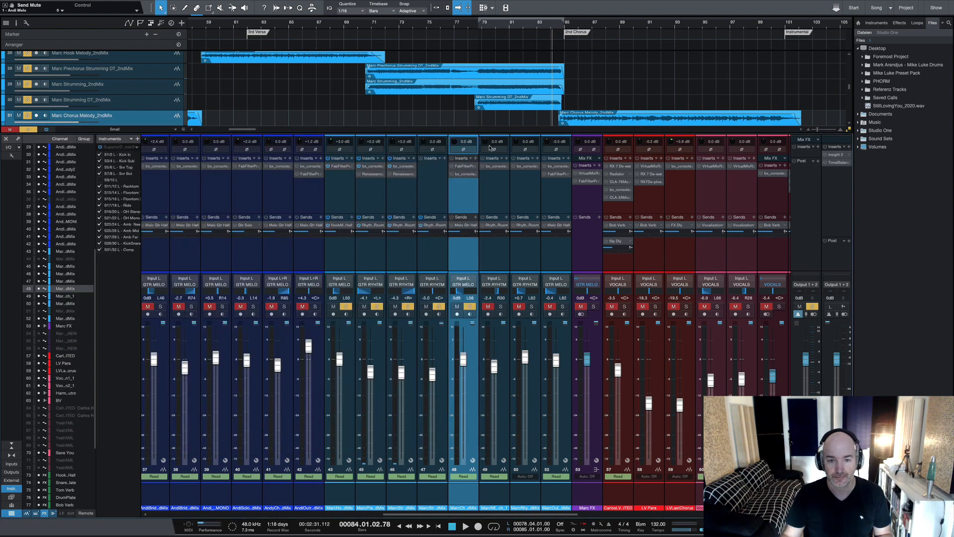
left_click(467, 168)
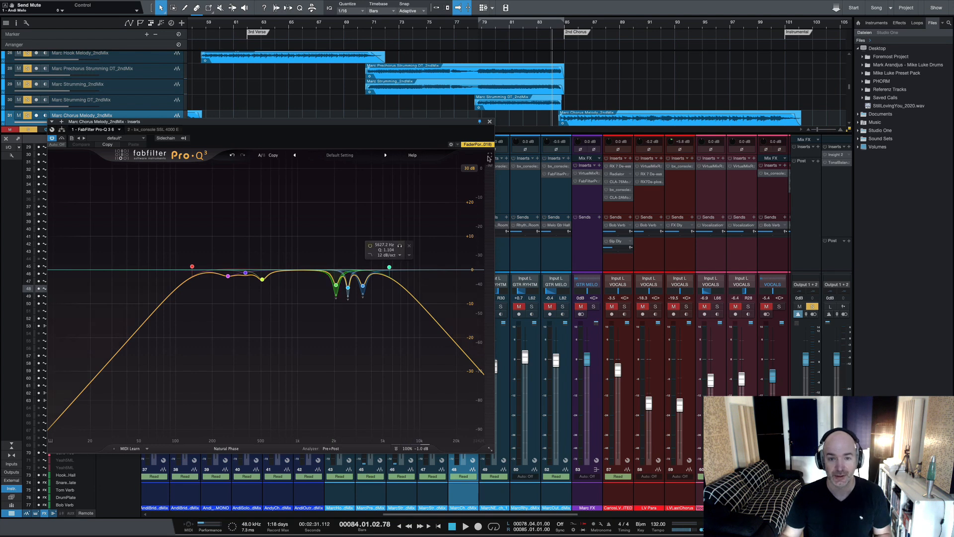
left_click(489, 121)
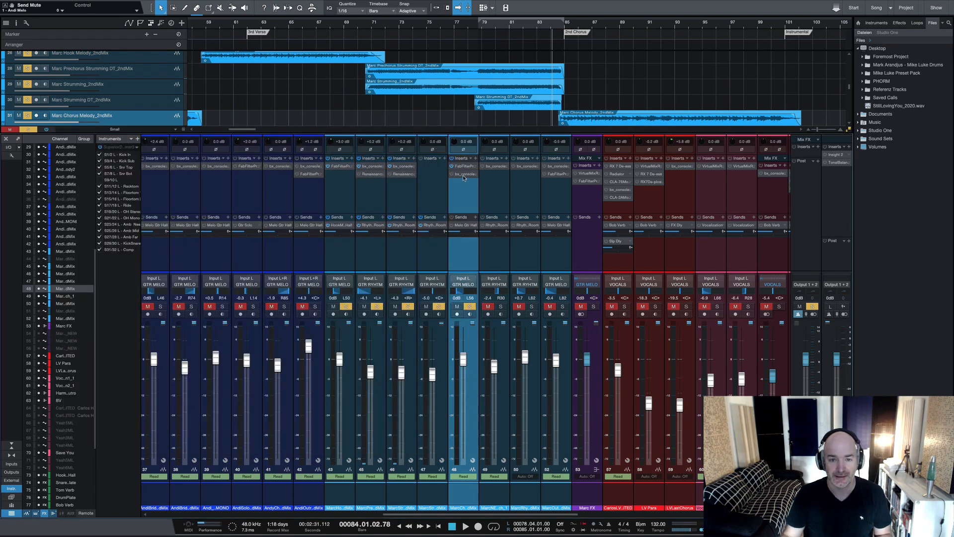
- Examine Marc Chorus Melody's bx_console SSL 4000 E insert during playback from about bar 84, close it, and stop
left_click(463, 176)
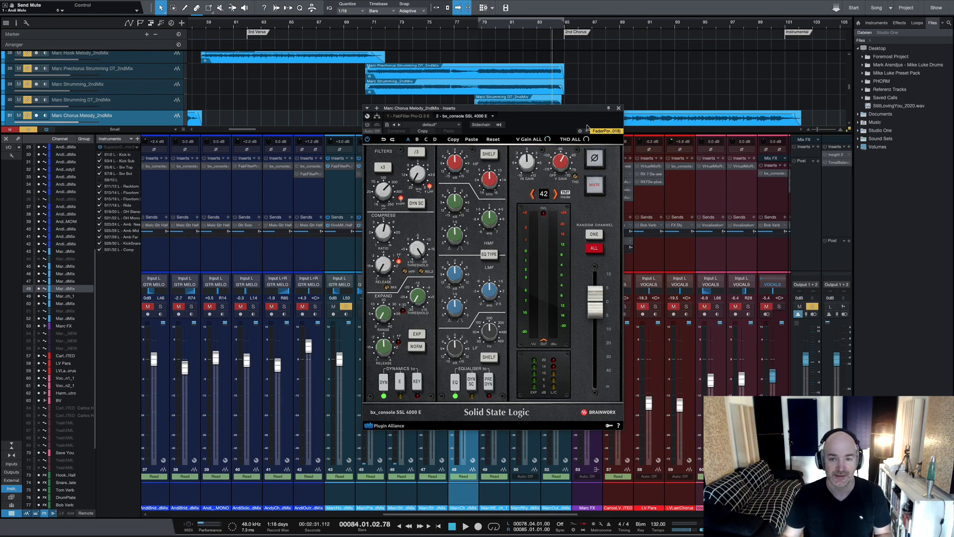
key("space")
left_click_drag(598, 113, 587, 212)
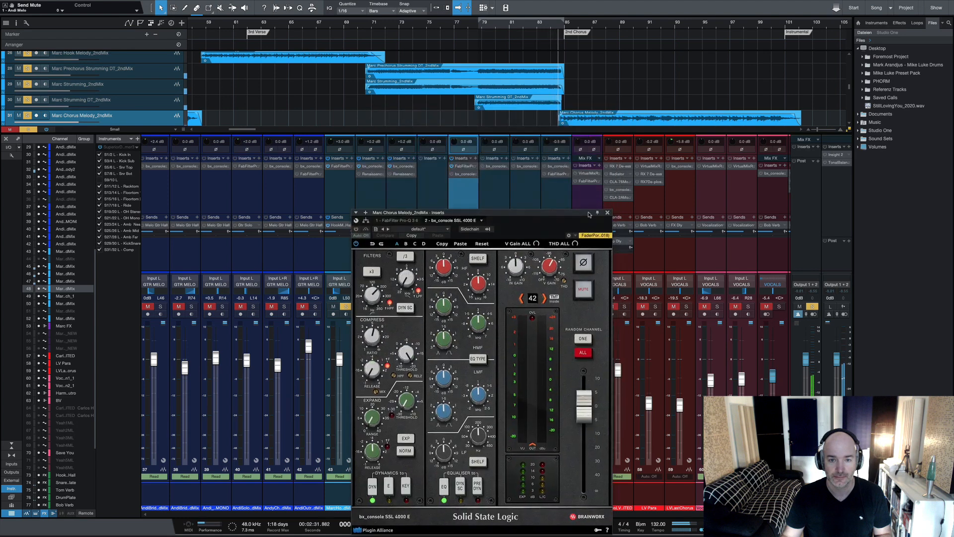
left_click_drag(462, 207, 467, 118)
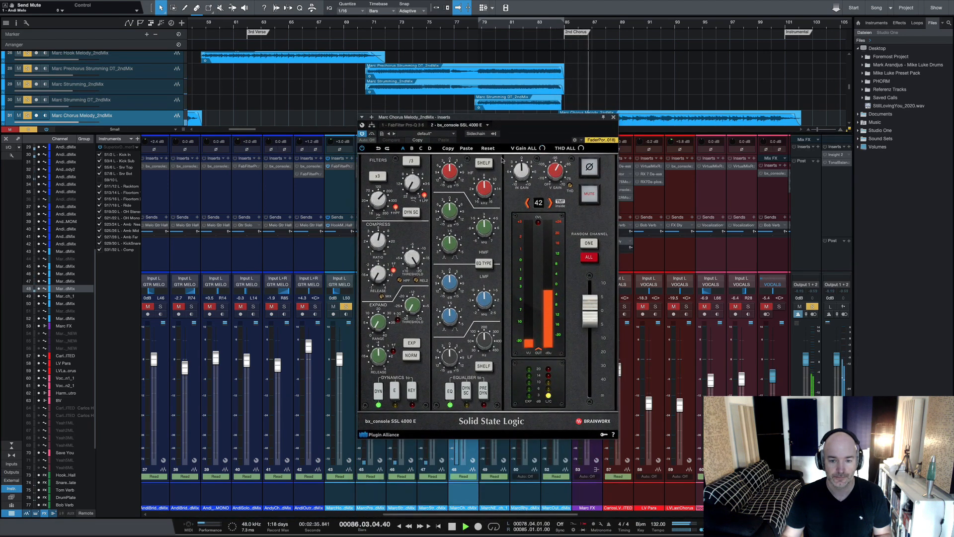
left_click(614, 117)
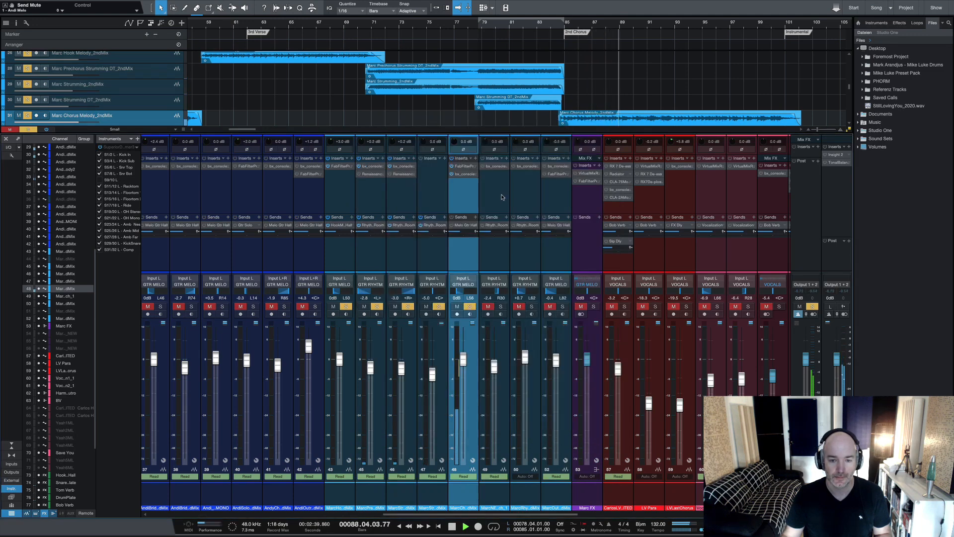
key("space")
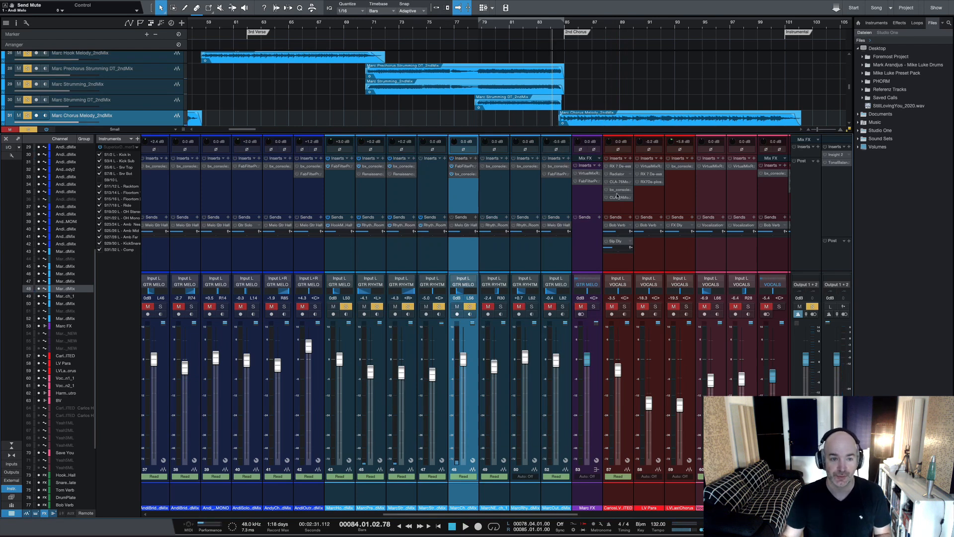
- Enlarge the Marc Chorus Melody track in the arrangement to examine its waveform, and shrink it back to a small height
key("F3")
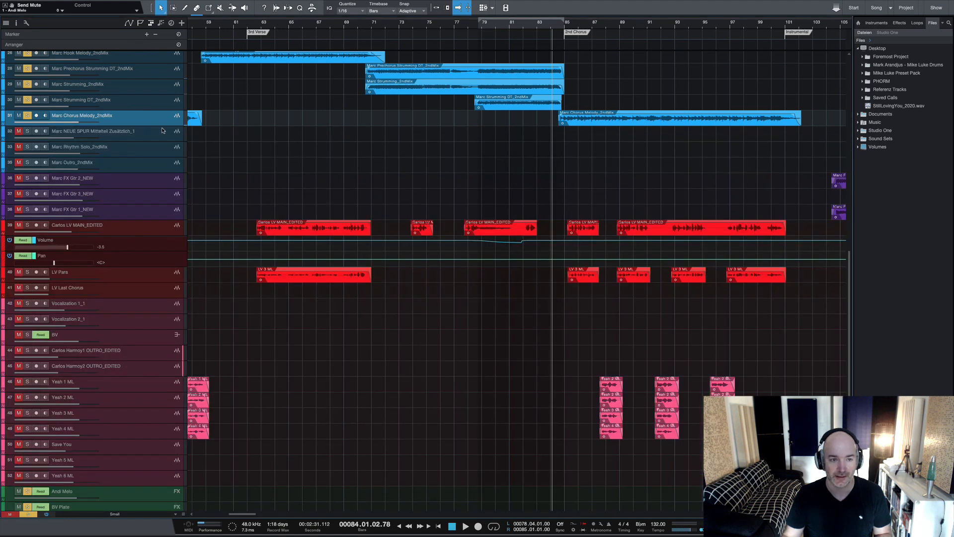
left_click_drag(162, 126, 141, 305)
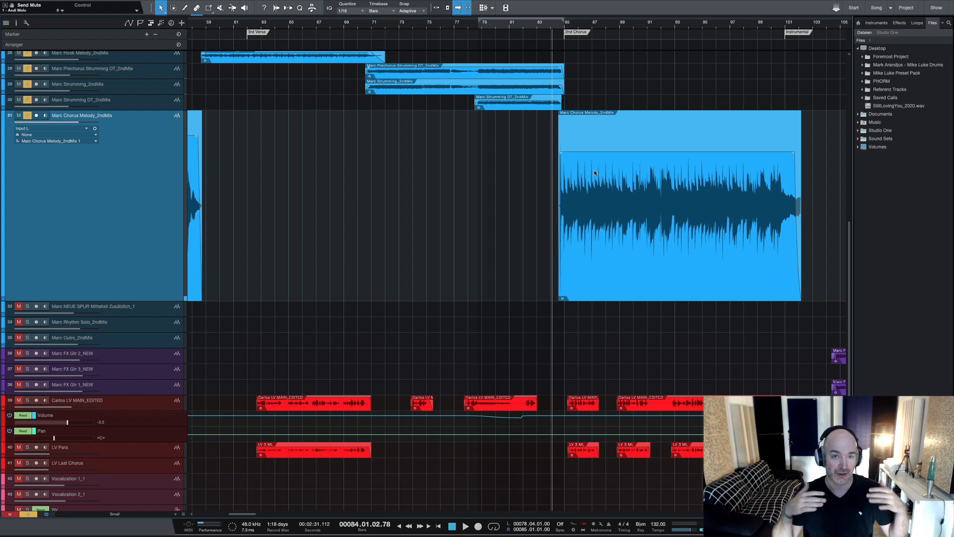
left_click_drag(175, 300, 187, 128)
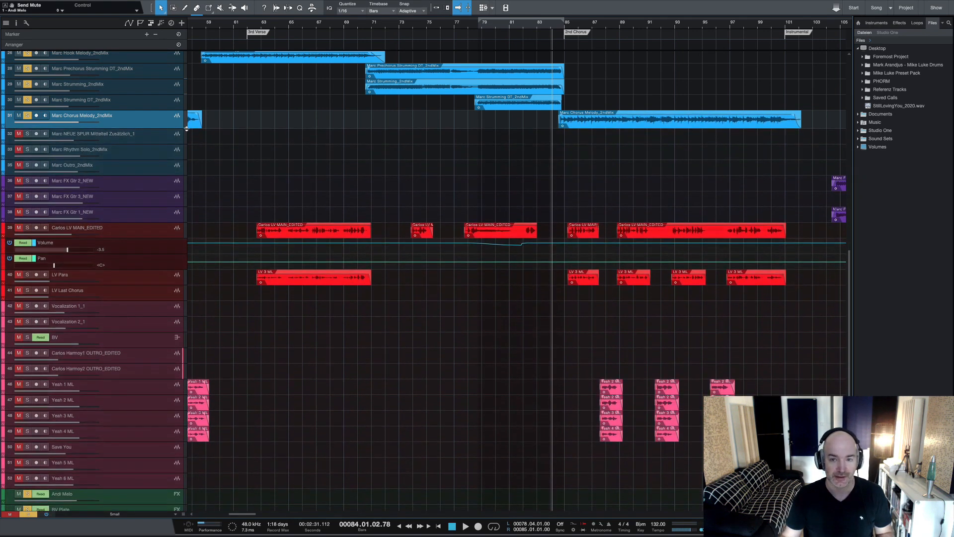
- Switch on Marc Chorus Melody's Melo Gtr Hall send and play from about bar 84 while reviewing the second-chorus guitars in the arrangement
key("F3")
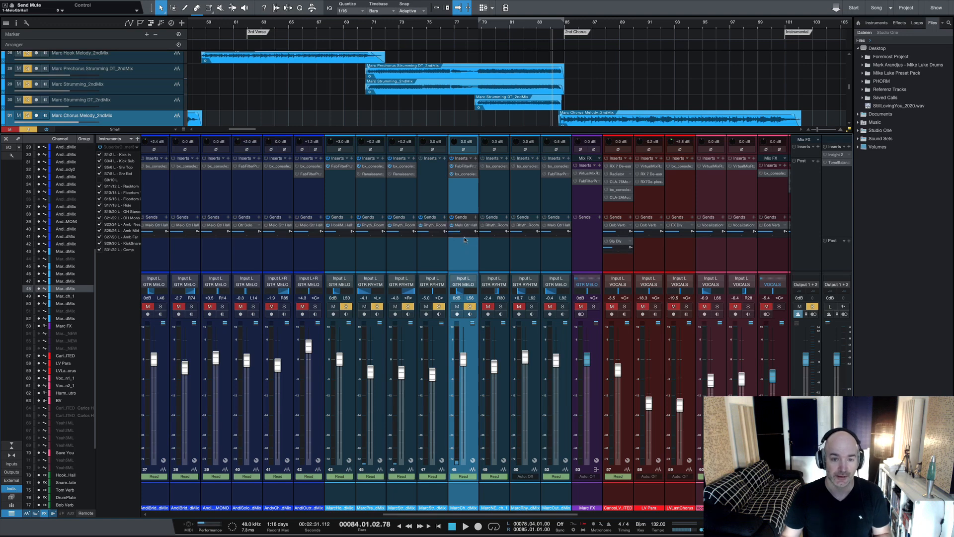
key("space")
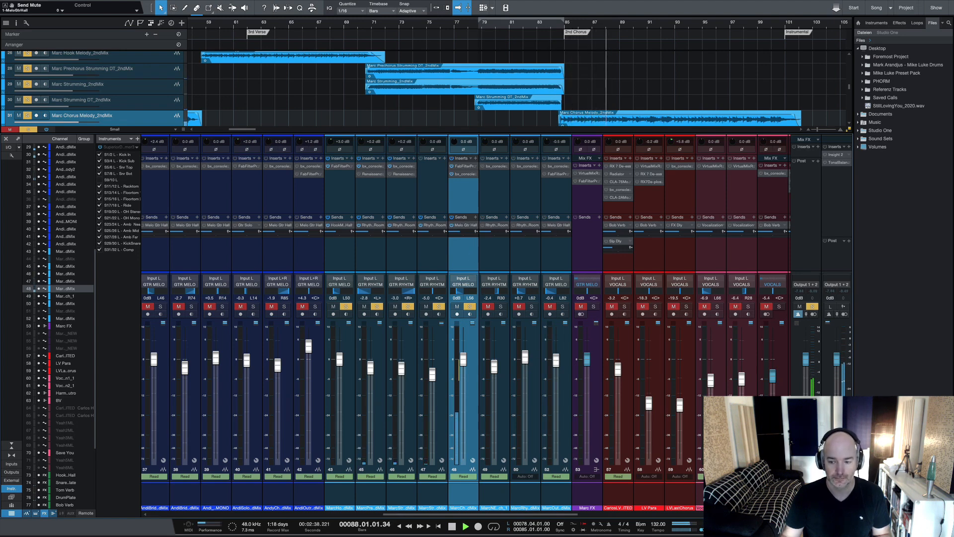
key("F3")
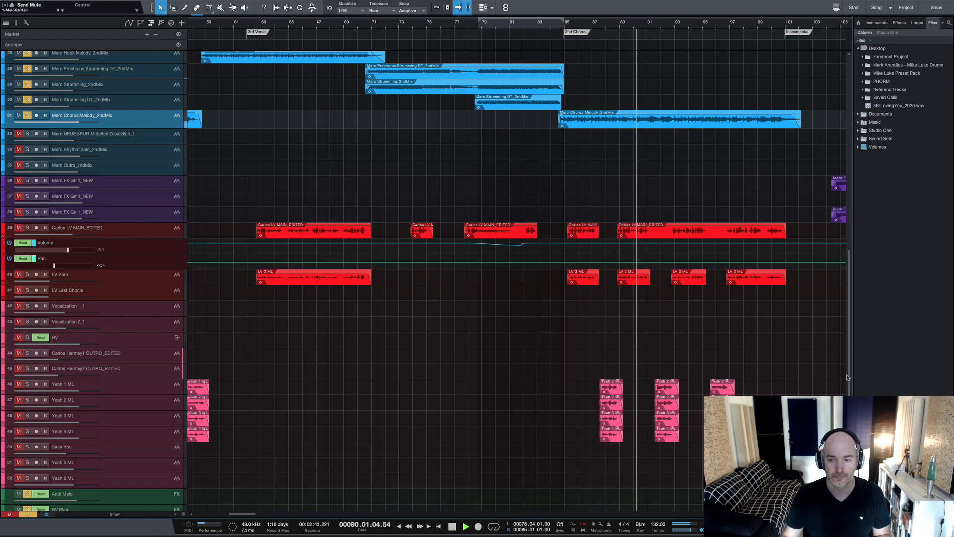
left_click_drag(848, 379, 855, 260)
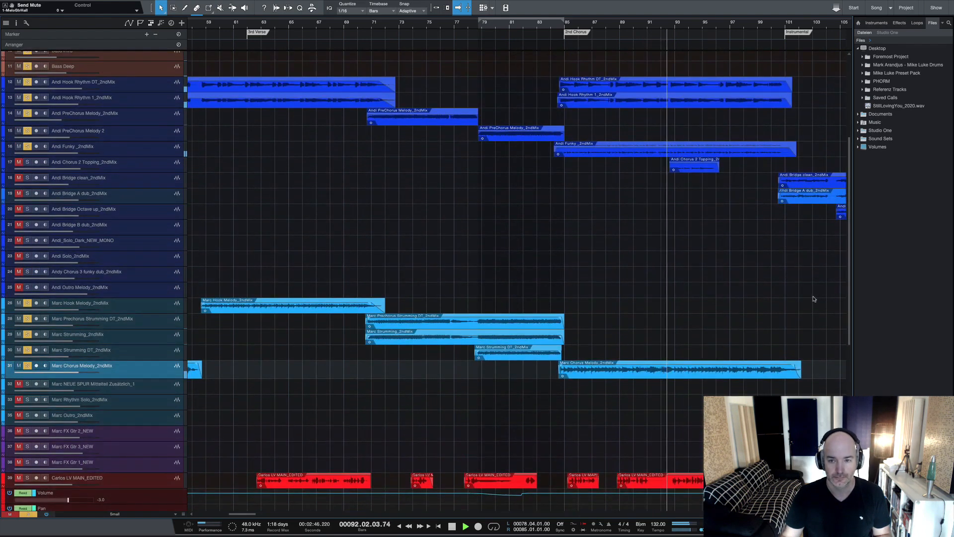
key("space")
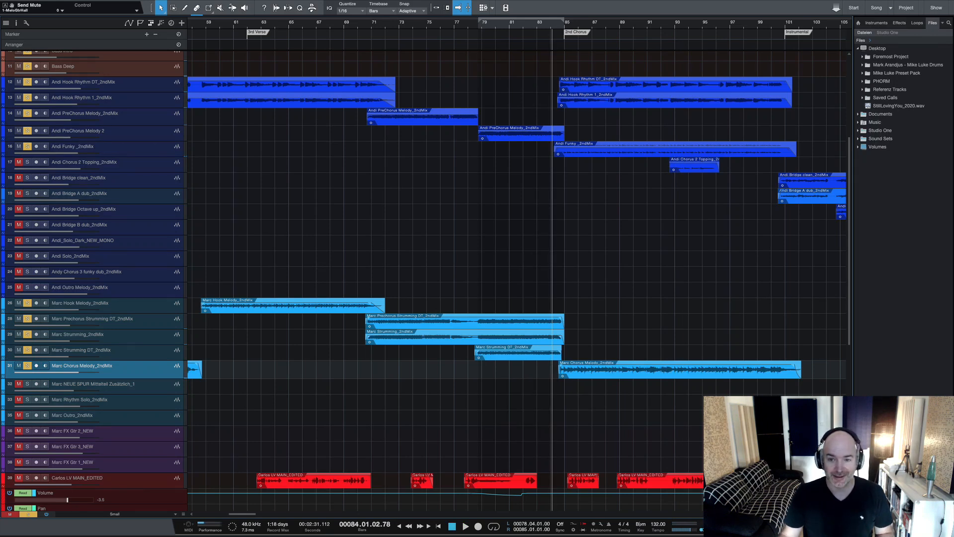
- Solo Andi Chorus 2 Topping_2ndMix and set the playhead to about bar 92, just before its clip
left_click(141, 171)
left_click(27, 162)
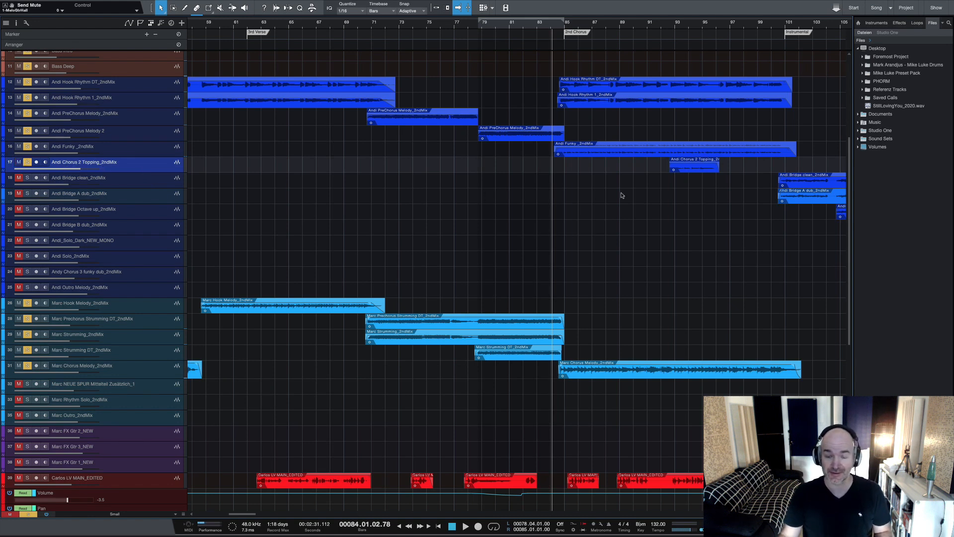
left_click(670, 25)
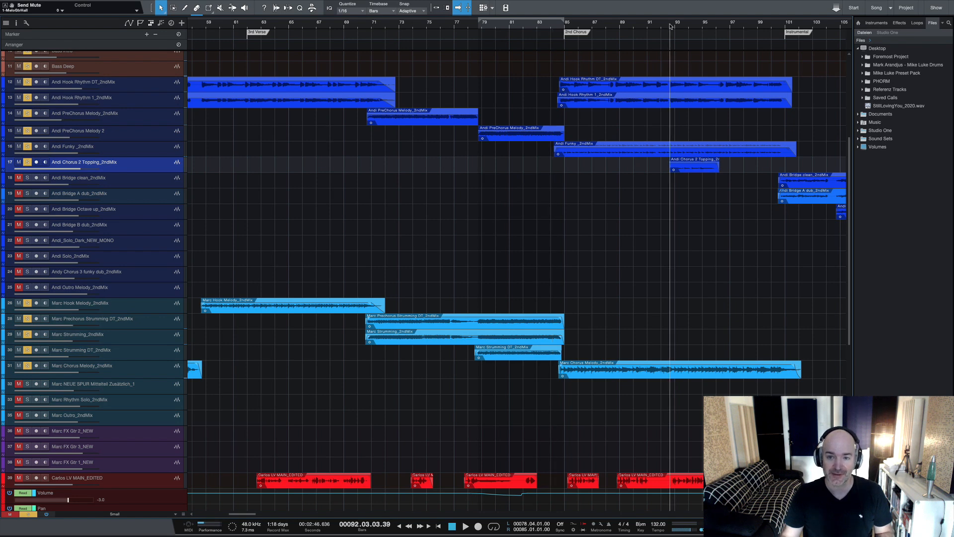
left_click(664, 27)
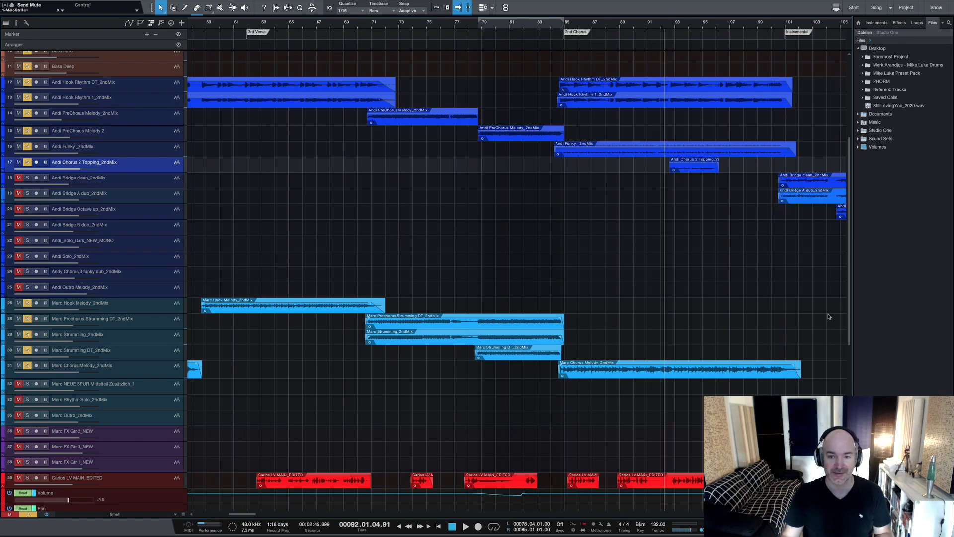
key("F3")
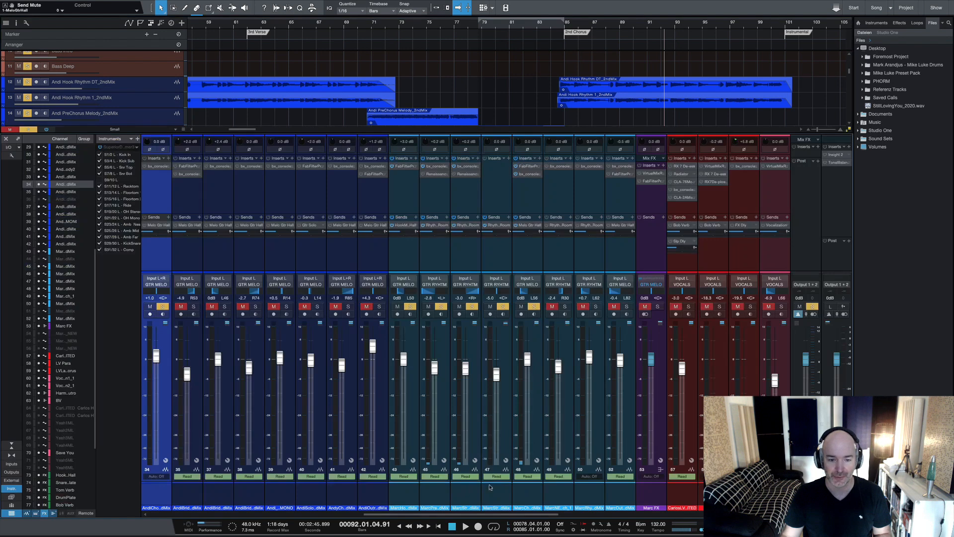
left_click_drag(328, 514, 433, 513)
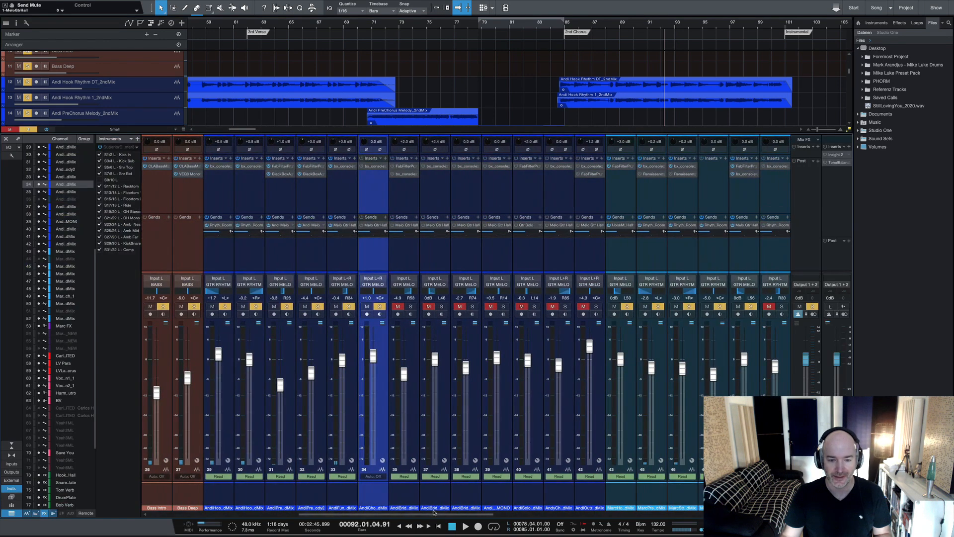
left_click(398, 492)
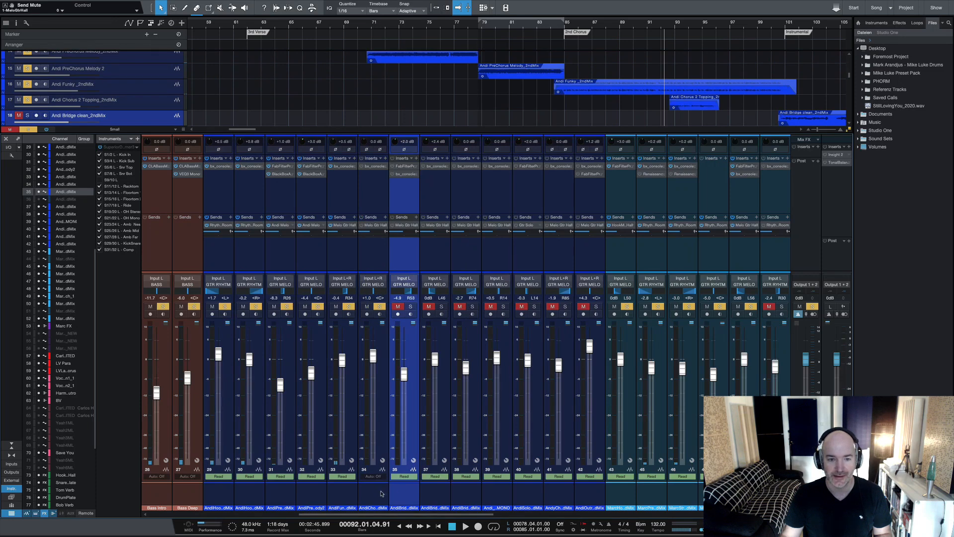
left_click(382, 494)
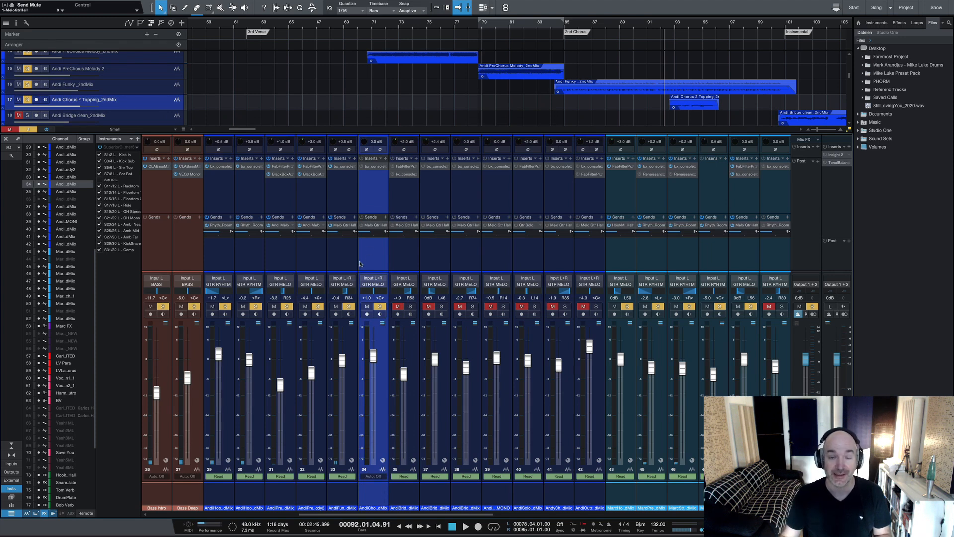
key("space")
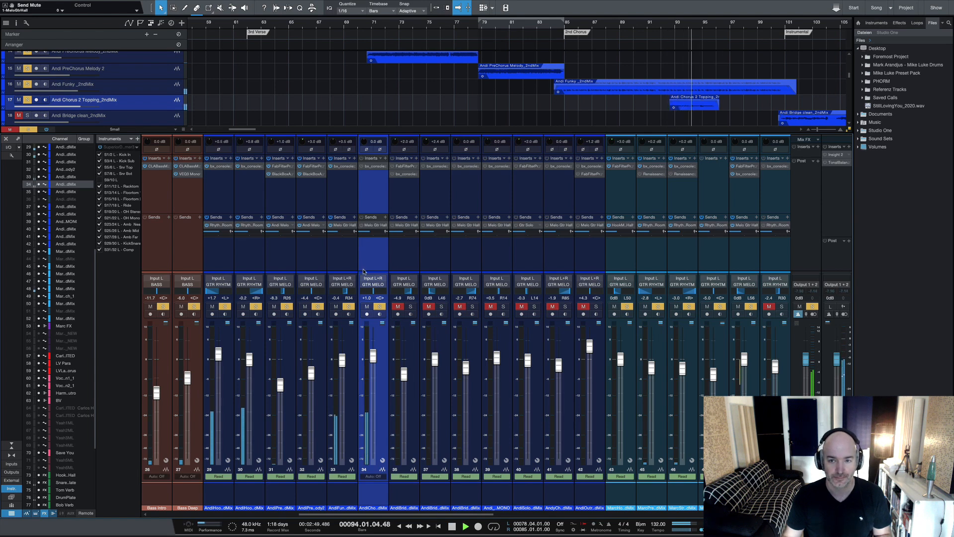
key("space")
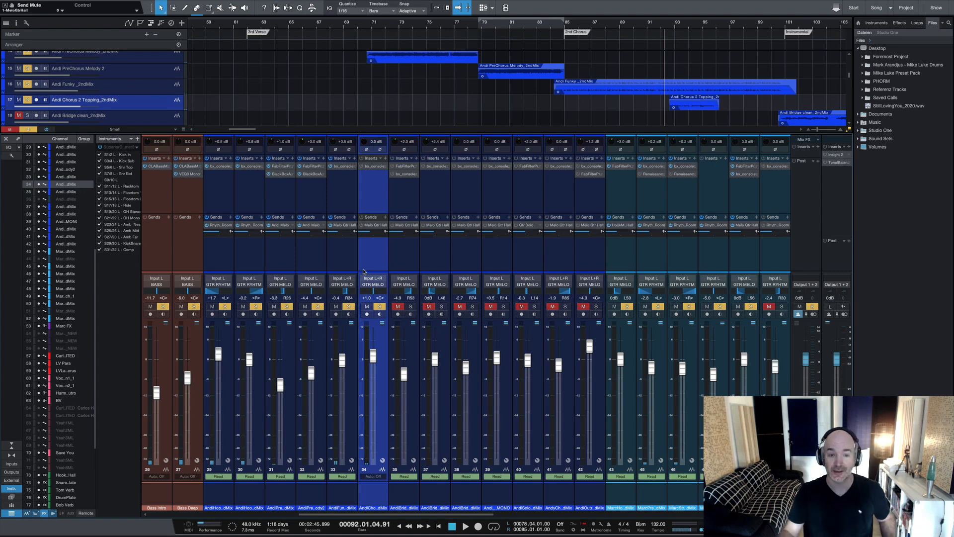
- Open Andi Chorus 2 Topping's bx_console SSL 4000 E insert, examine its filter and EQ settings, and close it
left_click(372, 166)
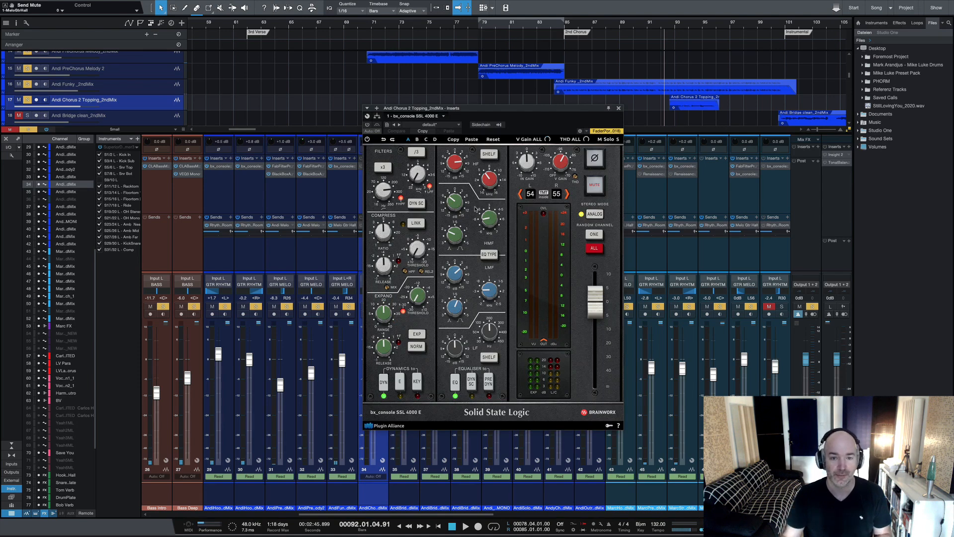
left_click_drag(484, 297, 484, 297)
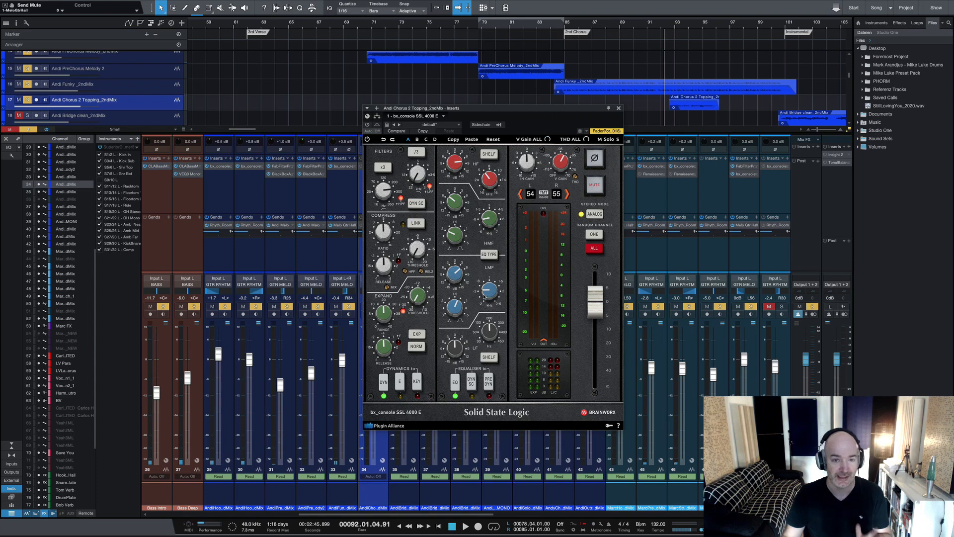
left_click(380, 191)
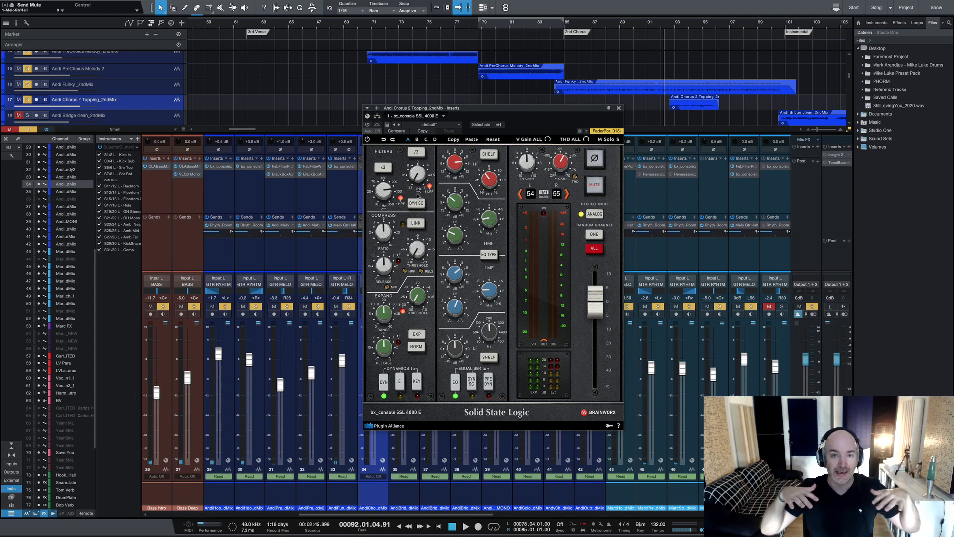
left_click(619, 108)
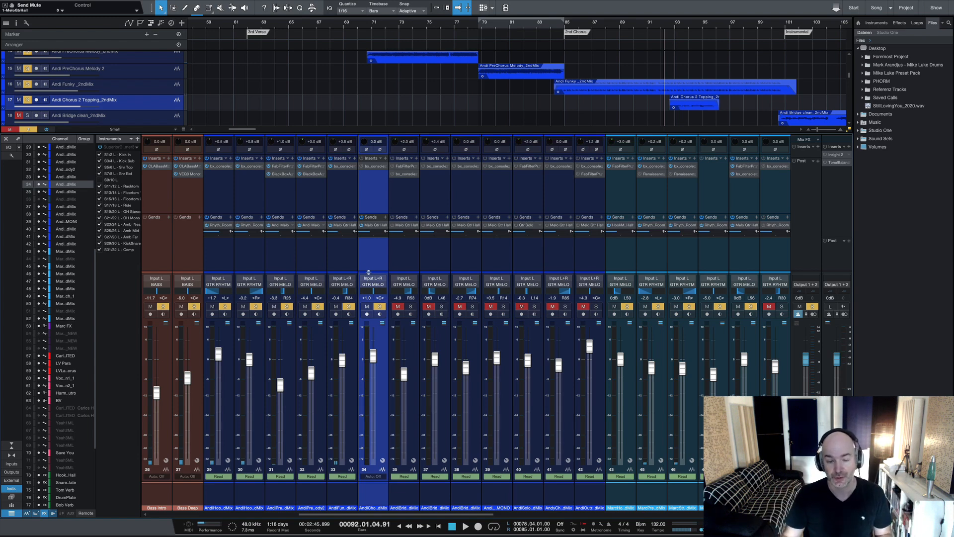
- Play Andi Chorus 2 Topping again from about bar 92 while watching the channel levels, stop, and return to the full arrangement
key("space")
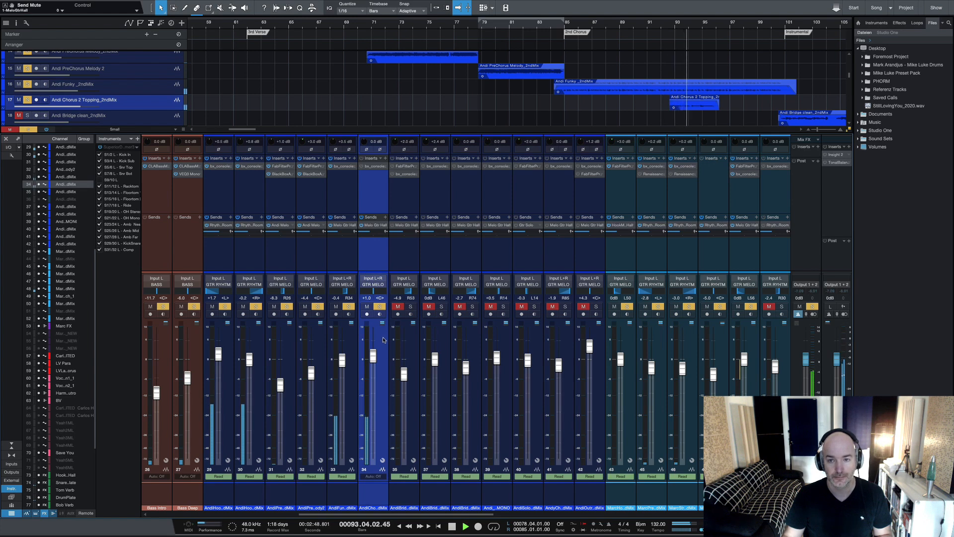
key("space")
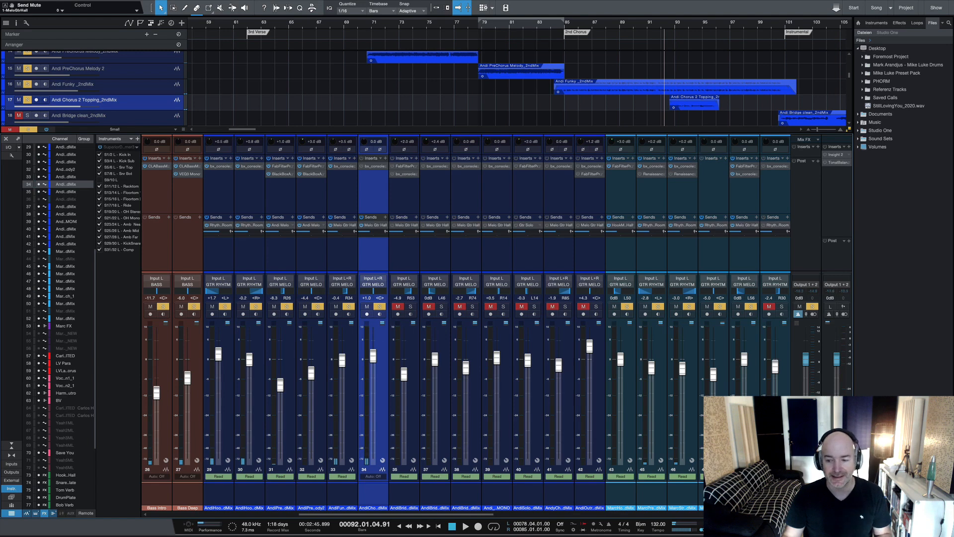
key("F3")
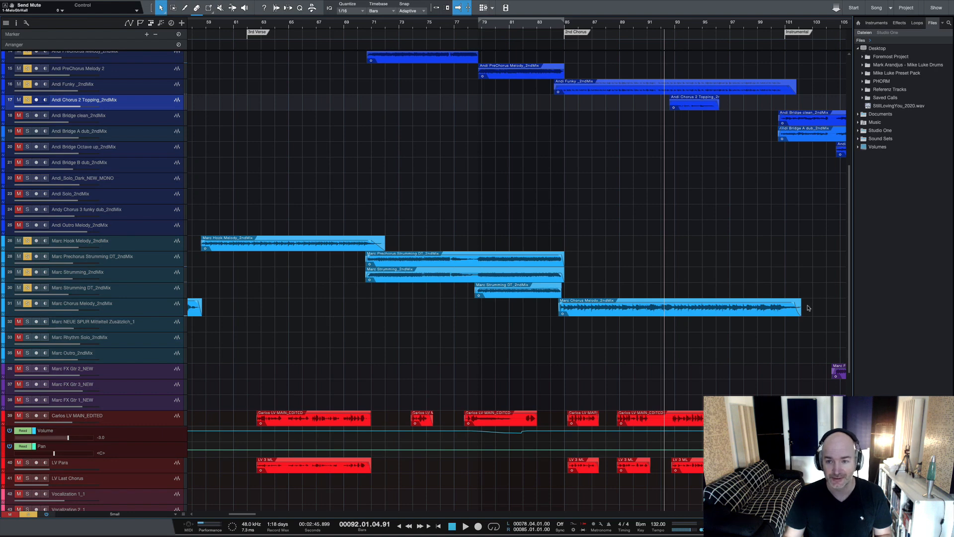
- Play the second chorus from about bar 84, fit the loop range to its guitar clips, and stop
scroll(806, 306, "up", 5)
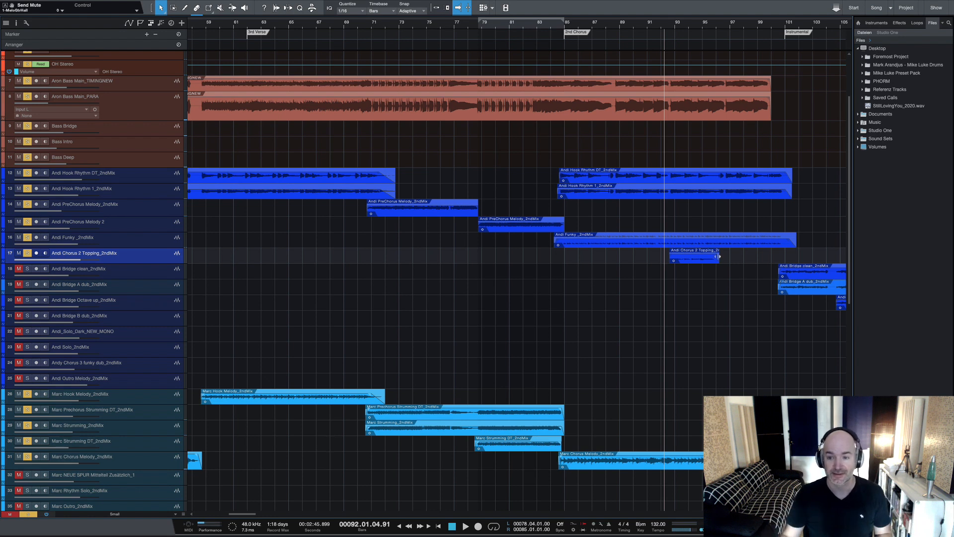
left_click(561, 24)
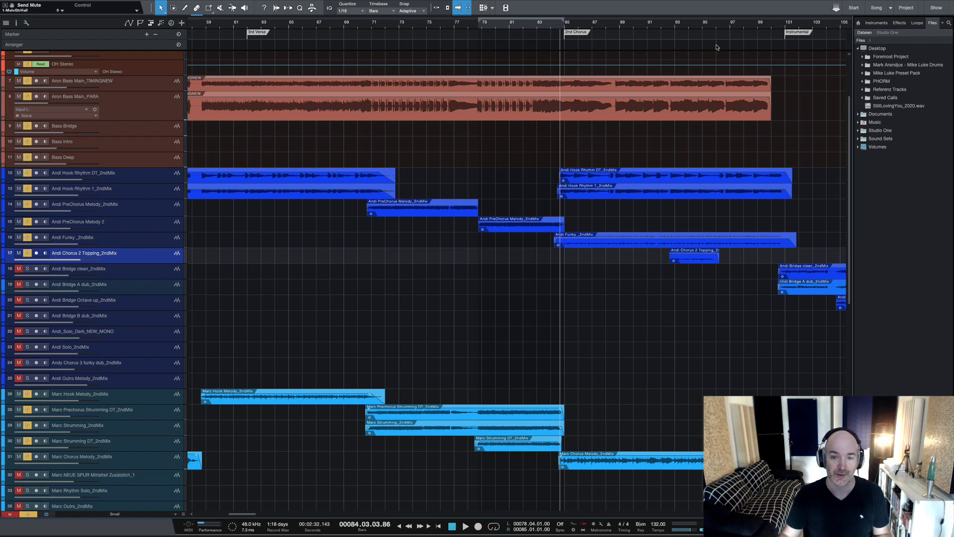
key("space")
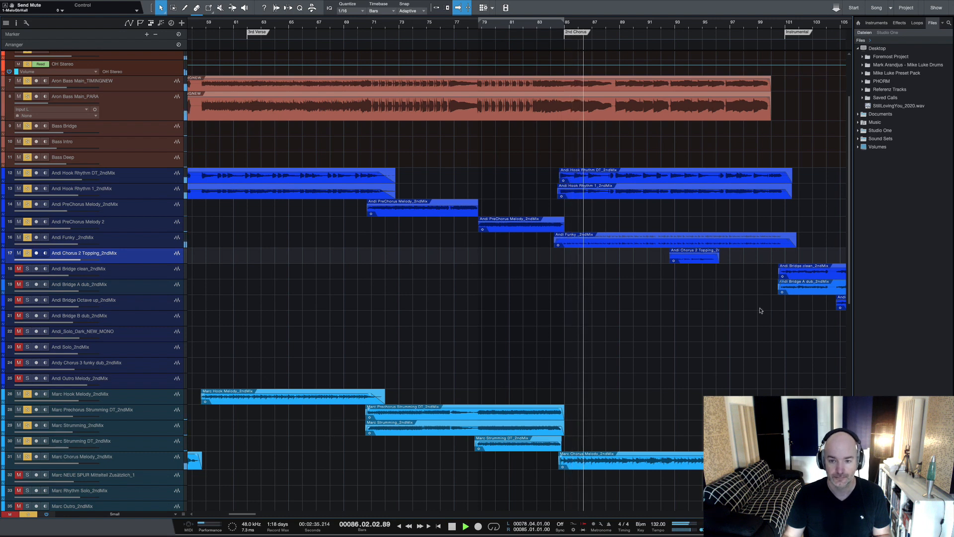
left_click_drag(640, 135, 704, 470)
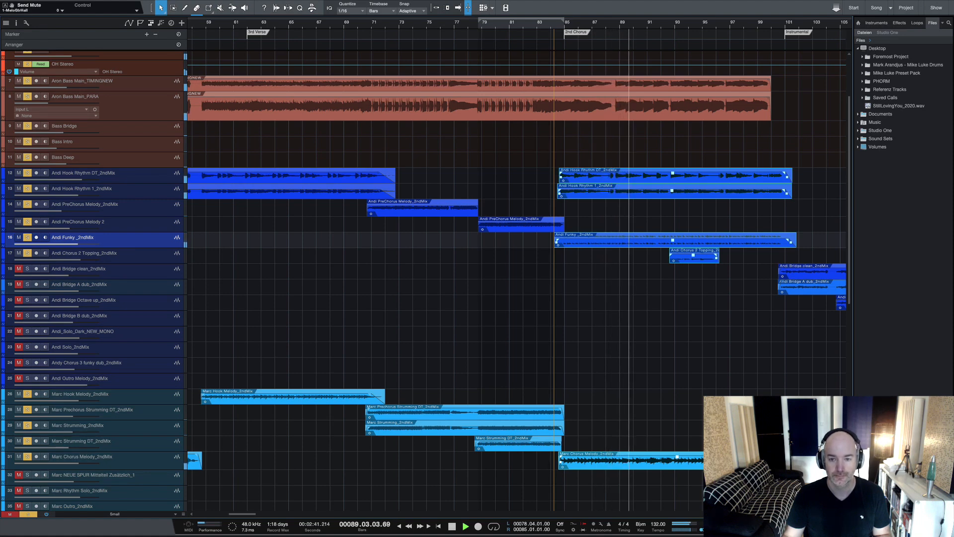
key("p")
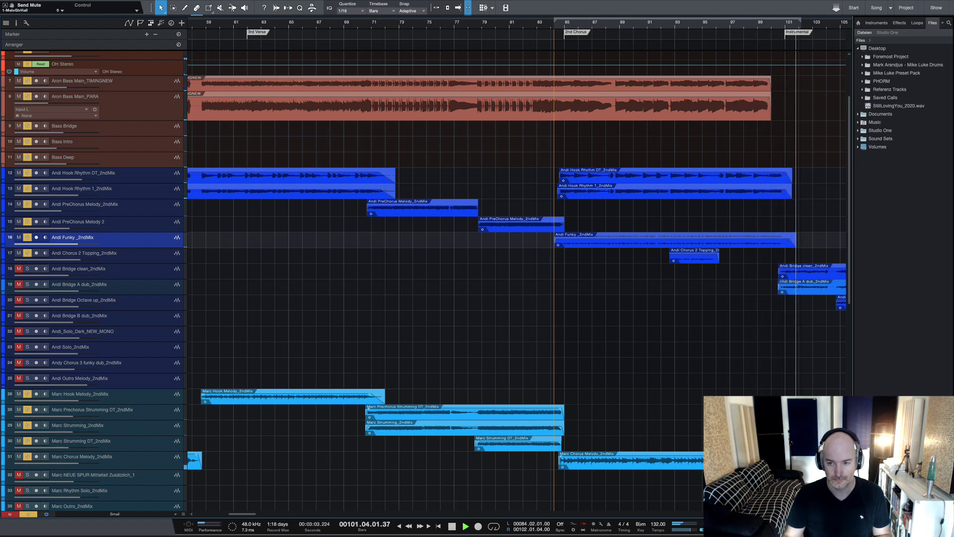
key("space")
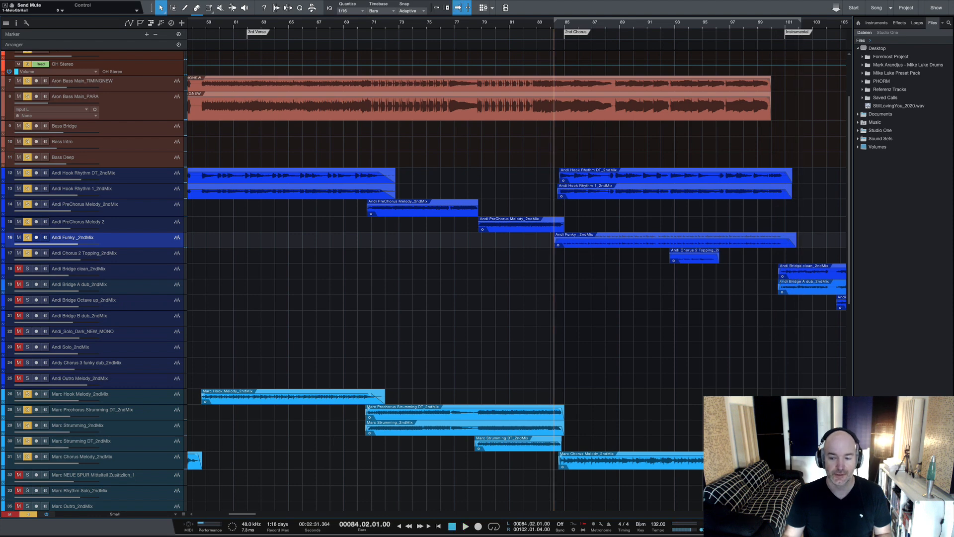
- Review the guitar channels in the mixer from Andi Hook Rhythm DT through Marc Chorus Melody, and select Andi Bridge clean
key("F3")
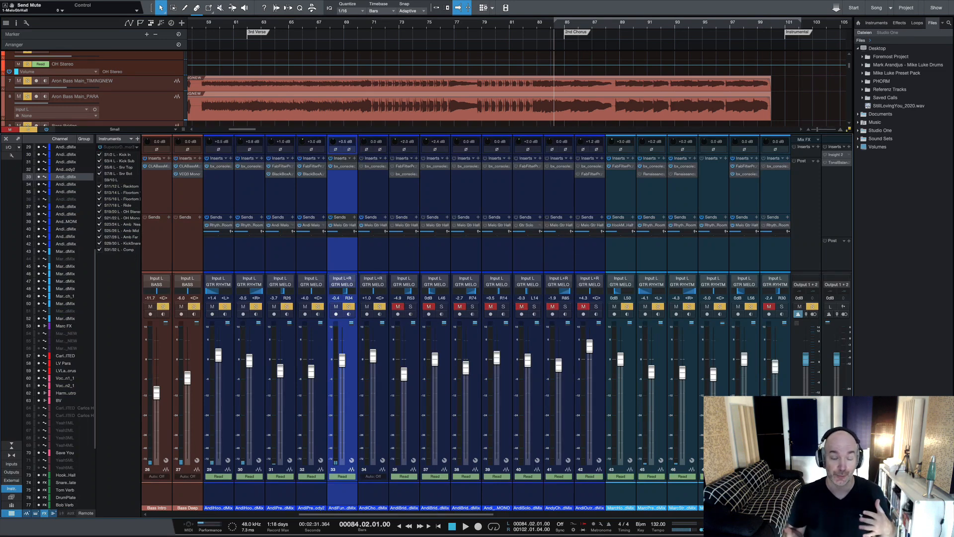
left_click(216, 497)
left_click(745, 497, "shift")
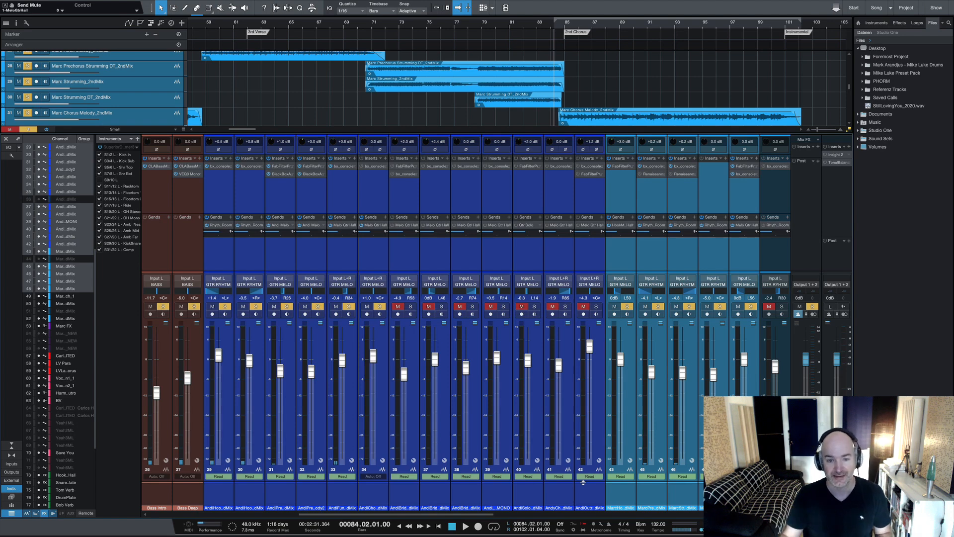
left_click(418, 500)
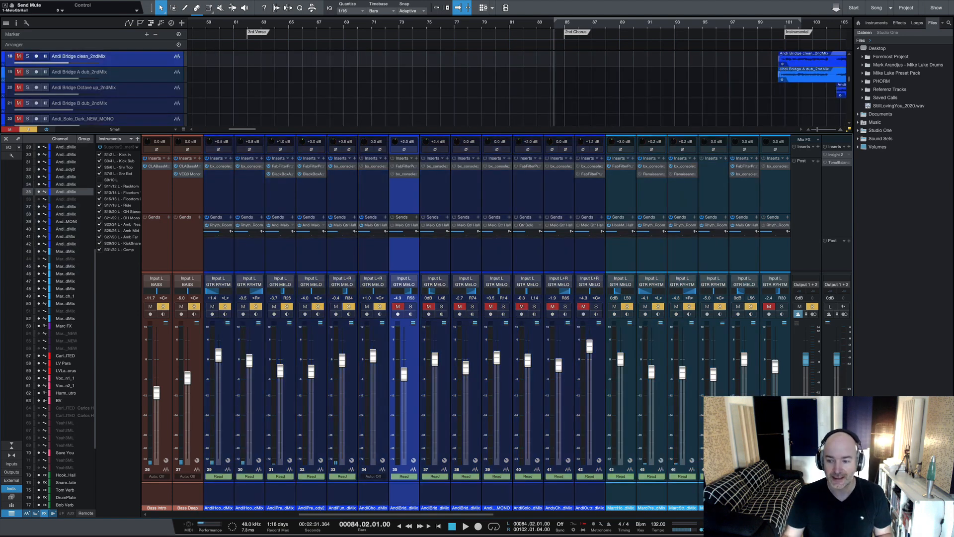
- Review the guitar parts from the Instrumental marker to the Break in the whole-song arrangement, returning the playhead to about bar 101
key("F3")
key("e")
key("w")
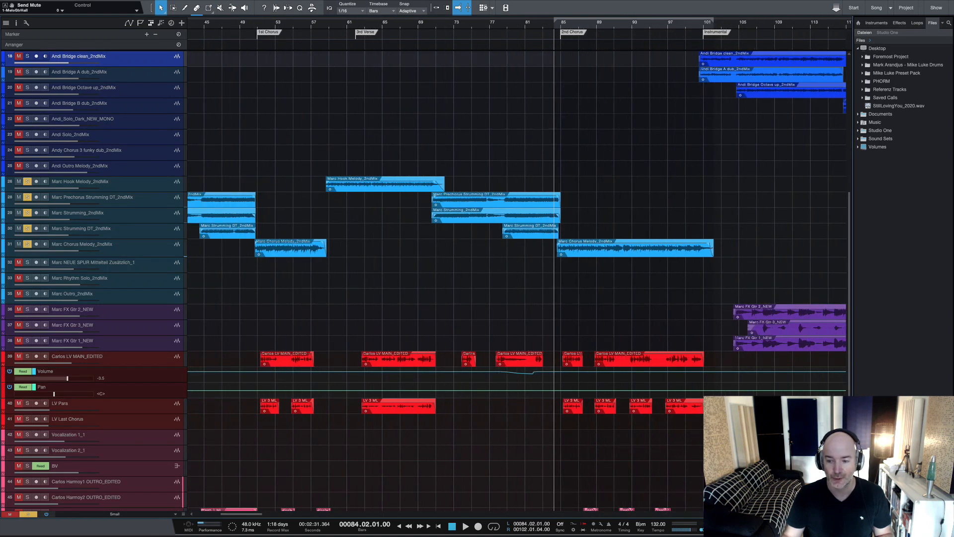
scroll(517, 279, "down", 1)
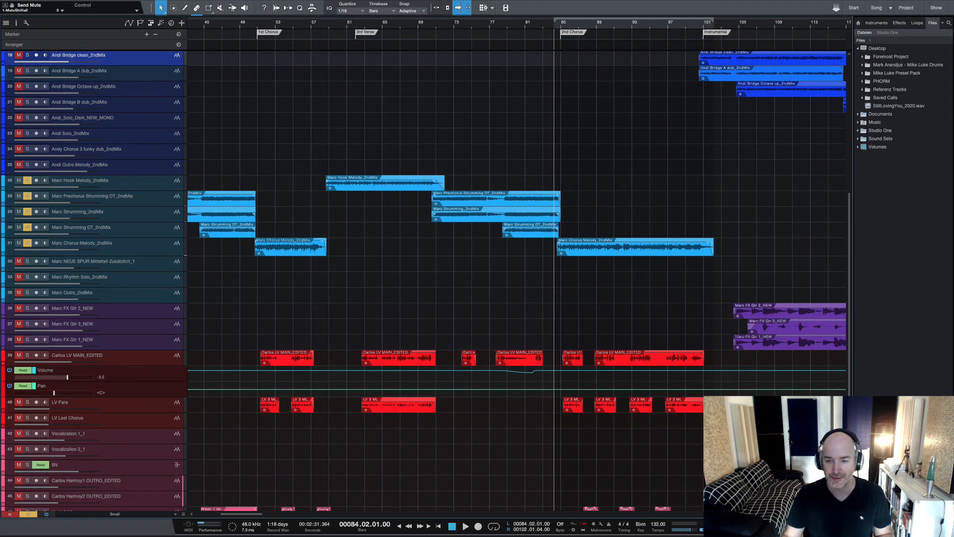
key("w")
key("w")
key("w")
key("w")
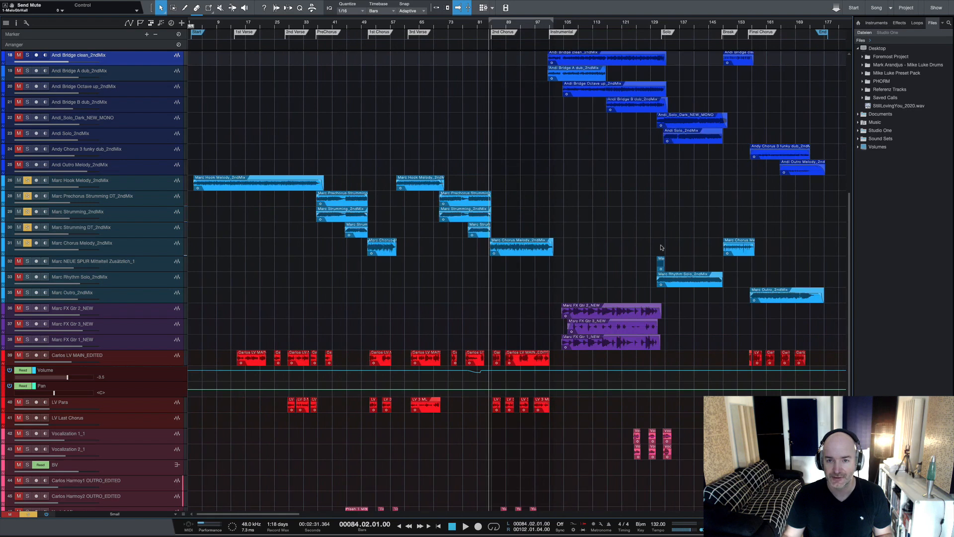
left_click(548, 24)
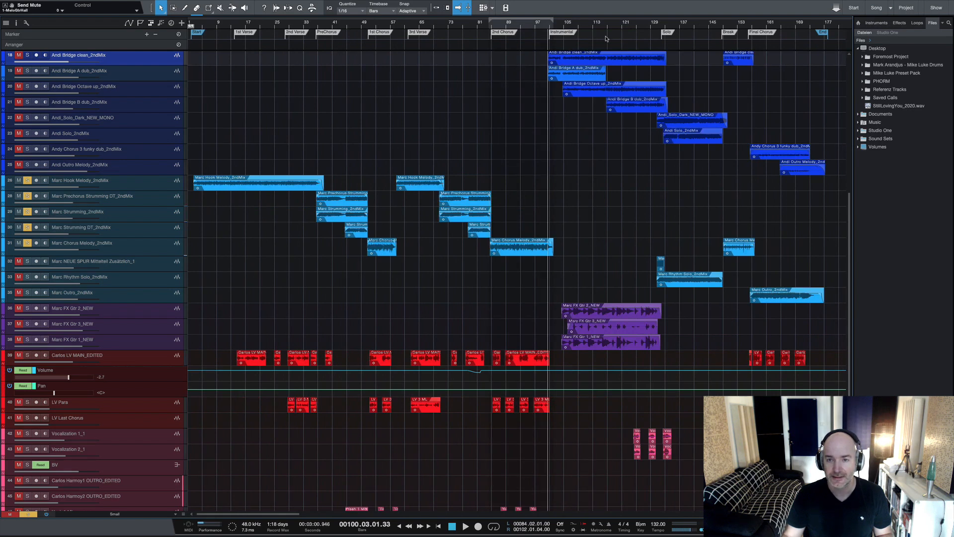
left_click(665, 24)
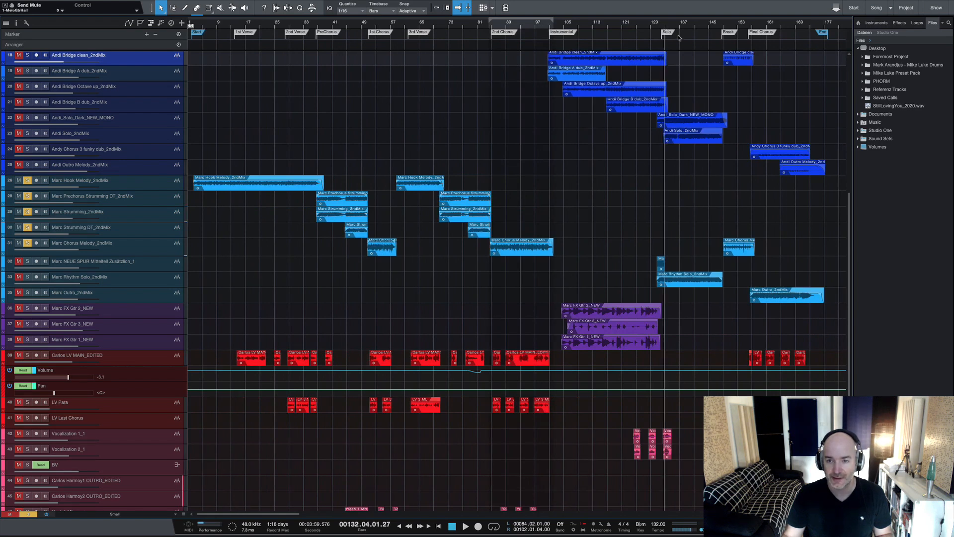
left_click(721, 31)
left_click(551, 29)
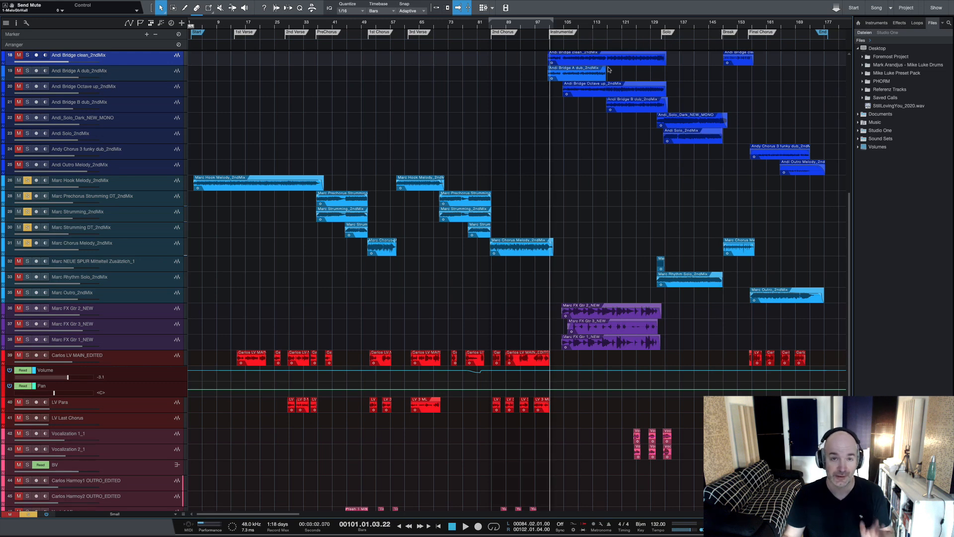
- Mute the tracks from Andi Bridge clean to Andi Outro Melody and from Marc NEUE SPUR Mittelteil to Marc FX Gtr 1
left_click_drag(849, 251, 860, 201)
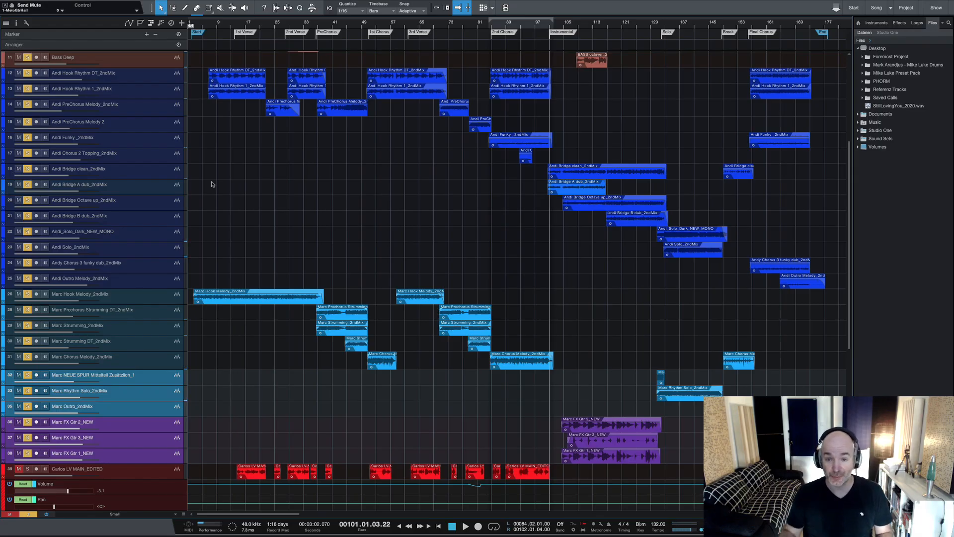
left_click(148, 175)
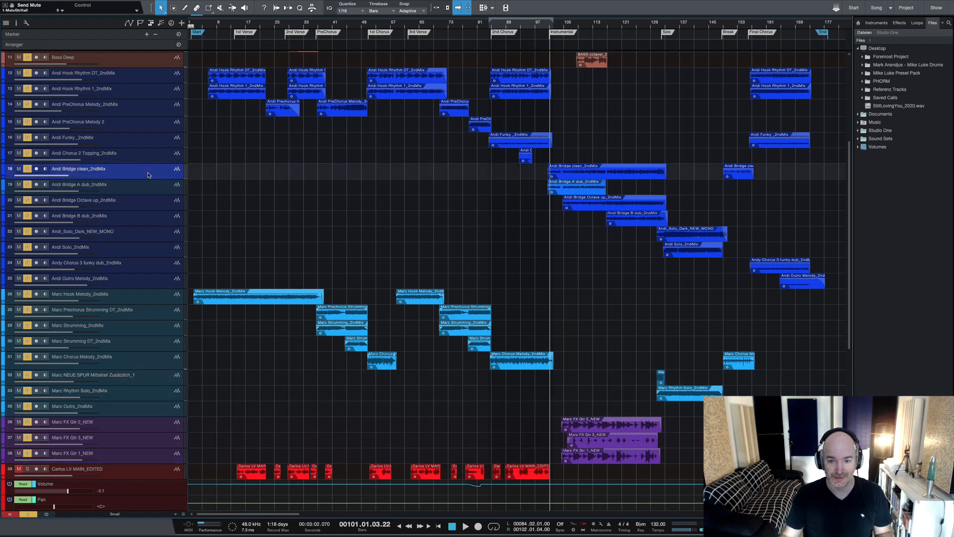
left_click(135, 273, "shift")
left_click(19, 278)
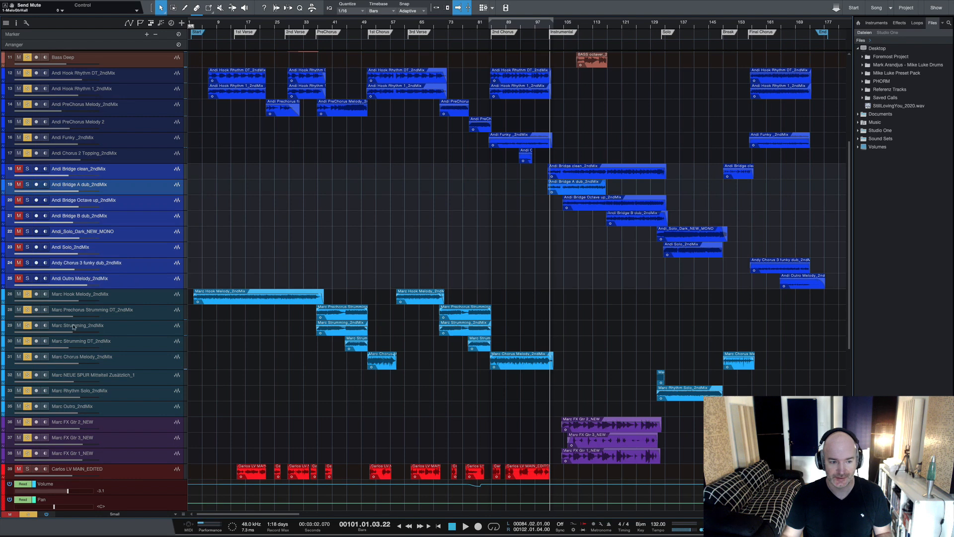
left_click(155, 382)
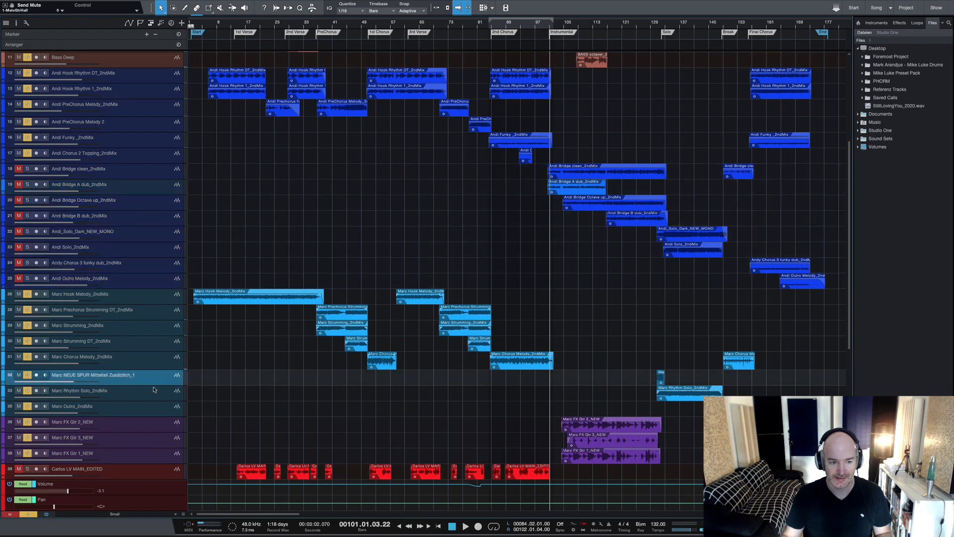
left_click(151, 461, "shift")
key("m")
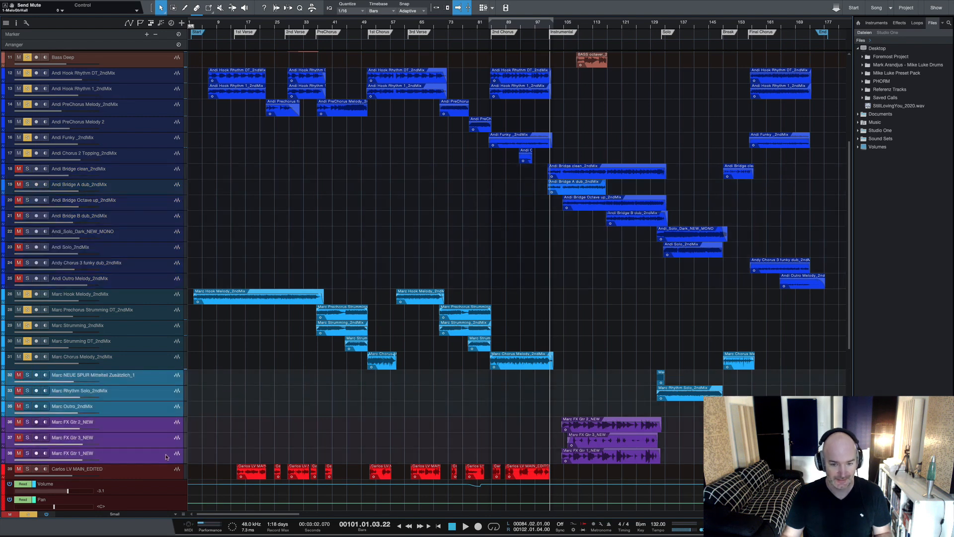
- Bring the three Marc FX Gtr tracks back into the audible guitar selection
left_click(145, 422)
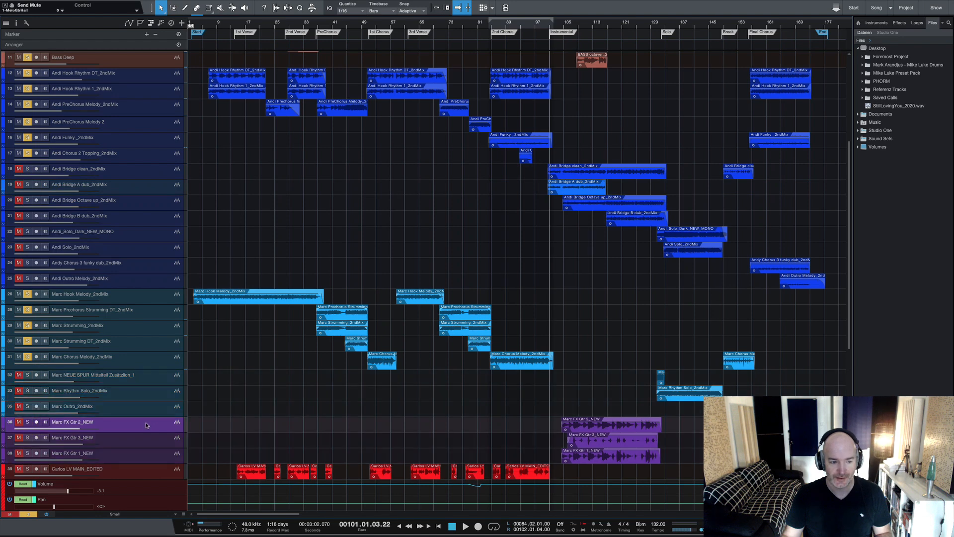
left_click(147, 459, "shift")
key("m")
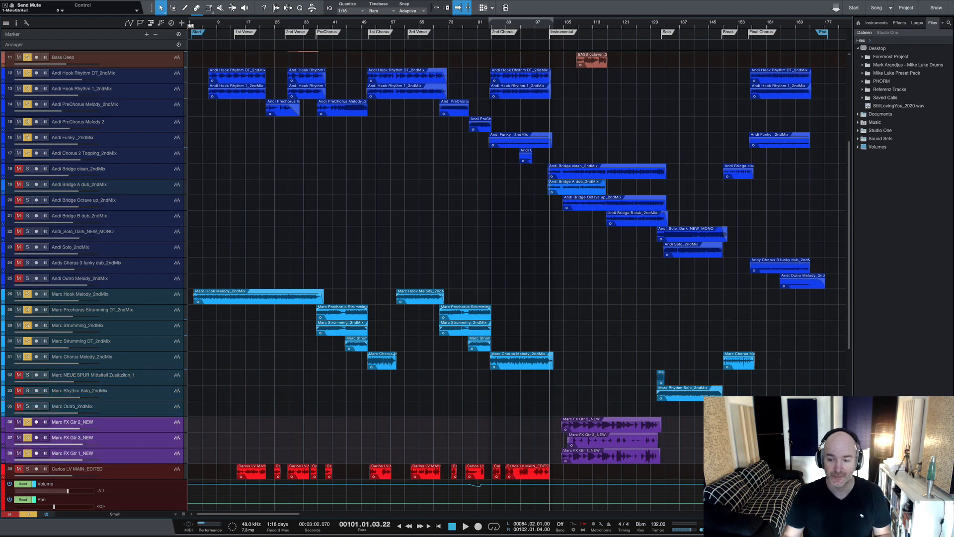
- Examine the Marc FX bus channel in the mixer, including its Virtual Mix Rack and FabFilter Pro-Q 3 inserts
key("F3")
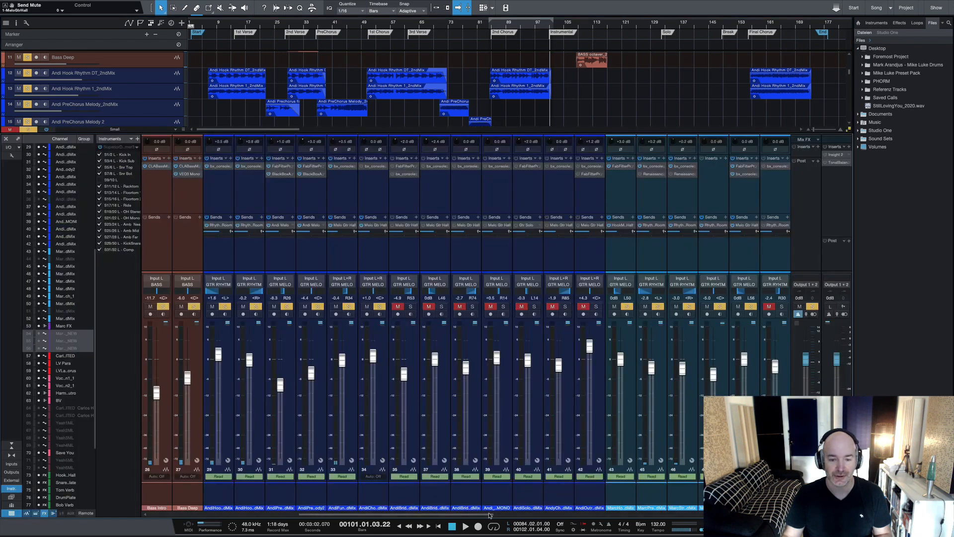
left_click_drag(489, 515, 588, 512)
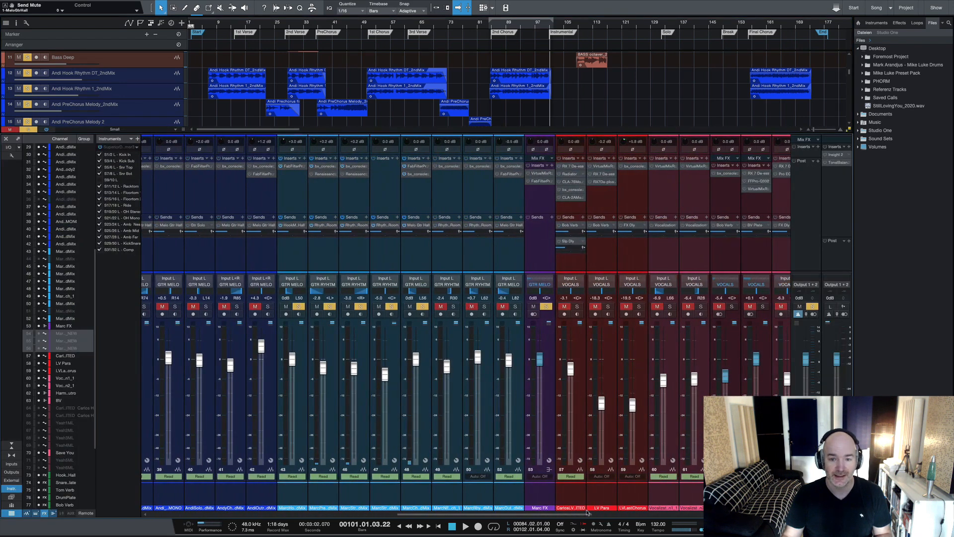
left_click(533, 500)
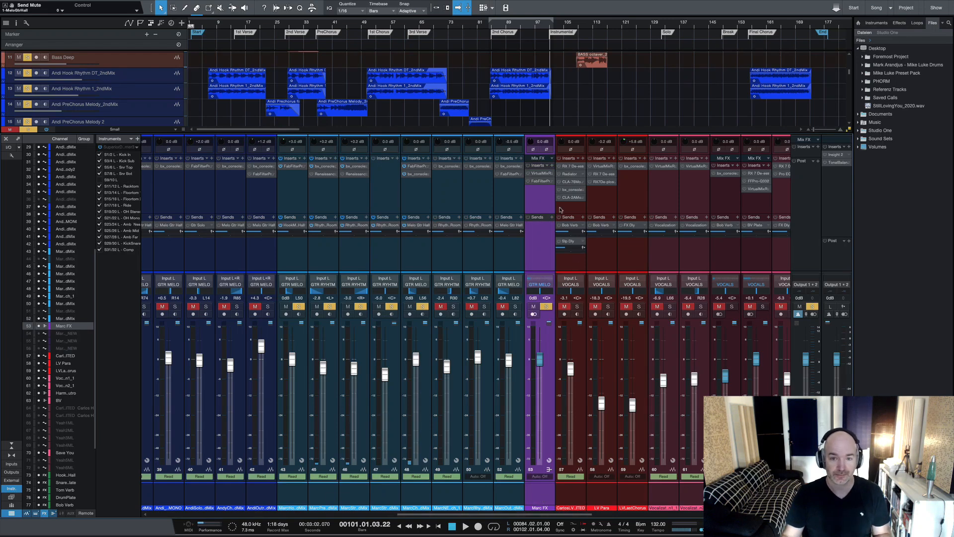
left_click(542, 173)
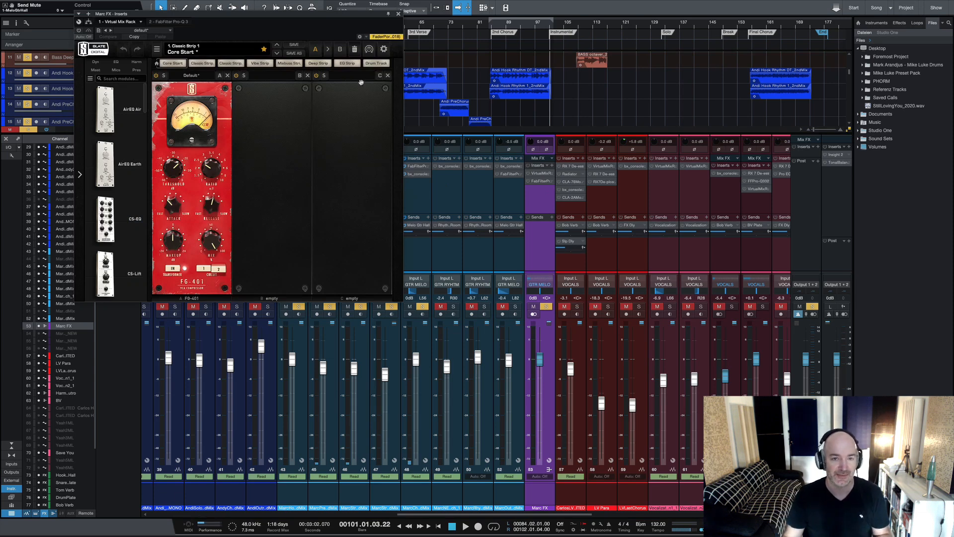
left_click(398, 13)
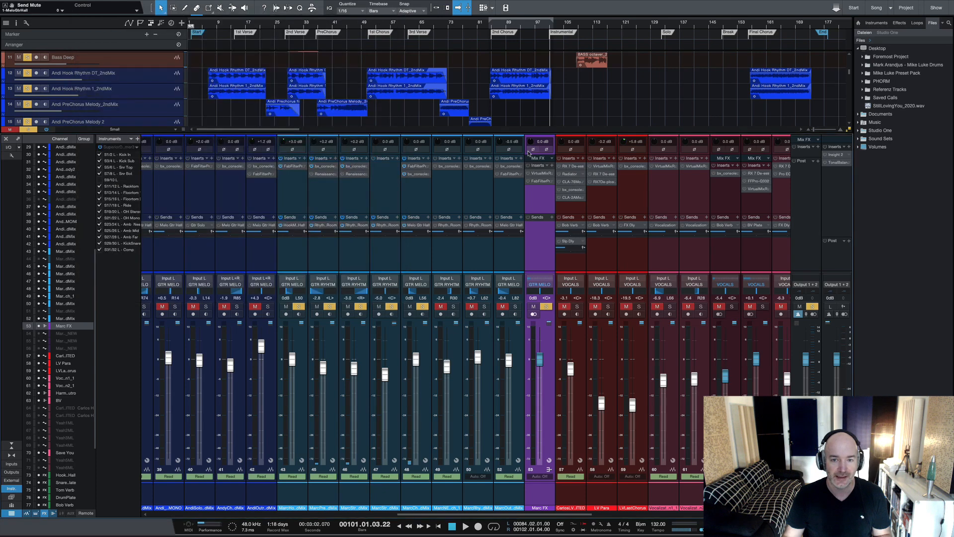
left_click(538, 181)
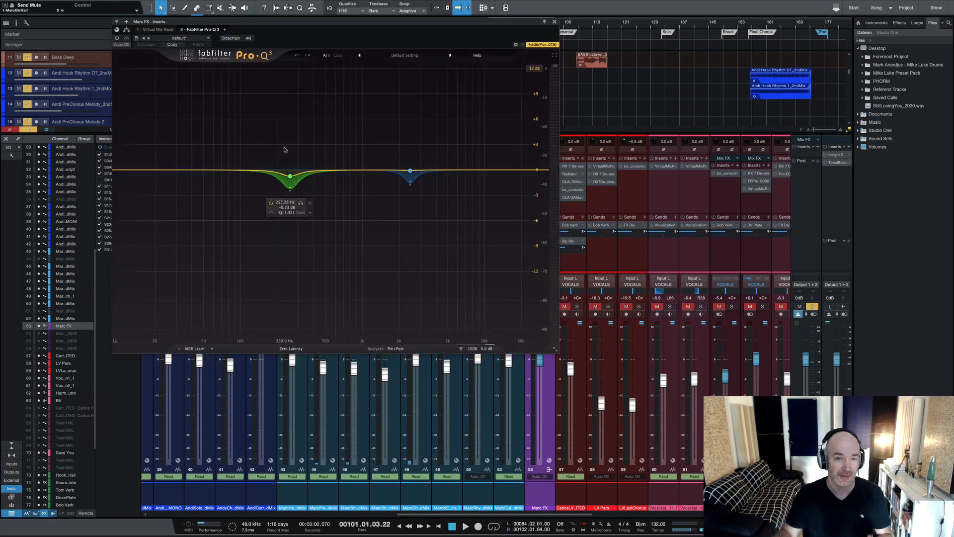
left_click(554, 22)
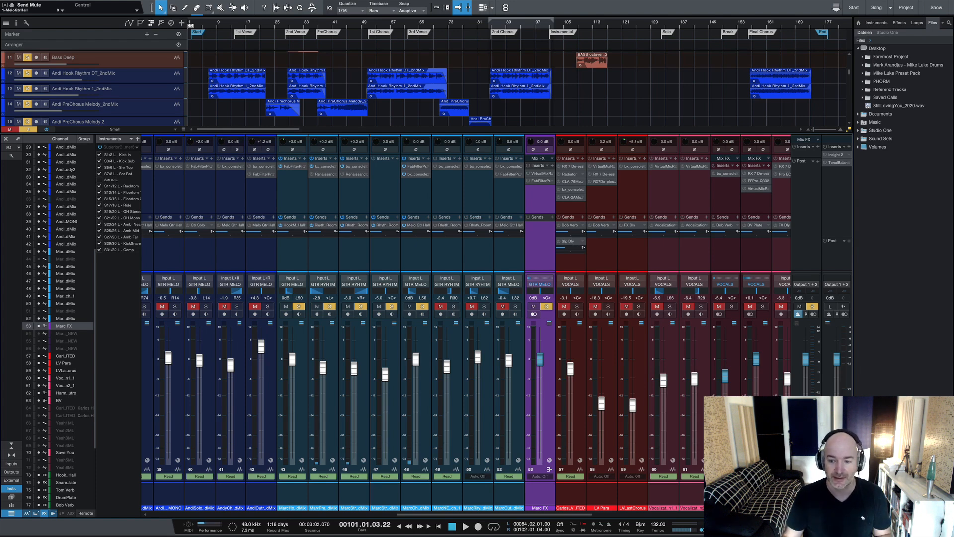
key("F3")
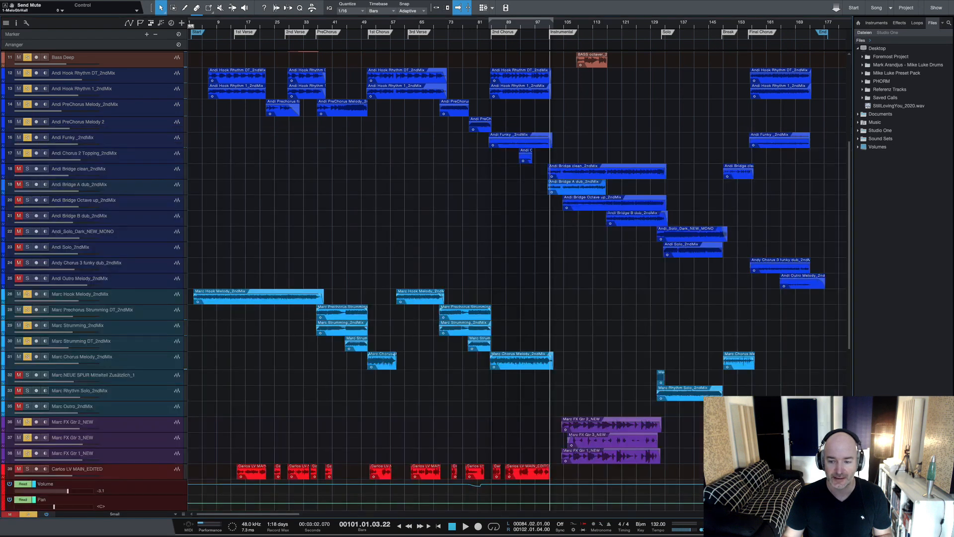
- Play the Marc FX guitars twice from about bar 103 in the Instrumental section, stopping after each pass
key("F3")
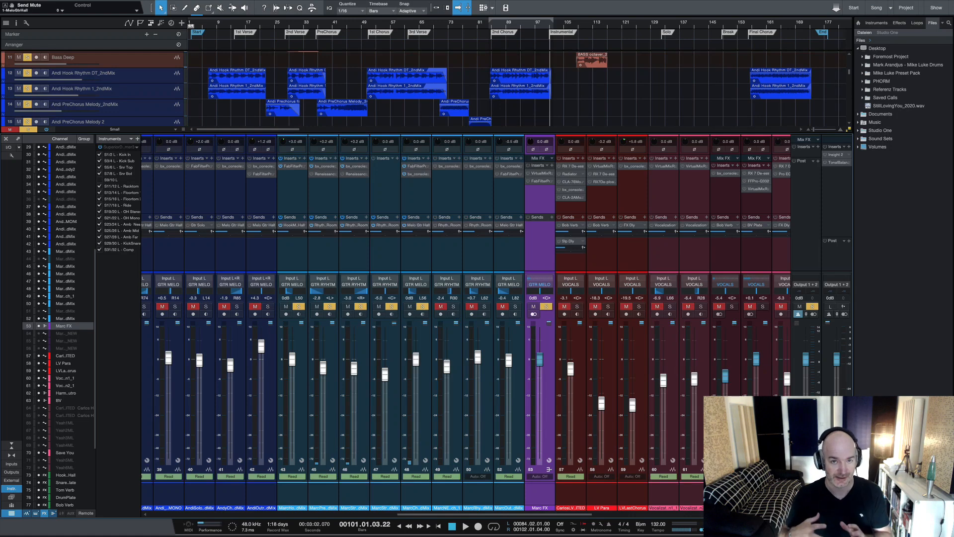
key("F3")
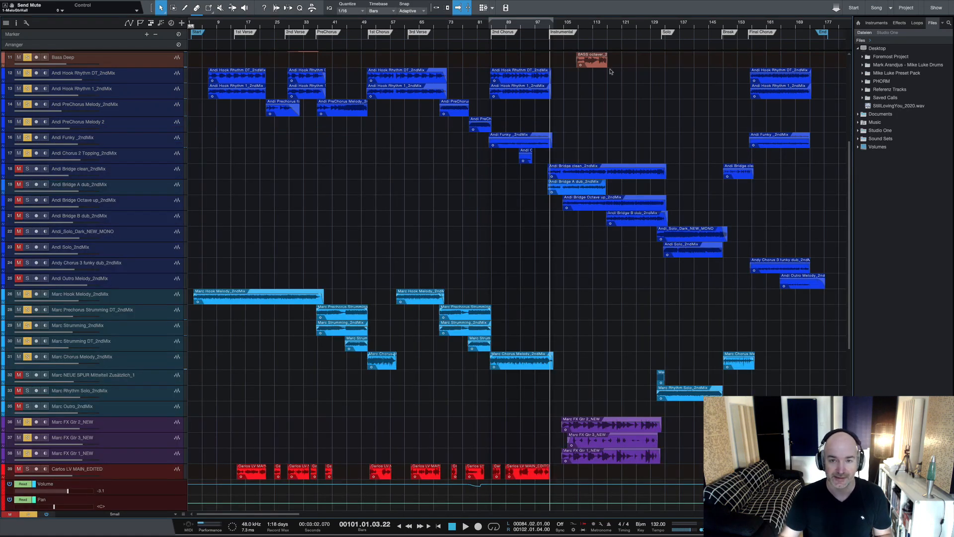
left_click(563, 26)
left_click(559, 26)
key("space")
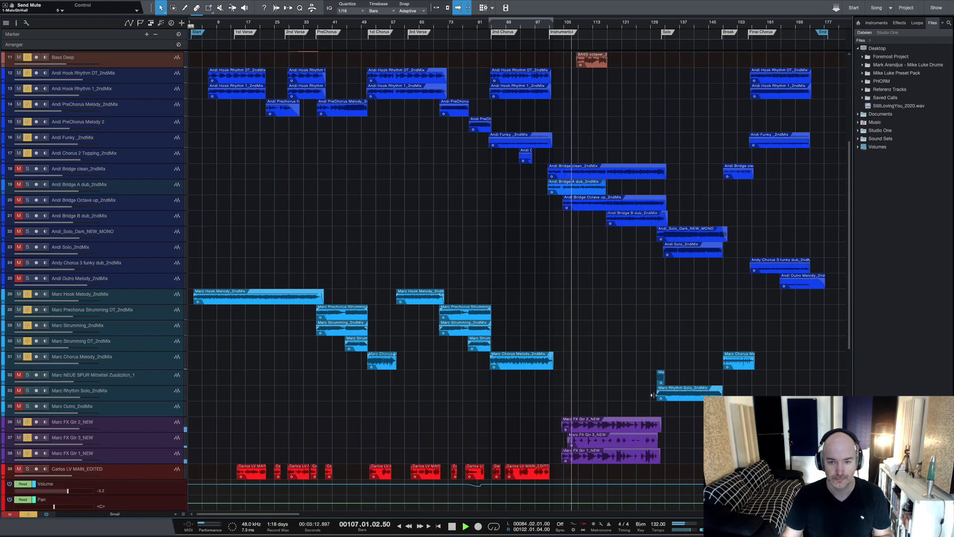
key("space")
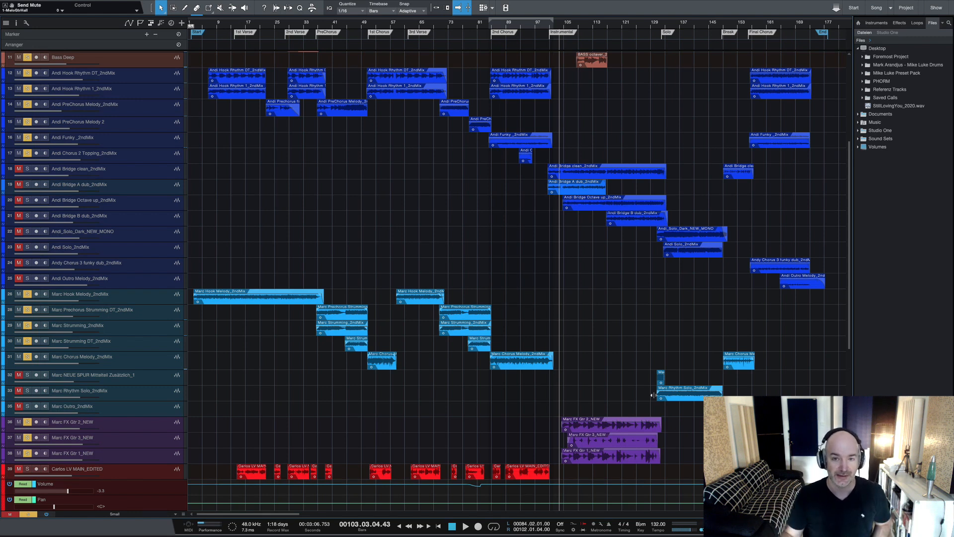
key("space")
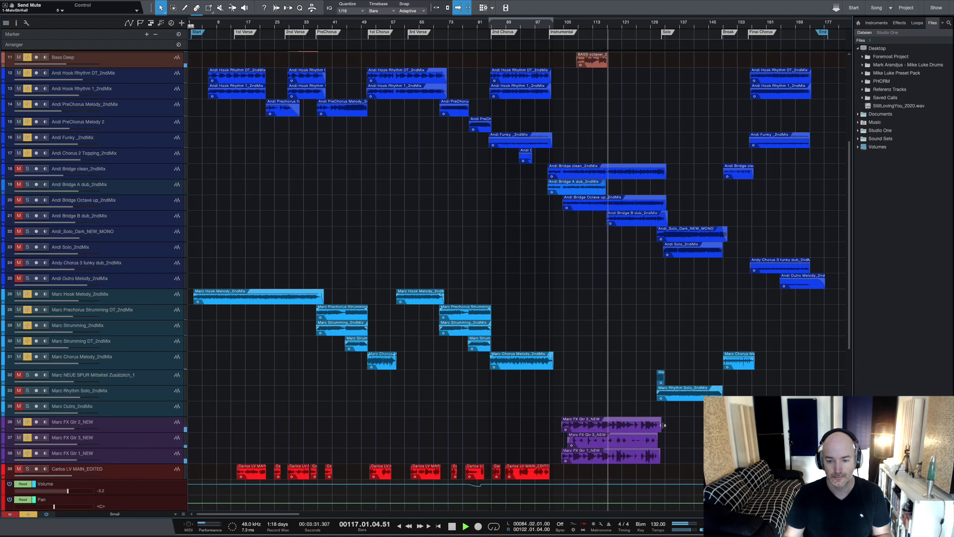
key("space")
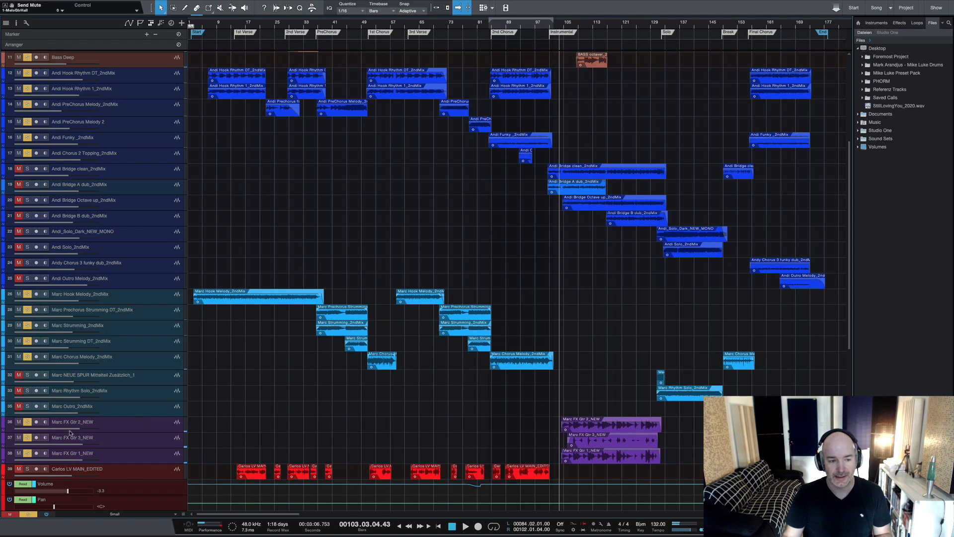
- Mute the three Marc FX Gtr tracks, and select Andi Bridge clean together with Andi Bridge A dub
left_click(108, 426)
left_click(108, 455, "shift")
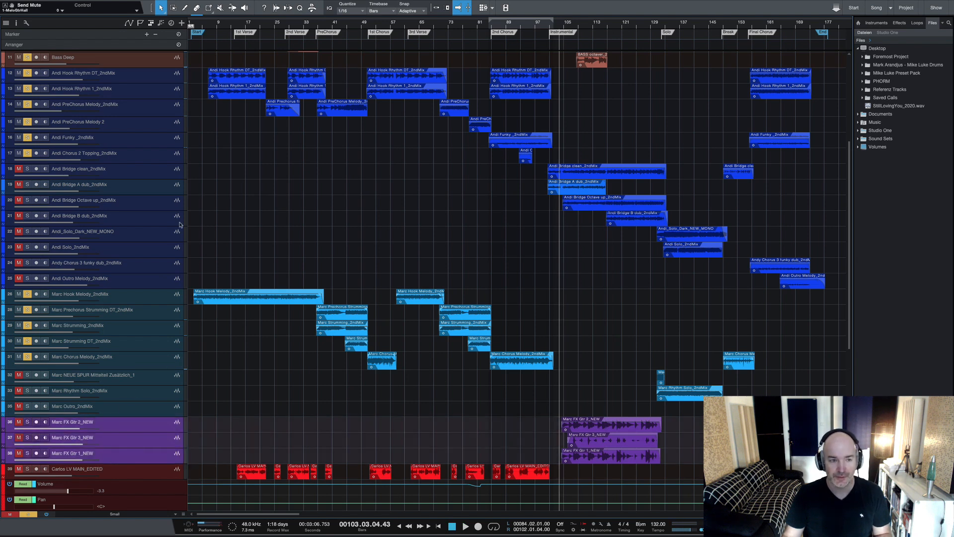
left_click(148, 175)
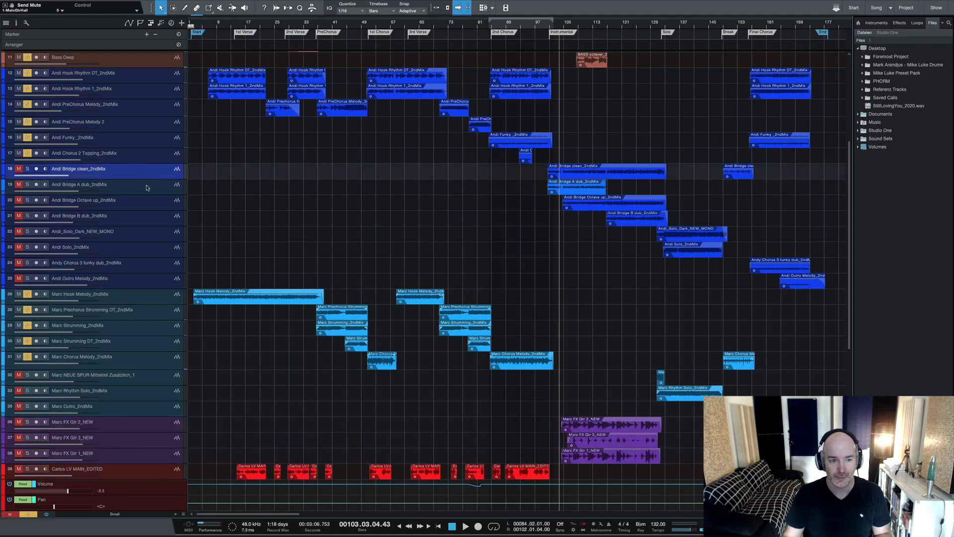
left_click(141, 189)
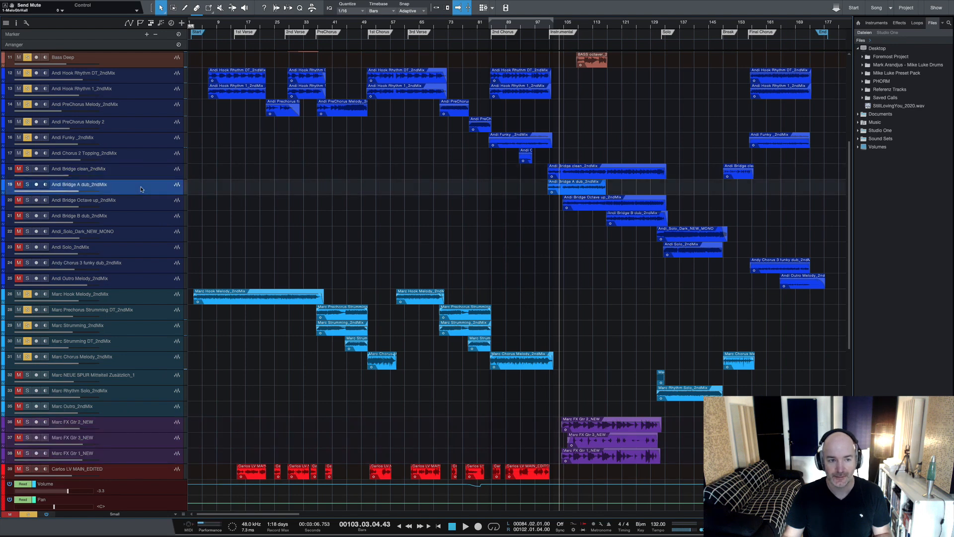
left_click(140, 174)
left_click(138, 186, "shift")
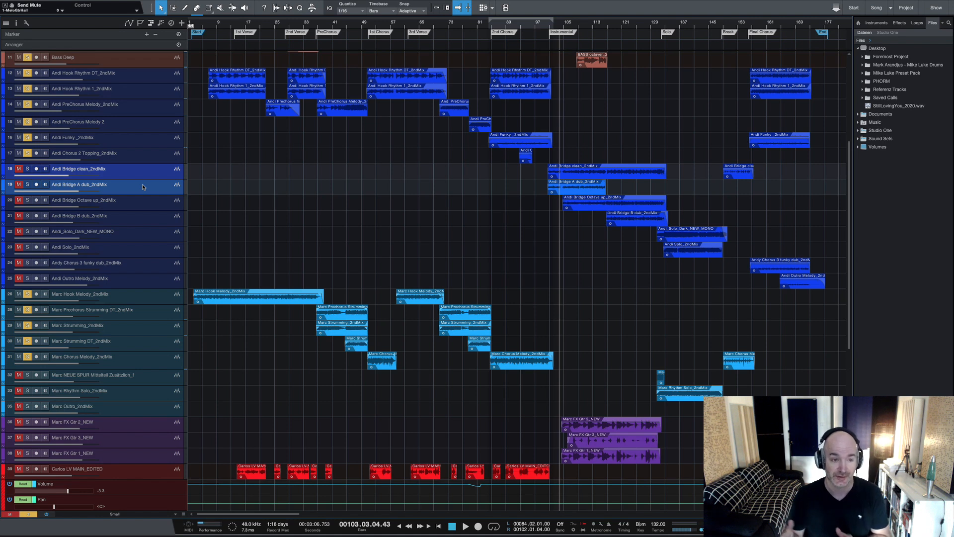
- Solo the Andi Bridge clean, Andi Bridge A dub and Andi Bridge Octave up tracks
left_click(144, 204)
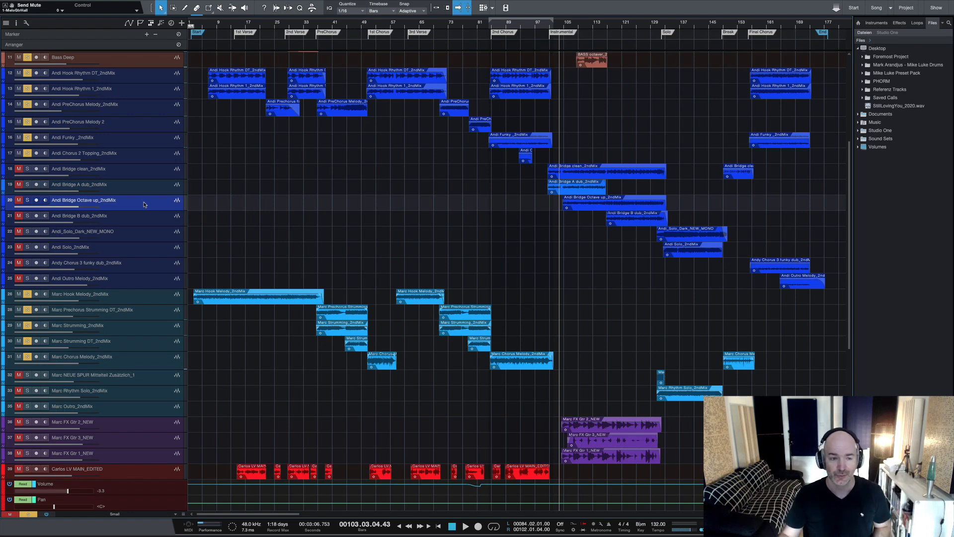
left_click(152, 174)
left_click(147, 207, "shift")
key("m")
key("s")
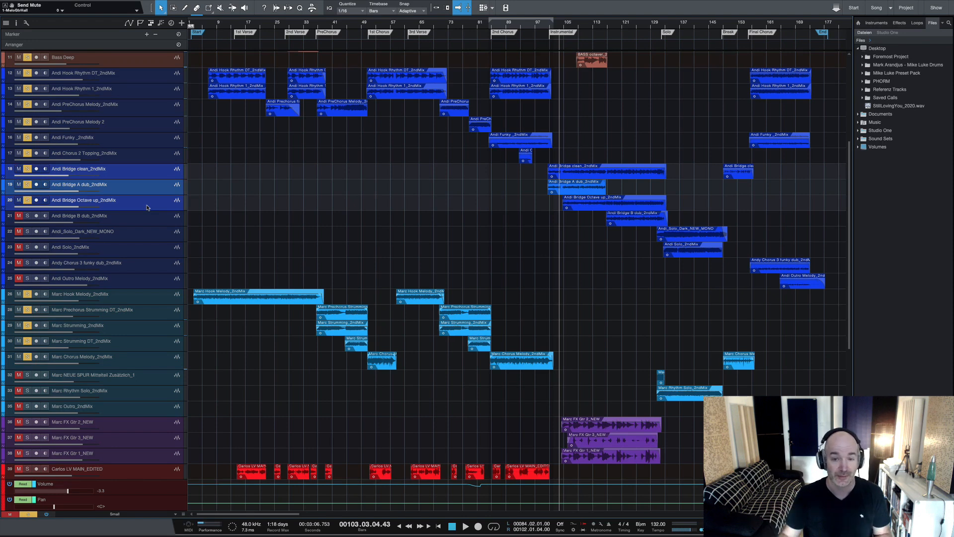
- Play the bridge guitars from about bar 99, adding Andi Bridge B dub to the solo during playback, and stop
left_click(544, 29)
key("space")
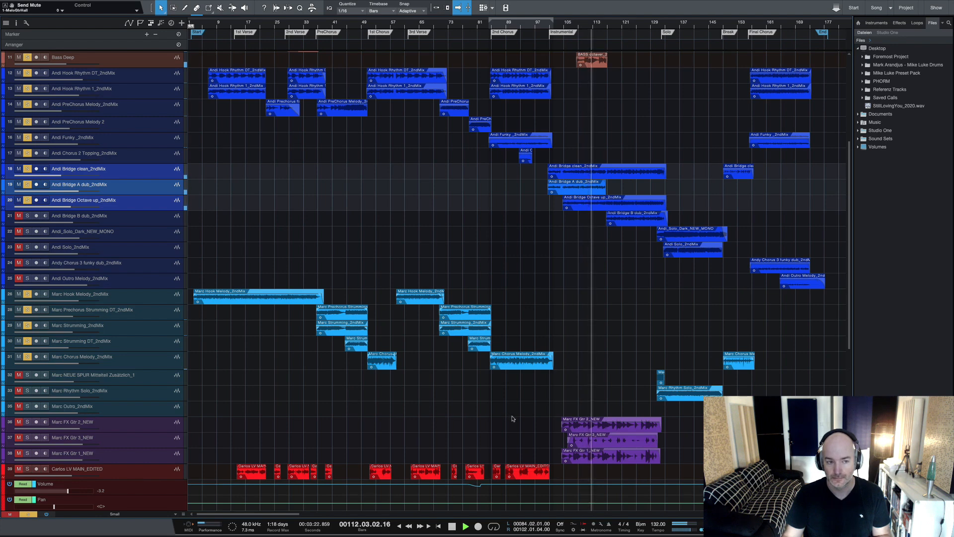
left_click(164, 222)
key("s")
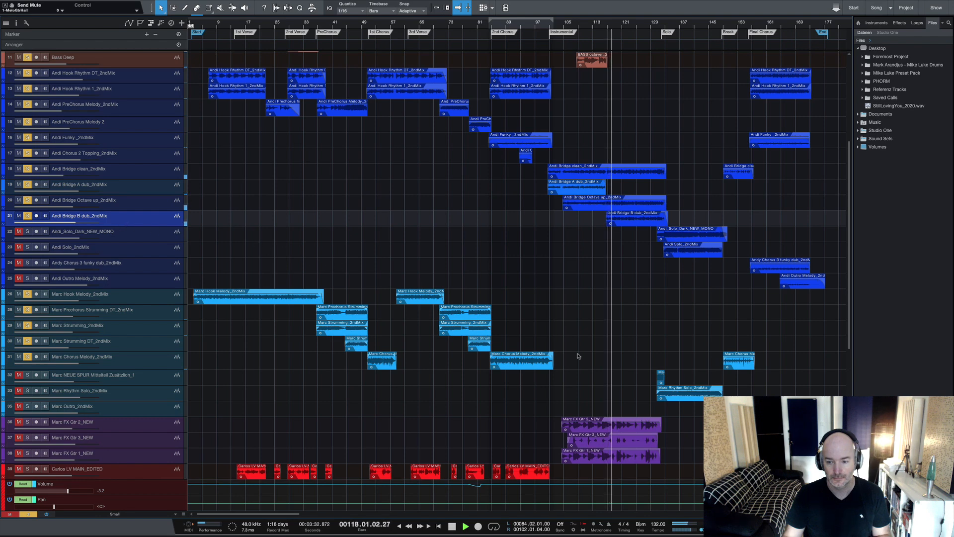
key("space")
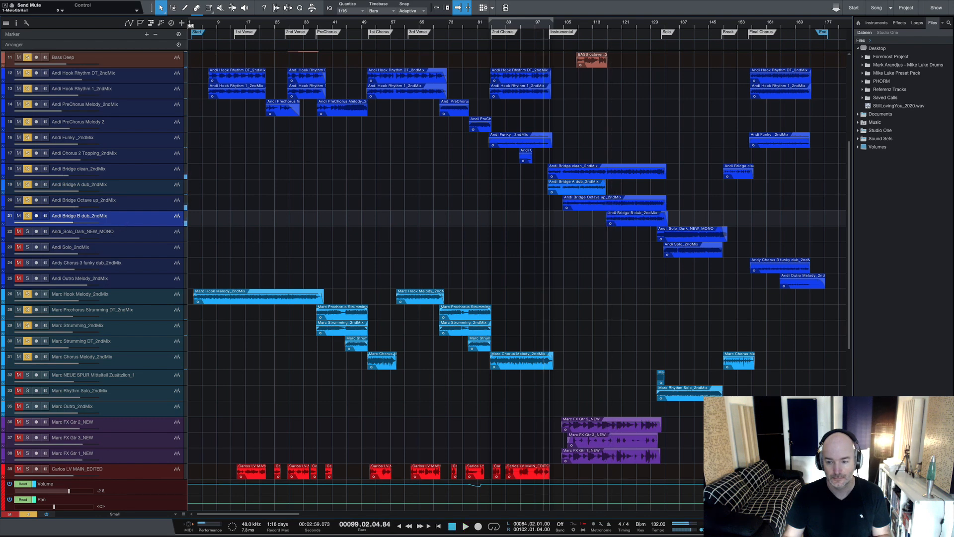
- Select the mixer channels from Andi Chorus 2 Topping to Andi Bridge B dub and open the first channel's bx_console SSL 4000 E insert
key("F3")
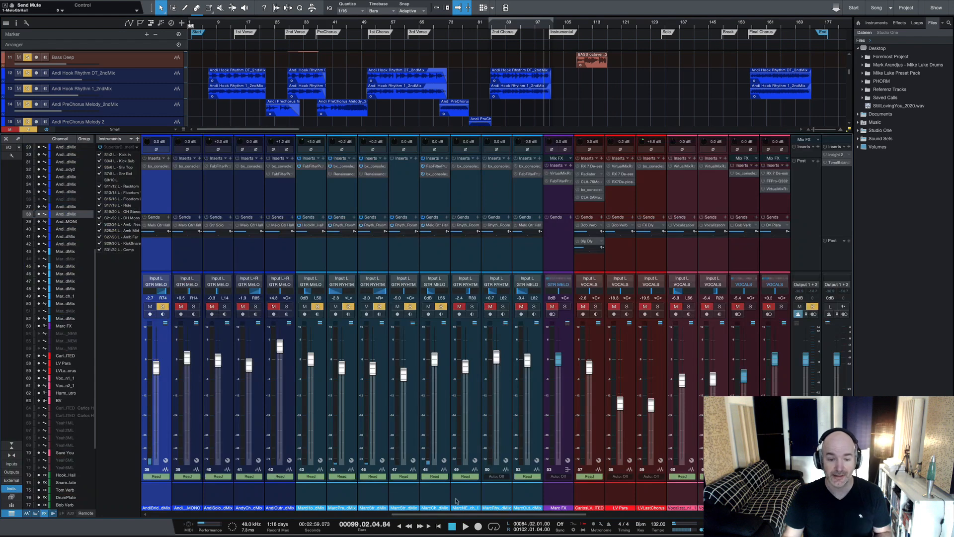
left_click_drag(389, 515, 347, 516)
left_click(338, 506)
left_click(438, 500, "shift")
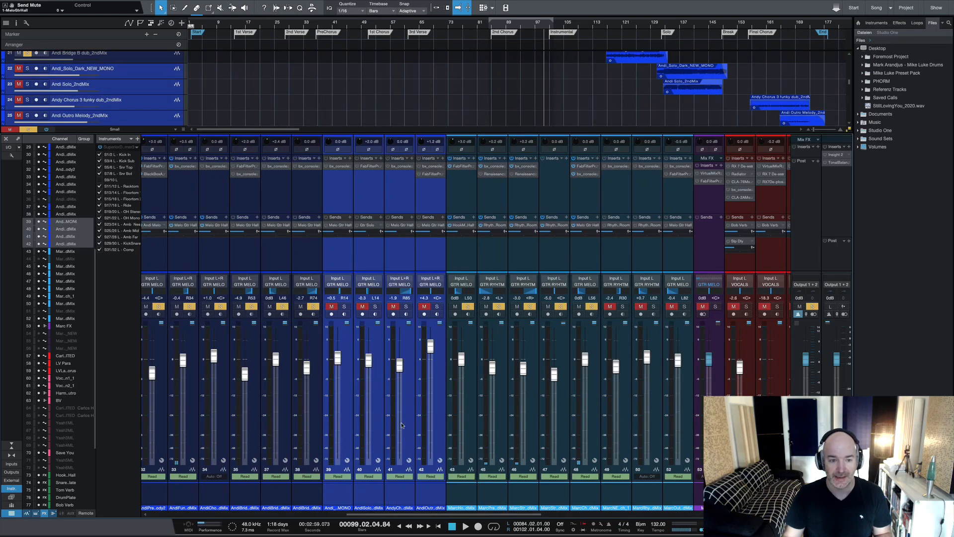
left_click(210, 502)
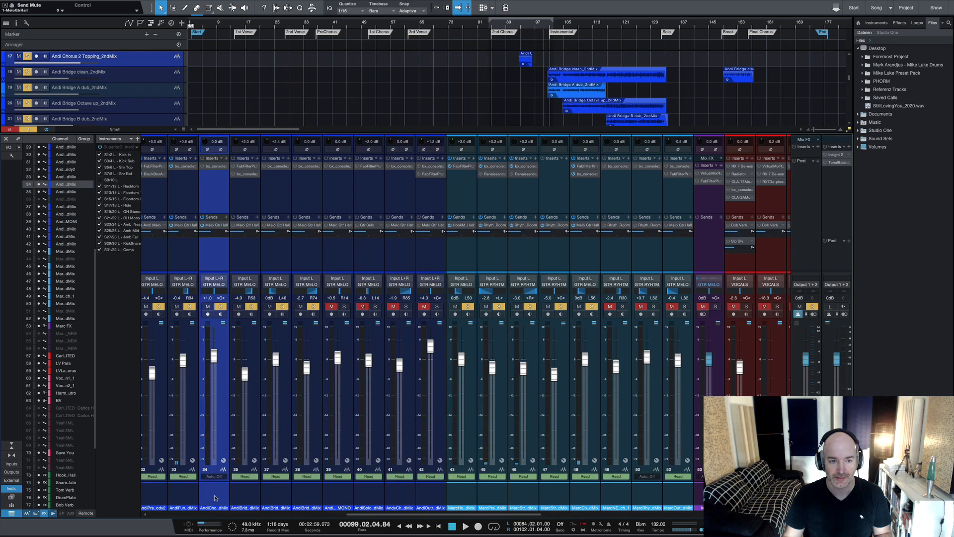
left_click(311, 499, "shift")
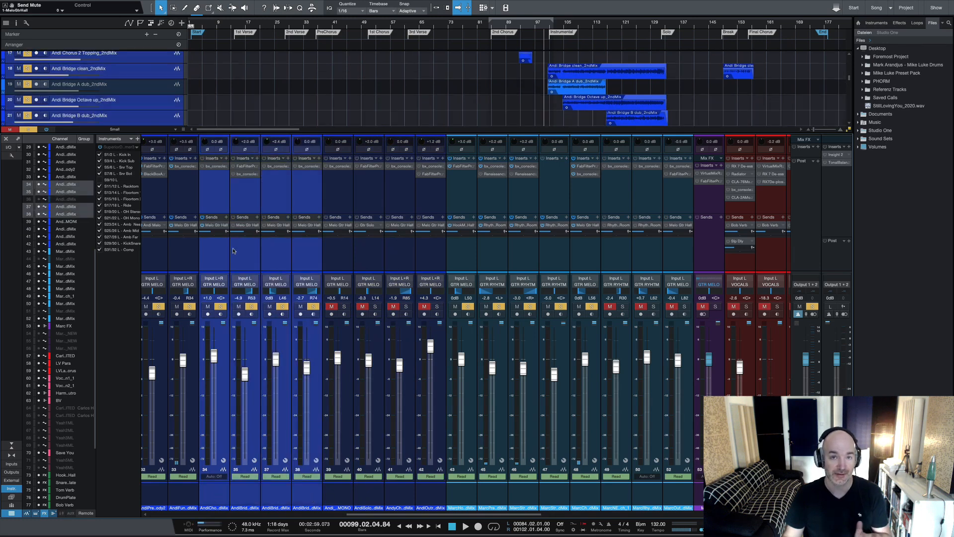
left_click(215, 167)
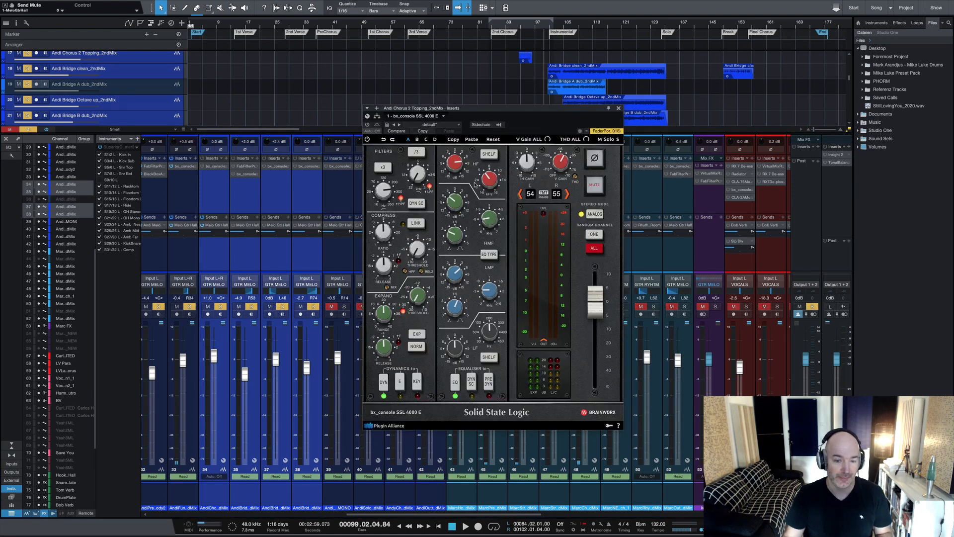
- Close the SSL console insert and inspect the FabFilter Pro-Q 3 EQ curve on the Andi Bridge clean channel
left_click(618, 108)
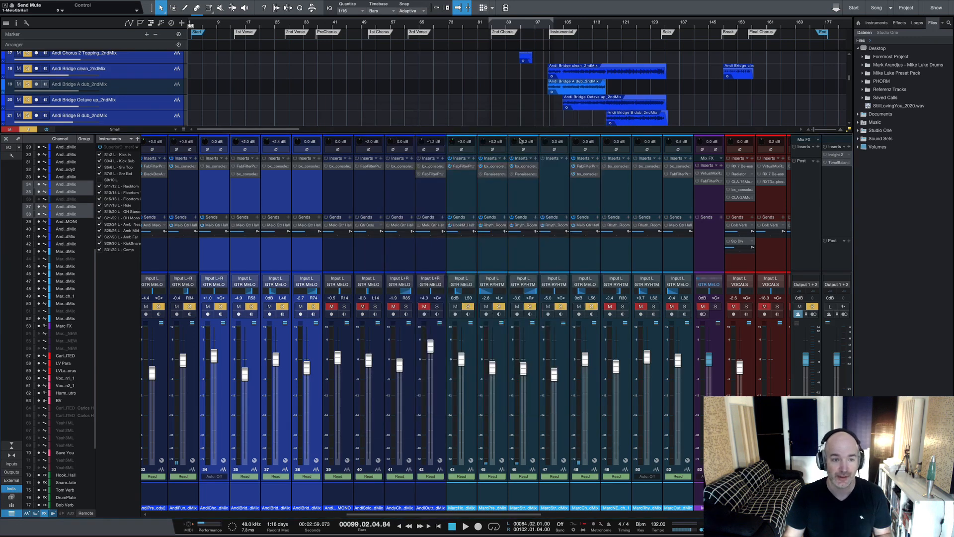
left_click(252, 170)
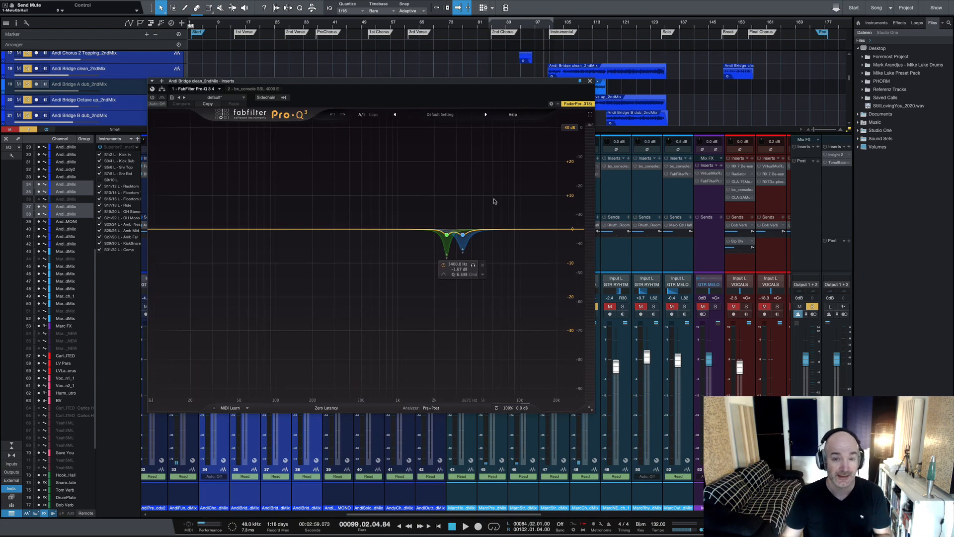
left_click(590, 82)
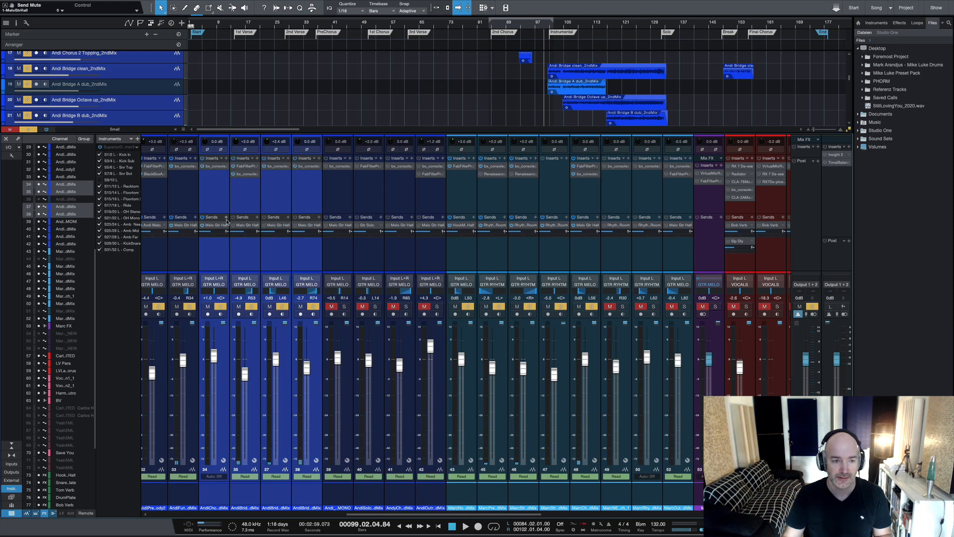
- Reselect the channels from Andi Chorus 2 Topping to Andi Bridge B dub and audition the bridge guitars from bar 99
left_click(221, 254)
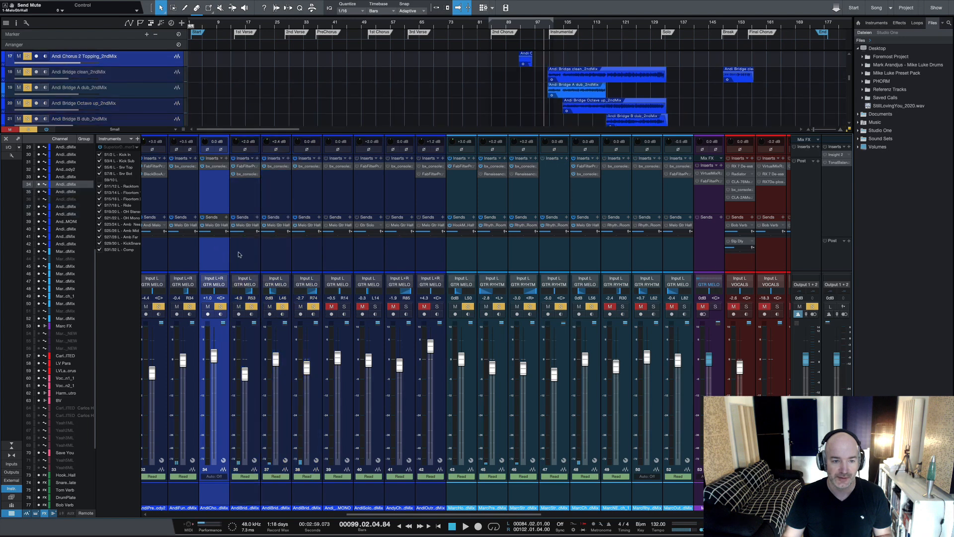
left_click(300, 251, "shift")
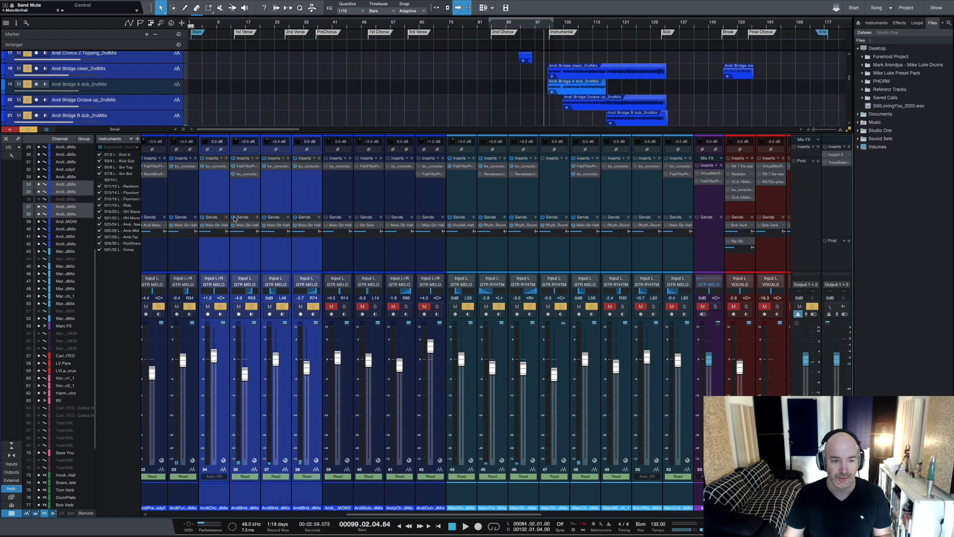
key("space")
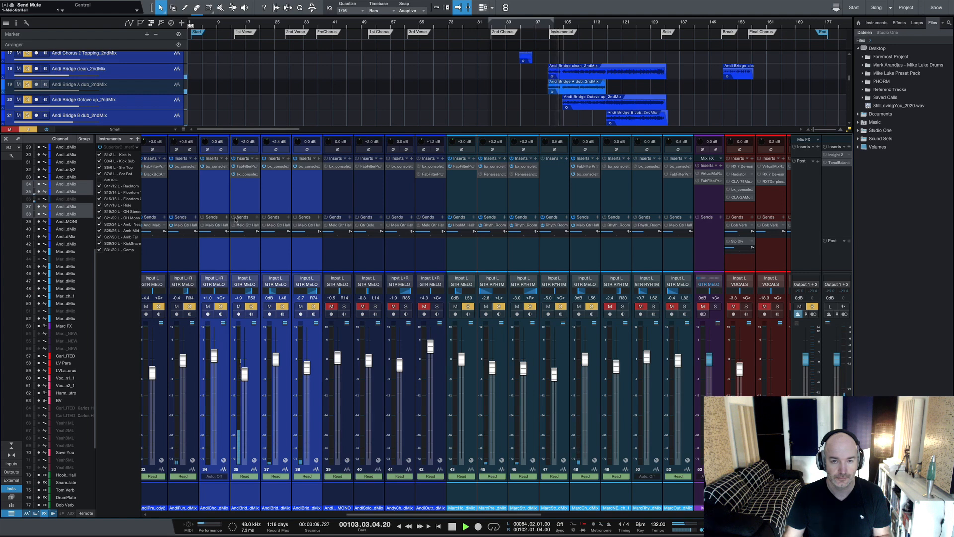
key("space")
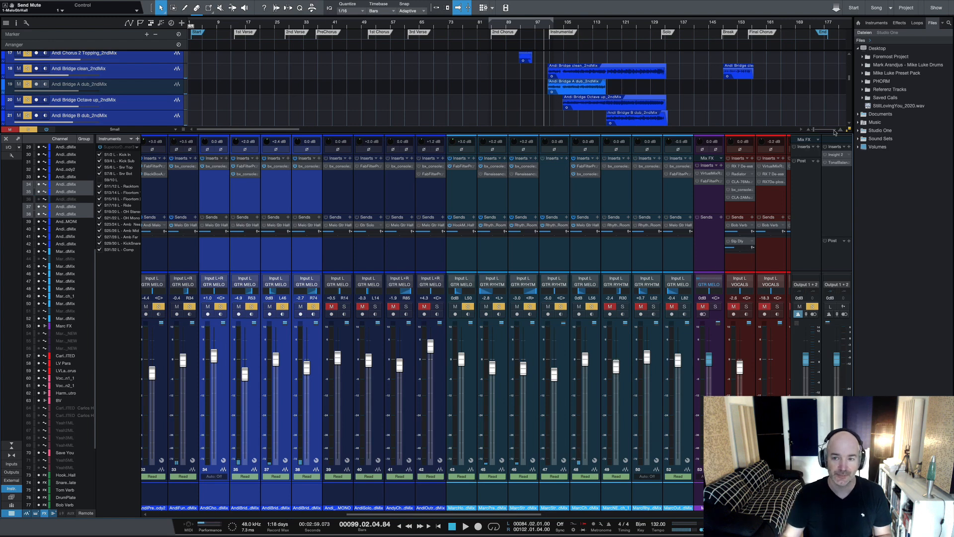
- Enlarge the timeline around the Instrumental marker and play the entry of the clean, A dub and Octave up bridge guitars
left_click_drag(817, 132, 821, 131)
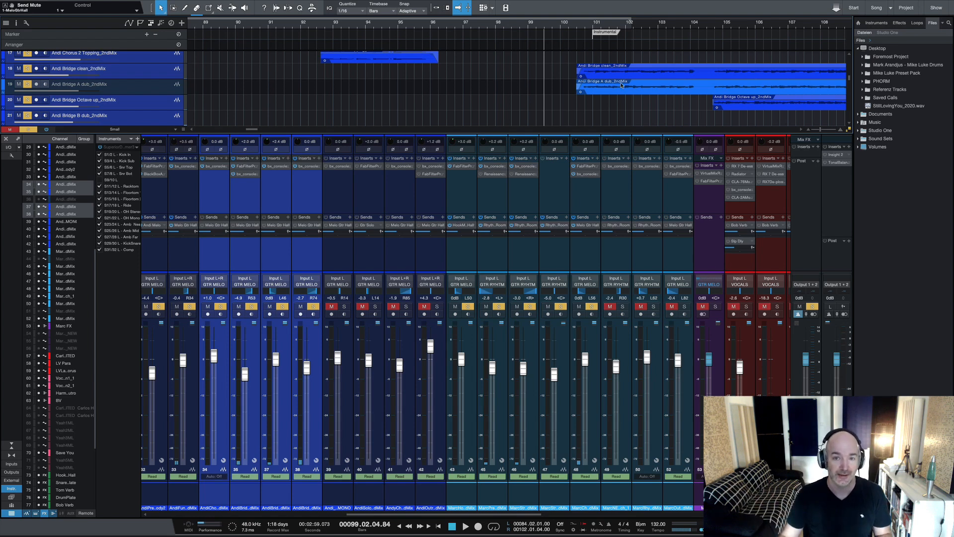
left_click(264, 217)
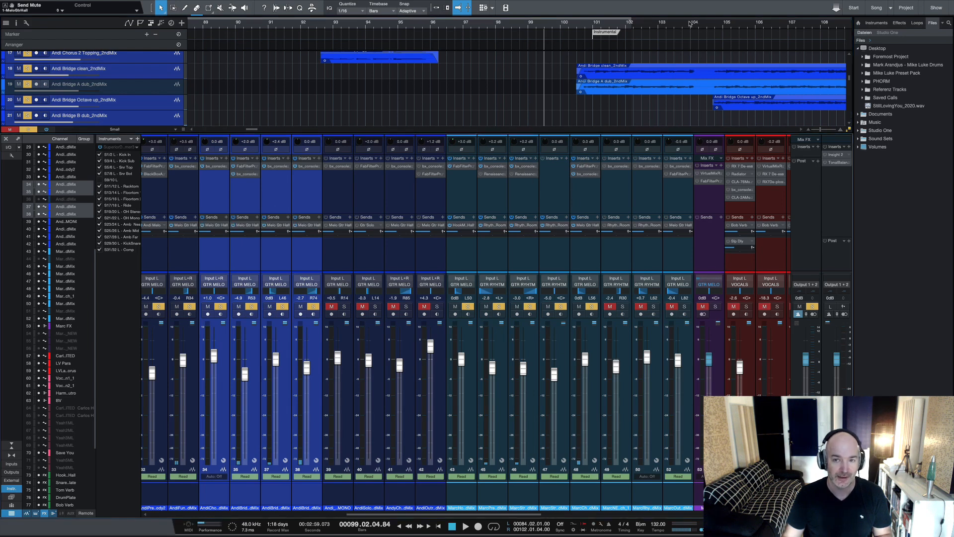
key("space")
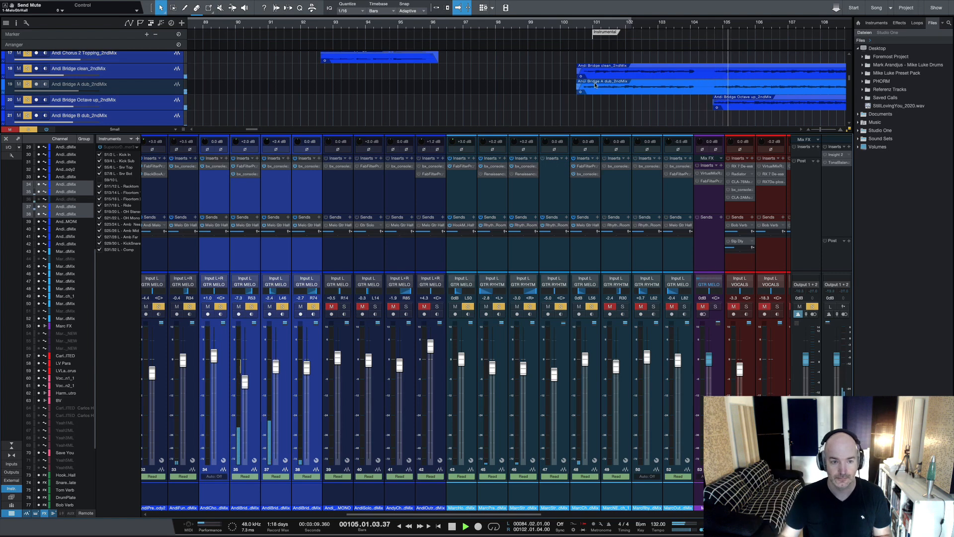
key("space")
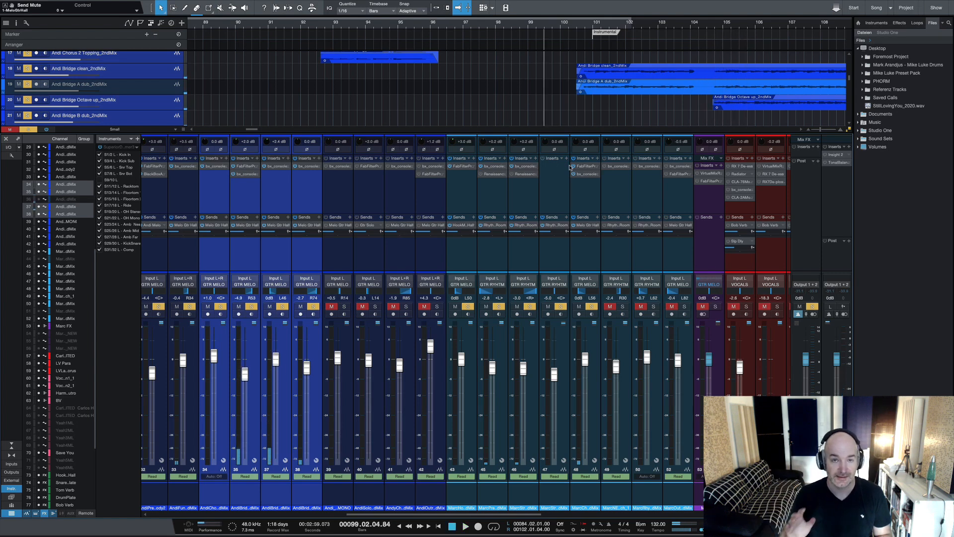
key("space")
key("space")
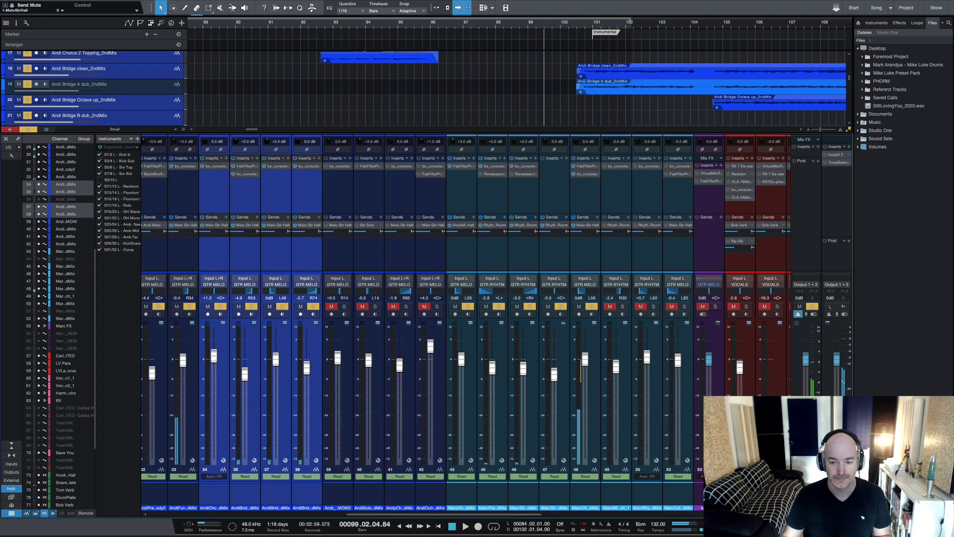
- Look through the effect return channels, selecting Bob Verb, Vocalization and BV Plate in turn
left_click(740, 507)
scroll(466, 325, "right", 15)
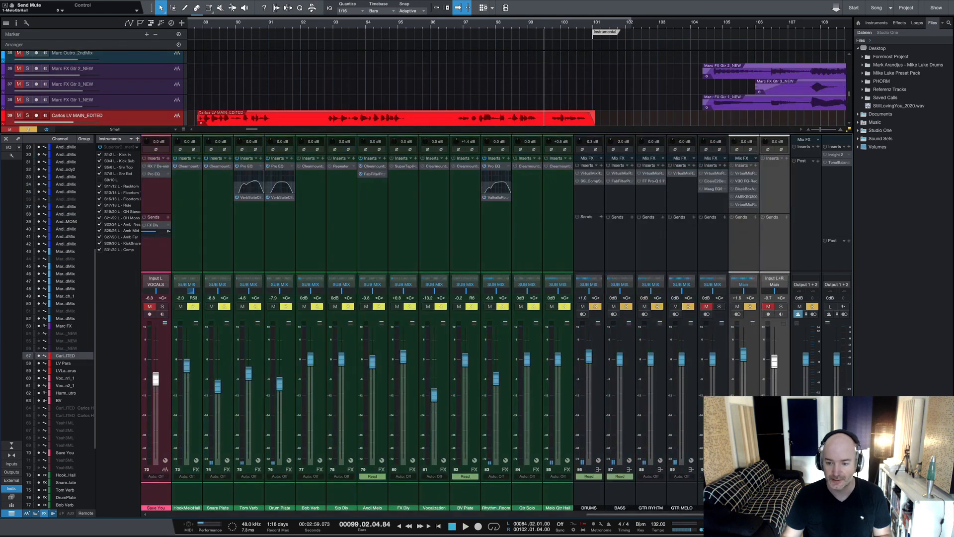
scroll(503, 509, "left", 3)
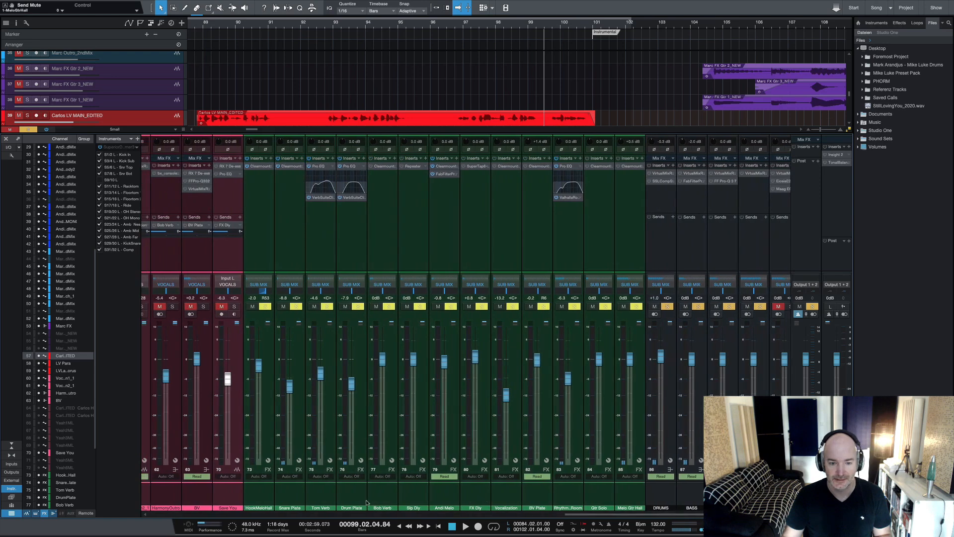
left_click(362, 500)
left_click(381, 500)
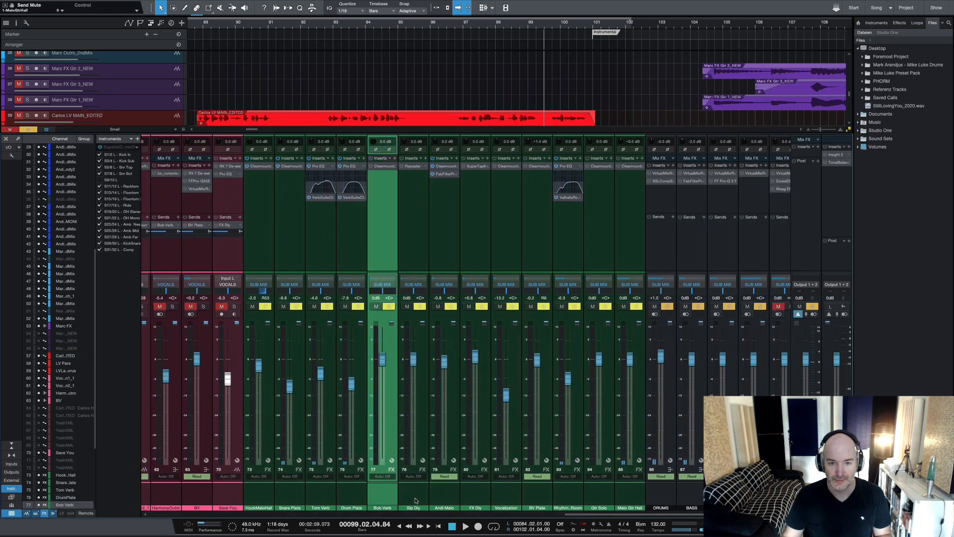
left_click(473, 504)
left_click(503, 504)
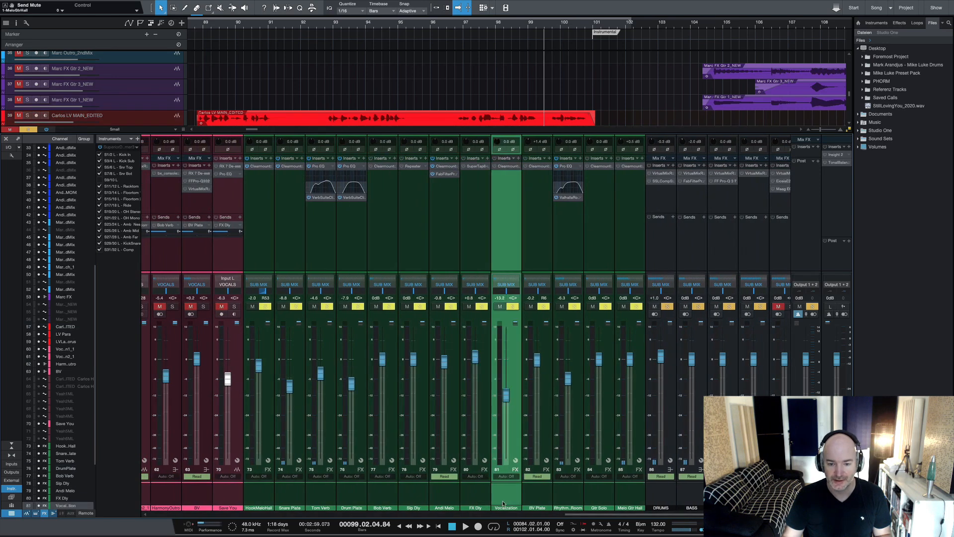
left_click(537, 504)
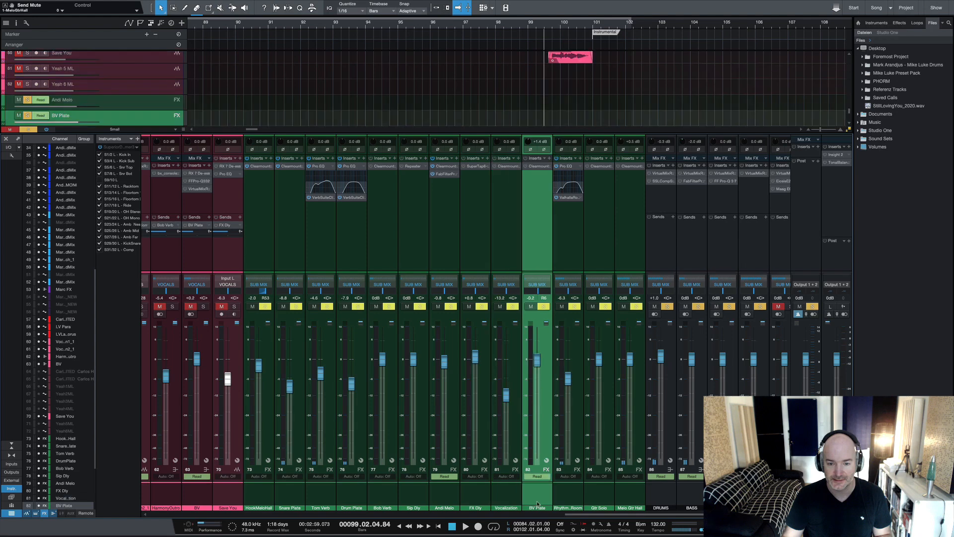
- Select the Gtr Solo and Melo Gtr Hall effect channels and examine their inserts
left_click(600, 497)
left_click(624, 497)
left_click(611, 491, "shift")
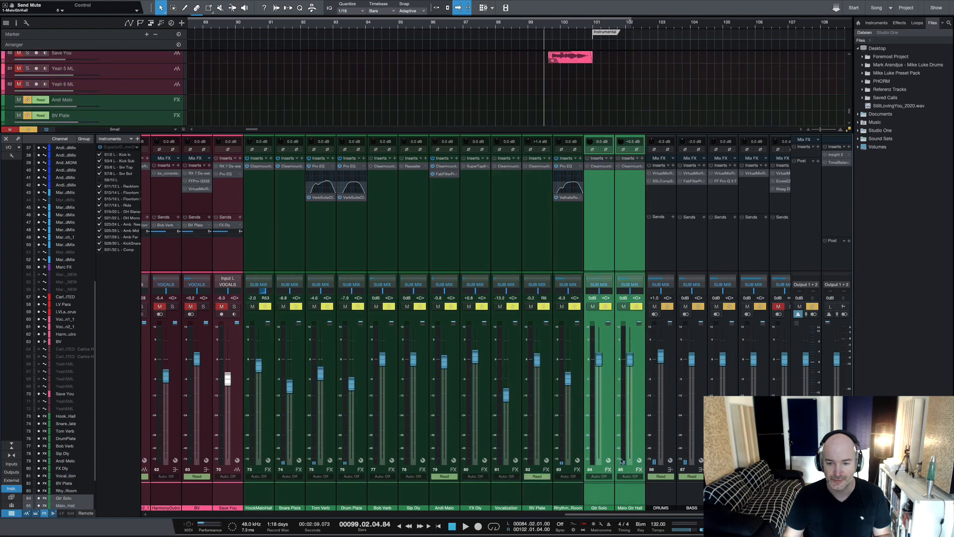
left_click(618, 158)
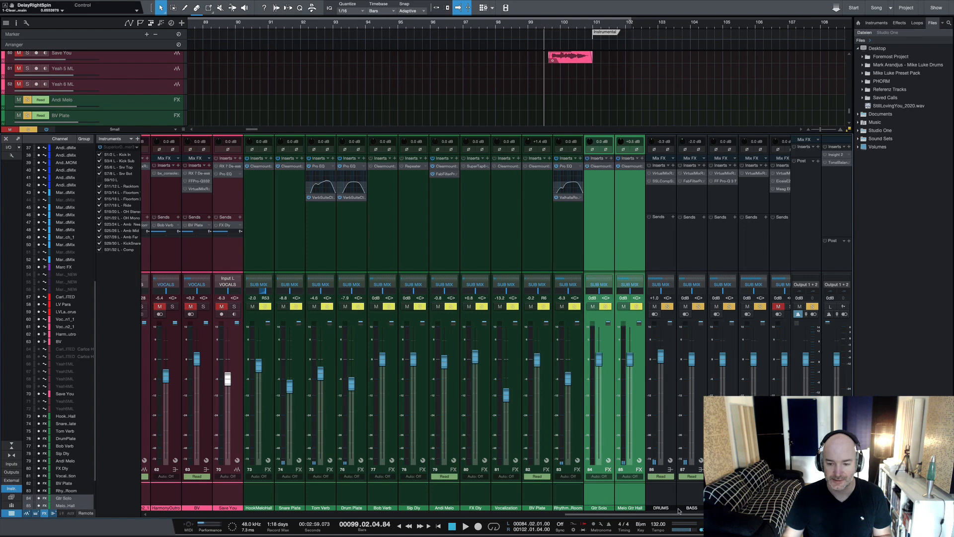
- Select the channels from Andi Bridge clean to Andi_Solo_Dark_NEW_MONO while playing the transition into the instrumental, and stop playback
left_click(542, 517)
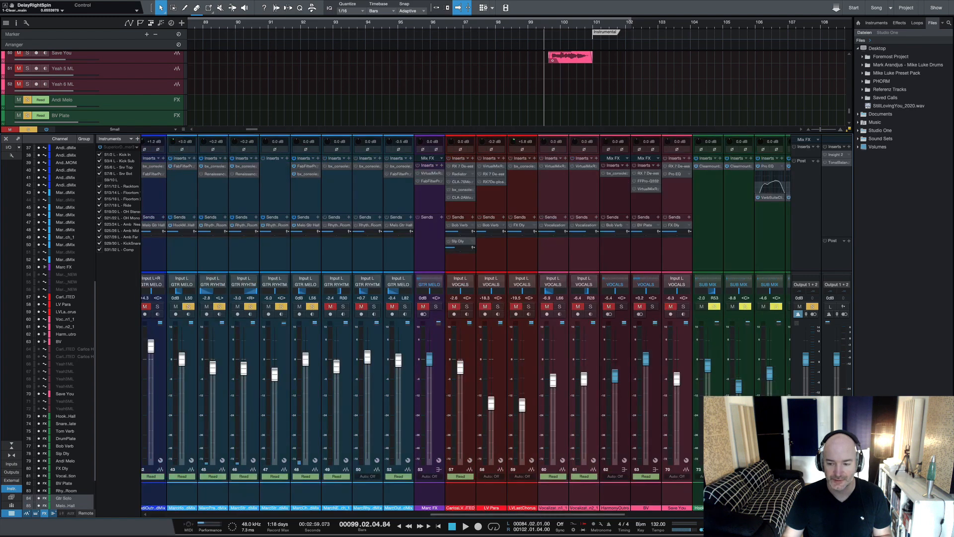
key("F3")
key("F3")
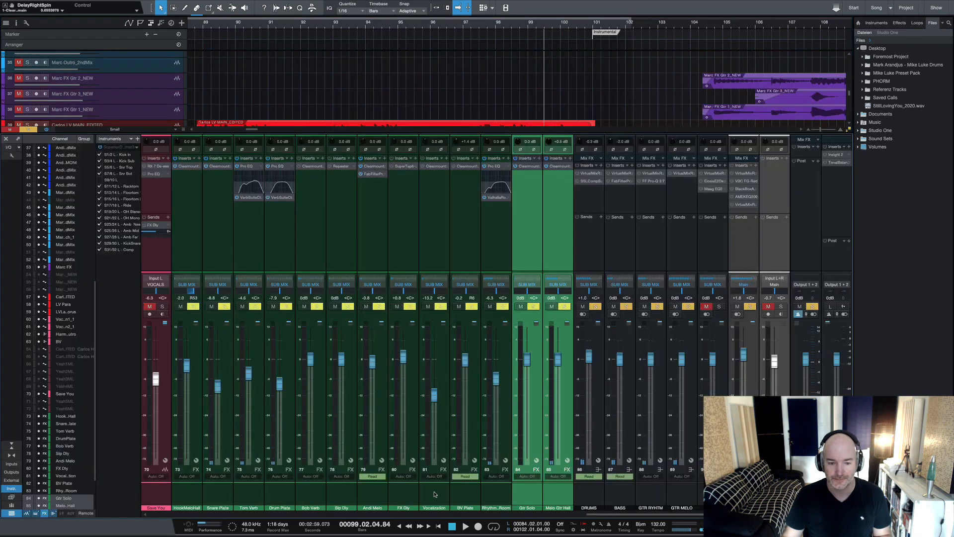
left_click(355, 517)
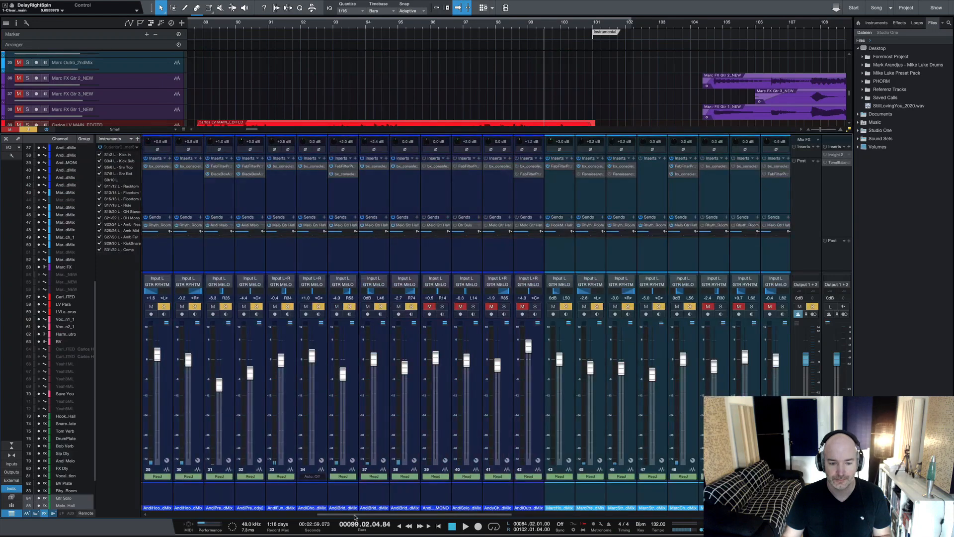
left_click(337, 494)
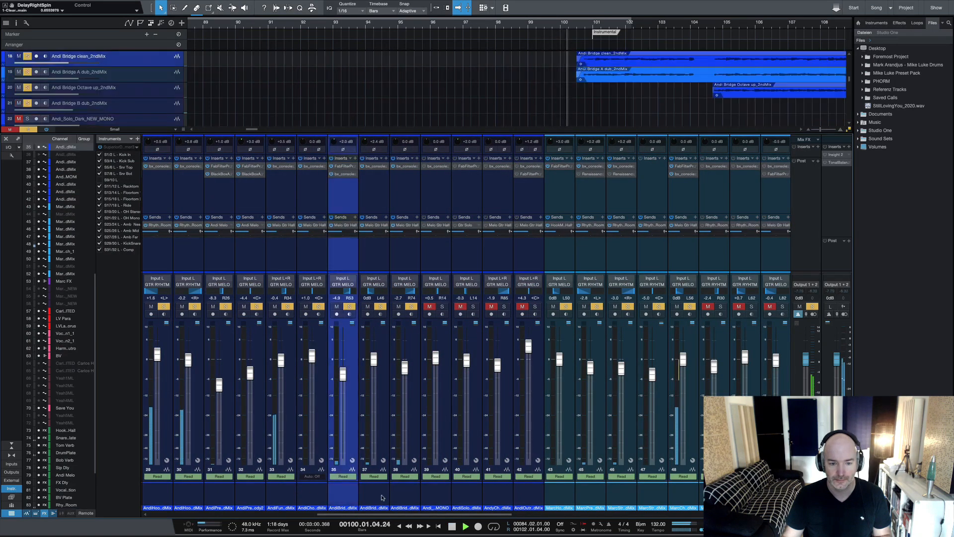
left_click(437, 502, "shift")
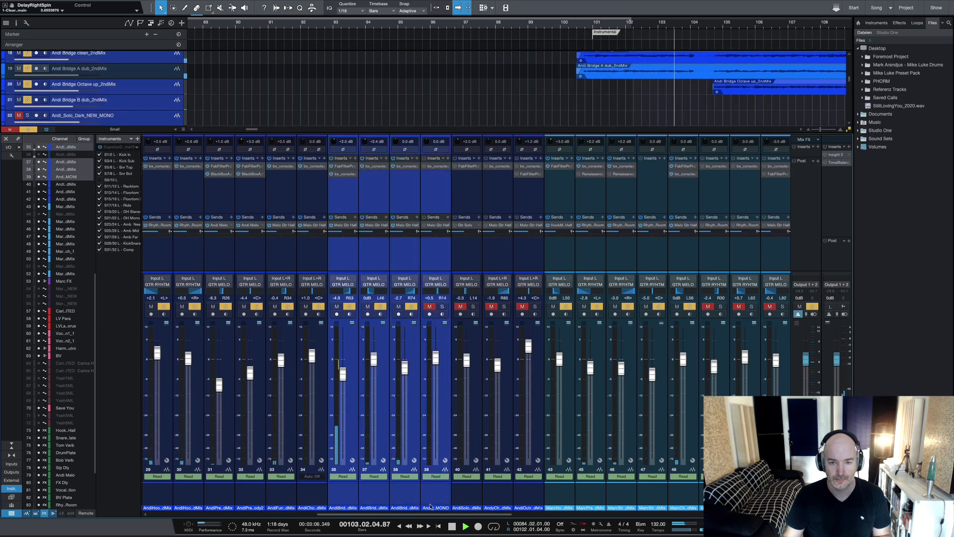
key("space")
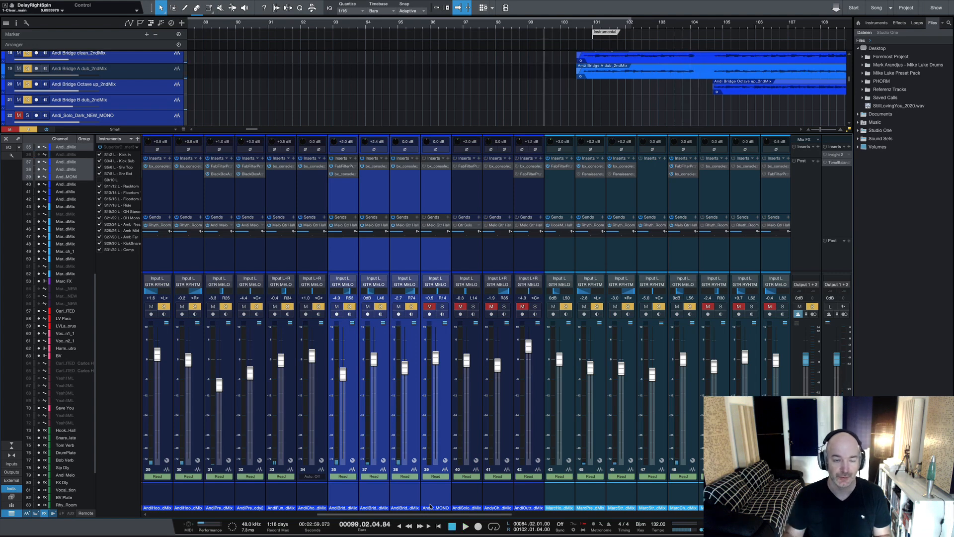
- Replay the bridge guitars from bar 99 into the Octave up entry, select Andi_Solo_Dark_NEW_MONO and stop
key("space")
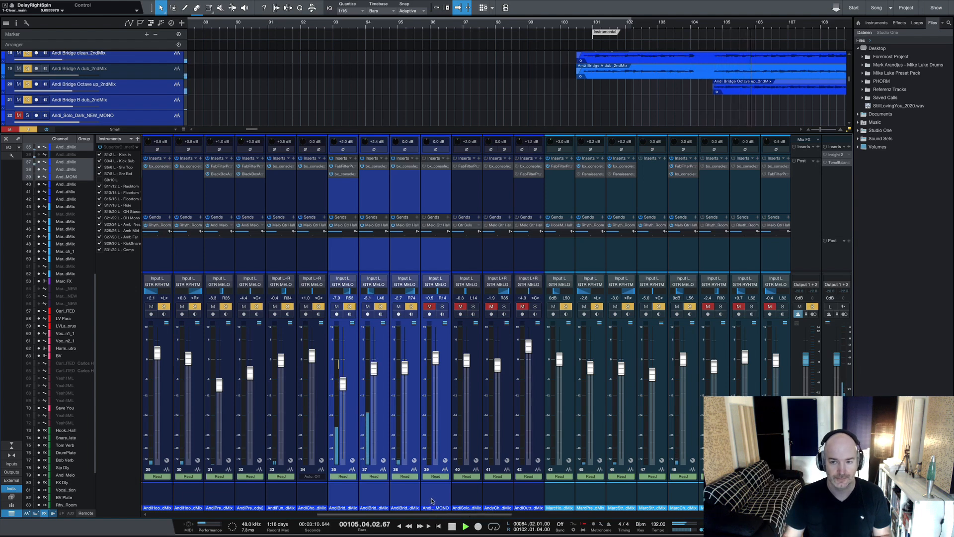
left_click(431, 500)
key("space")
- Solo the Marc FX bus and play the instrumental from bar 99 past the Andi Bridge B dub entry, with the guitar channels in view
left_click(565, 512)
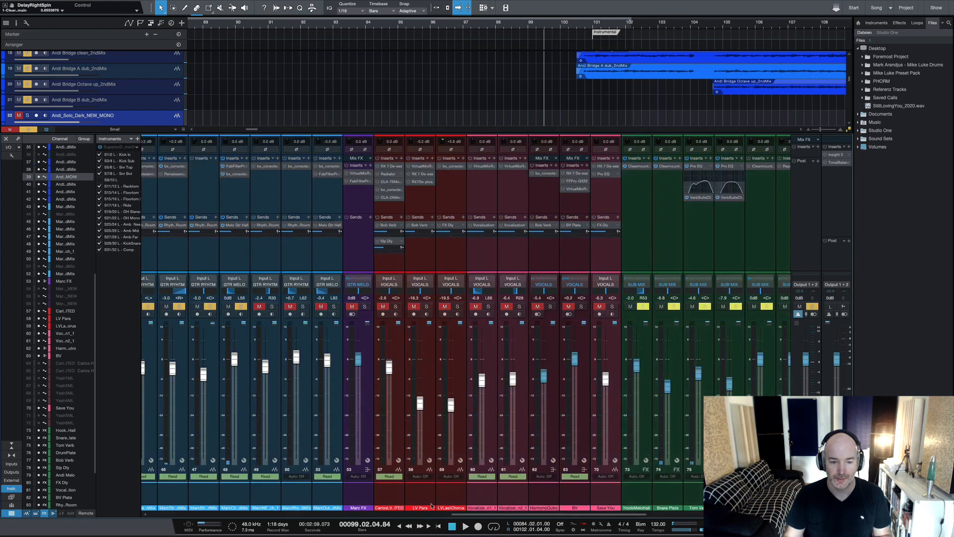
left_click(355, 495)
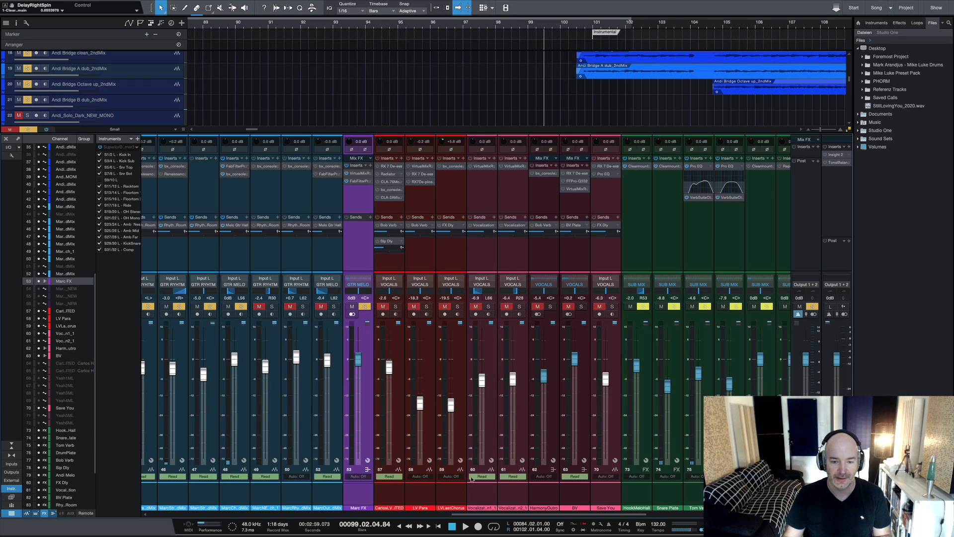
left_click(440, 514)
key("space")
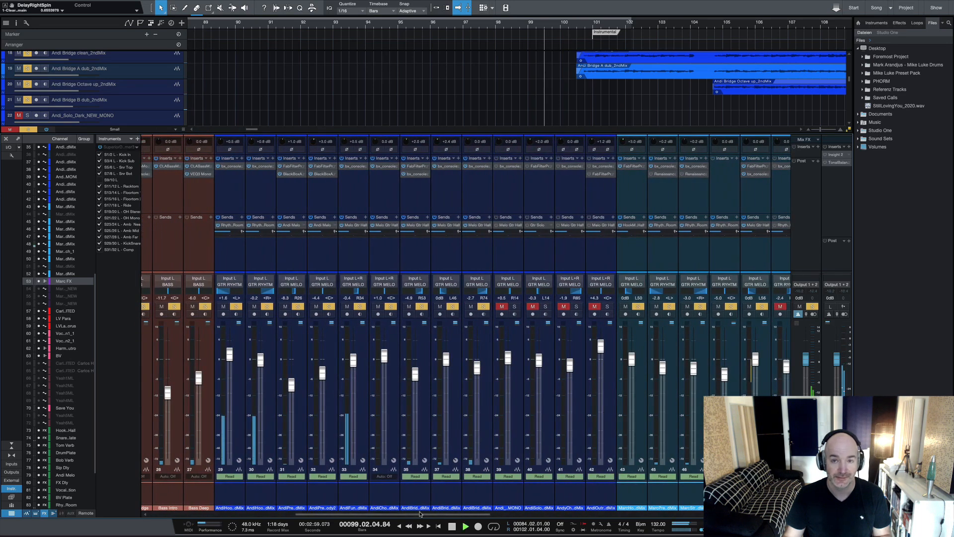
left_click_drag(422, 516, 434, 516)
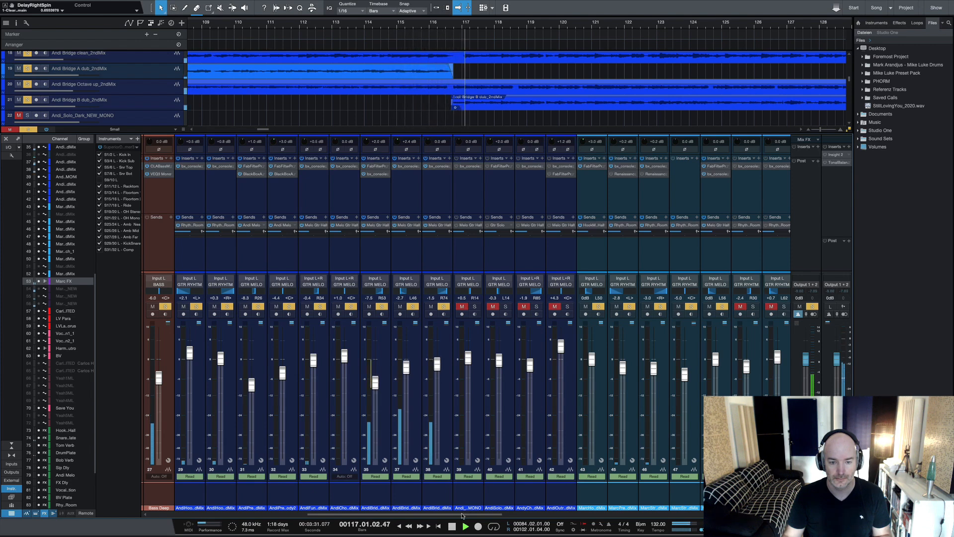
key("space")
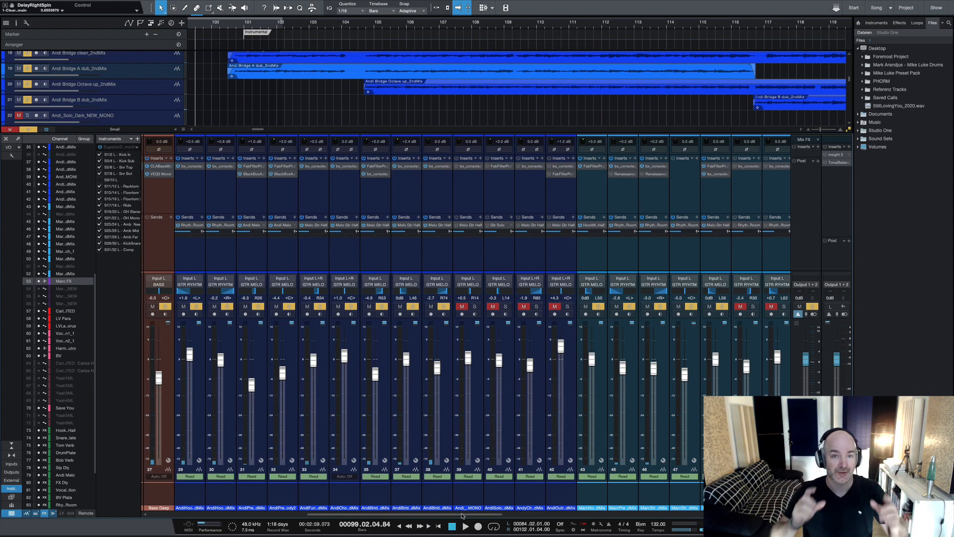
- Select the drum channels from Snr Top through TOMS to OH Stereo, and return to the effect channels
left_click_drag(462, 516, 178, 512)
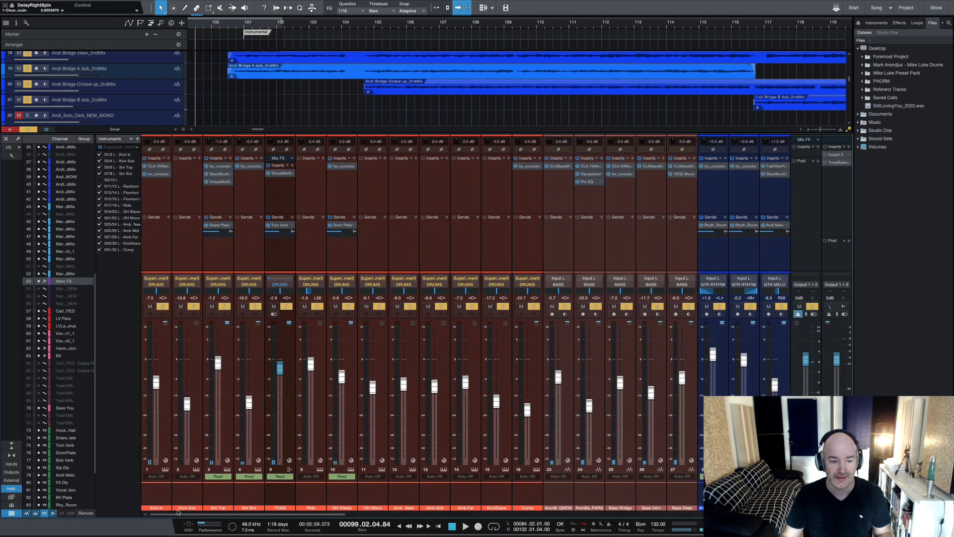
left_click(208, 496)
left_click(243, 500, "shift")
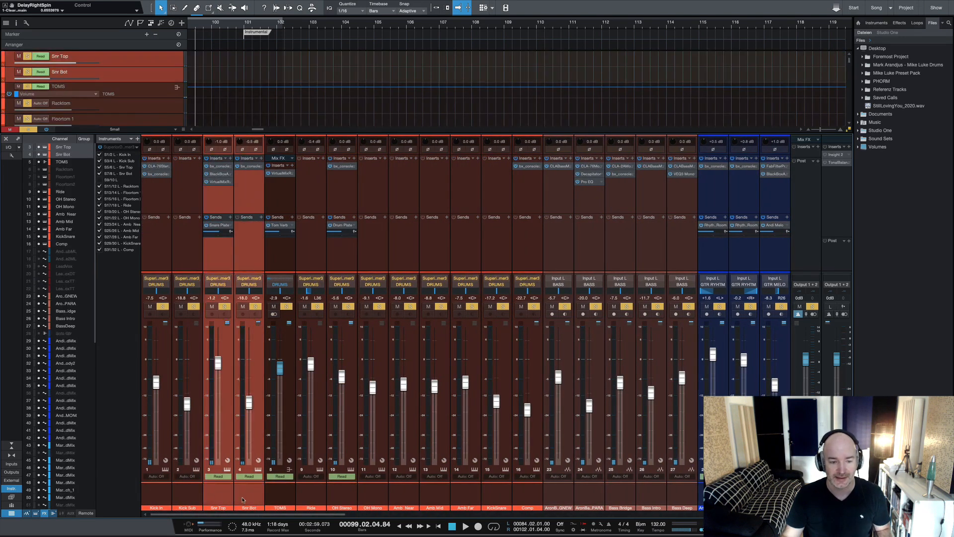
left_click(279, 504, "shift")
left_click(341, 501, "shift")
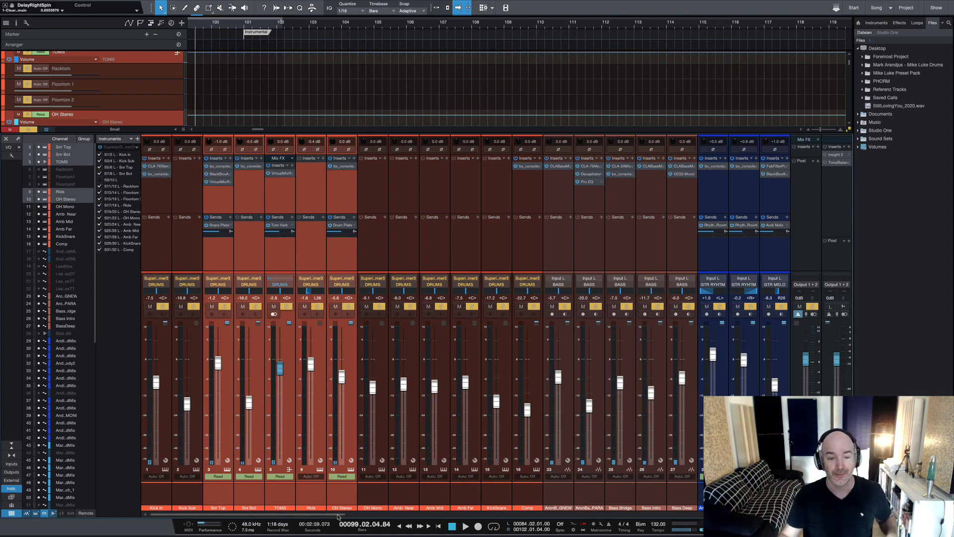
left_click_drag(338, 517, 634, 515)
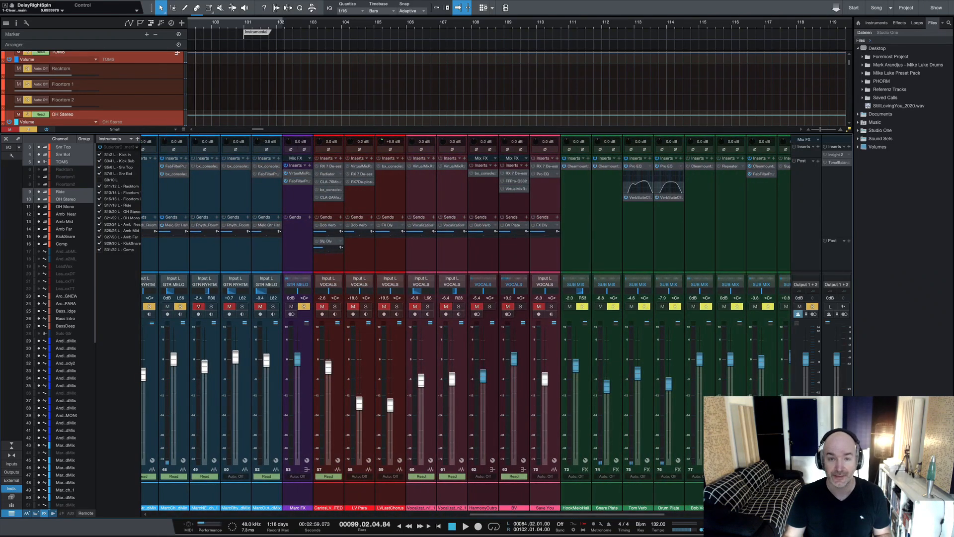
- Place the playhead at bar 130, just before the Solo marker, with the arrangement visible through to the End marker
key("F3")
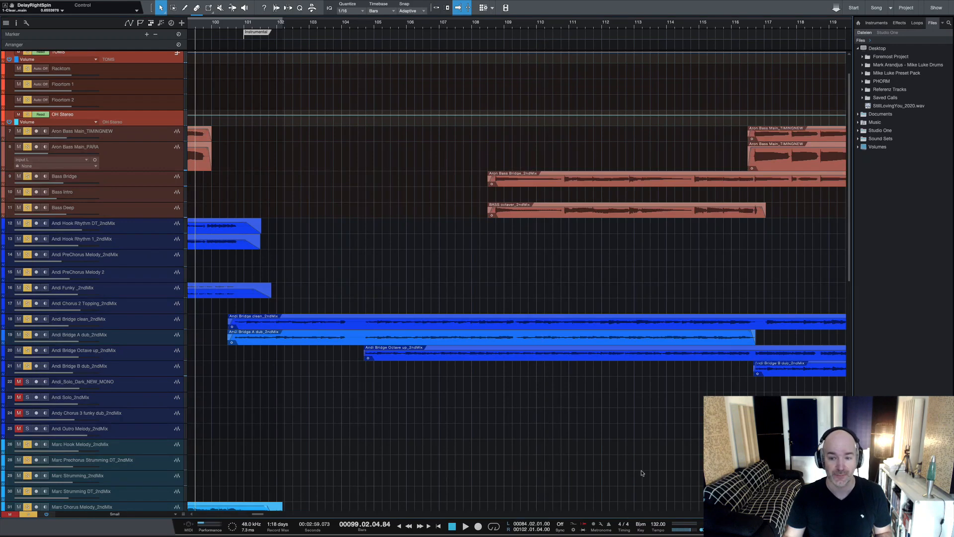
key("w")
key("w")
key("w")
key("w")
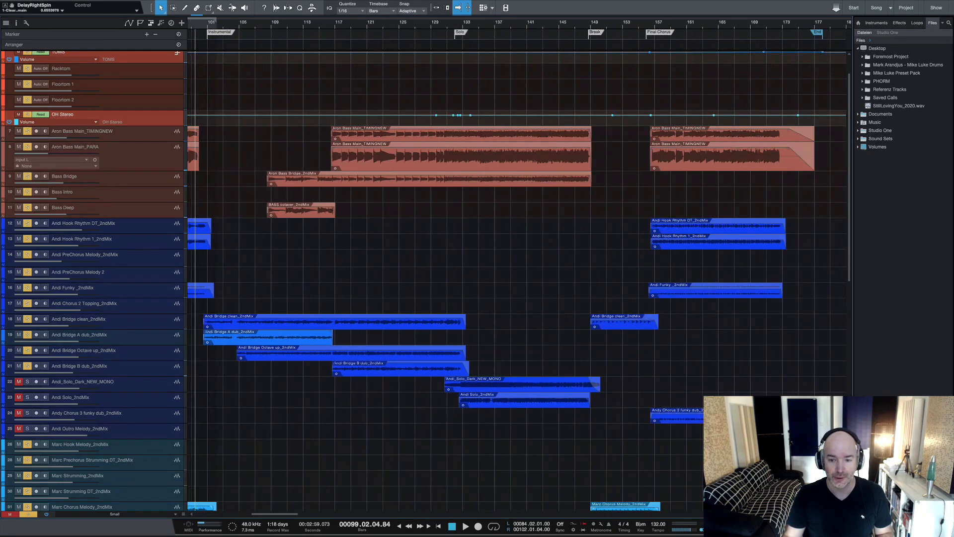
key("w")
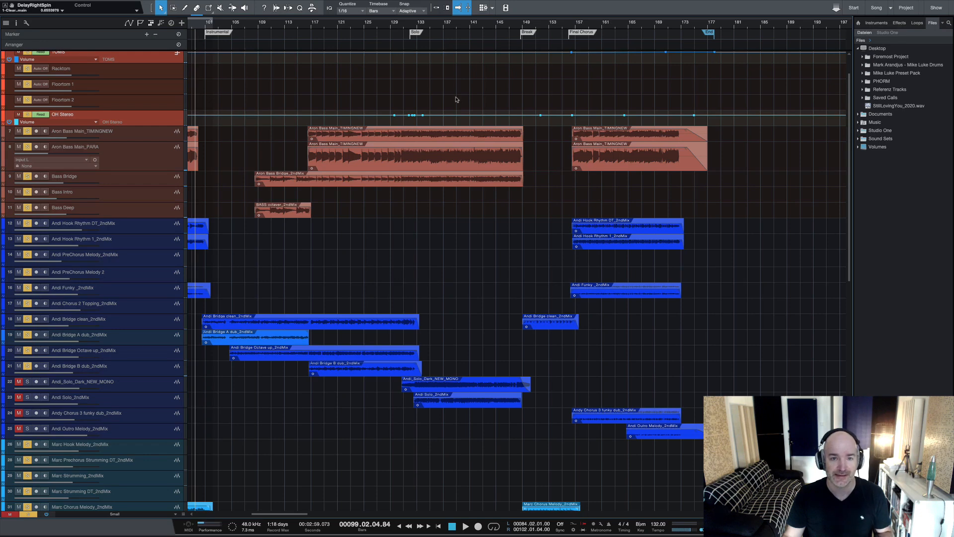
left_click(400, 28)
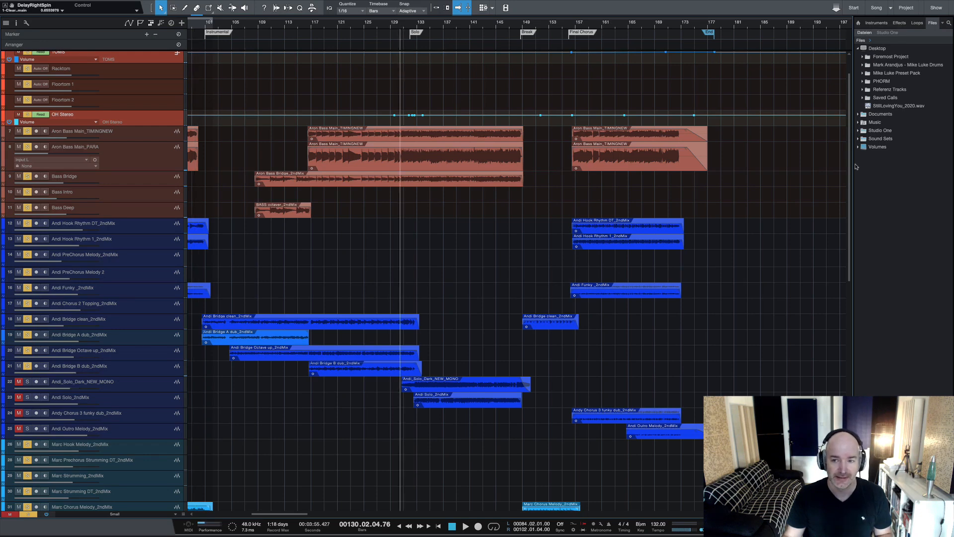
- Solo Andi_Solo_Dark_NEW_MONO and Andi Solo_2ndMix together, and take both tracks back out of solo
scroll(850, 157, "down", 5)
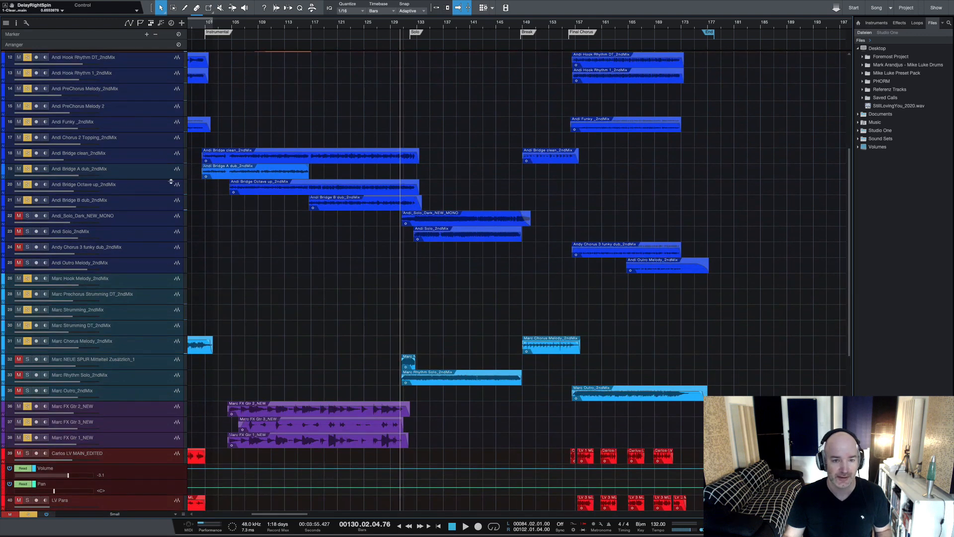
left_click(151, 218)
left_click(141, 234, "shift")
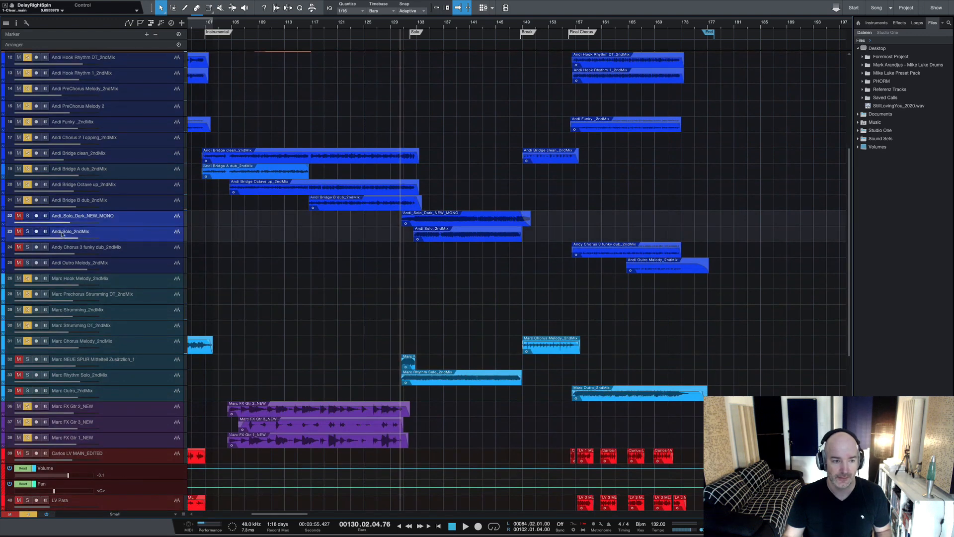
left_click(28, 232)
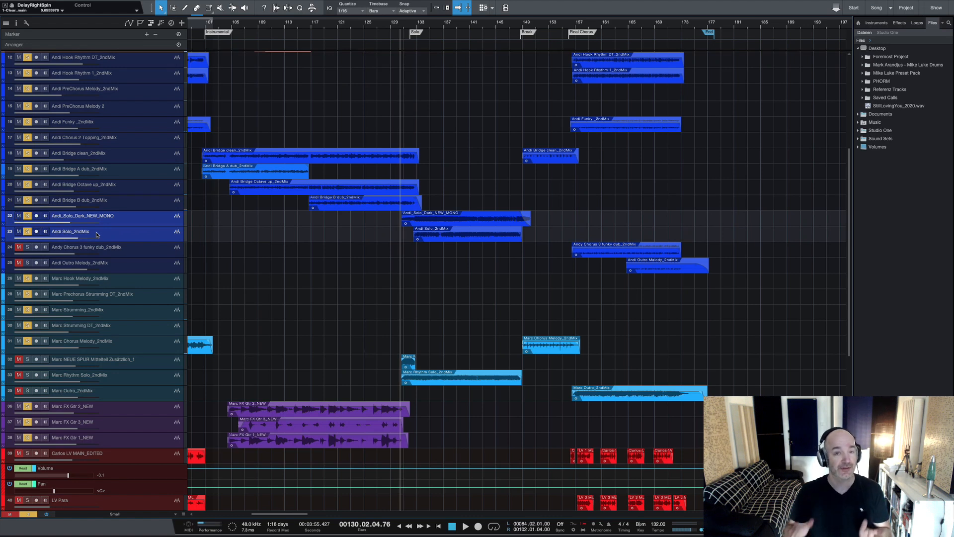
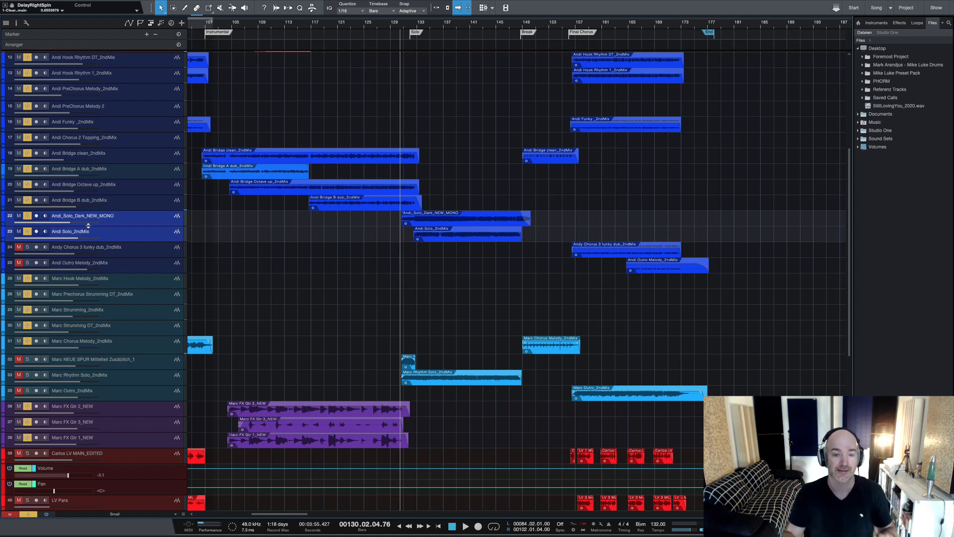
left_click(149, 386)
left_click(119, 221)
left_click(122, 235, "shift")
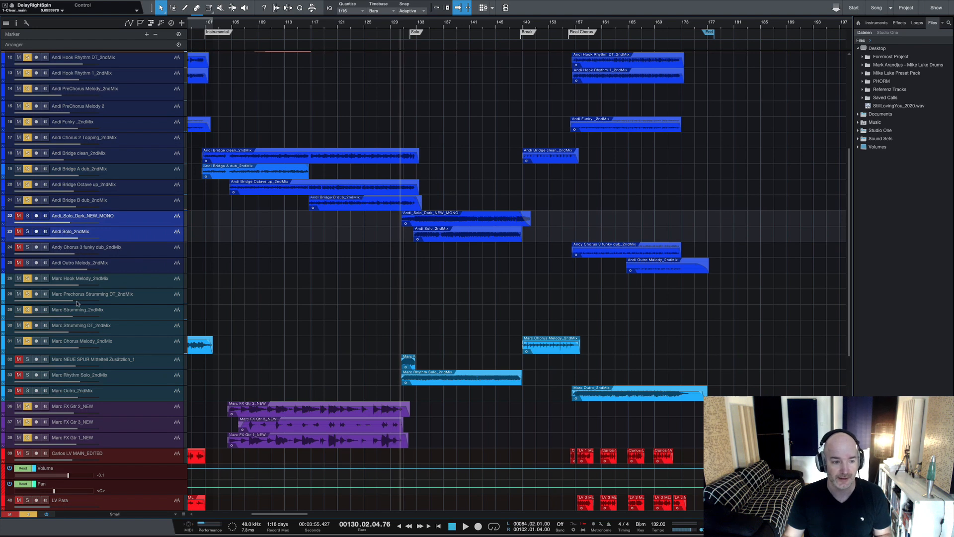
- Solo Marc NEUE SPUR Mittelteil Zusätzlich_1 and Marc Rhythm Solo_2ndMix, play them from bar 130 into the solo, and stop and unsolo them
left_click(137, 367)
left_click(138, 377, "shift")
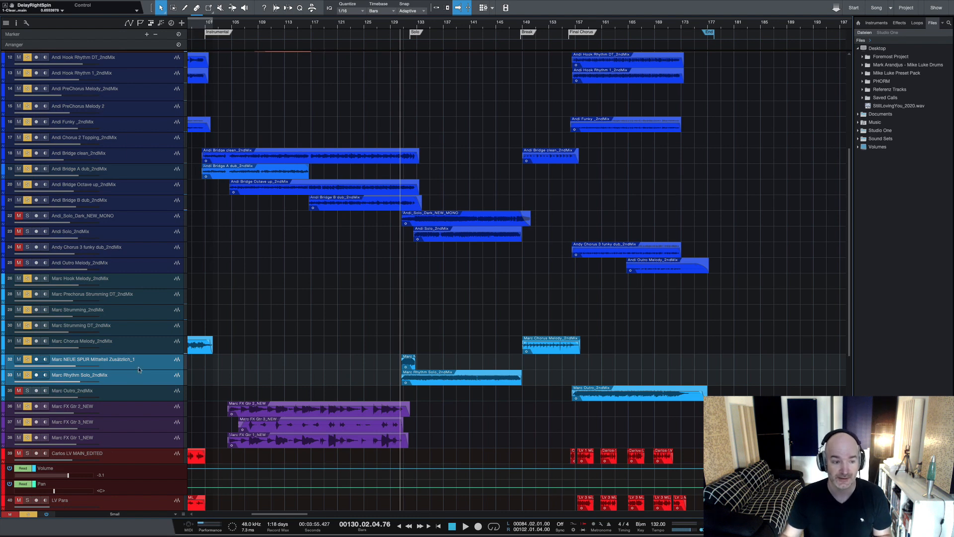
key("space")
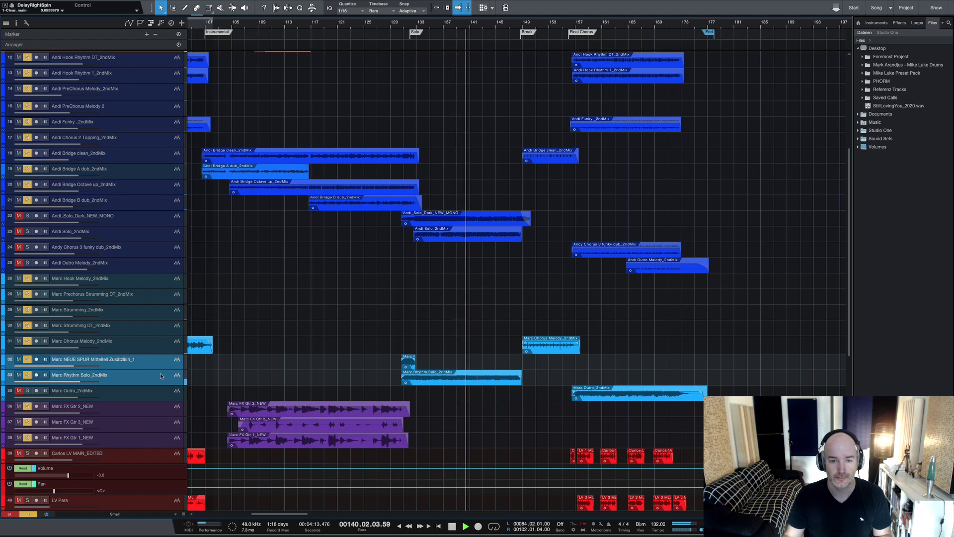
key("space")
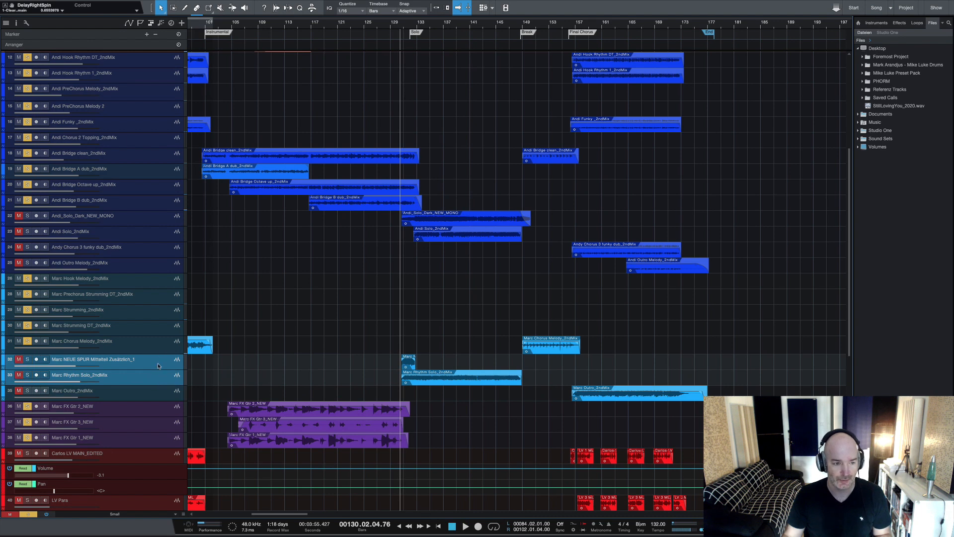
- Solo both Andi solo guitar tracks and play from bar 130 through the solo section with their mixer channels selected, stopping past the Break marker
left_click_drag(160, 224, 154, 232)
key("m")
key("space")
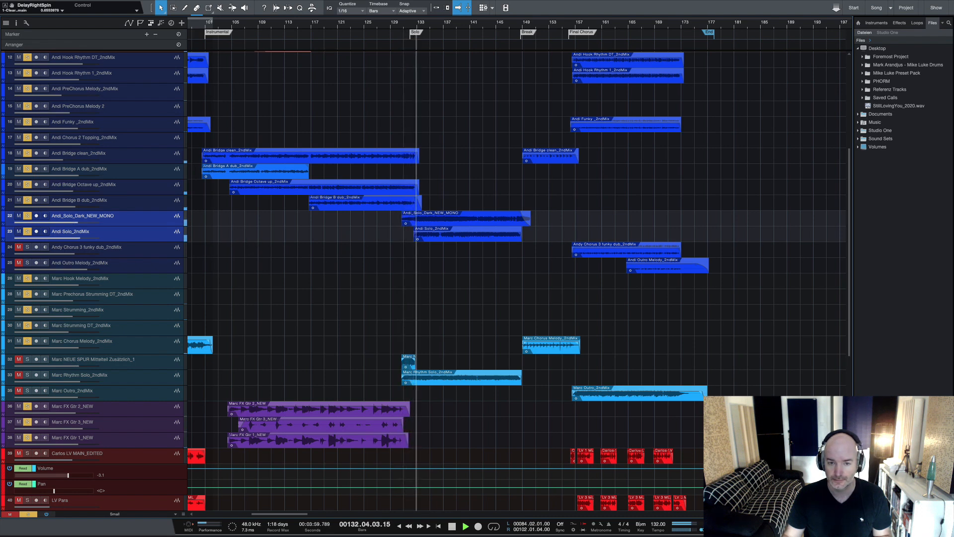
key("F3")
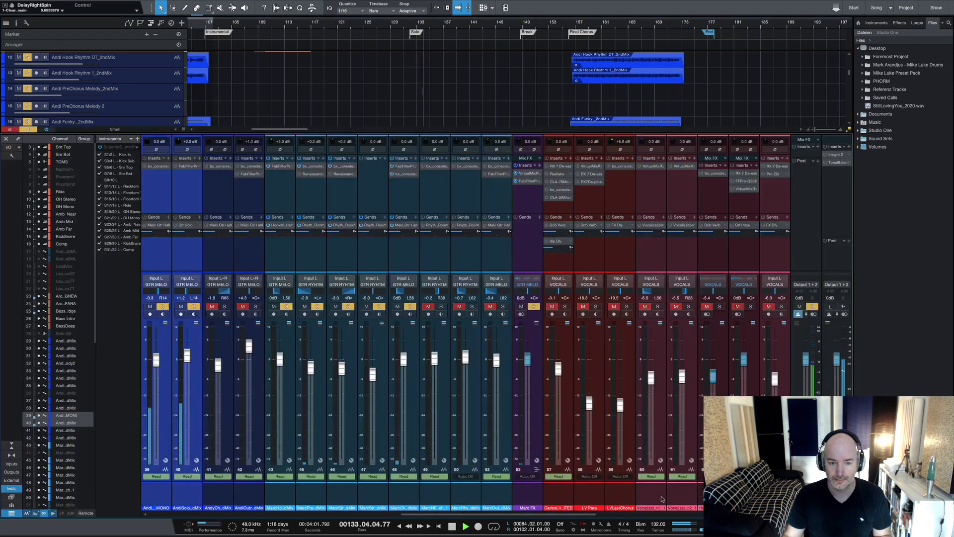
left_click_drag(514, 517, 435, 519)
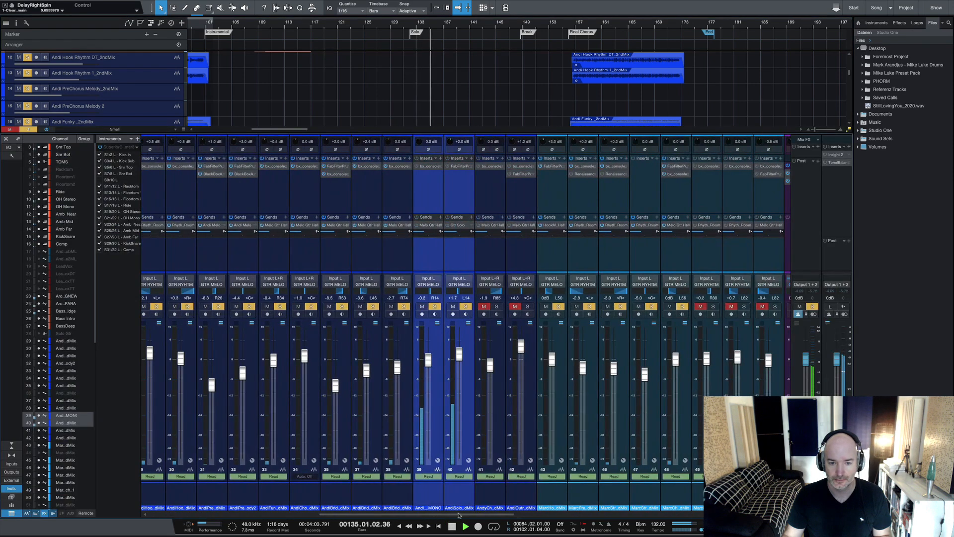
left_click(439, 495)
left_click(457, 495, "shift")
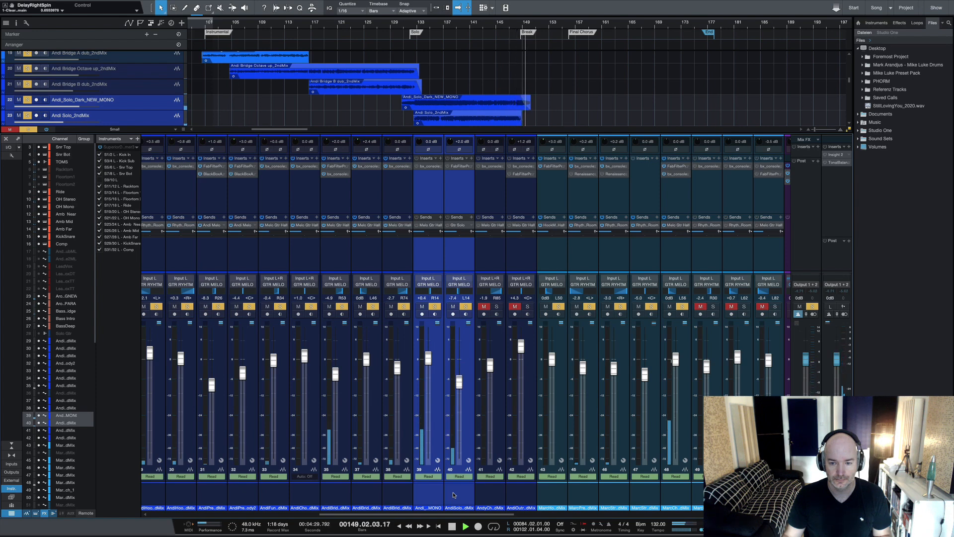
key("space")
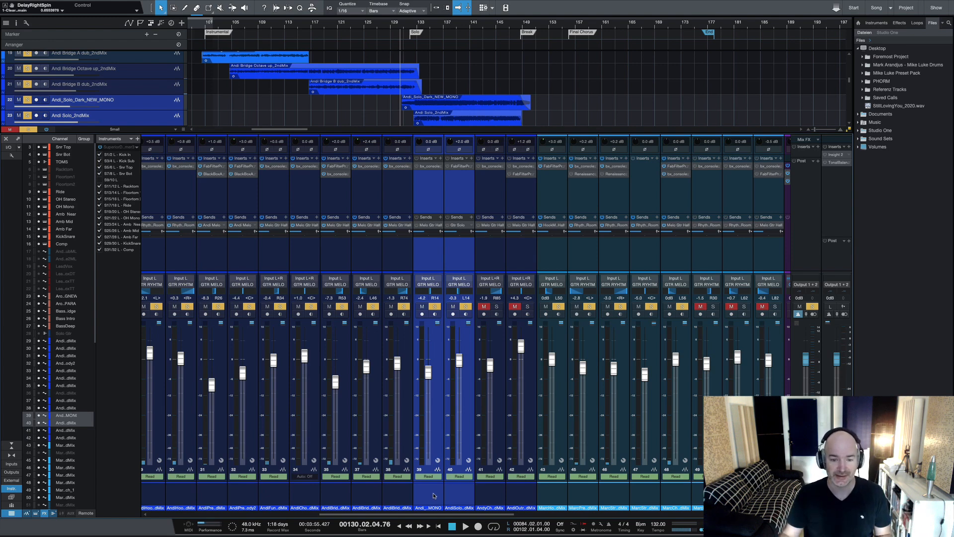
- Examine the bx_console SSL 4000 E insert and the Melo Gtr Hall reverb send on Andi_Solo_Dark_NEW_MONO, closing both plug-ins
left_click(435, 495)
left_click(426, 167)
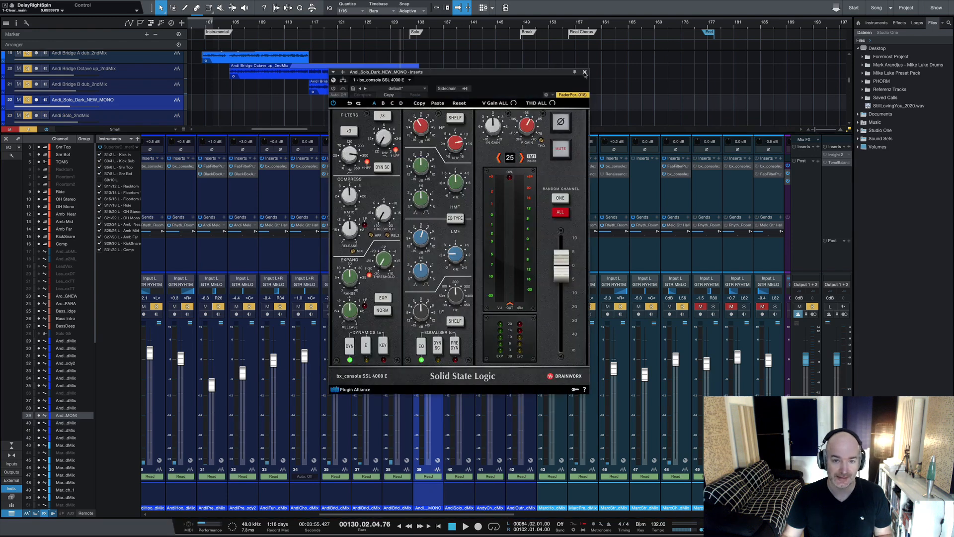
left_click(585, 72)
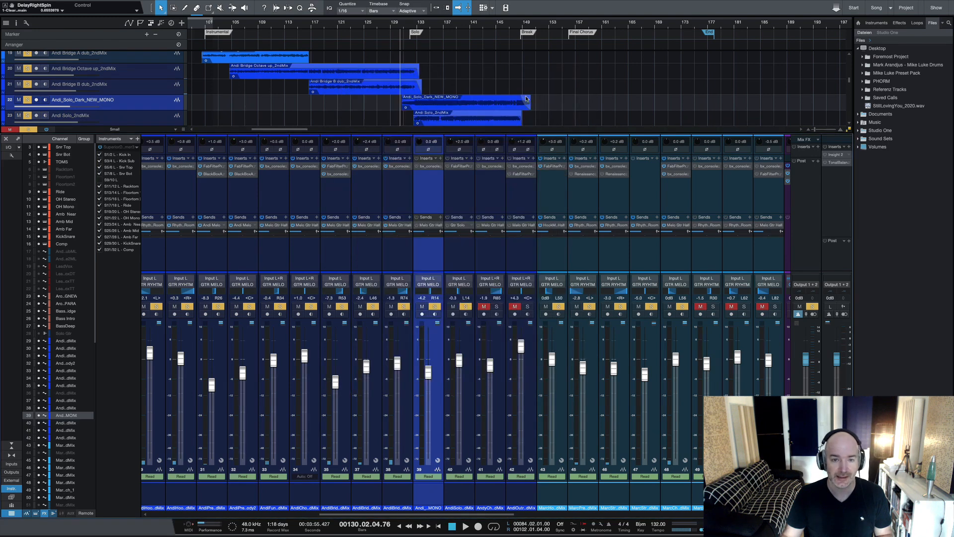
left_click(426, 226)
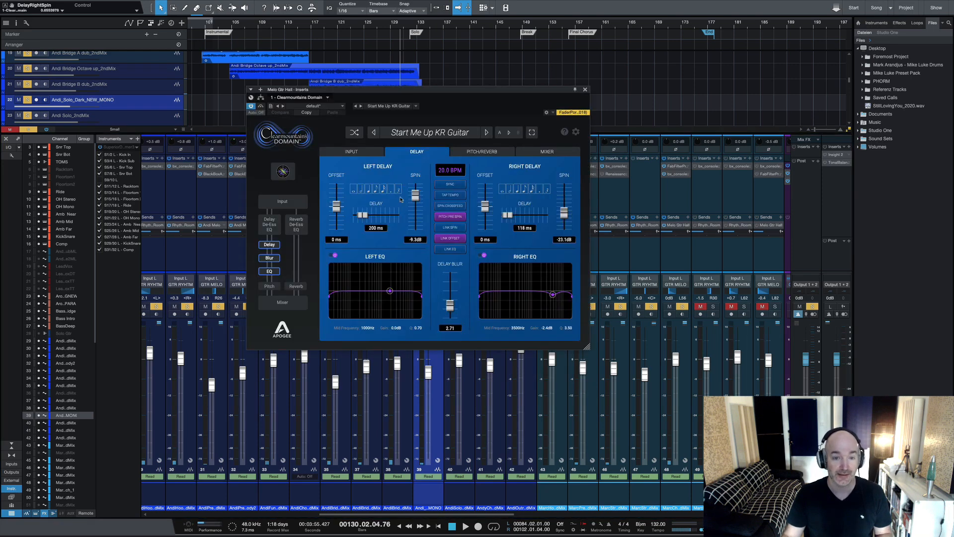
left_click(585, 90)
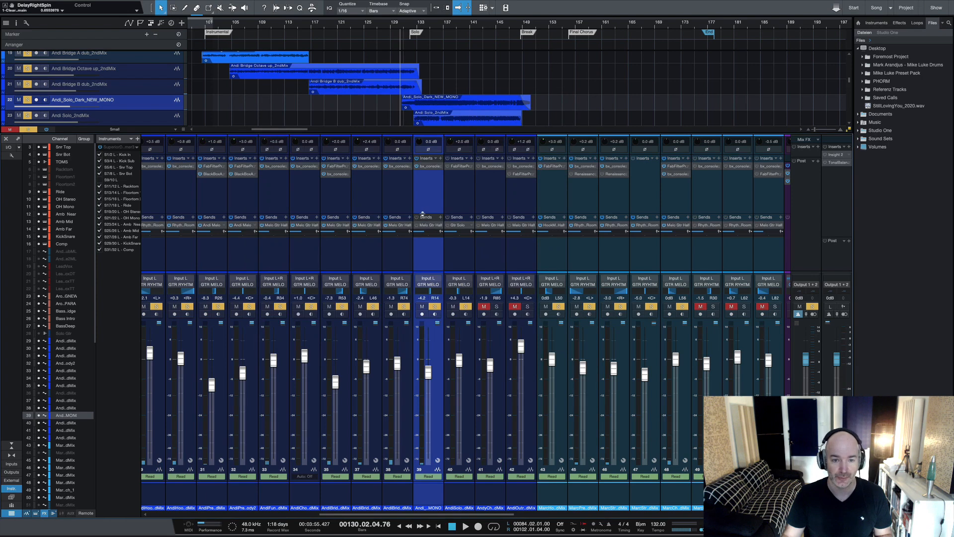
- Examine the Generic Guitar Solo preset on Andi Solo_2ndMix's Gtr Solo send and the channel's FabFilter Pro-Q 3 curve
left_click(465, 335)
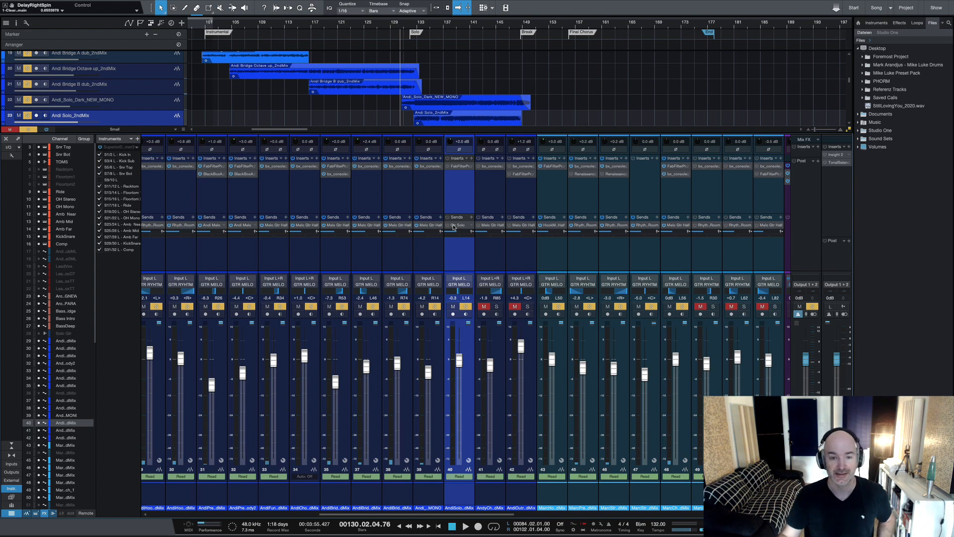
double_click(454, 226)
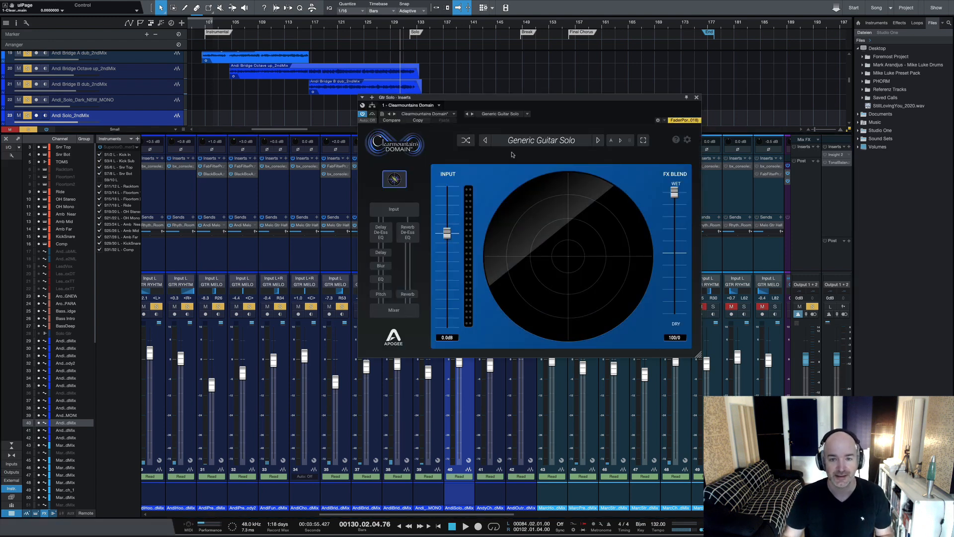
left_click_drag(535, 98, 463, 253)
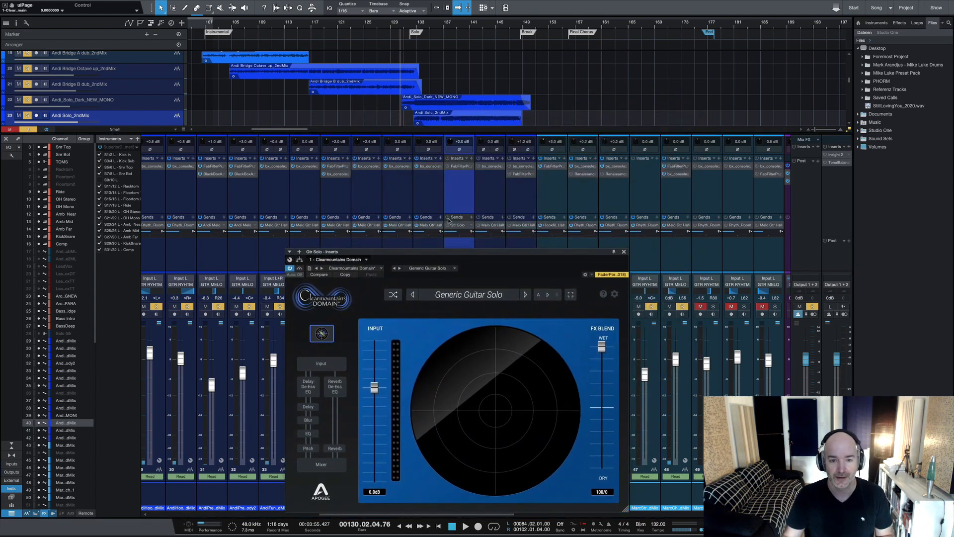
double_click(456, 168)
left_click_drag(381, 233, 353, 139)
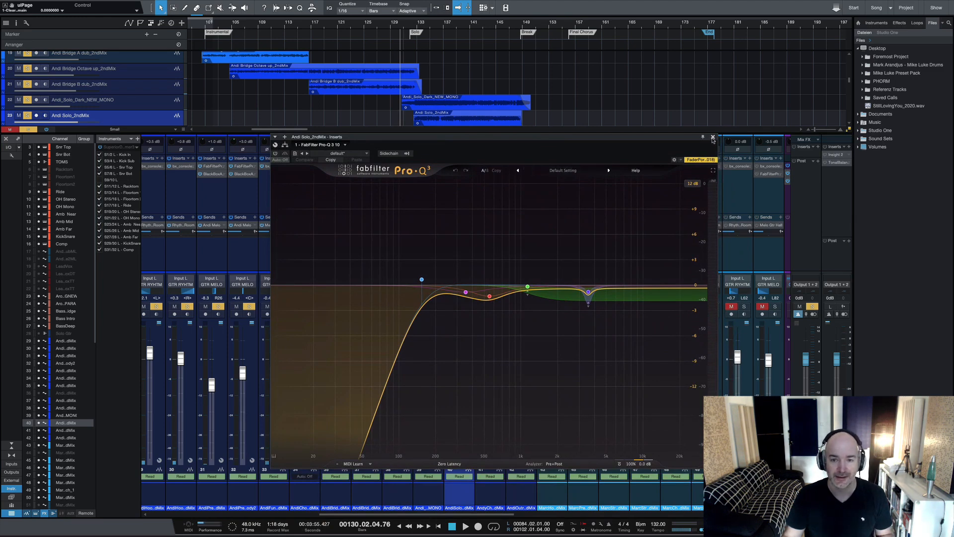
left_click(714, 137)
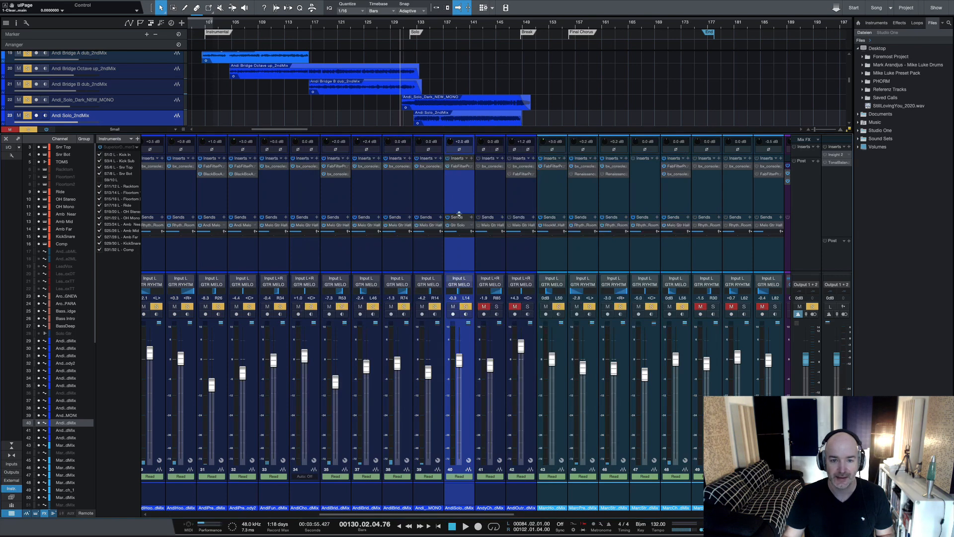
- Reopen Clearmountain's Domain from the Gtr Solo send, review its main page and close it
left_click(457, 224)
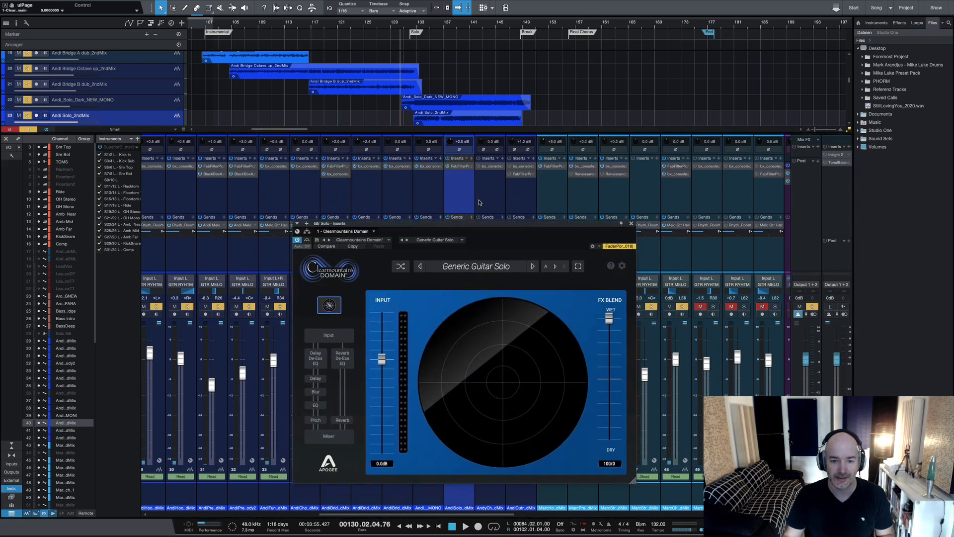
left_click_drag(492, 228, 452, 144)
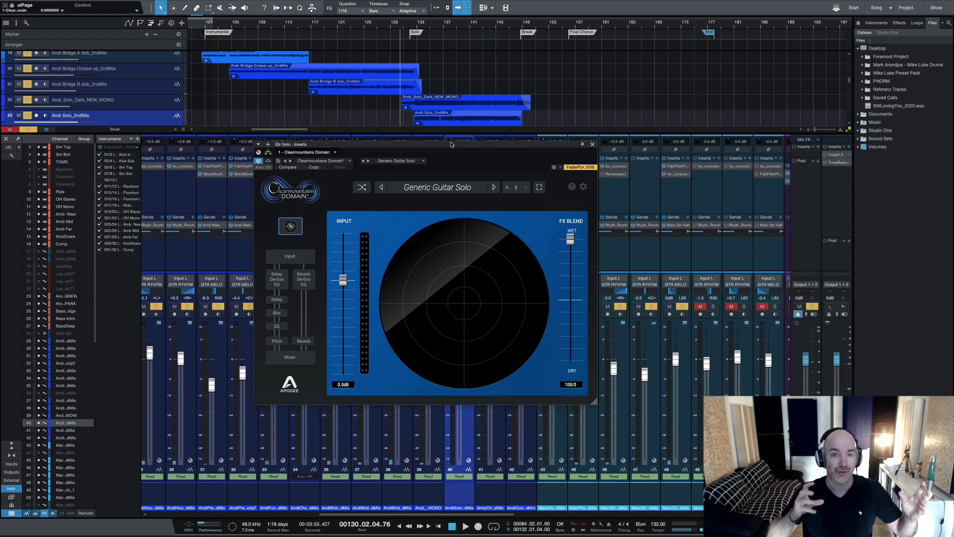
left_click(592, 144)
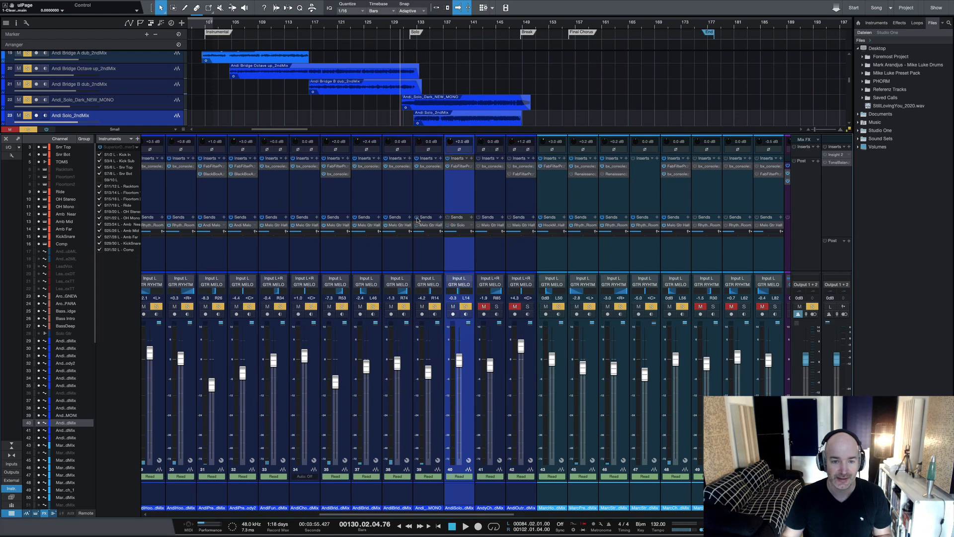
- Replay the solo section from bar 130, selecting Andi_Solo_Dark_NEW_MONO and Andi Solo_2ndMix in turn as they enter, and stop
left_click(432, 254, "shift")
key("space")
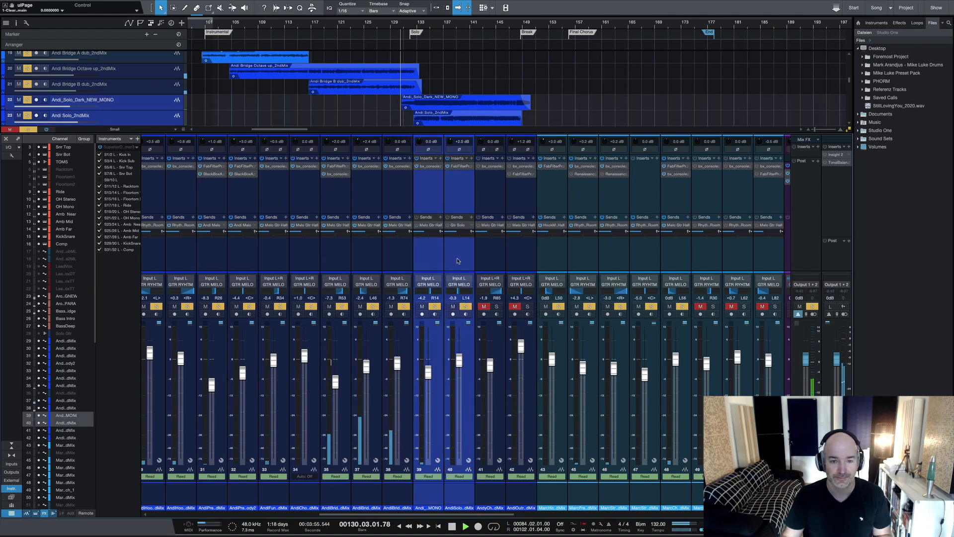
left_click(437, 257)
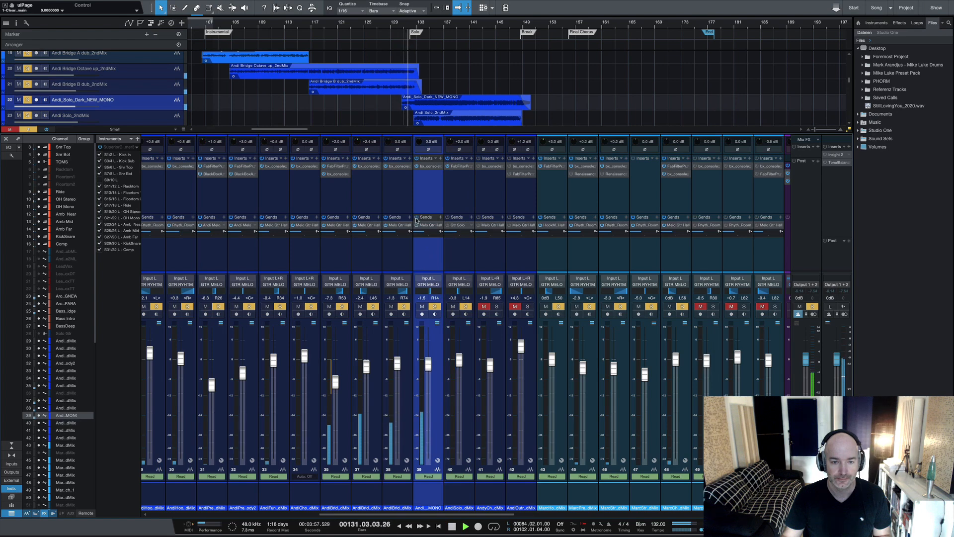
left_click(450, 240)
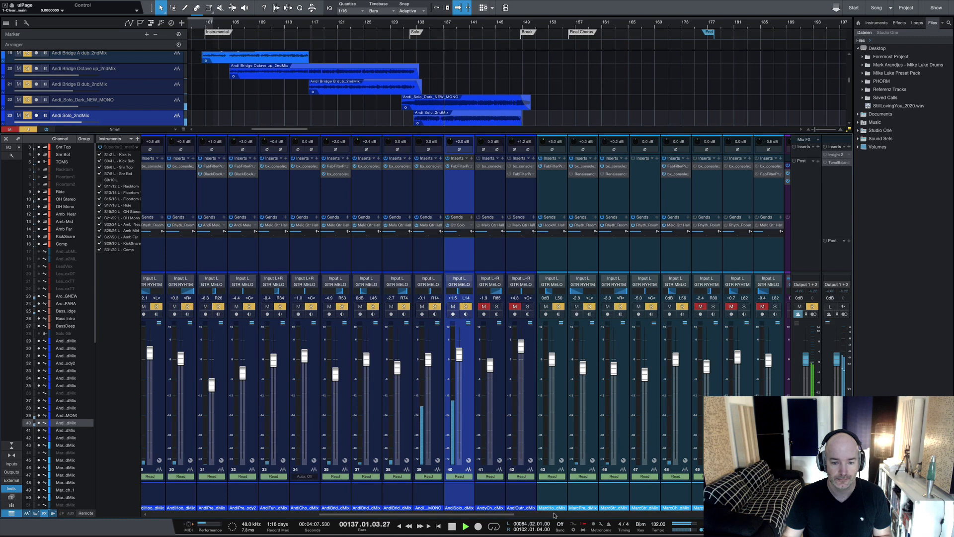
key("space")
- Clear the channel solos and select the DRUMS, BASS, GTR RYHTM and GTR MELO buses
left_click_drag(554, 514, 671, 517)
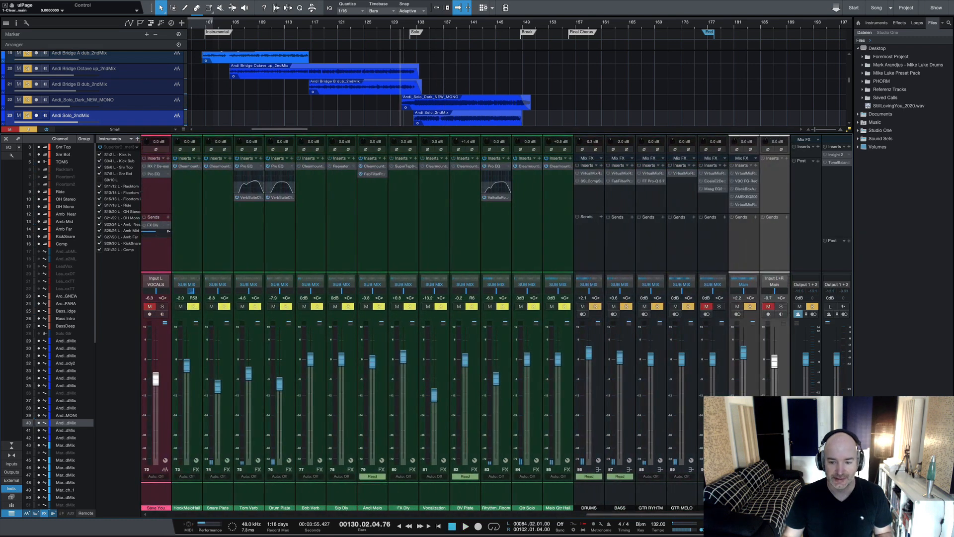
left_click(675, 499)
left_click(589, 507, "shift")
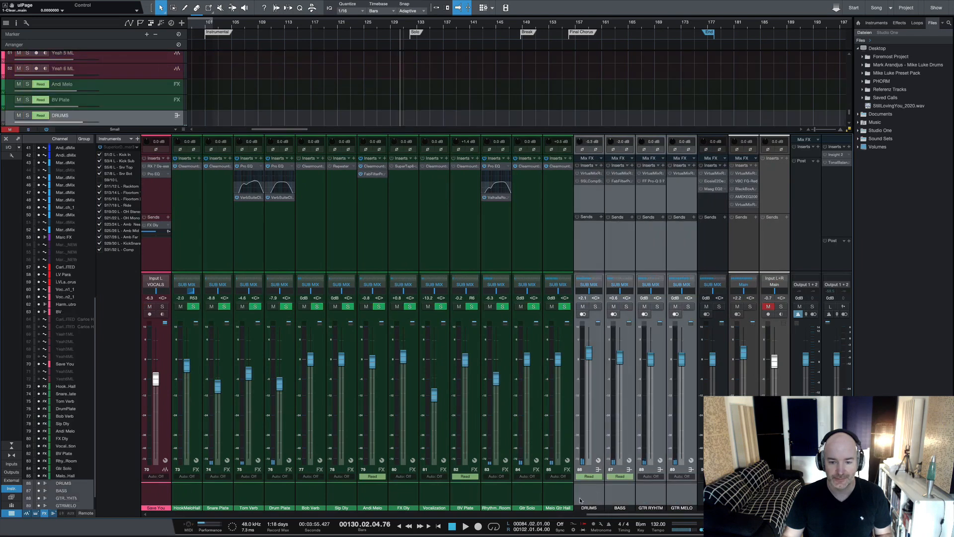
- Return to the guitar channels in the mixer and select Andi Solo_2ndMix
left_click_drag(589, 514, 368, 512)
left_click(369, 504)
left_click(402, 499)
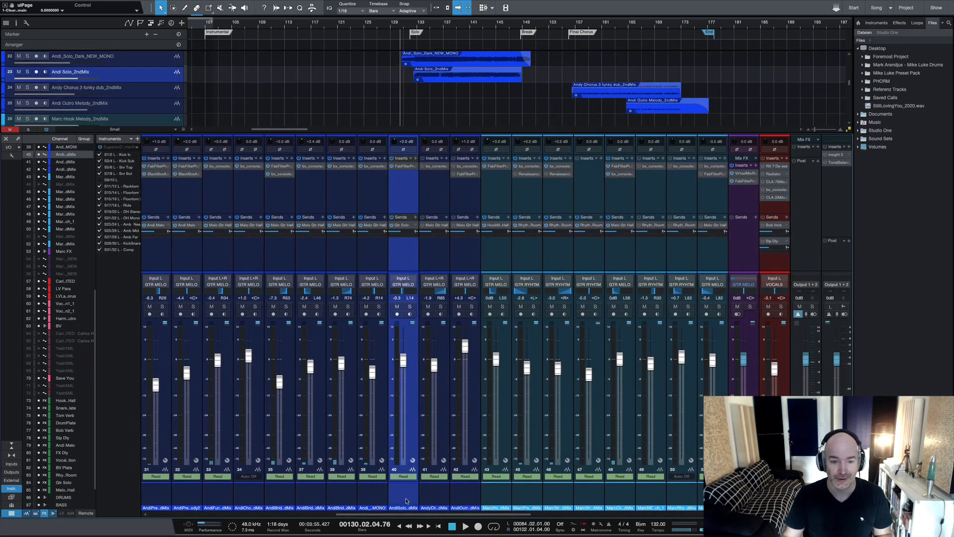
- Solo Andi Solo_2ndMix and start playback from the beginning of the Solo section
key("s")
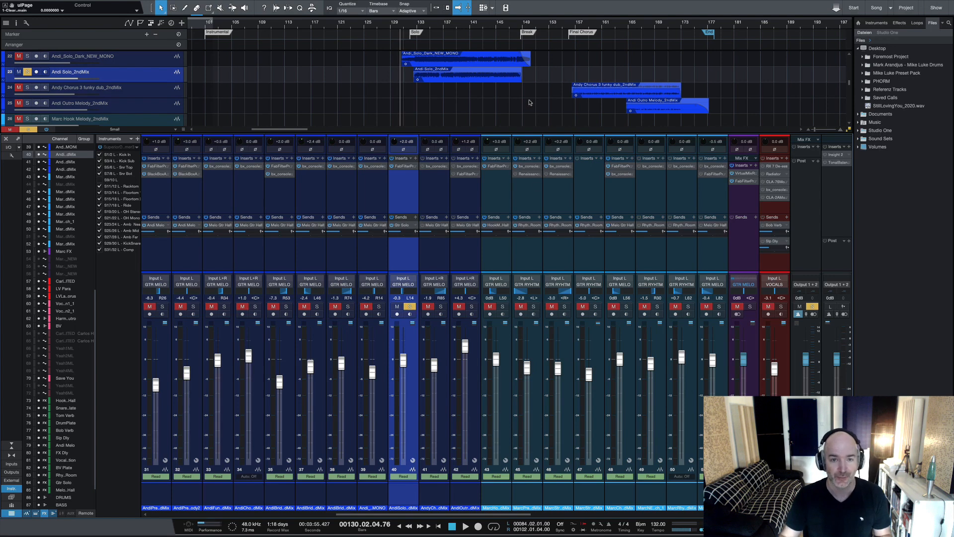
left_click(412, 25)
key("space")
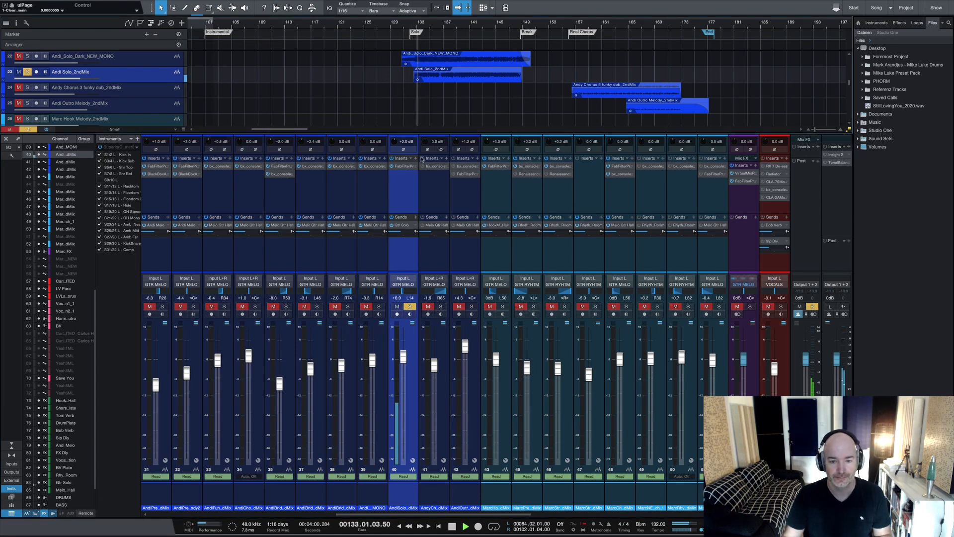
- Open Clearmountain's Domain from the Gtr Solo send, review its input, delay and main pages, close it and stop playback
left_click(400, 225)
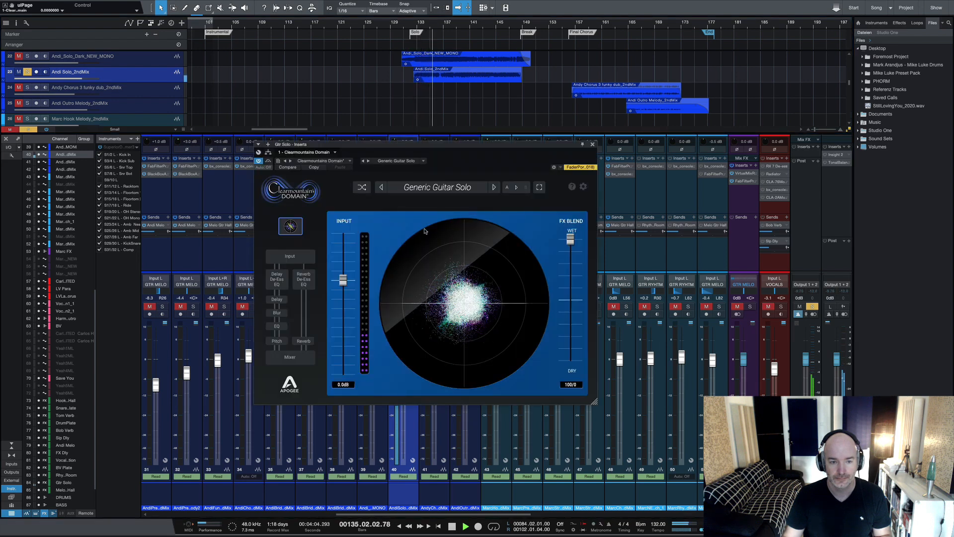
left_click(289, 256)
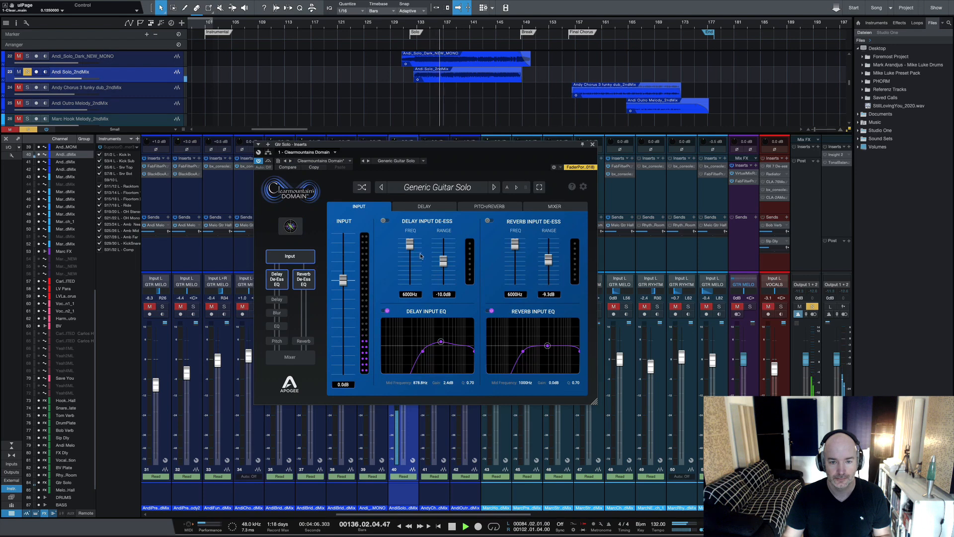
left_click(277, 299)
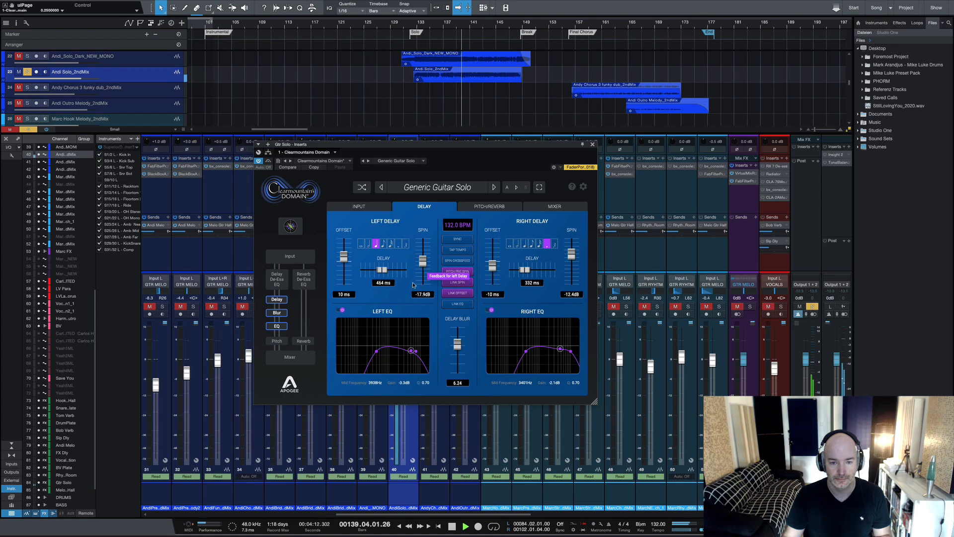
left_click(290, 227)
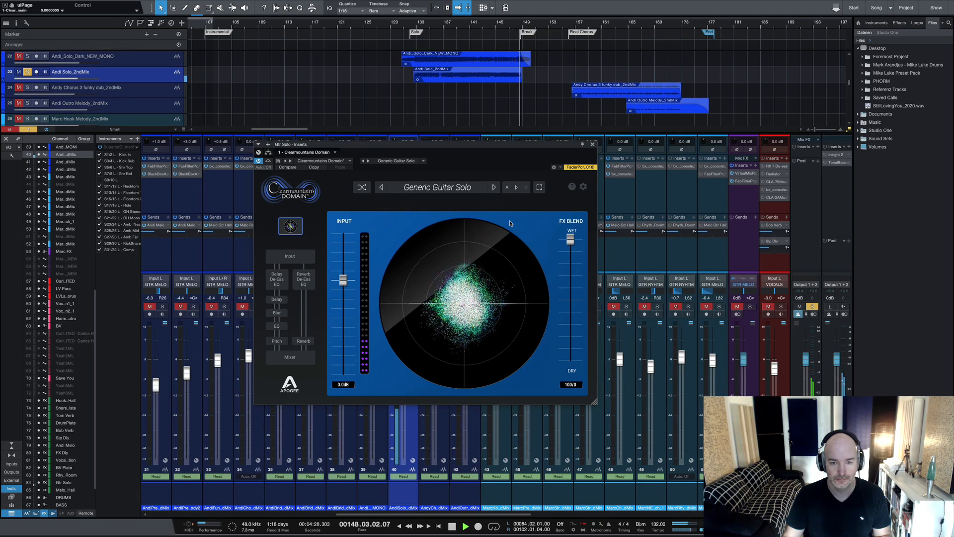
left_click(593, 144)
key("space")
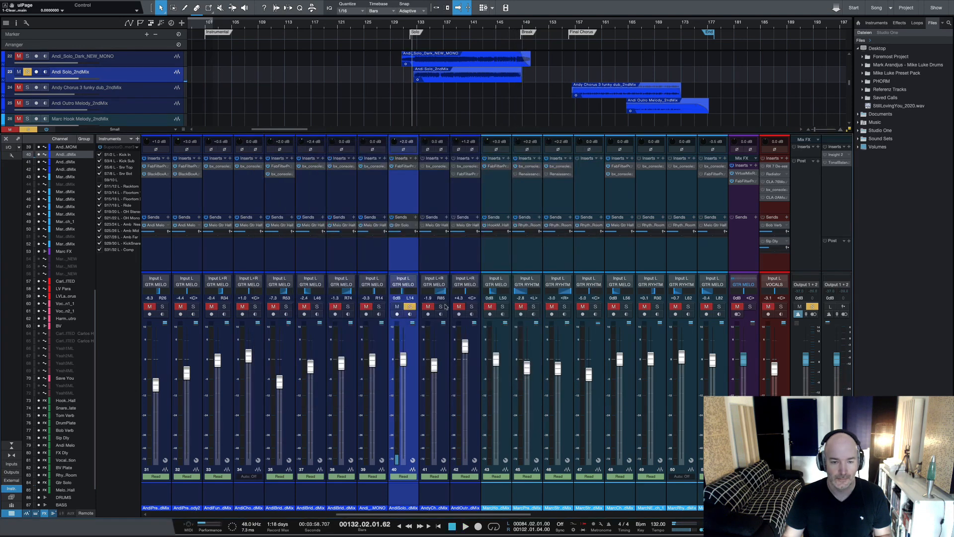
- Clear the solo on Andi Solo_2ndMix and mute the VOCALS bus
key("s")
left_click_drag(433, 515, 683, 514)
left_click(711, 507)
key("m")
- Play the full guitar mix from bar 119 into the solo, following the guitar clips in the full arrangement, and stop
left_click_drag(683, 515, 538, 518)
left_click(326, 22)
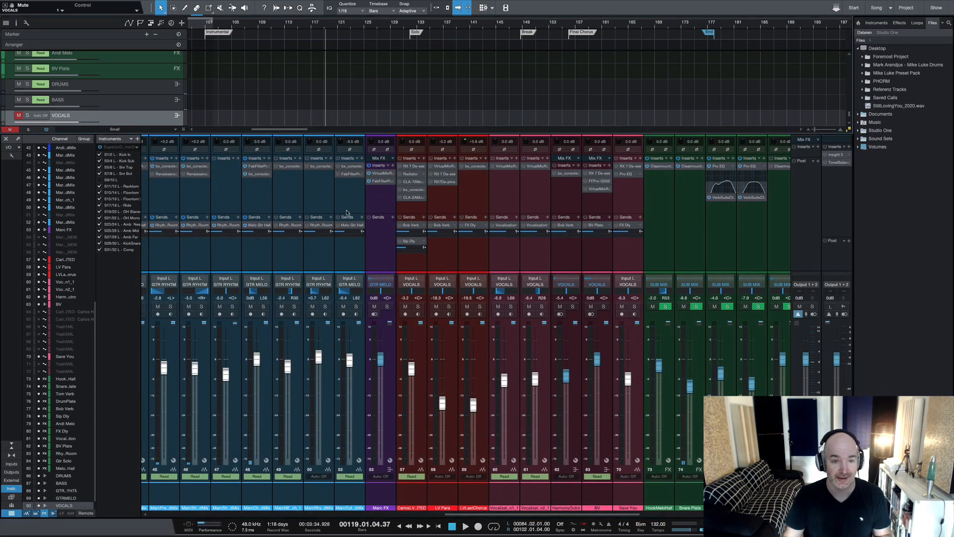
left_click(433, 516)
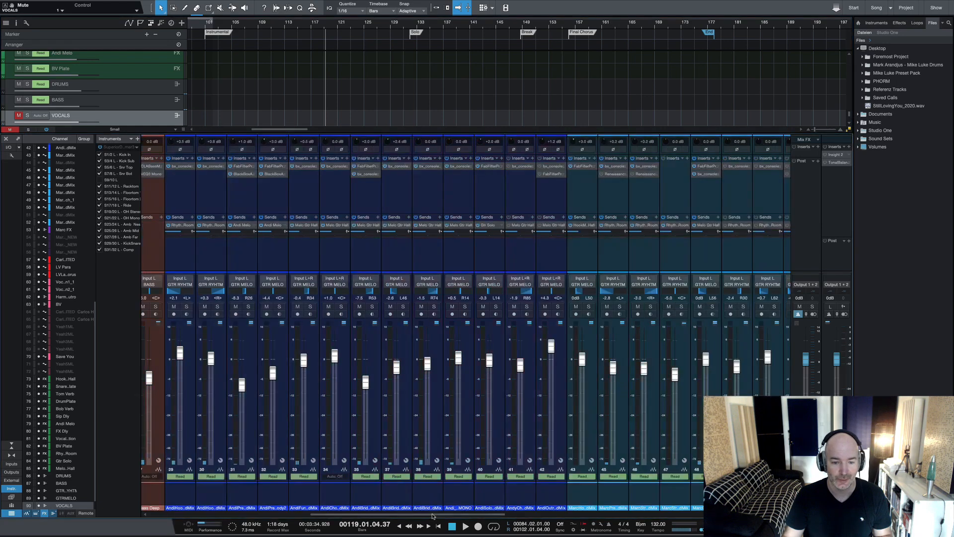
key("space")
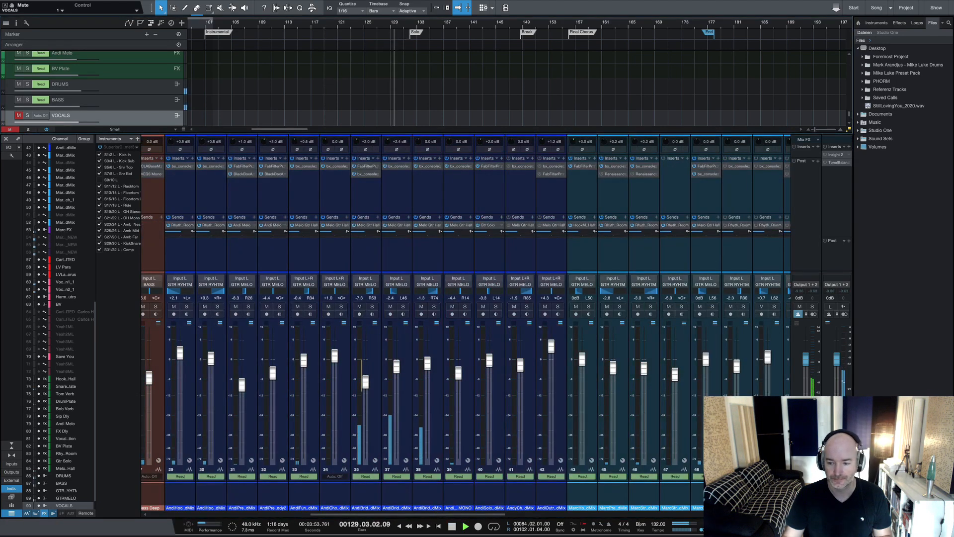
key("F3")
left_click_drag(849, 311, 851, 176)
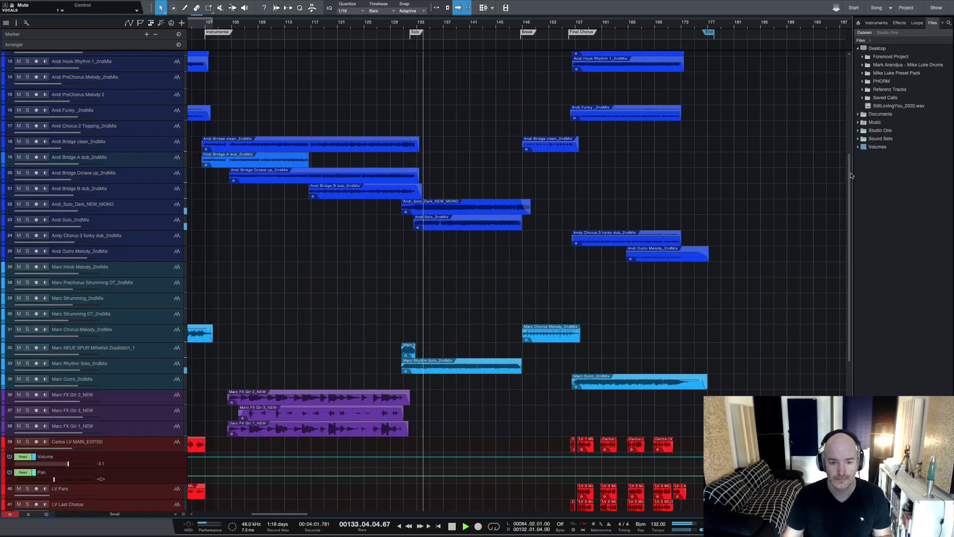
left_click_drag(852, 176, 851, 176)
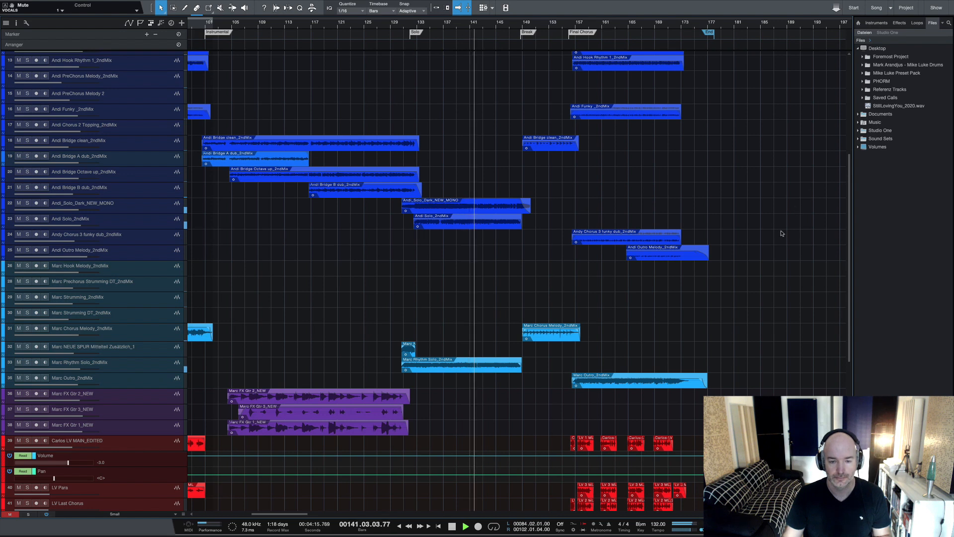
key("space")
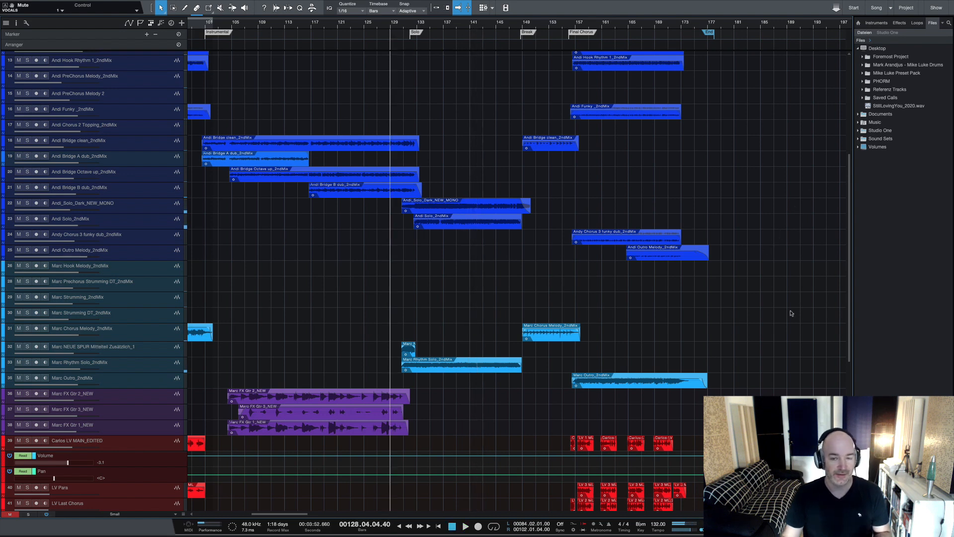
- Examine the ends of the solo guitar clips and the entries of the Break guitars, starting from bar 145
key("e")
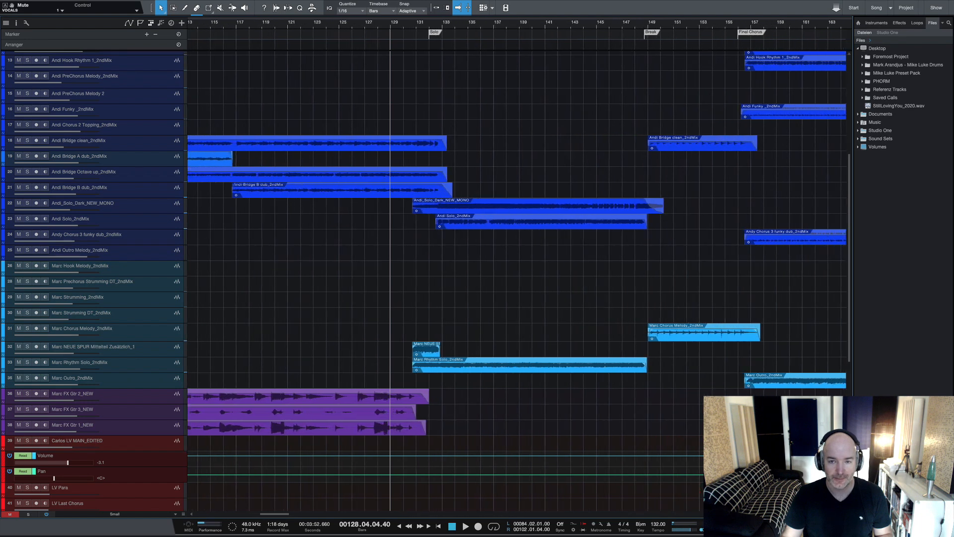
left_click(601, 25)
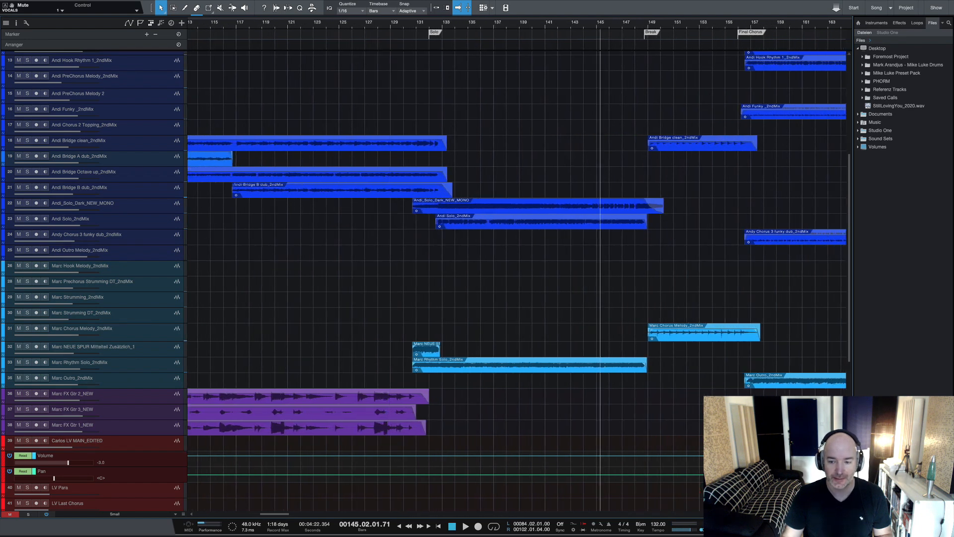
key("e")
key("e")
key("e")
key("e")
key("e")
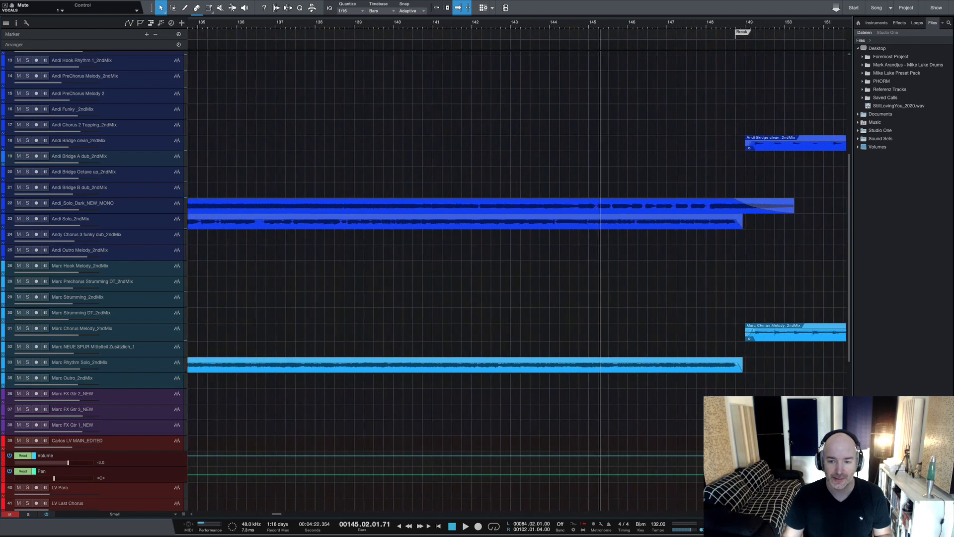
scroll(519, 278, "right", 6)
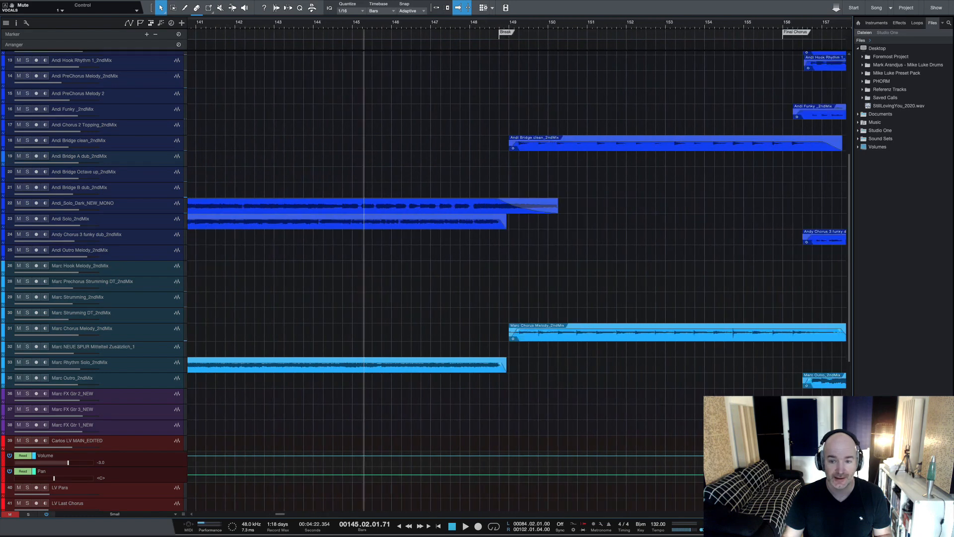
scroll(534, 334, "right", 2)
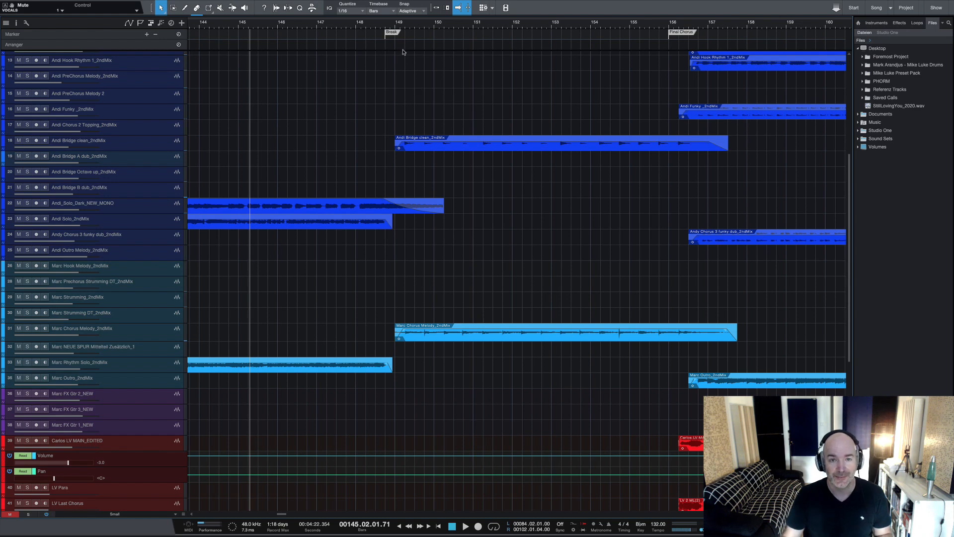
- Place the playhead at bar 149 and inspect the overlapping fades between the solo and Break guitar clips up close
left_click(403, 27)
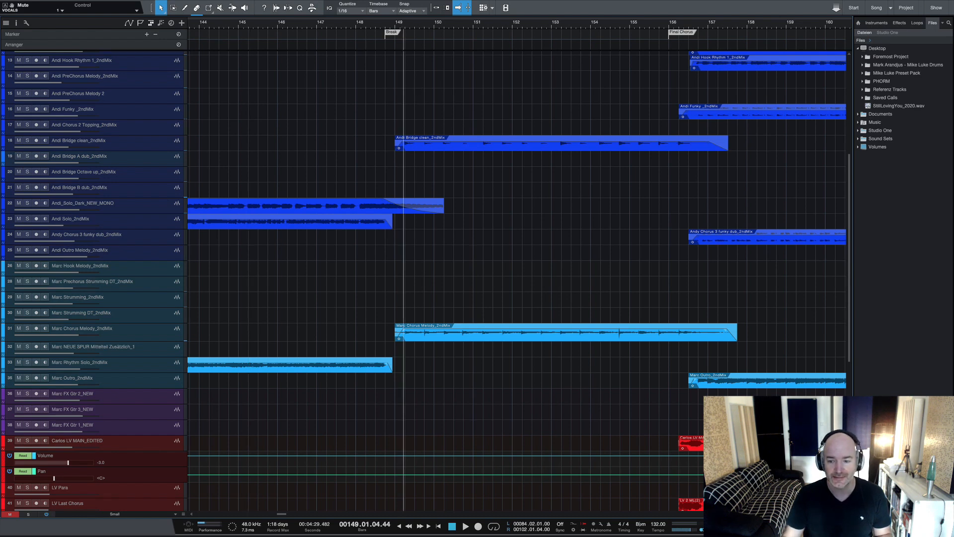
key("e")
key("e")
key("e")
key("e")
key("e")
key("e")
key("e")
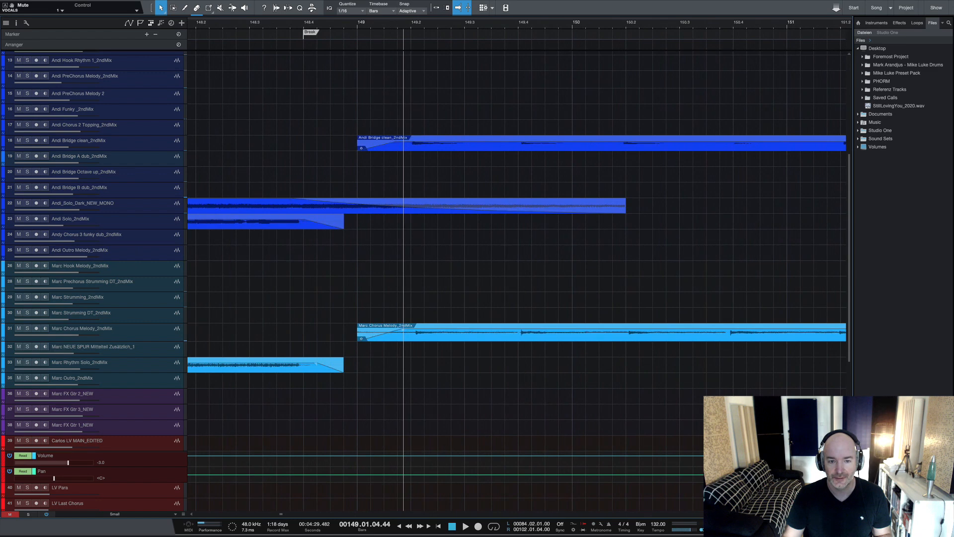
key("w")
key("w")
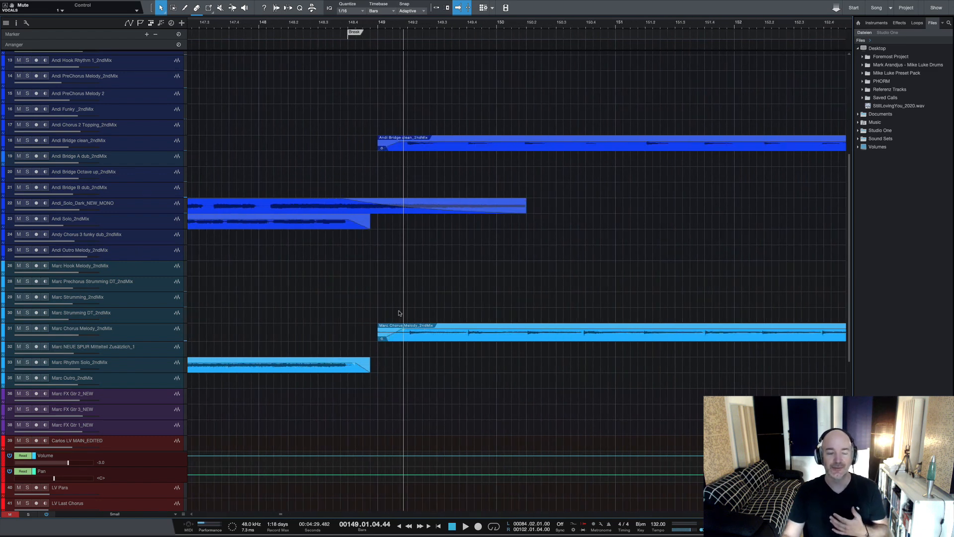
- Solo Andi_Solo_Dark_NEW_MONO, play its fade-out from bar 147 into the Break and stop
left_click(152, 210)
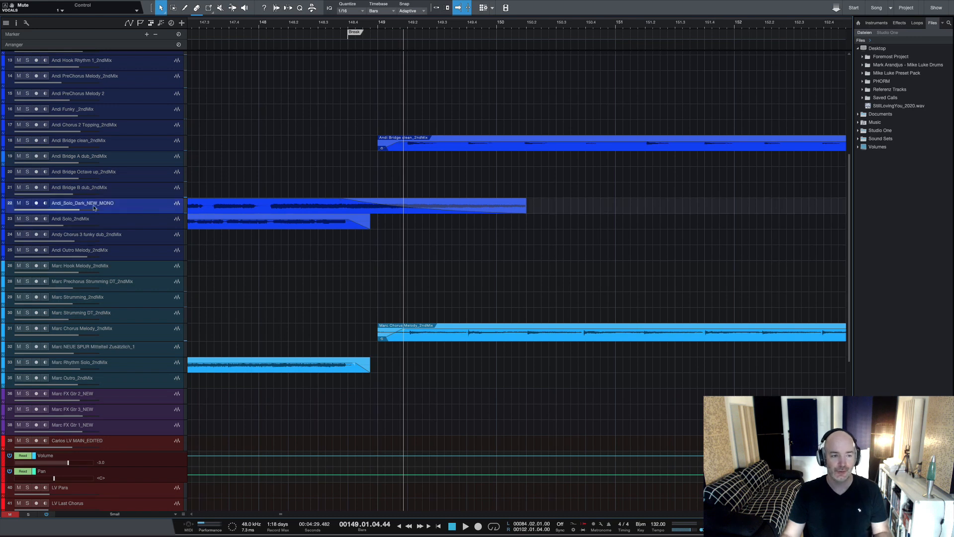
left_click(27, 203)
left_click(236, 25)
key("space")
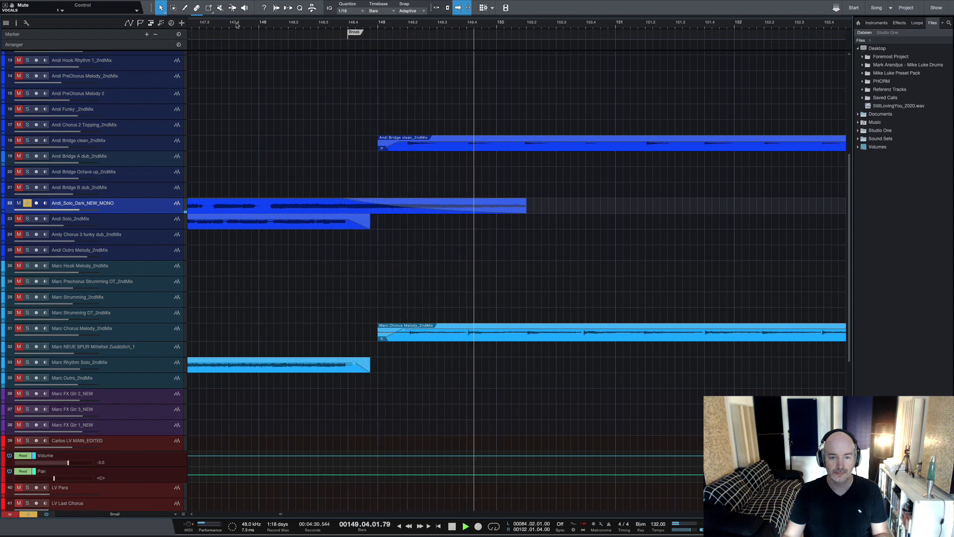
key("space")
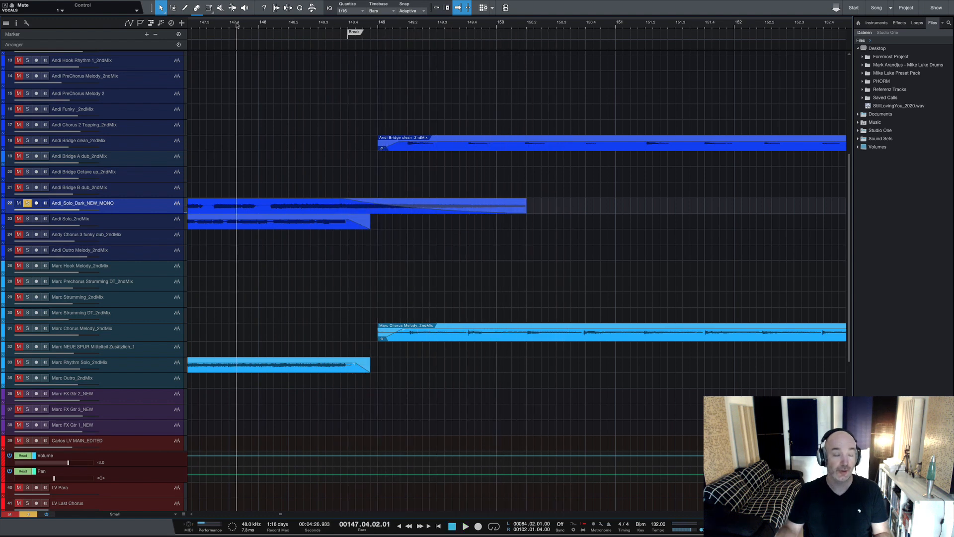
- Add Andi Bridge clean_2ndMix and Marc Chorus Melody_2ndMix to the solo, play the transition from bar 147 and stop
left_click(119, 144)
left_click(27, 329)
left_click(242, 29)
key("space")
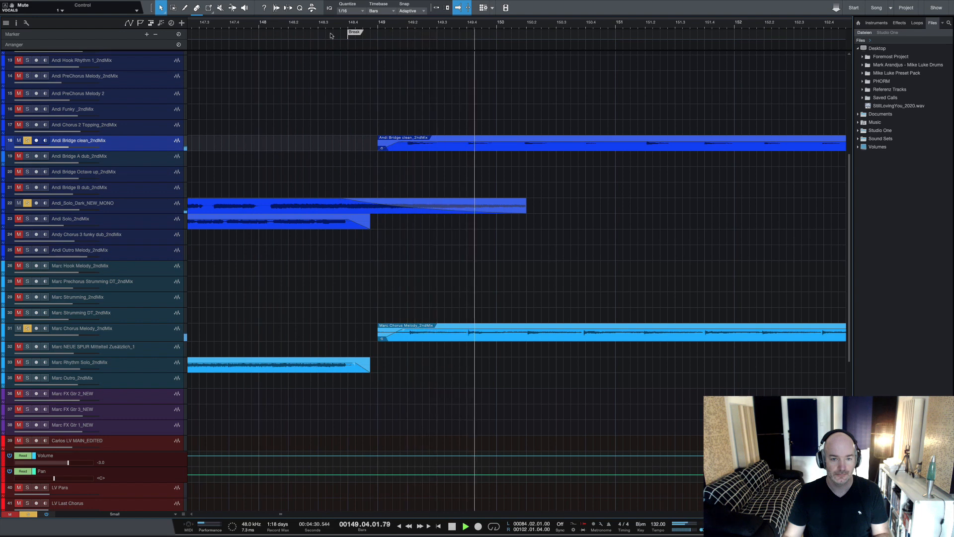
key("space")
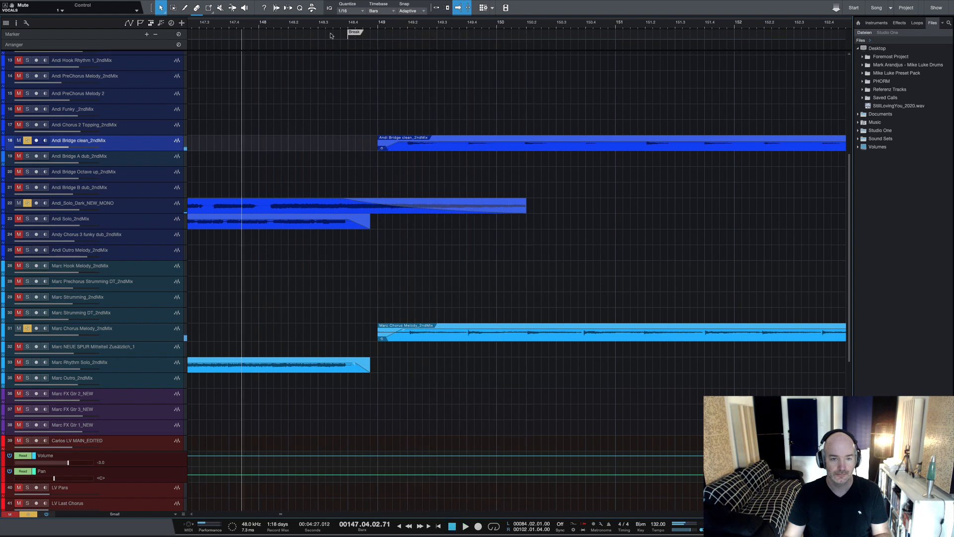
- Set the loop range to the Andi Bridge clean_2ndMix clip in the Break and select its channel in the mixer
left_click(394, 147)
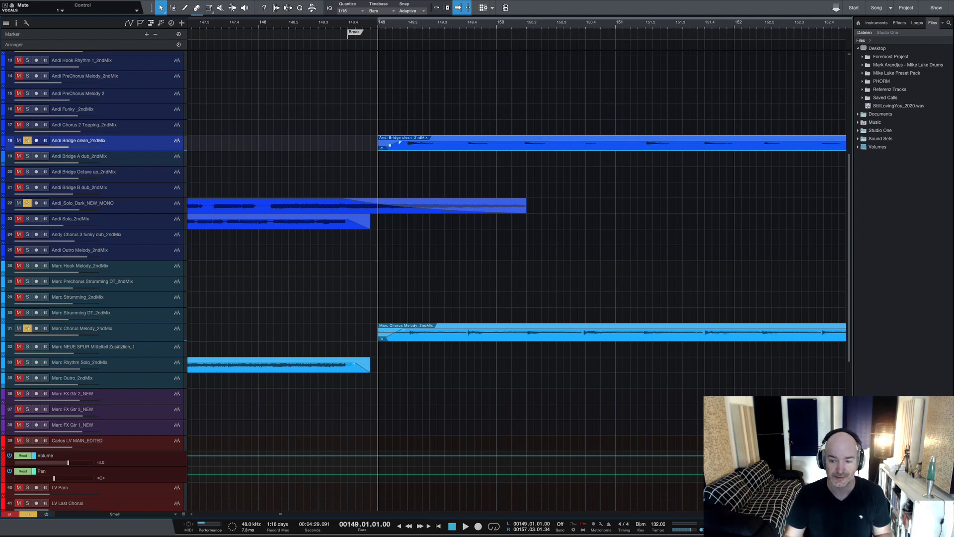
key("w")
key("w")
key("w")
key("w")
key("w")
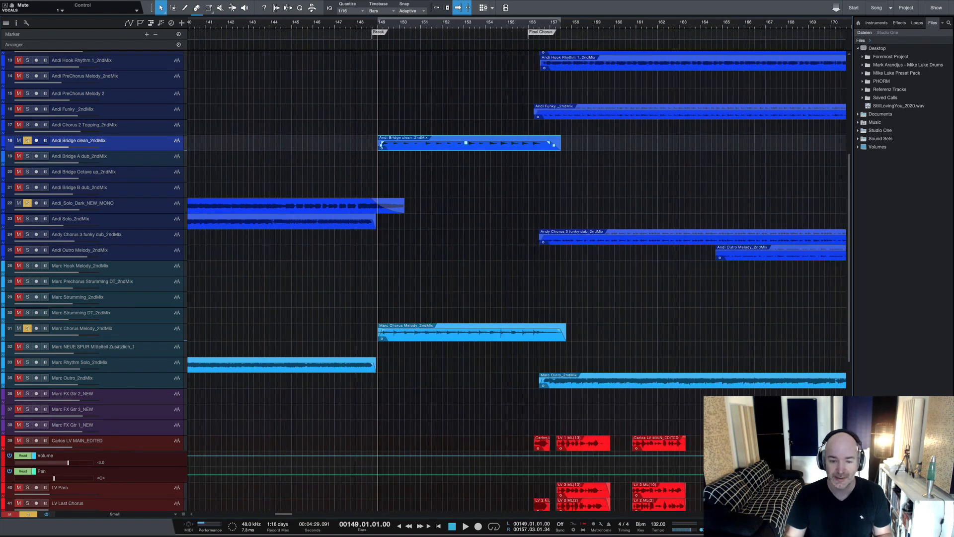
key("F3")
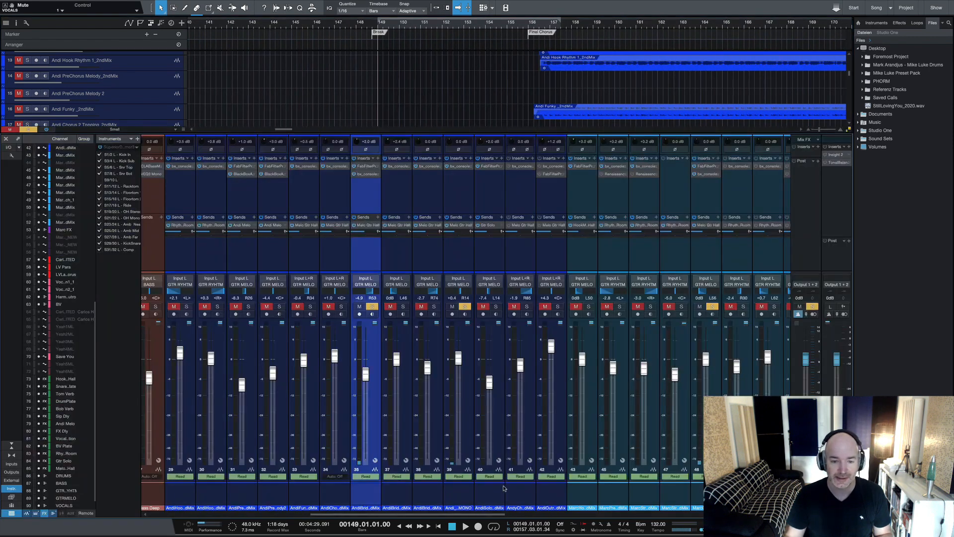
left_click(374, 498)
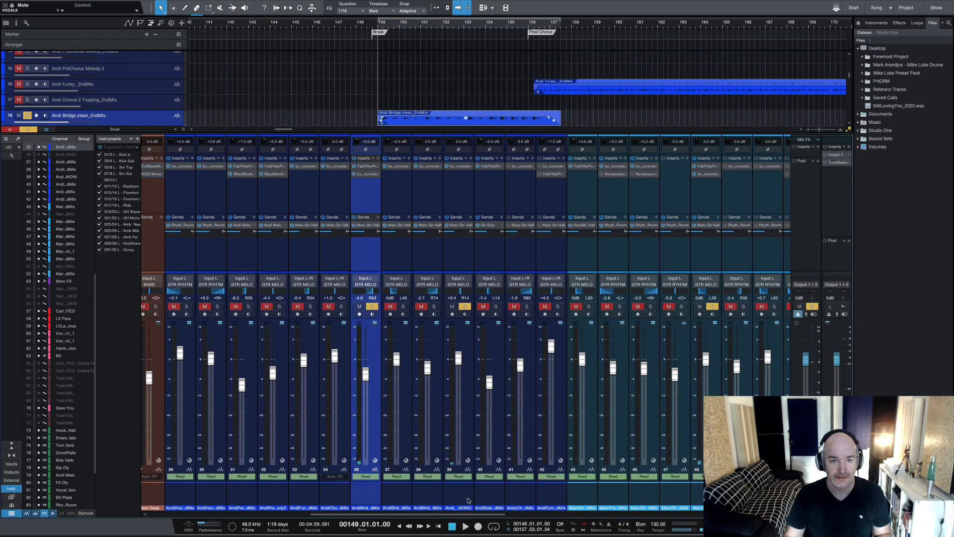
- Look over the Final Chorus guitar clips, then select the Andy Chorus 3 funky dub, Andi Solo_2ndMix and Andi_Solo_Dark_NEW_MONO channels in turn
key("F3")
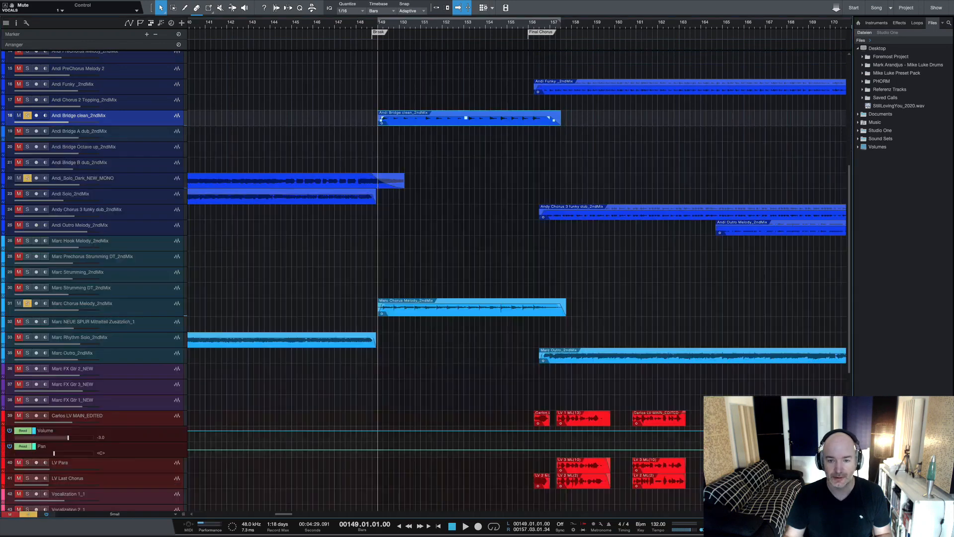
scroll(709, 273, "right", 5)
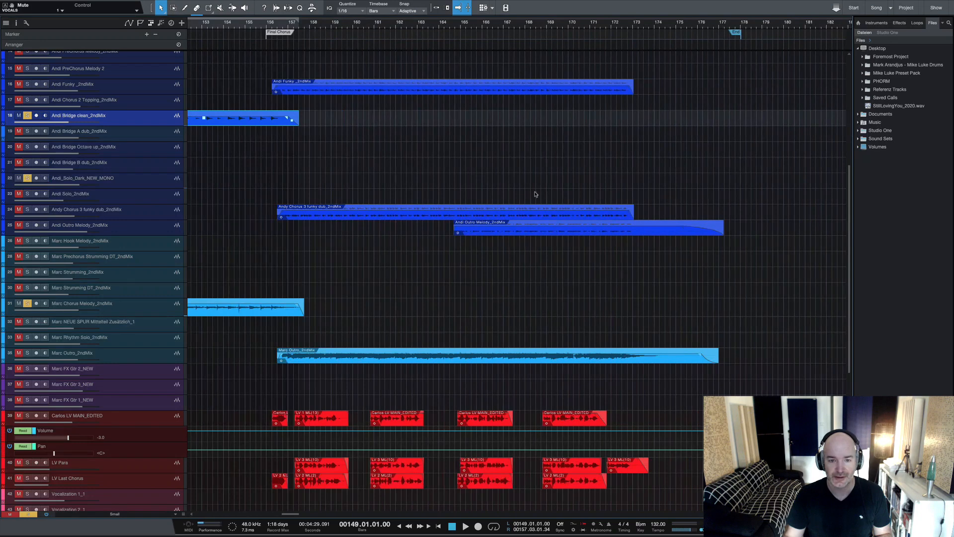
scroll(542, 194, "left", 4)
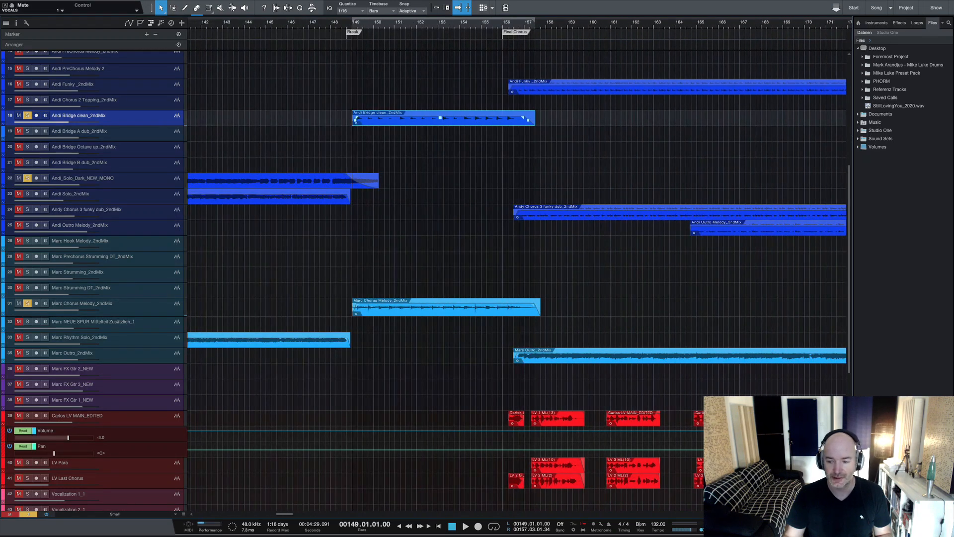
key("F3")
left_click(527, 499)
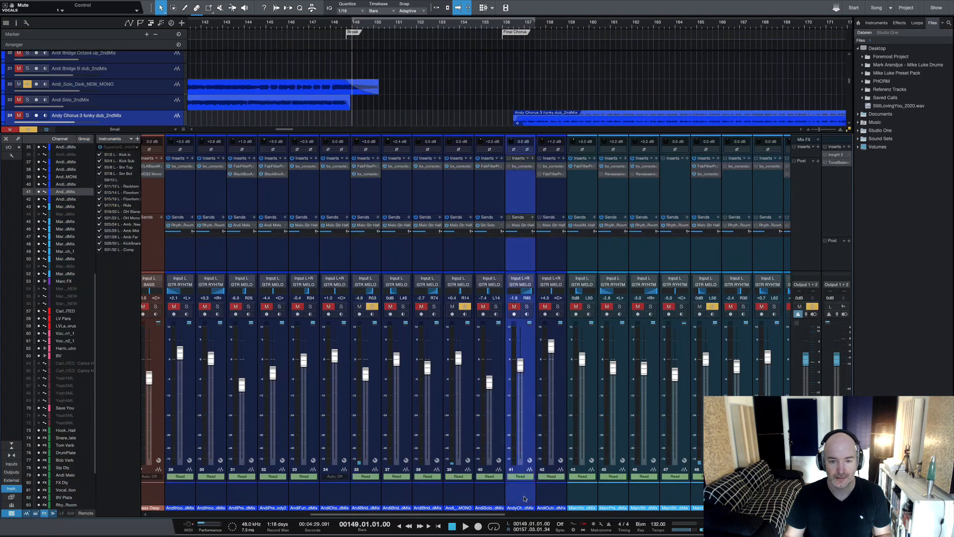
left_click(494, 498)
left_click(457, 497)
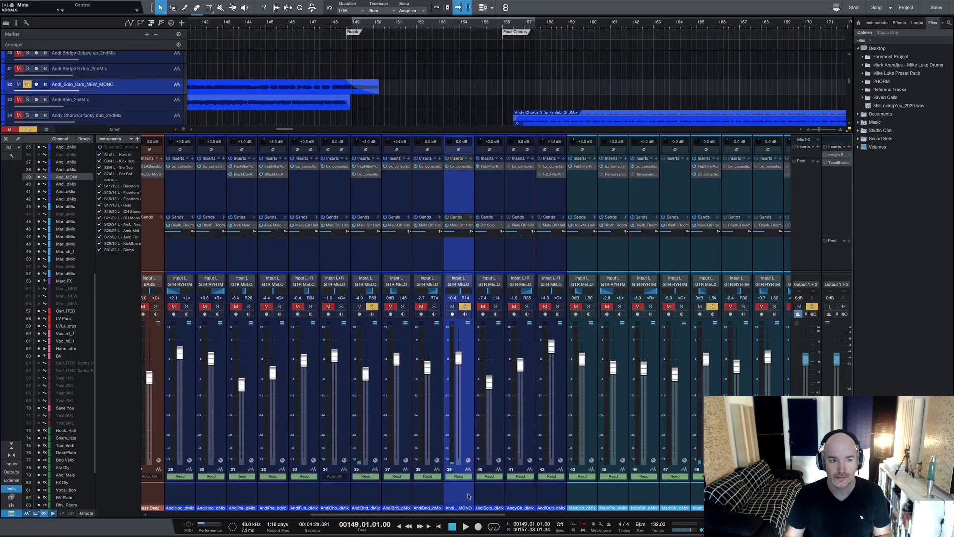
- Select the Andy Chorus 3 funky dub_2ndMix channel, play the soloed Break guitars from bar 149 while viewing their tracks, and stop
left_click(521, 496)
key("space")
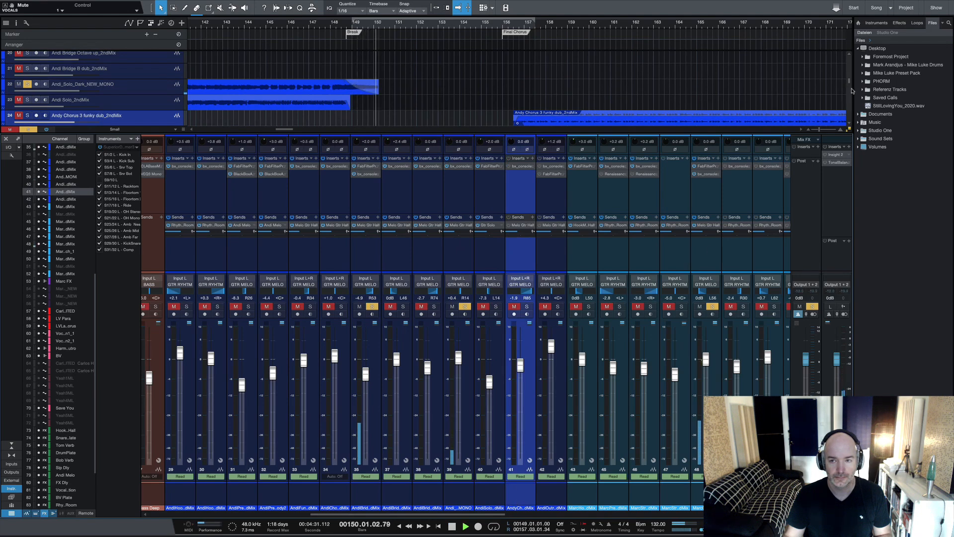
scroll(849, 90, "down", 4)
scroll(850, 90, "up", 6)
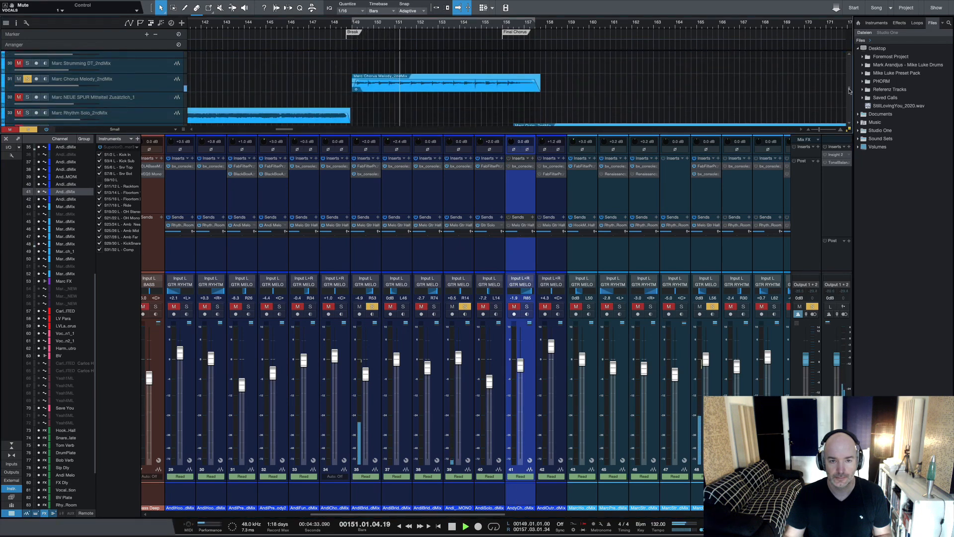
key("space")
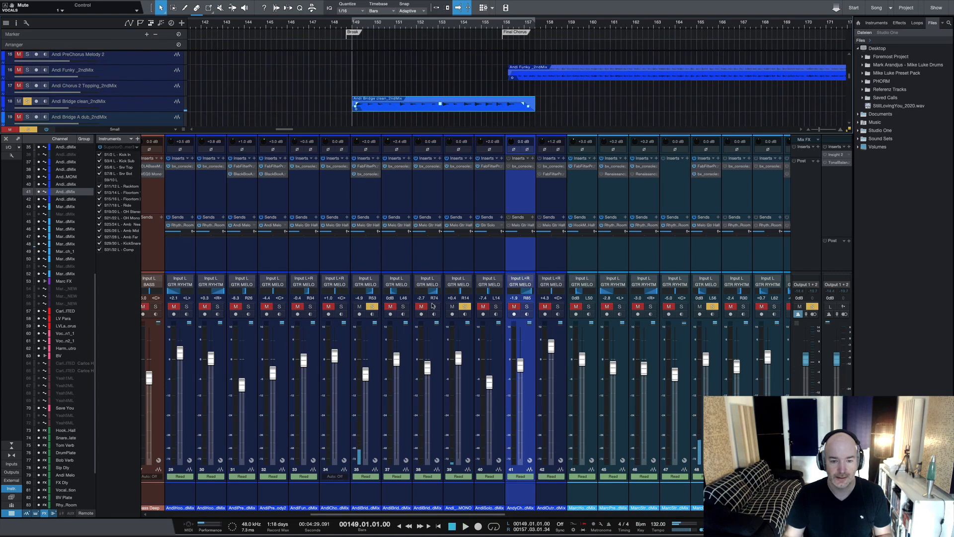
- Go through the Andi guitar channels from Andi_Solo_Dark_NEW_MONO to the outro melody and back to the bridge dubs, selecting each
left_click(459, 504)
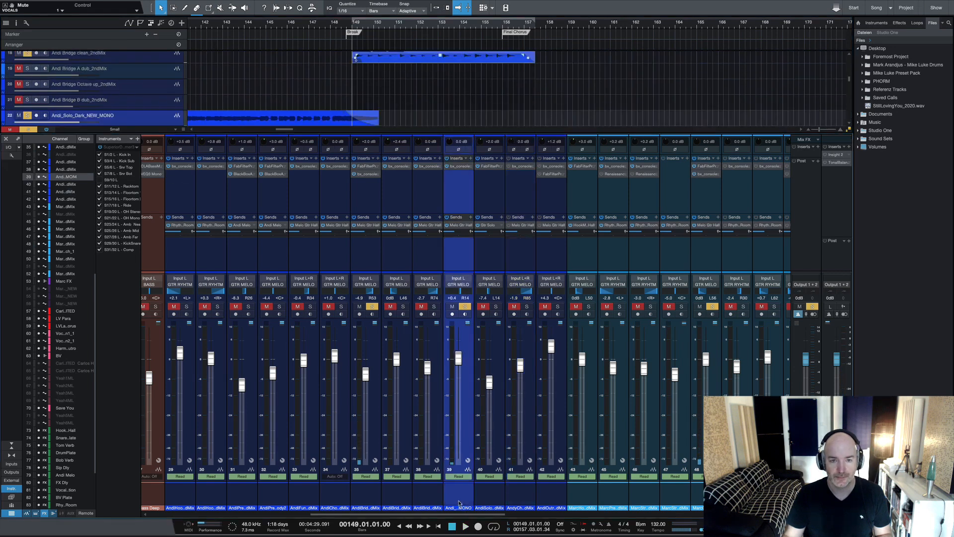
left_click(485, 495)
left_click(518, 494)
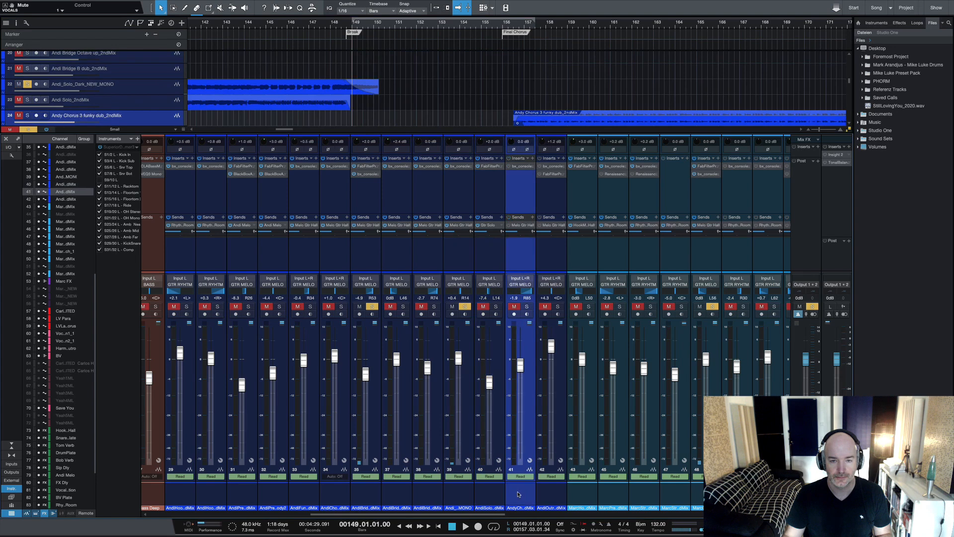
left_click(550, 497)
left_click(436, 494)
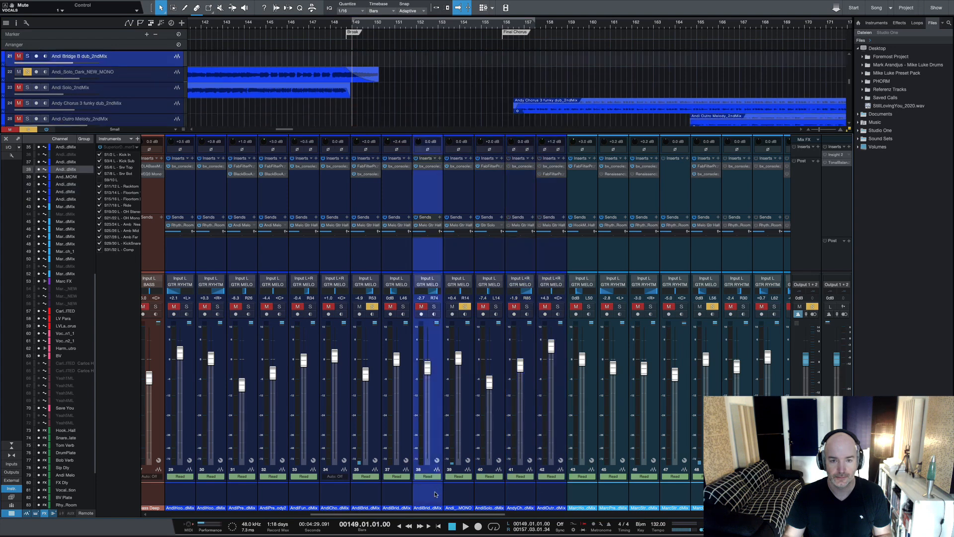
left_click(384, 496)
- Select the Andi Bridge clean_2ndMix channel, play the soloed guitars from bar 149 and stop
left_click(365, 495)
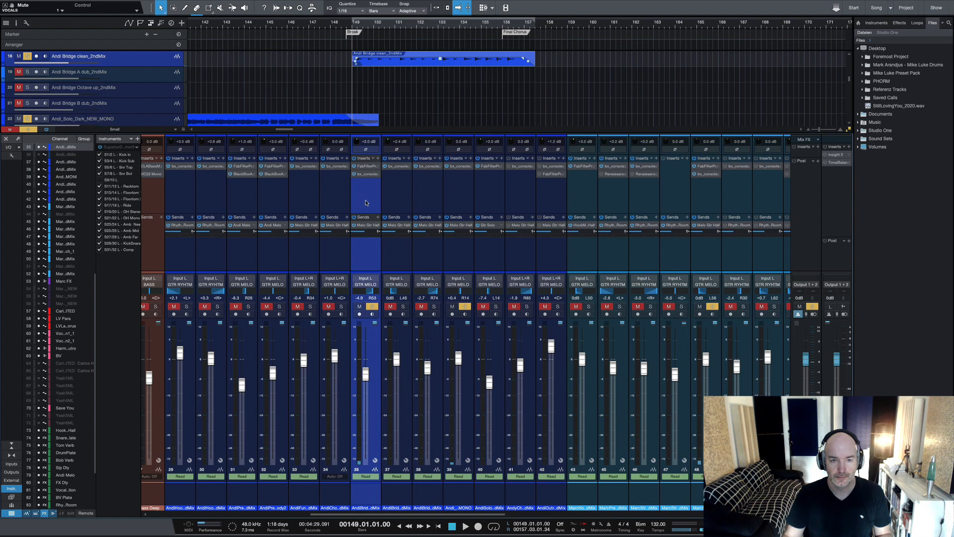
key("space")
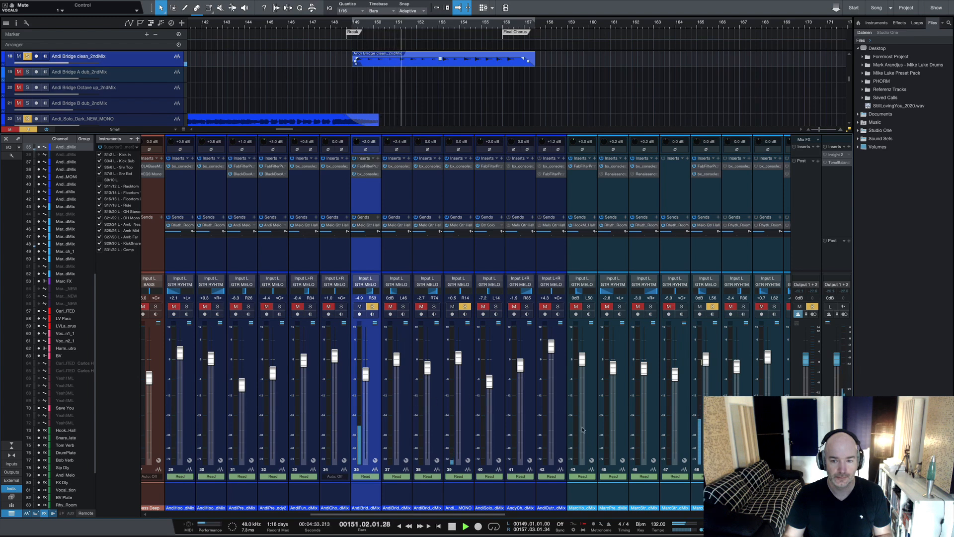
key("space")
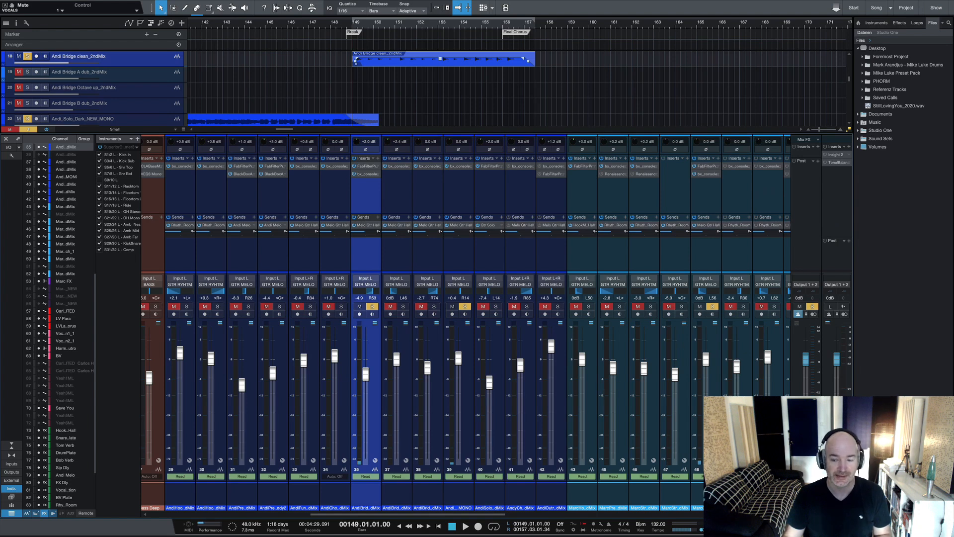
- Hide the mixer and play the Break, clearing the solos on Marc Chorus Melody, Andi_Solo_Dark and Andi Bridge clean during playback
key("F3")
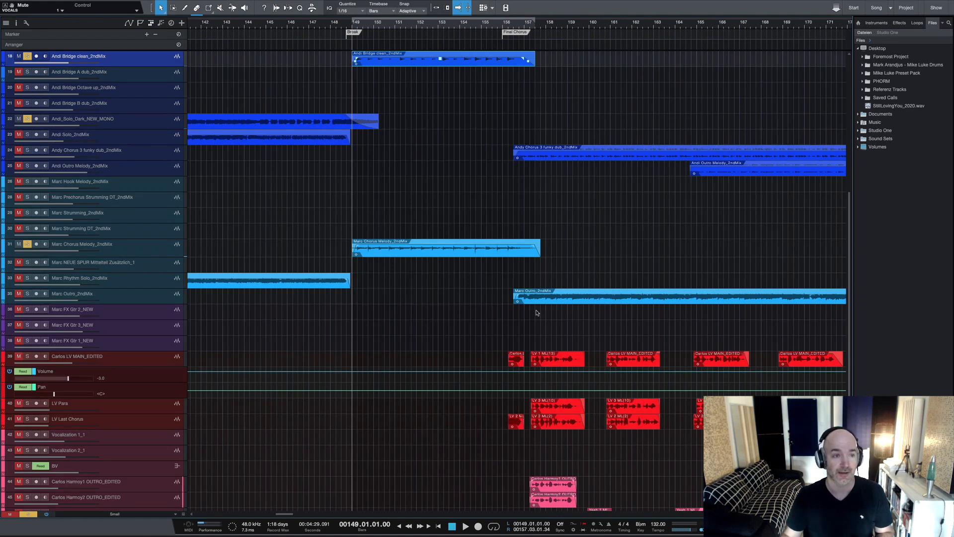
key("space")
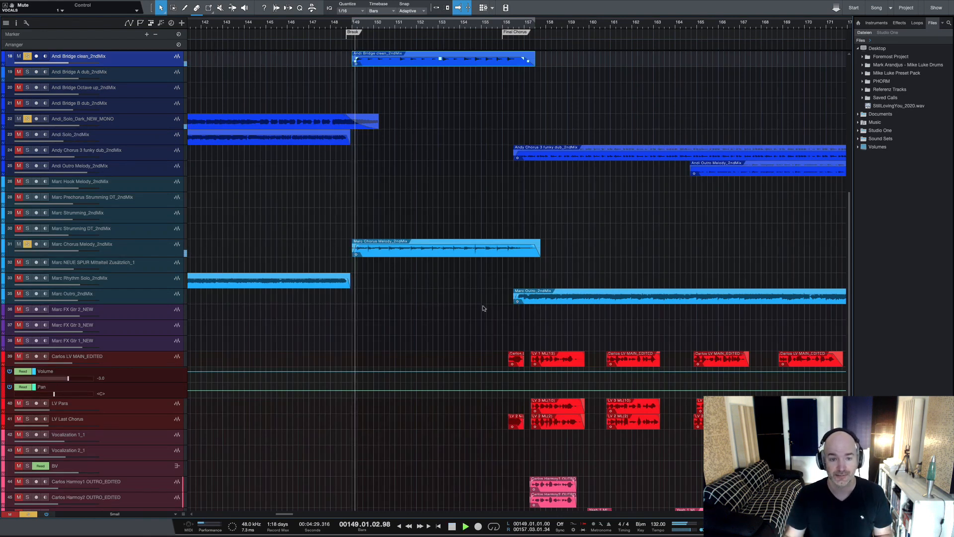
left_click(28, 244)
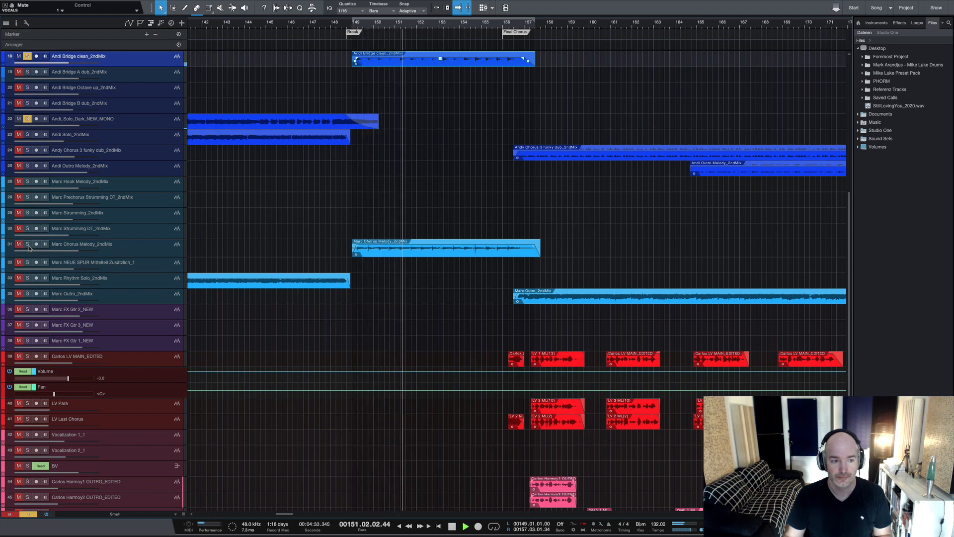
left_click(27, 119)
left_click(28, 57)
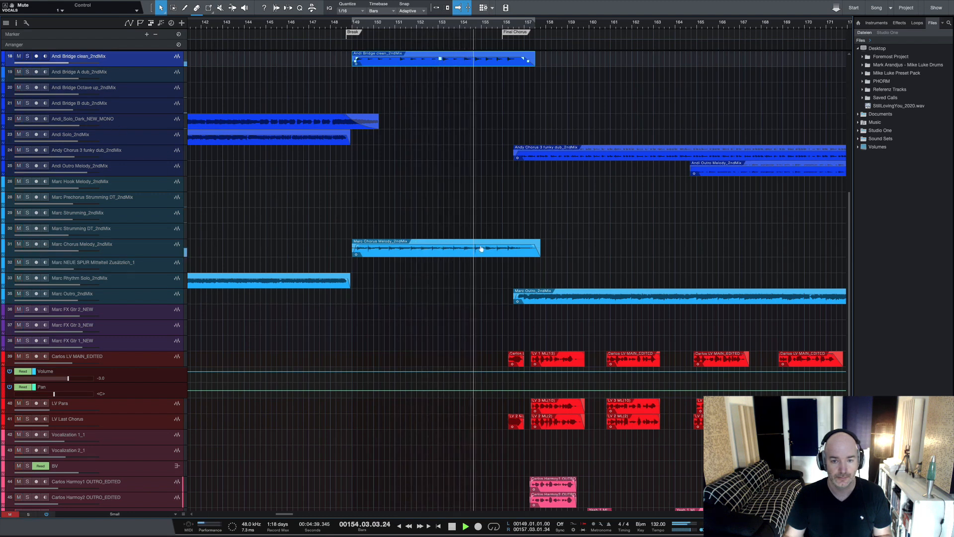
key("space")
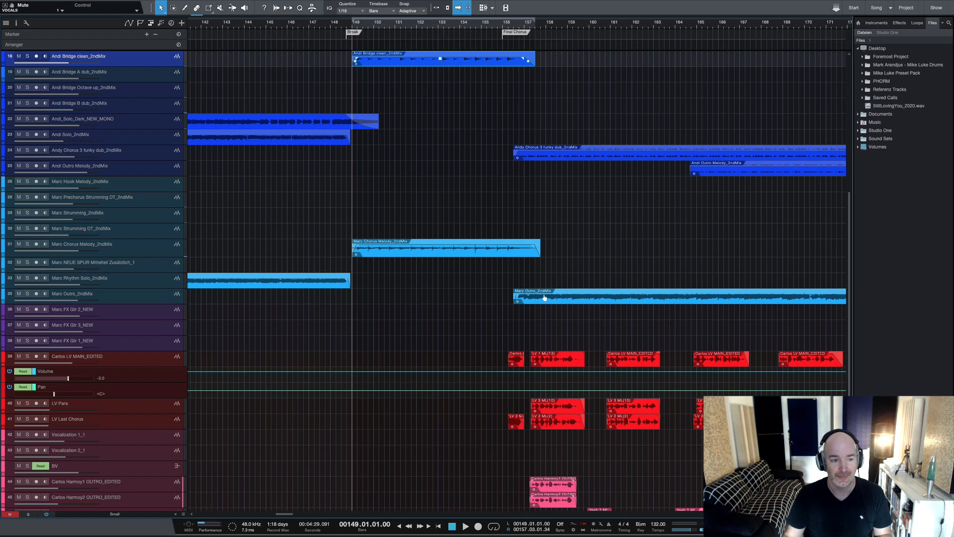
- Solo Andy Chorus 3 funky dub_2ndMix and Andi Outro Melody_2ndMix together in the mixer, with the playhead at the start of the Final Chorus
key("F3")
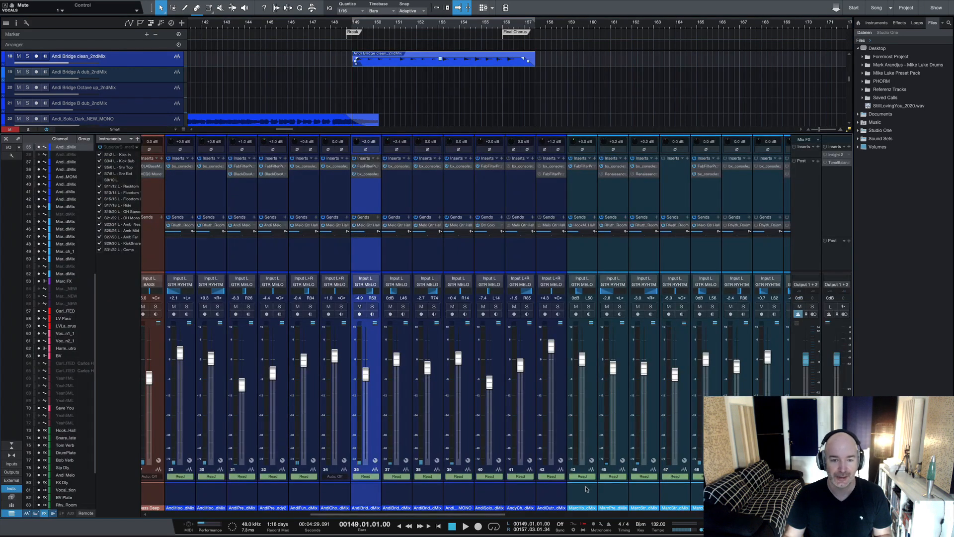
left_click_drag(493, 515, 498, 515)
left_click(502, 495)
left_click(533, 494, "shift")
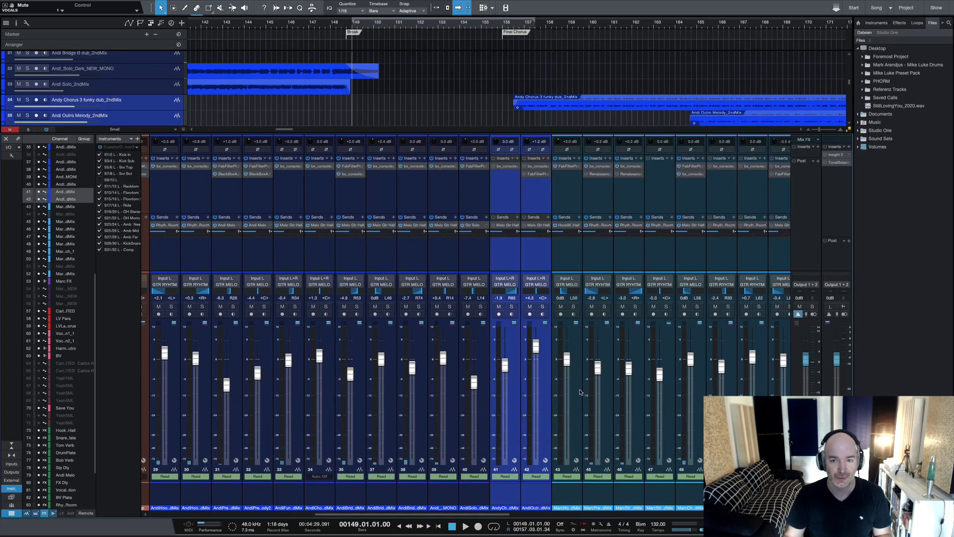
left_click(510, 24)
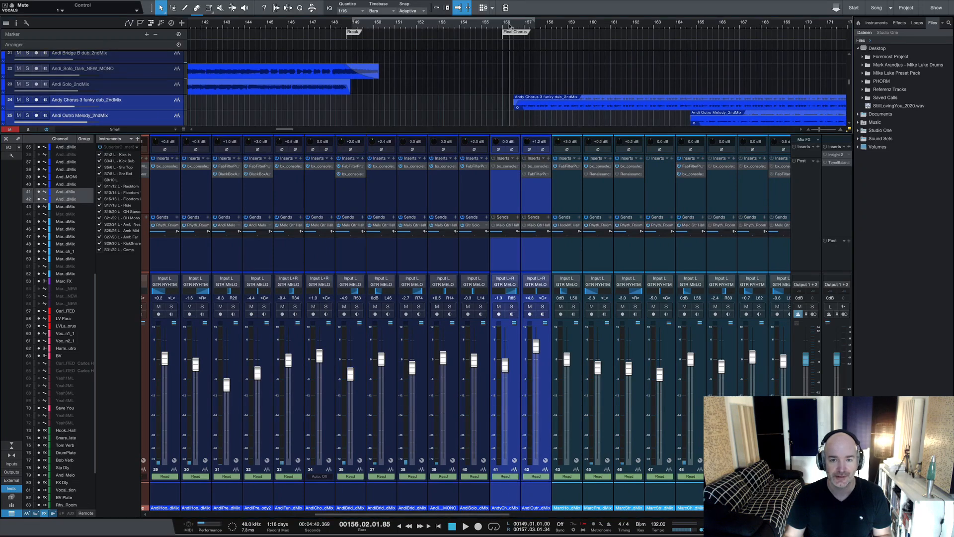
left_click(541, 306)
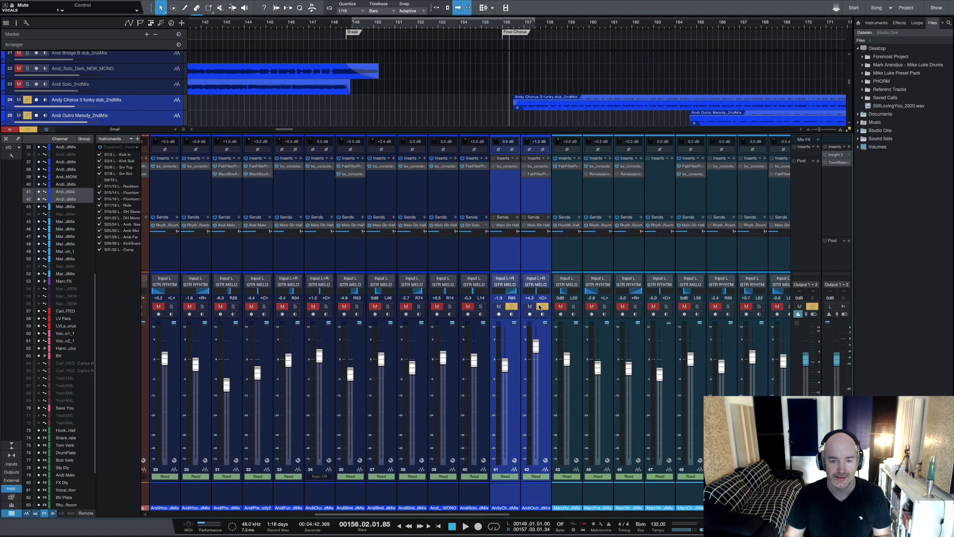
- Play the two soloed guitars from the Final Chorus, jump to the outro melody's entry near bar 164 and stop
key("space")
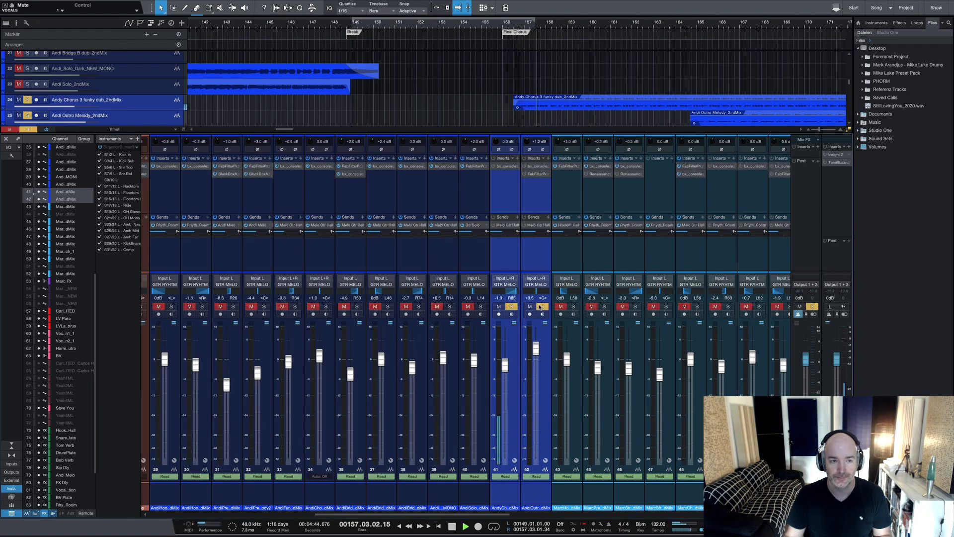
left_click(694, 26)
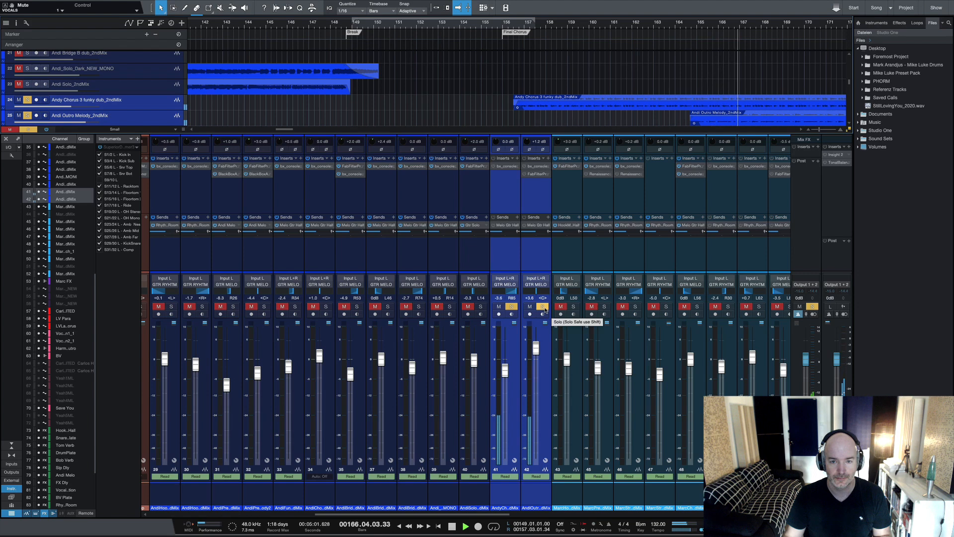
key("space")
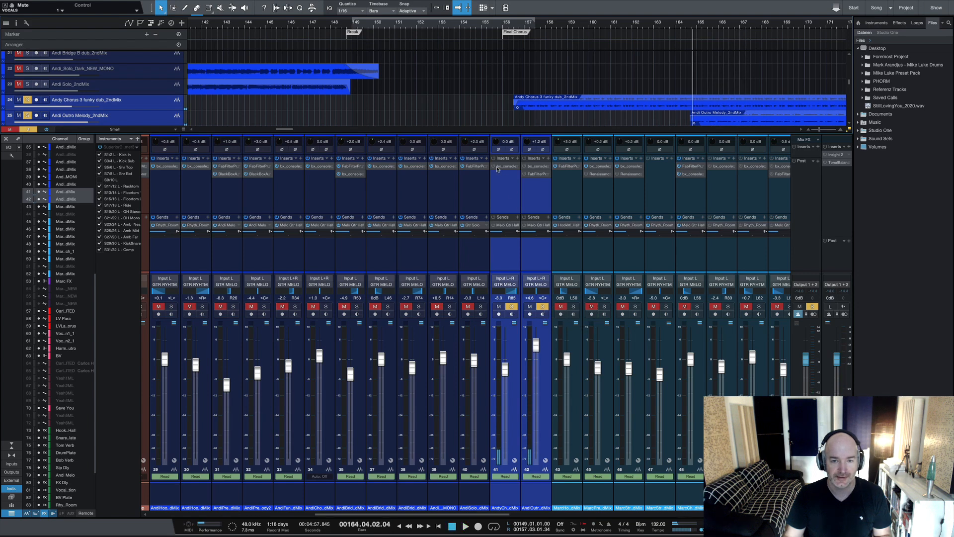
- Inspect the bx_console SSL 4000 E and FabFilter Pro-Q 3 inserts on Andi Outro Melody_2ndMix, closing each
left_click(531, 167)
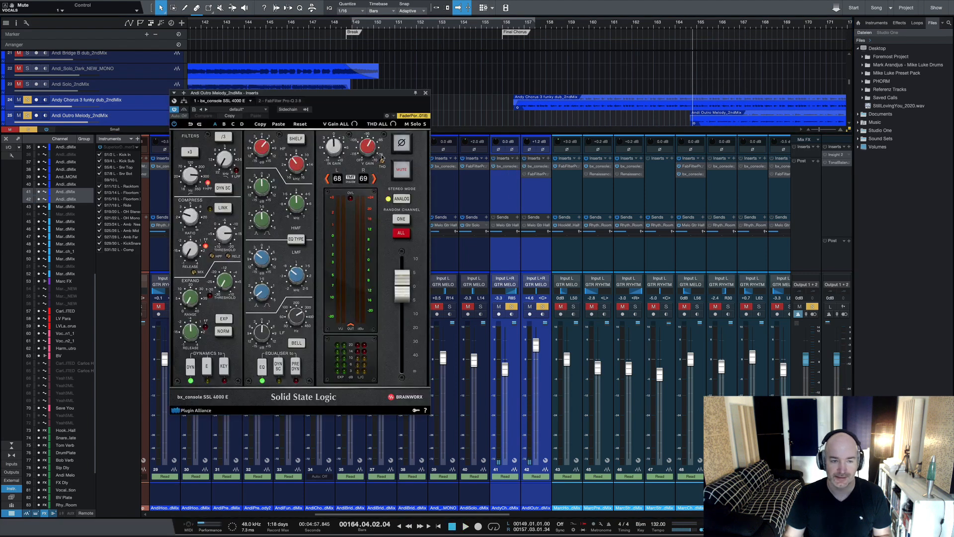
left_click(426, 95)
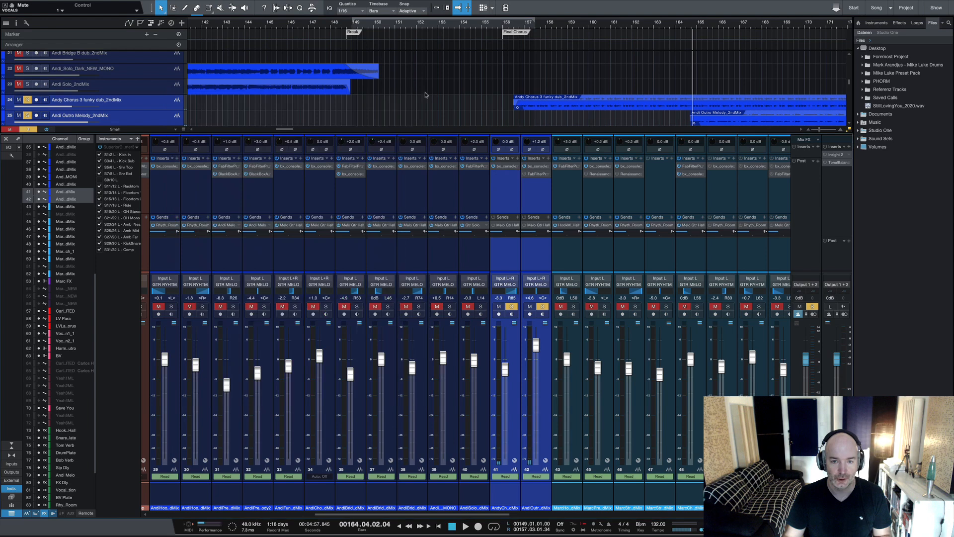
left_click(529, 175)
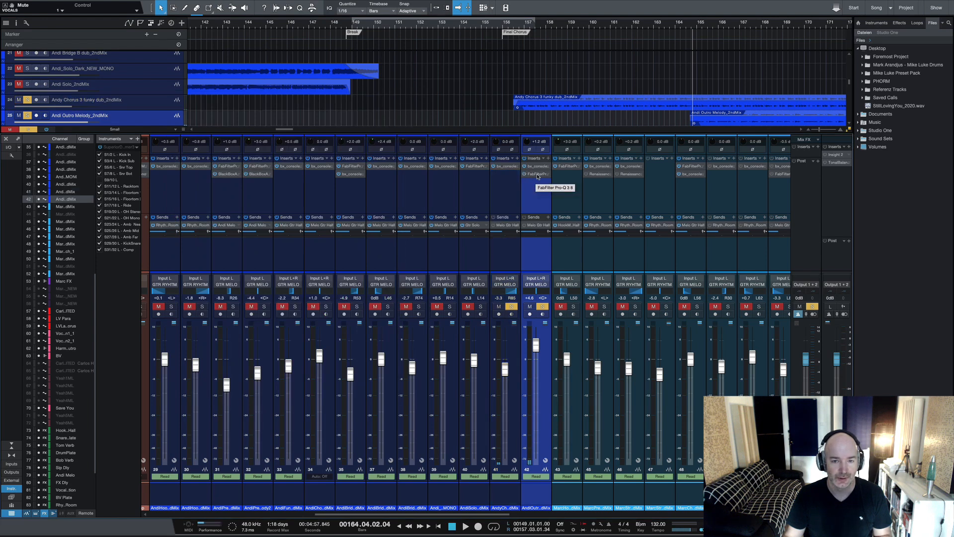
left_click(537, 176)
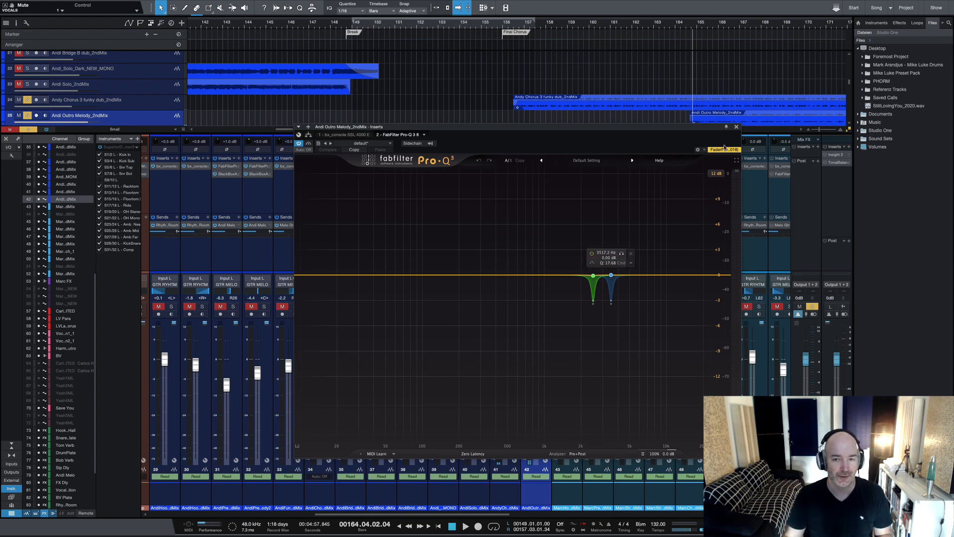
left_click(737, 128)
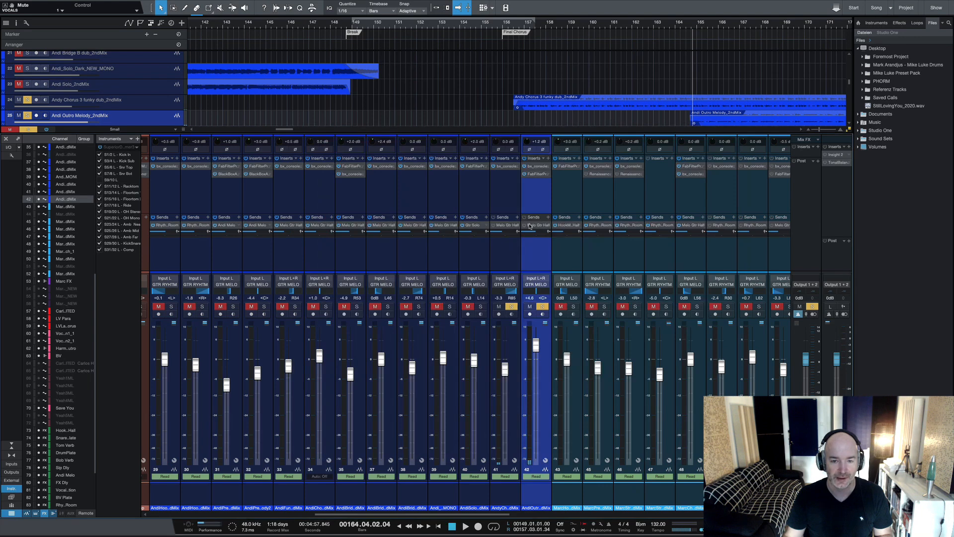
- Activate the Melo Gtr Hall send on Andy Chorus 3 funky dub_2ndMix, play from the start of its Final Chorus clip and stop
left_click(497, 228)
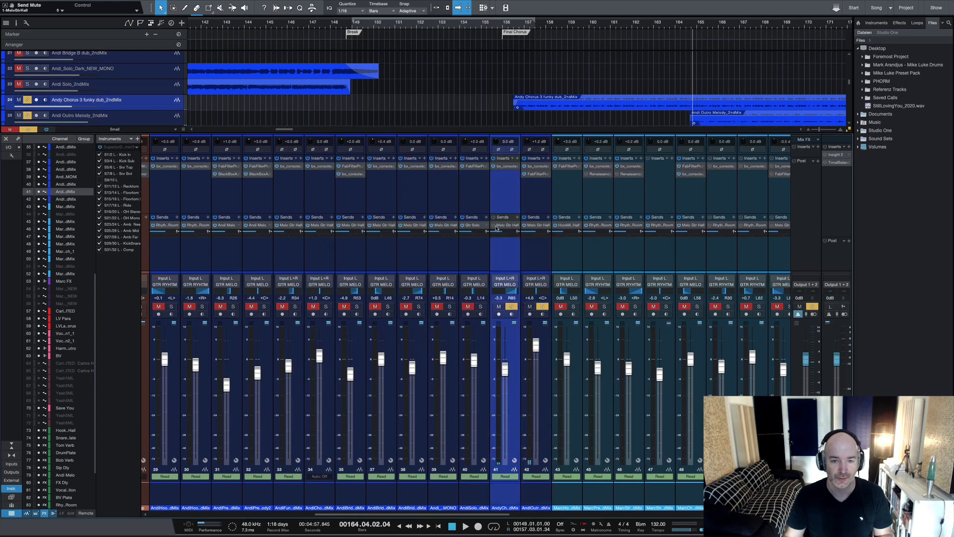
left_click(495, 228)
left_click(514, 26)
key("space")
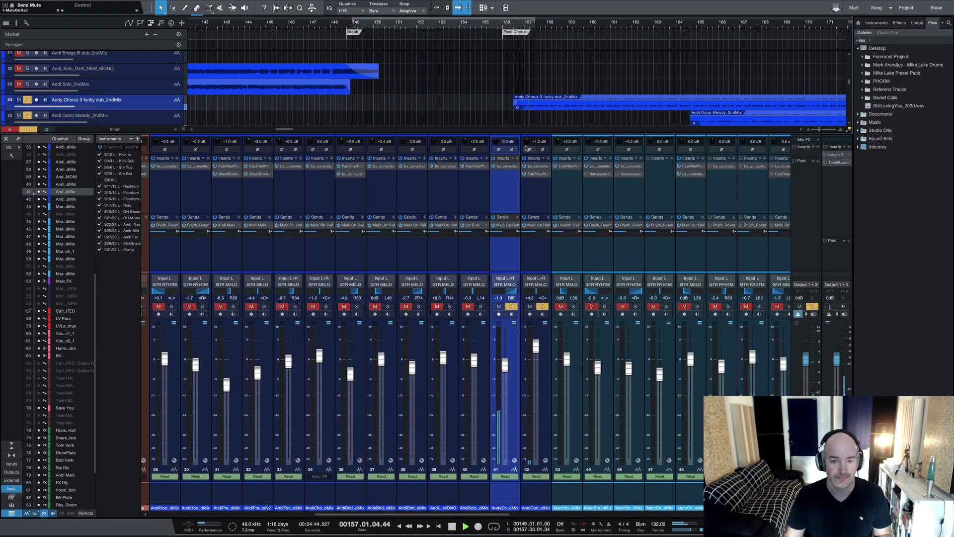
key("space")
- Clear the solos on both Andi guitars, select Marc Outro_2ndMix with its clip as the loop range, and solo it
left_click(543, 307)
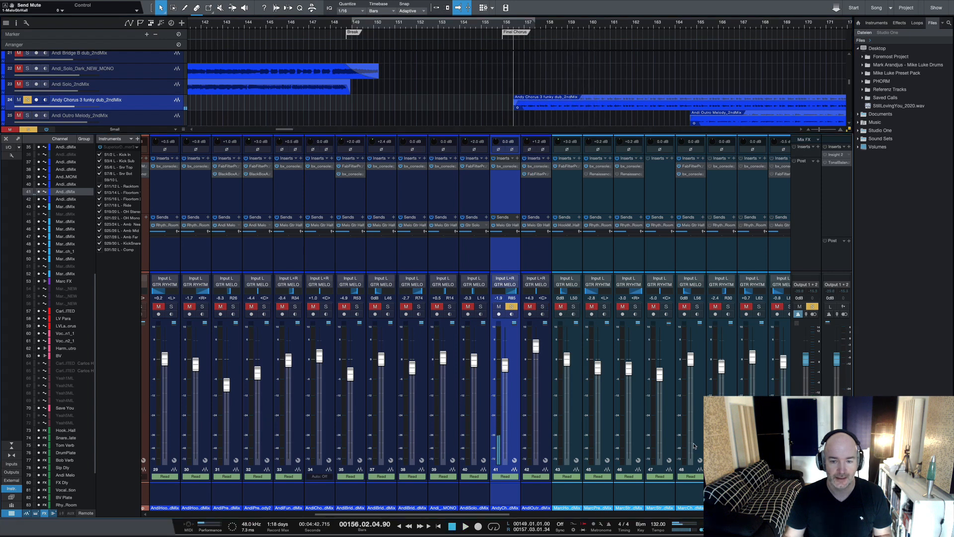
left_click(513, 307)
key("F3")
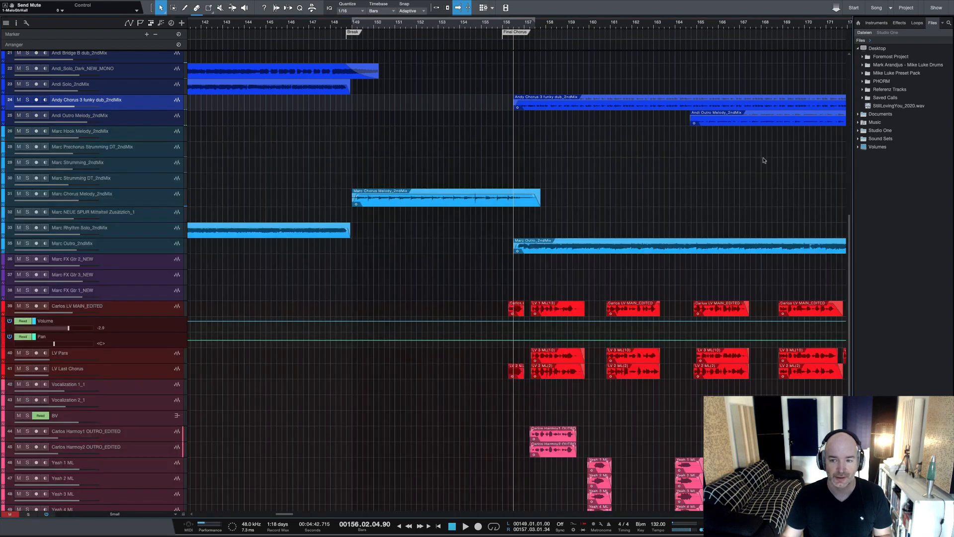
left_click(153, 251)
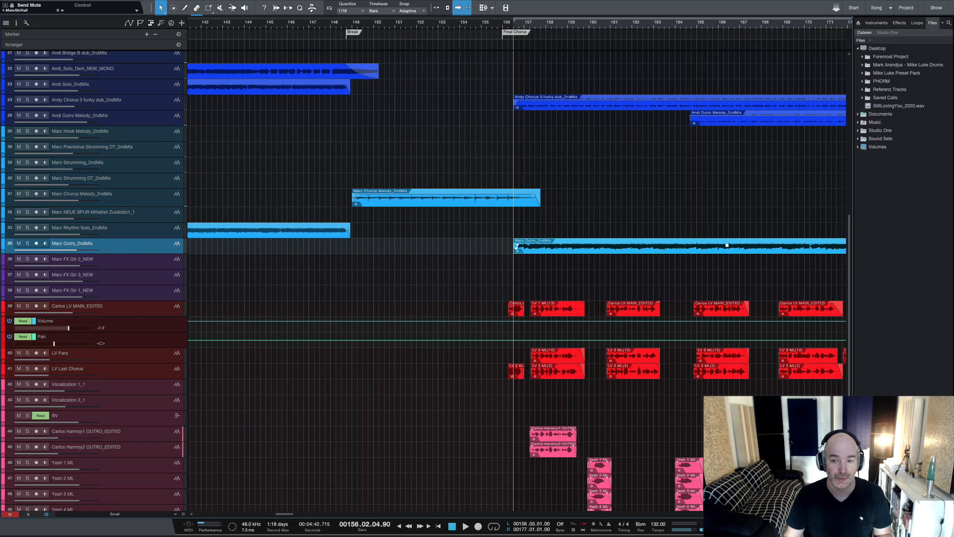
key("w")
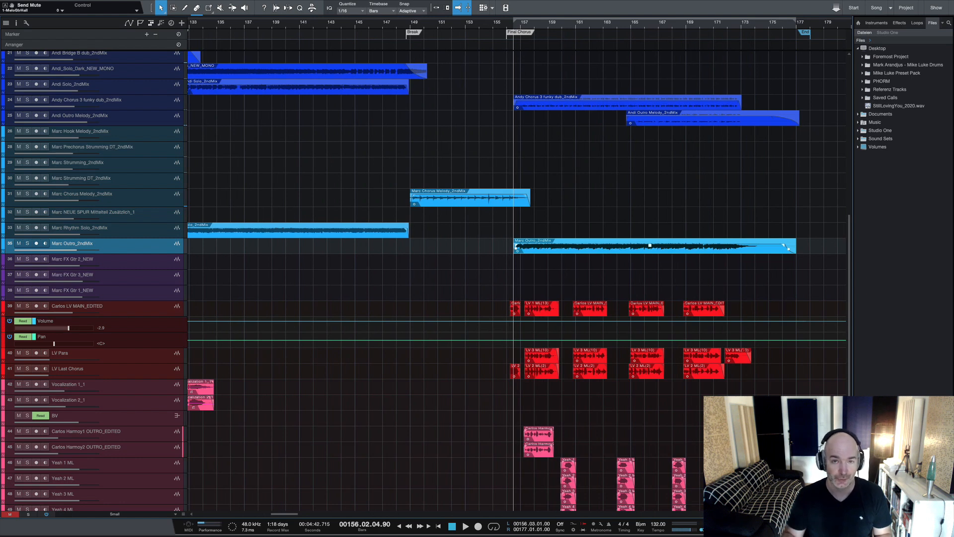
key("s")
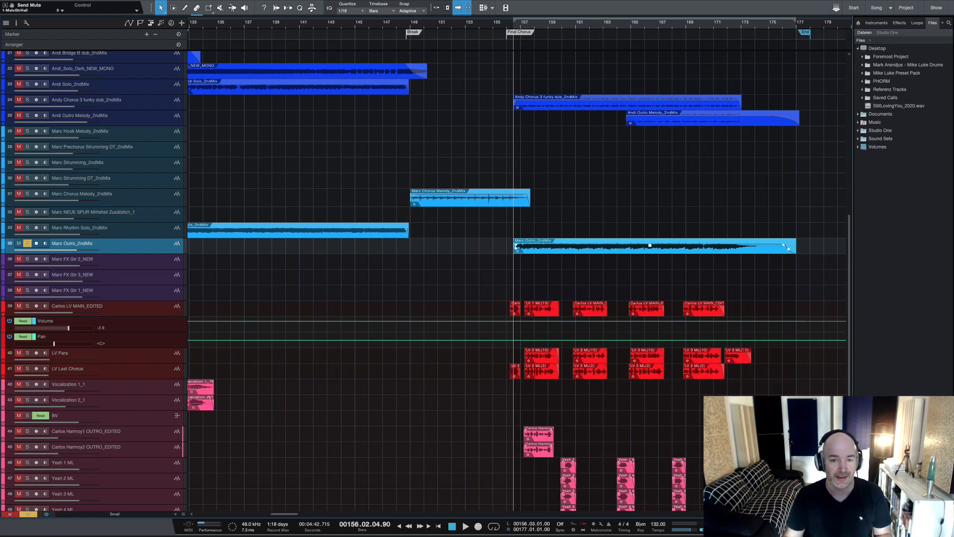
- Play the soloed Marc Outro_2ndMix in the Final Chorus, bring its mixer channel into view and stop
key("space")
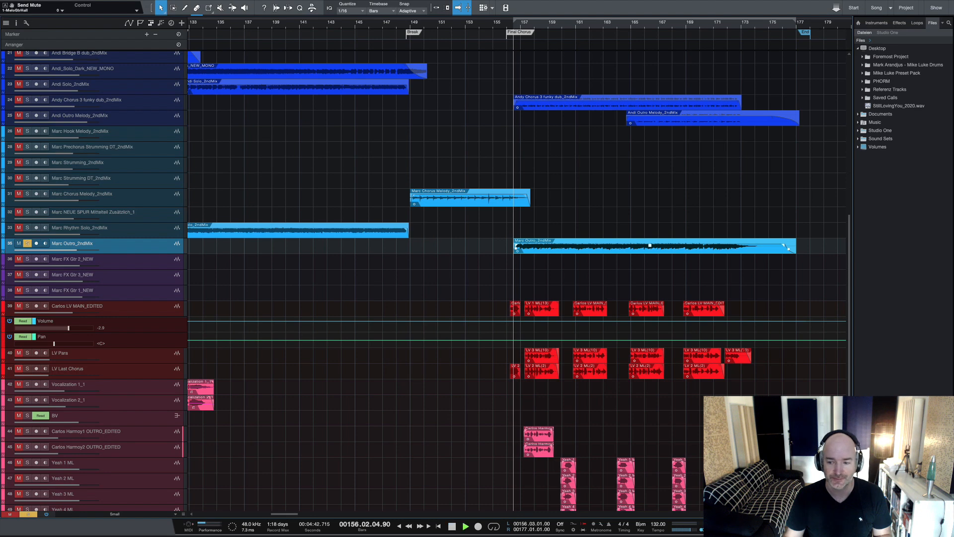
key("F3")
left_click_drag(663, 517, 558, 517)
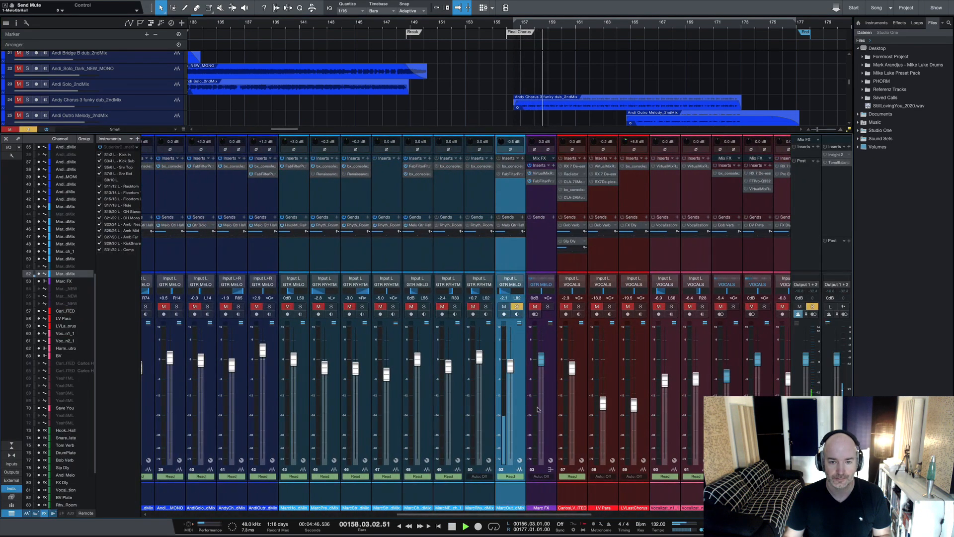
key("space")
- Inspect the bx_console SSL 4000 E and FabFilter Pro-Q 3 inserts on Marc Outro_2ndMix, closing each
left_click(509, 175)
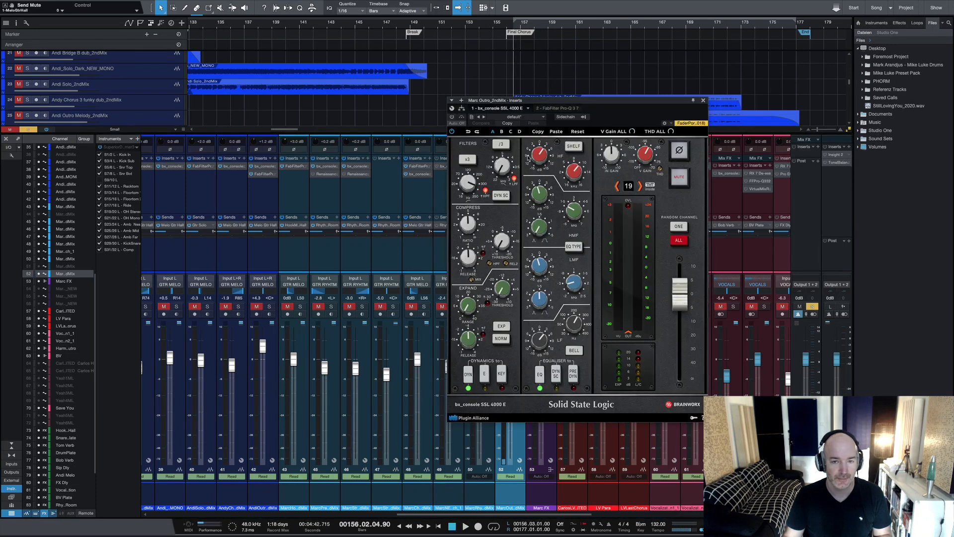
left_click(540, 191)
left_click(541, 191)
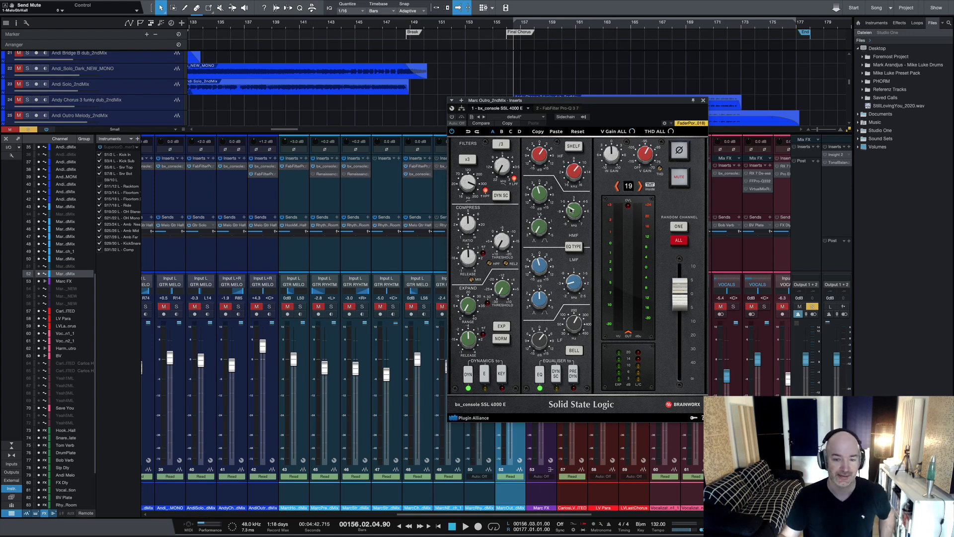
left_click(703, 100)
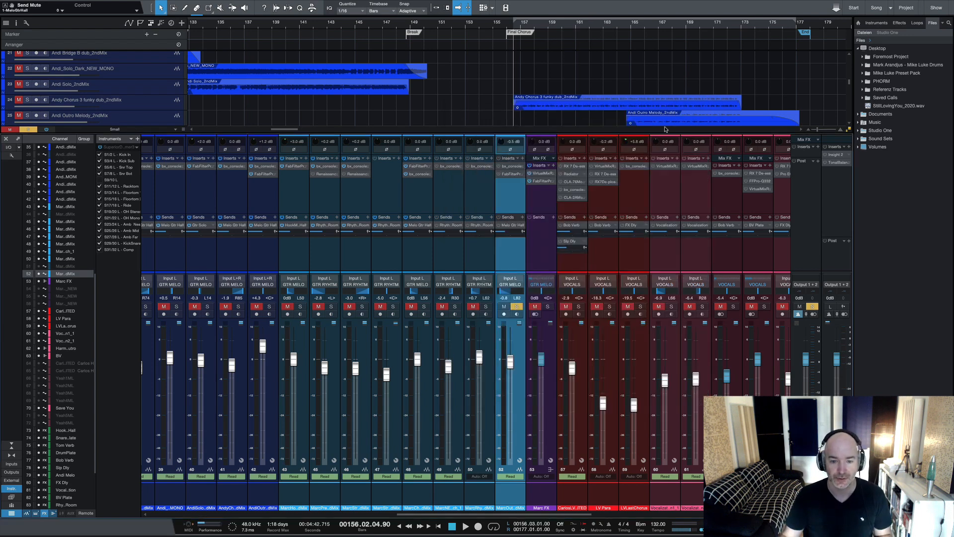
left_click(509, 175)
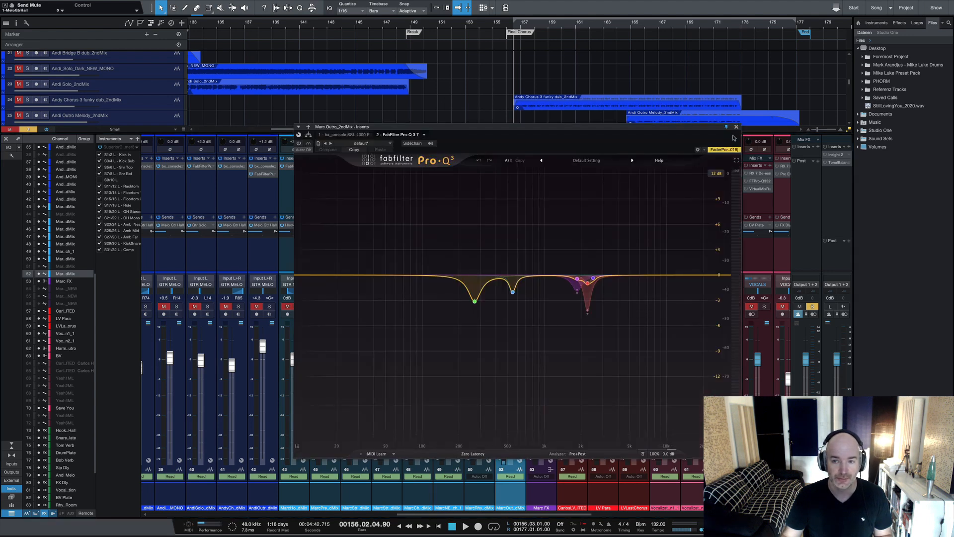
left_click(736, 127)
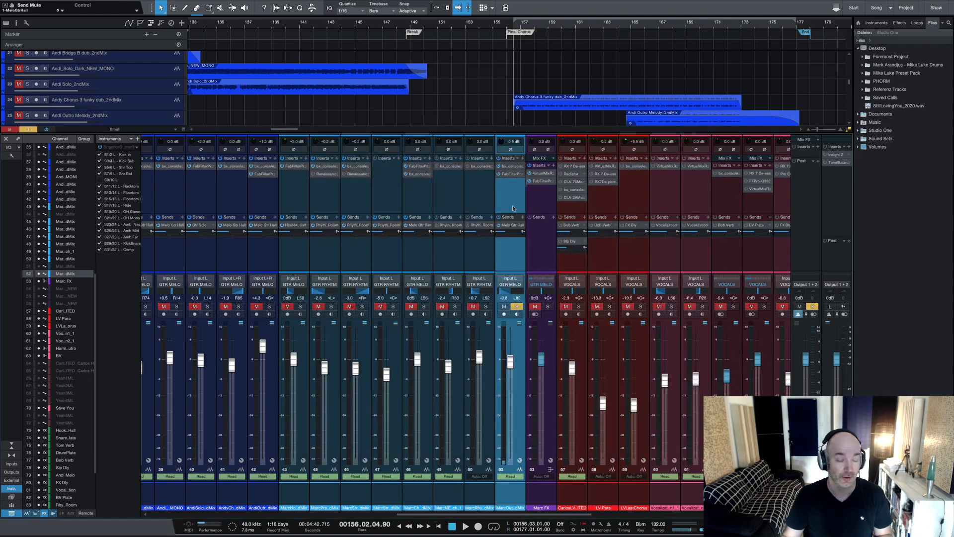
- Audition the soloed outro melody guitar from the playback position at the Final Chorus and turn off its solo
key("space")
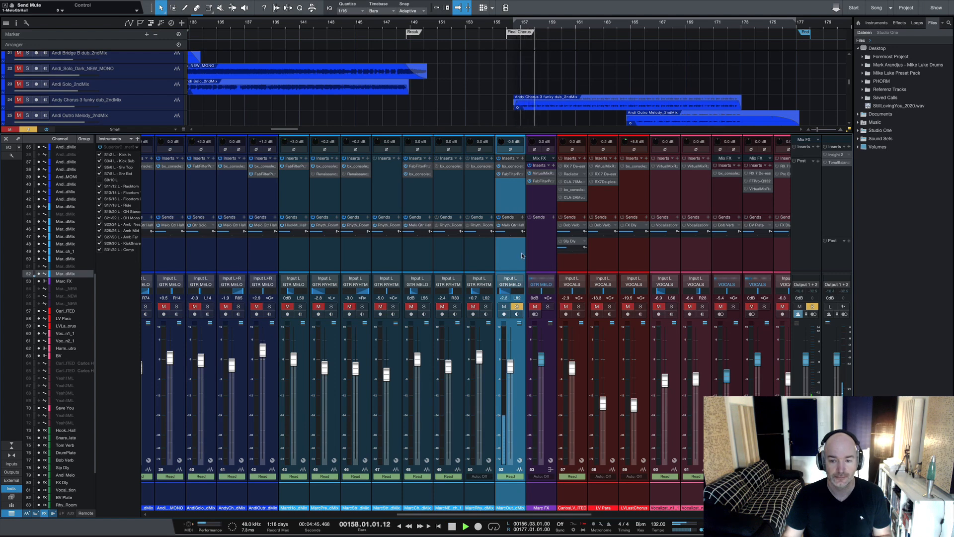
key("space")
left_click(518, 307)
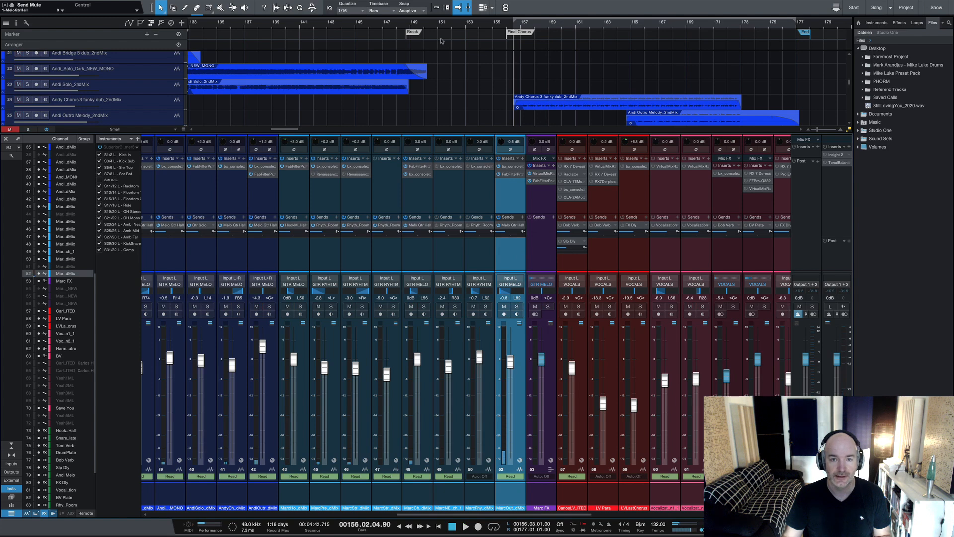
- Play the full mix from the Break marker and look over the rhythm guitar channels and neighbouring vocal channels in the console
left_click(409, 26)
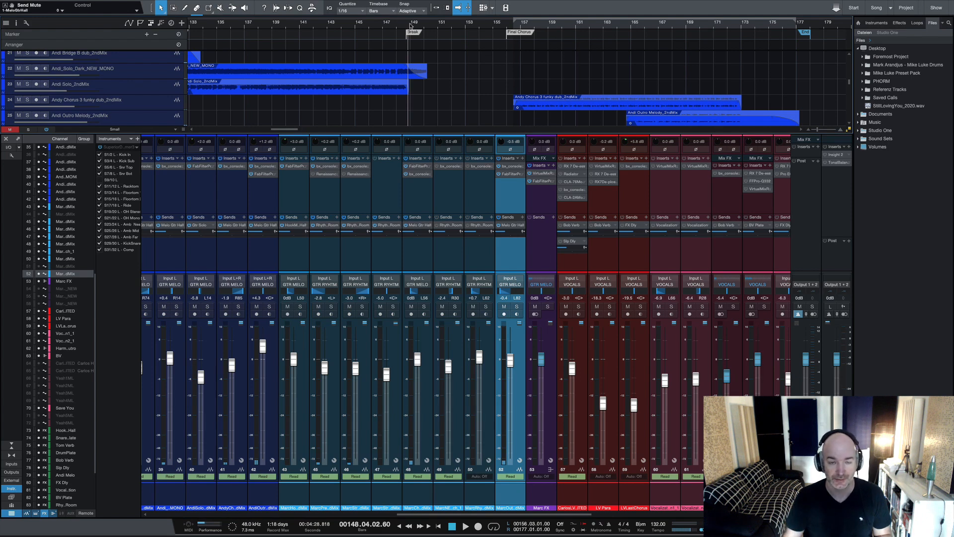
key("space")
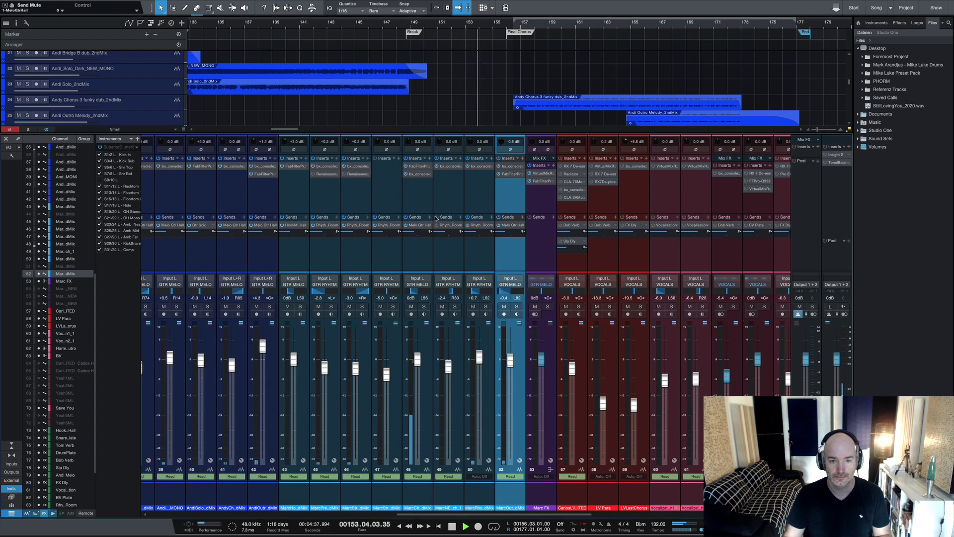
left_click(461, 337)
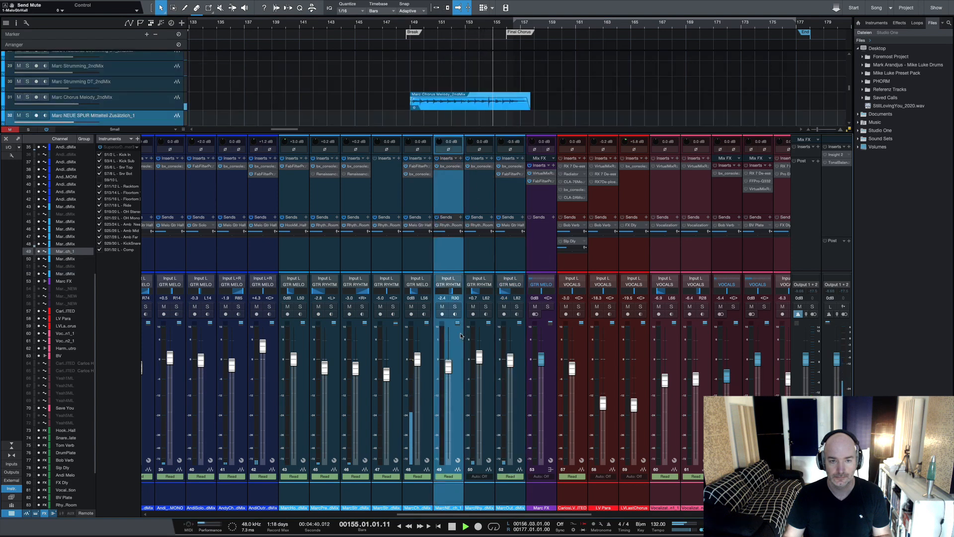
left_click(485, 338)
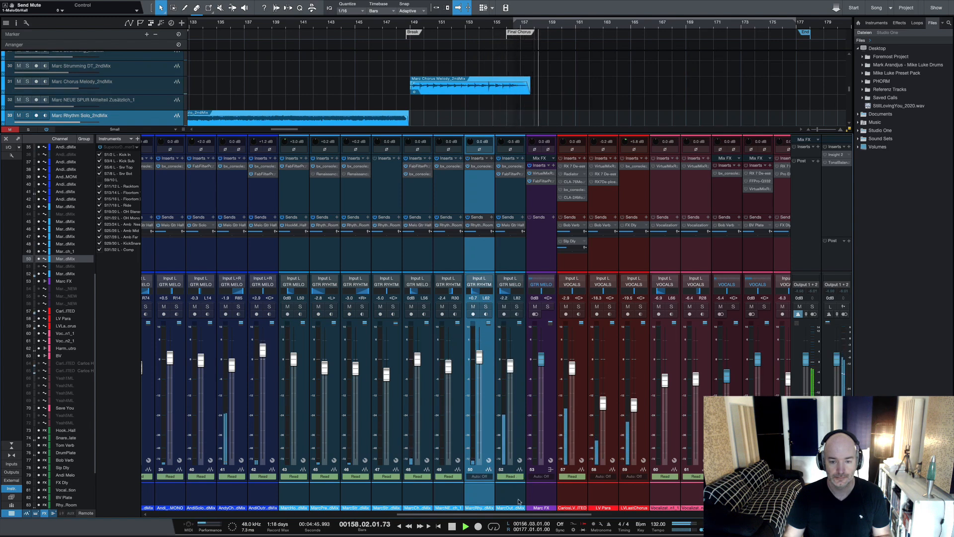
left_click_drag(515, 515, 520, 516)
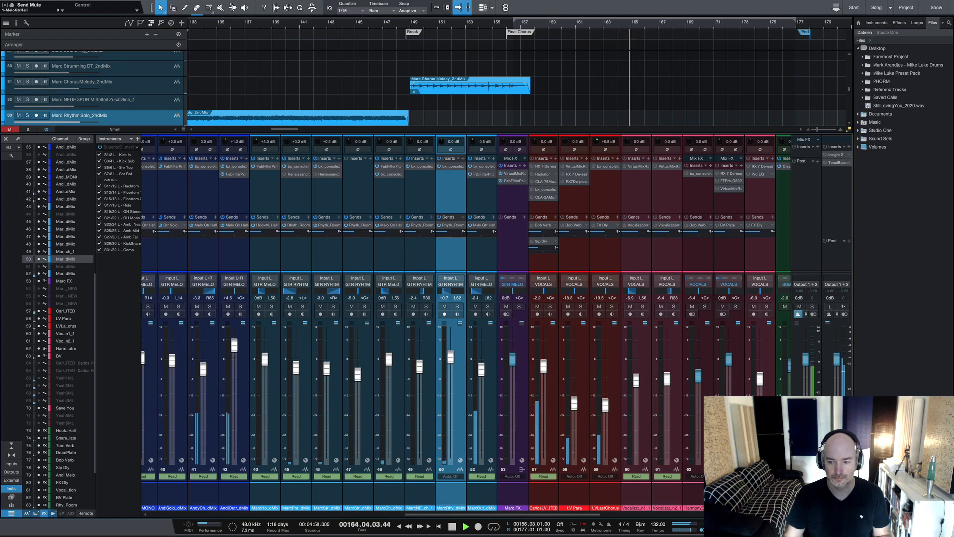
- Inspect the guitar and vocal events in the full-height arrangement during playback up to the song's end, and stop playback
key("F3")
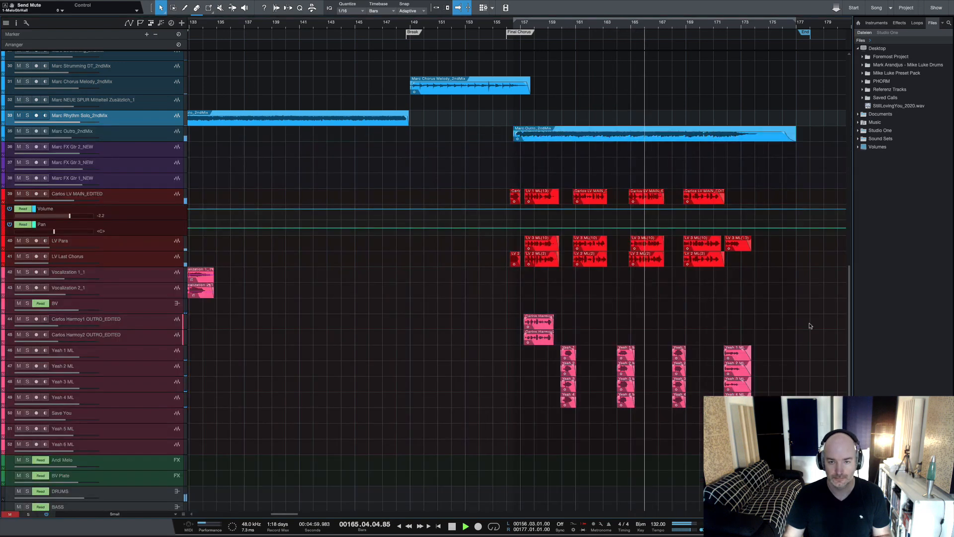
key("w")
key("w")
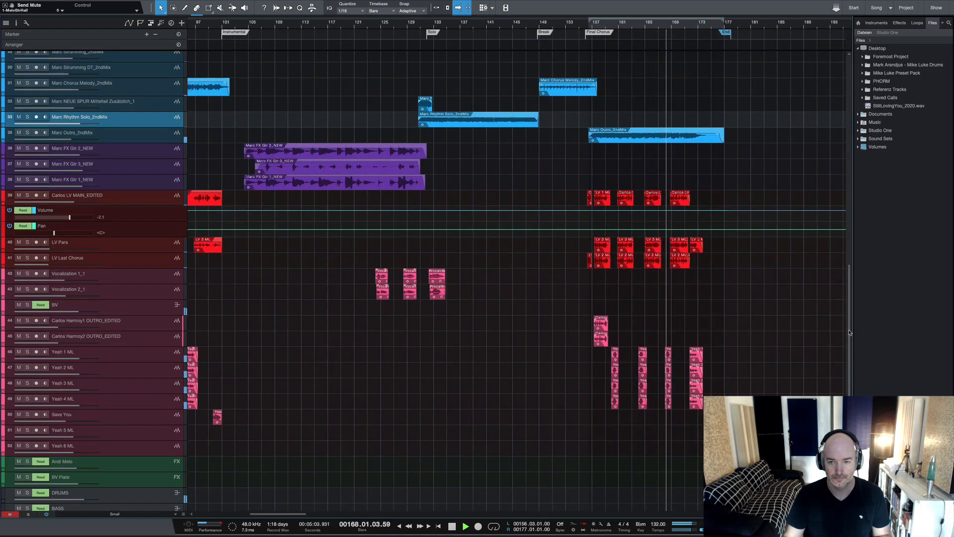
left_click_drag(849, 350, 845, 314)
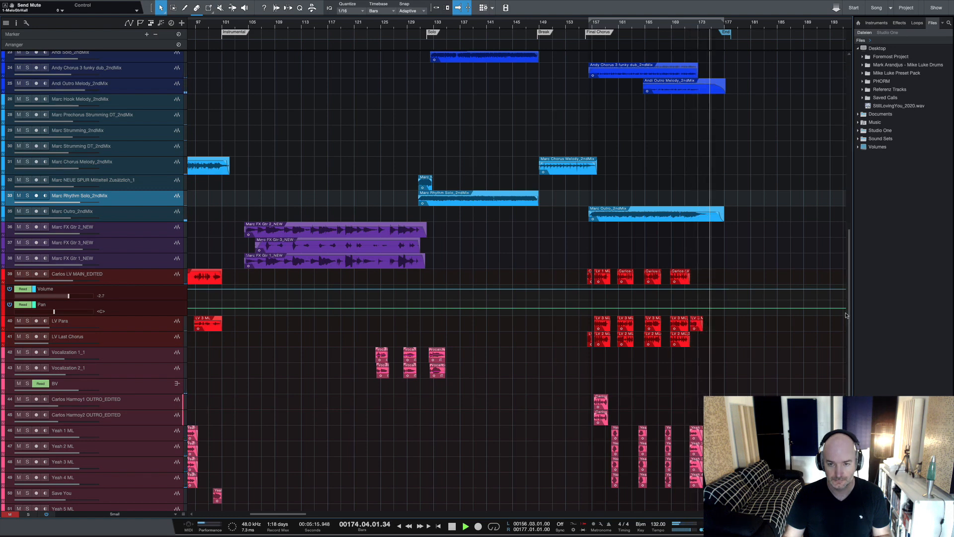
key("space")
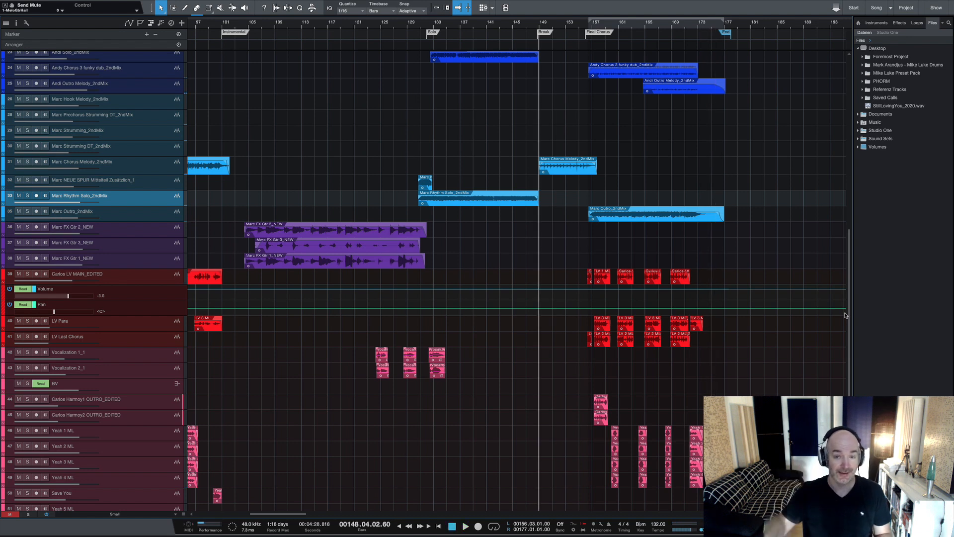
- Bring the vocal channels into view in the console and show the related channels of the BV bus
key("F3")
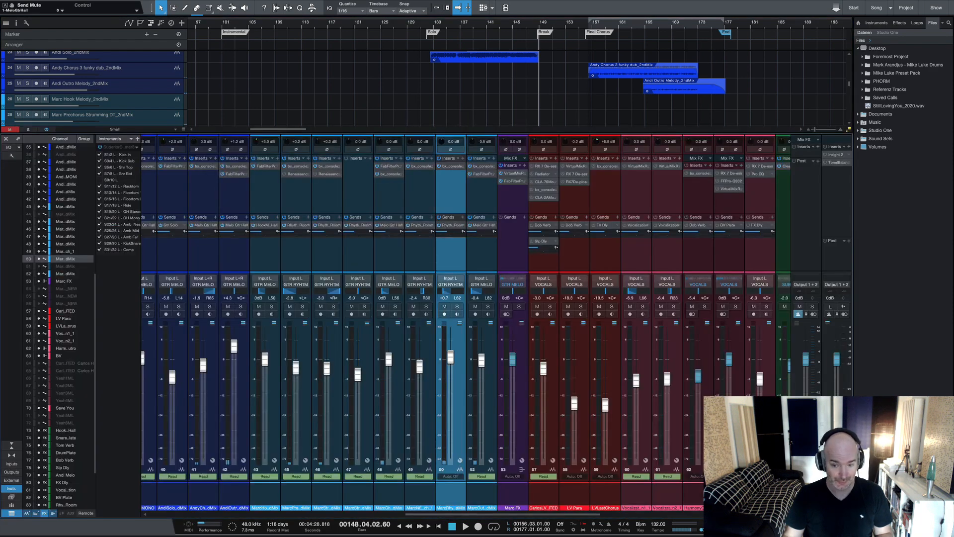
scroll(466, 323, "right", 12)
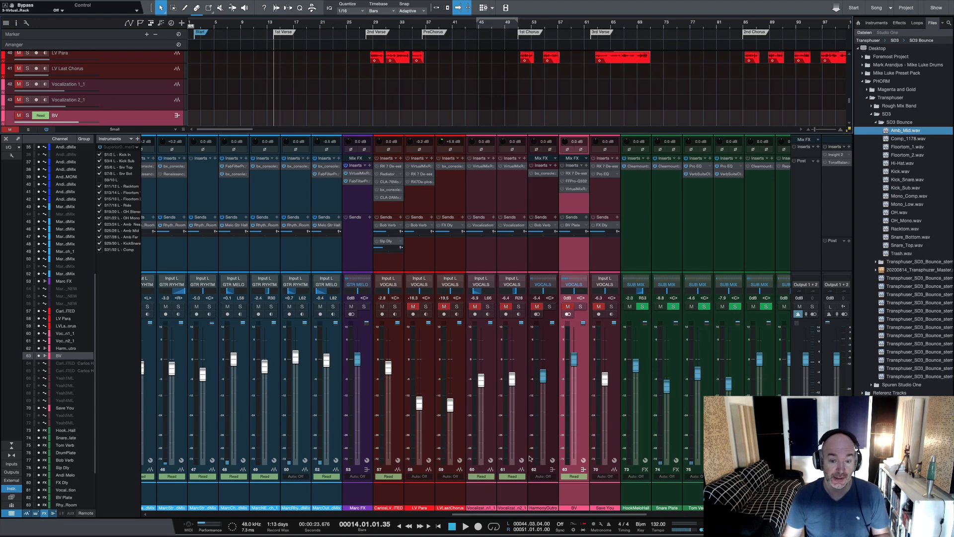
right_click(577, 494)
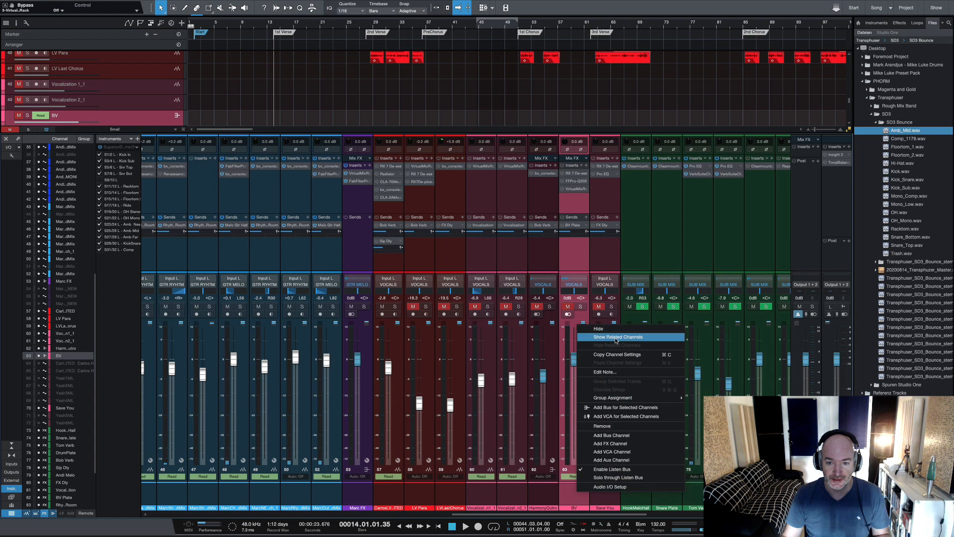
left_click(616, 338)
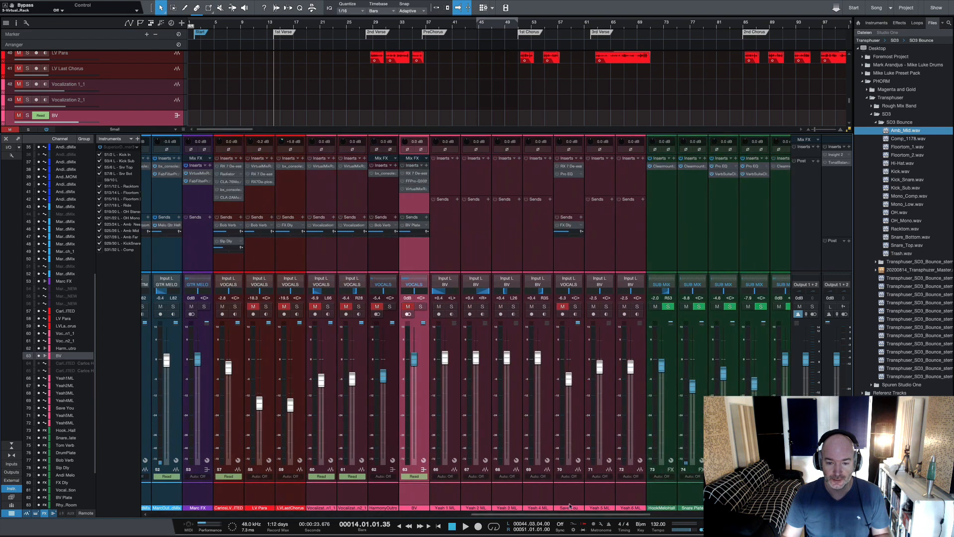
- Move the Save You channel behind Yeah 6 ML so the six Yeah channels sit next to each other
left_click(434, 496)
left_click(622, 497, "shift")
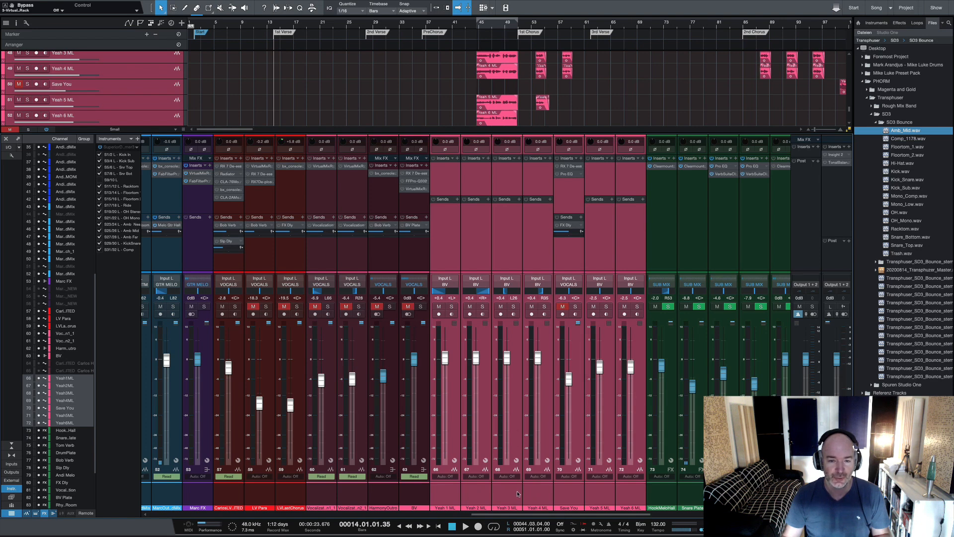
left_click_drag(562, 496, 633, 496)
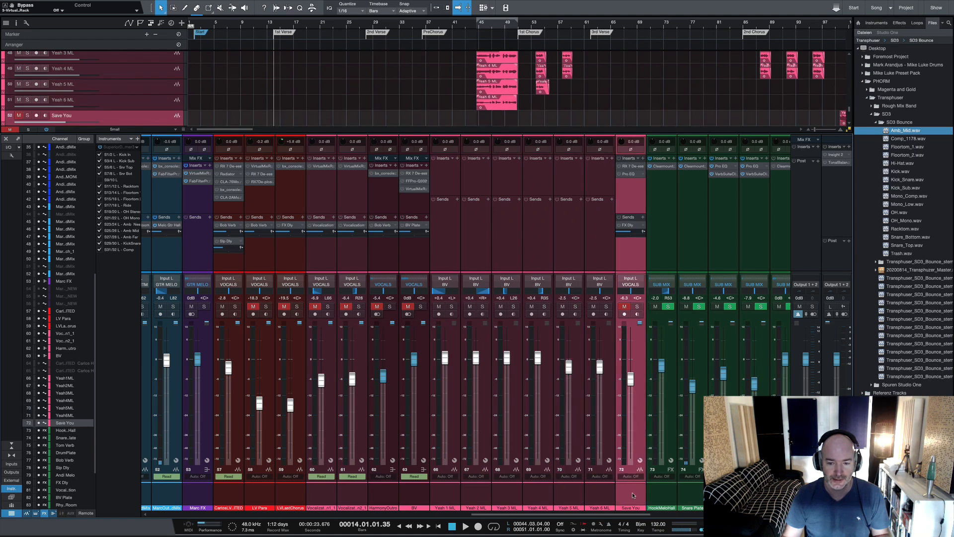
- Solo the Yeah 1 ML to Yeah 6 ML channels together and place the playback position at their first events before the 1st Chorus
left_click(591, 495)
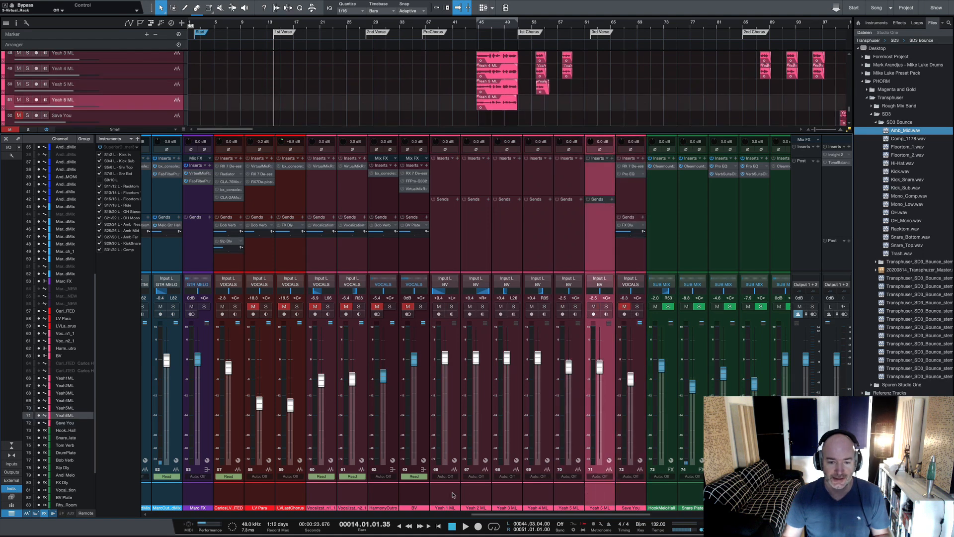
left_click(452, 494, "shift")
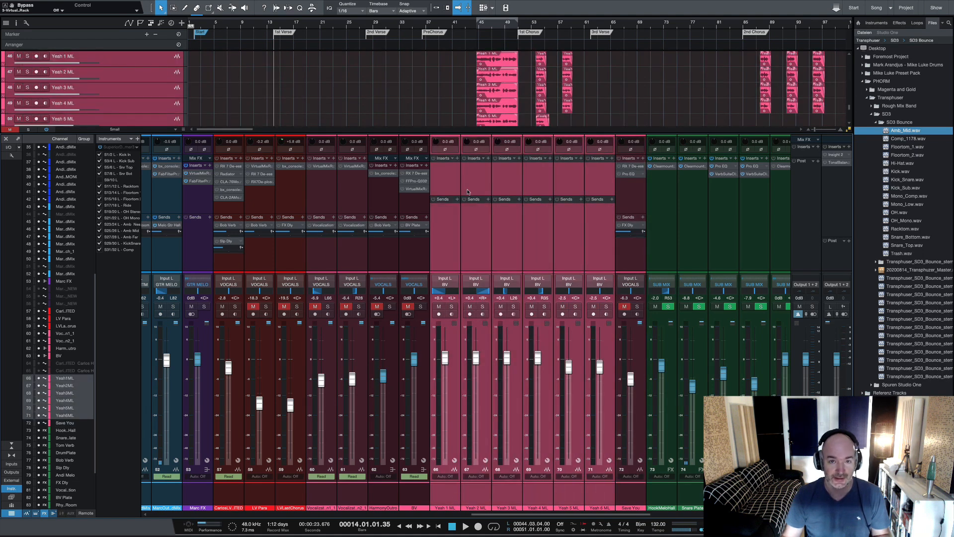
left_click(476, 29)
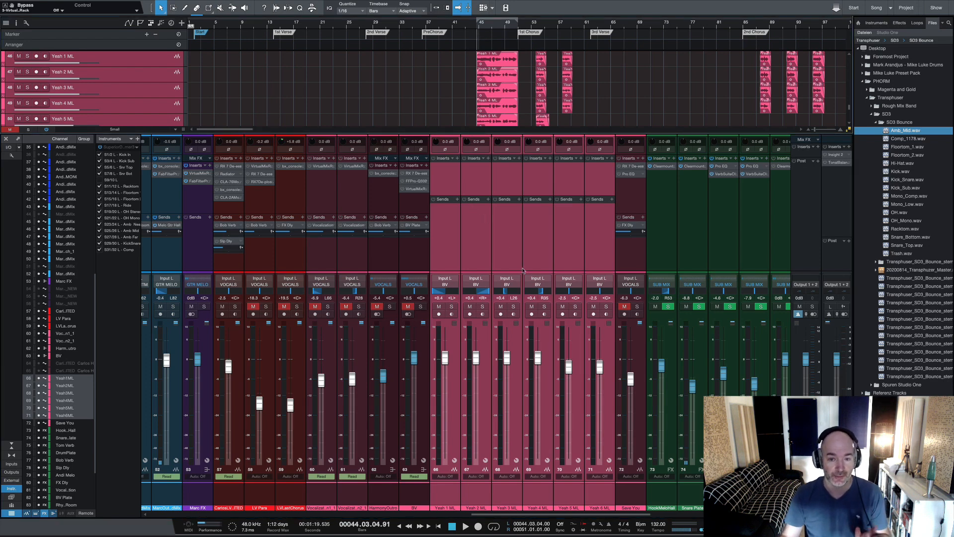
left_click(545, 306)
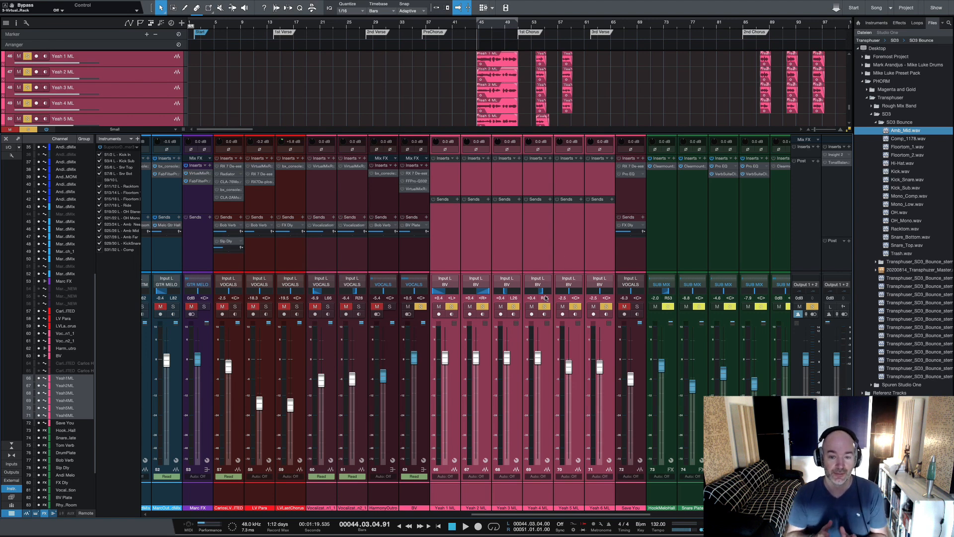
- Review the panning of the Yeah channel pairs 5–6, 3–4 and 1–2, finishing with all six channels selected
left_click(569, 347)
left_click(600, 341, "shift")
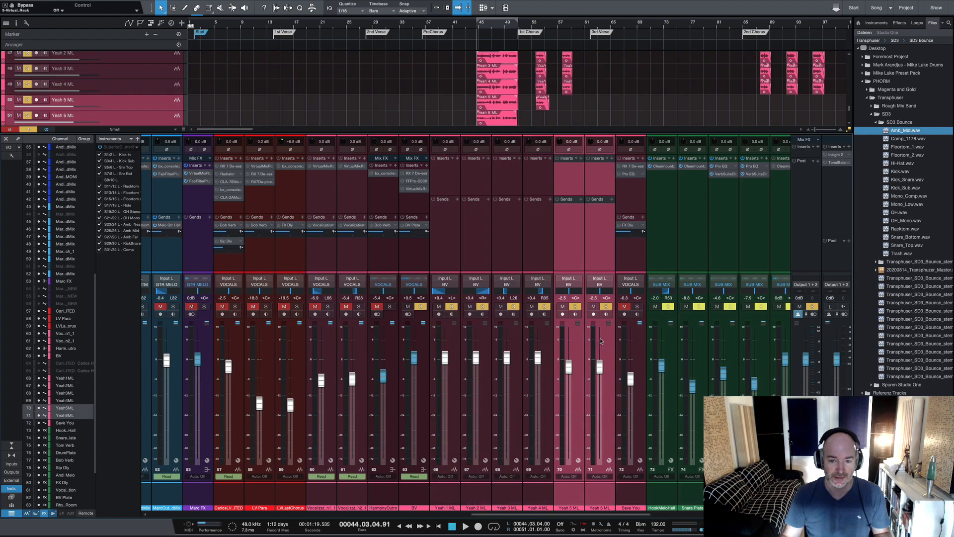
left_click(511, 340)
left_click(536, 333, "shift")
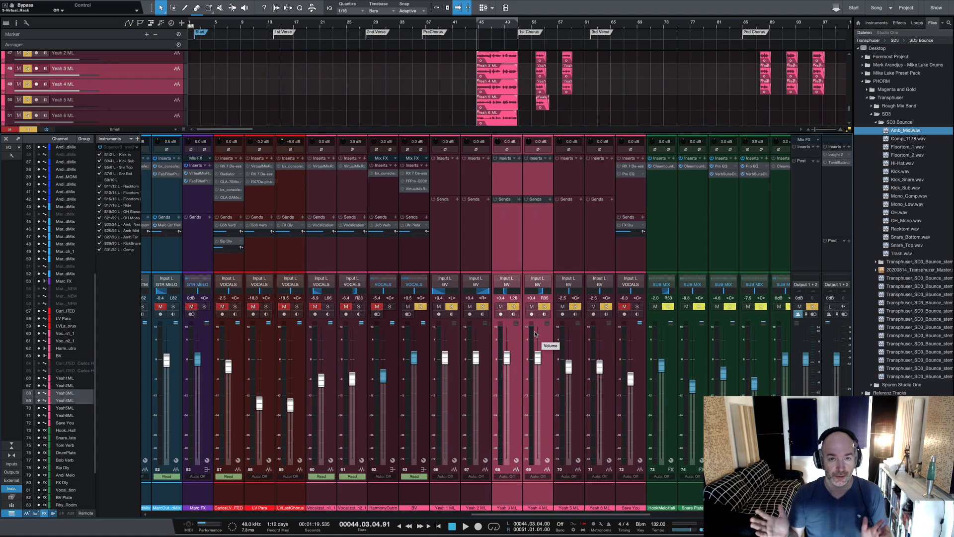
left_click(450, 340)
left_click(489, 337, "shift")
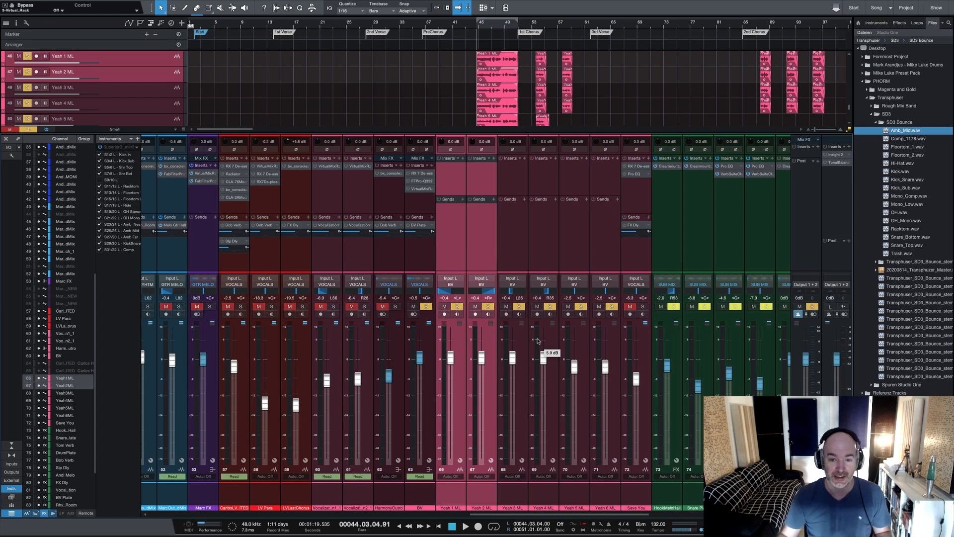
left_click(610, 338, "shift")
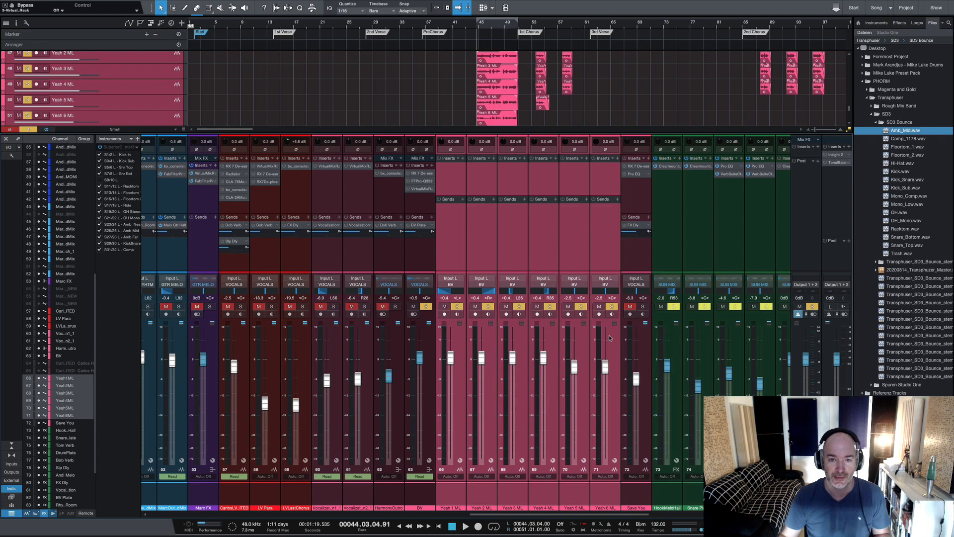
- Listen to the soloed Yeah vocals before the 1st Chorus and again from bar 53
key("space")
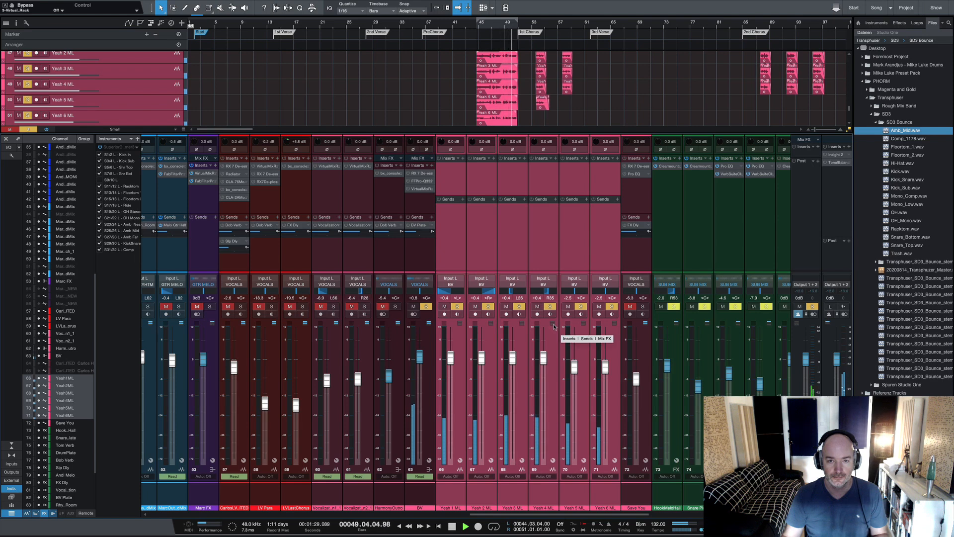
key("space")
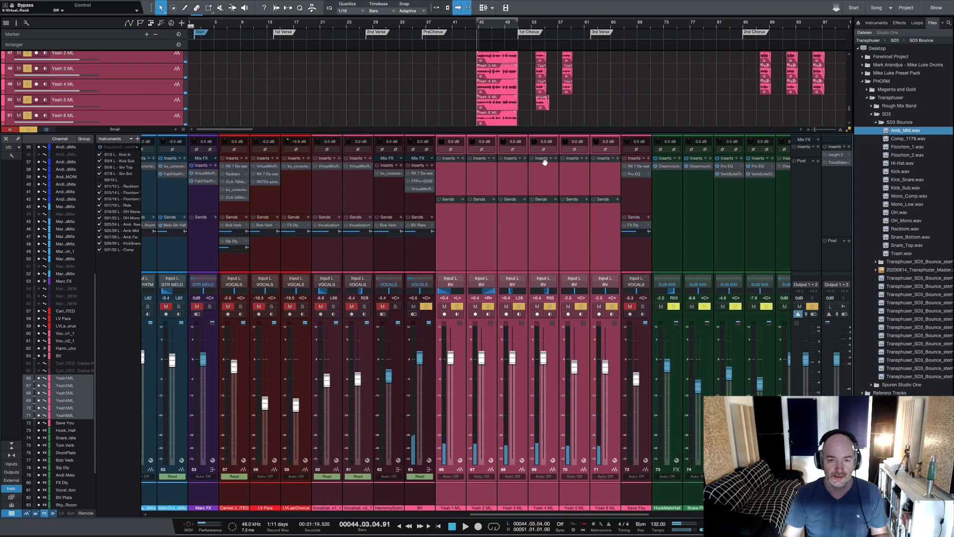
left_click(537, 28)
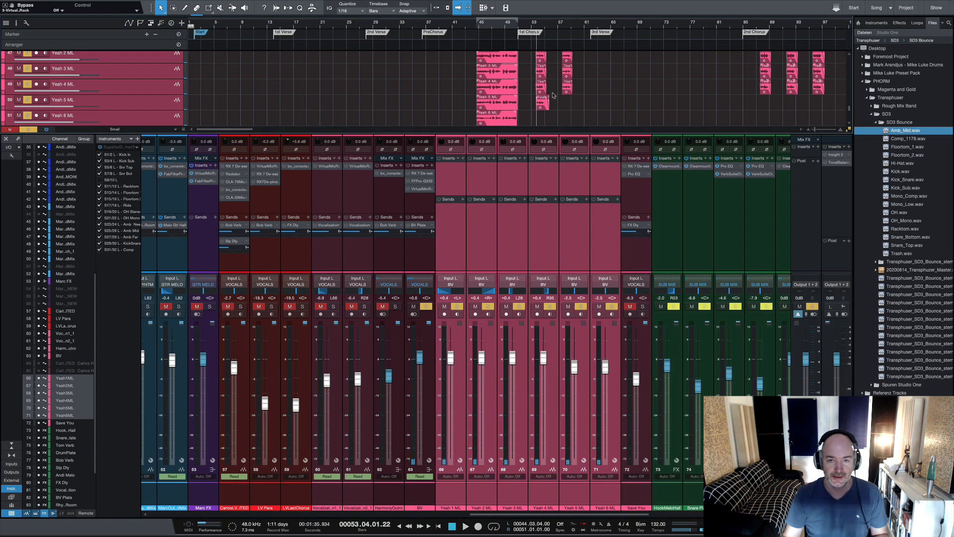
key("space")
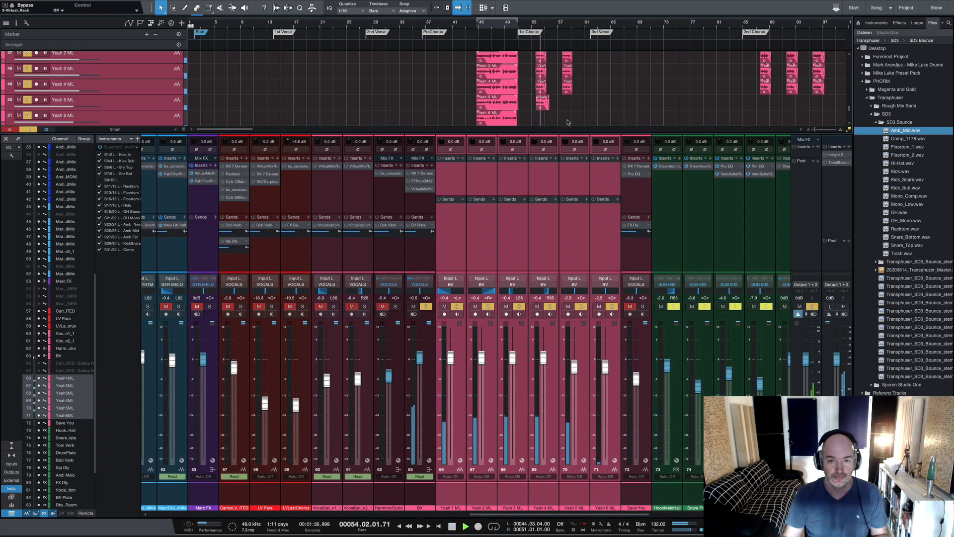
key("space")
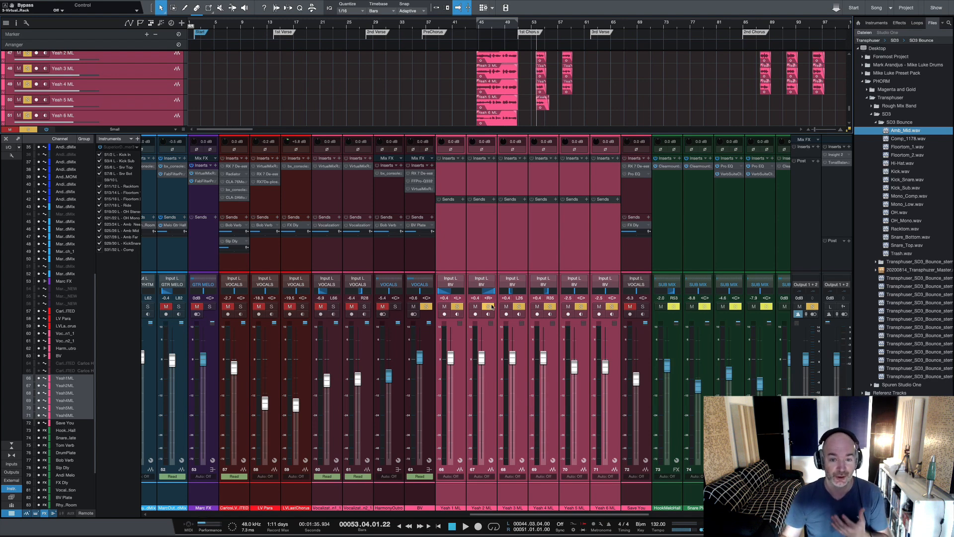
- Turn off solo on the six Yeah channels and hide the related channels of the BV bus
left_click(491, 306)
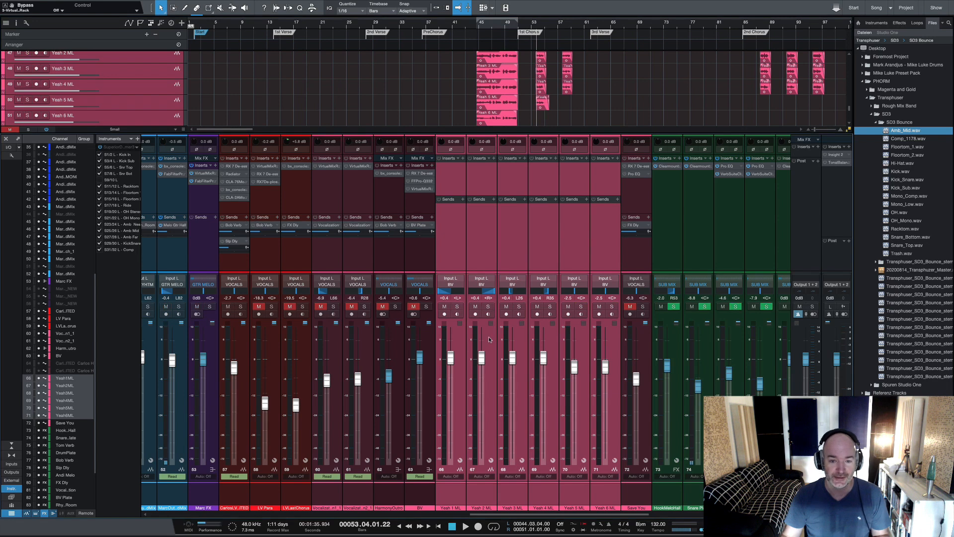
right_click(434, 336)
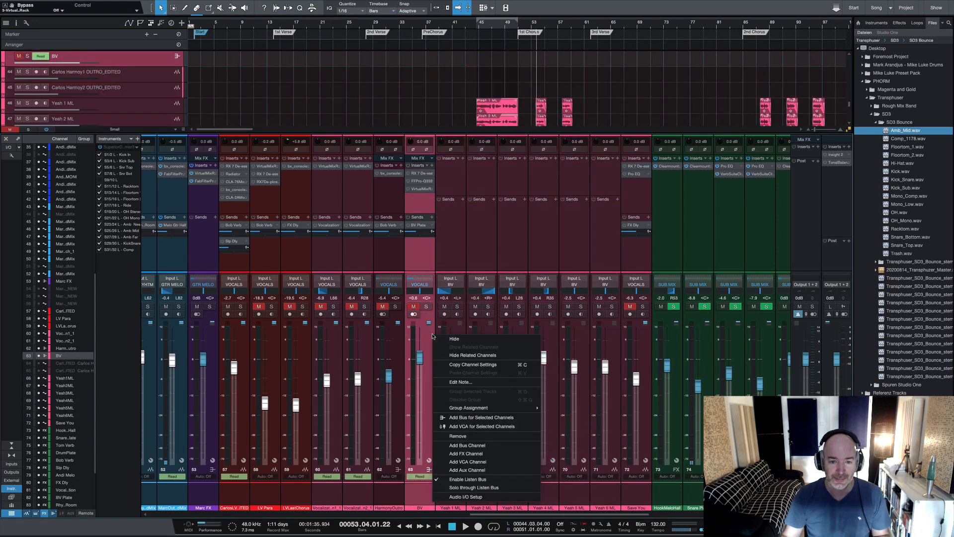
left_click(449, 355)
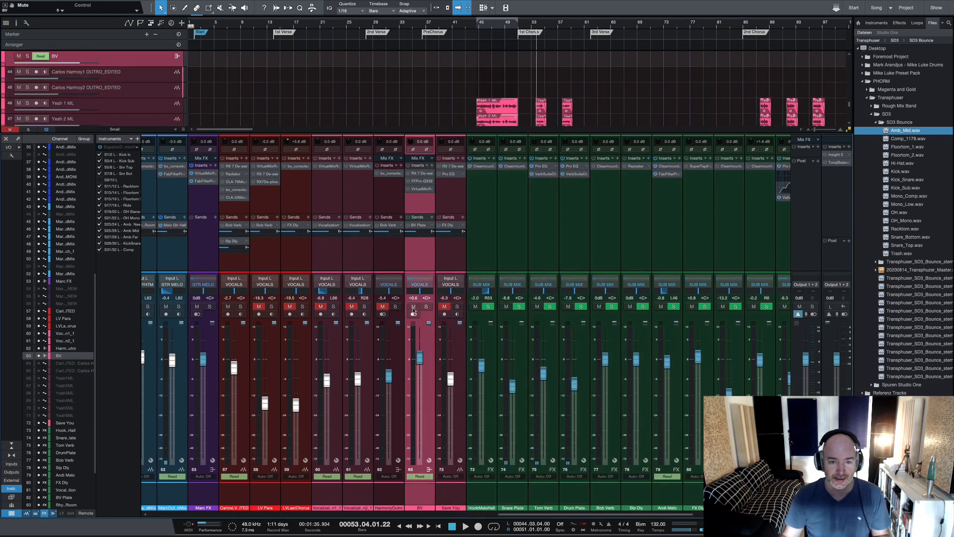
- Solo the BV bus and review its RX 7 De-ess insert while listening from bar 53
left_click(426, 308)
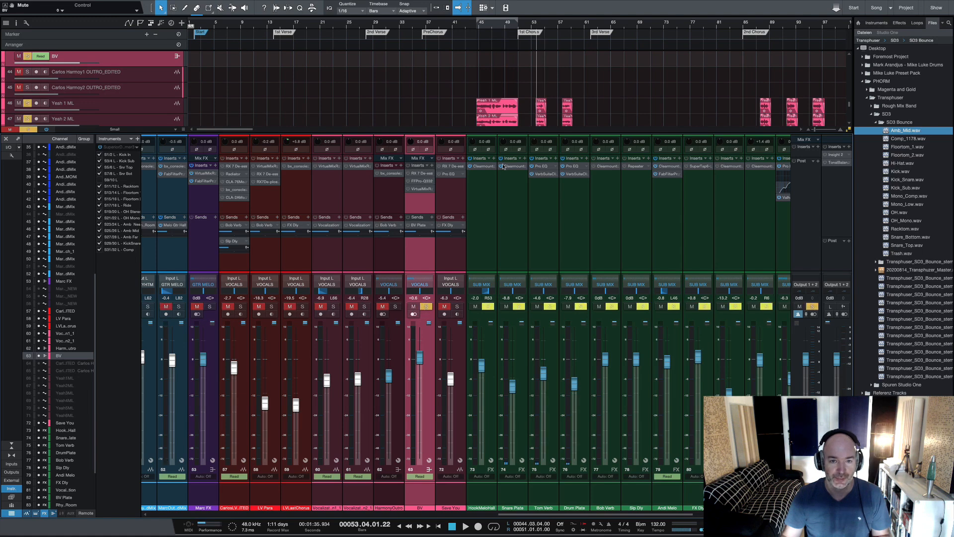
left_click(477, 26)
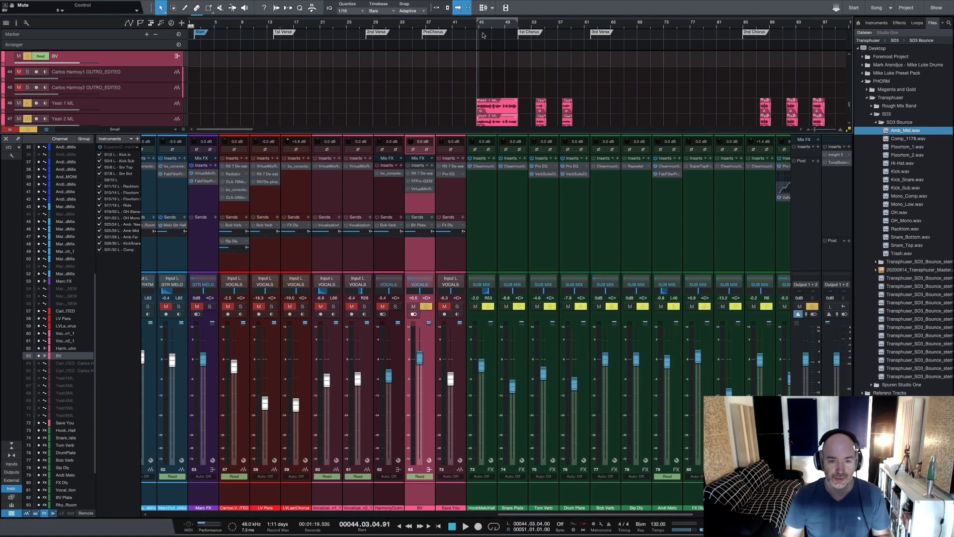
left_click(416, 174)
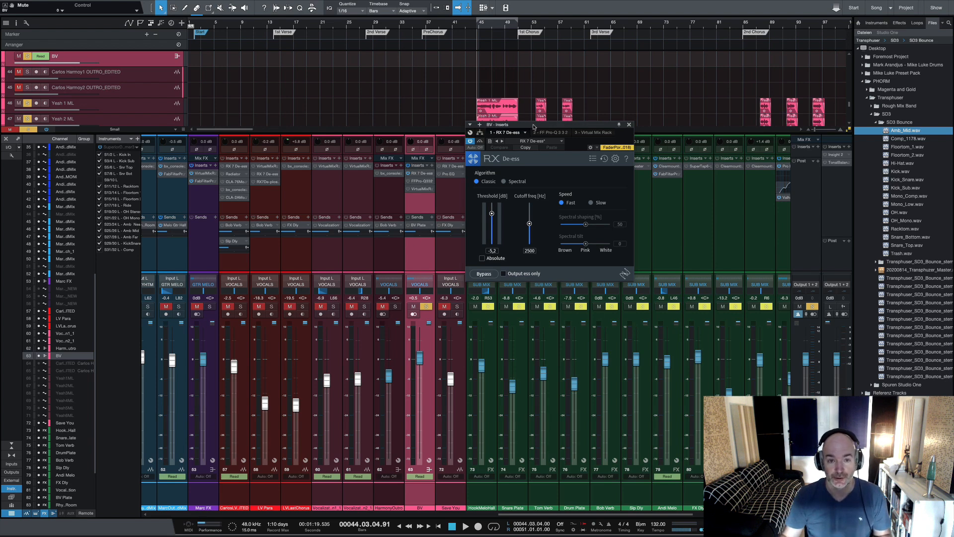
left_click(534, 26)
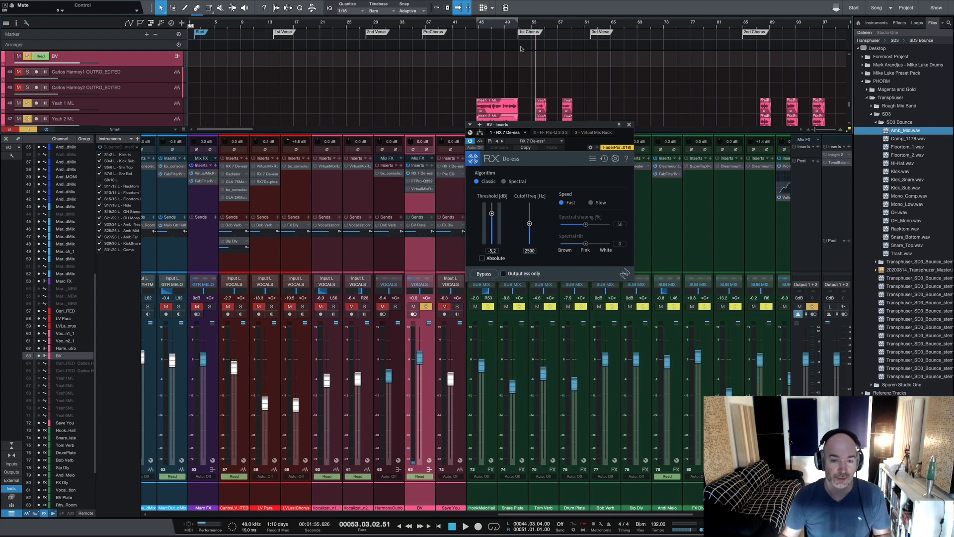
key("space")
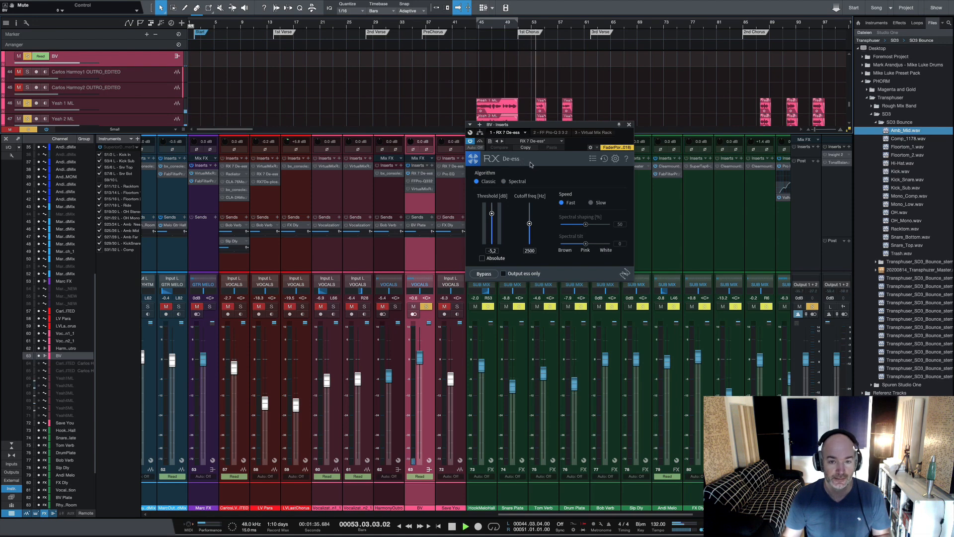
key("space")
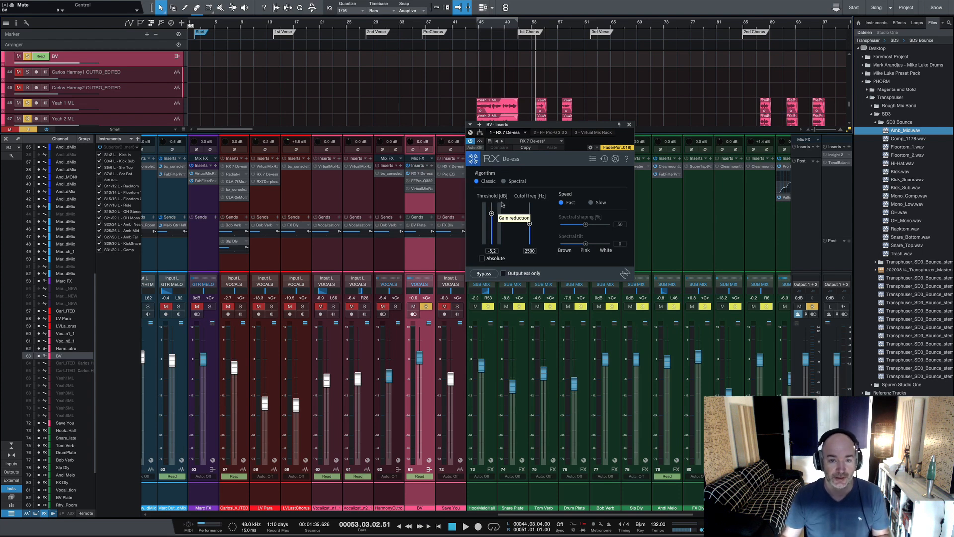
left_click(628, 124)
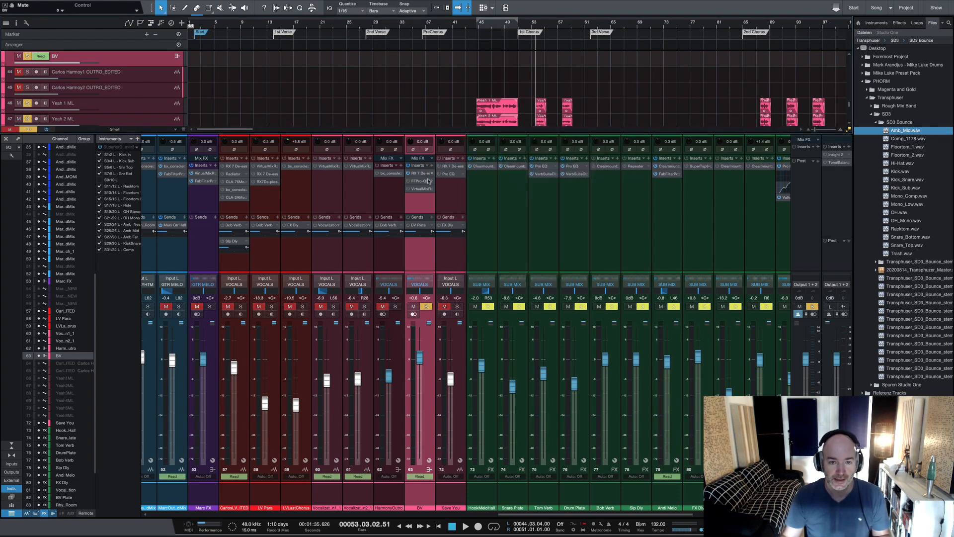
- Examine the FabFilter Pro-Q 3 curve on the BV bus while playing the backing vocals from bar 53
left_click(416, 182)
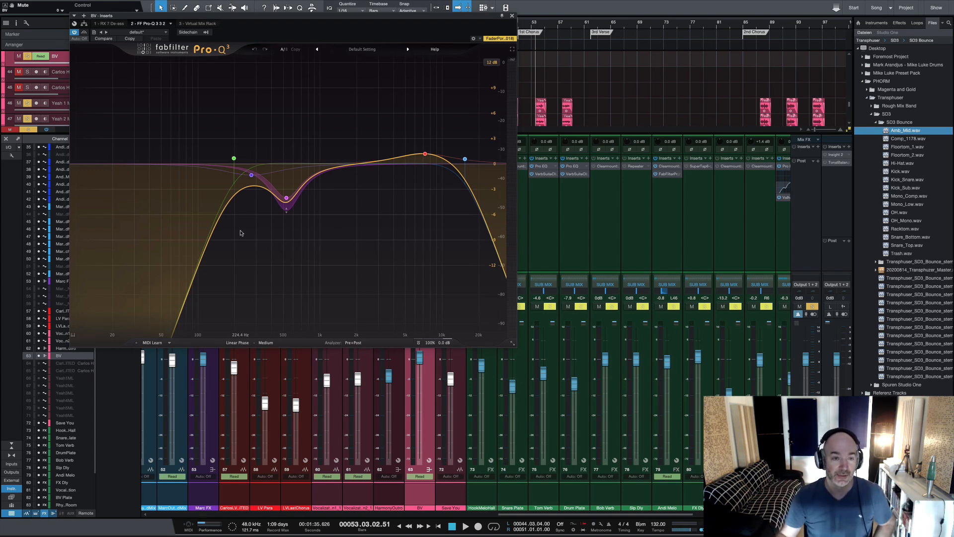
key("space")
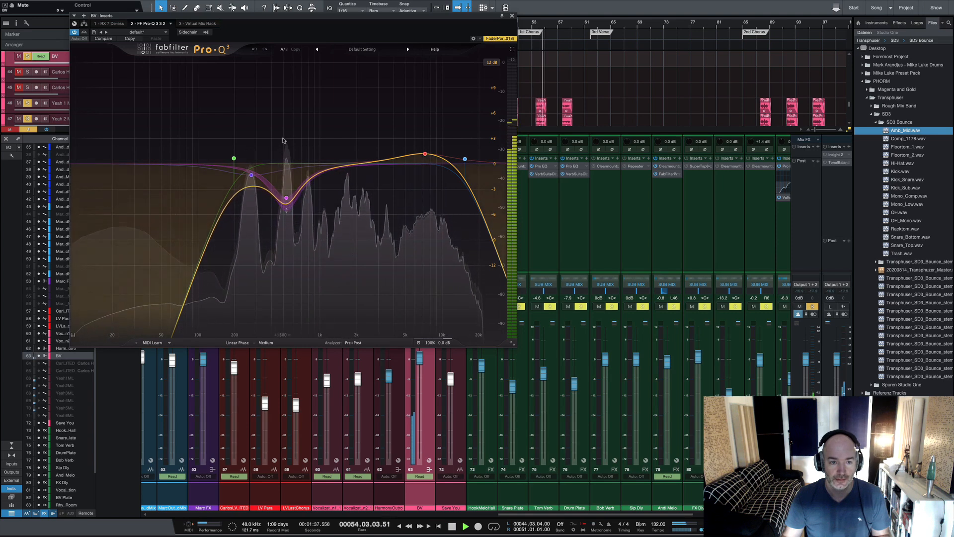
key("space")
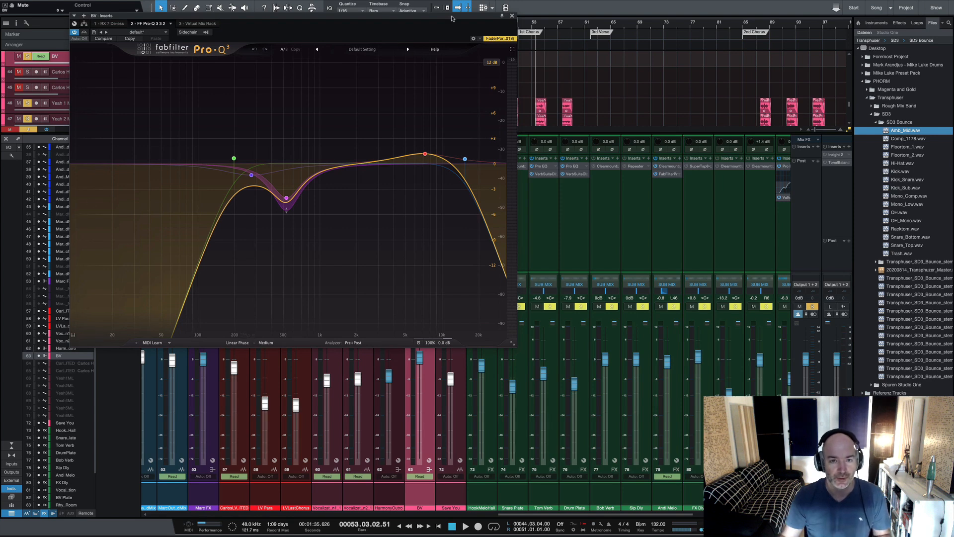
left_click(512, 16)
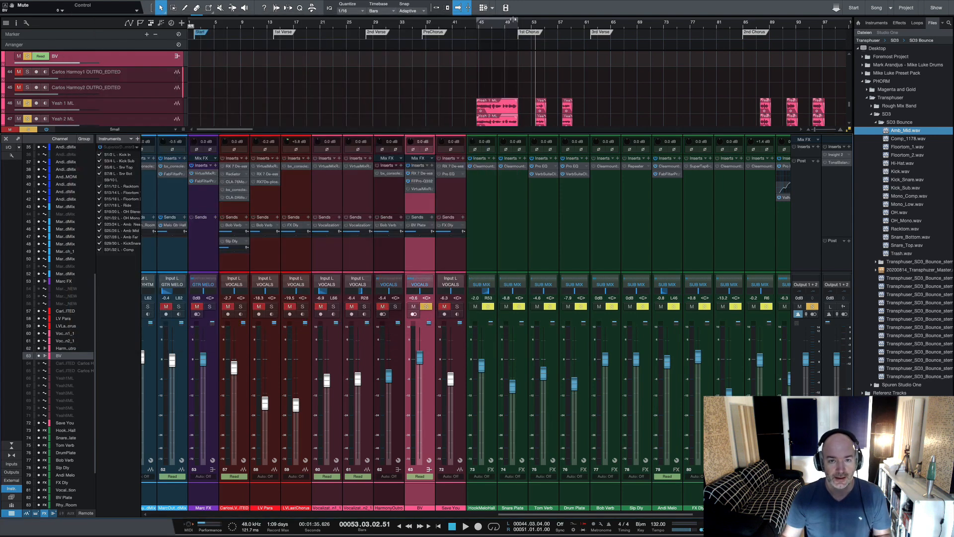
- Review the FG-401 compressor in the BV bus's Virtual Mix Rack while playing the backing vocals
left_click(420, 189)
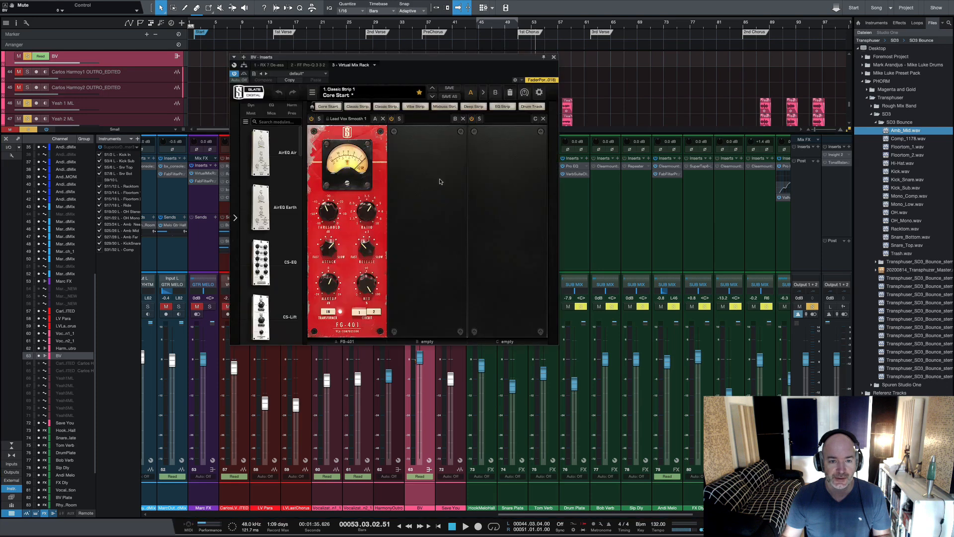
left_click_drag(444, 59, 491, 91)
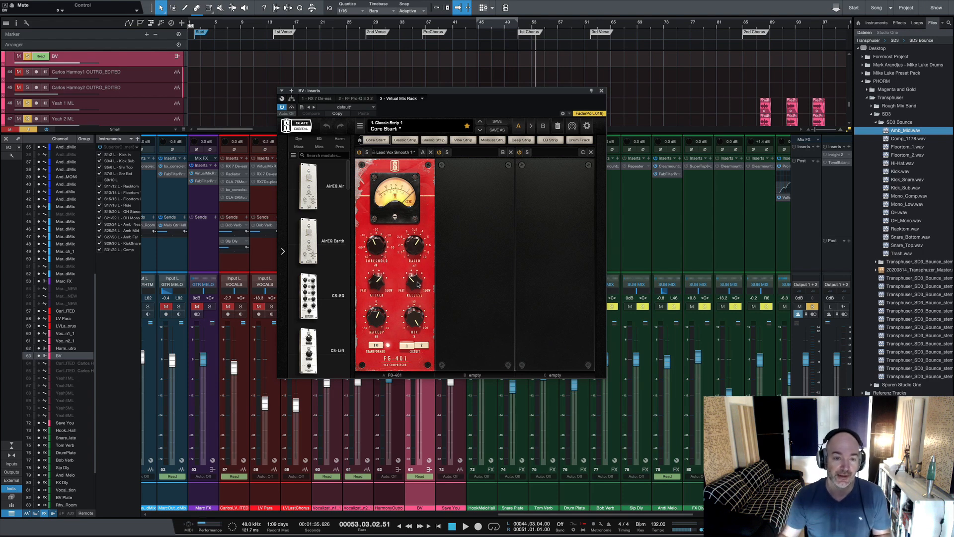
key("space")
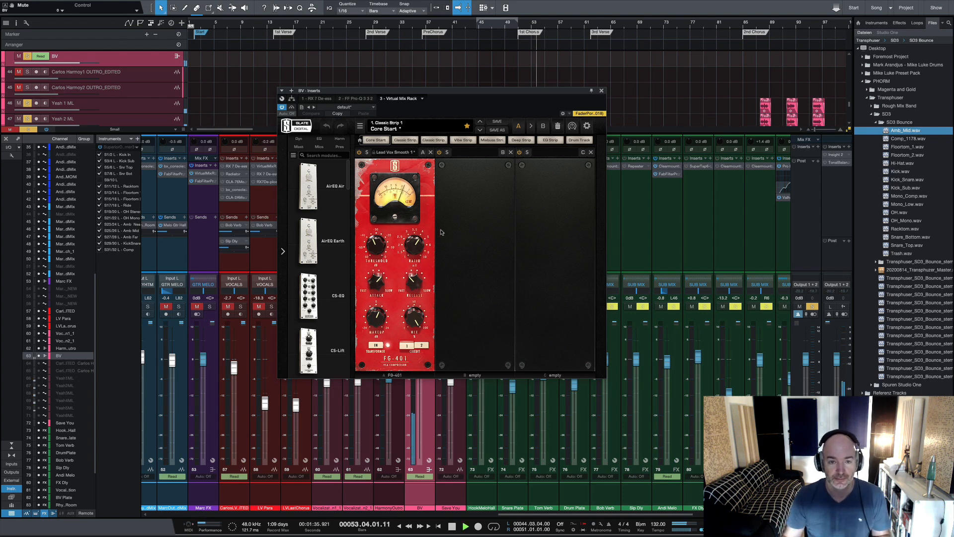
key("space")
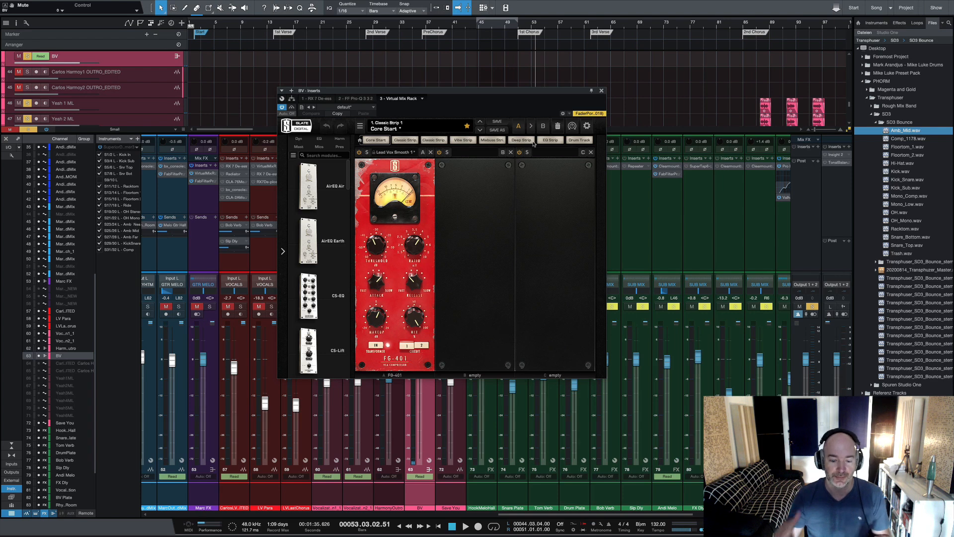
left_click(602, 90)
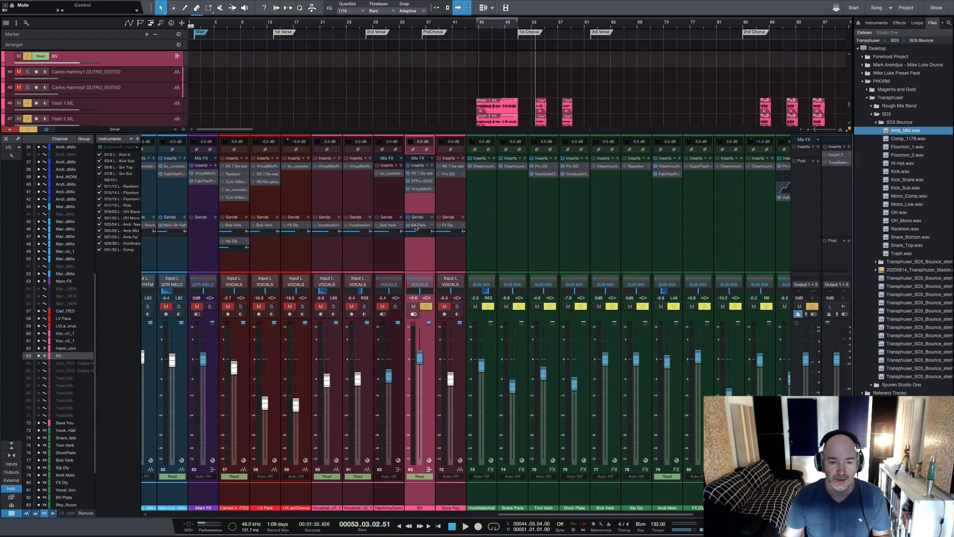
- Review the input, delay and pitch/reverb pages of the BV Plate effect with its Stereo BVs preset, and listen from bar 53
left_click(416, 225)
left_click_drag(468, 172, 468, 164)
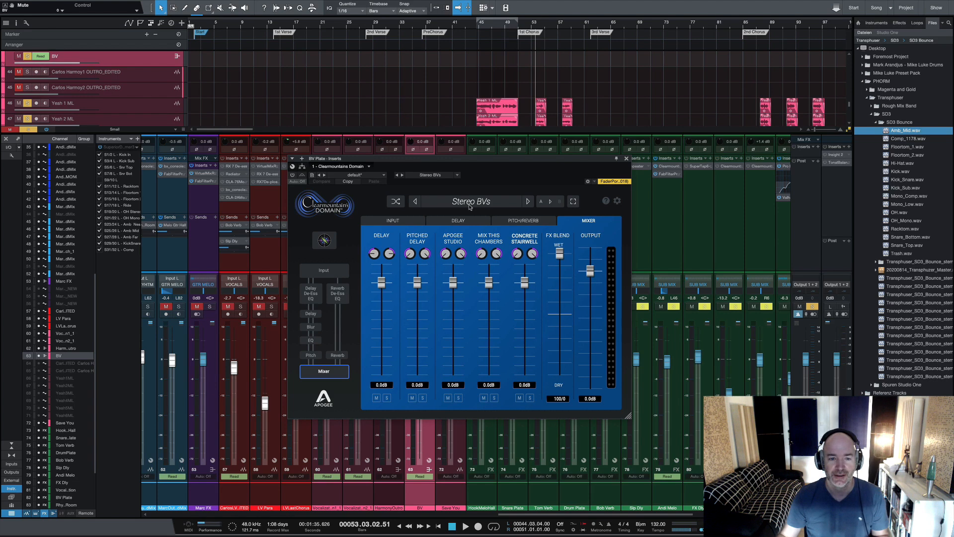
left_click(319, 292)
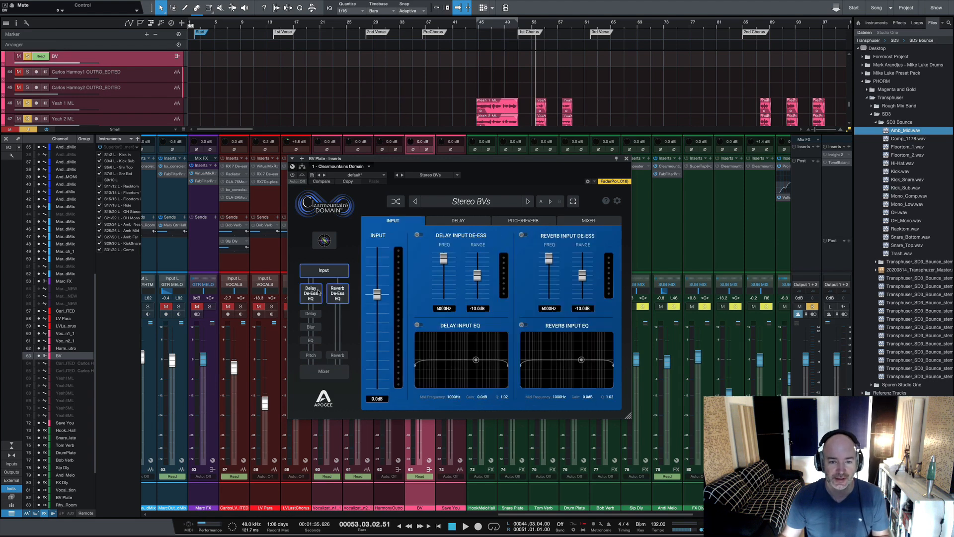
left_click(327, 321)
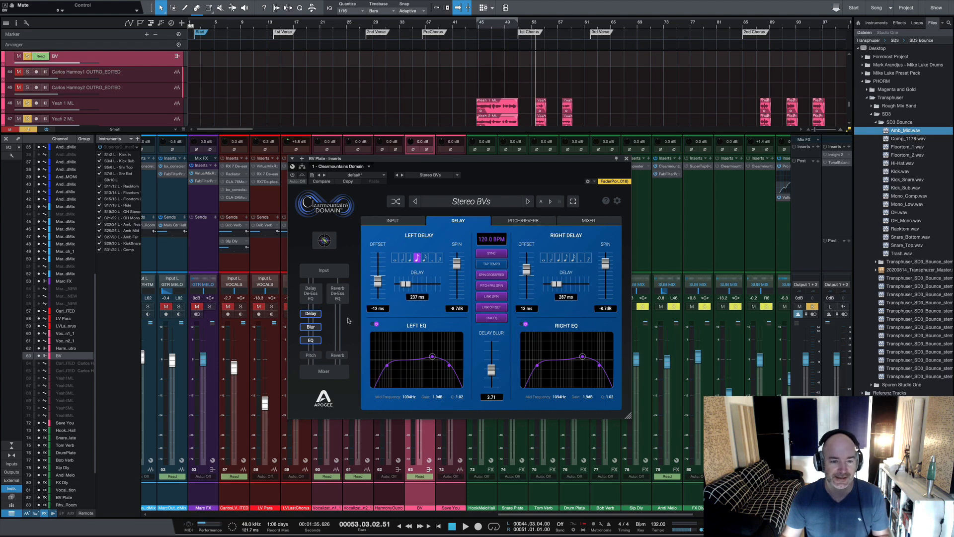
left_click(313, 356)
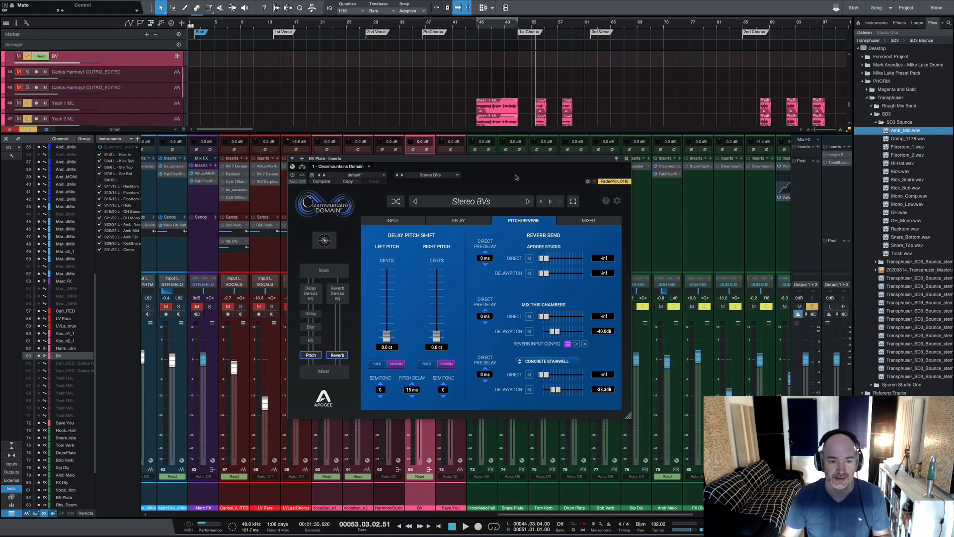
key("space")
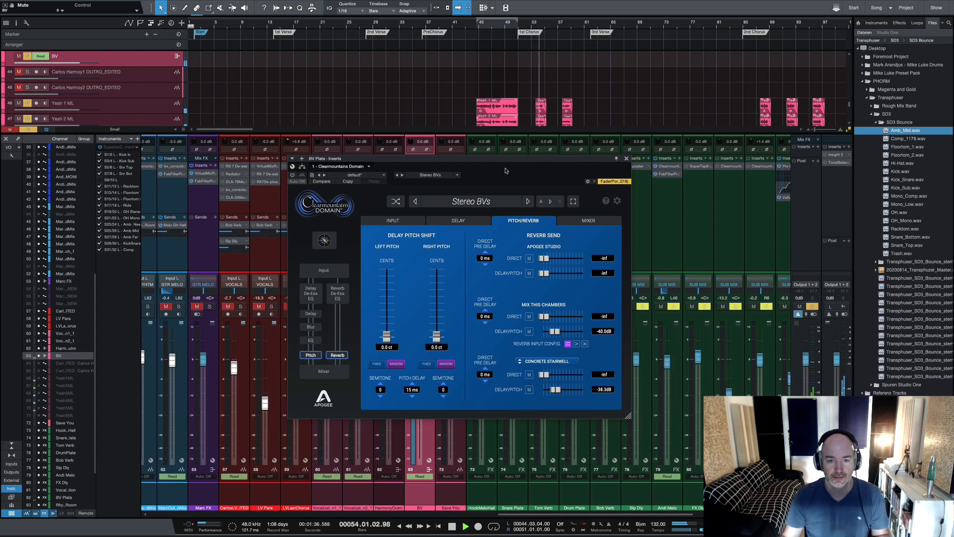
left_click(627, 158)
key("space")
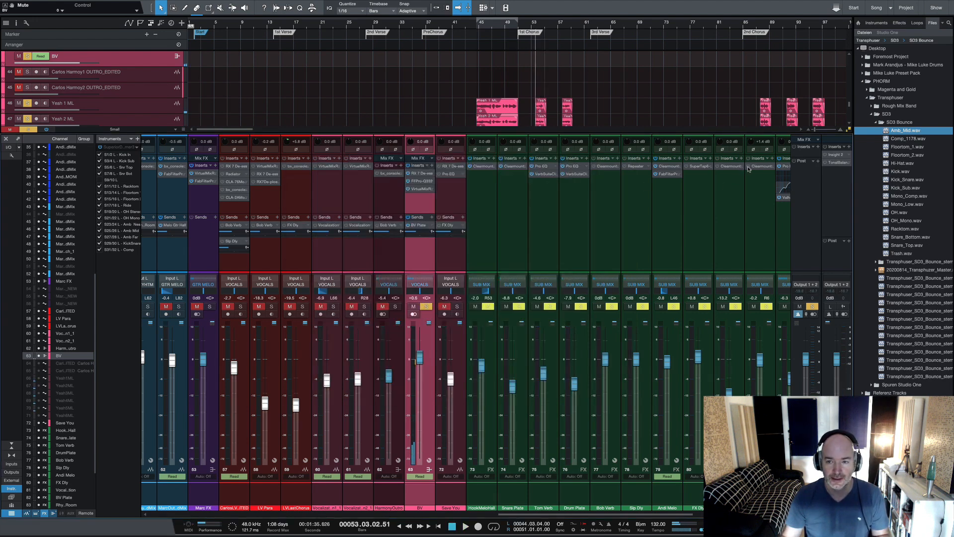
- Listen to the soloed BV bus from bar 44
left_click(476, 28)
key("space")
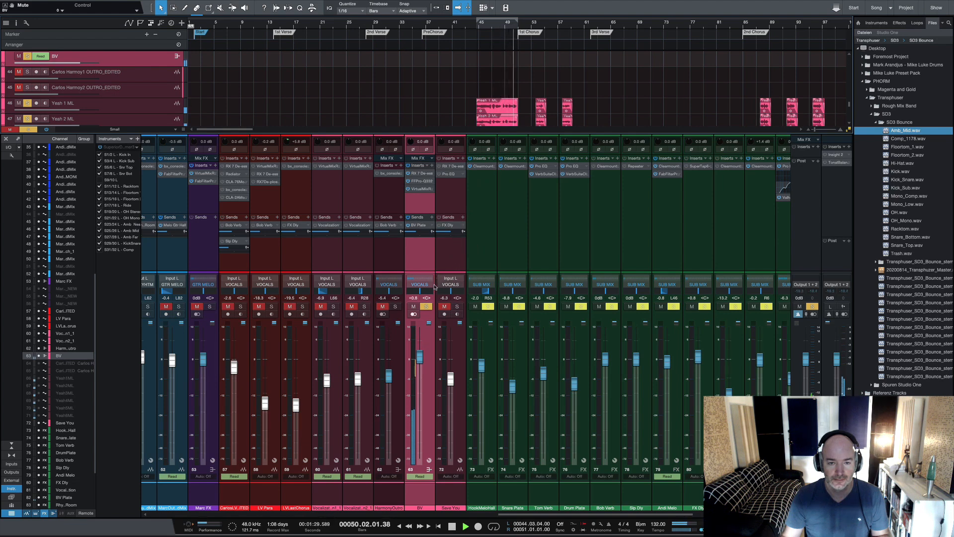
key("space")
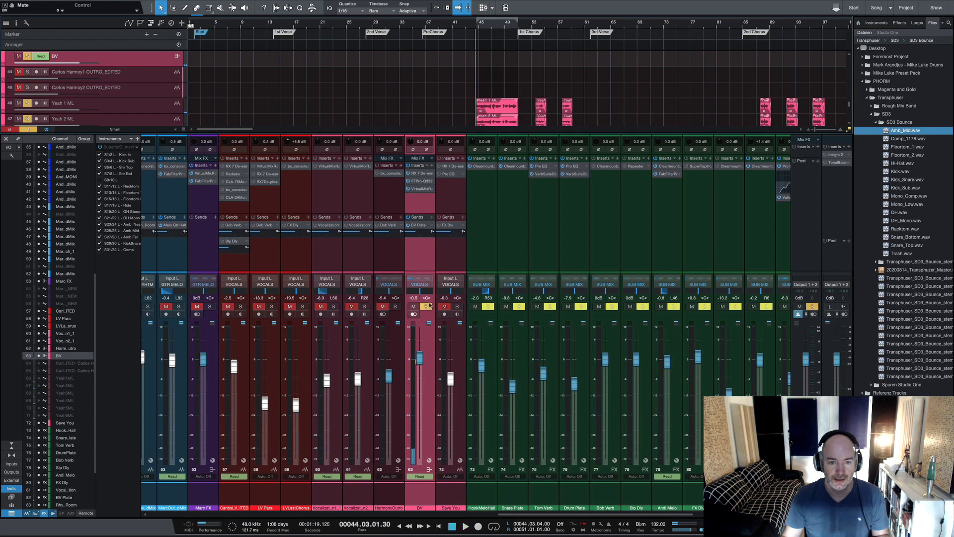
- Turn off solo on the BV bus and mute the lead vocal channel while playing the mix from bar 44
left_click(426, 306)
key("space")
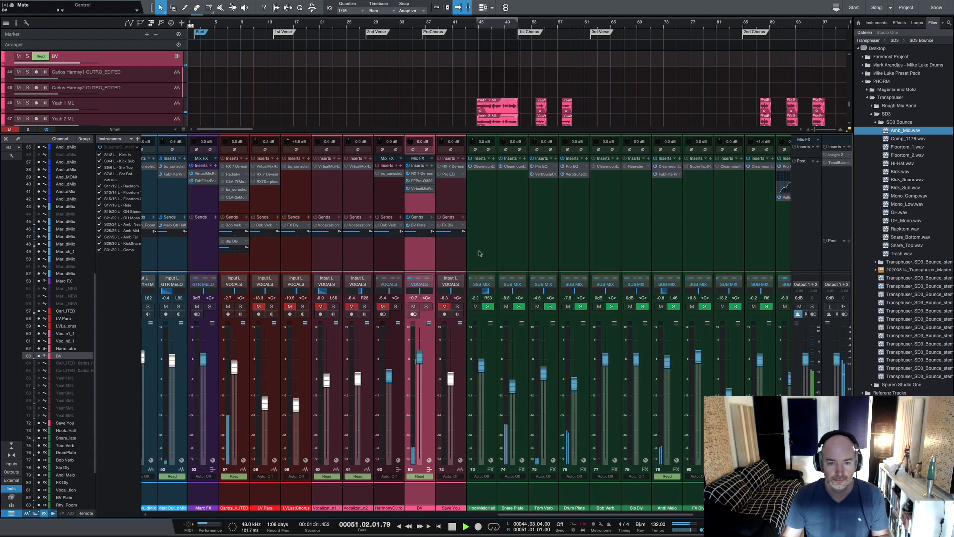
left_click(227, 307)
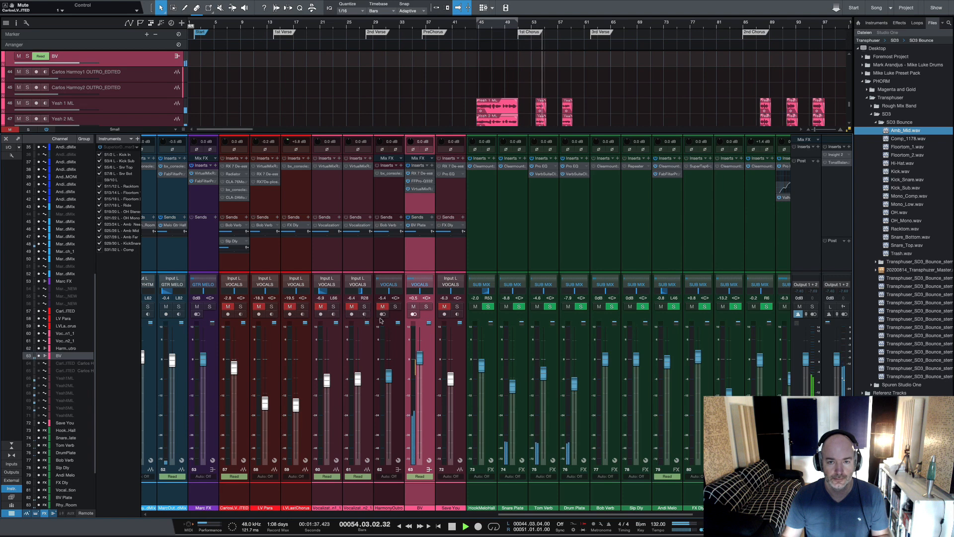
key("space")
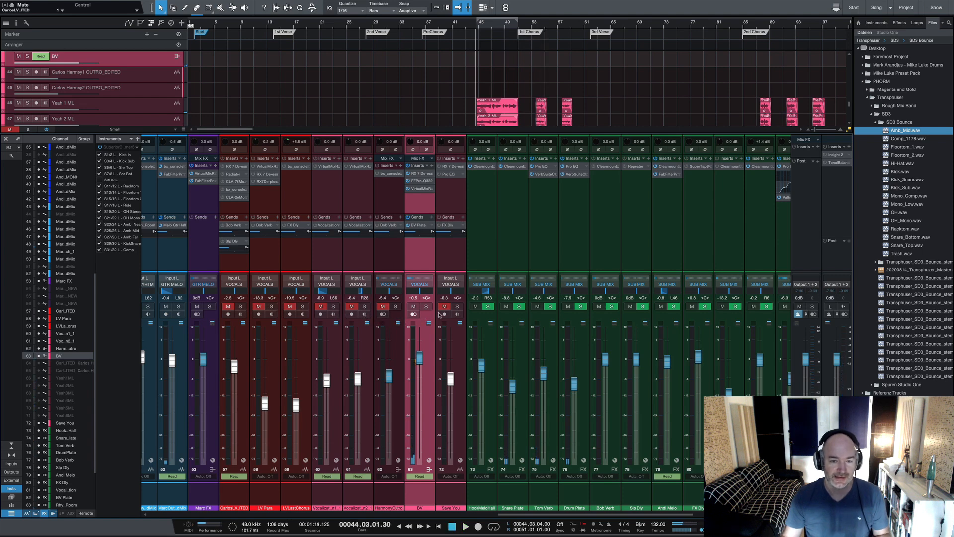
- Unmute the Save You channel and place the playback position at its event just before the Instrumental section
left_click(454, 334)
left_click(445, 307)
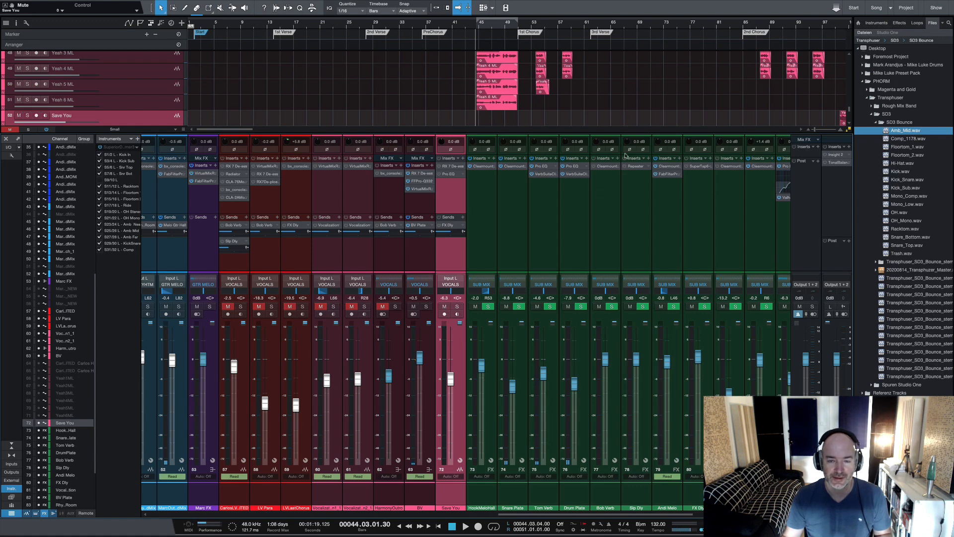
scroll(623, 111, "right", 5)
scroll(623, 111, "right", 4)
left_click(550, 26)
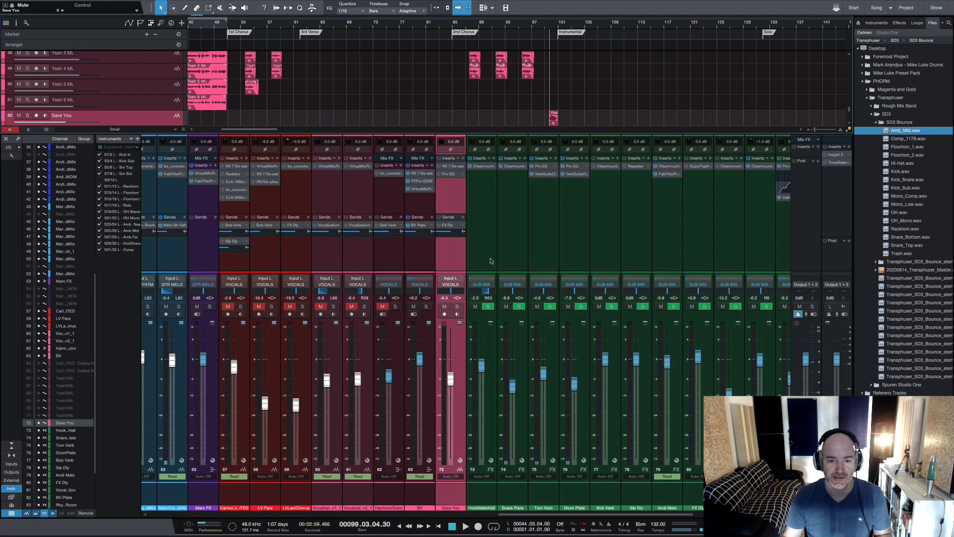
left_click(458, 306)
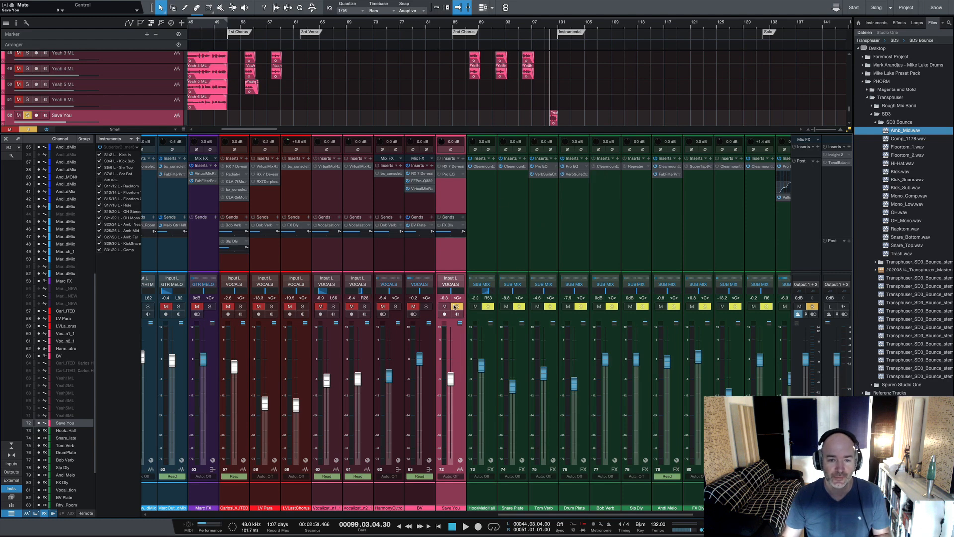
left_click(456, 306)
- Mute the BV bus and listen to the Save You vocal within the mix from bar 99
left_click(413, 307)
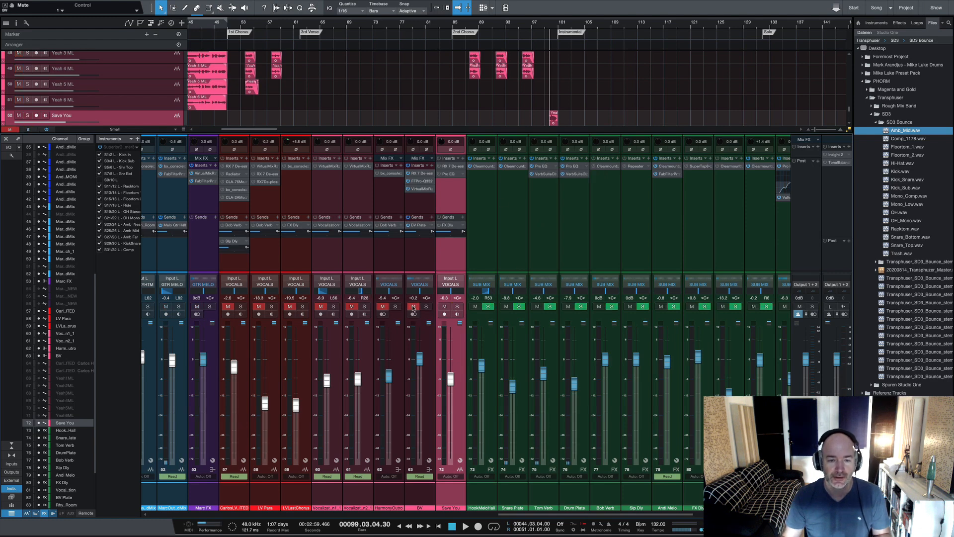
left_click(546, 28)
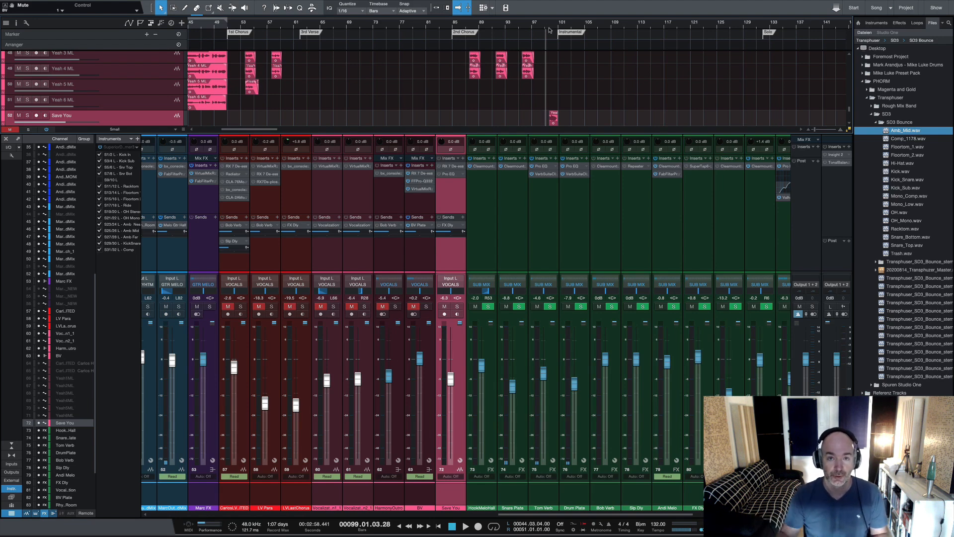
key("space")
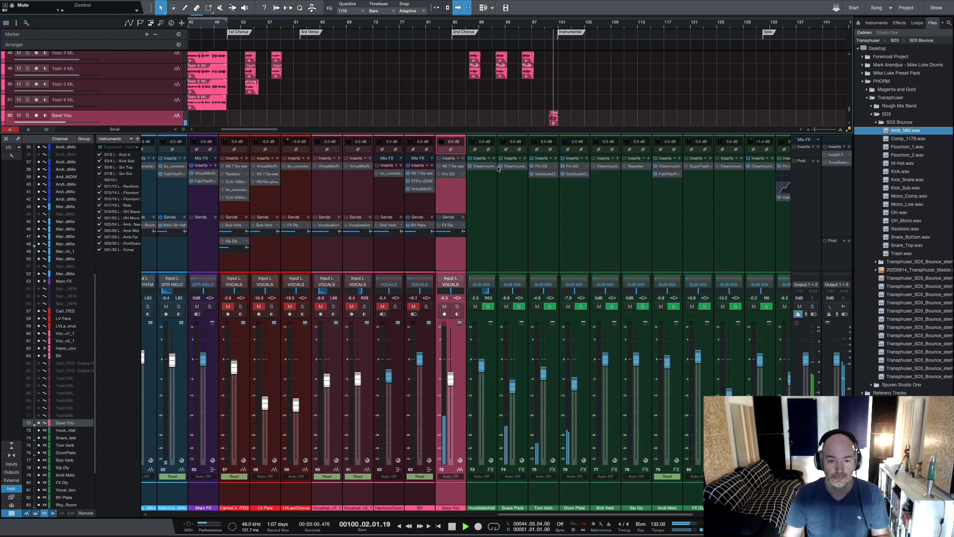
key("space")
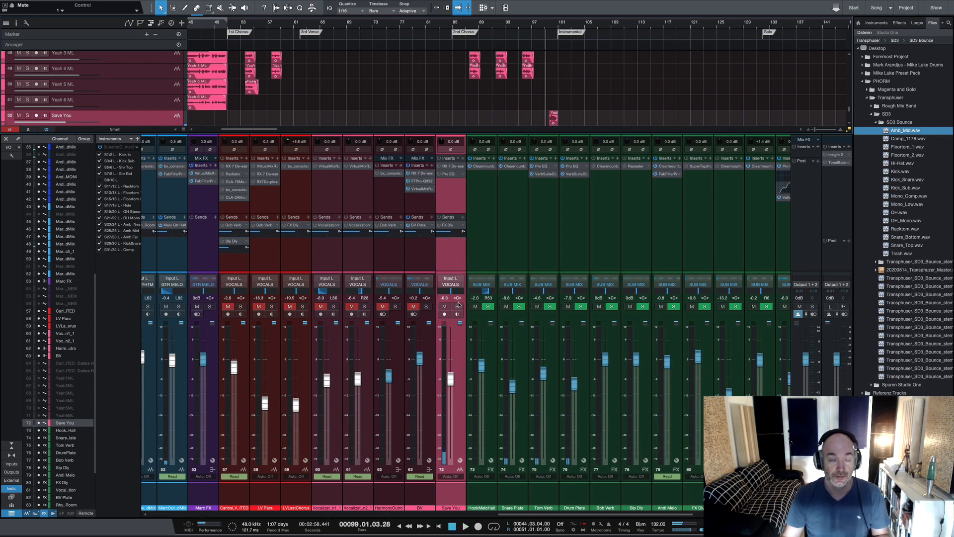
- Solo the Save You channel and listen to the dry vocal from bar 99
left_click(458, 306)
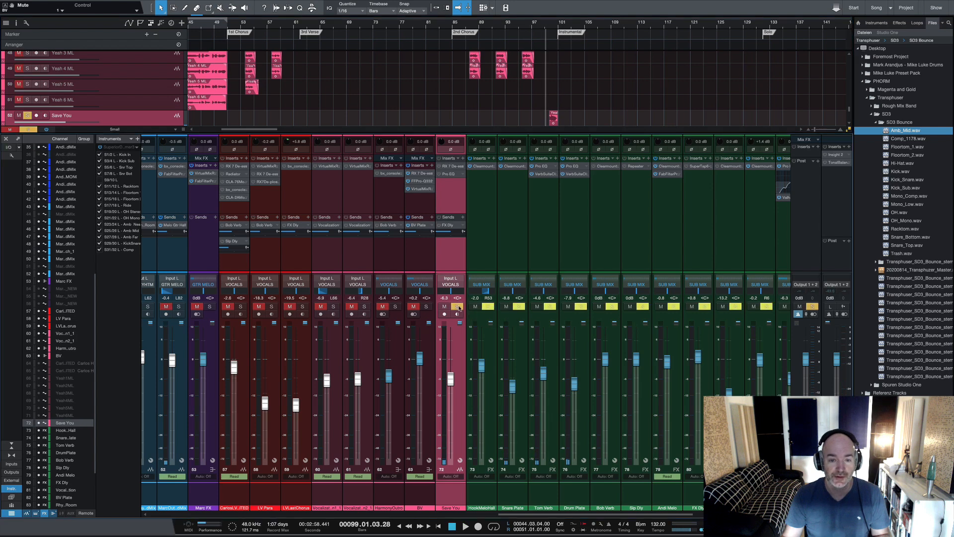
key("space")
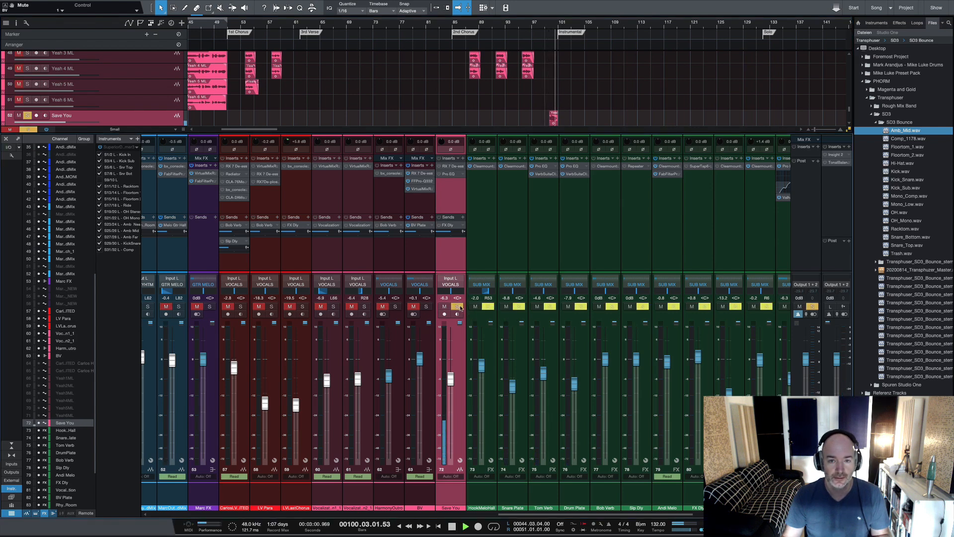
key("space")
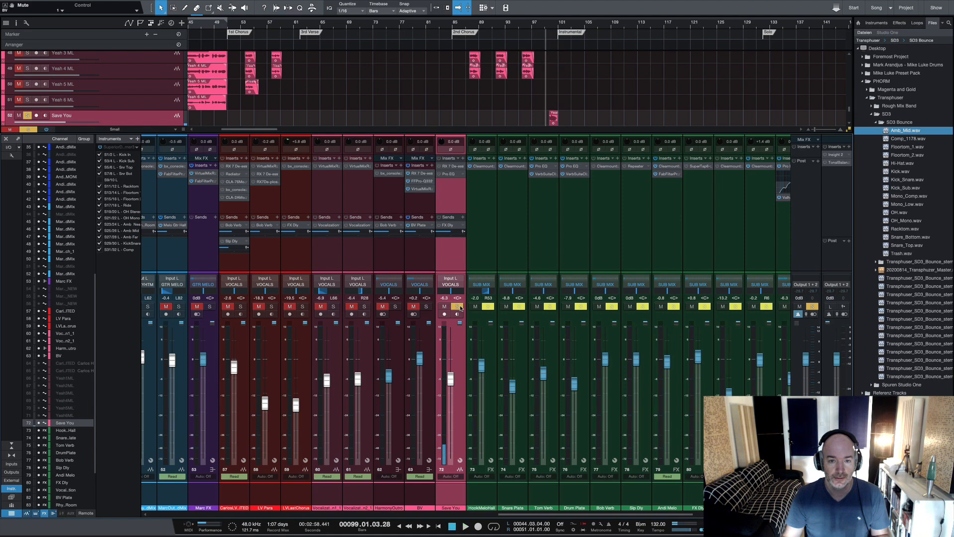
- Enable the RX 7 De-ess insert on the Save You channel and listen to the soloed vocal through it
double_click(451, 167)
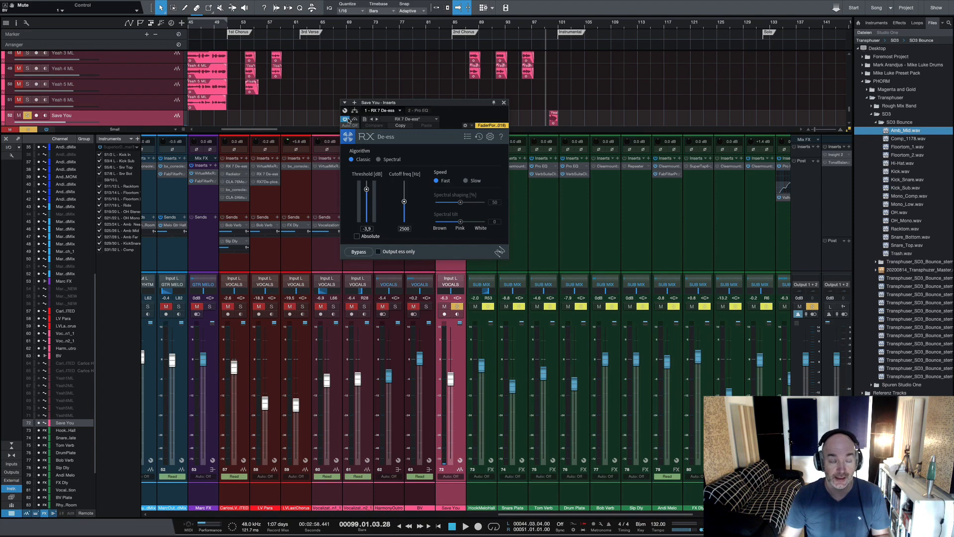
key("space")
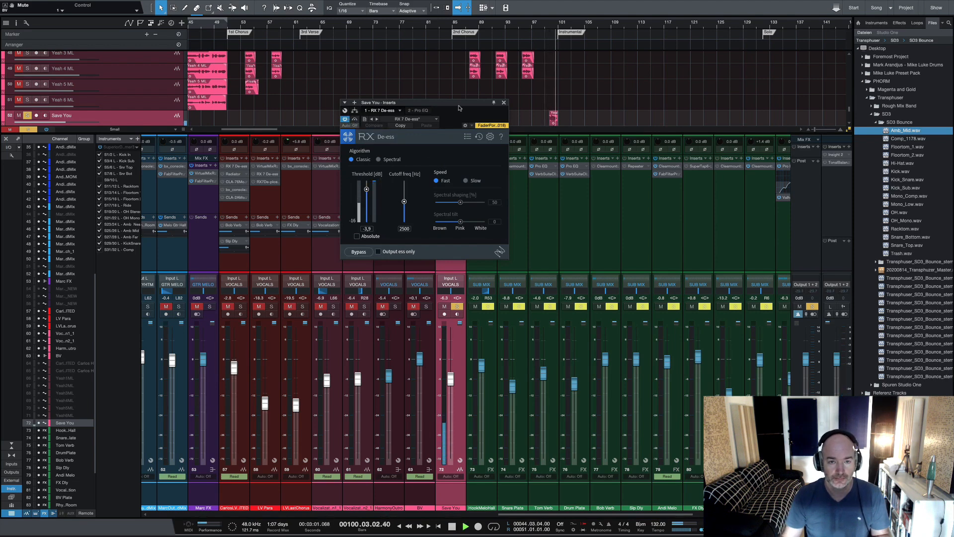
key("space")
left_click(504, 103)
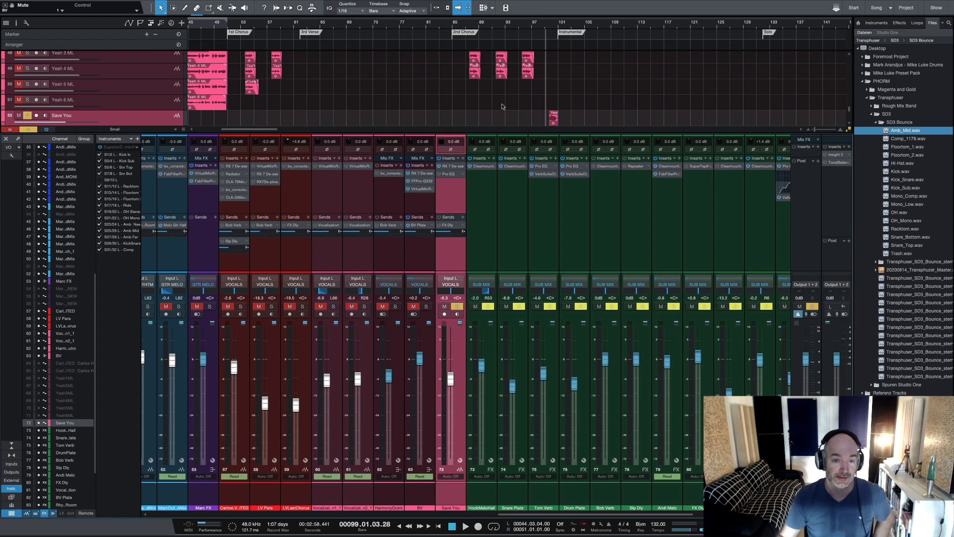
- Enable the Pro EQ insert on the Save You channel and listen to the soloed vocal with its curve applied
left_click(446, 174)
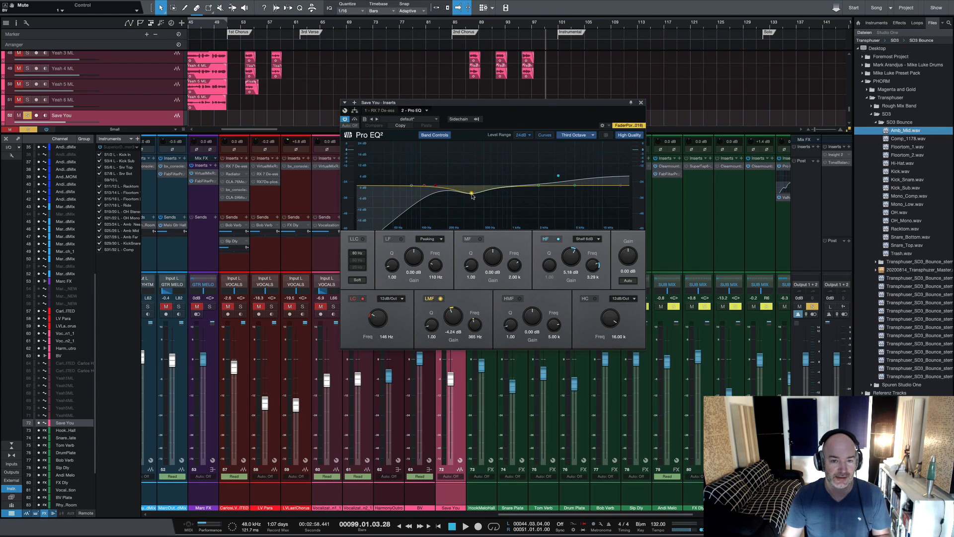
key("space")
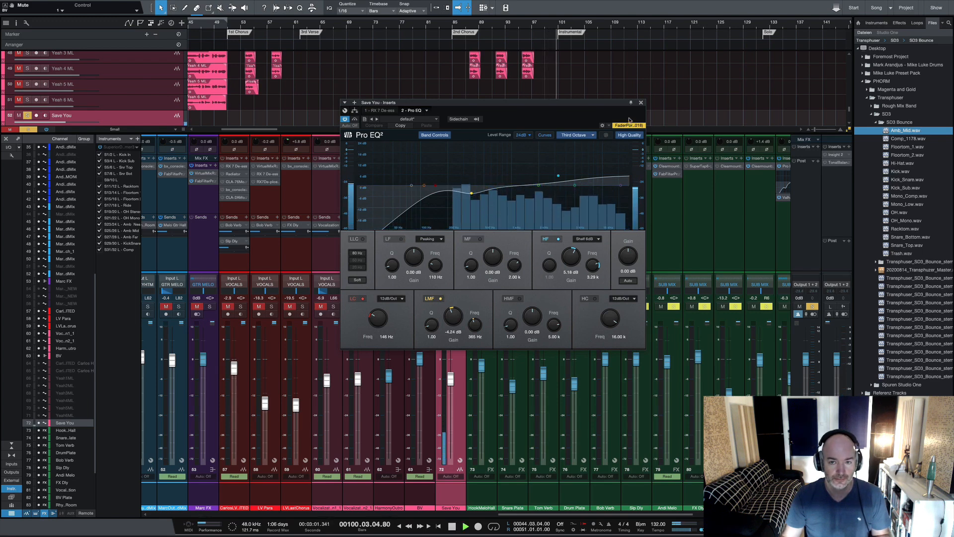
left_click(640, 103)
key("space")
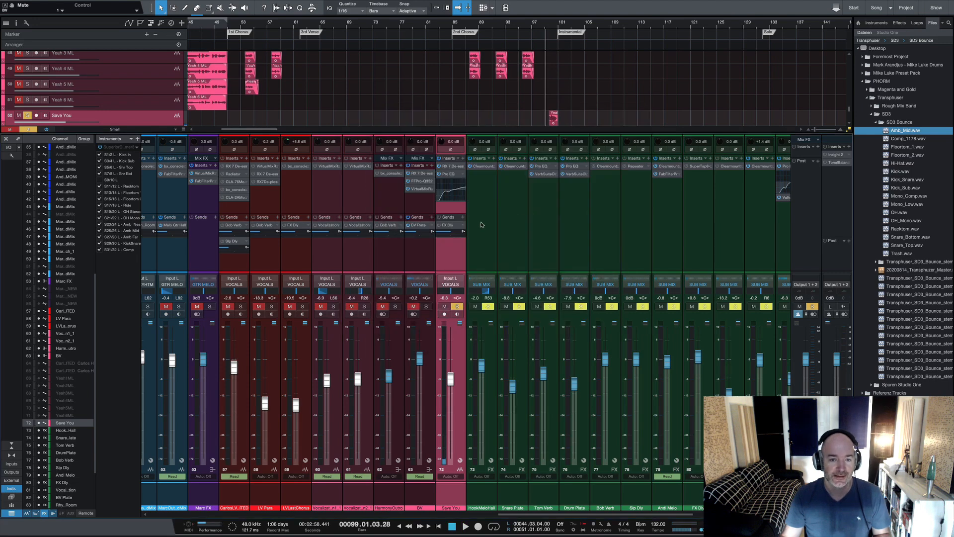
- Review the SuperTap 6-Taps delay on FX Dly and listen to the soloed Save You vocal with that send enabled
left_click(450, 226)
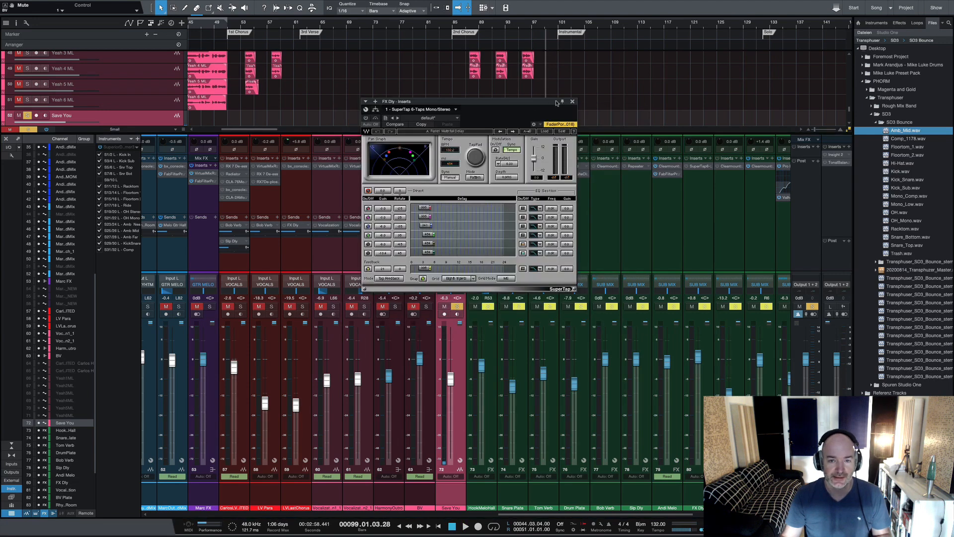
left_click(572, 101)
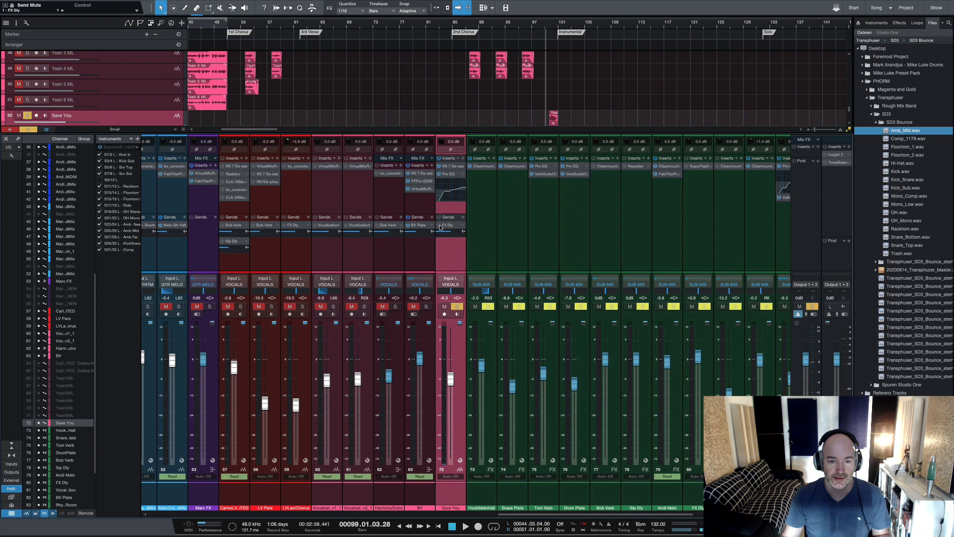
left_click(700, 166)
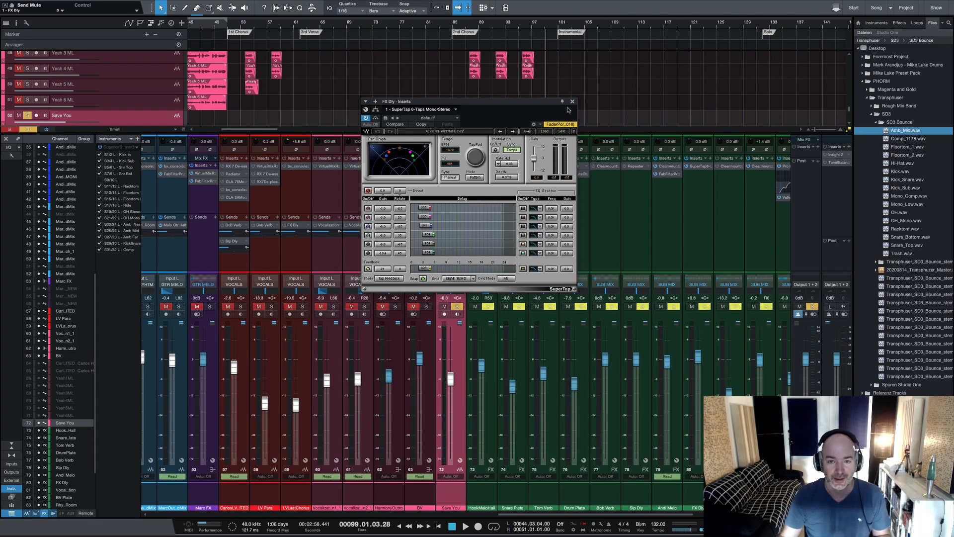
left_click(572, 101)
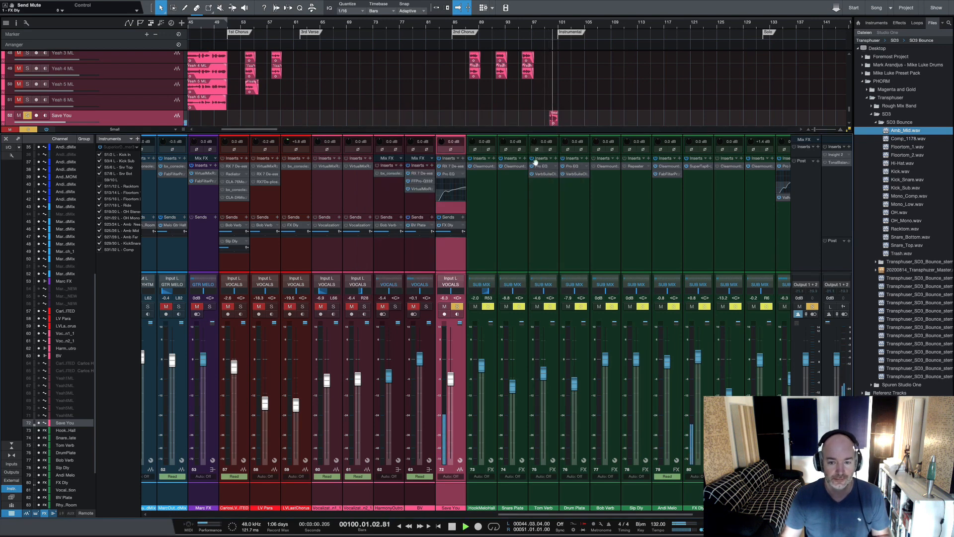
key("space")
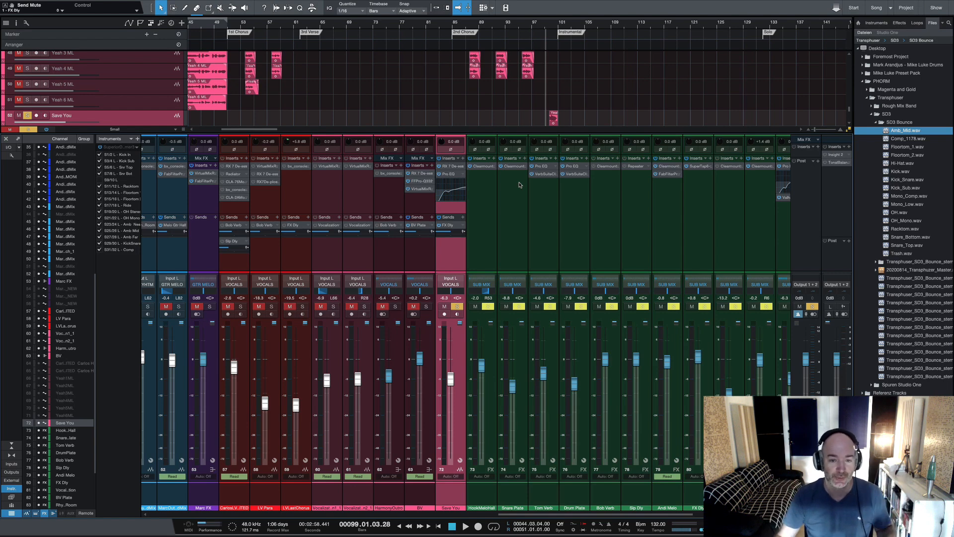
- Turn off solo on Save You and compare the mix from bar 99 without and with its FX Dly send
left_click(458, 306)
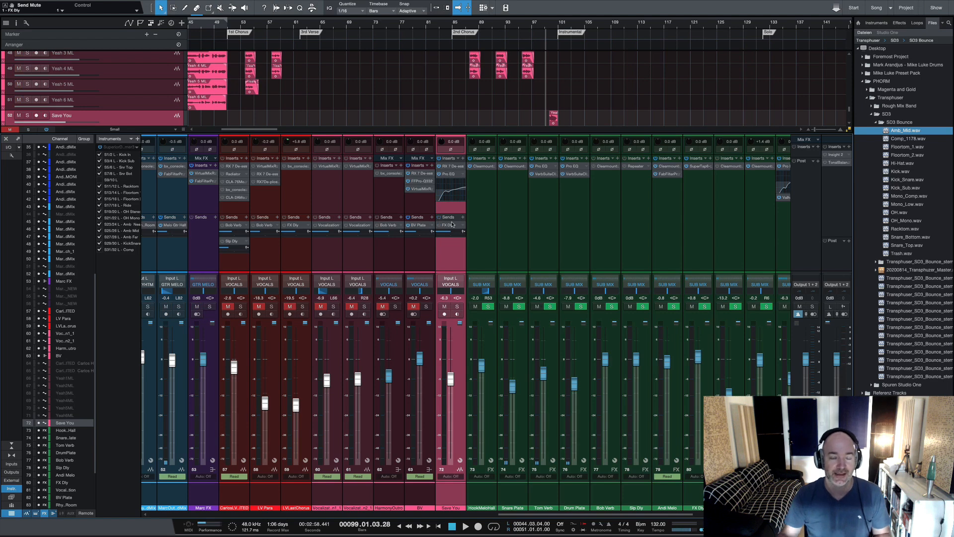
key("space")
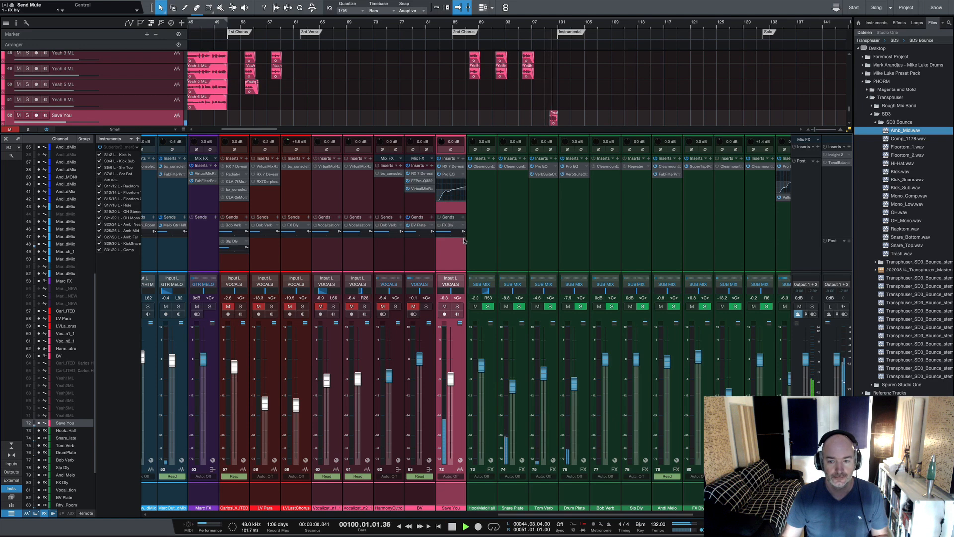
key("space")
left_click(439, 226)
key("space")
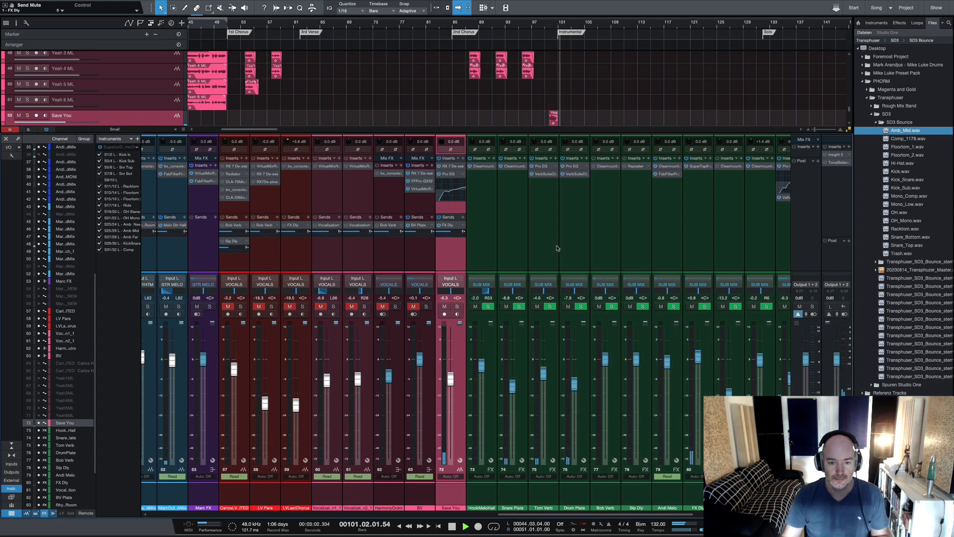
key("space")
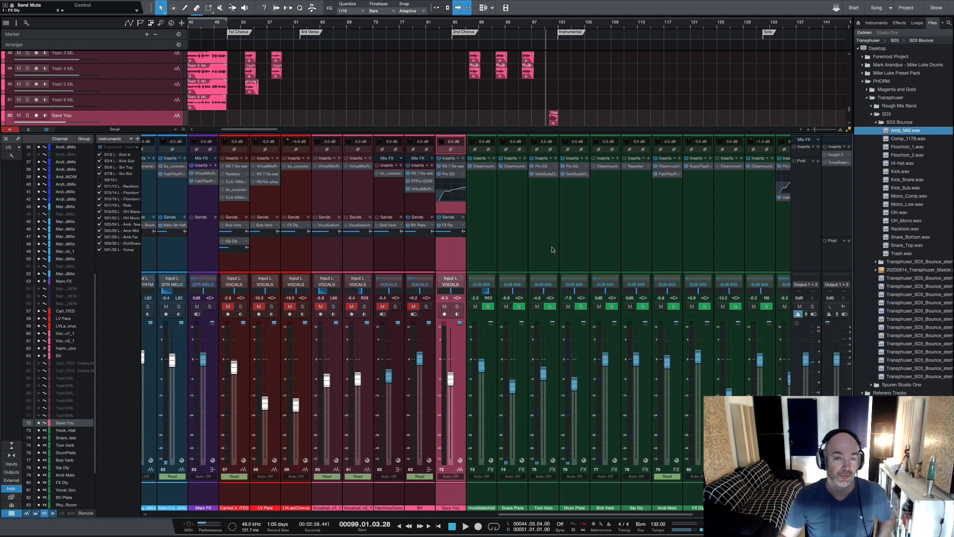
- Solo the BV bus and the Save You channel together and start playback from bar 95
left_click(430, 501)
left_click(426, 306)
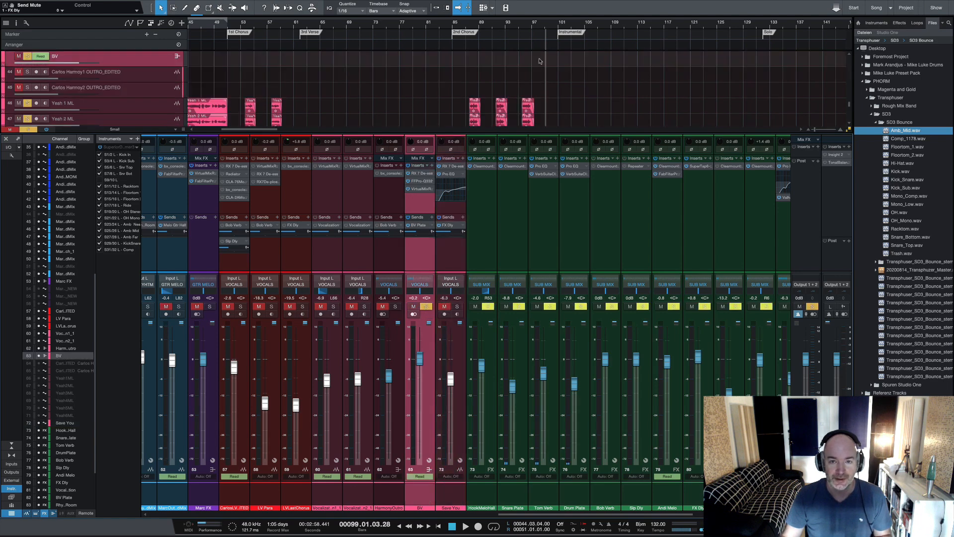
left_click(520, 26)
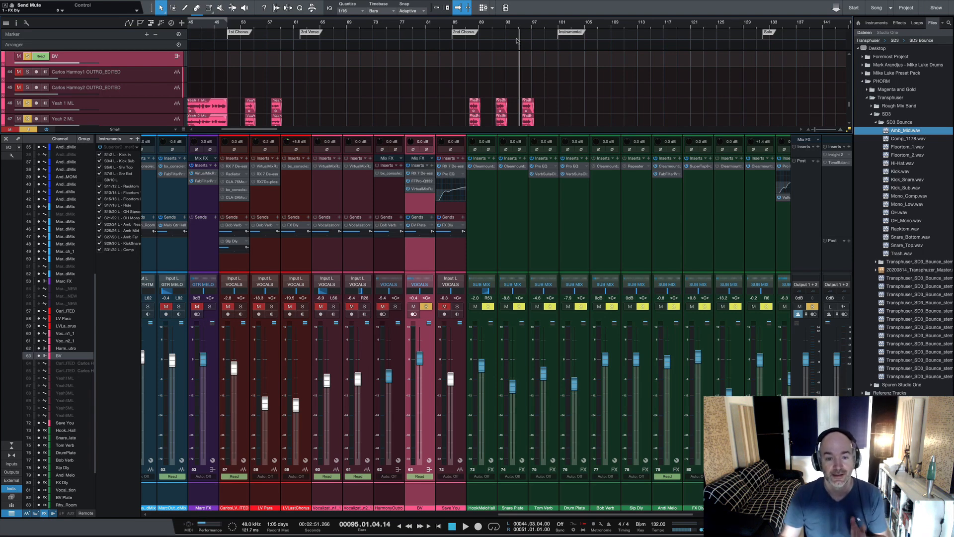
left_click(459, 306)
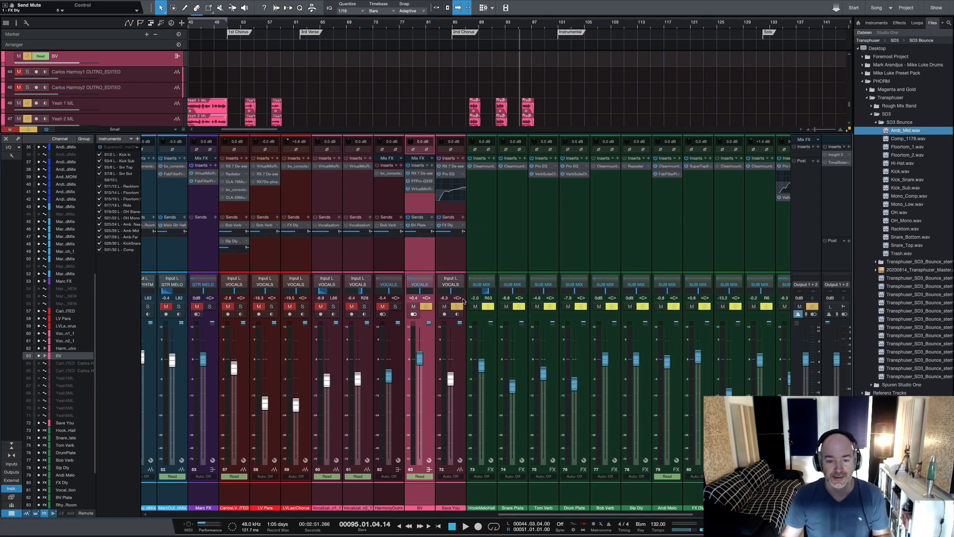
key("space")
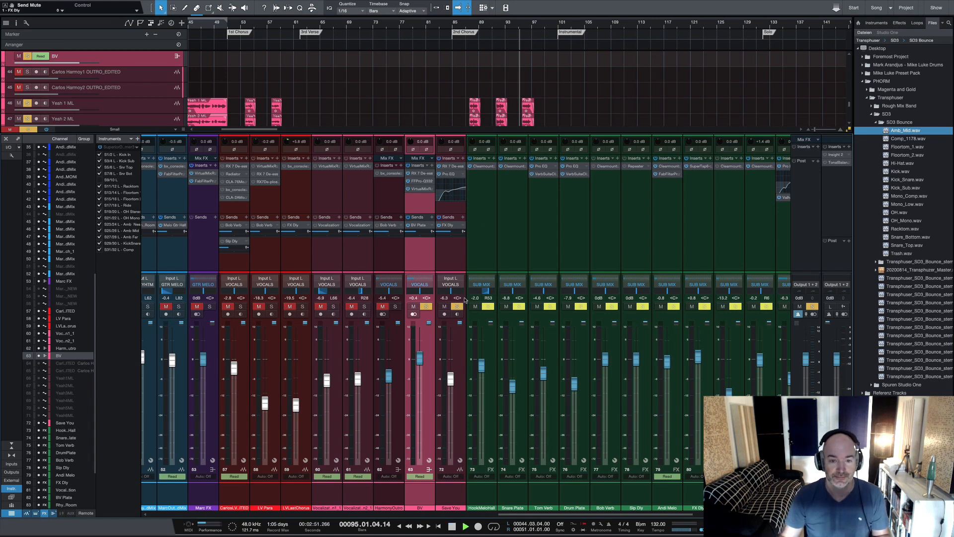
key("space")
- Listen to the BV bus and Save You unsoloed in the mix from bar 95, hiding Save You's Pro EQ curve display
left_click(456, 306)
key("space")
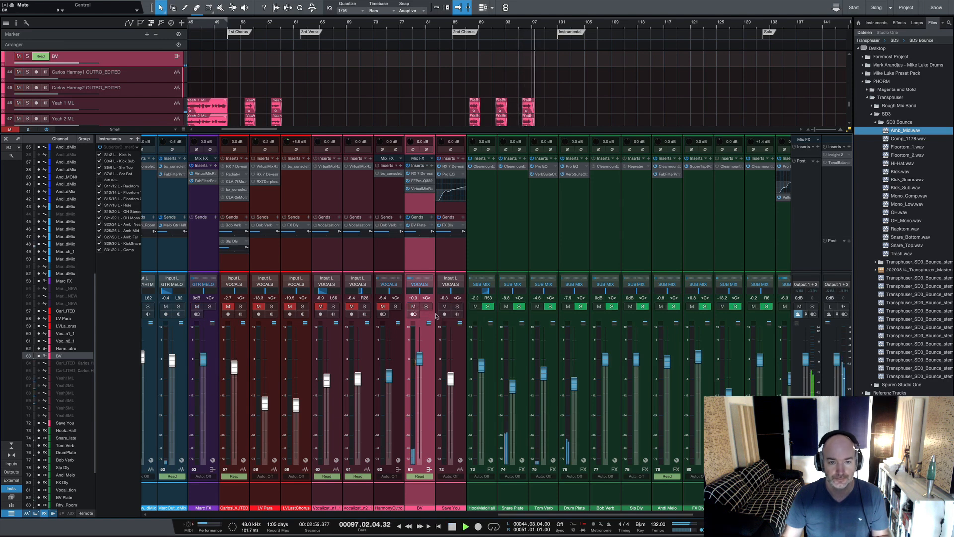
right_click(464, 175)
left_click(485, 191)
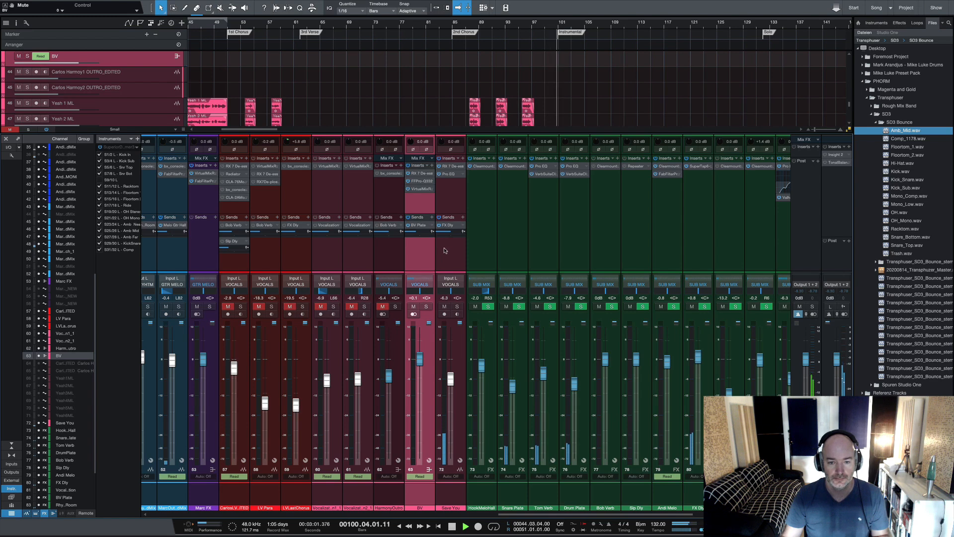
key("space")
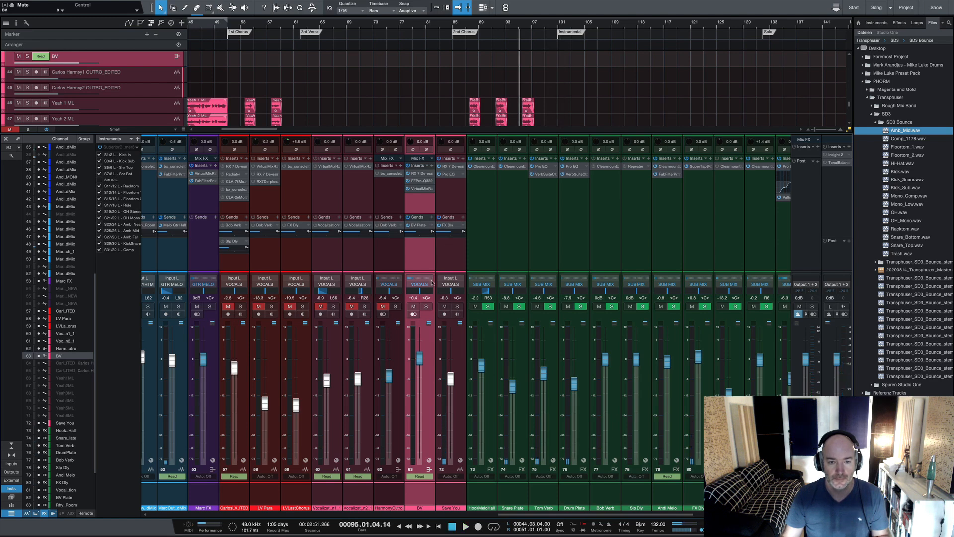
- Unmute the Harmony Outro bus and enable its bx_console SSL 4000 E insert and Bob Verb send, reviewing both plug-ins
left_click(389, 490)
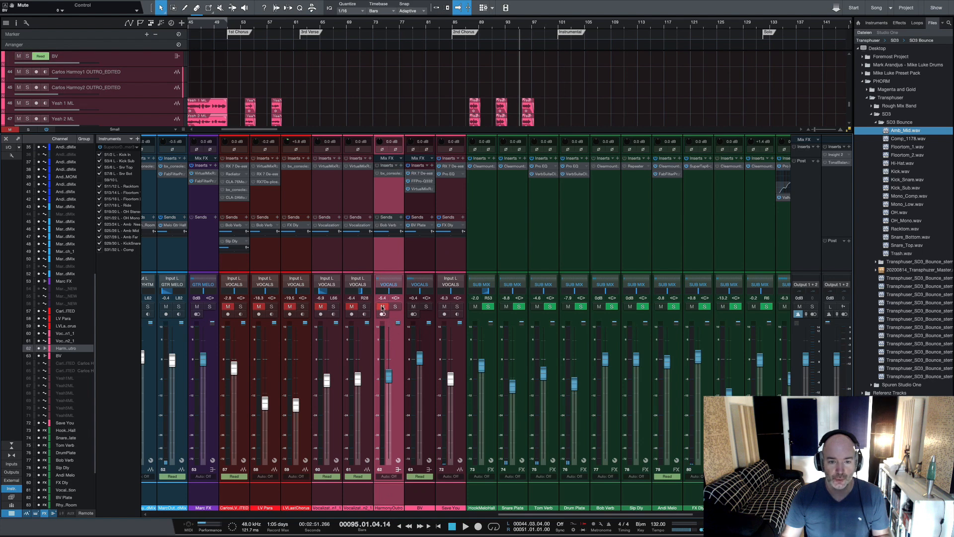
left_click(381, 306)
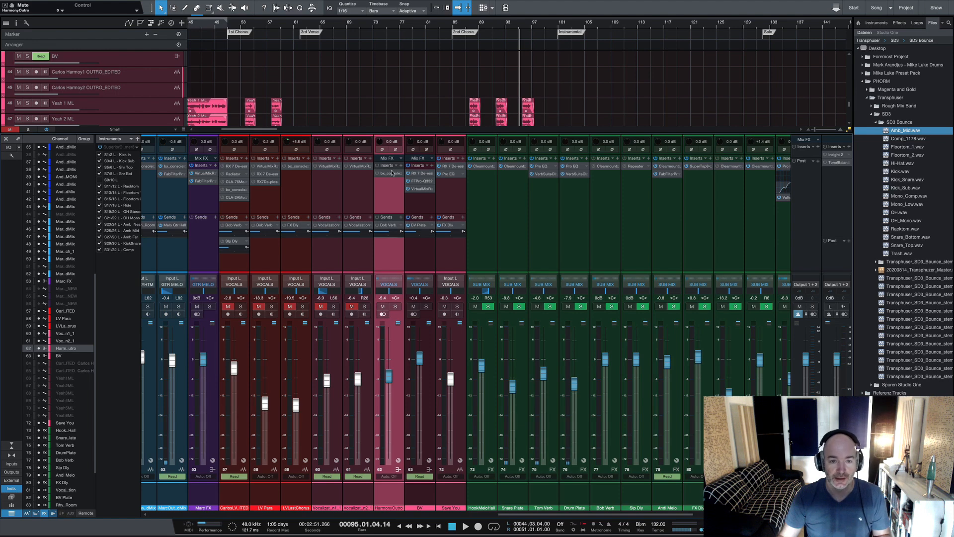
left_click(391, 174)
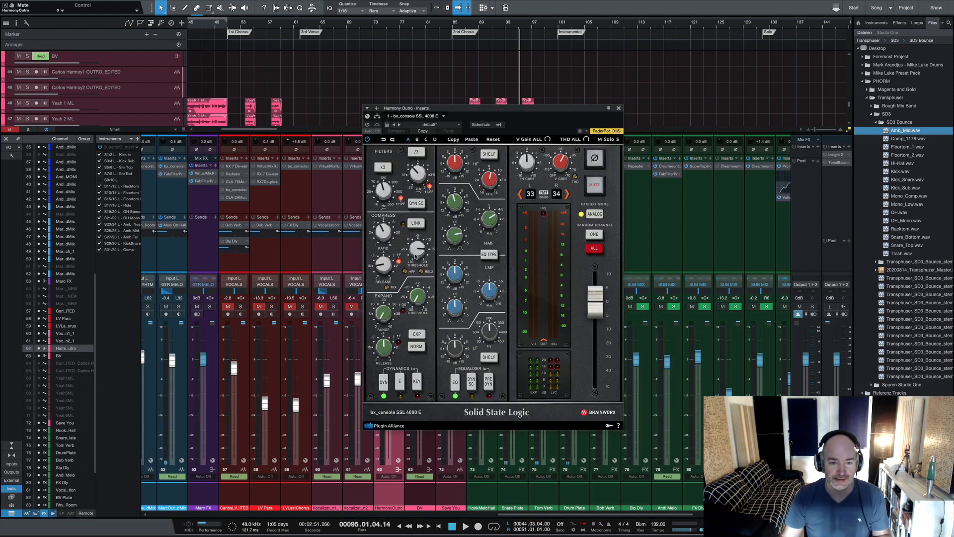
left_click(619, 109)
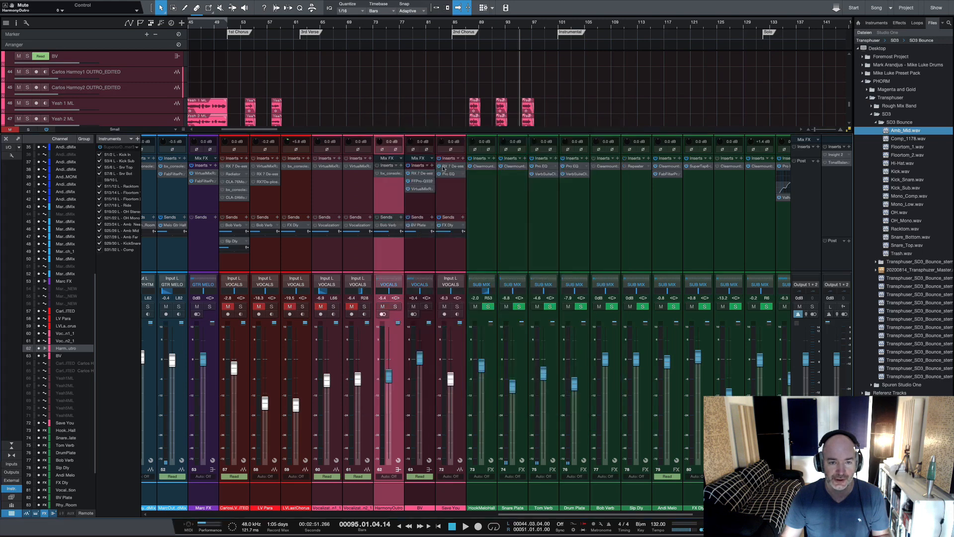
double_click(386, 226)
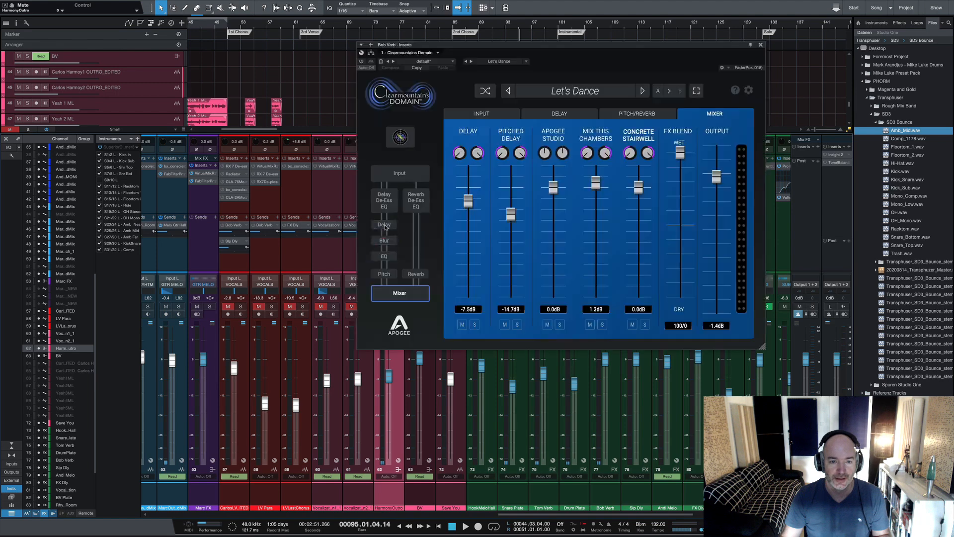
left_click(761, 45)
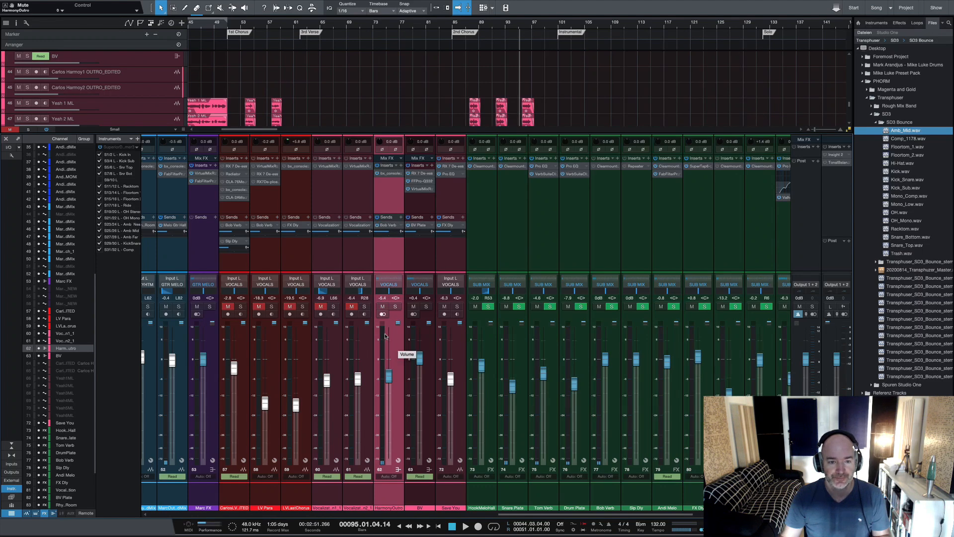
- Solo the two Vocalization channels together and place the playhead at bar 123, ahead of their first phrase
left_click(358, 342)
left_click(332, 341, "shift")
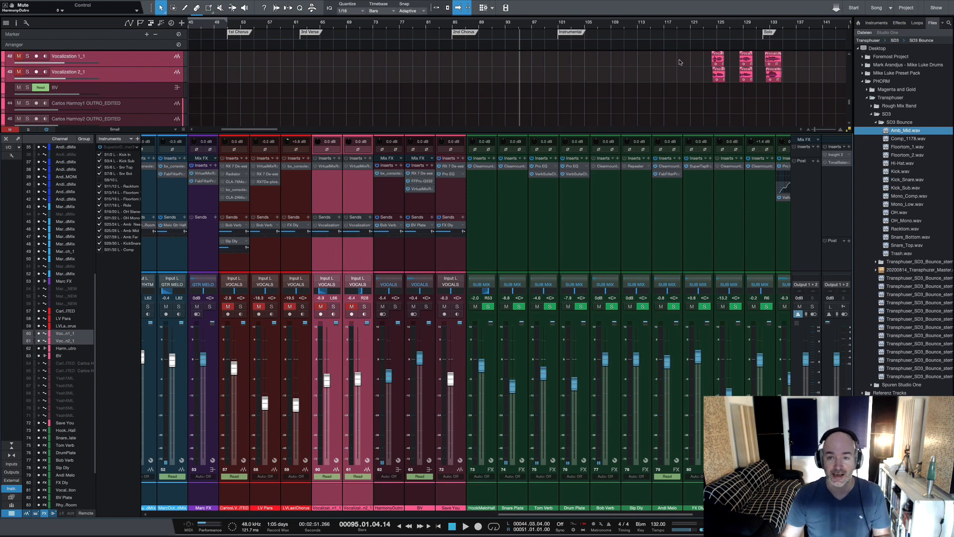
left_click(709, 26)
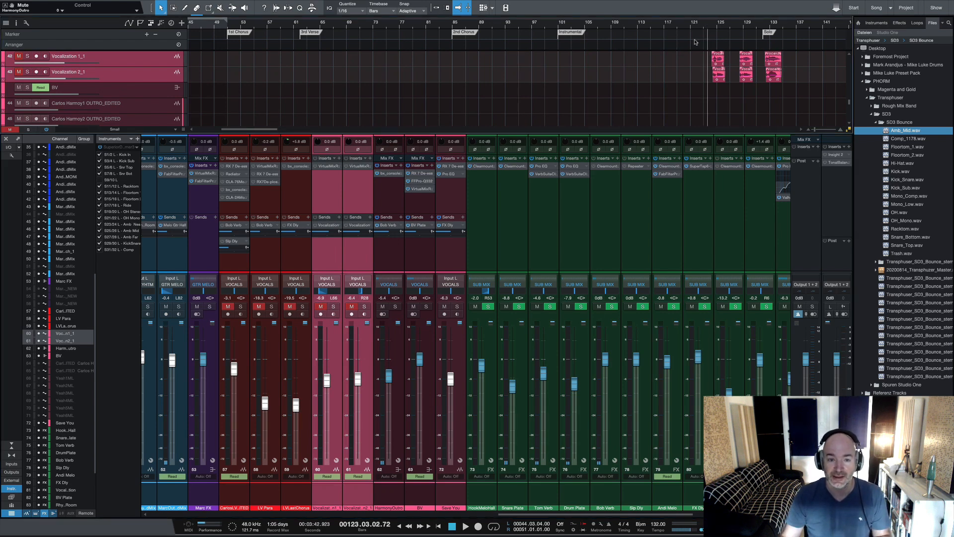
left_click(364, 306)
scroll(649, 108, "right", 2)
scroll(648, 107, "right", 5)
scroll(649, 107, "right", 6)
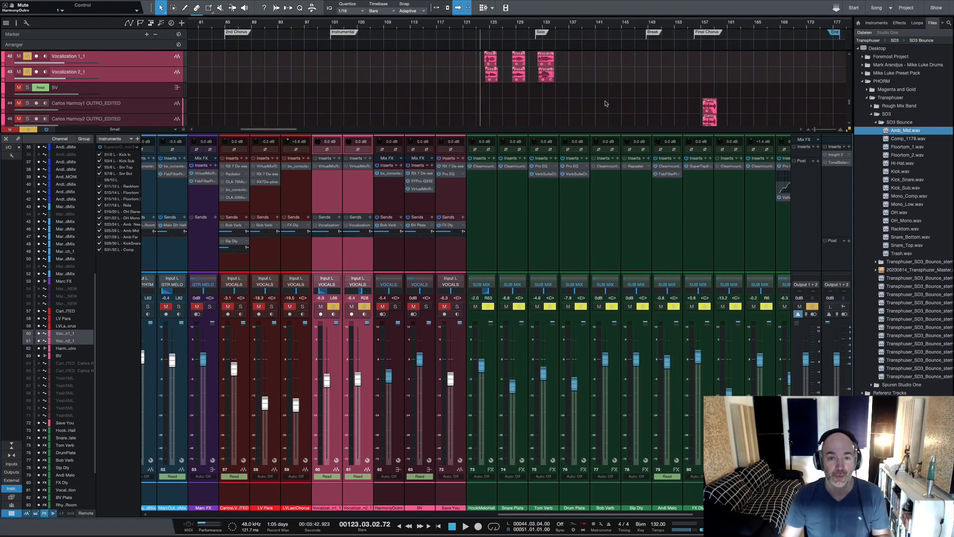
- Listen to the three soloed vocalization phrases, jumping ahead to bar 128 and bar 132 during playback
key("space")
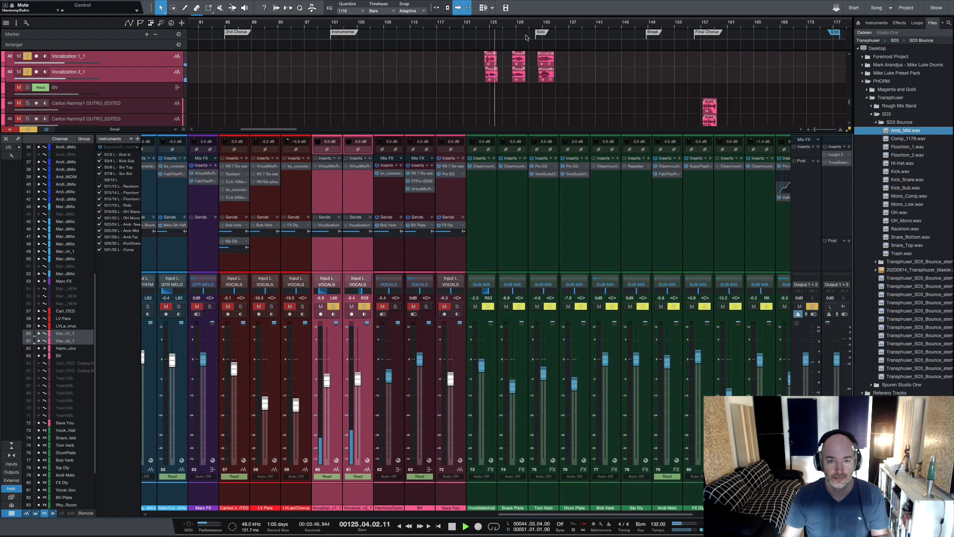
left_click(512, 28)
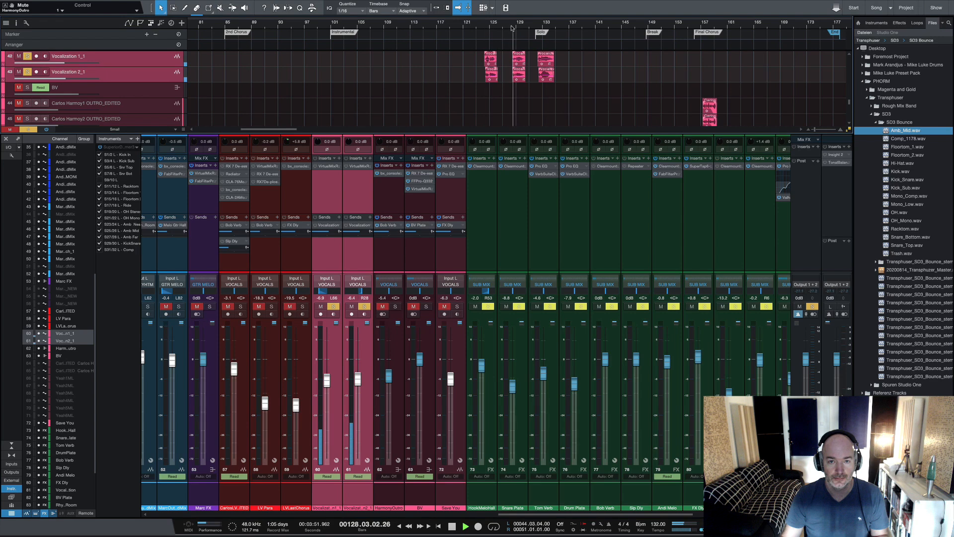
left_click(539, 26)
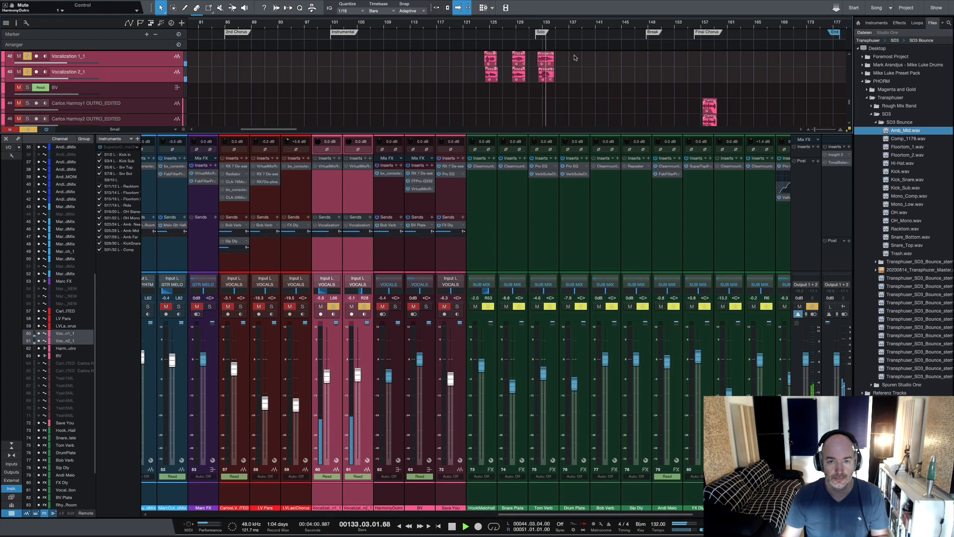
key("space")
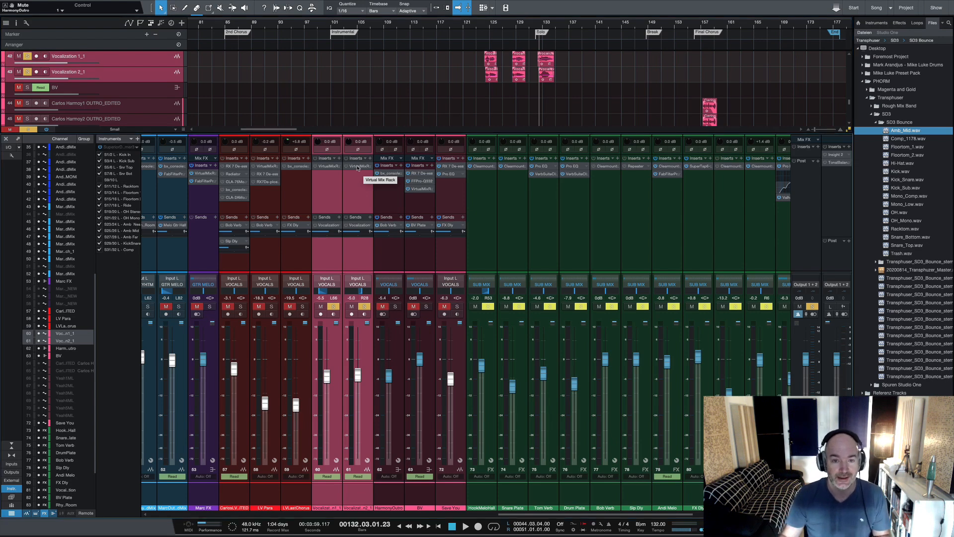
- Review the Virtual Mix Rack insert on the Vocalization 2_1 channel
left_click(357, 167)
left_click_drag(481, 70, 450, 100)
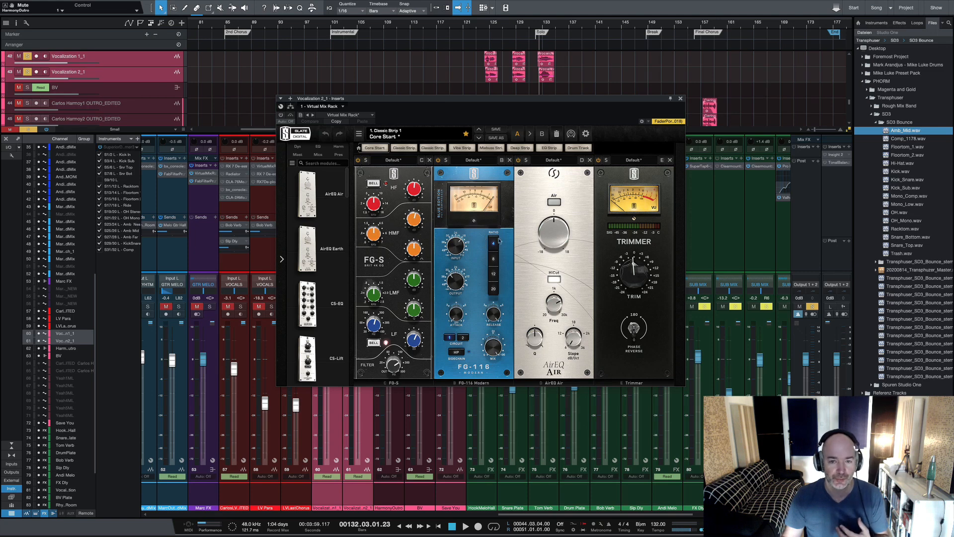
left_click_drag(549, 313, 552, 306)
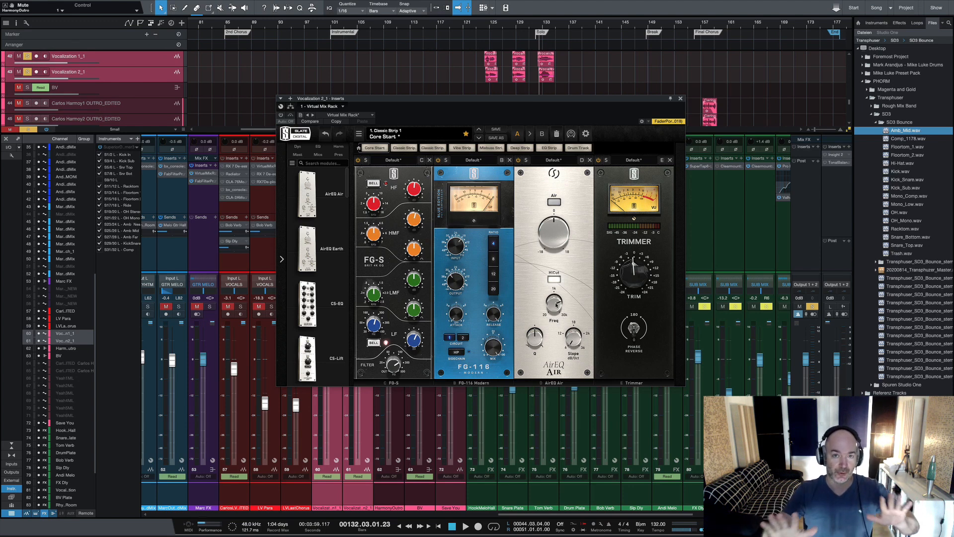
left_click(681, 99)
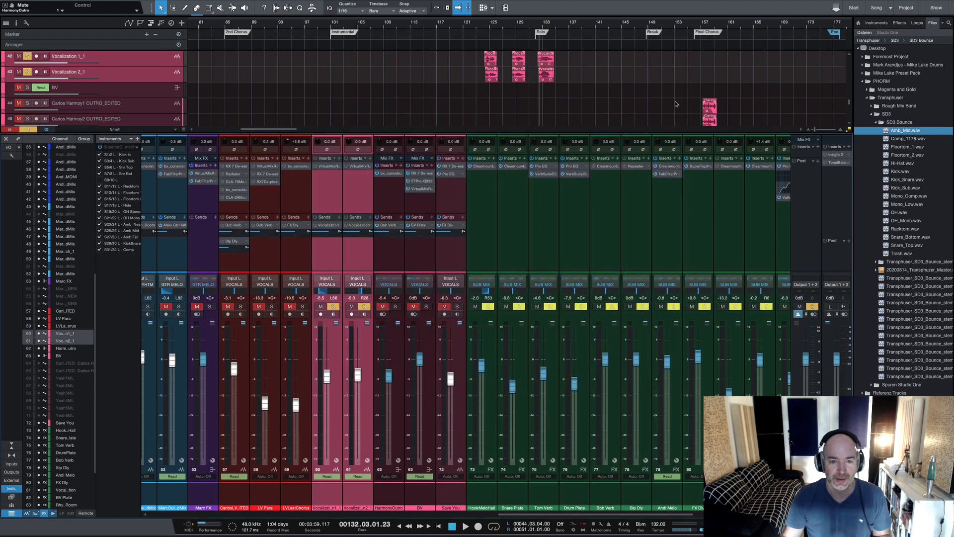
- Review the Virtual Mix Rack insert on Vocalization 1_1 and listen to the soloed vocalizations from bar 132
left_click(320, 169)
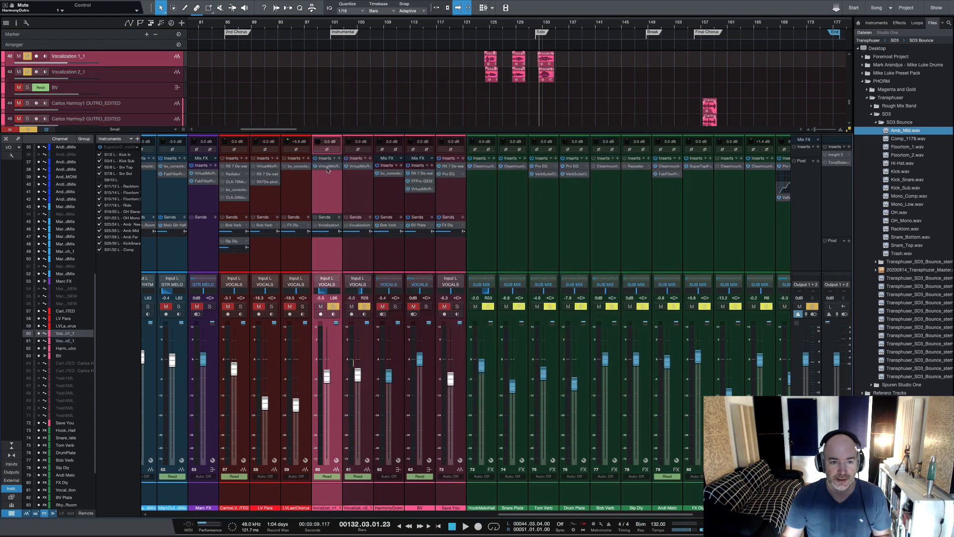
left_click(327, 167)
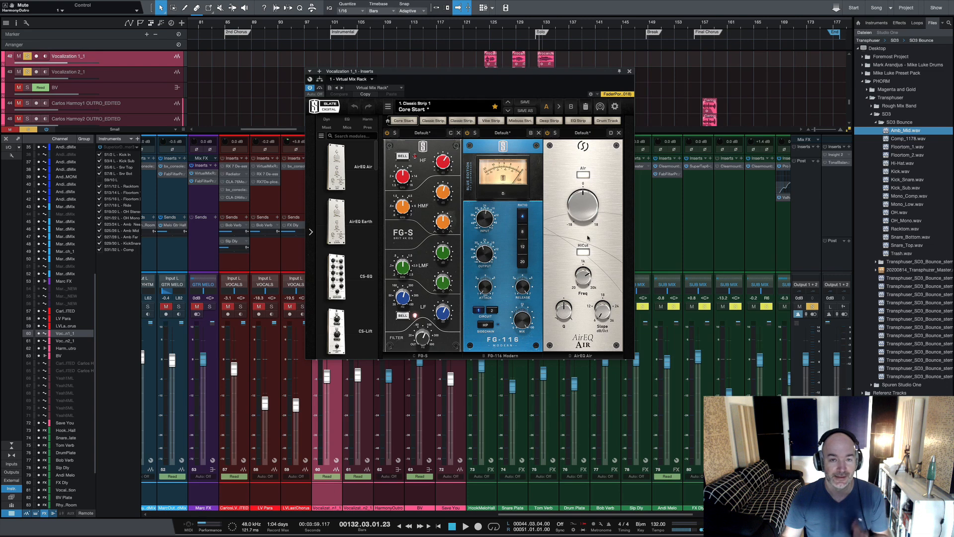
left_click(629, 71)
key("space")
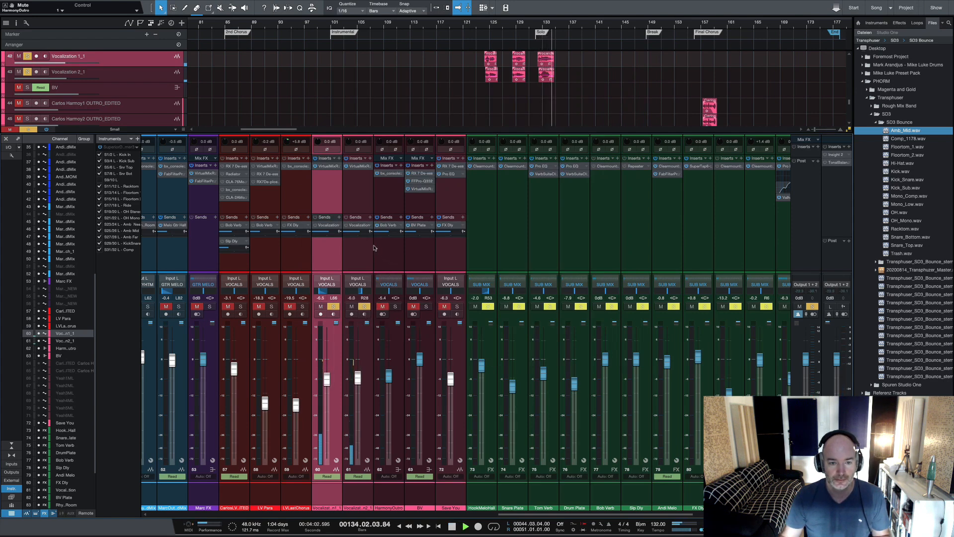
key("space")
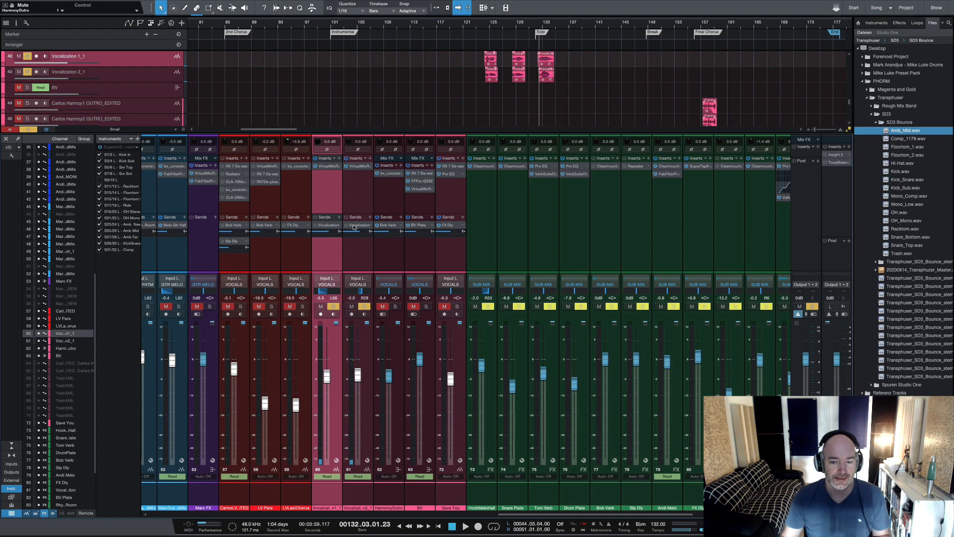
- Examine the mixer, input and delay settings of Clearmountain's Domain on the Vocalization effects channel
left_click(729, 385)
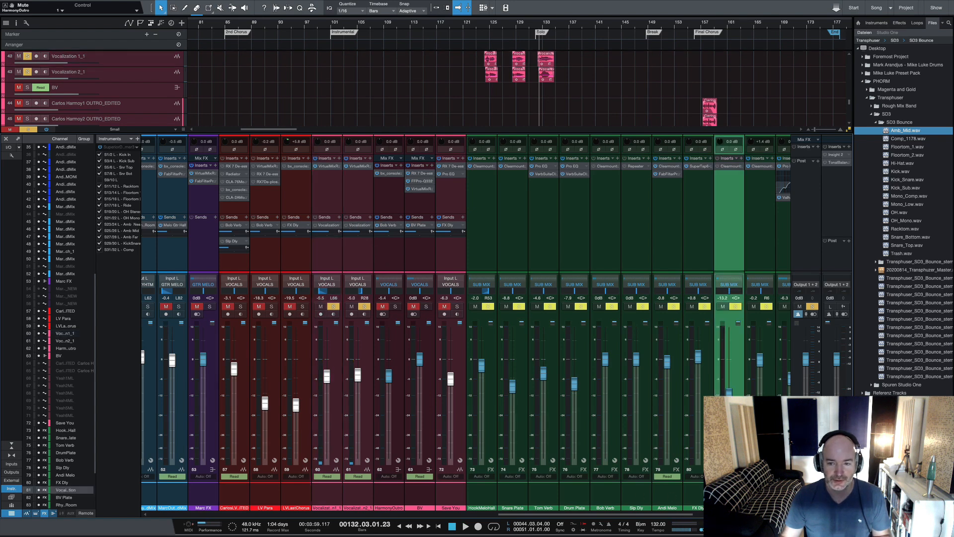
left_click(727, 167)
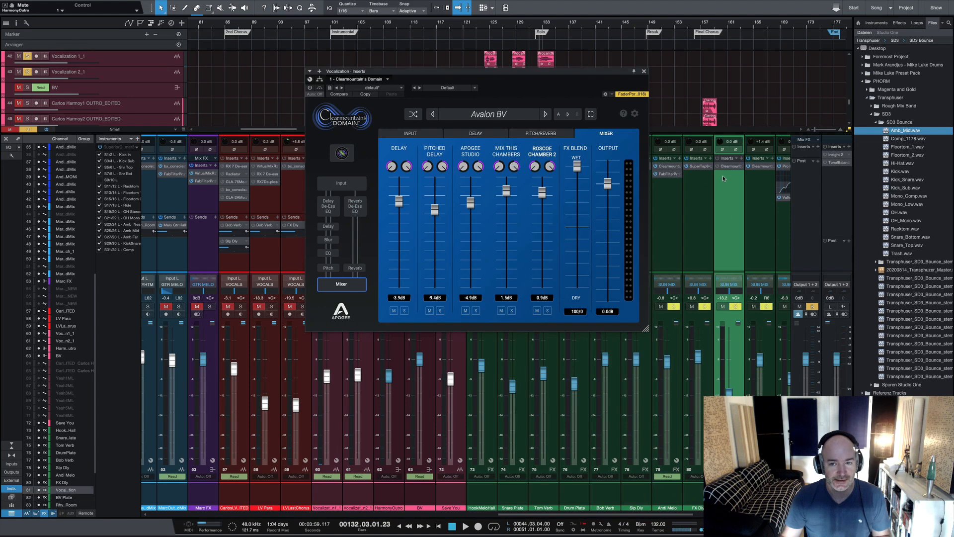
left_click_drag(518, 76, 506, 96)
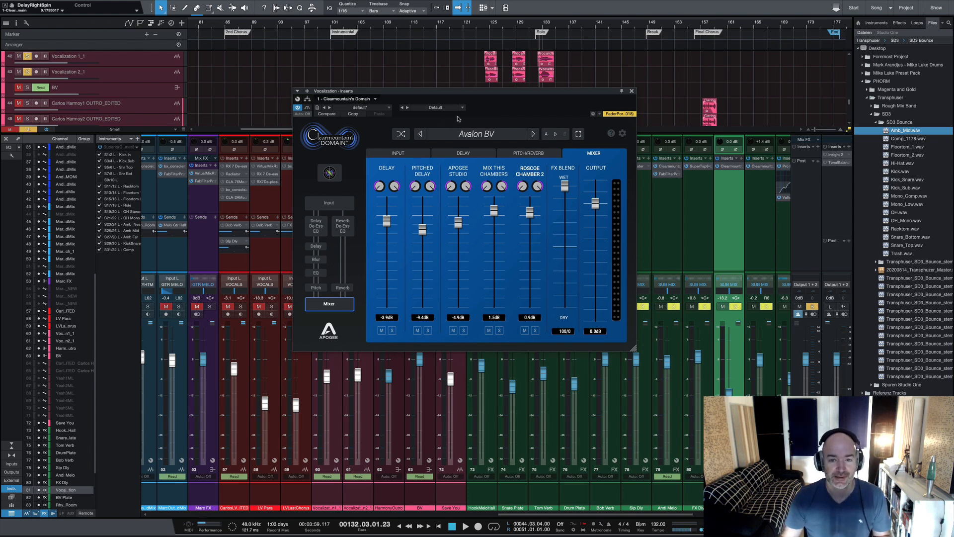
left_click(336, 202)
left_click(320, 245)
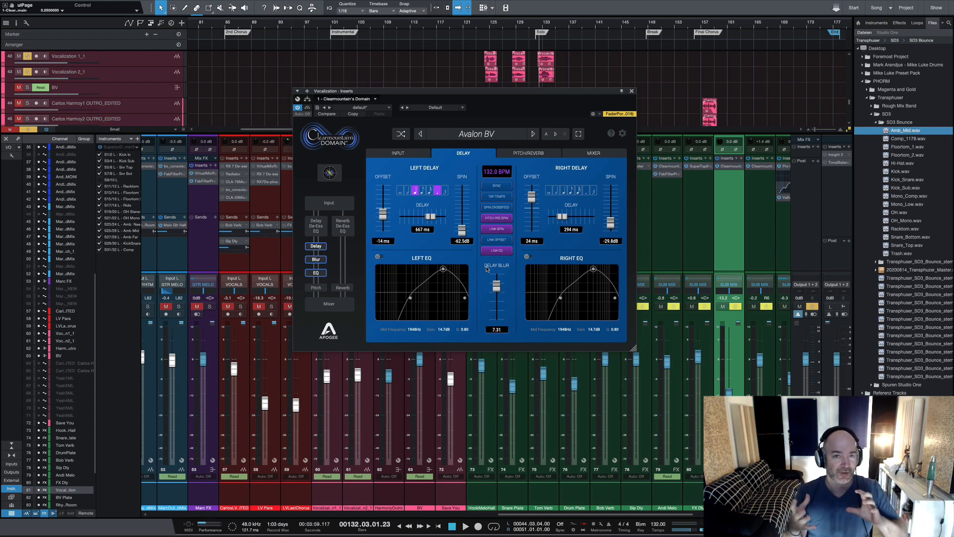
left_click(632, 92)
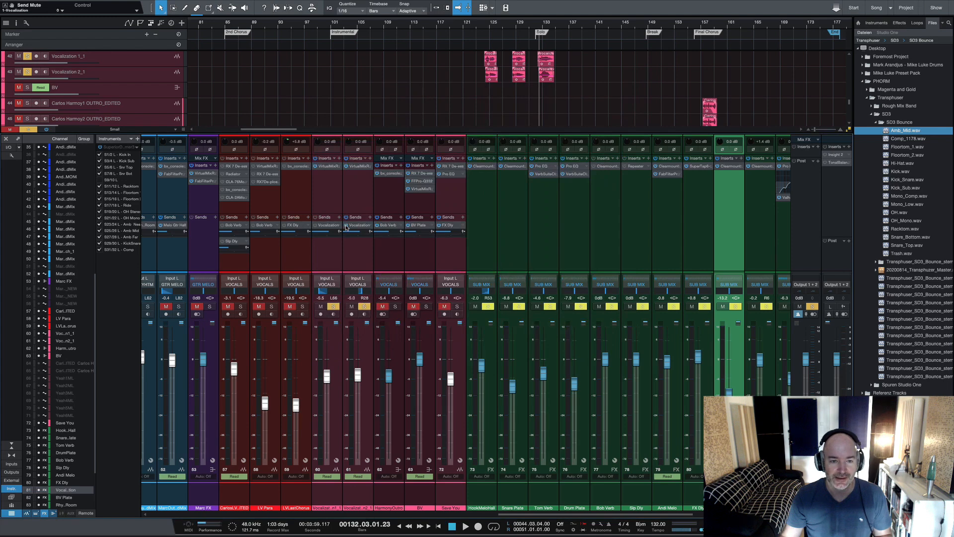
- Enable the Vocalization send on both Vocalization channels and audition them soloed from bar 123
left_click(334, 247)
left_click(352, 251, "shift")
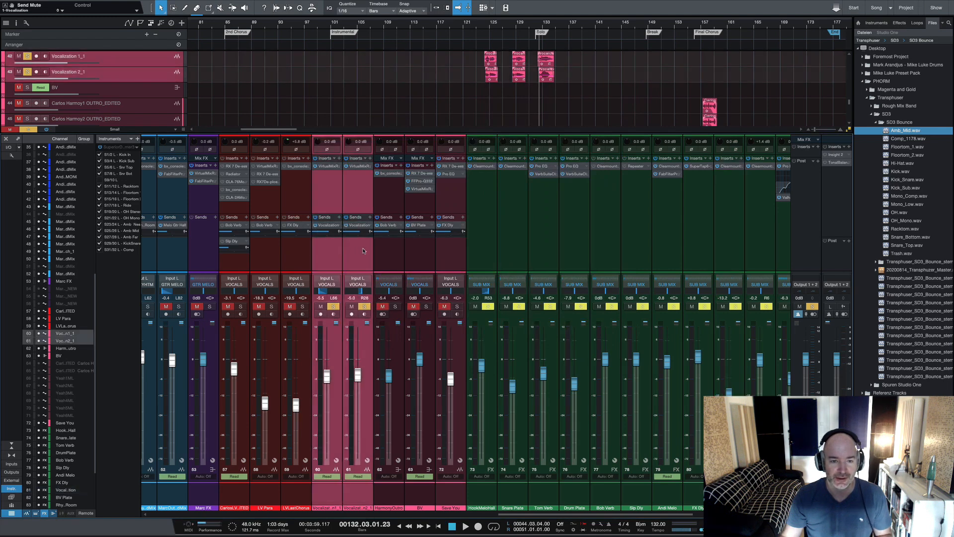
left_click(482, 27)
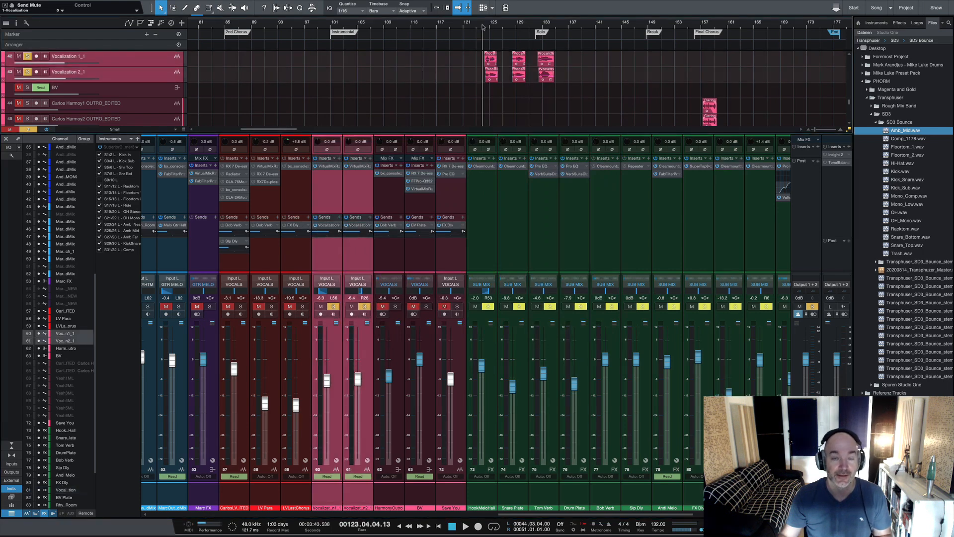
key("space")
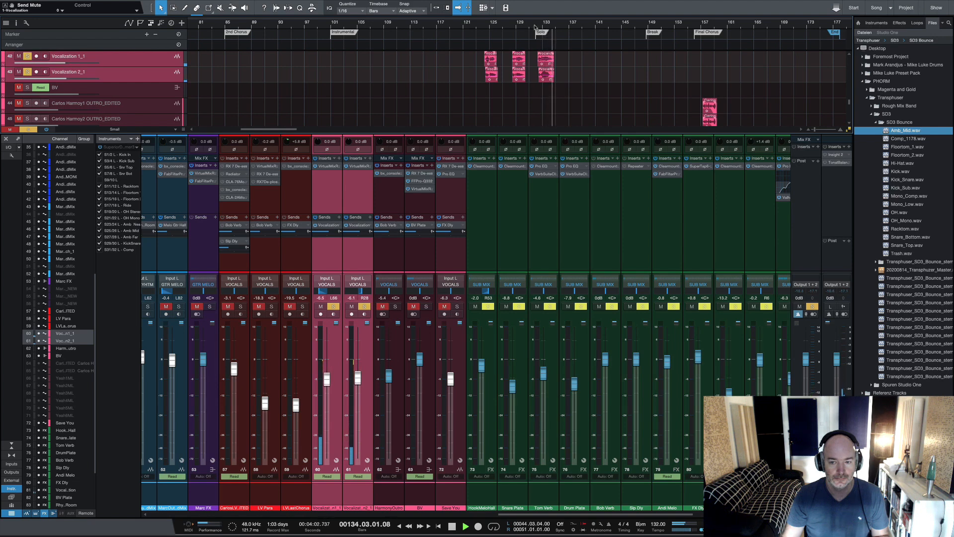
key("space")
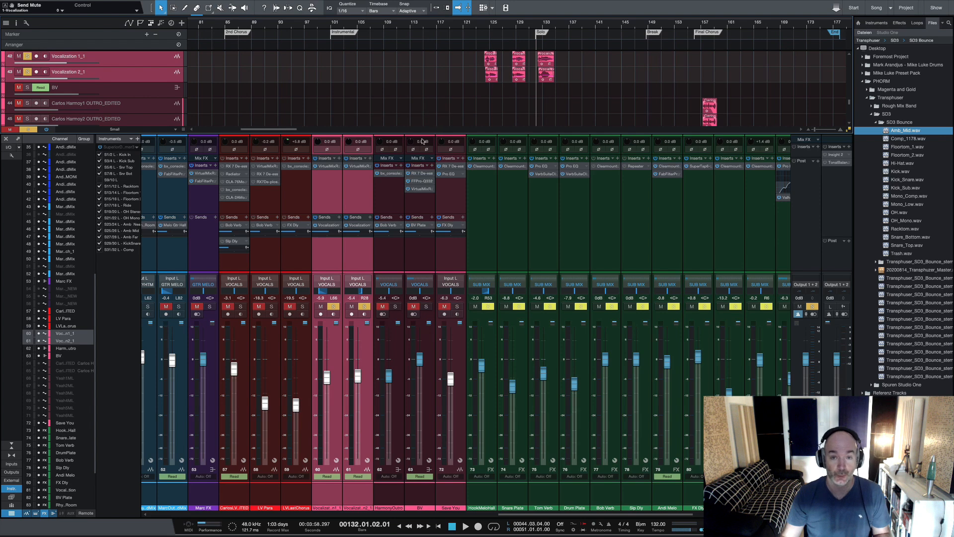
- Unsolo and unmute both Vocalization channels and listen to them in the full mix from bar 122
left_click(363, 307)
left_click(351, 306)
left_click(475, 27)
key("space")
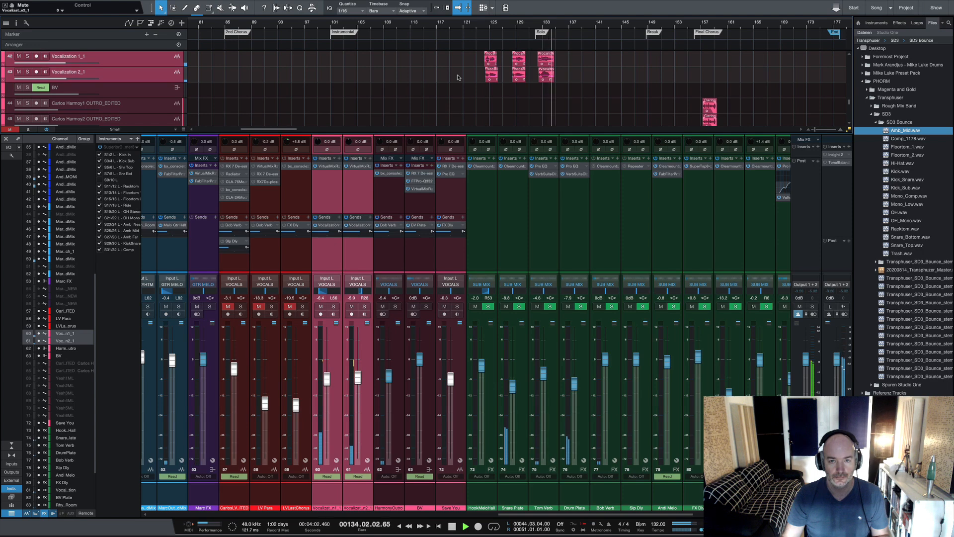
key("space")
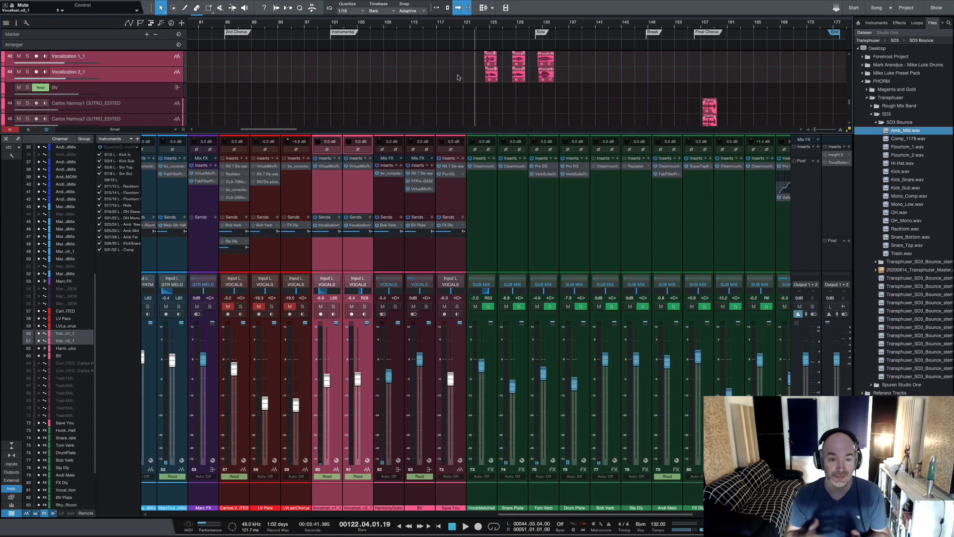
- Select each Vocalization channel in turn, and the three lead vocal channels as a group
left_click(341, 352)
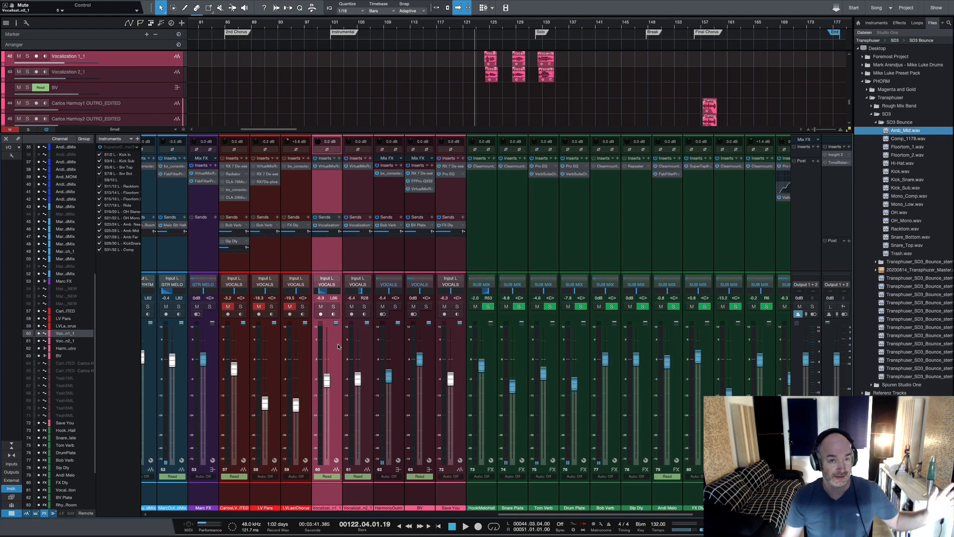
left_click(364, 341)
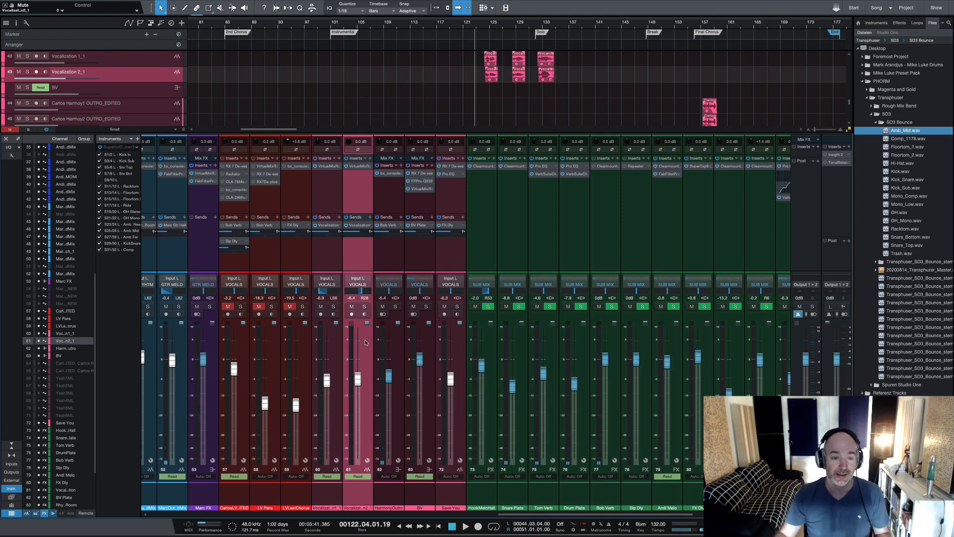
left_click(288, 352)
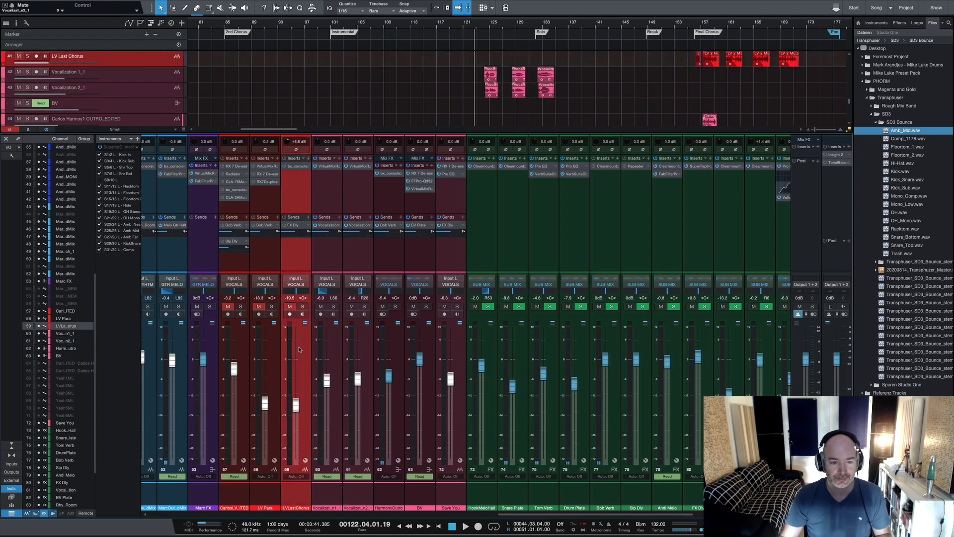
left_click(241, 348, "shift")
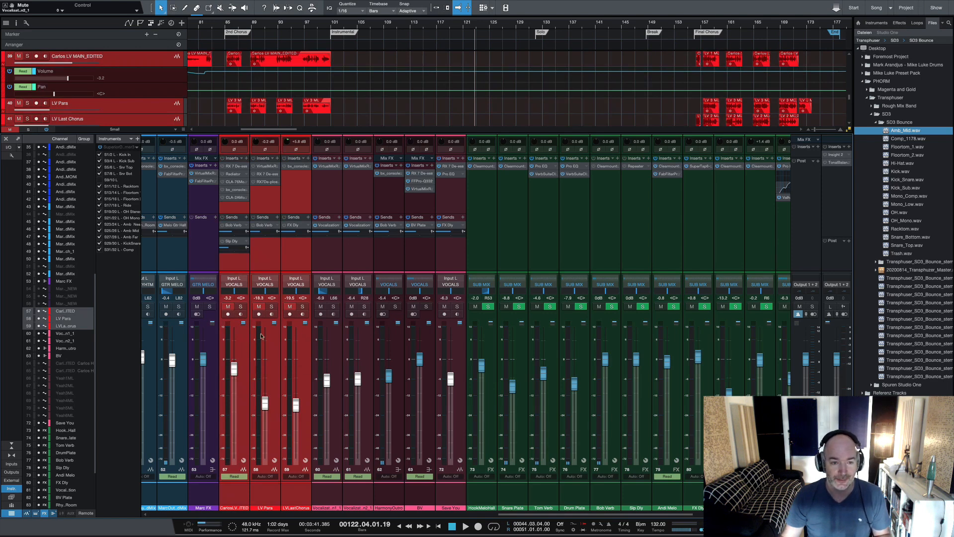
- Unmute the main lead vocal channel and solo it
left_click(242, 339)
left_click(227, 307)
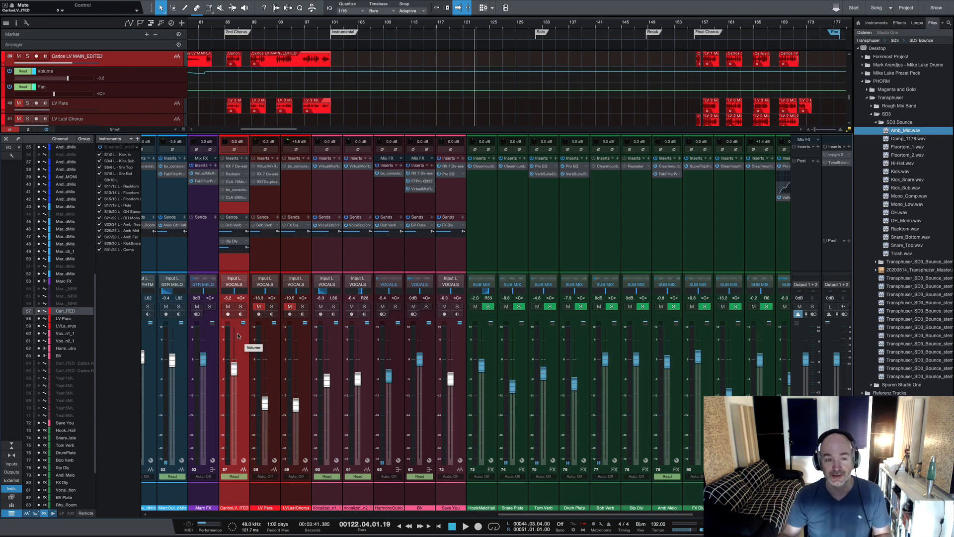
left_click(241, 306)
- Play the soloed main lead vocal from bar 14, at the start of the first verse
scroll(352, 111, "right", 5)
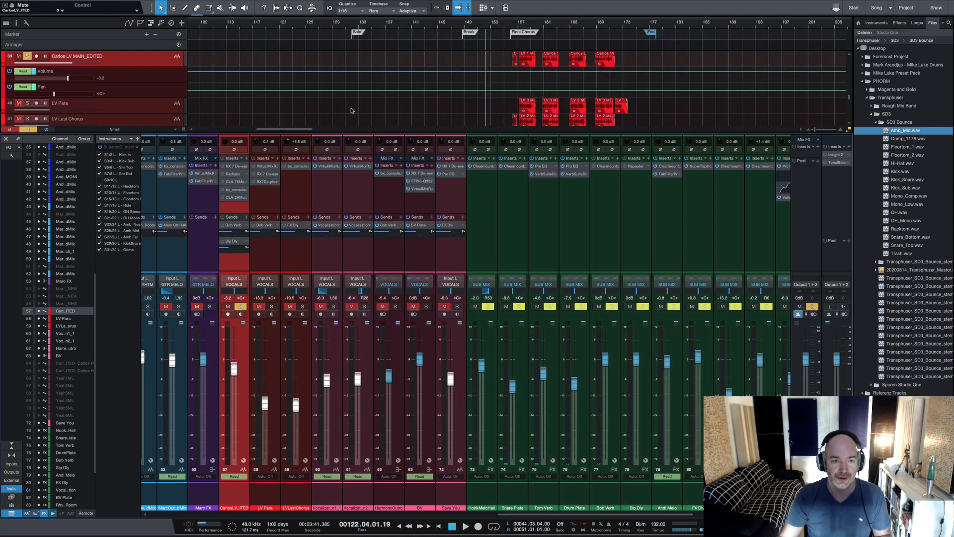
scroll(351, 110, "left", 10)
scroll(352, 110, "left", 6)
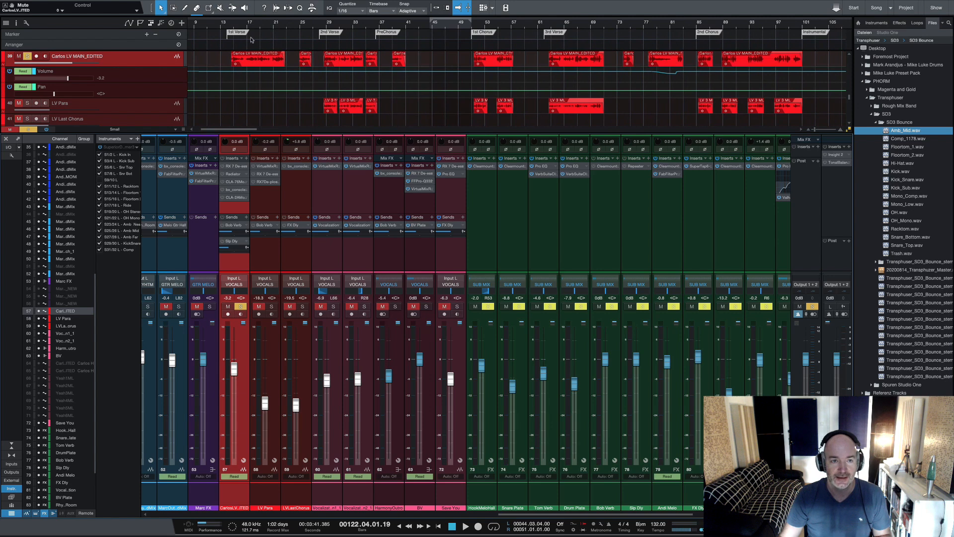
left_click(231, 26)
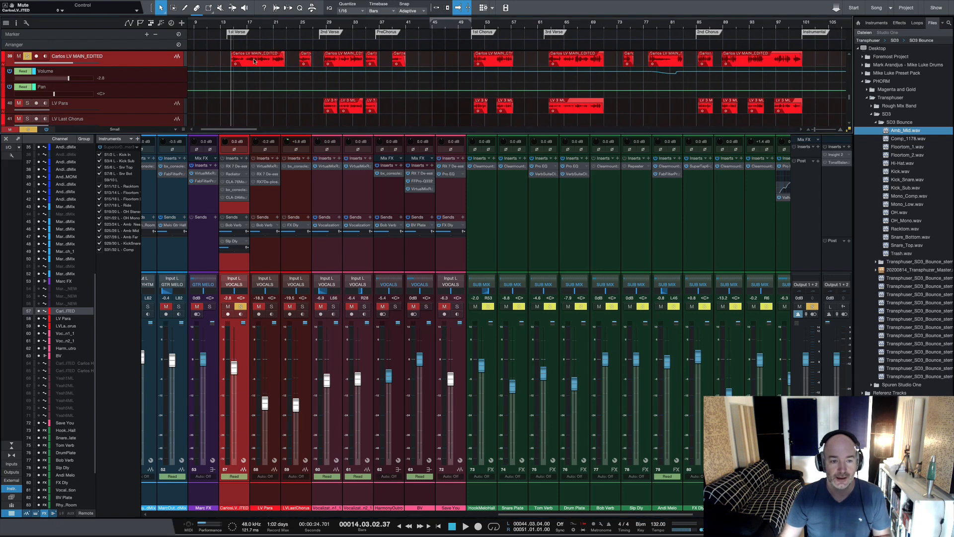
key("space")
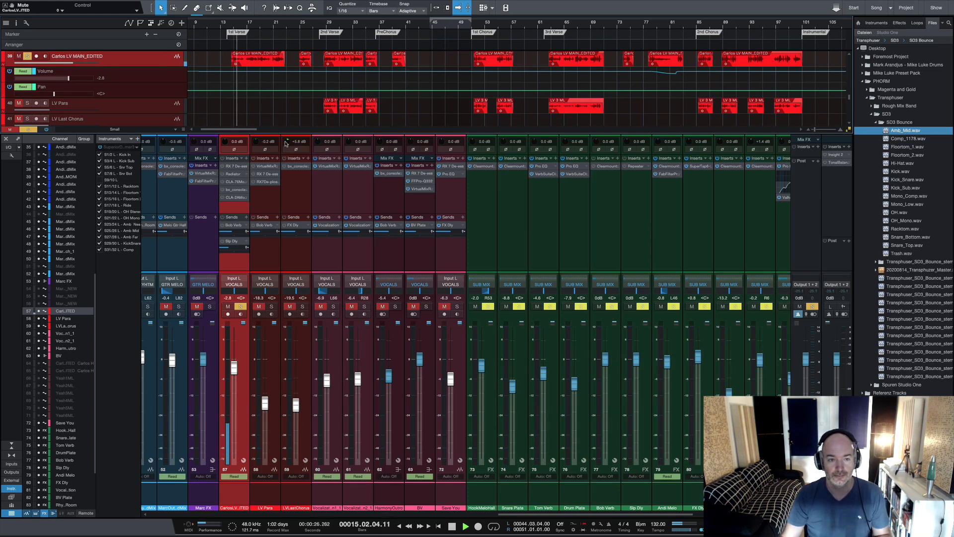
scroll(285, 108, "left", 2)
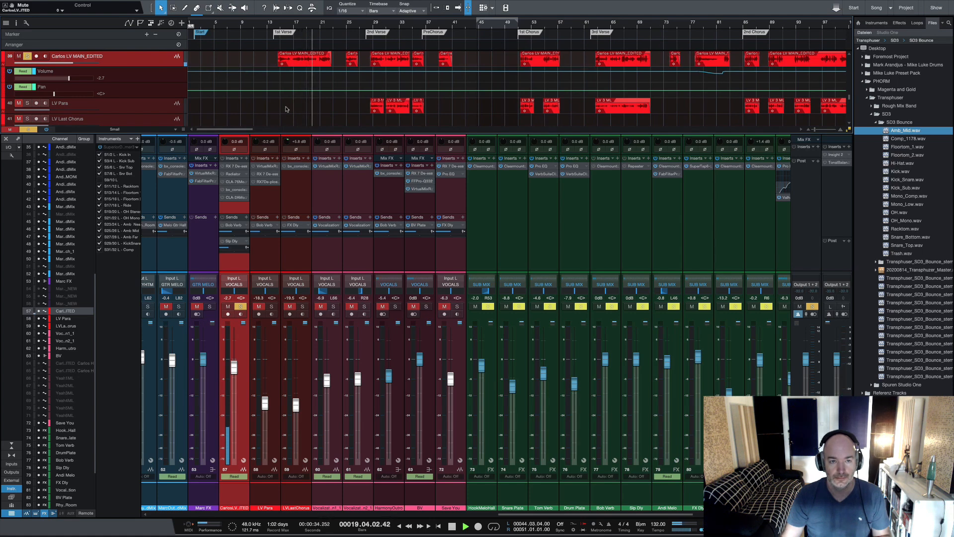
- Stop playback and view the RX 7 De-ess settings on the main lead vocal channel
key("space")
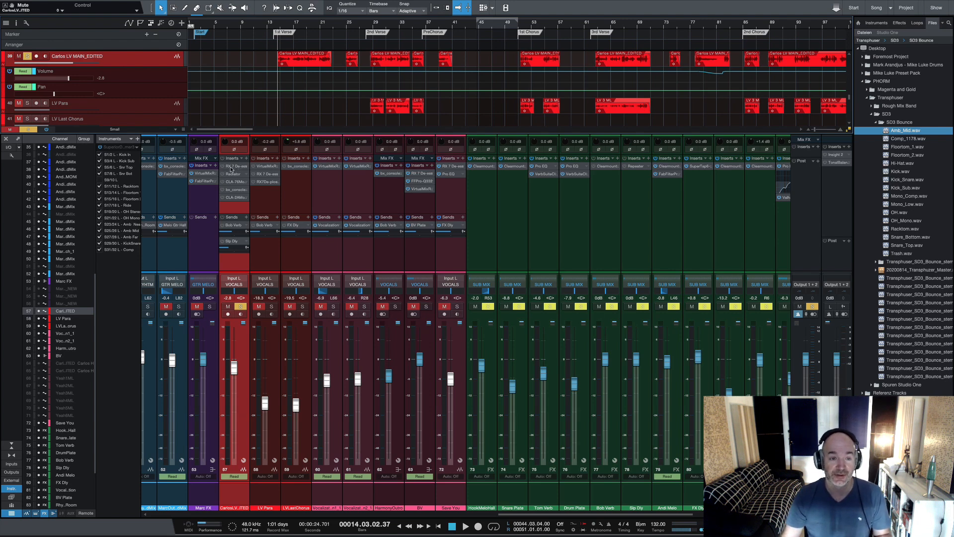
left_click(232, 169)
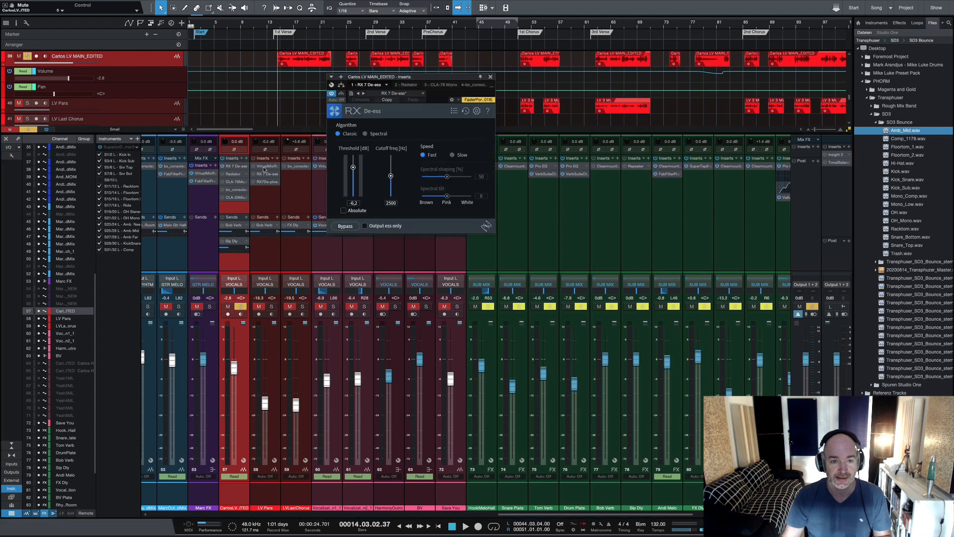
left_click(490, 78)
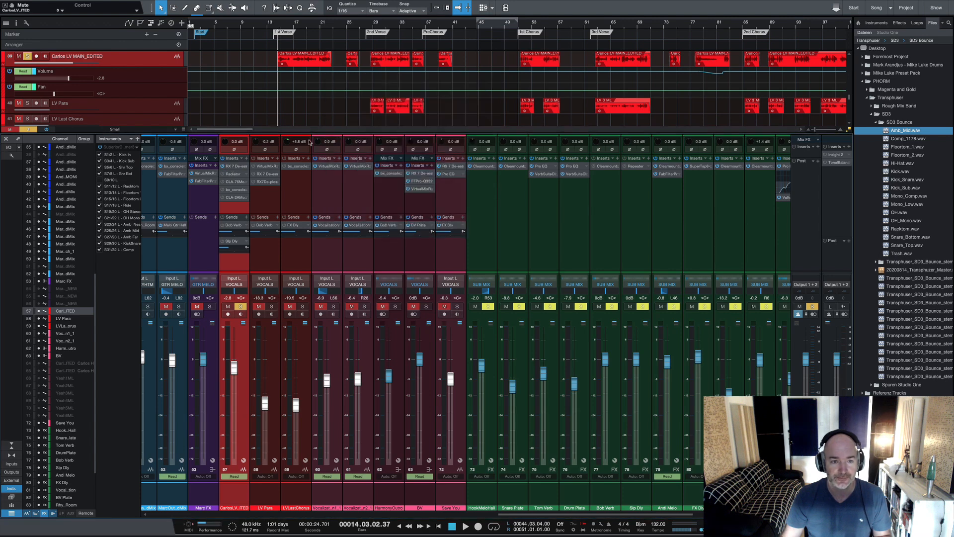
- Switch on the Radiator insert of the main lead vocal while playing the soloed track from bar 14
left_click(234, 174)
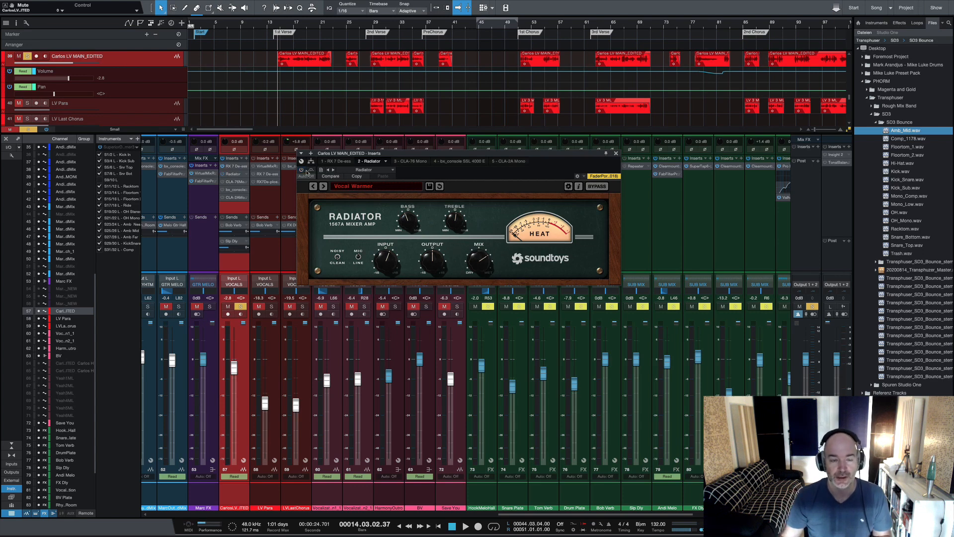
key("space")
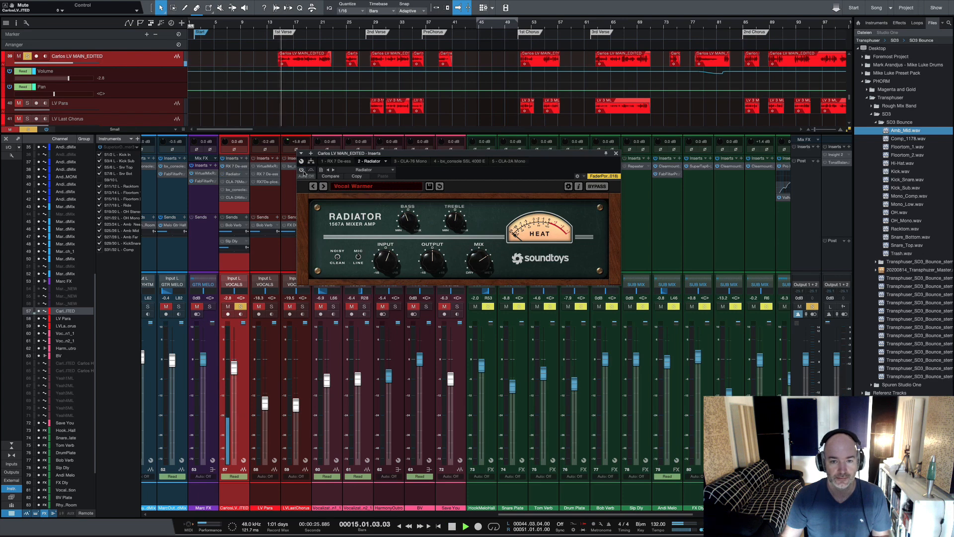
left_click(301, 170)
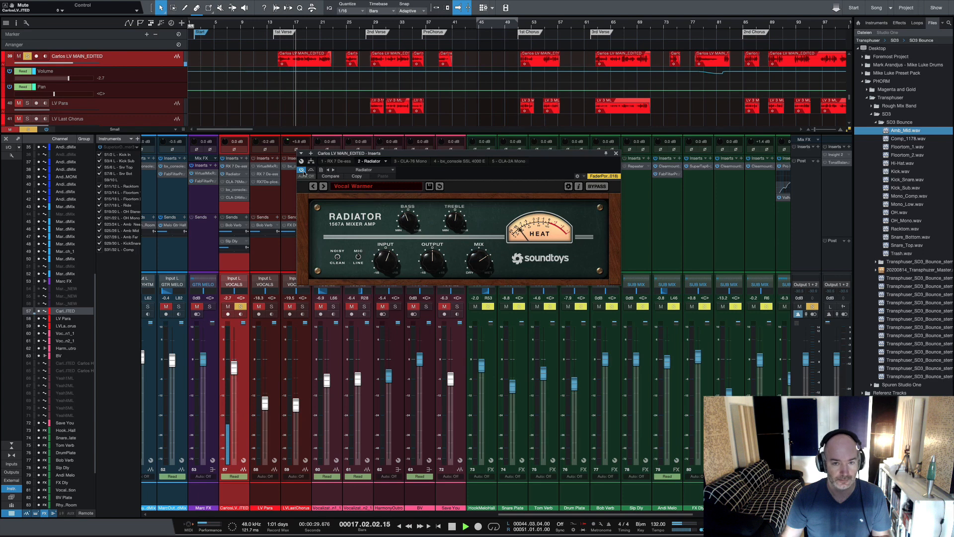
key("space")
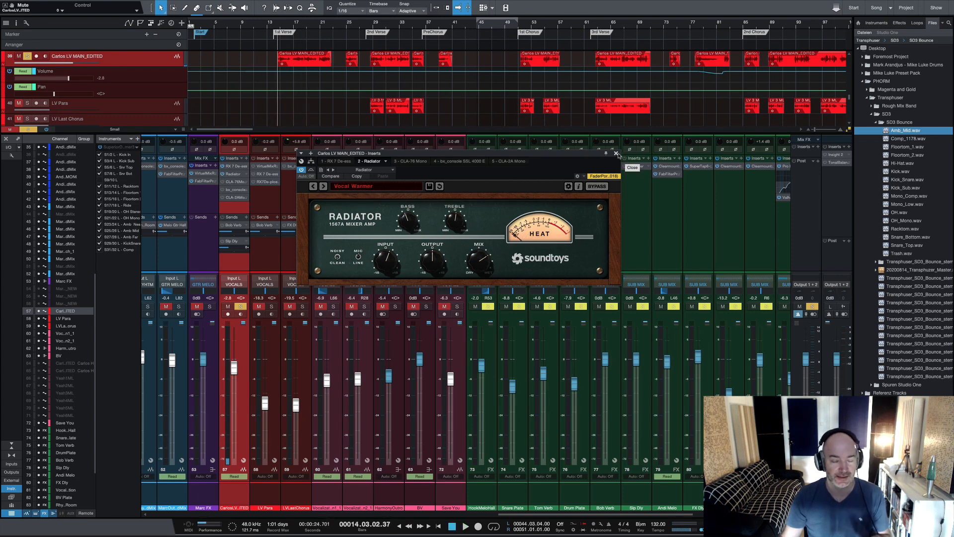
left_click(616, 154)
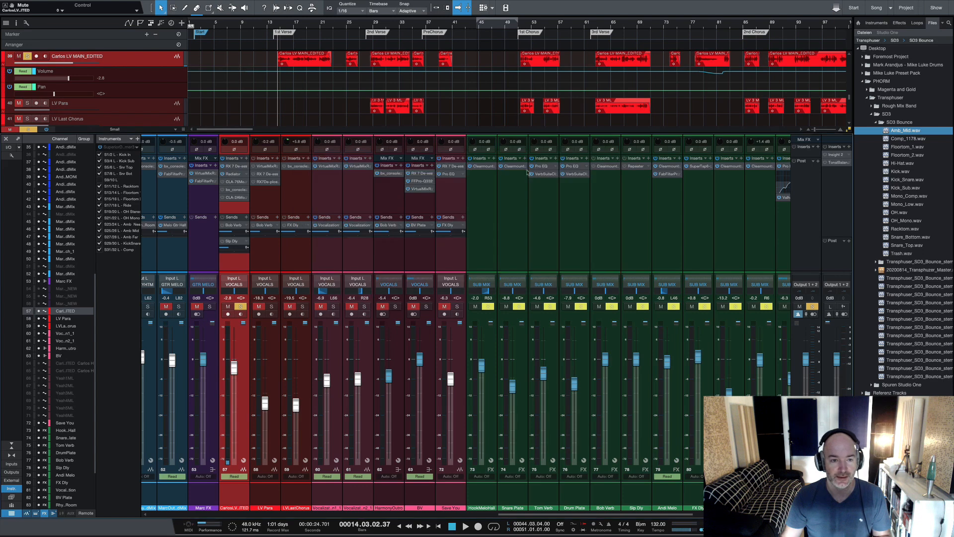
- Open the main lead vocal's CLA-76, SSL 4000 E console and CLA-2A inserts and arrange their windows side by side
left_click(237, 182)
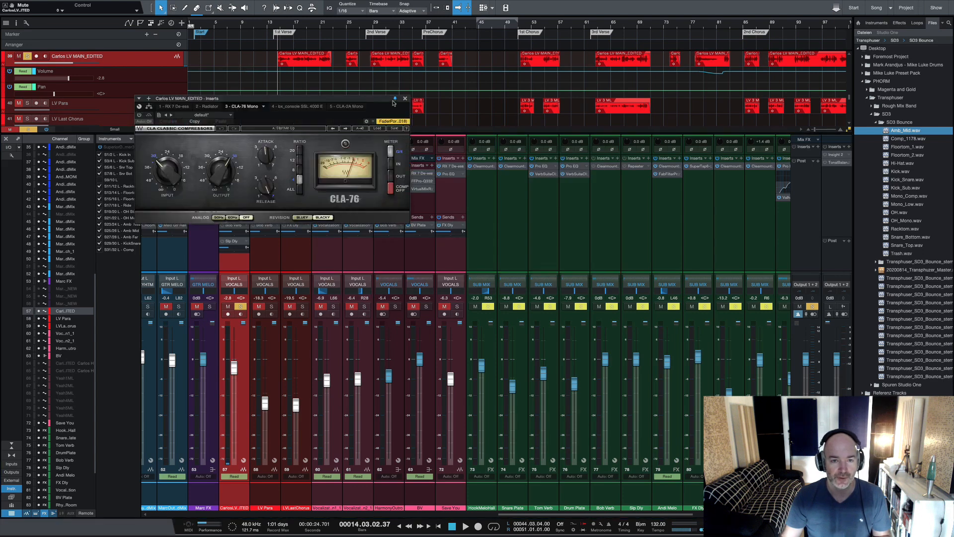
left_click_drag(388, 100, 378, 61)
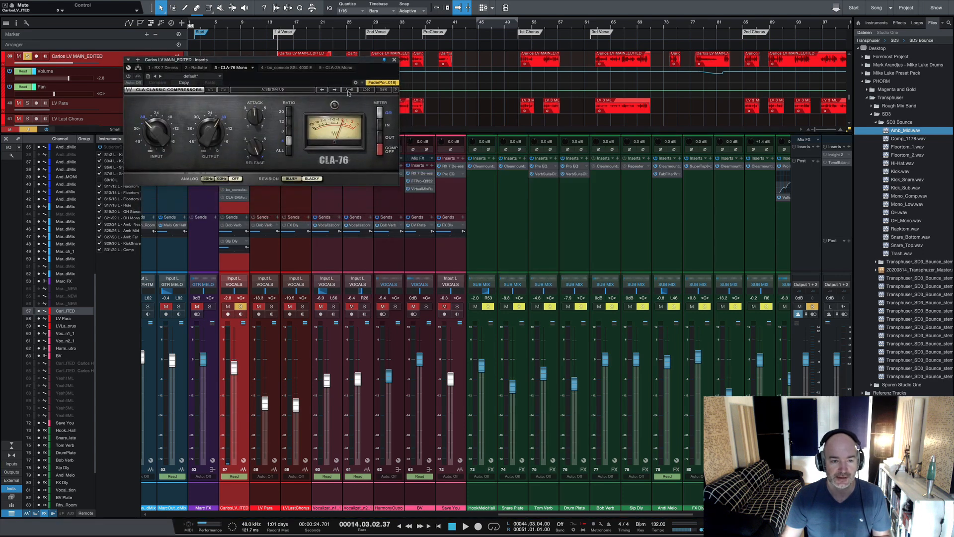
left_click(237, 189)
left_click(244, 197)
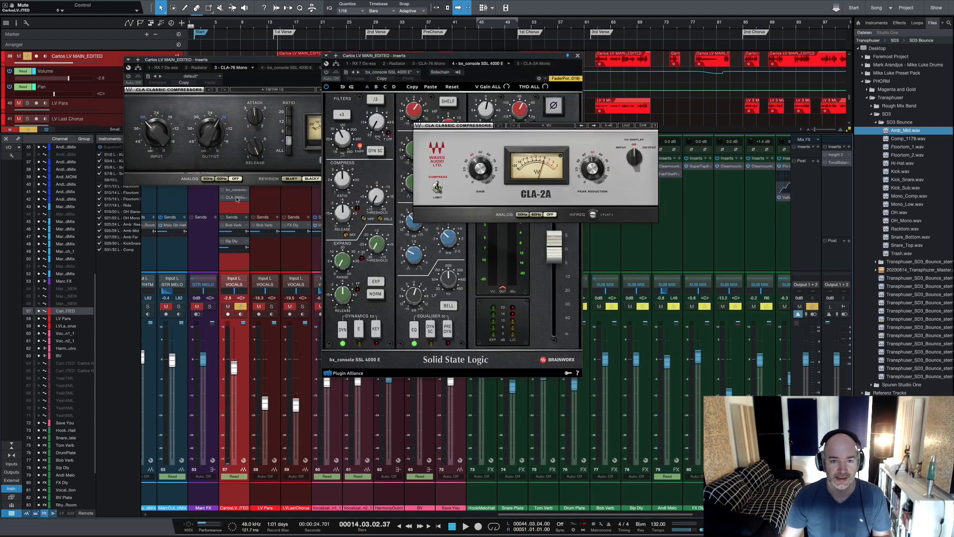
left_click_drag(595, 97, 743, 75)
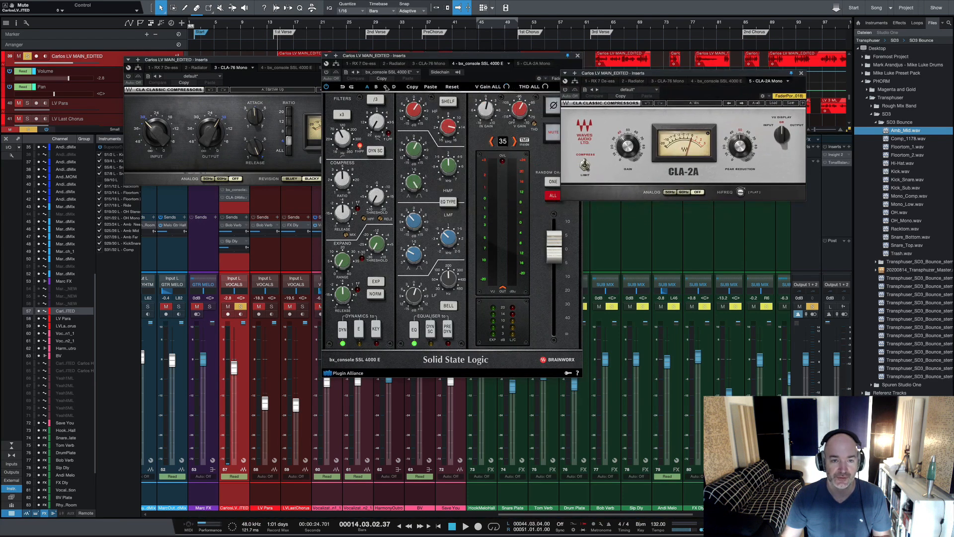
left_click_drag(272, 63, 192, 67)
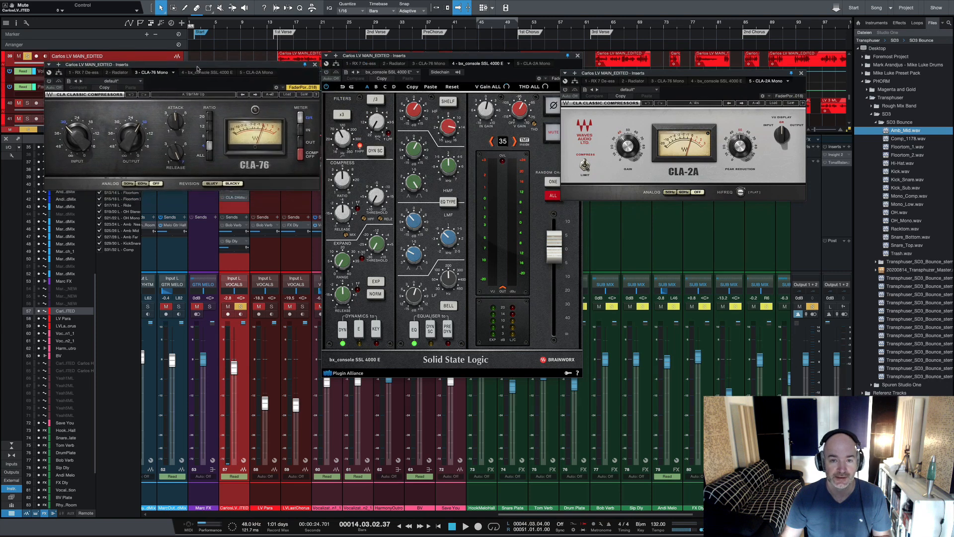
left_click_drag(582, 75, 606, 63)
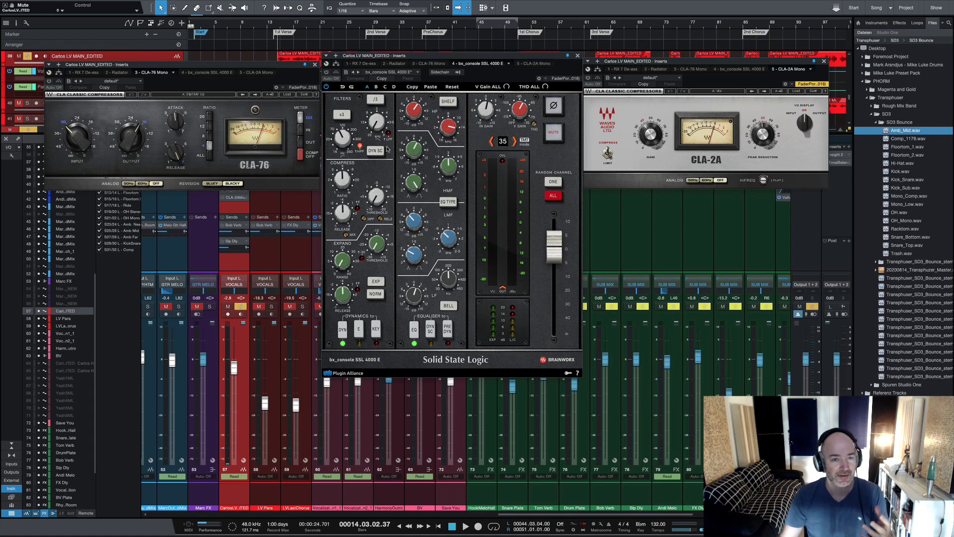
- Close the SSL 4000 E window, view the CLA-76 and CLA-2A next to each other, and close both
left_click(577, 56)
left_click_drag(283, 69, 499, 63)
left_click_drag(626, 60, 561, 58)
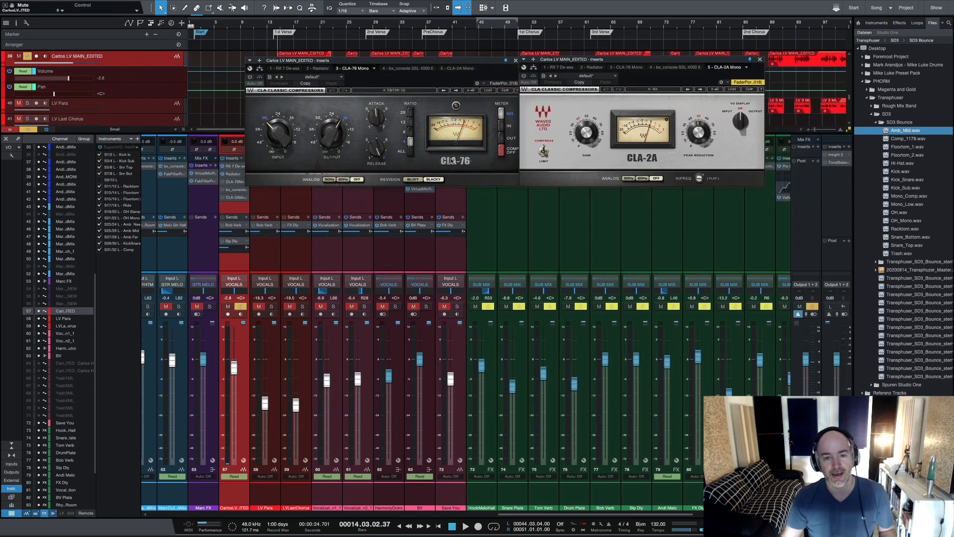
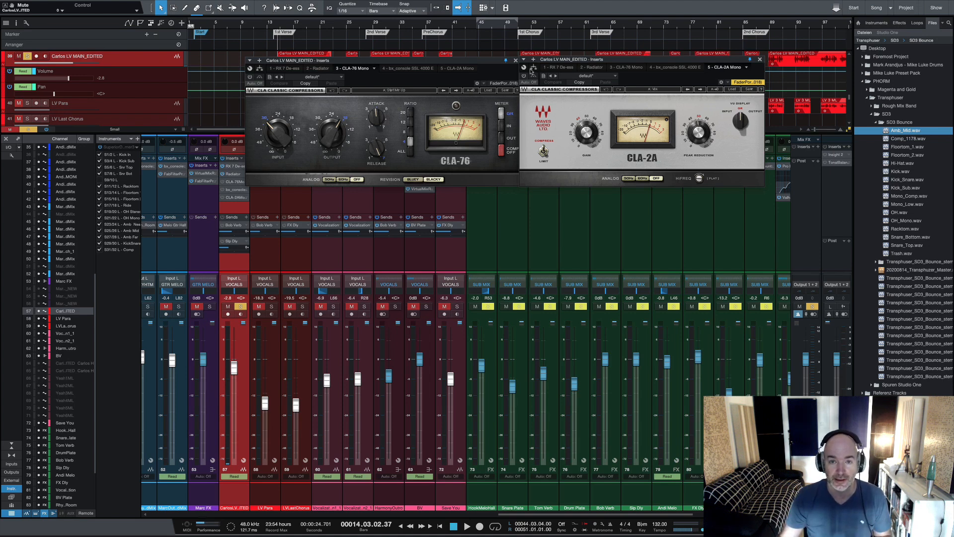
left_click(516, 60)
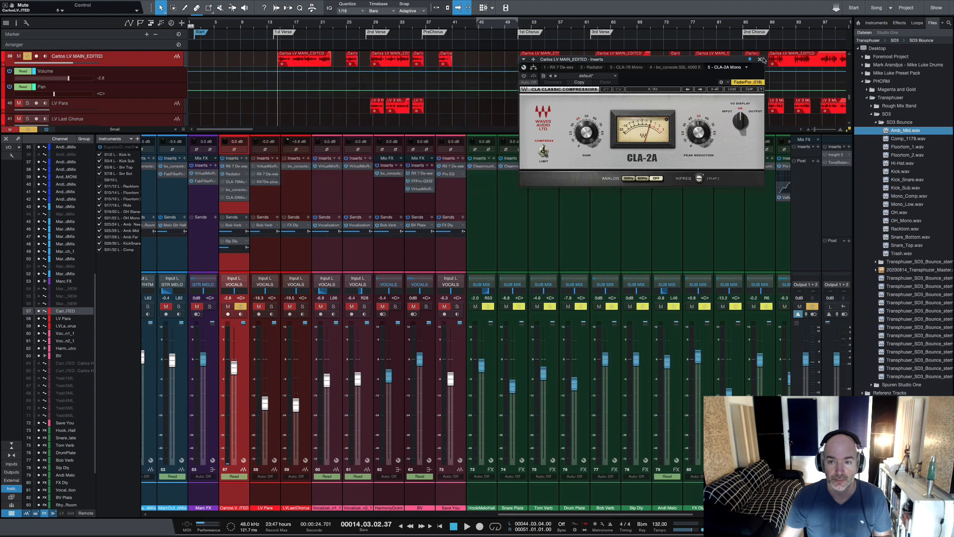
left_click(759, 59)
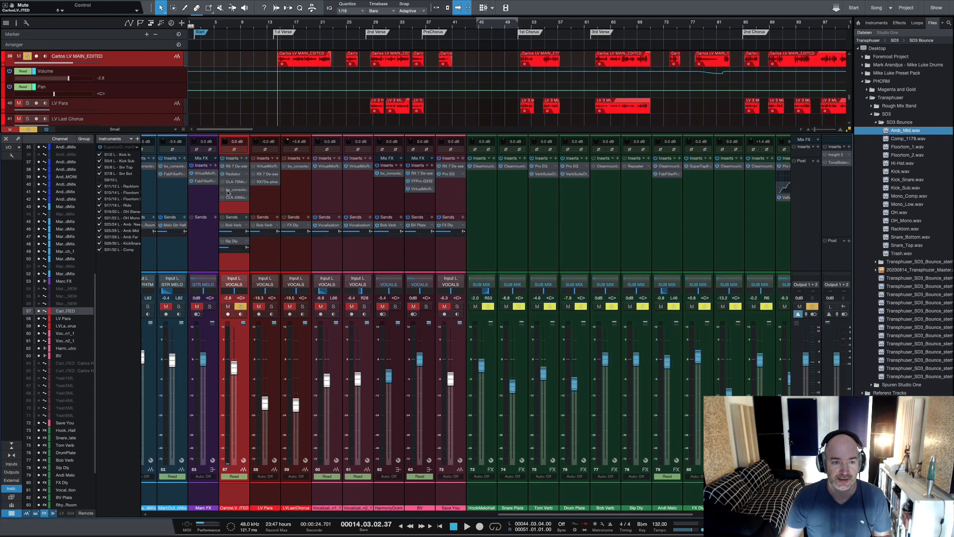
- Switch on the SSL 4000 E console insert of the main lead vocal and audition it from bar 14
left_click(230, 193)
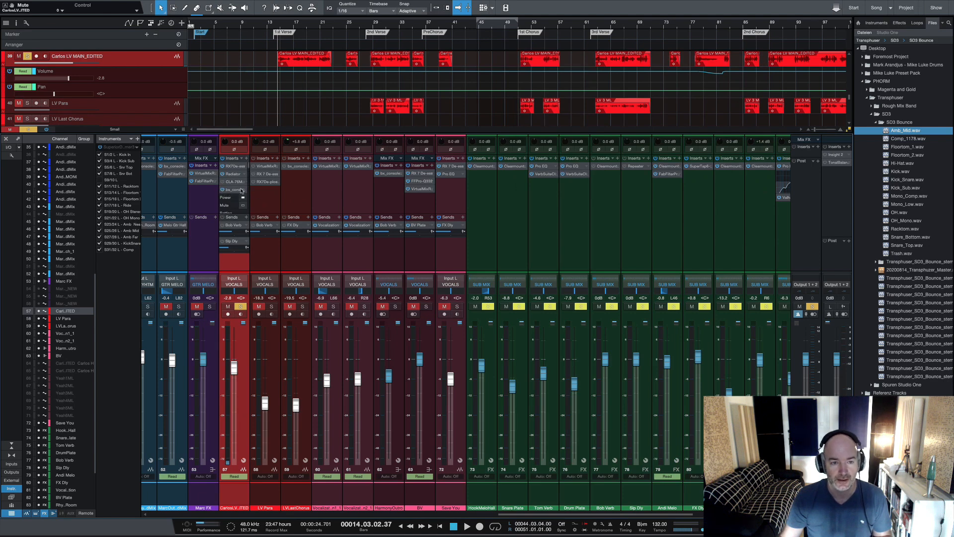
double_click(241, 190)
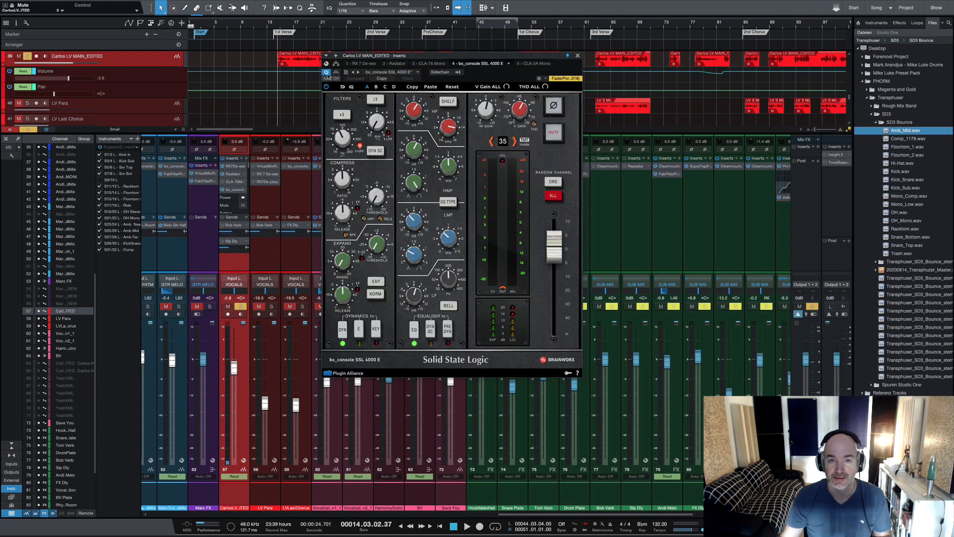
key("space")
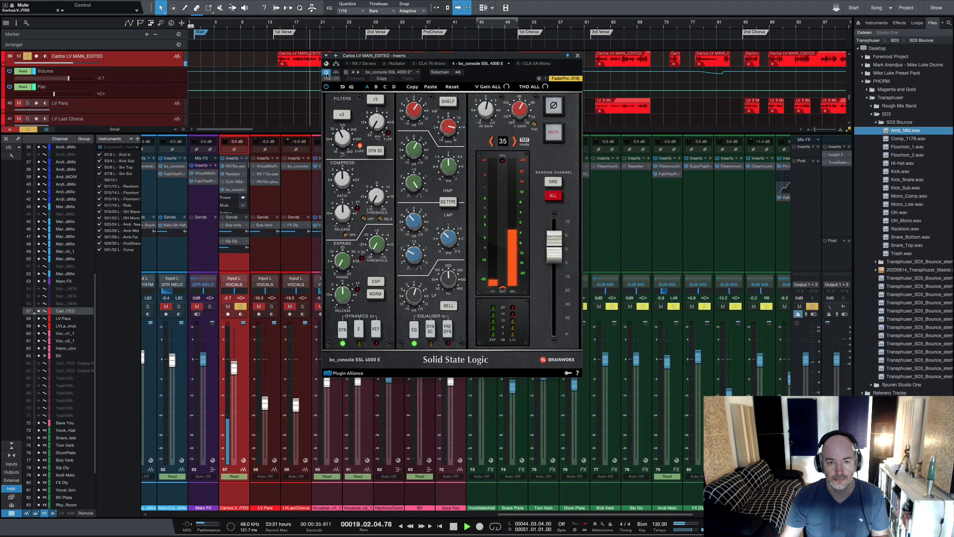
key("space")
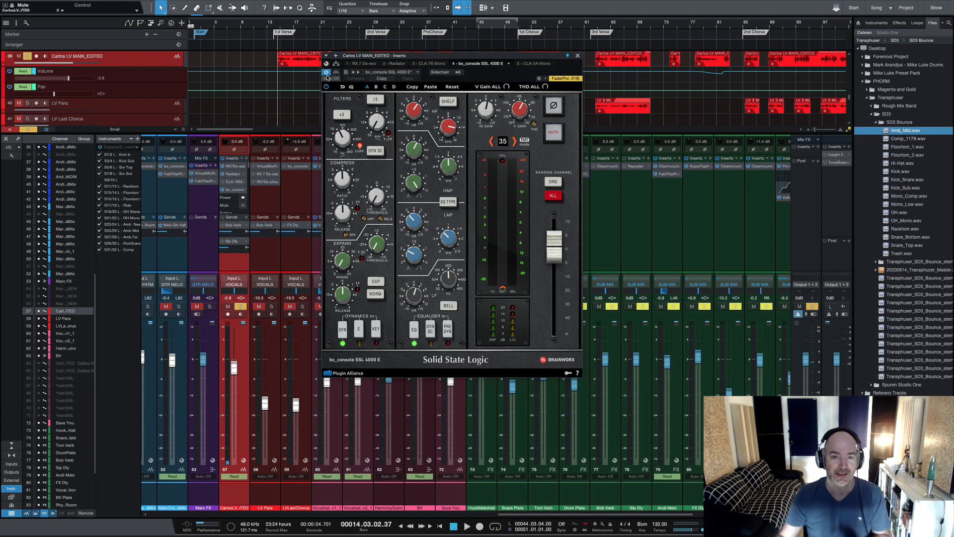
left_click(579, 57)
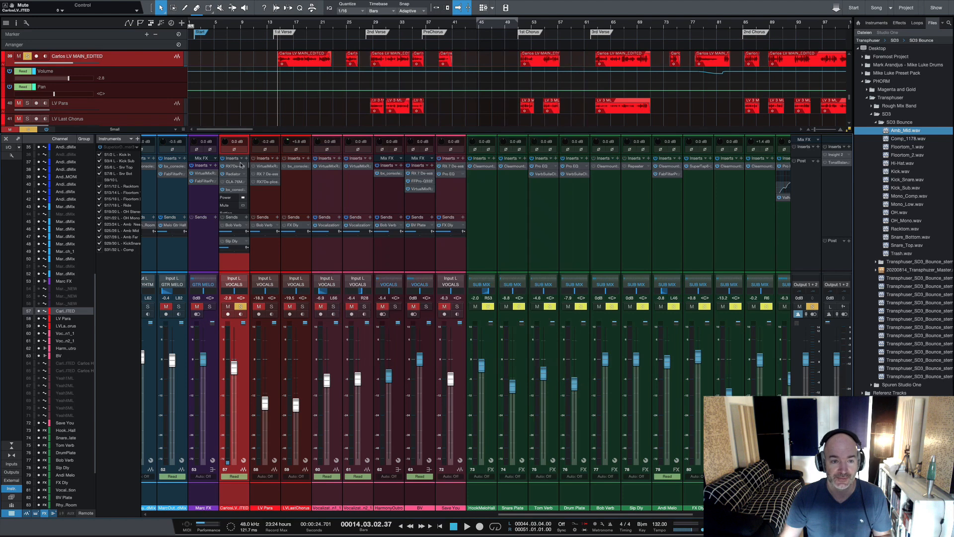
right_click(242, 193)
left_click(249, 207)
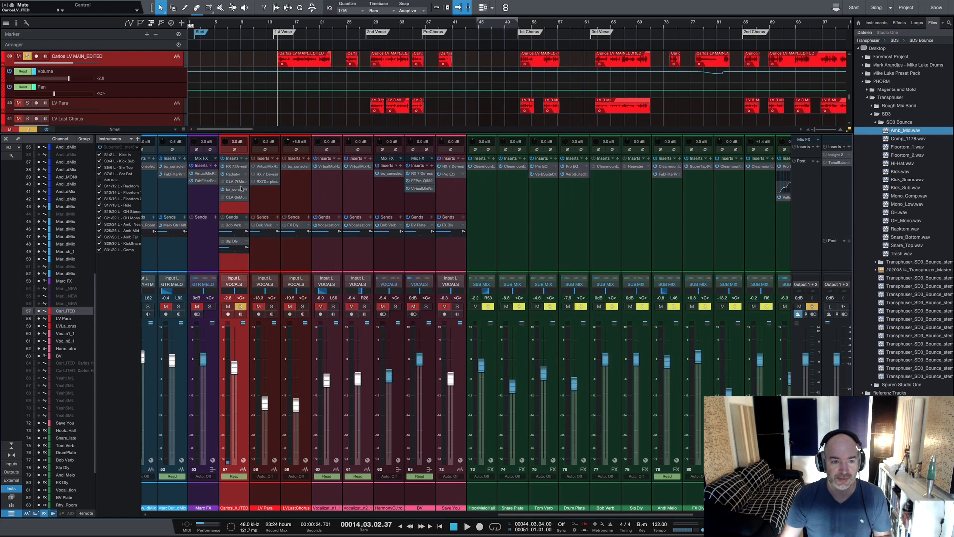
- Reopen the CLA-76 and CLA-2A windows side by side and place the playhead at bar 62, near the third verse
left_click(243, 183)
left_click(236, 198)
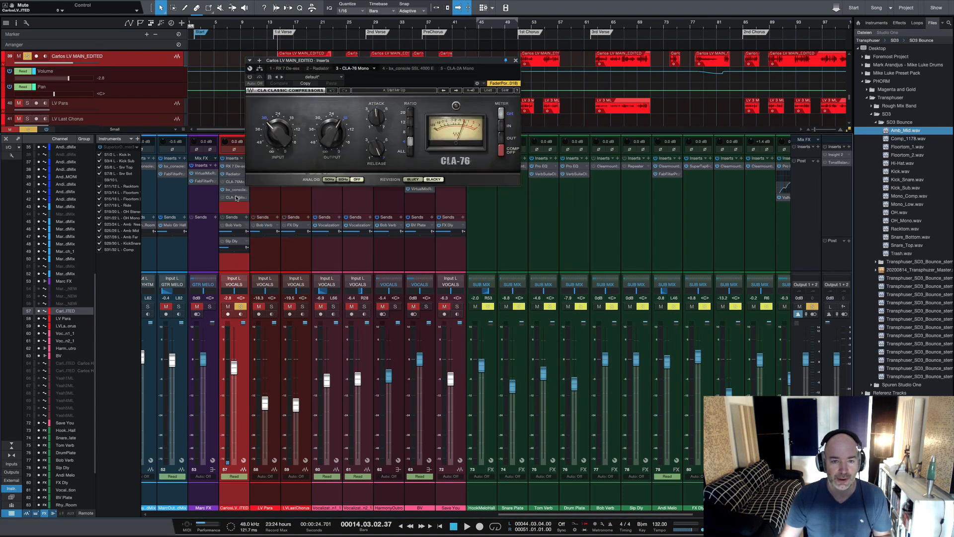
left_click_drag(473, 65, 430, 95)
left_click_drag(587, 61, 534, 125)
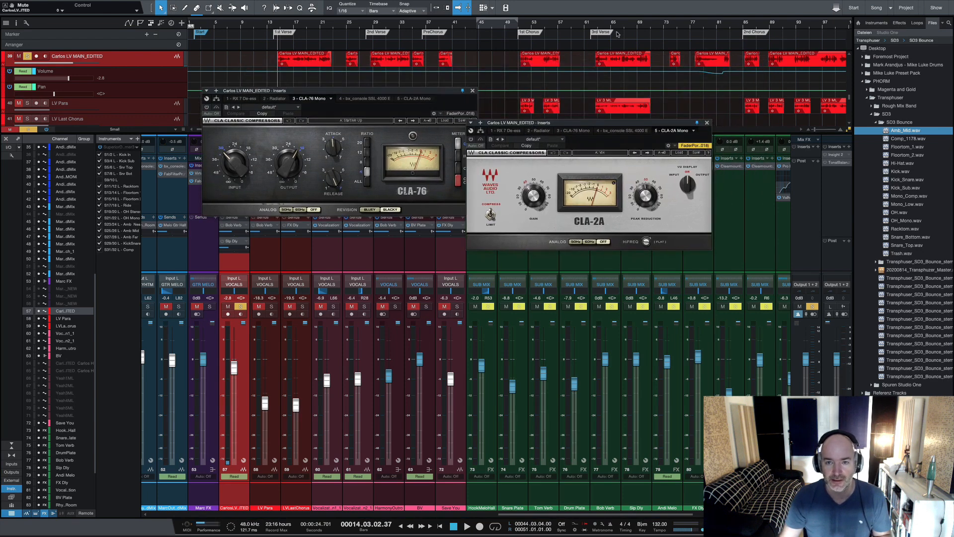
left_click(595, 27)
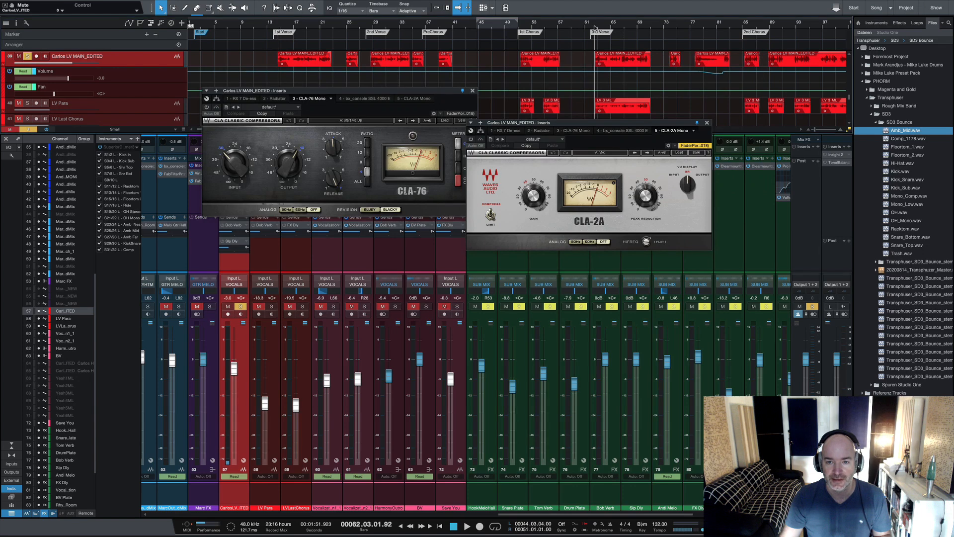
left_click_drag(544, 123, 555, 92)
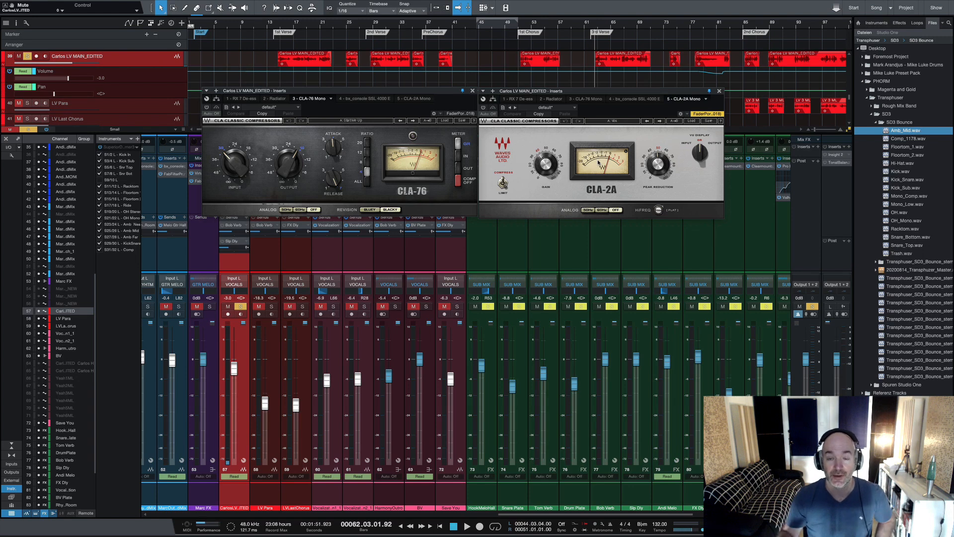
- Switch on the CLA-76 and CLA-2A compressors and play the soloed lead vocal from bar 62 to hear them
key("space")
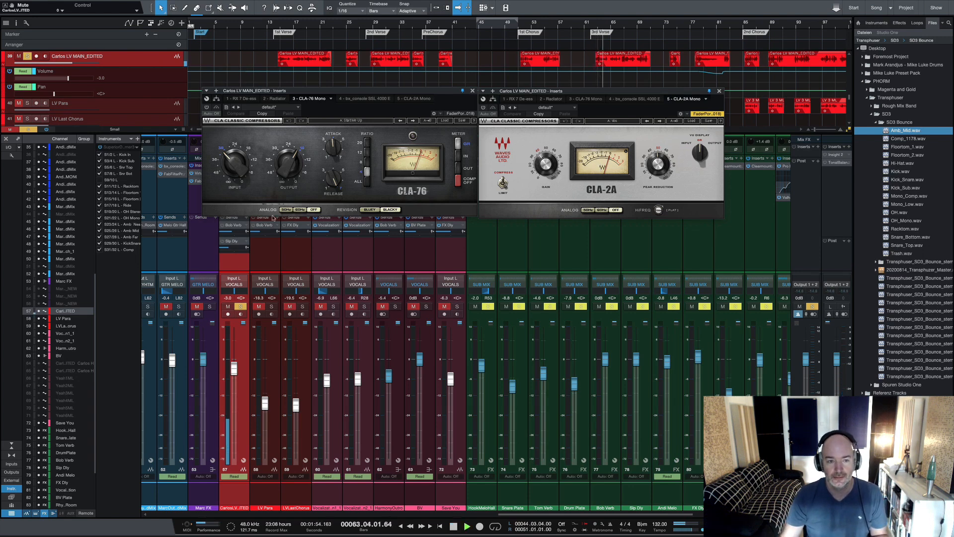
key("space")
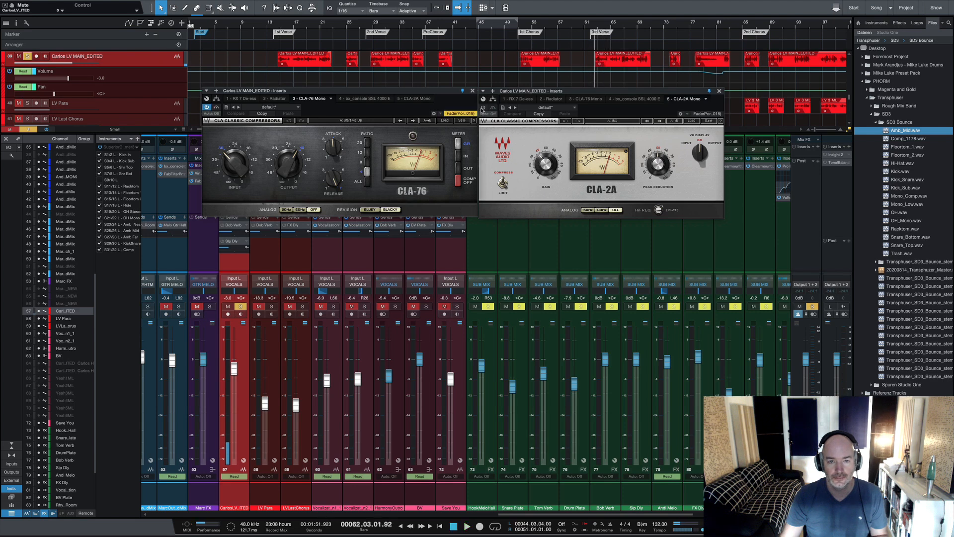
key("space")
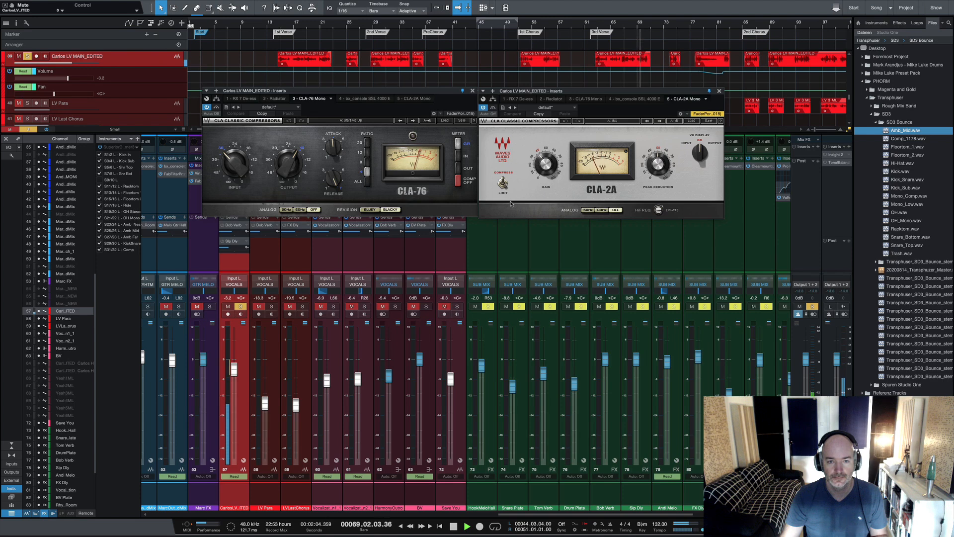
key("space")
- Play the soloed lead vocal from bar 68, and replay the passage with the CLA-76 switched off
left_click(632, 27)
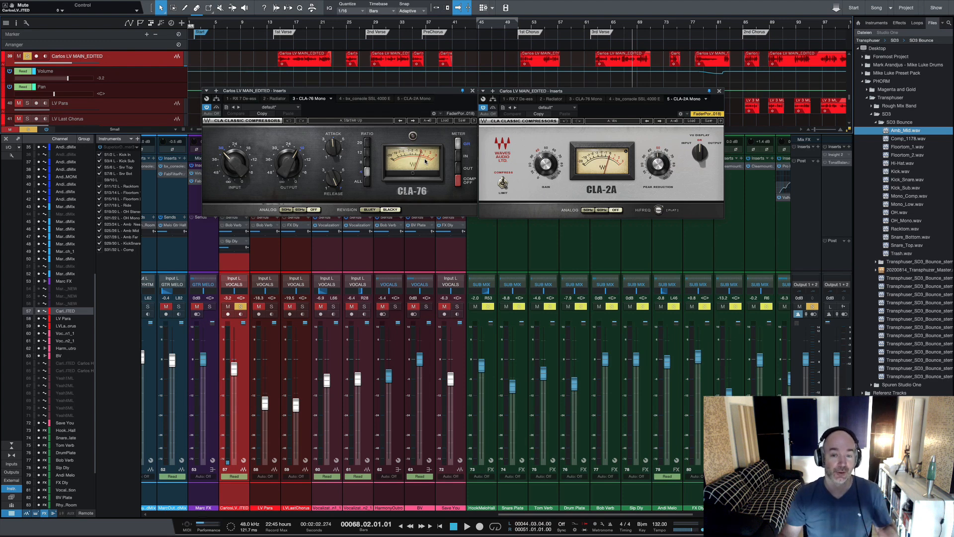
key("space")
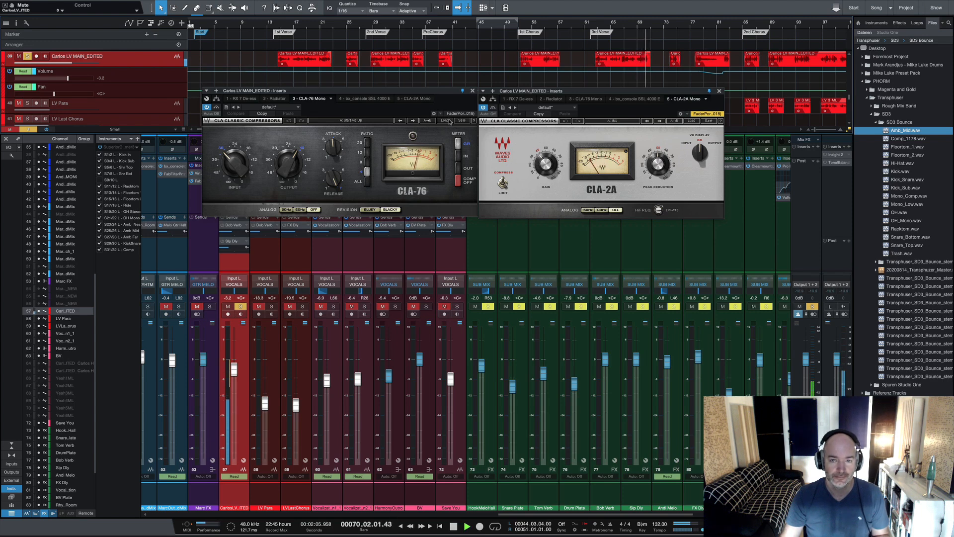
key("space")
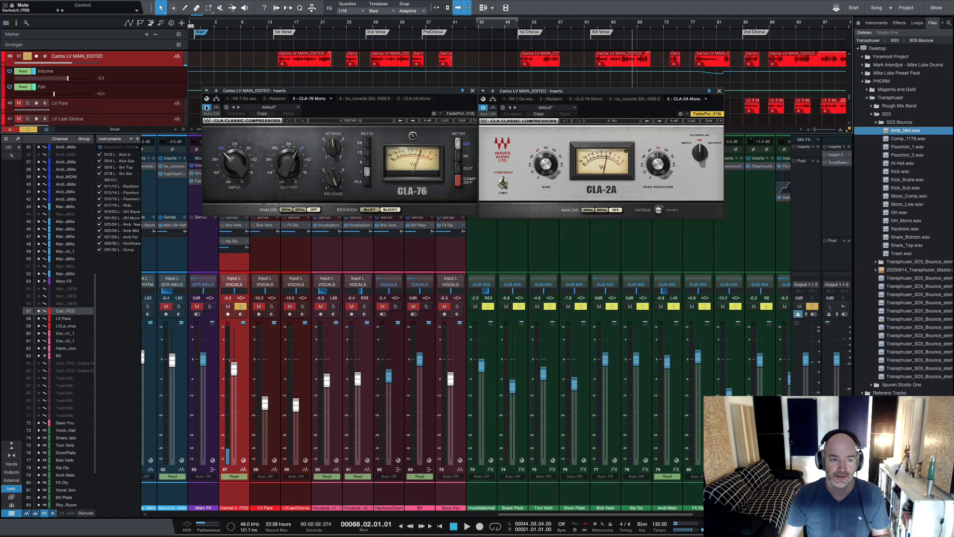
left_click(207, 107)
key("space")
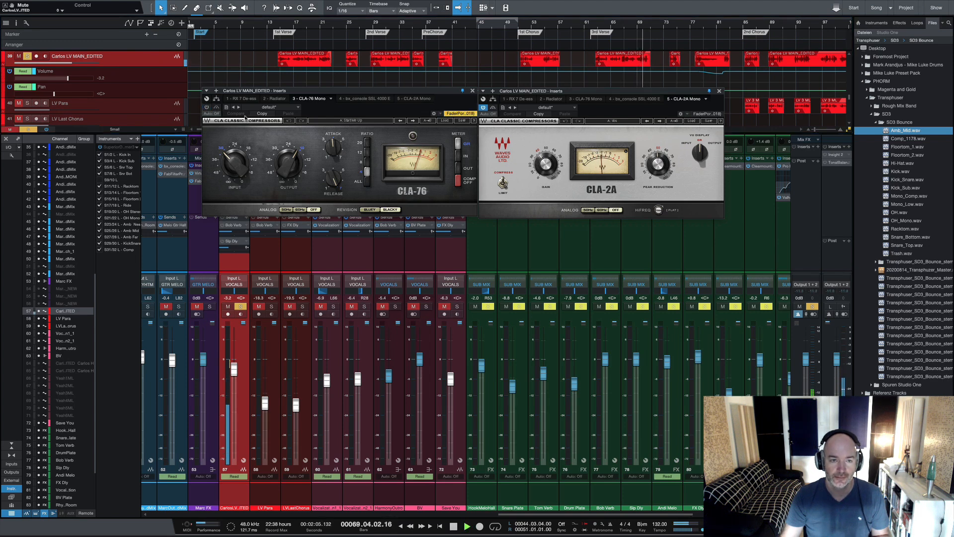
- Audition the soloed lead vocal from bar 68 again, switching the CLA-76 back on, and close both compressor windows
key("space")
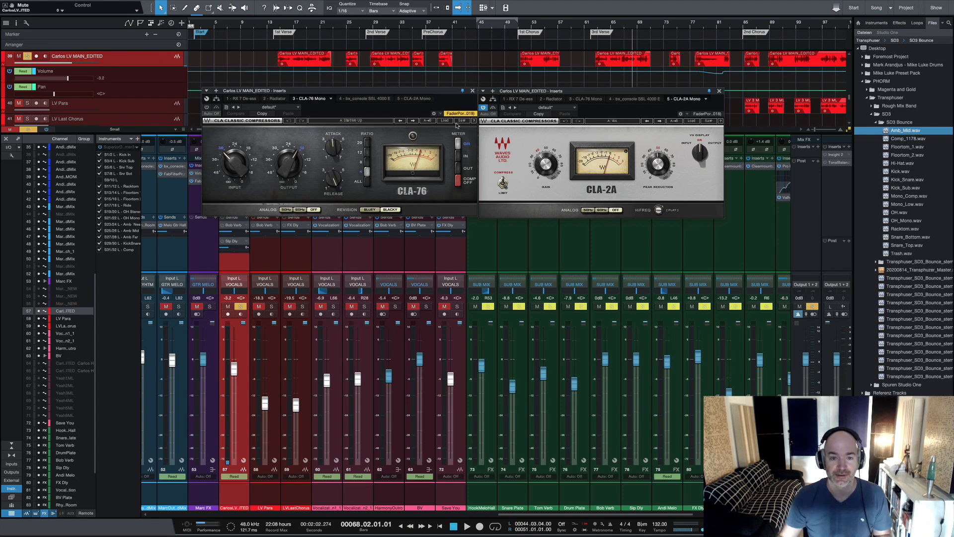
key("space")
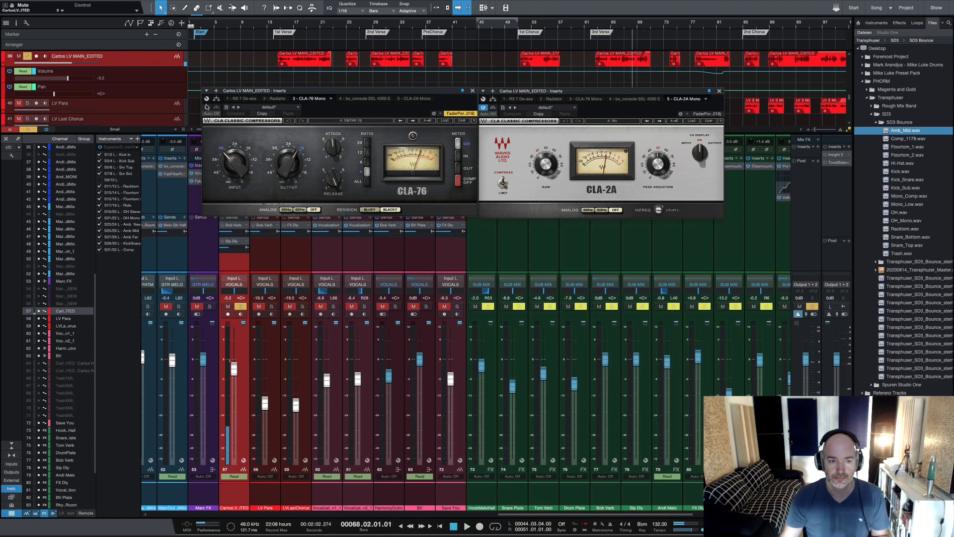
left_click(206, 107)
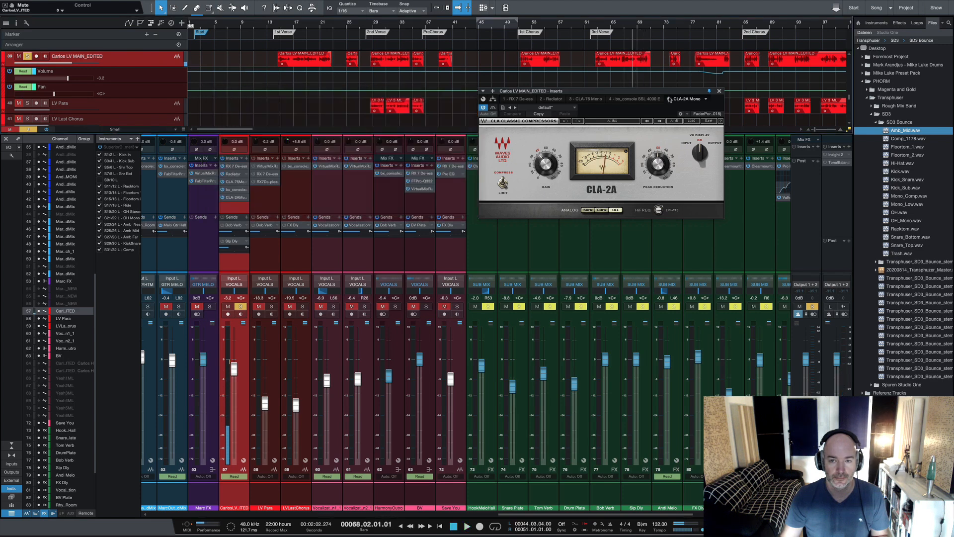
left_click(719, 91)
- Unsolo the main lead vocal, play it in the full mix from bar 14 and save the song
left_click(242, 306)
left_click(279, 25)
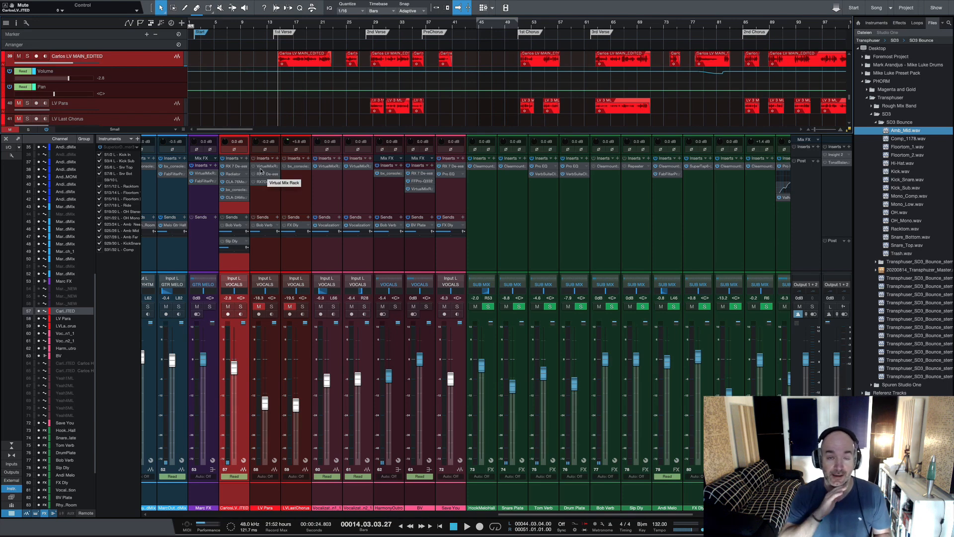
key("space")
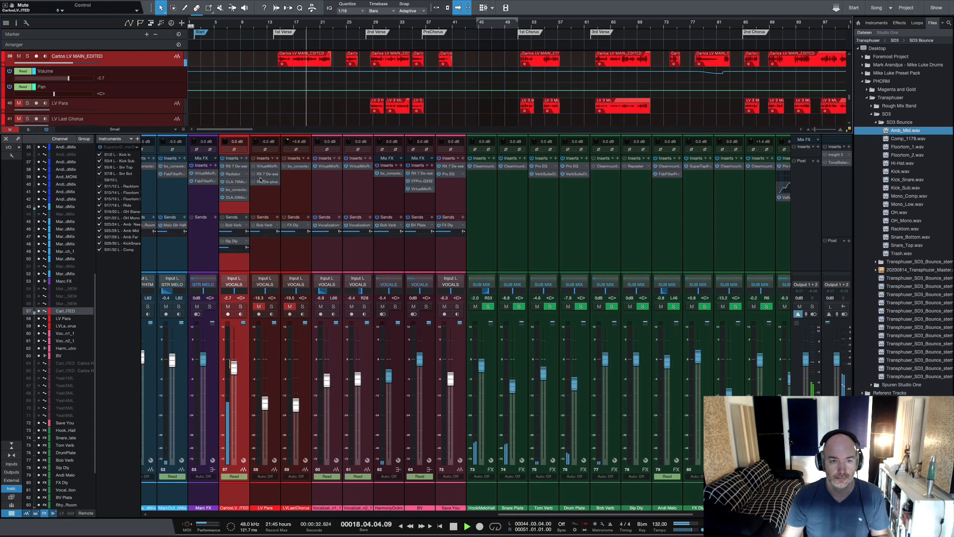
key("ctrl+s")
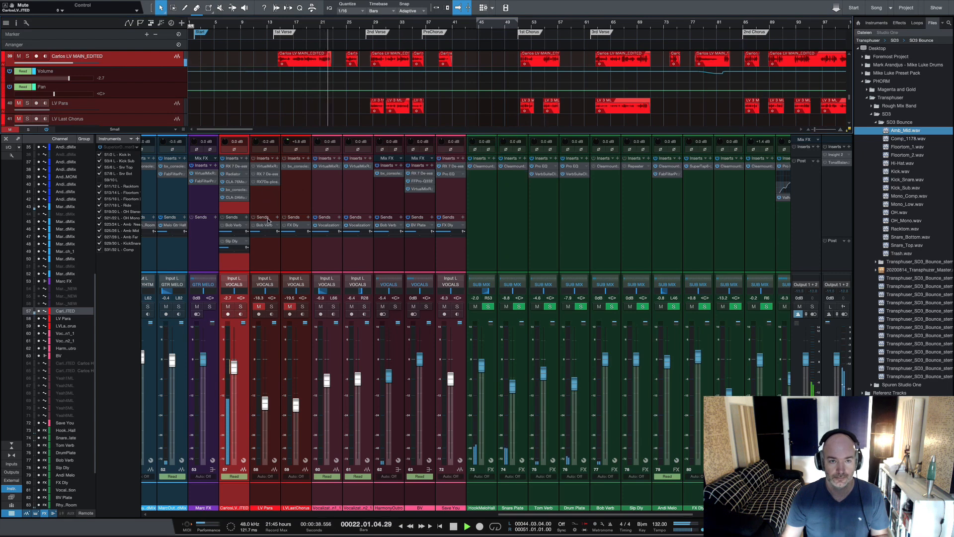
key("space")
- Solo the main lead vocal again and bring up Clearmountain's Domain from its Bob Verb send
left_click(241, 307)
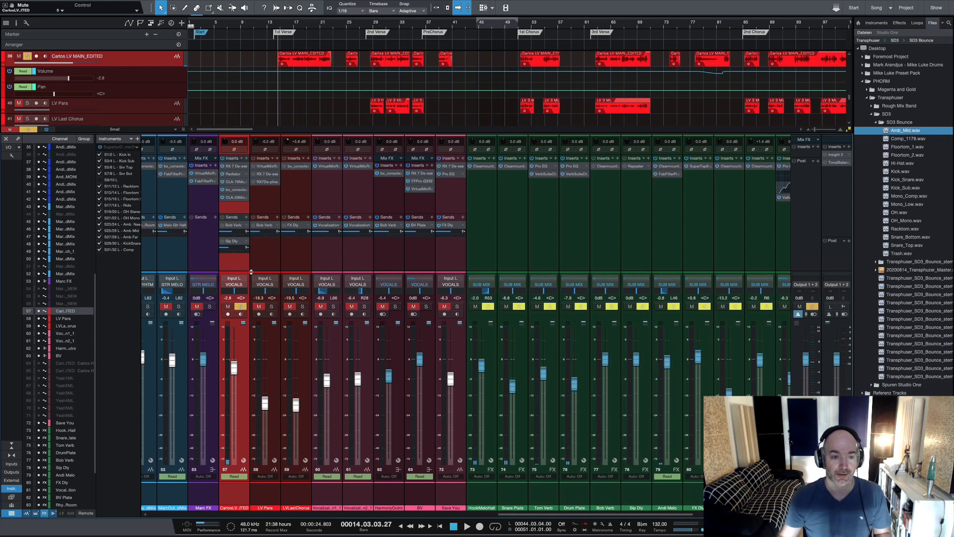
double_click(233, 225)
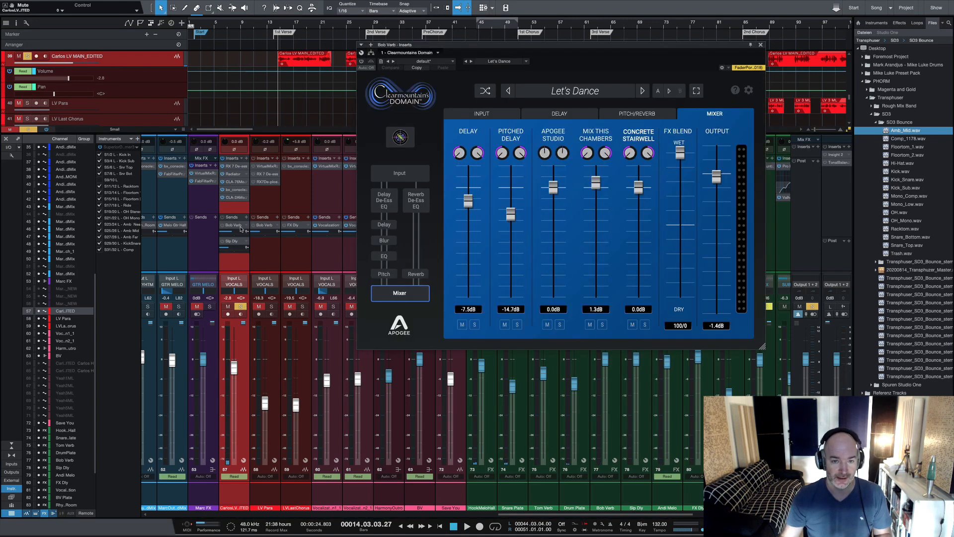
left_click_drag(512, 58, 442, 91)
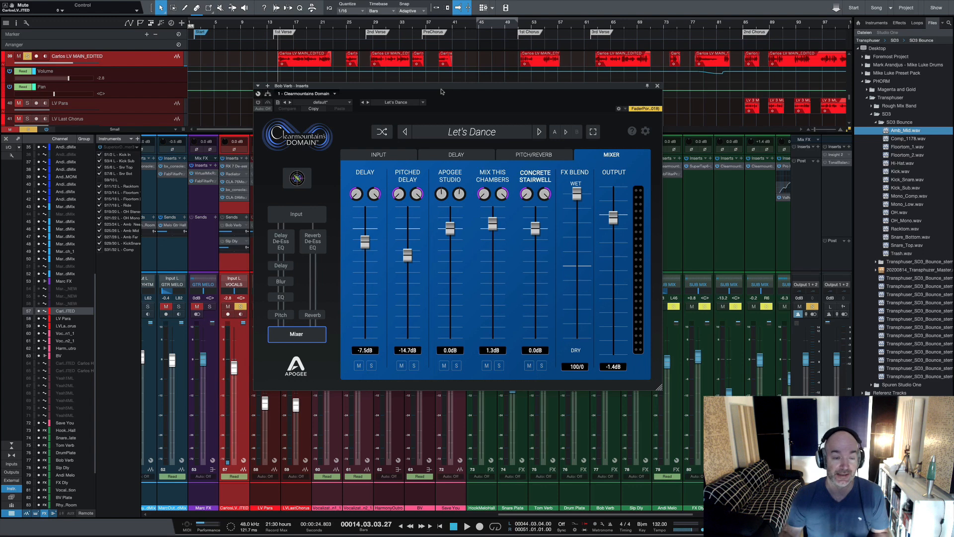
key("Escape")
- Close the plugin windows and set the main lead vocal's sends so that Slp Dly is on and Bob Verb is off
left_click(223, 241)
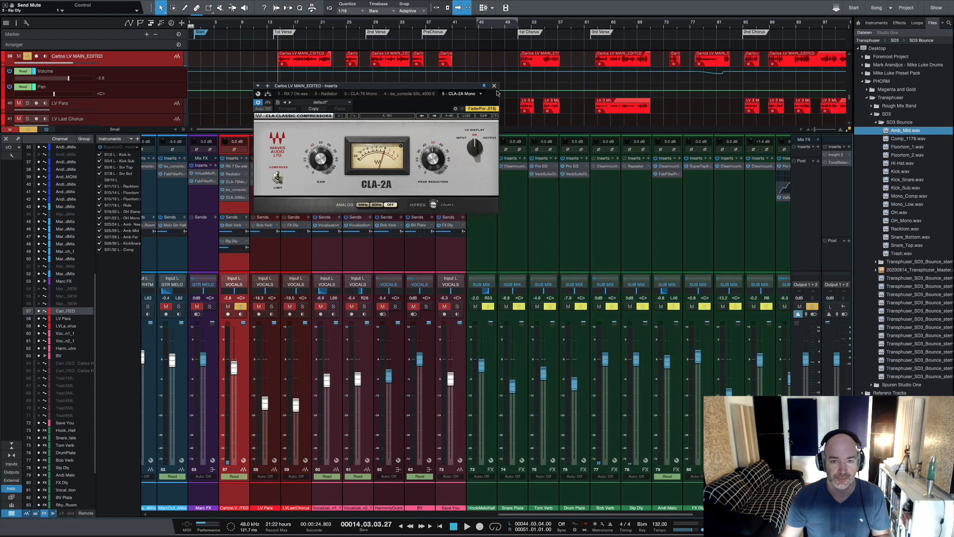
left_click(494, 86)
left_click(231, 225)
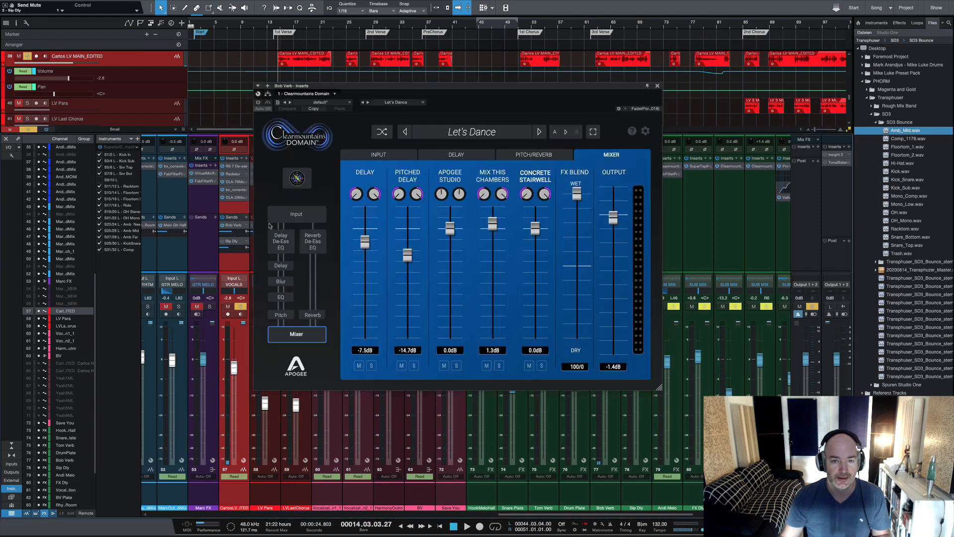
left_click(657, 85)
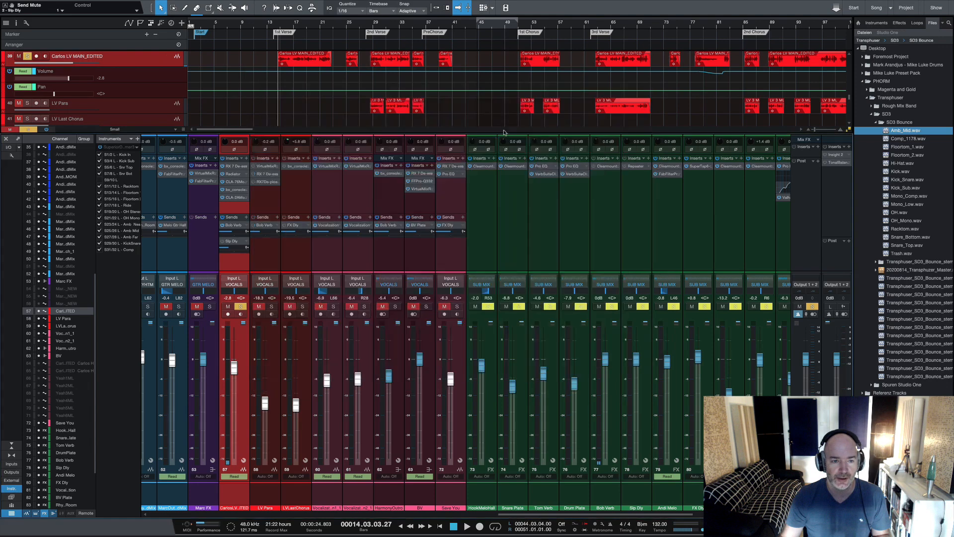
left_click(222, 225)
left_click(223, 242)
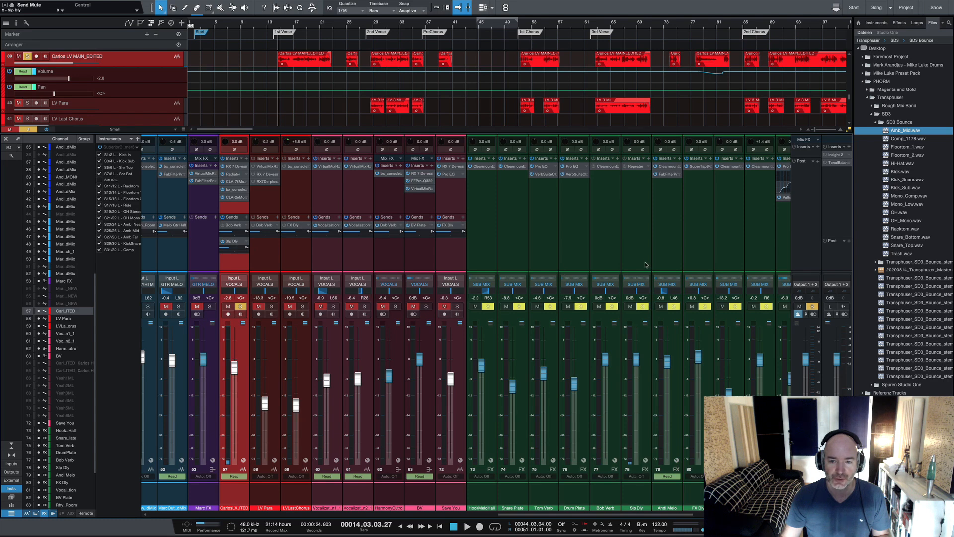
- Open the Repeater delay on the Slp Dly channel, audition it on the soloed lead vocal from bar 14 and close it
left_click(629, 167)
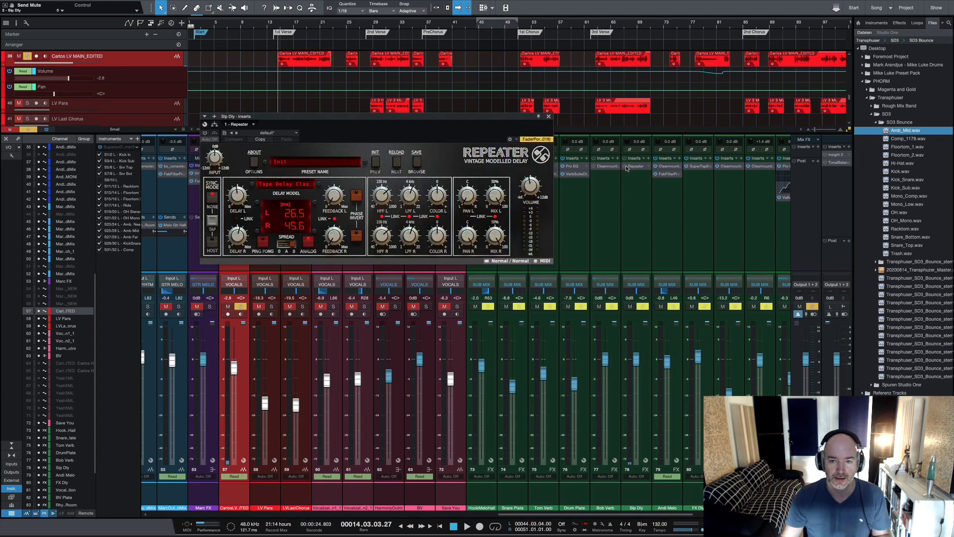
left_click_drag(436, 118, 497, 160)
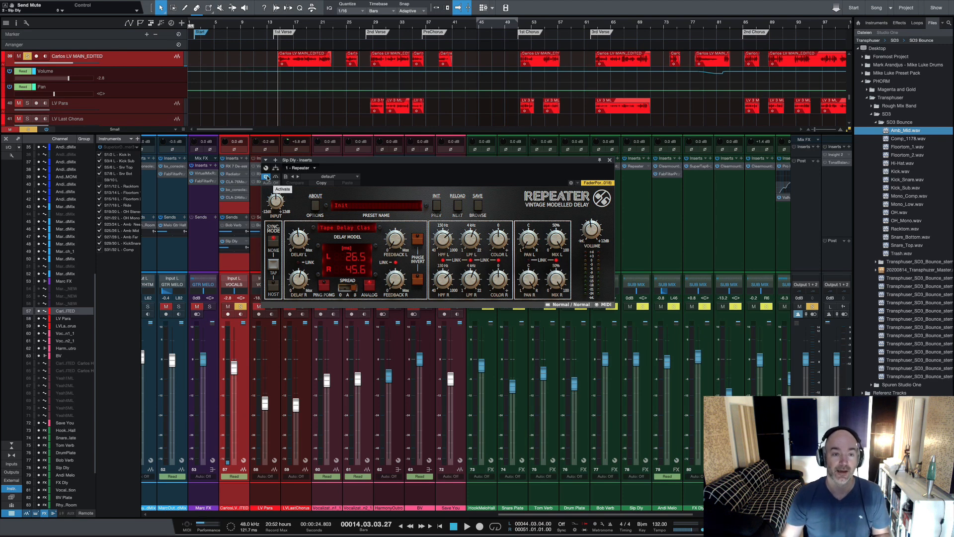
key("space")
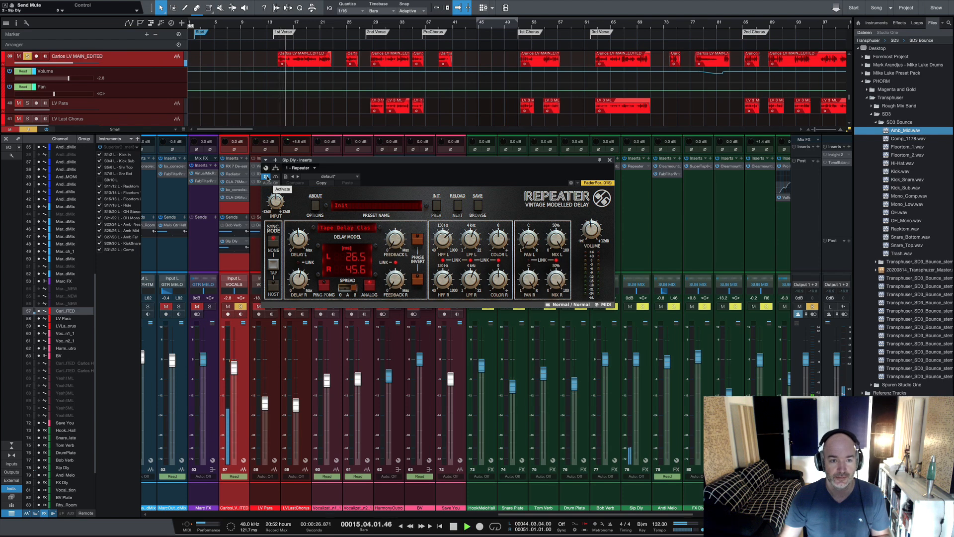
left_click(267, 177)
key("space")
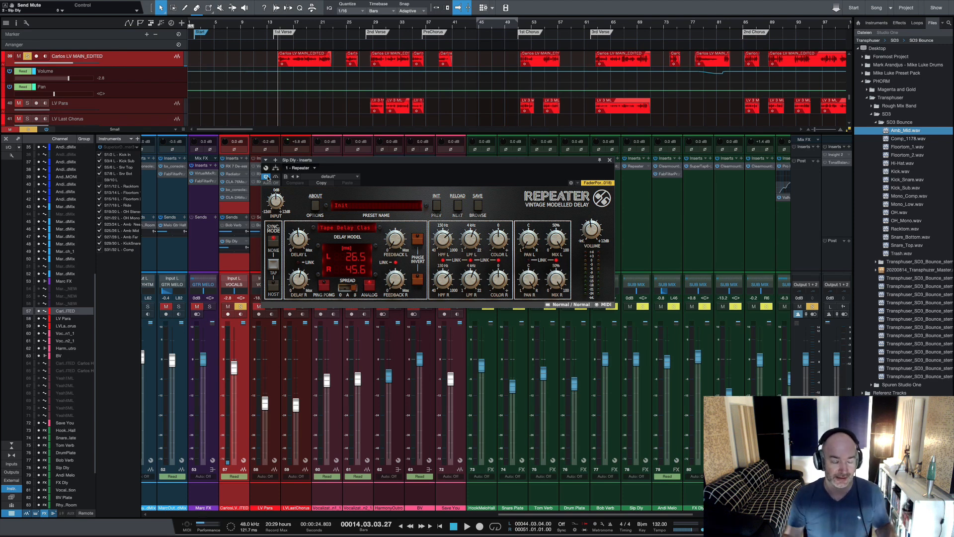
left_click(610, 160)
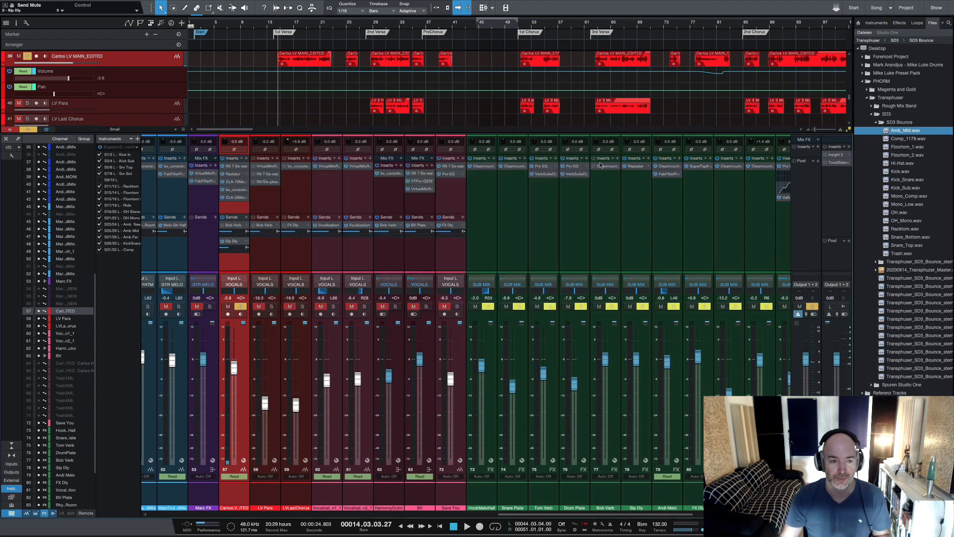
- Open Clearmountain's Domain on the Bob Verb channel, examine its signal flow and delay page, and close it
left_click(233, 226)
left_click_drag(490, 89, 488, 94)
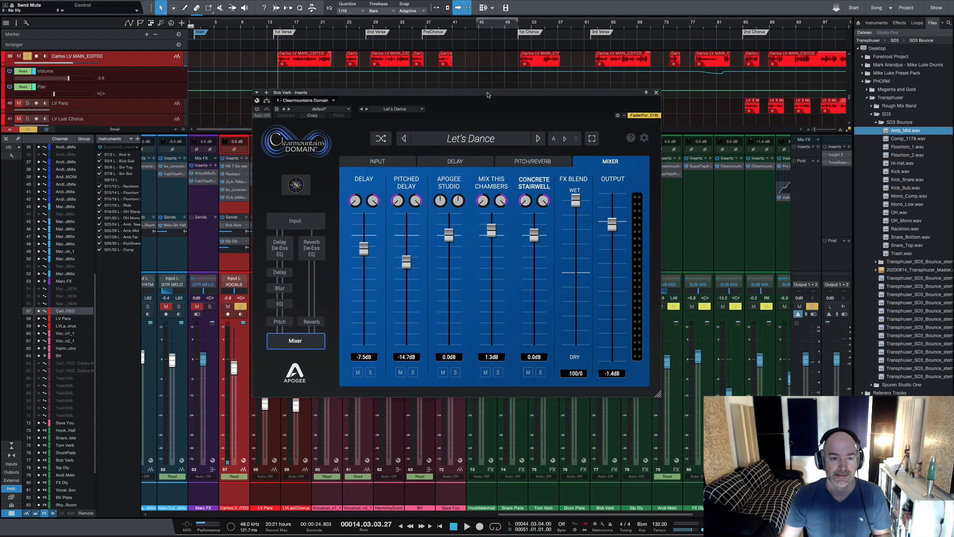
left_click(274, 222)
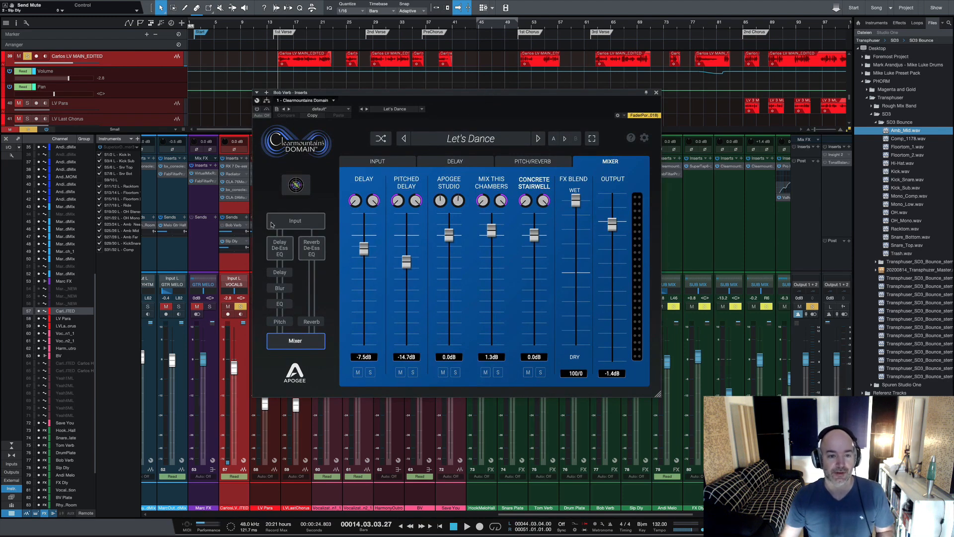
left_click(286, 272)
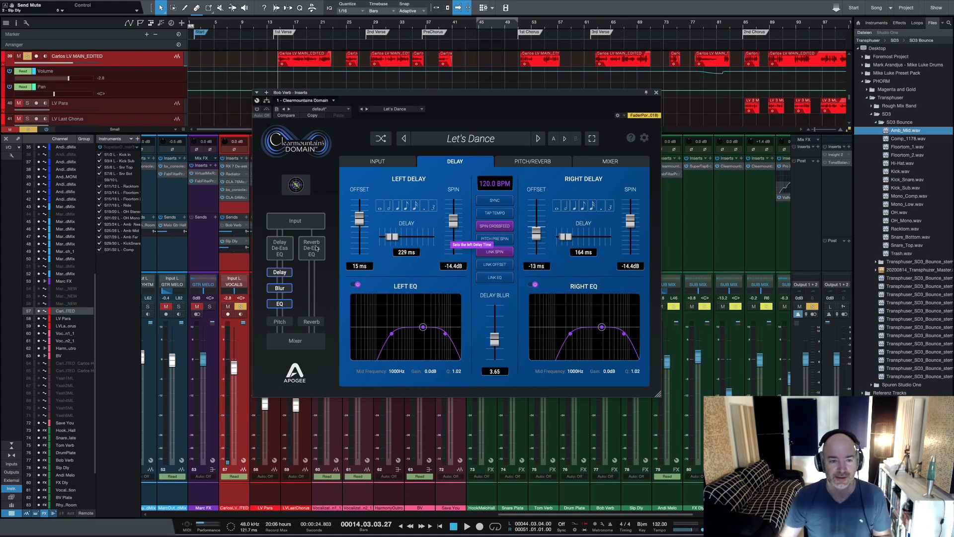
left_click(657, 93)
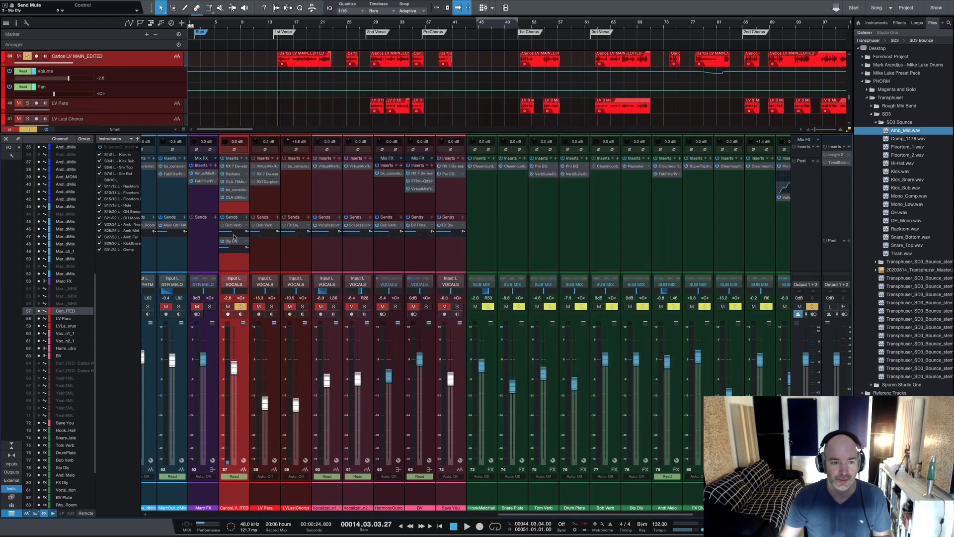
- Play the soloed lead vocal from bar 14 with its Bob Verb and Slp Dly sends, and replay it unsoloed in the mix
key("space")
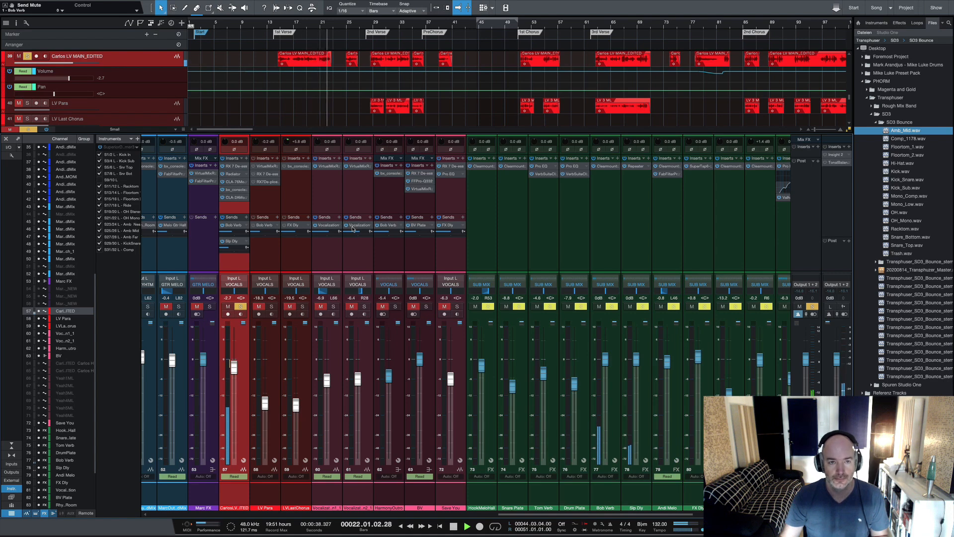
key("space")
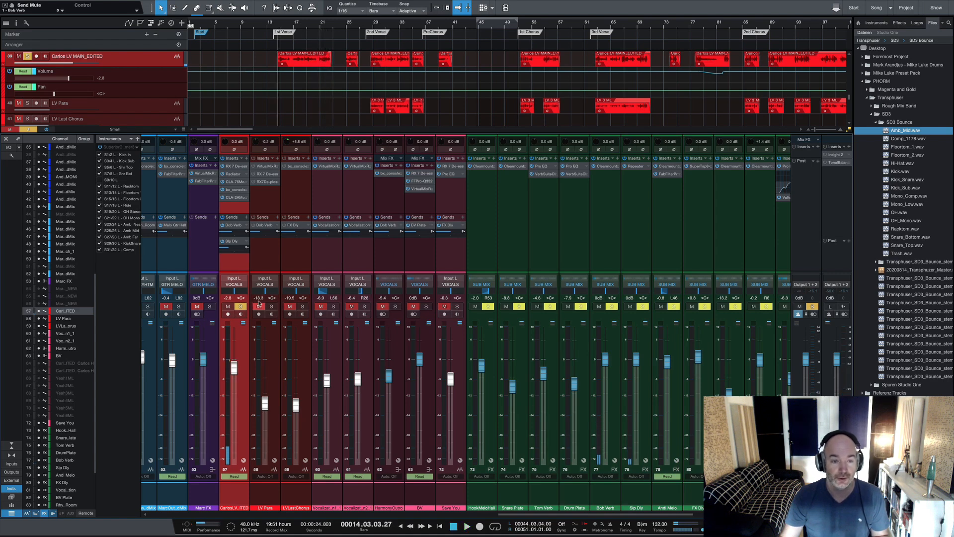
left_click(240, 306)
key("space")
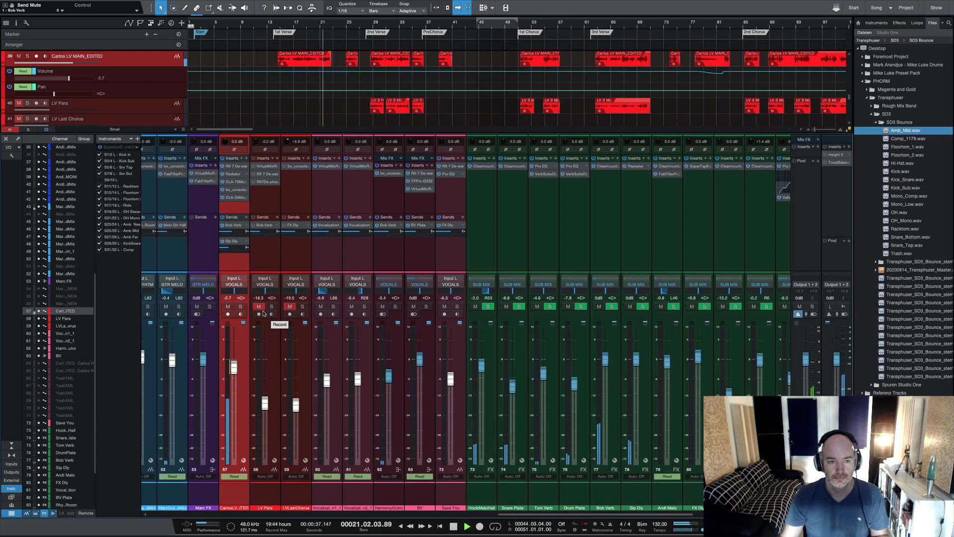
key("space")
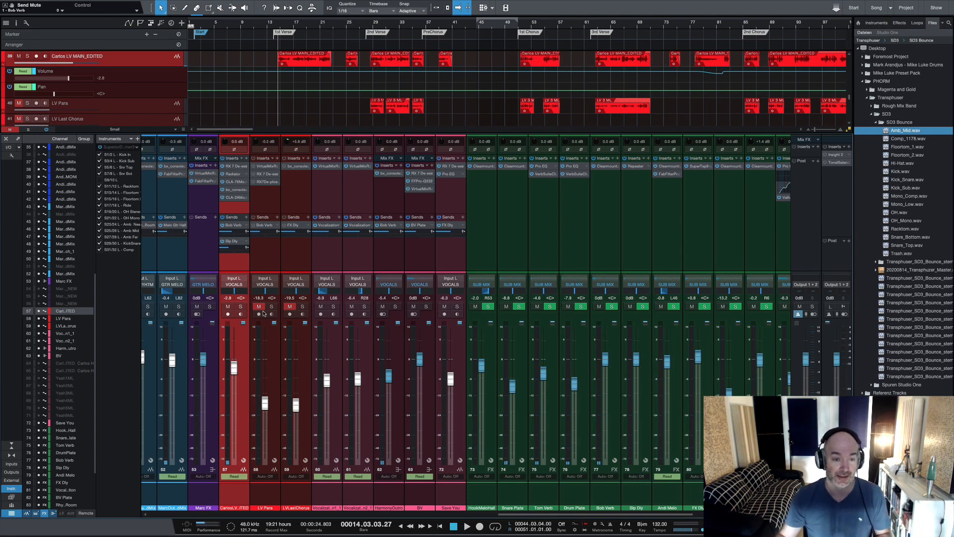
- Solo the LV Para channel and play it from bar 31, in the second verse
left_click(273, 341)
left_click(299, 340, "shift")
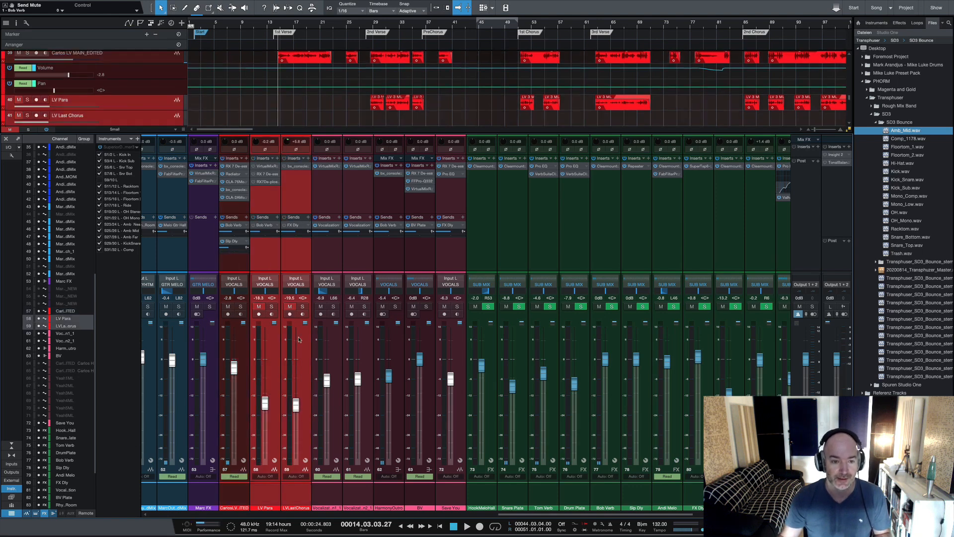
left_click(273, 338)
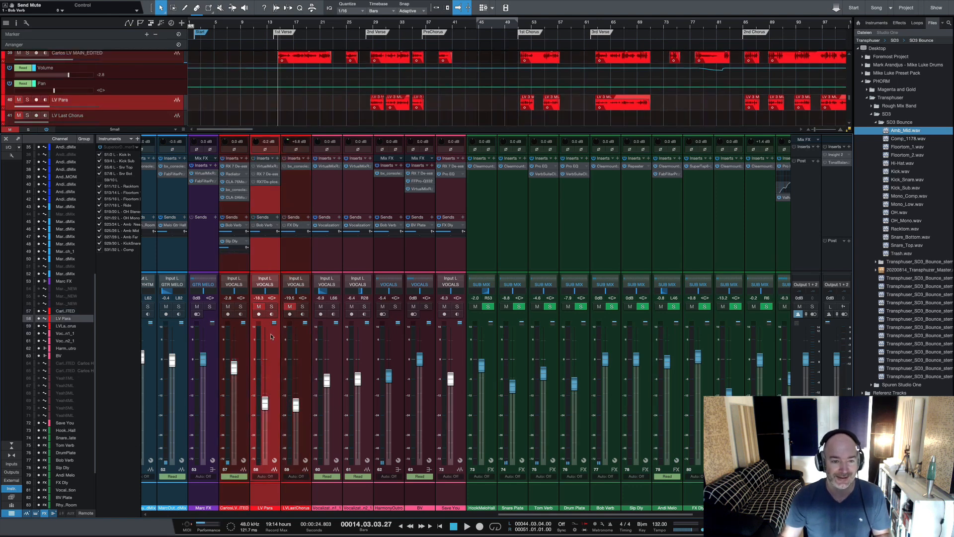
left_click(271, 307)
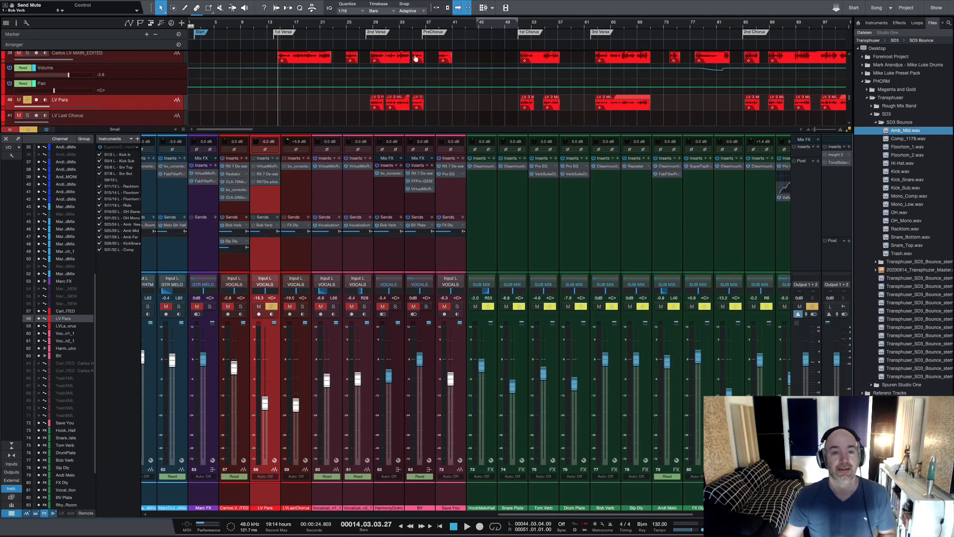
left_click(389, 28)
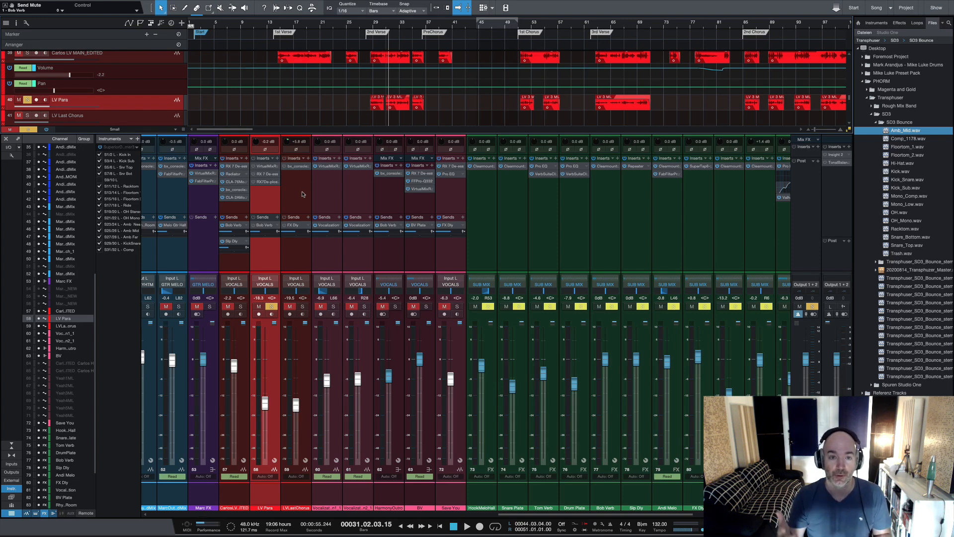
key("space")
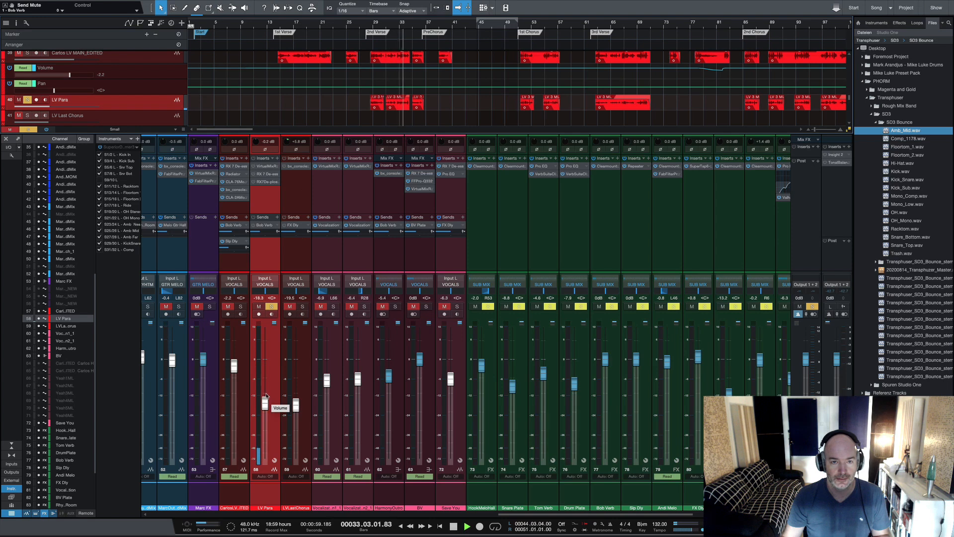
key("space")
- Open the Virtual Mix Rack insert on LV Para, examine the FG-S low-frequency EQ, and play the soloed channel from bar 31
left_click(264, 166)
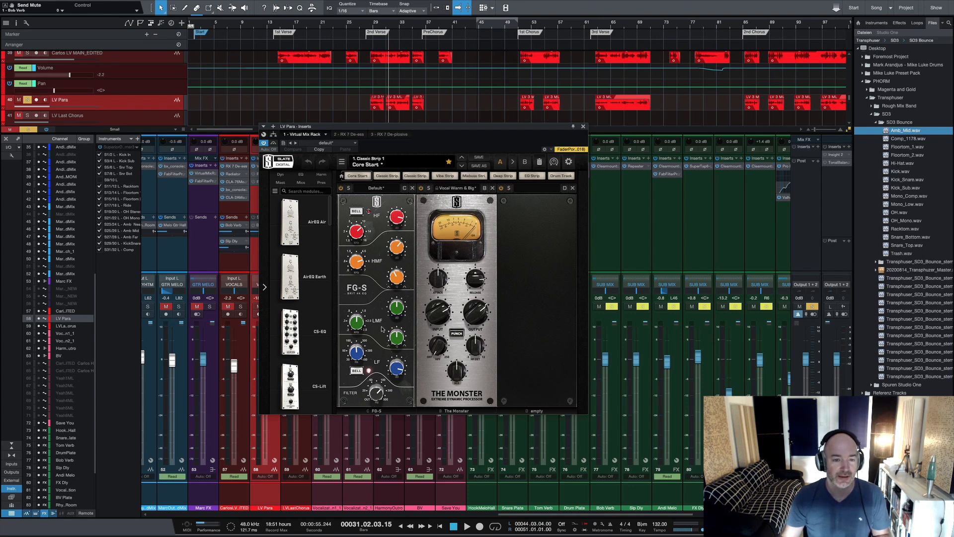
mouse_move(401, 366)
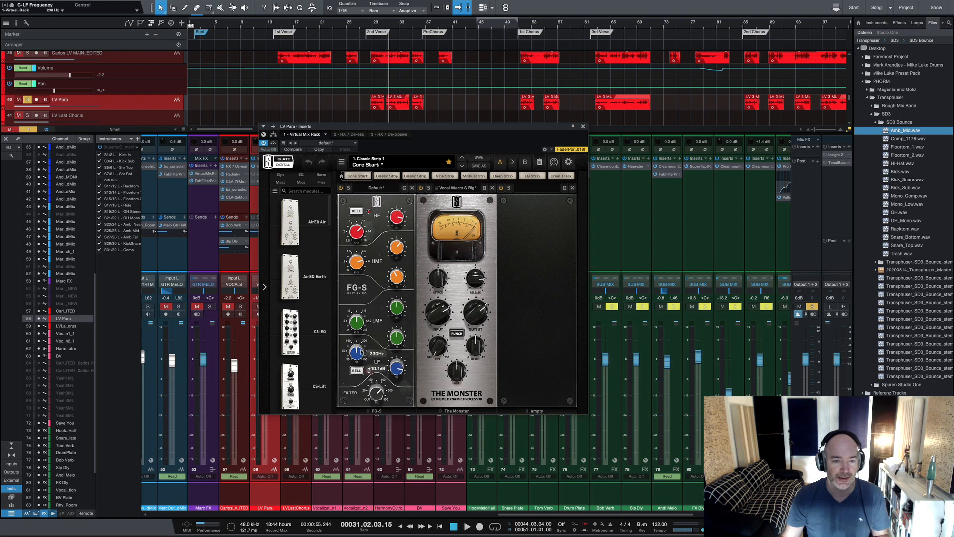
left_click(361, 352)
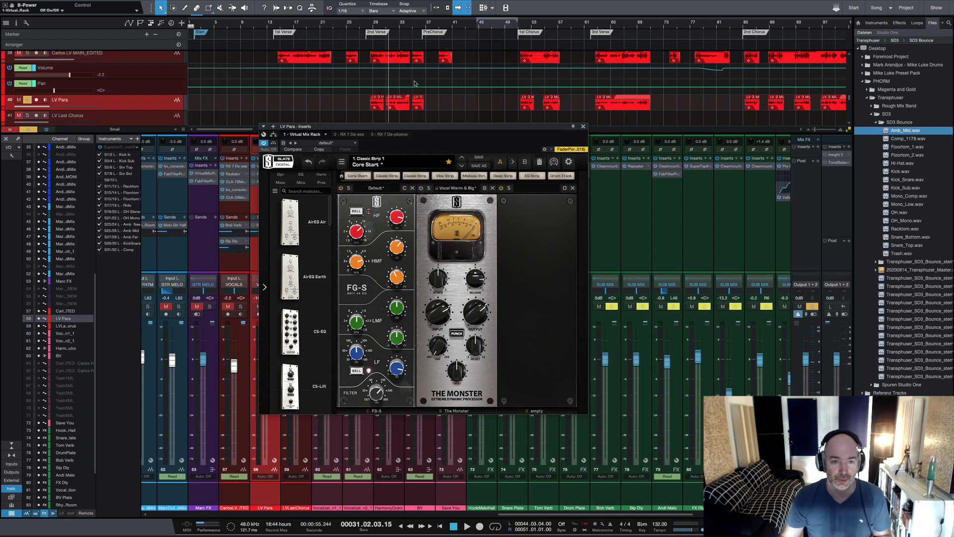
key("space")
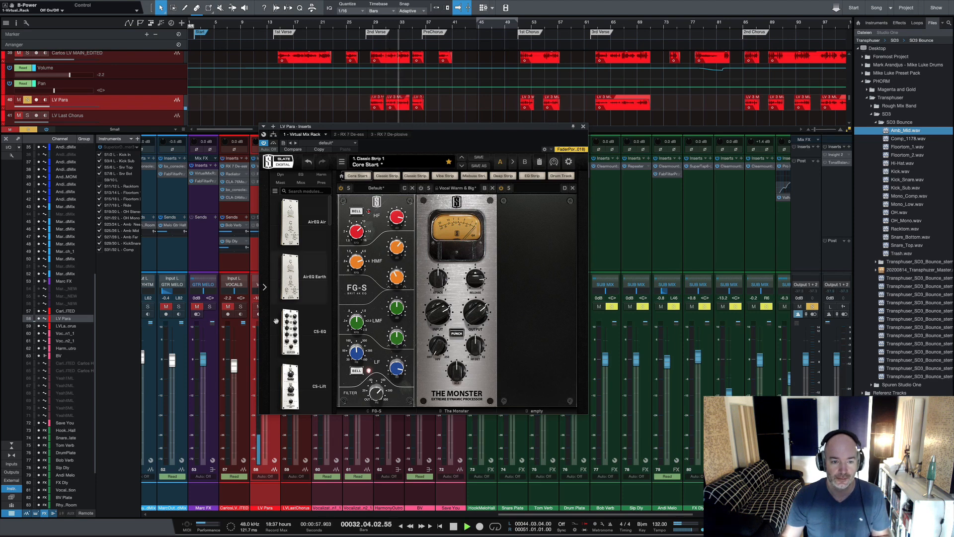
key("space")
- Move the plug-in window clear of the fader, raise LV Para to -10.8 dB and play it from bar 31
left_click_drag(344, 127, 423, 124)
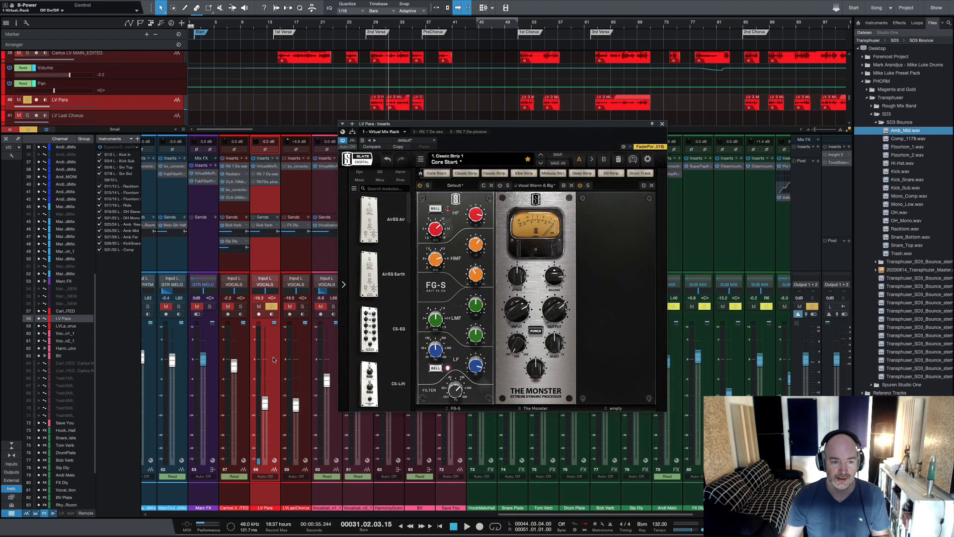
left_click_drag(266, 404, 265, 391)
left_click_drag(464, 126, 404, 128)
key("space")
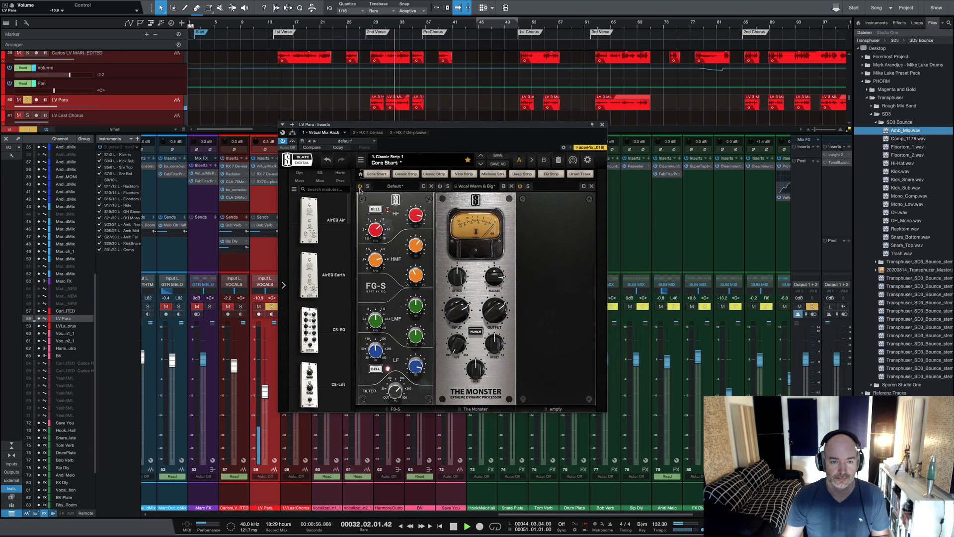
- Audition LV Para from bar 31 with the FG-S module bypassed and re-enabled, and replay it with the full rack active
key("space")
key("space")
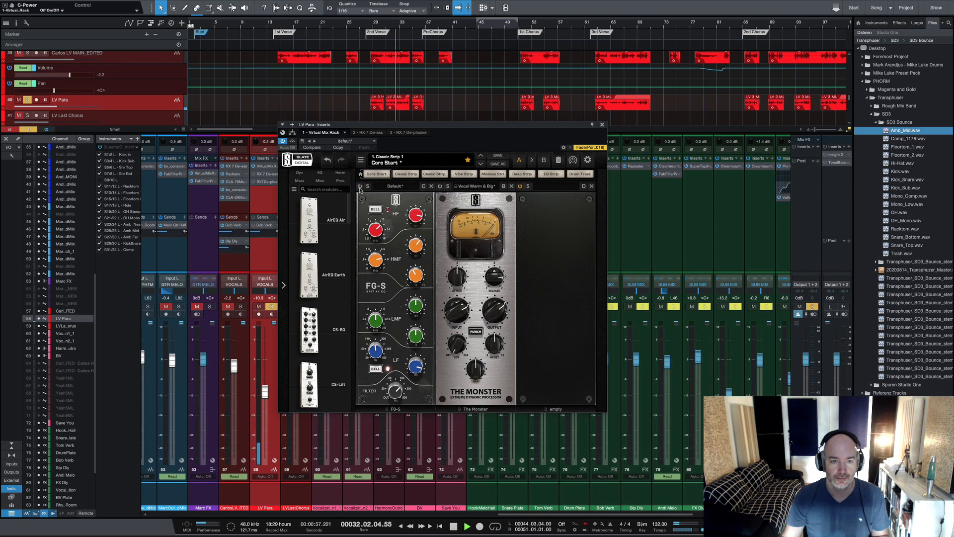
left_click(360, 188)
key("space")
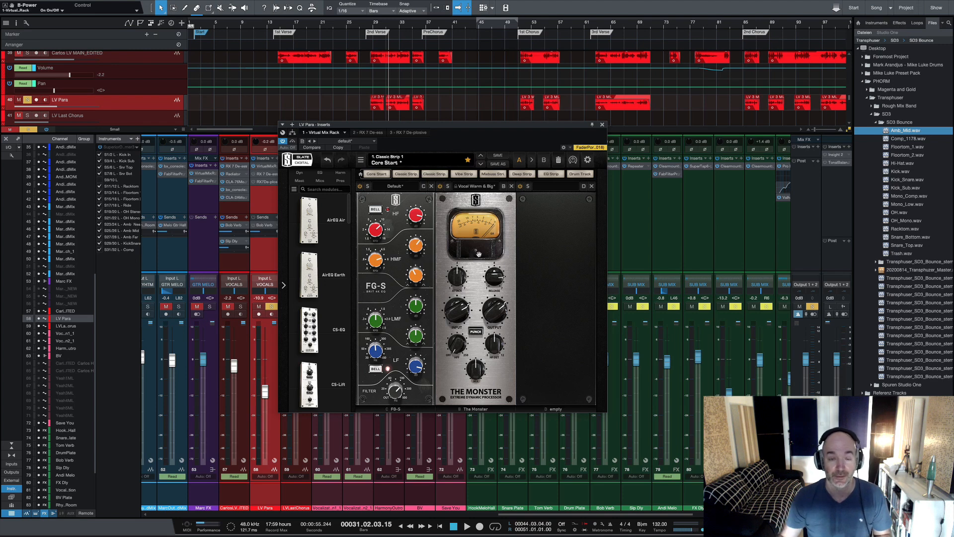
key("space")
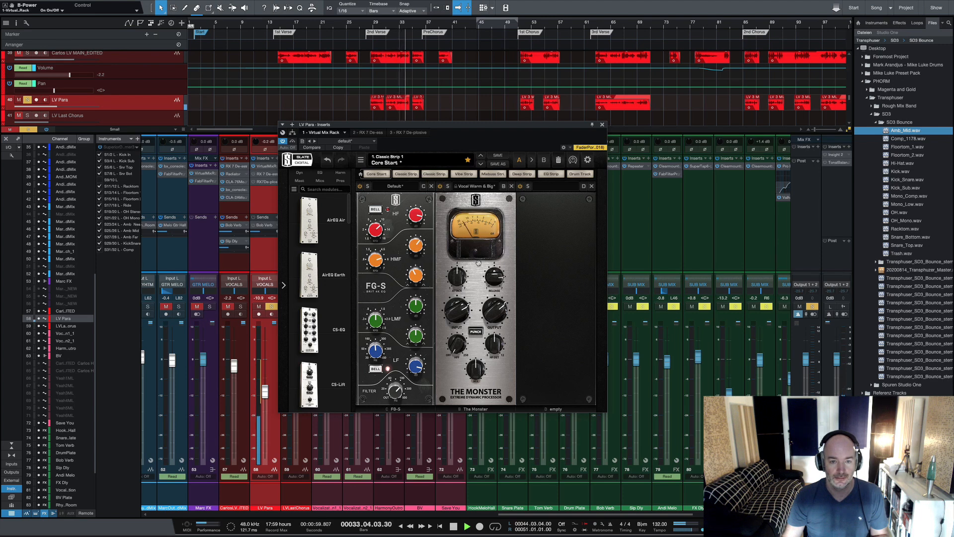
key("space")
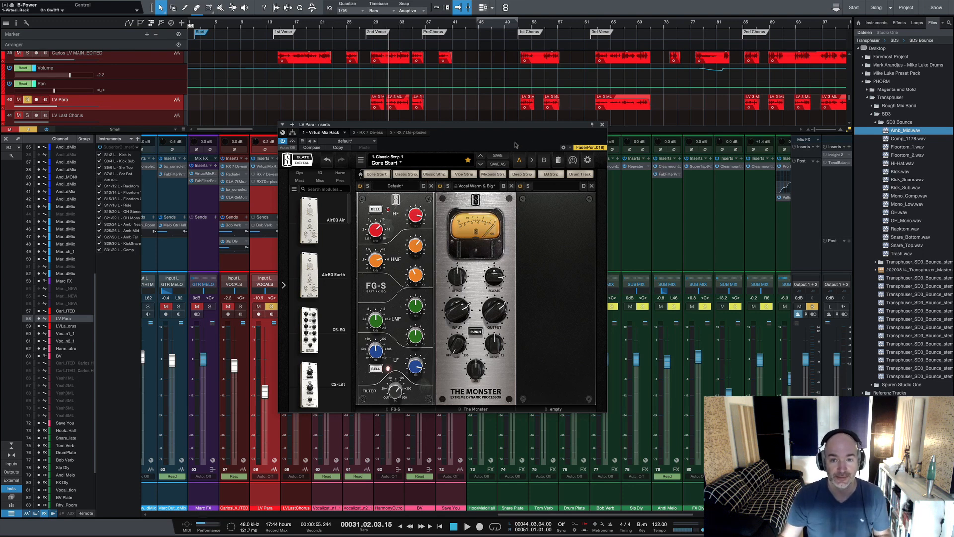
- Close the Virtual Mix Rack and lower the LV Para fader to -18.4 dB
left_click(602, 125)
left_click_drag(264, 392, 267, 405)
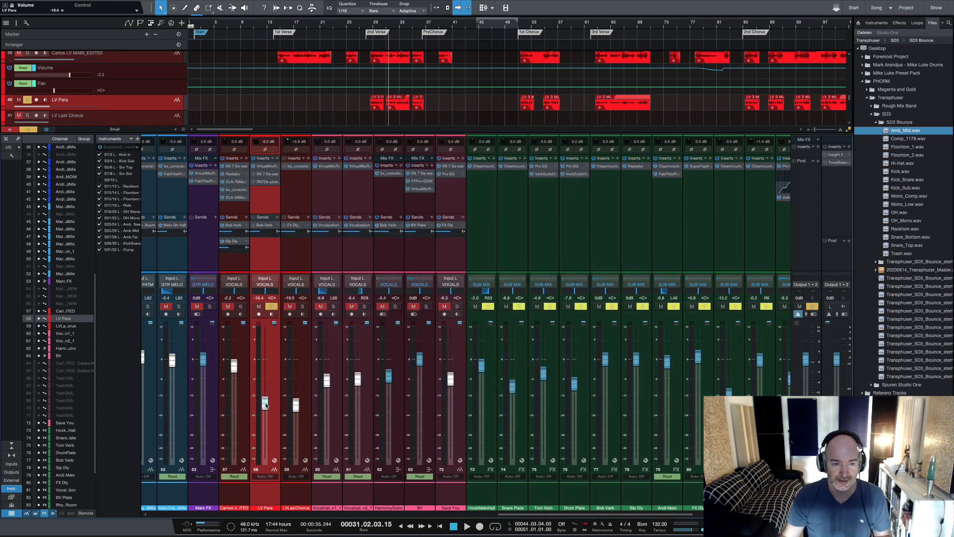
- Open LV Para's RX 7 De-ess and RX 7 De-plosive inserts in turn, examine their settings, and close them
left_click(269, 175)
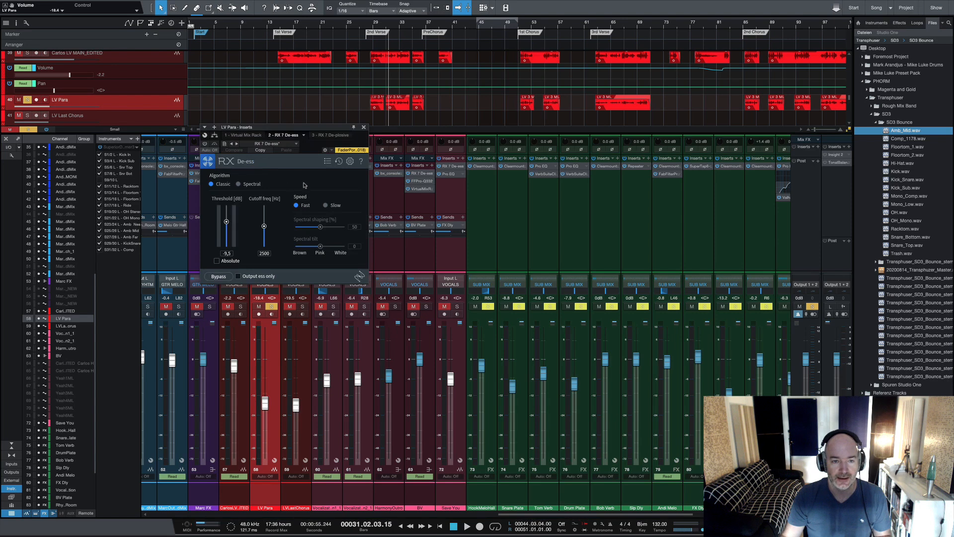
left_click_drag(295, 128, 397, 130)
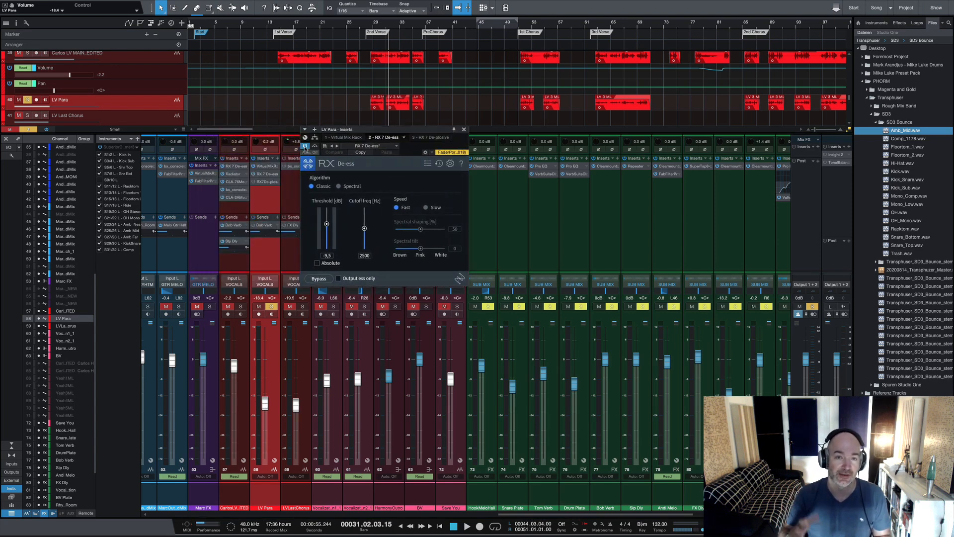
left_click(464, 129)
left_click(266, 182)
left_click_drag(226, 107, 405, 148)
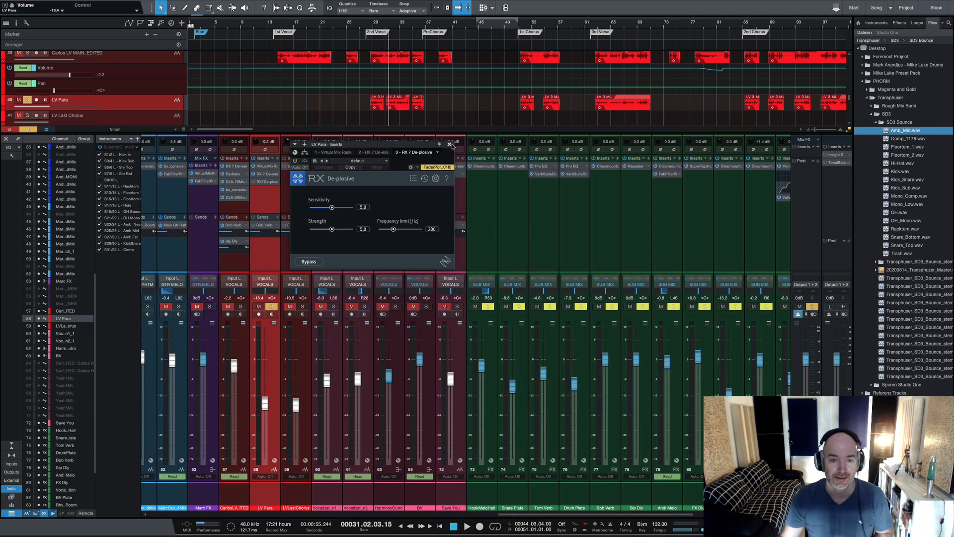
left_click(450, 145)
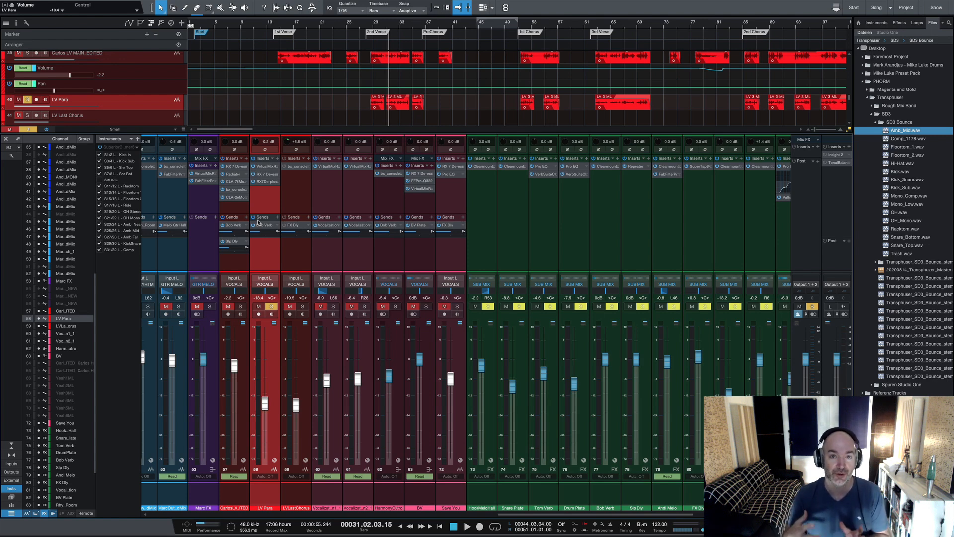
- Play the soloed LV Para with its Bob Verb send from bar 31 into the pre-chorus
left_click(303, 307)
left_click(303, 307)
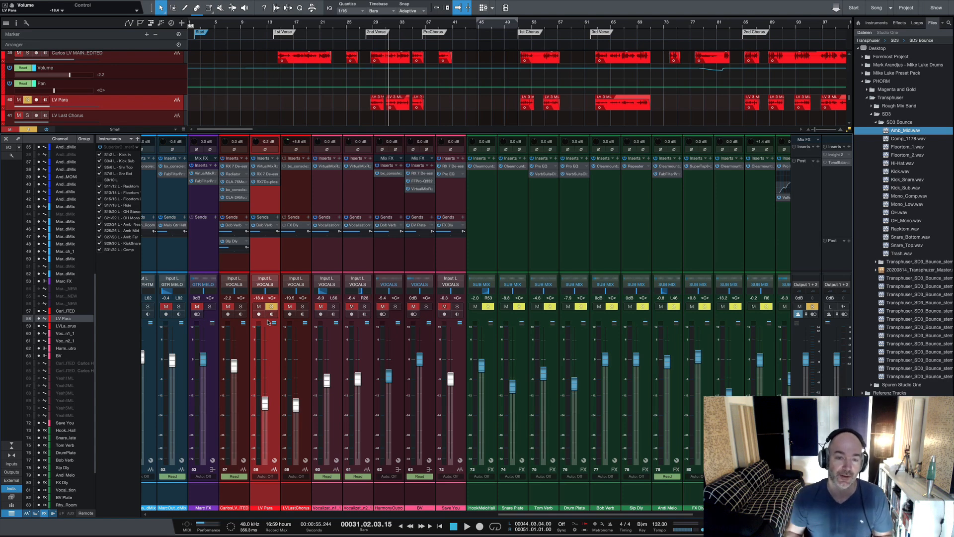
key("space")
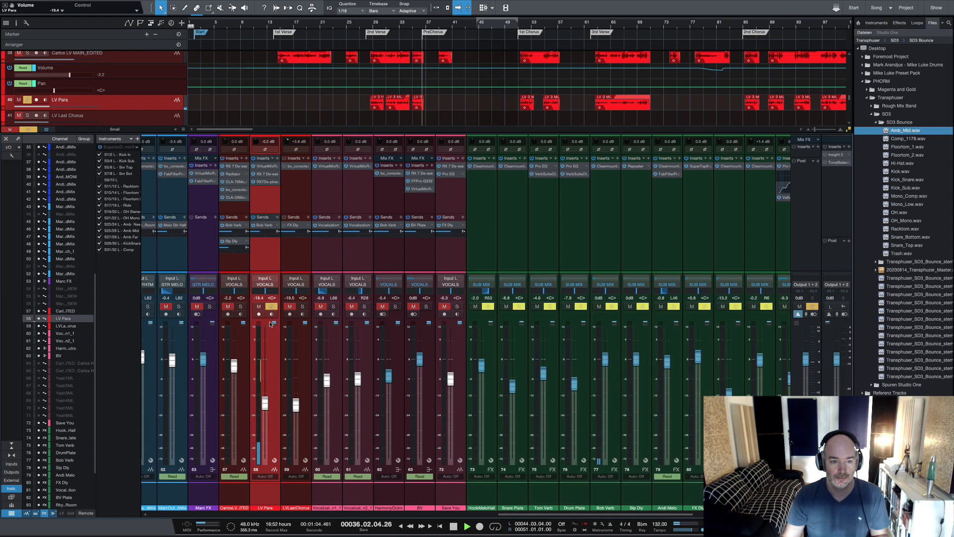
- Play the main lead vocal soloed without LV Para from bar 31, and bring LV Para in during playback
left_click(271, 306)
left_click(240, 306)
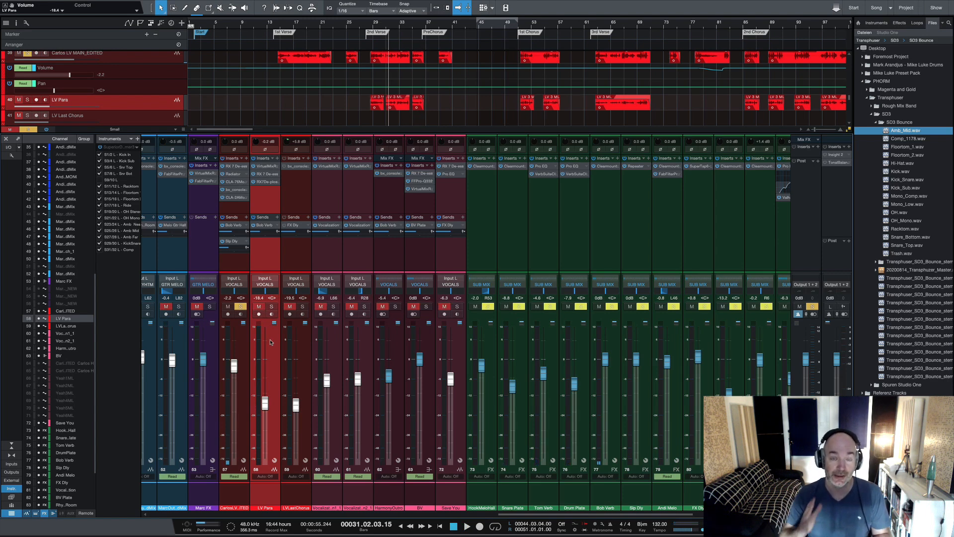
key("space")
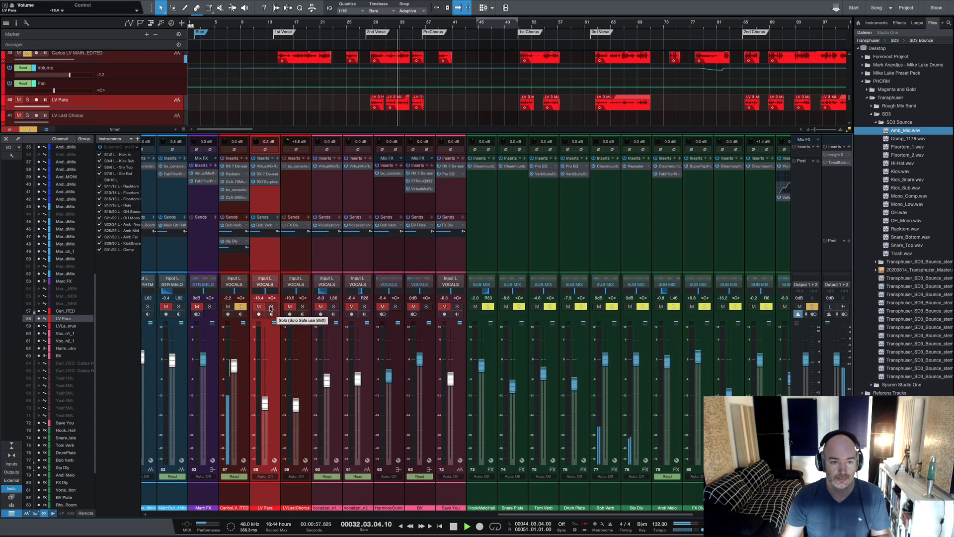
left_click(271, 308)
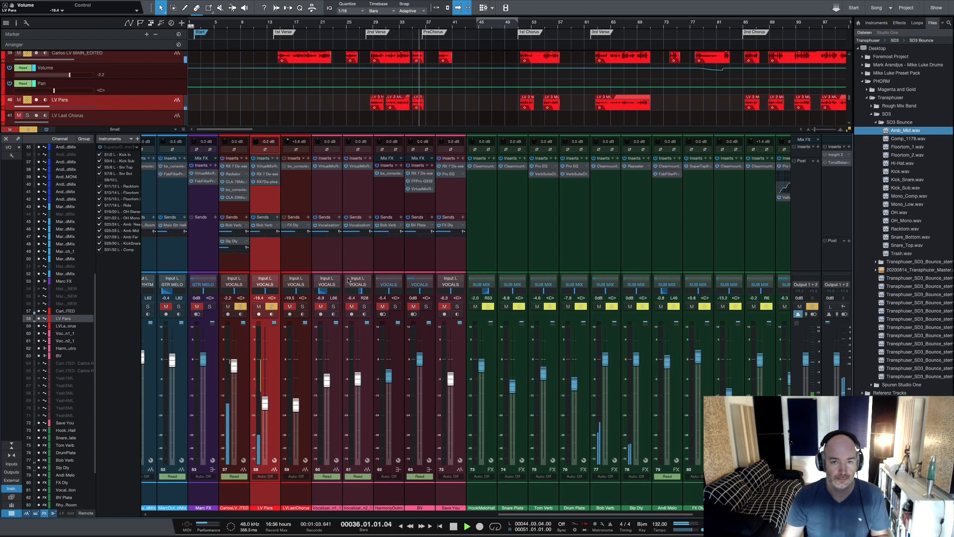
key("space")
- Play the soloed lead vocal from the third verse at bar 62, switching LV Para's solo off and on to compare
left_click(598, 26)
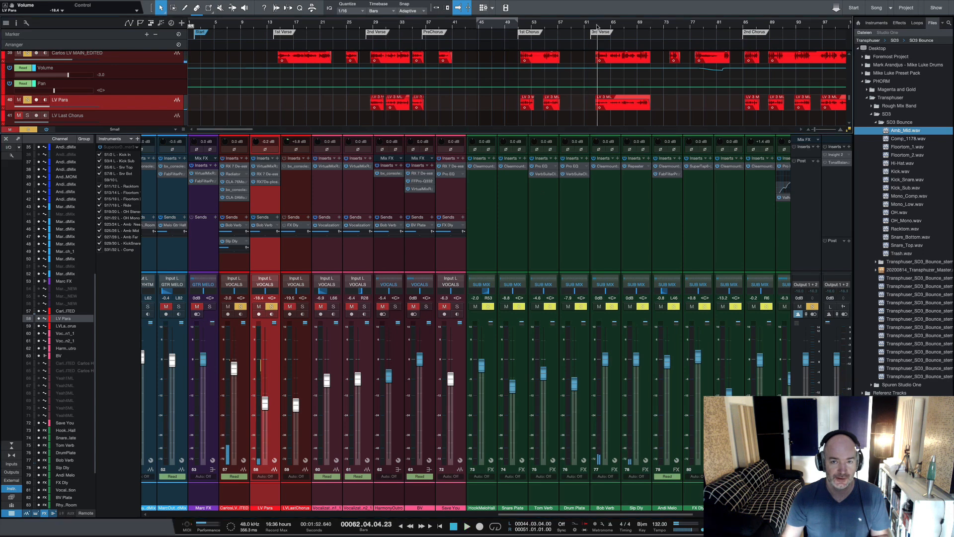
left_click(594, 28)
key("space")
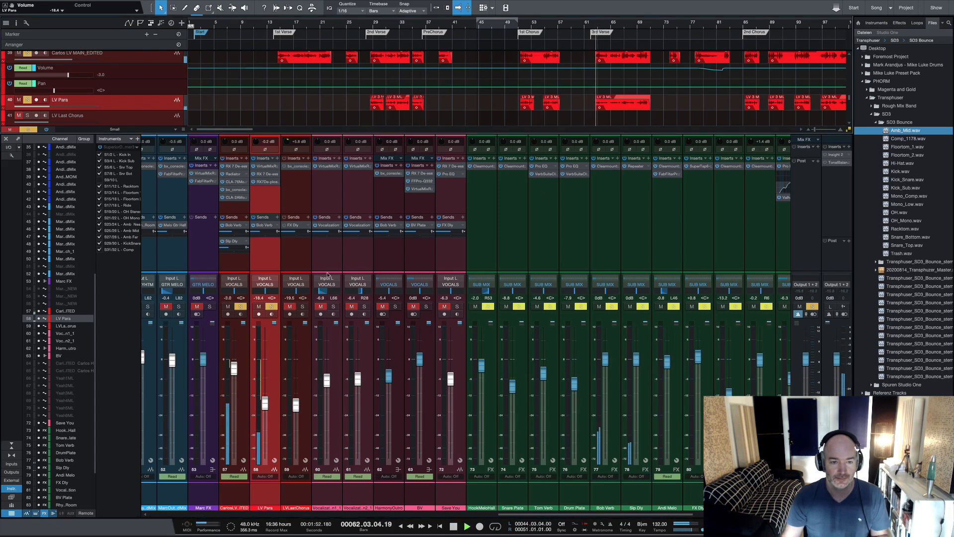
left_click(271, 307)
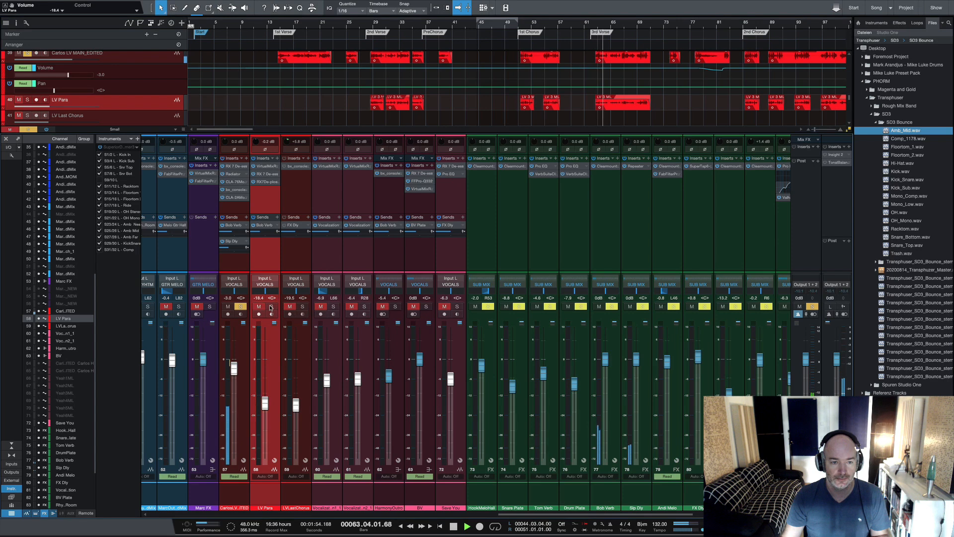
left_click(271, 307)
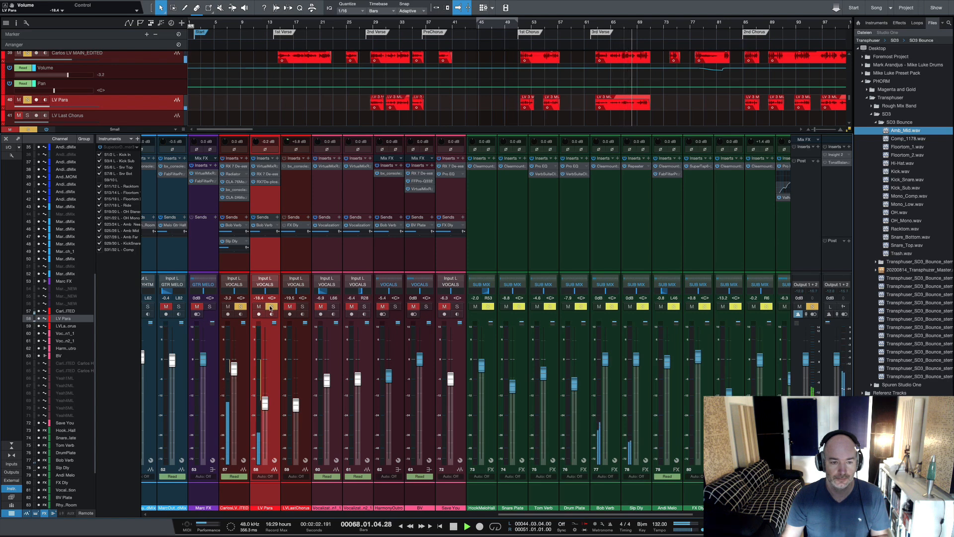
key("space")
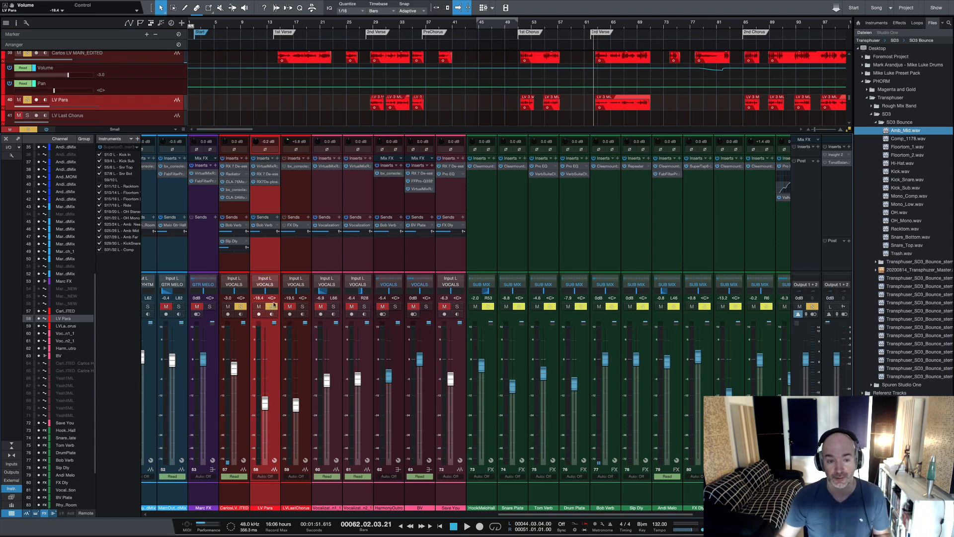
- Clear the vocal solos and play the lead vocal and LV Para in the full mix from the third verse
left_click(273, 306)
left_click(259, 307)
key("space")
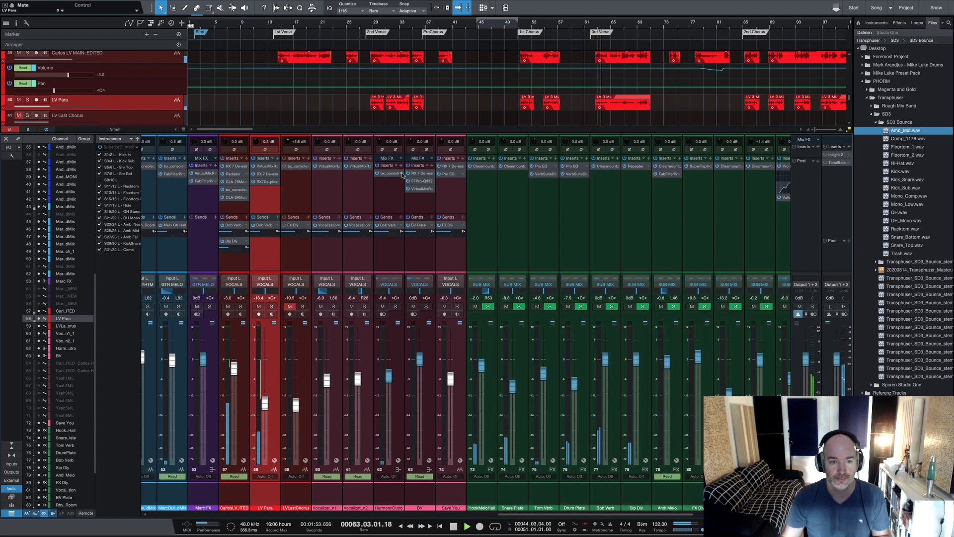
- Select the LV Last Chorus channel, stop playback and unmute the channel
left_click(298, 342)
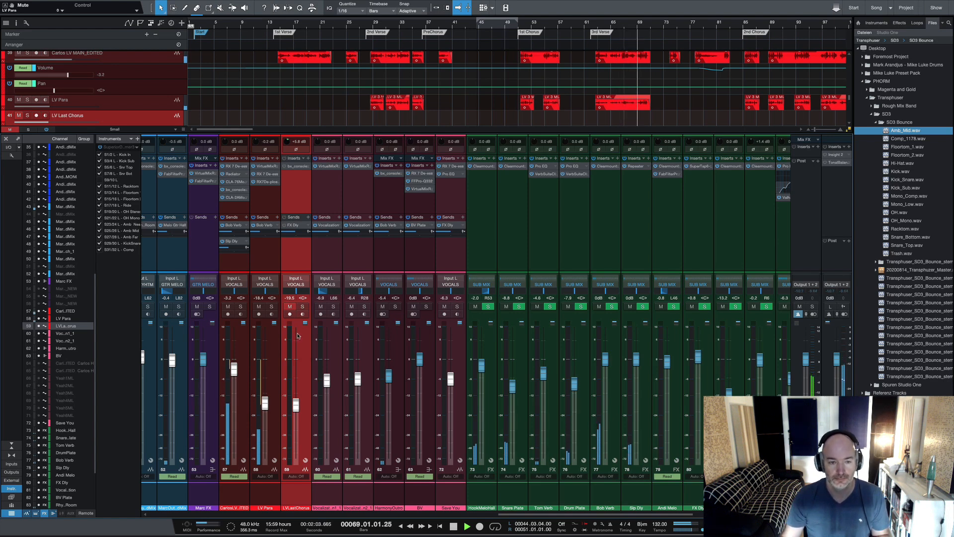
key("space")
left_click(290, 308)
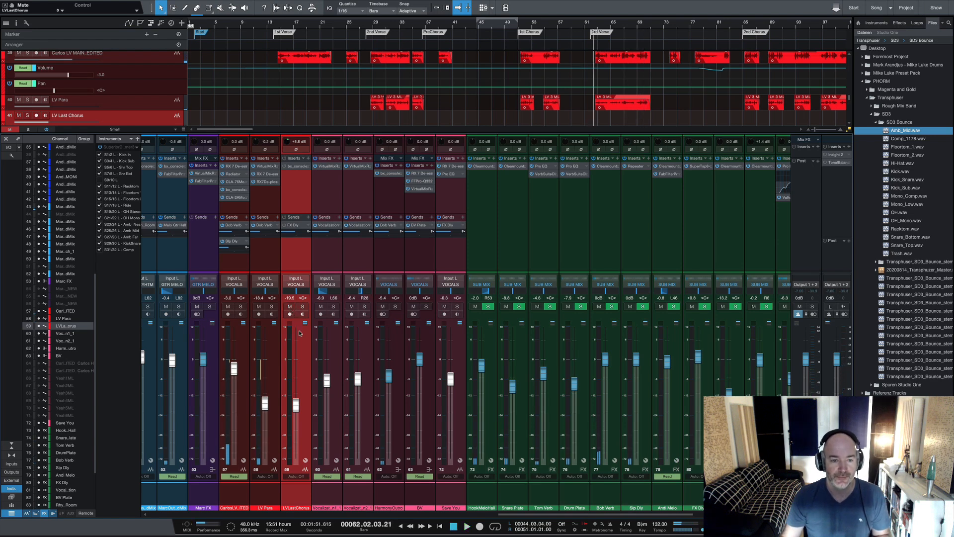
- Place the playhead at the Final Chorus, bar 156, and open the bx_console SSL 4000 E insert on LV Last Chorus
scroll(643, 96, "right", 5)
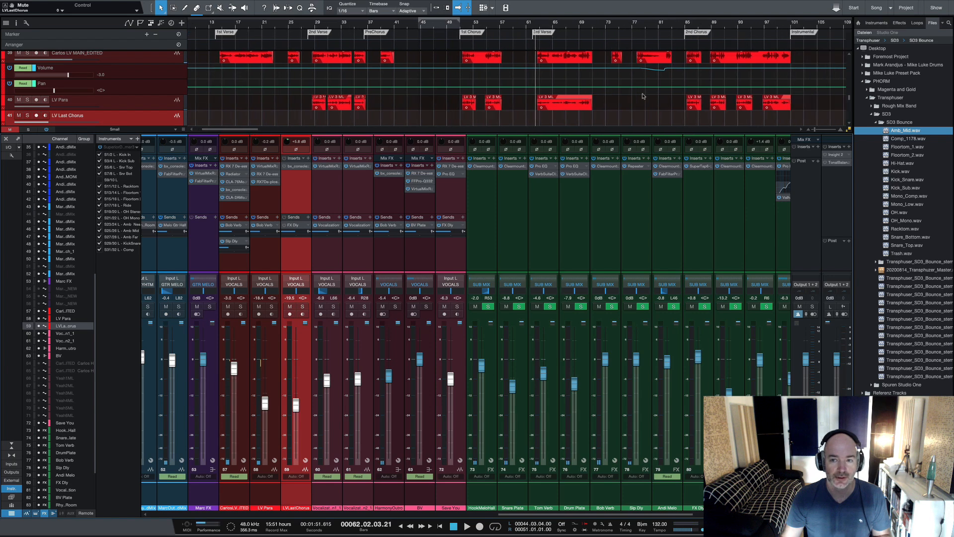
scroll(644, 96, "right", 2)
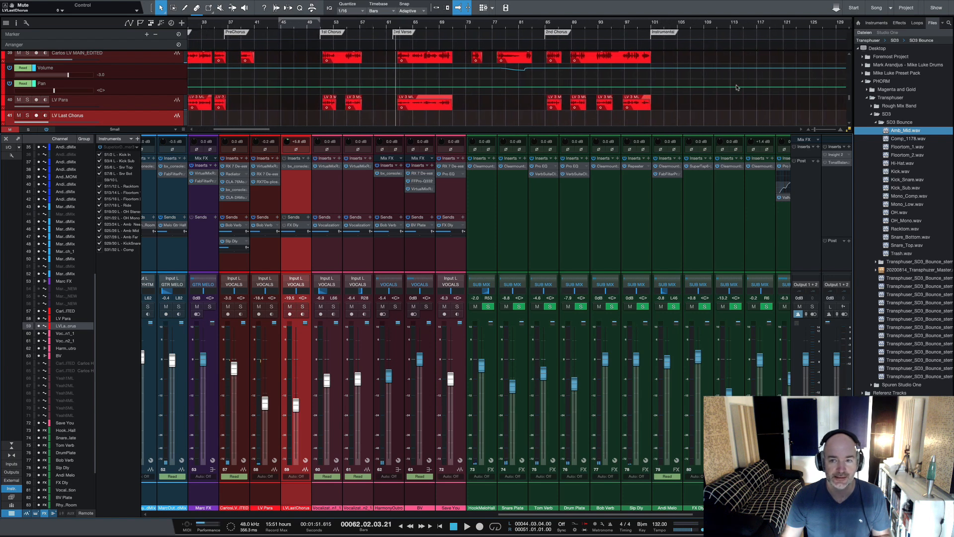
key("F3")
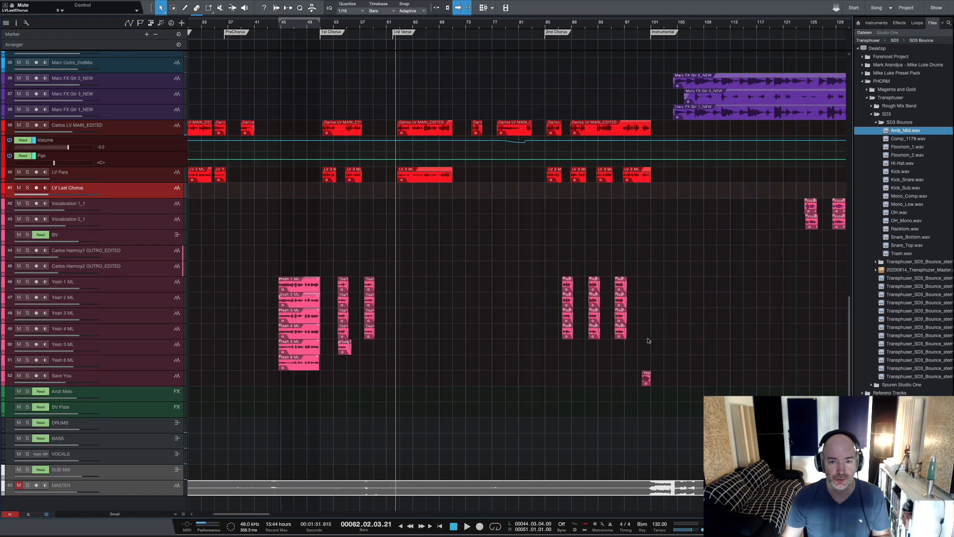
key("F3")
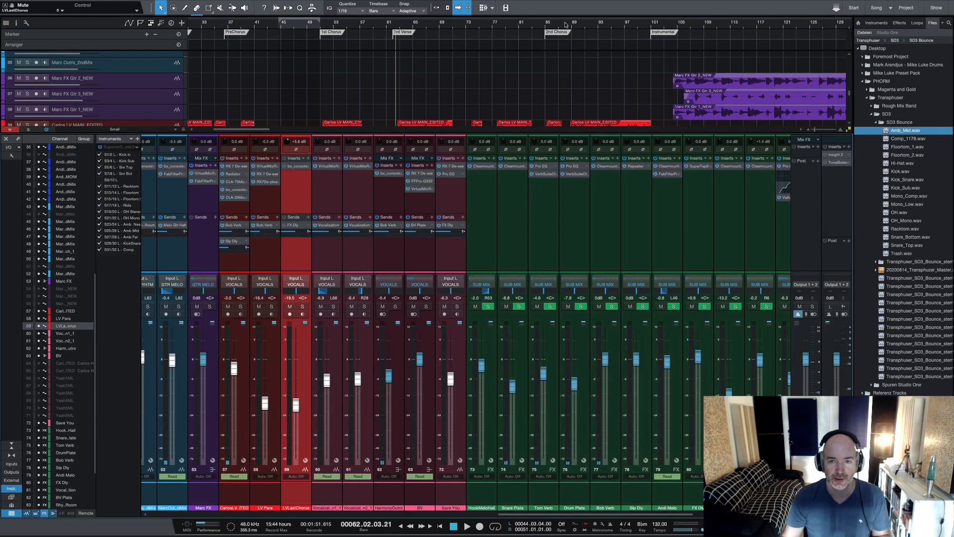
scroll(660, 31, "right", 10)
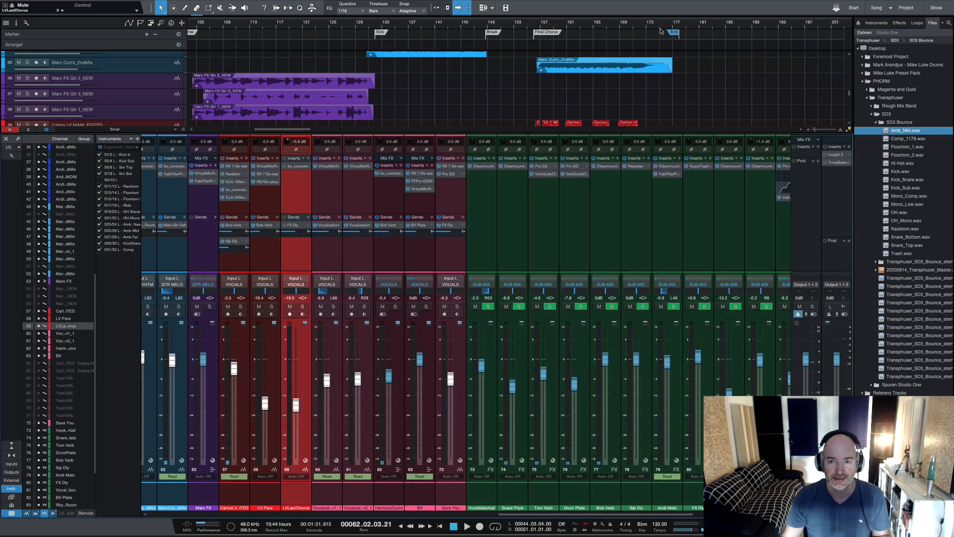
left_click(538, 26)
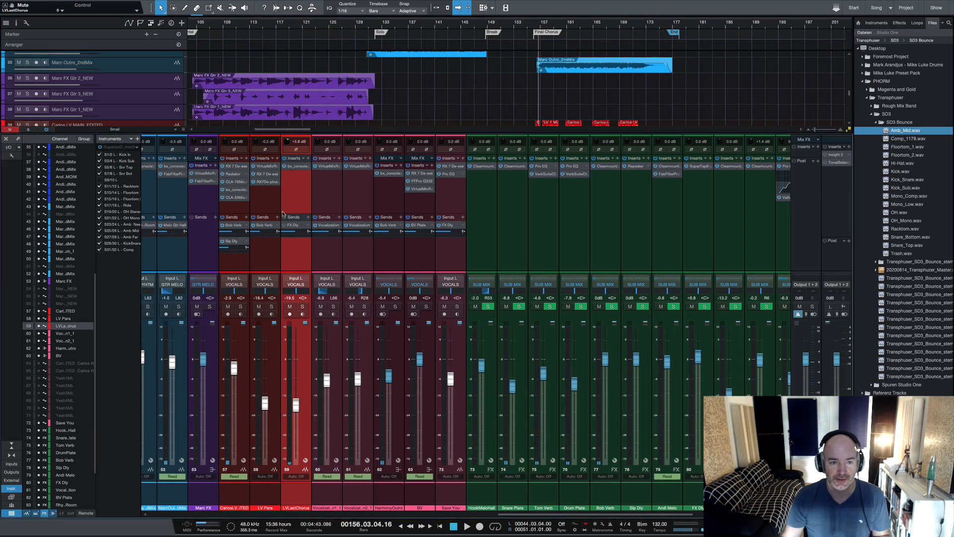
left_click(292, 168)
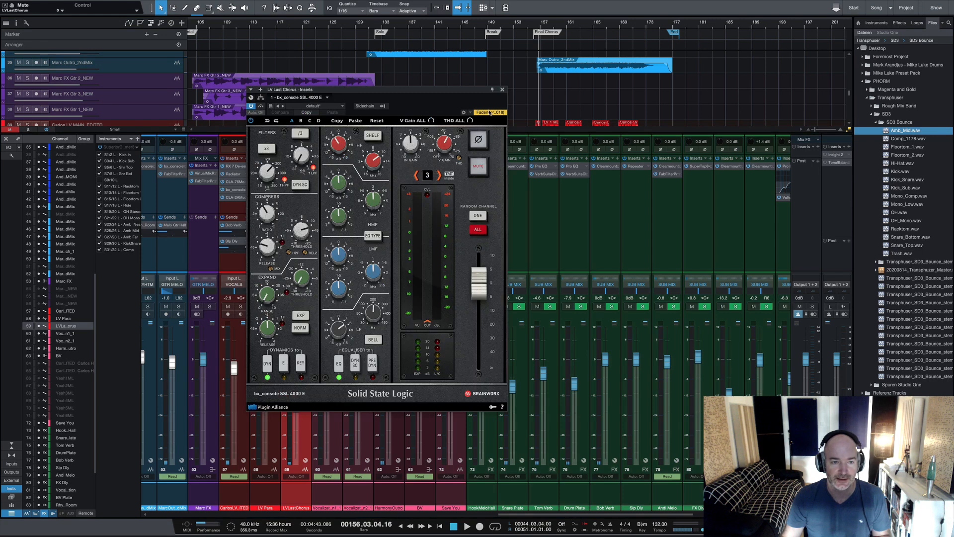
- Close the bx_console insert and inspect the SuperTap delay on FX Dly through the LV Last Chorus send
left_click(502, 90)
left_click(291, 221)
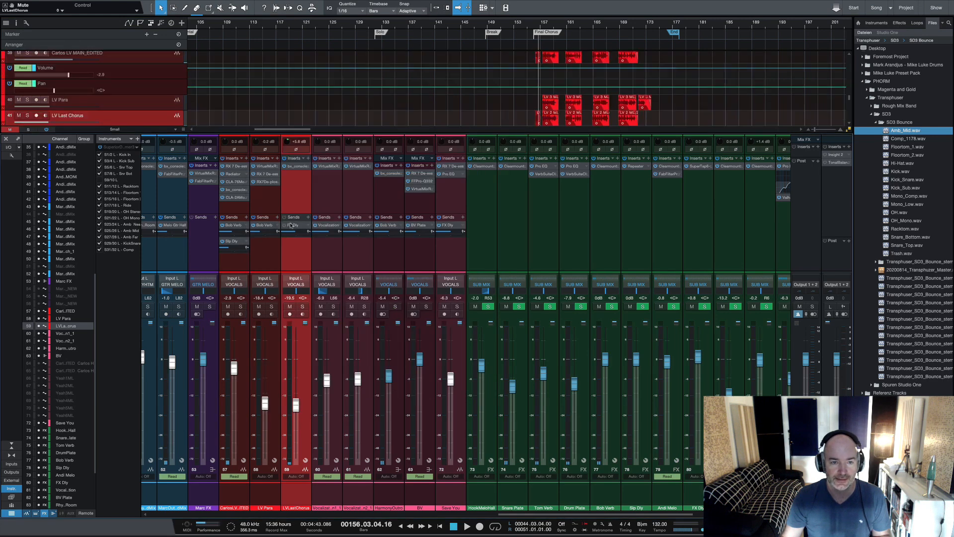
double_click(291, 227)
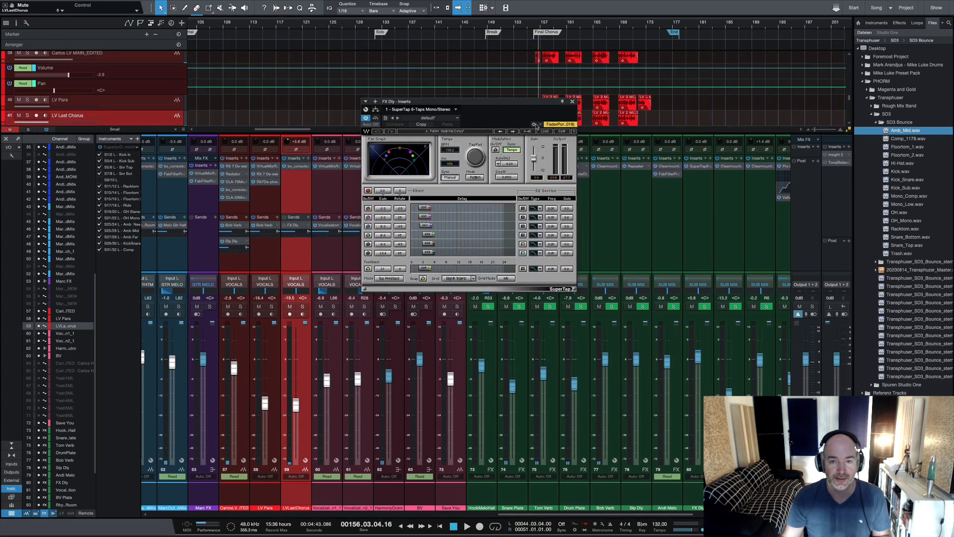
left_click(574, 102)
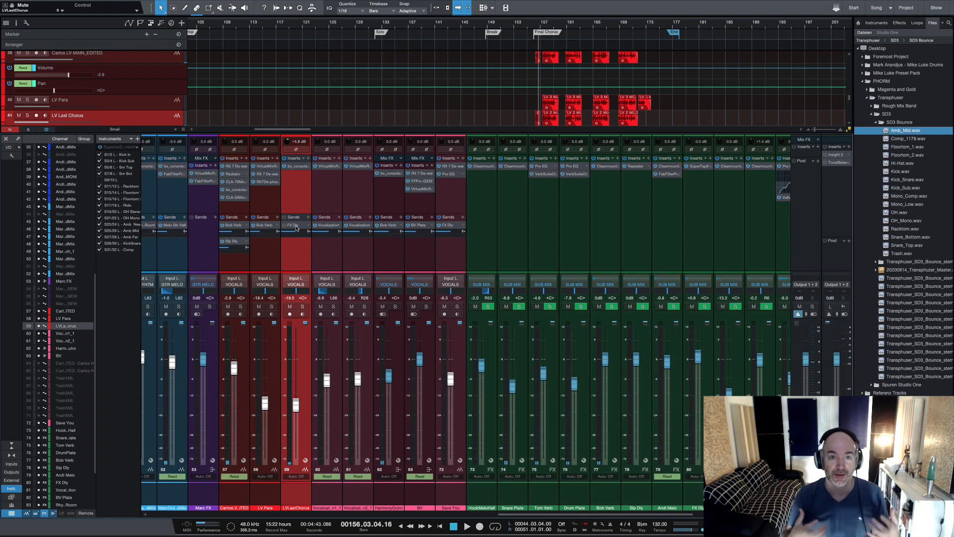
- Solo the LV Last Chorus channel and play it twice from the Final Chorus, bar 156
left_click(301, 306)
key("space")
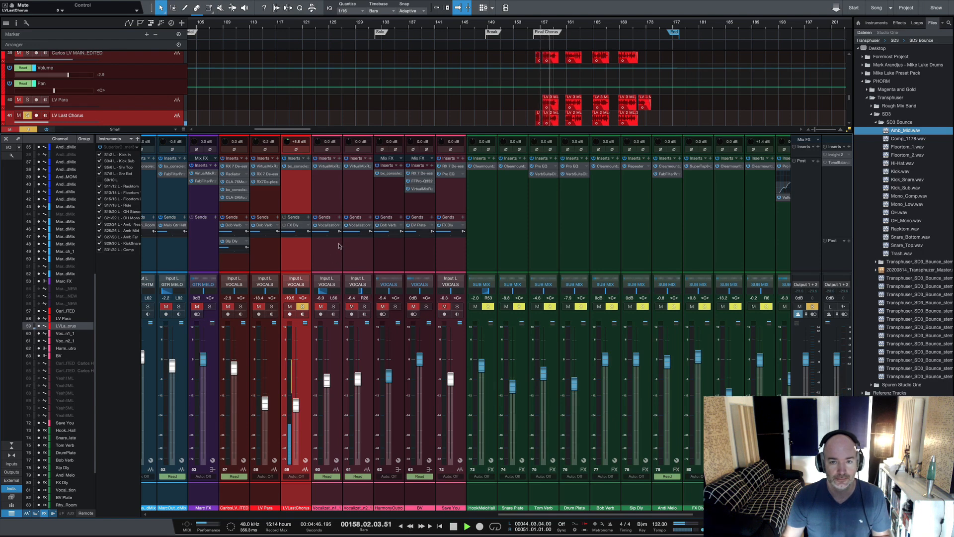
key("space")
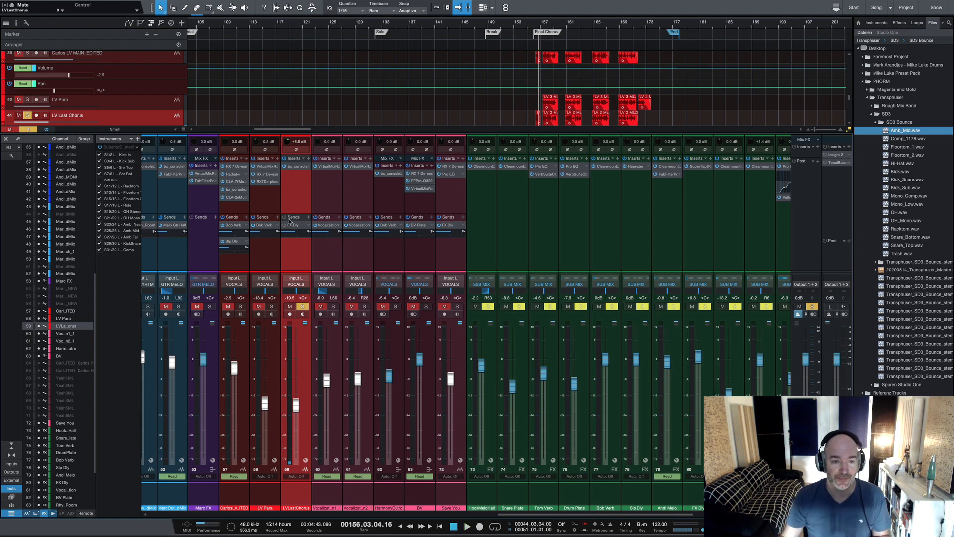
key("space")
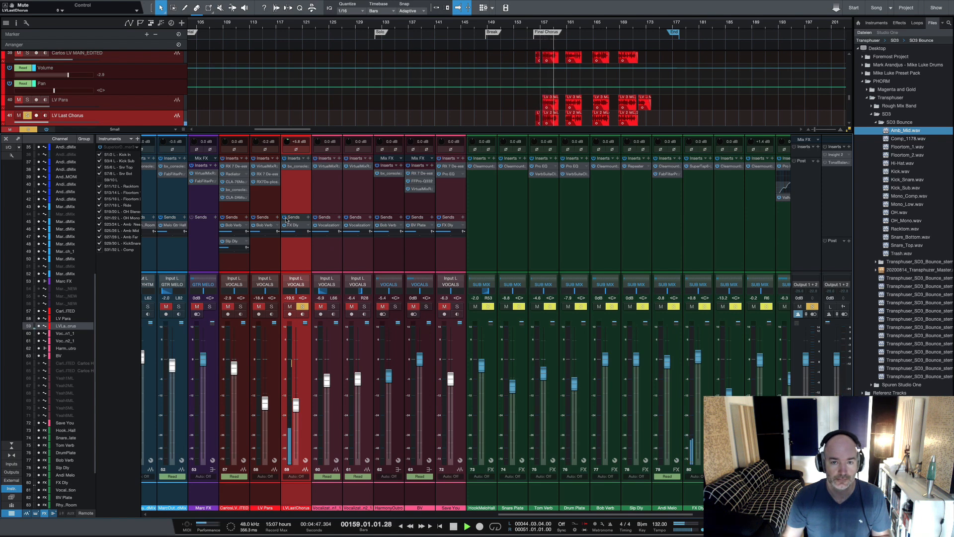
key("space")
- Add LV Para and the lead vocal to the solo, play all three from the Final Chorus, and clear the solos
left_click(271, 306)
left_click(241, 306)
key("space")
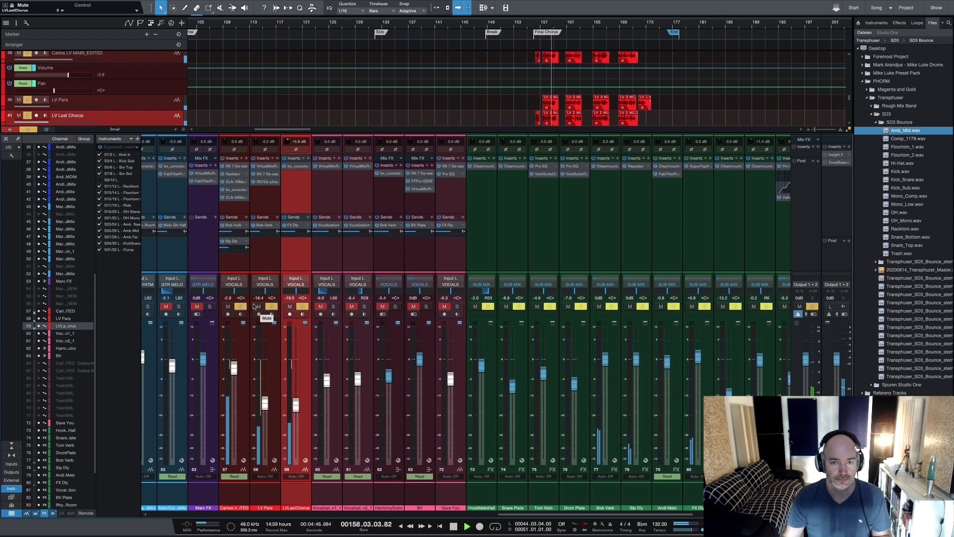
key("space")
left_click(302, 306)
left_click(271, 307)
left_click(242, 307)
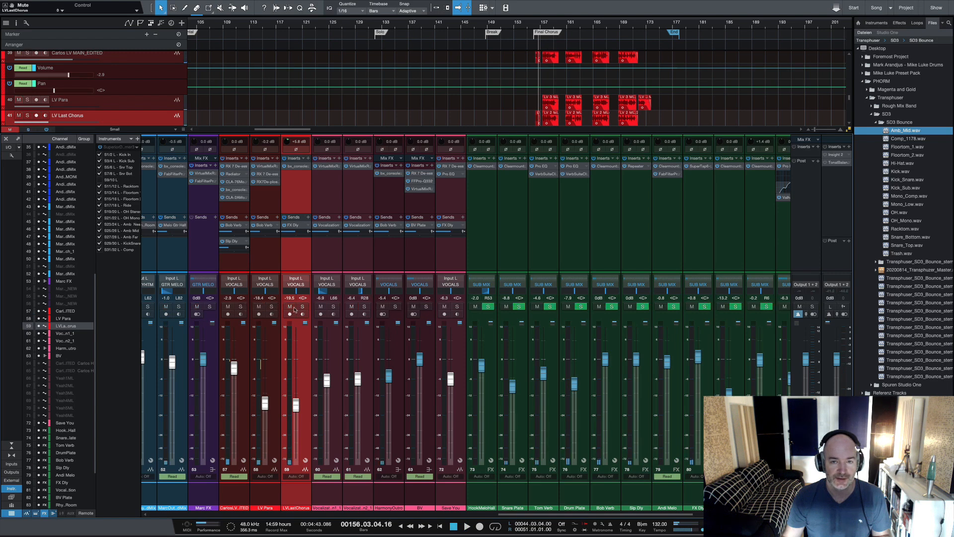
- Play the full mix from bar 154 into the Final Chorus and save the song
left_click(522, 29)
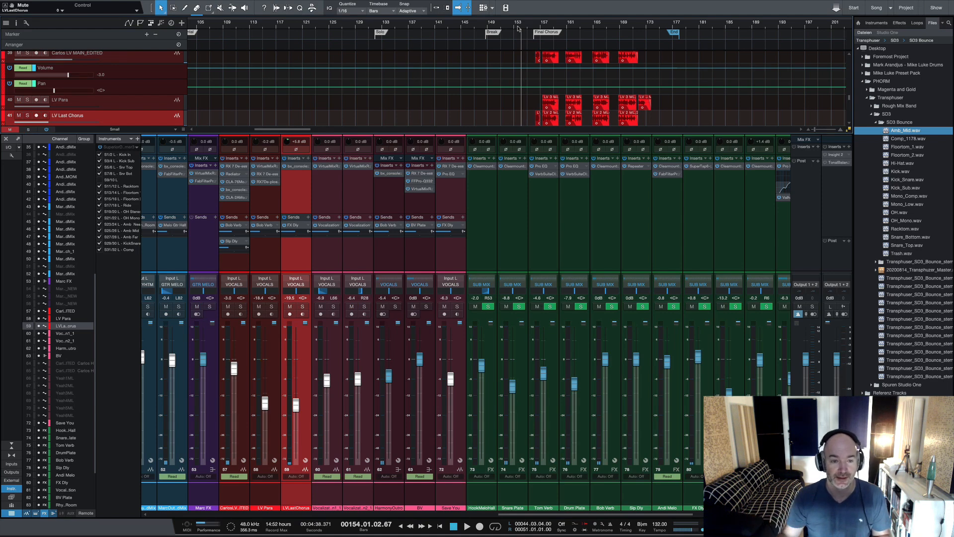
key("space")
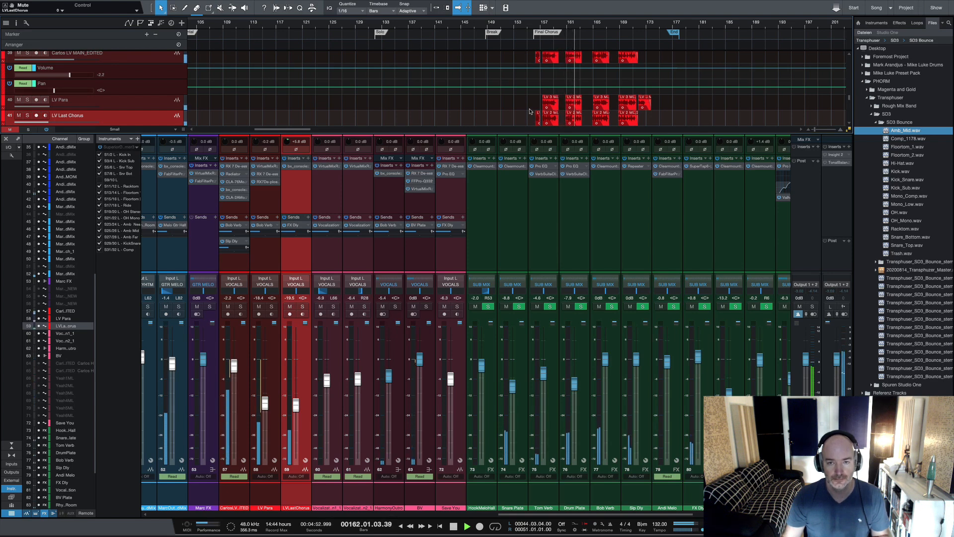
key("space")
key("ctrl+s")
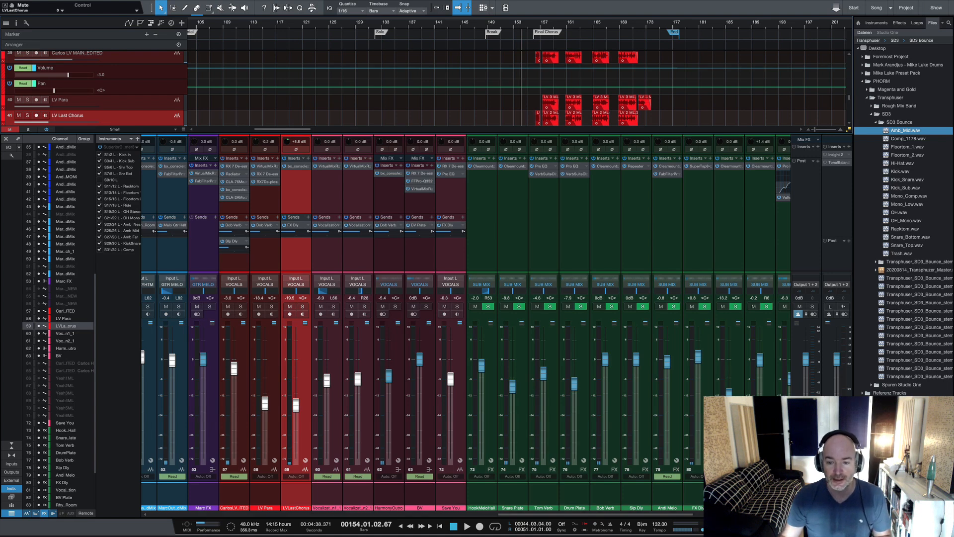
- Select the bus channels from DRUMS through VOCALS, and narrow the selection to DRUMS alone
scroll(466, 368, "right", 10)
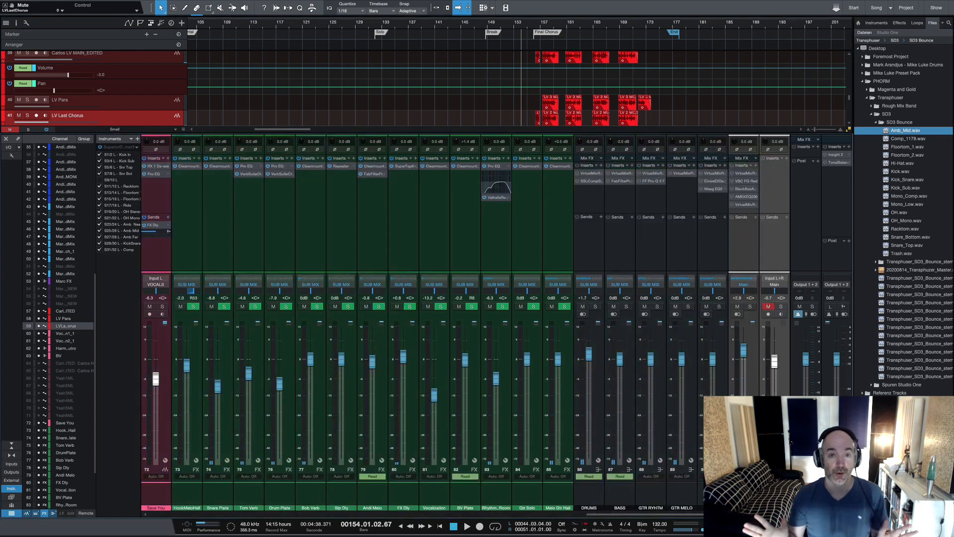
left_click(580, 493)
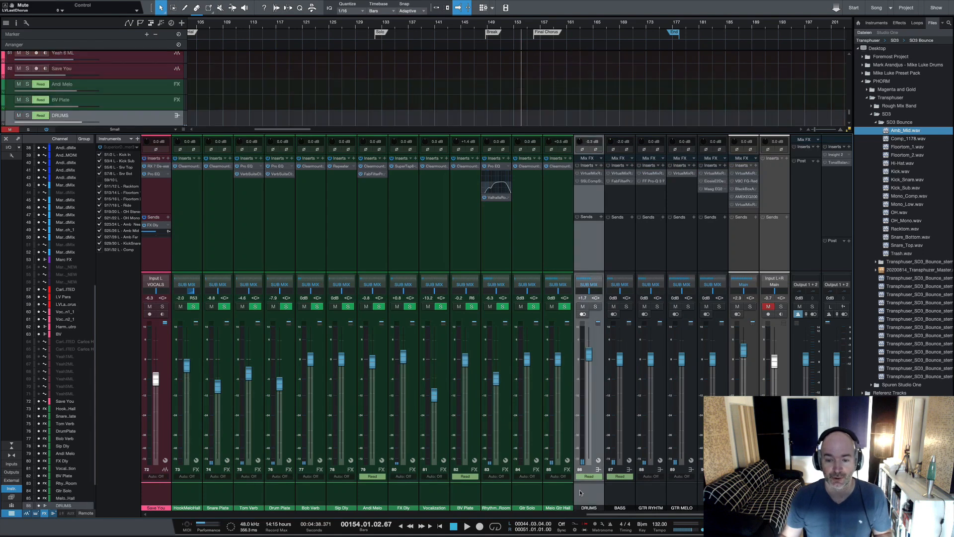
left_click(712, 493, "shift")
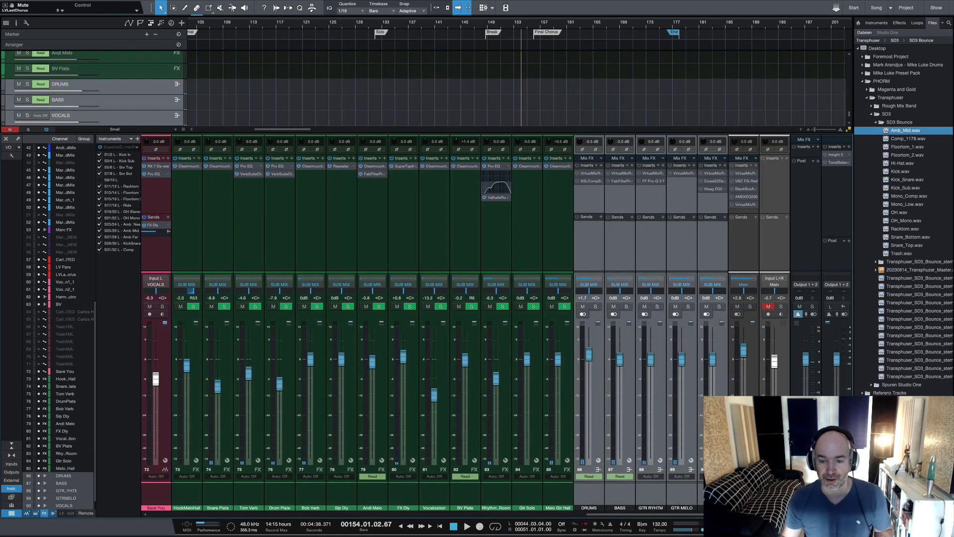
left_click(597, 496)
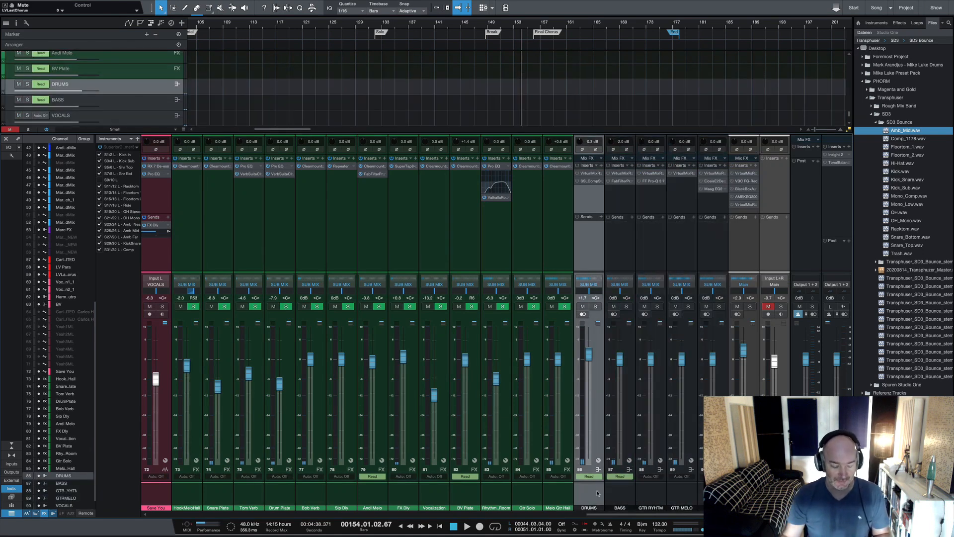
- Inspect the Virtual Mix Rack inserts on the DRUMS and GTR MELO buses and close the plug-in window
left_click(586, 173)
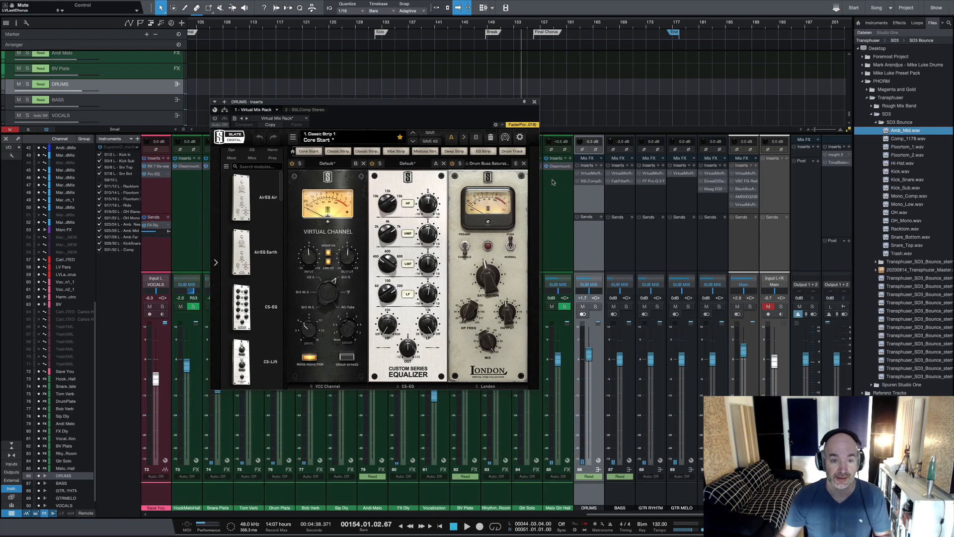
left_click_drag(504, 102, 539, 106)
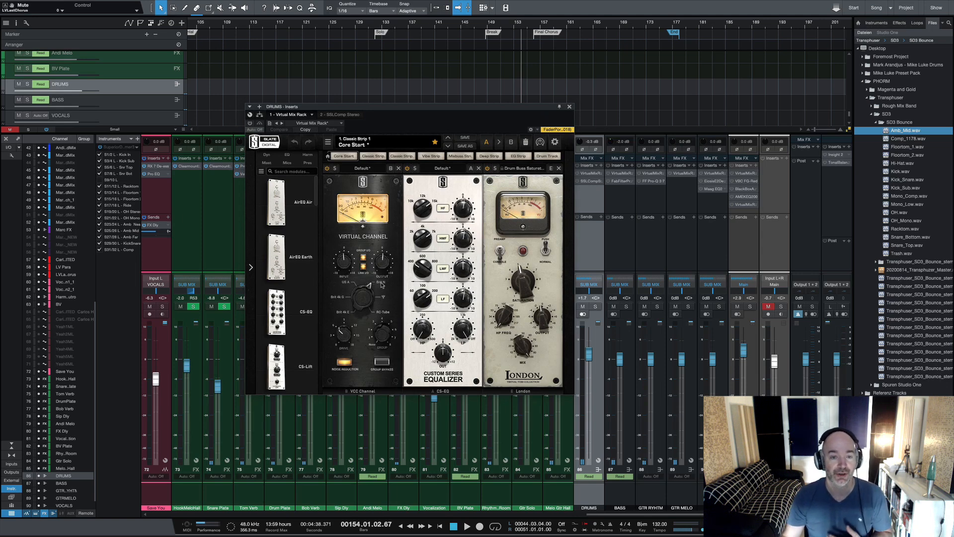
left_click(676, 174)
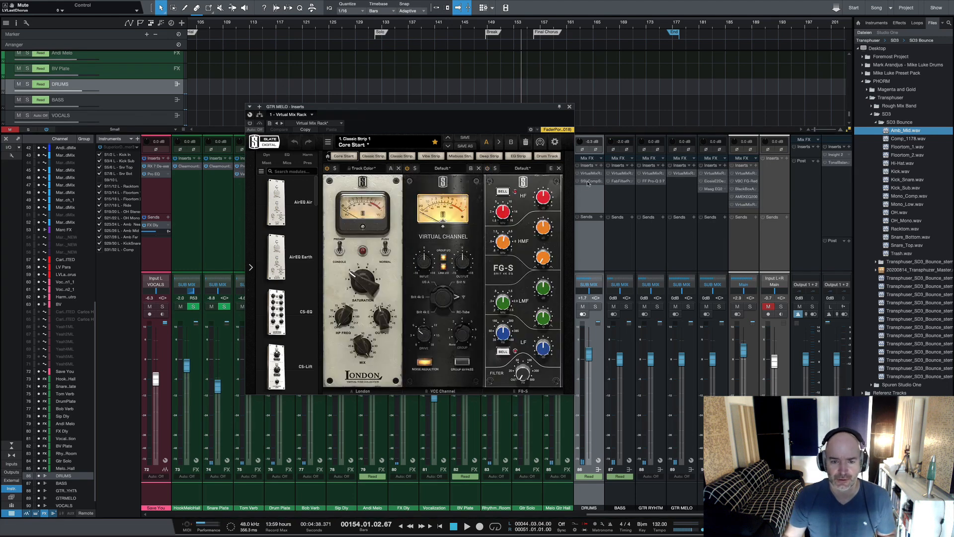
left_click(570, 106)
- Reopen the Virtual Mix Rack on DRUMS, toggle its London module's power, and solo the DRUMS bus
left_click(591, 173)
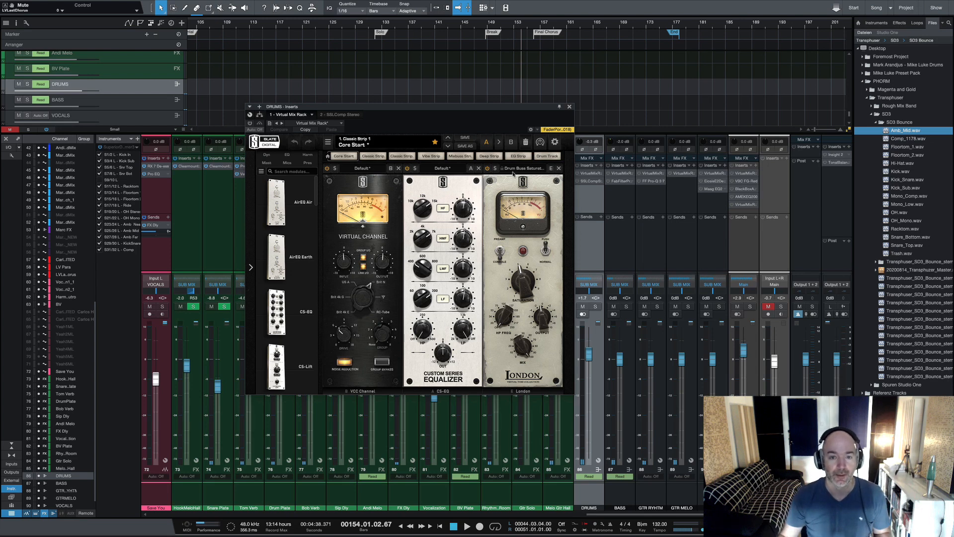
left_click(488, 169)
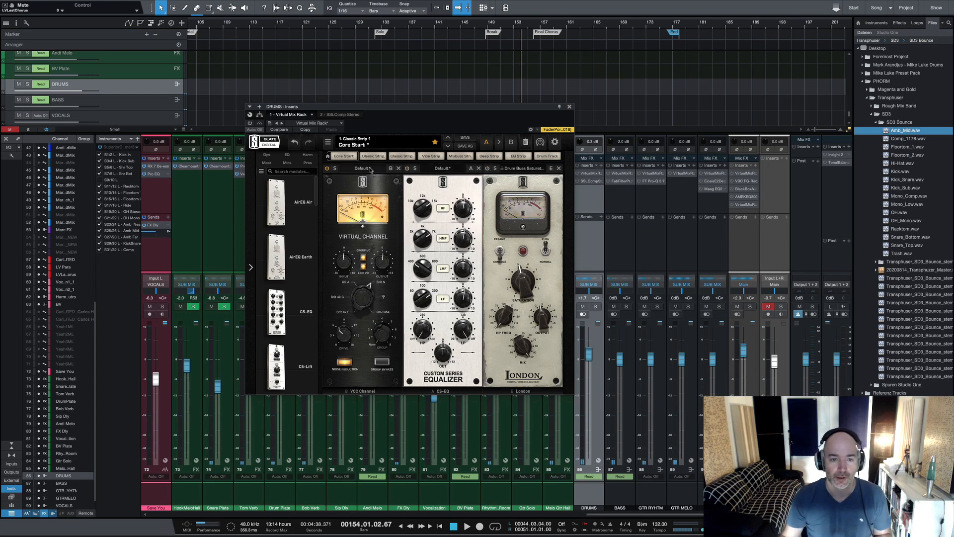
left_click_drag(351, 110, 331, 97)
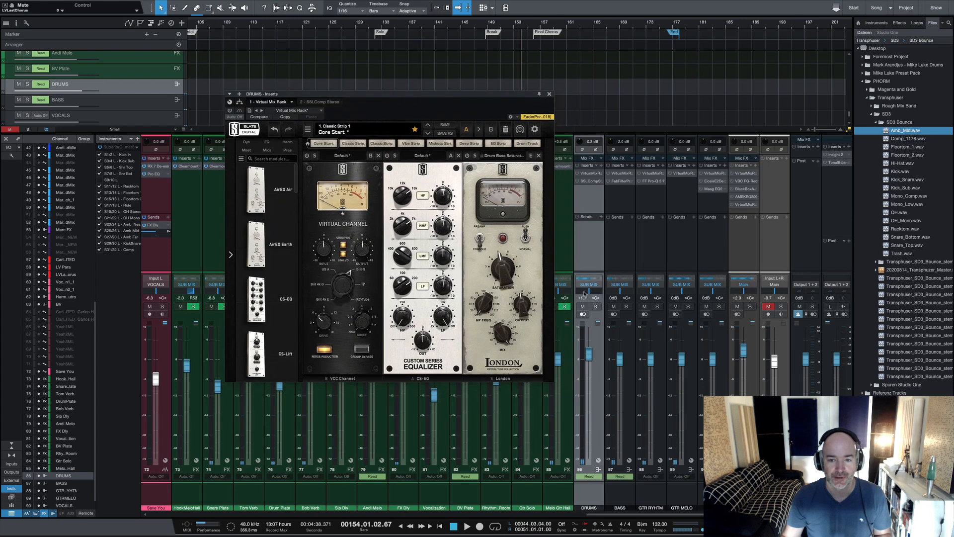
key("s")
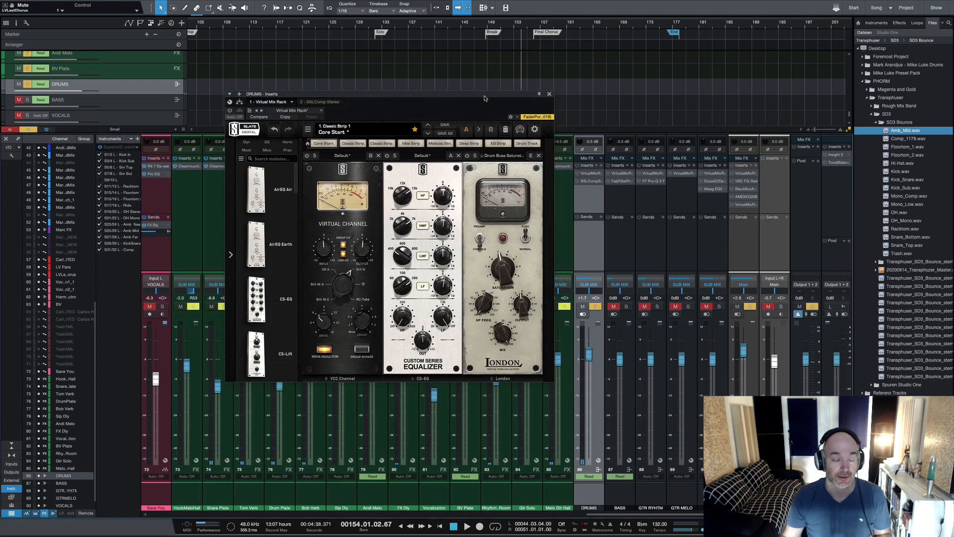
left_click_drag(485, 95, 531, 126)
- Place the playhead at the third verse, bar 62, and play the soloed DRUMS bus
key("space")
key("space")
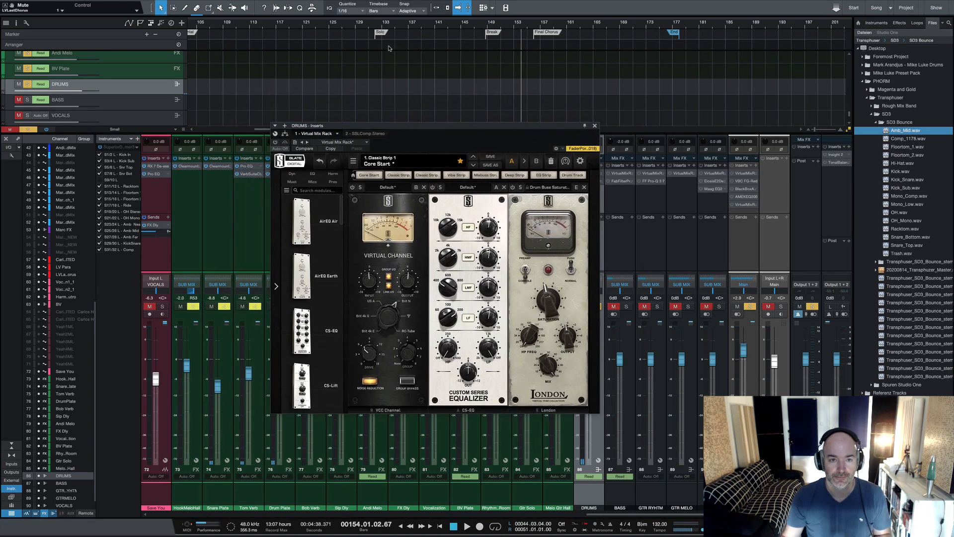
scroll(301, 47, "right", 5)
scroll(301, 47, "left", 8)
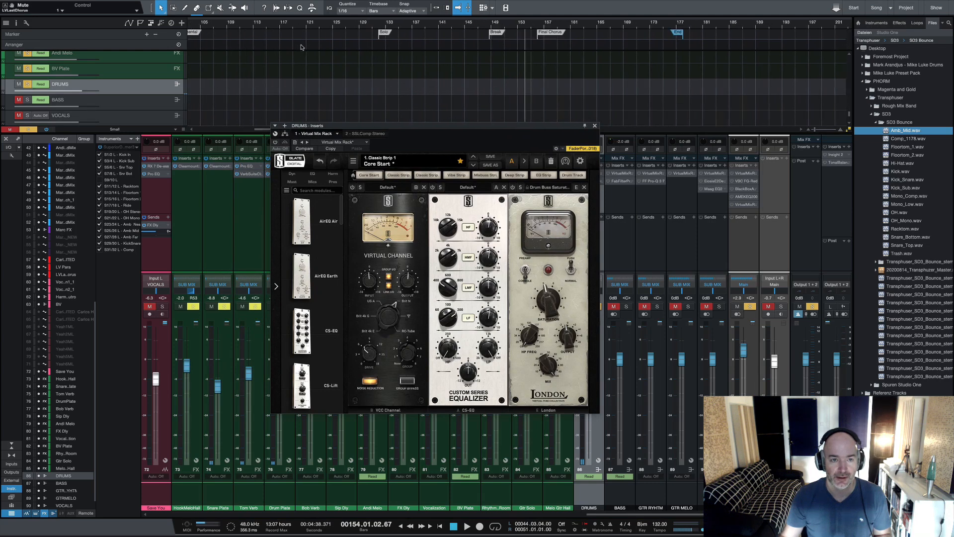
left_click(307, 25)
key("space")
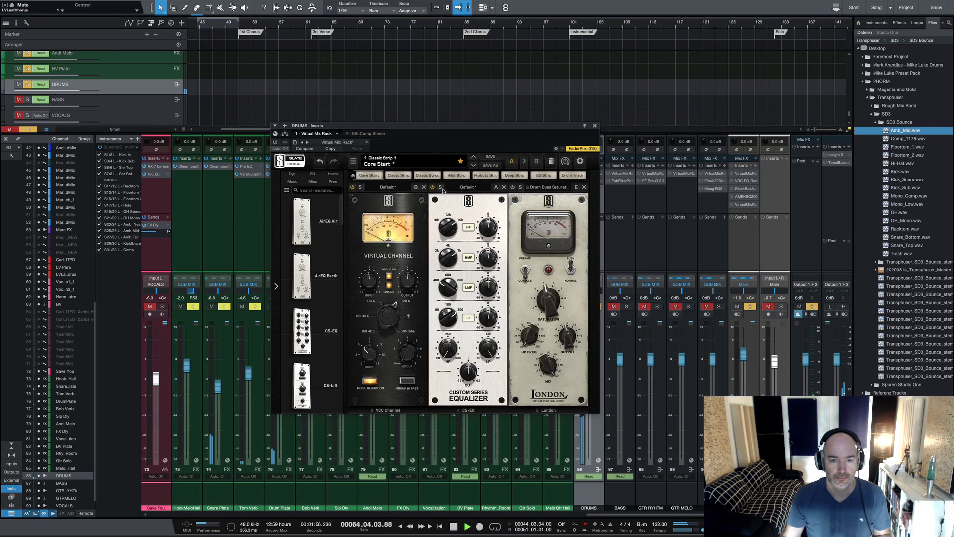
- Restart the soloed drums from the third verse and switch on the rack's CS-EQ and London modules during playback
left_click(514, 188)
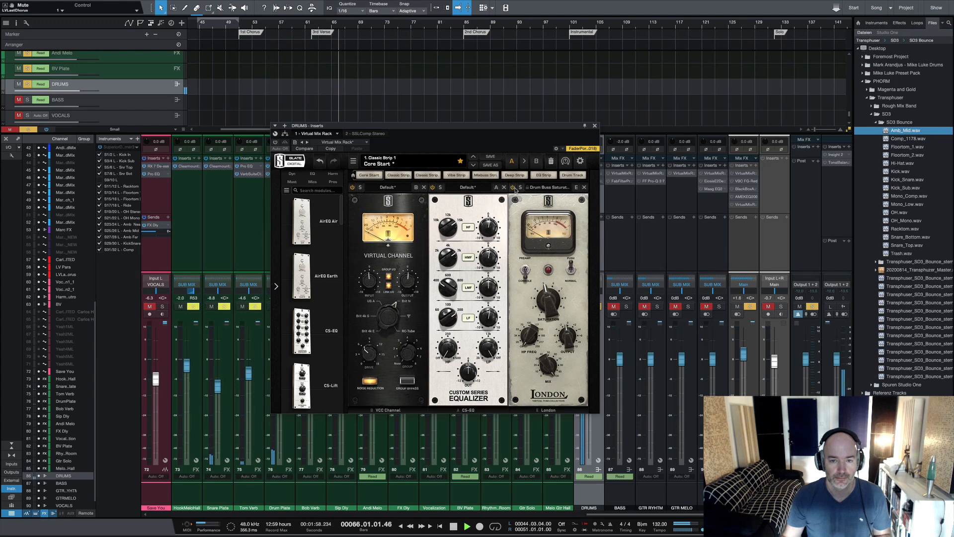
mouse_move(522, 128)
left_mouse_down()
mouse_move(500, 123)
mouse_move(520, 118)
left_mouse_up()
key("space")
key("space")
left_click(418, 179)
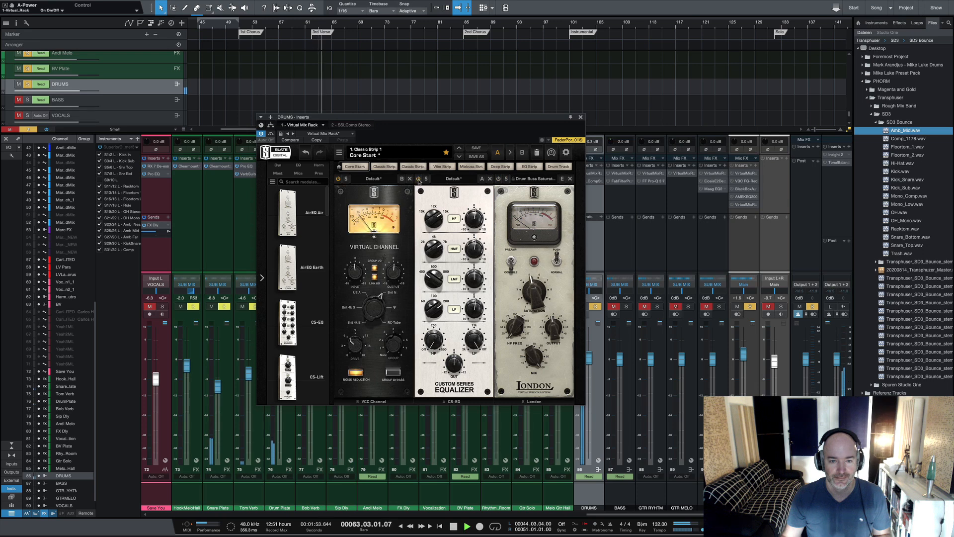
left_click(419, 179)
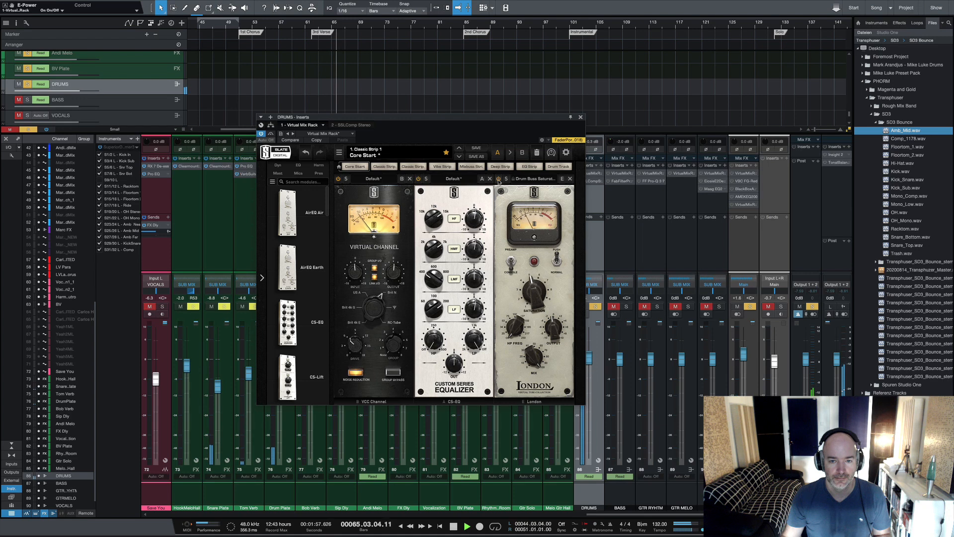
key("space")
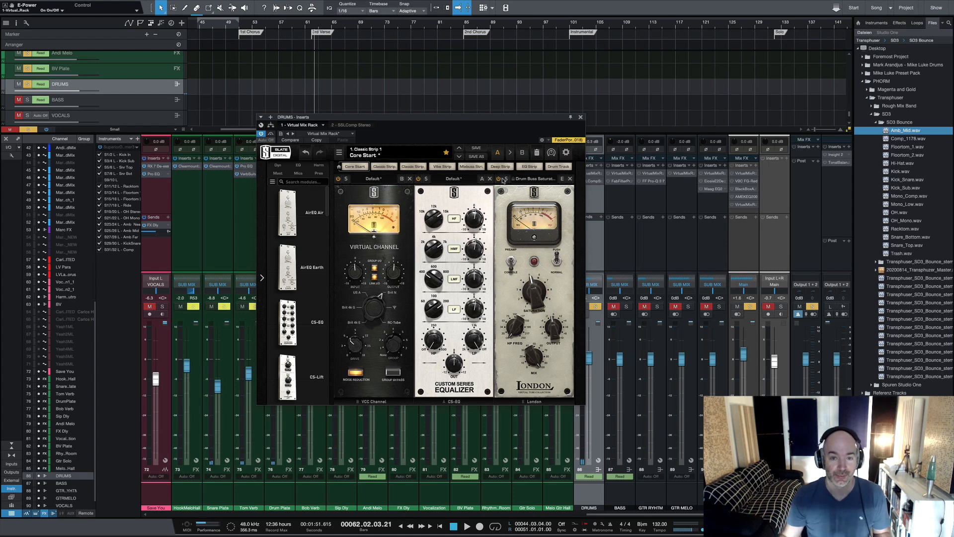
- Switch CS-EQ off, replay the drums from bar 62, and re-enable CS-EQ and London one after another to compare
left_click(418, 179)
key("space")
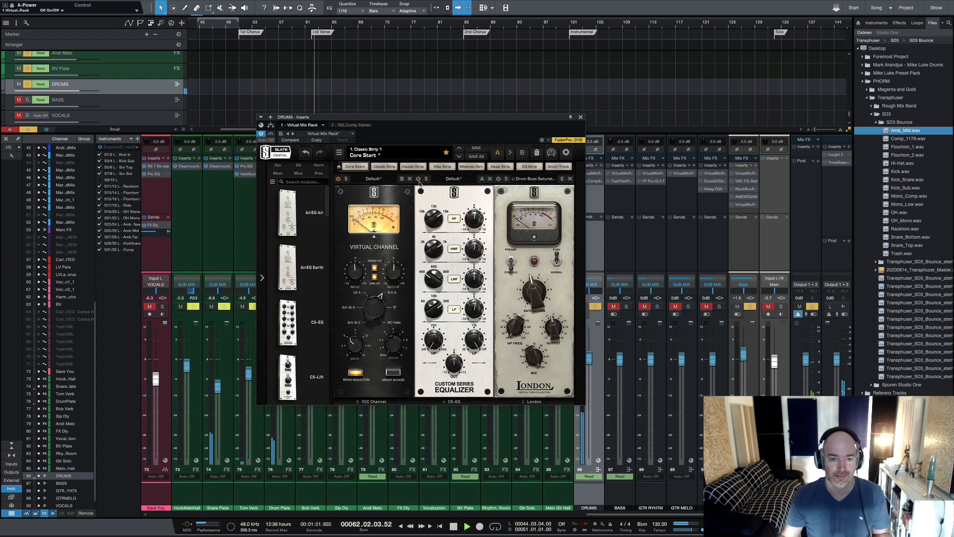
left_click(419, 178)
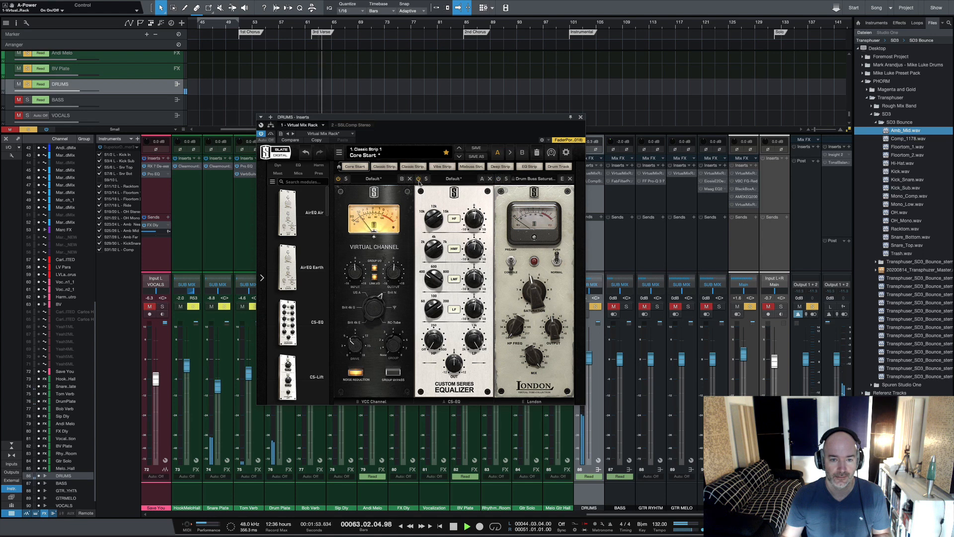
left_click(499, 179)
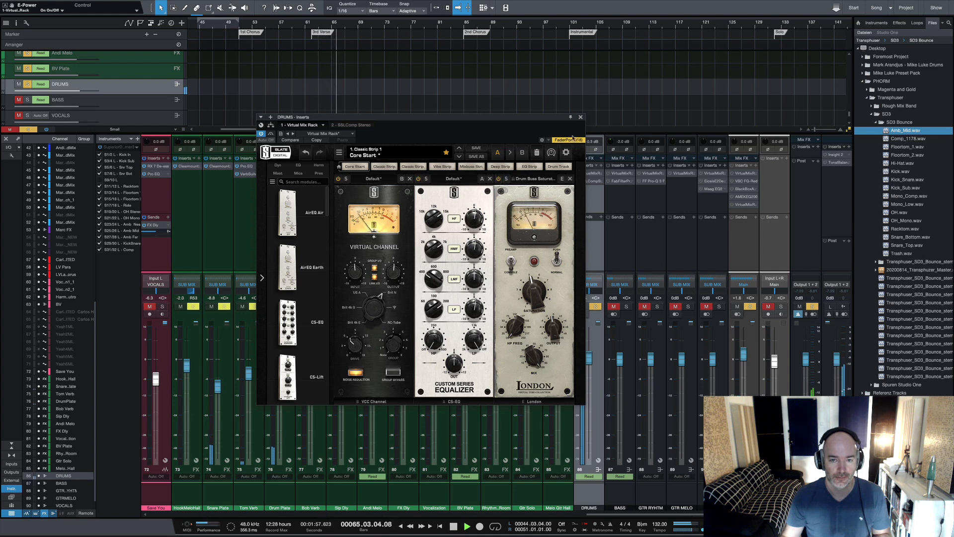
- Close the Virtual Mix Rack, stop playback, and open and activate the SSLComp Stereo insert on DRUMS
left_click(580, 117)
key("space")
left_click(590, 182)
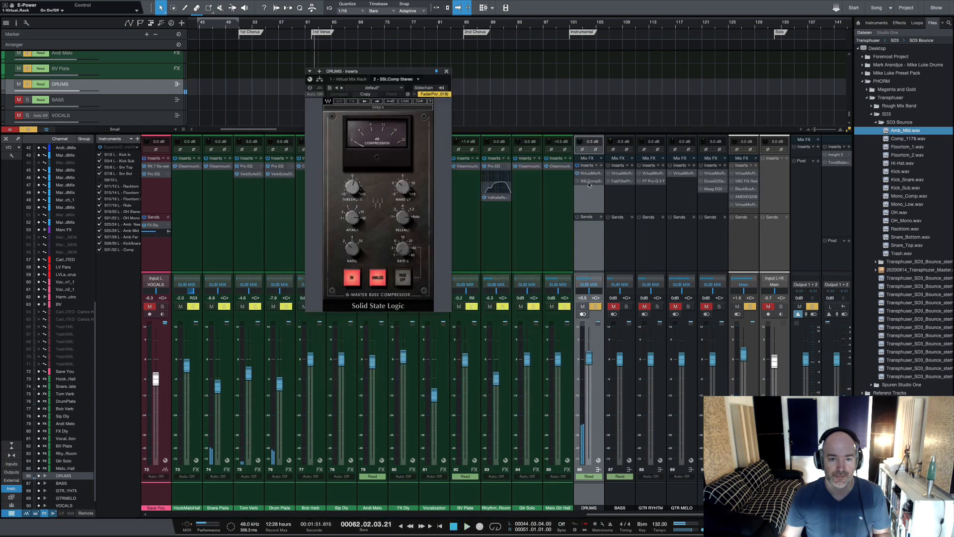
left_click(578, 181)
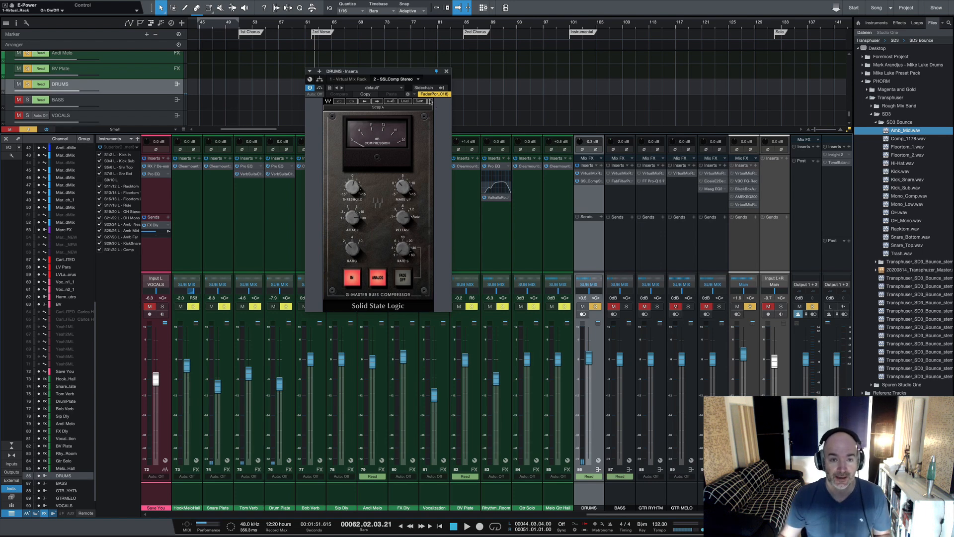
left_click_drag(407, 70, 437, 91)
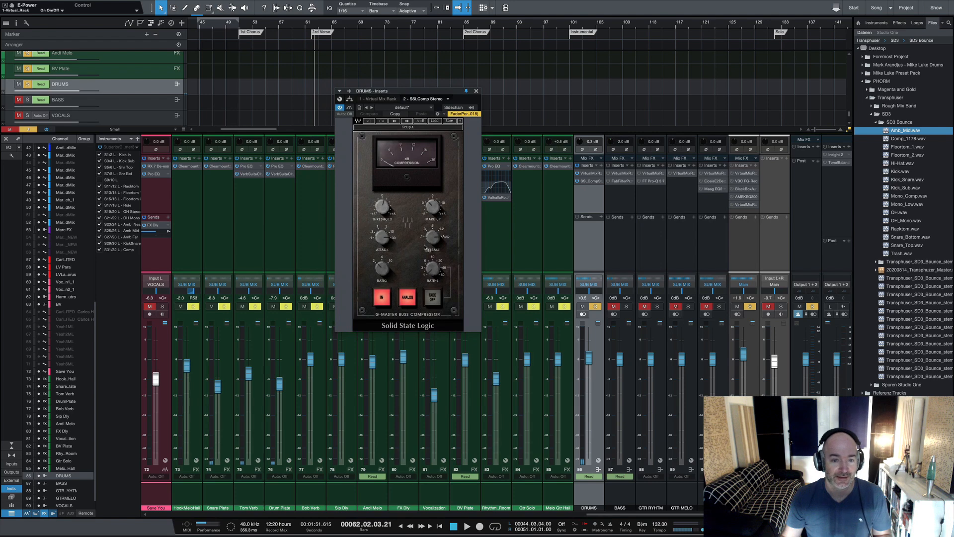
- Play the soloed drums while bypassing and re-enabling SSLComp Stereo to compare, leaving it active, stop playback, and close the compressor
mouse_move(429, 240)
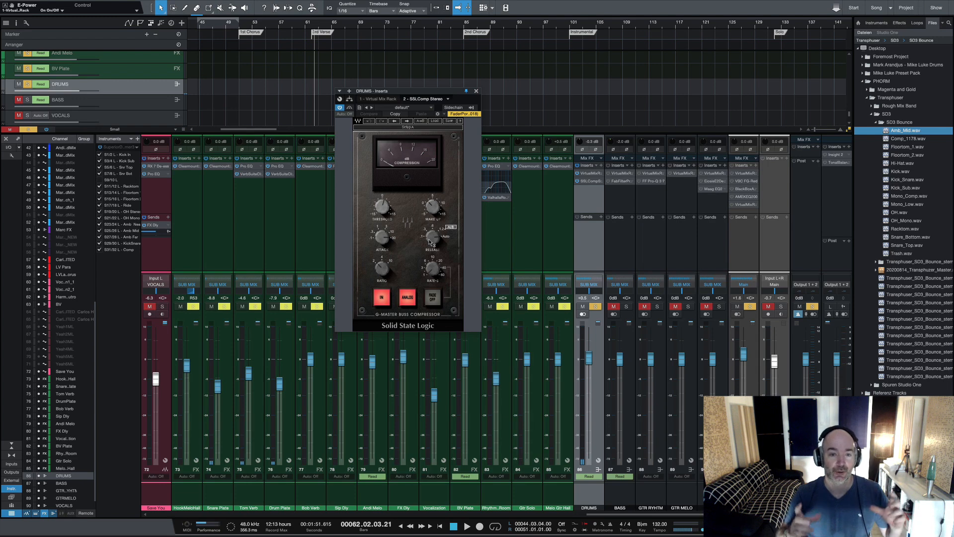
mouse_move(382, 276)
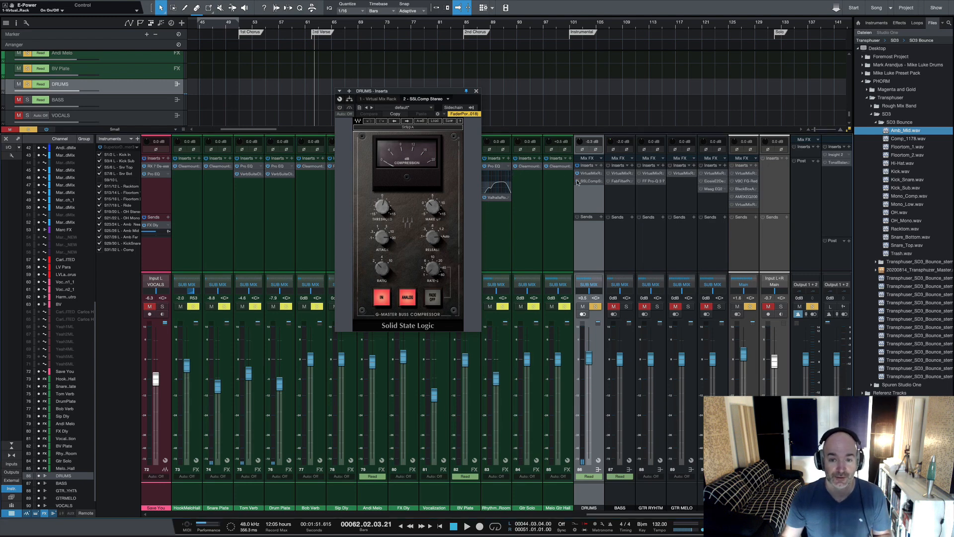
key("space")
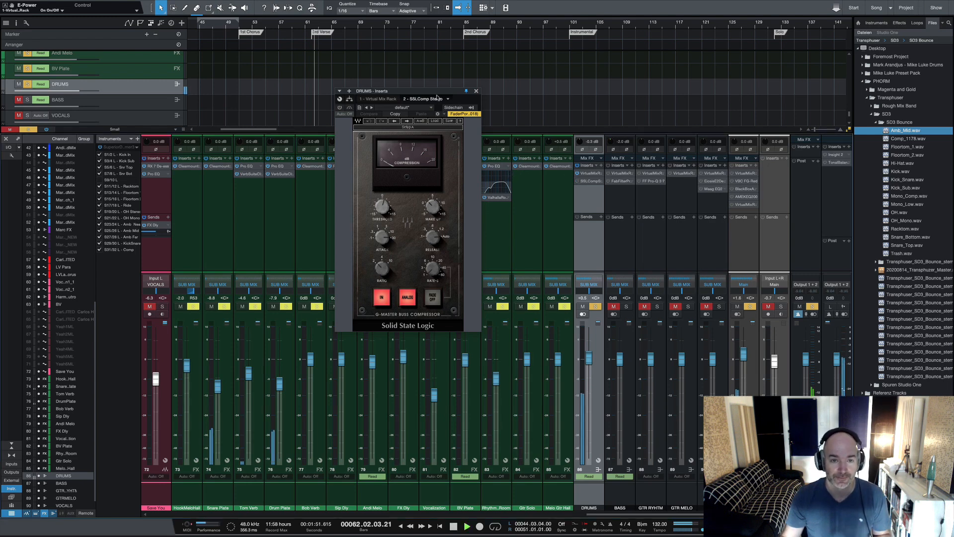
left_click(341, 107)
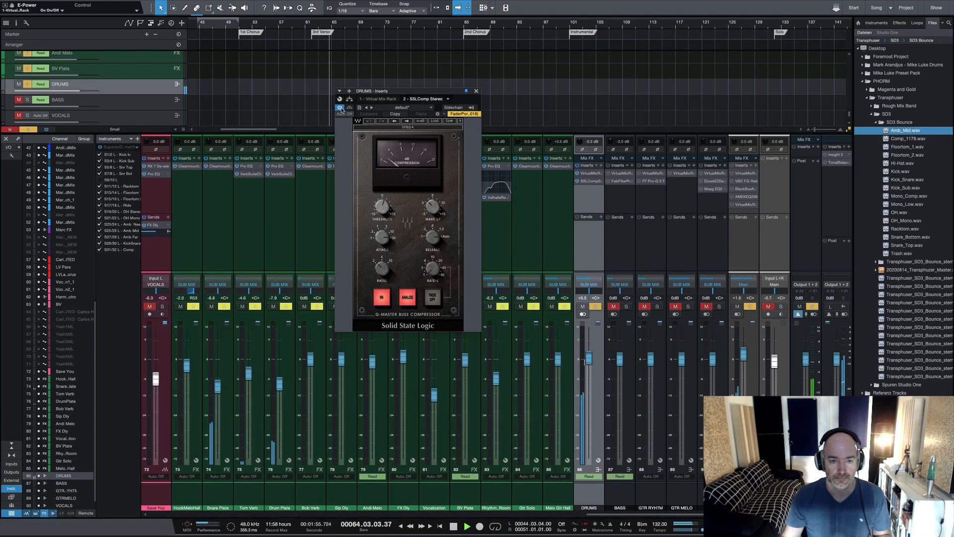
left_click(341, 108)
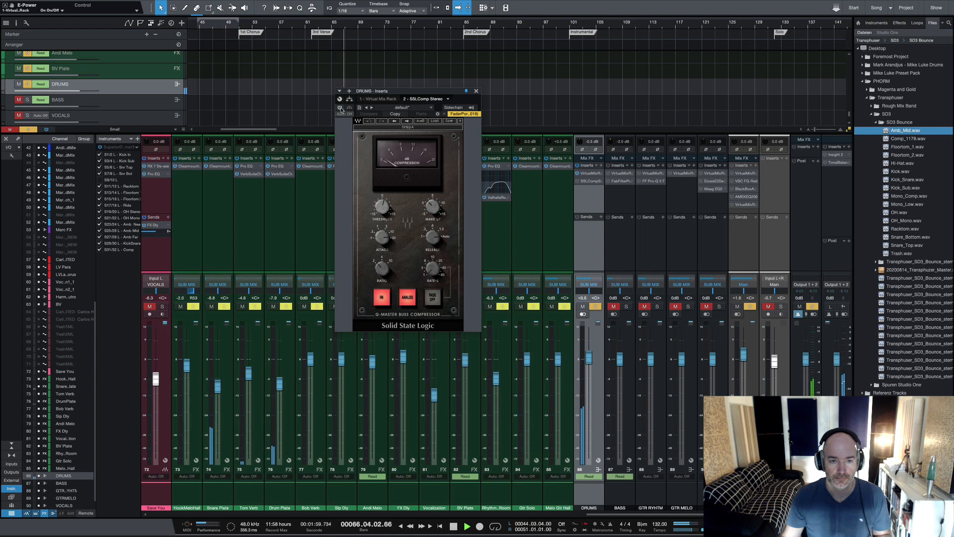
left_click(341, 108)
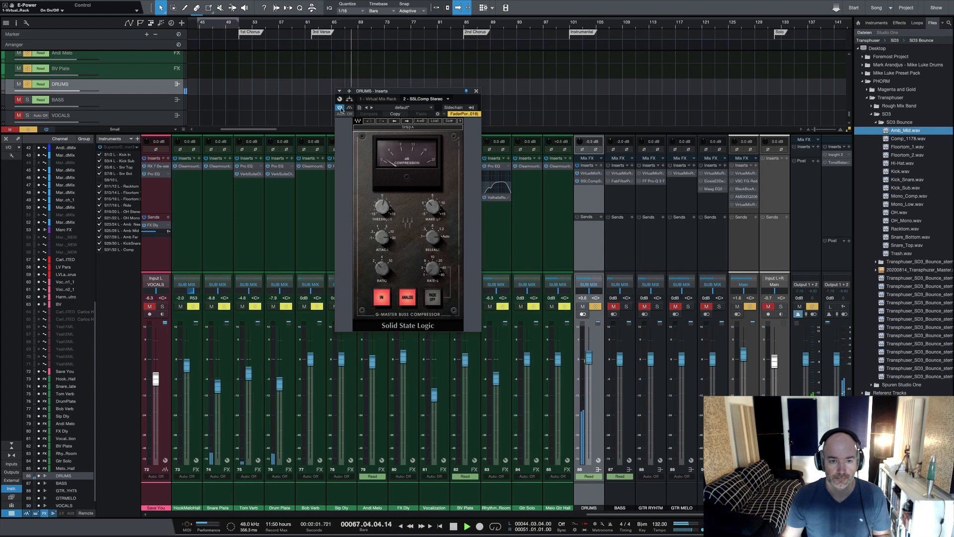
key("space")
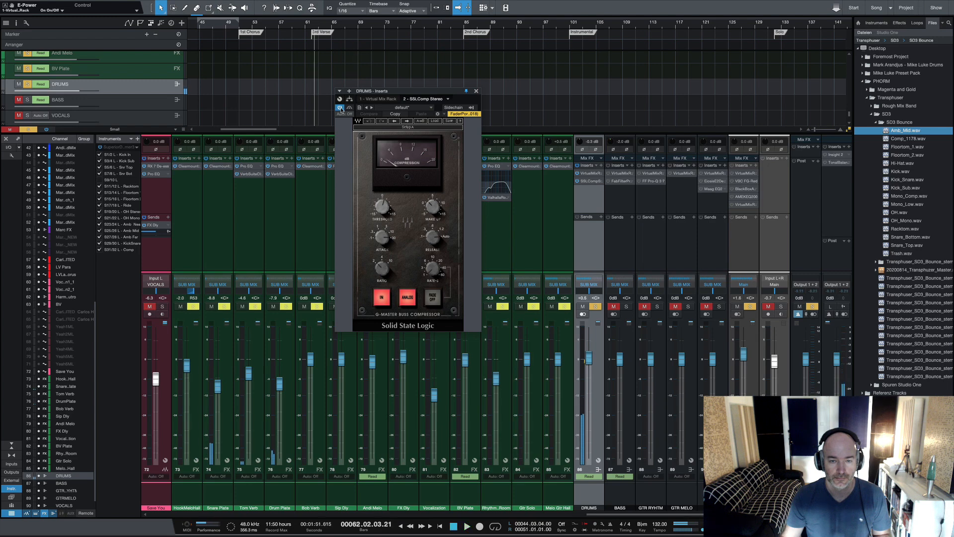
left_click(476, 92)
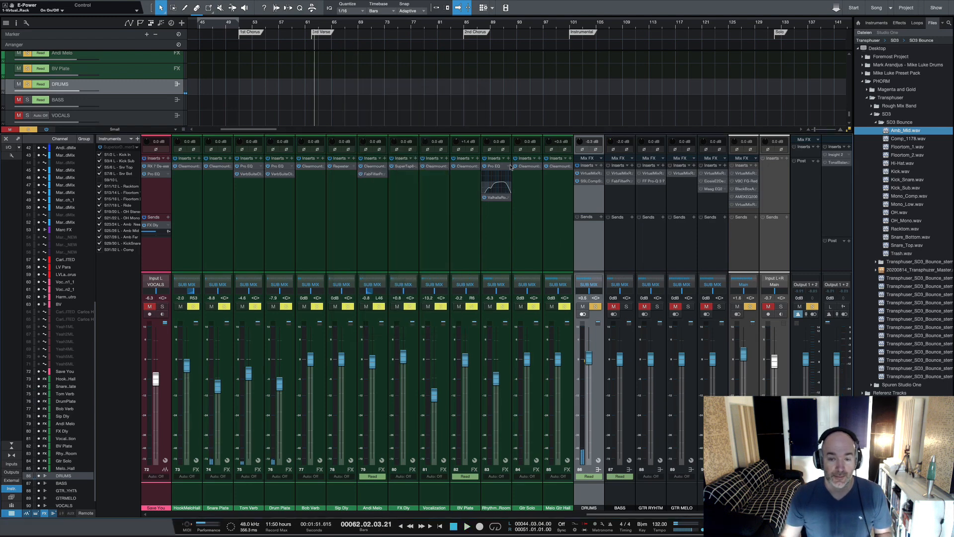
- Unsolo DRUMS, open the Virtual Mix Rack insert on the BASS bus, and play BASS soloed from the third verse
left_click(595, 306)
left_click(633, 501)
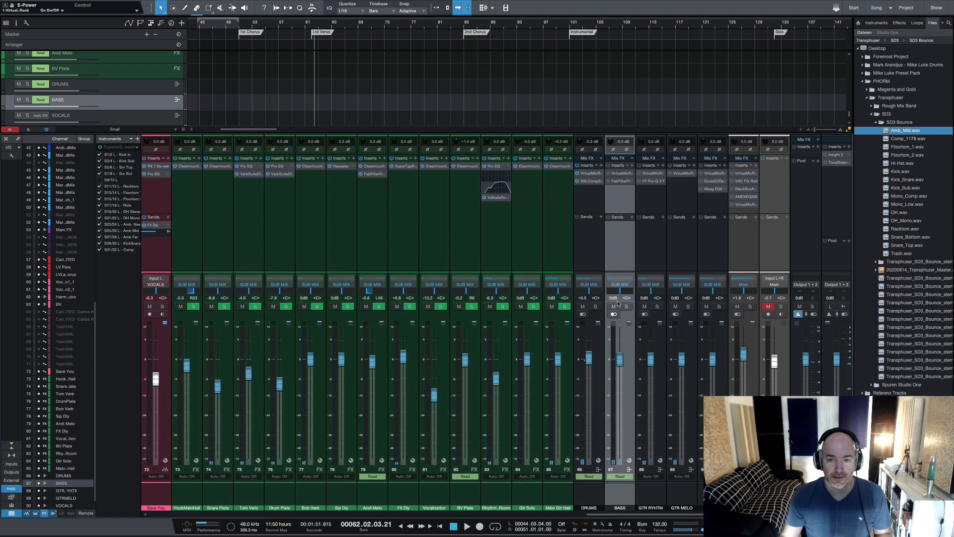
left_click(615, 173)
left_click_drag(447, 91, 461, 103)
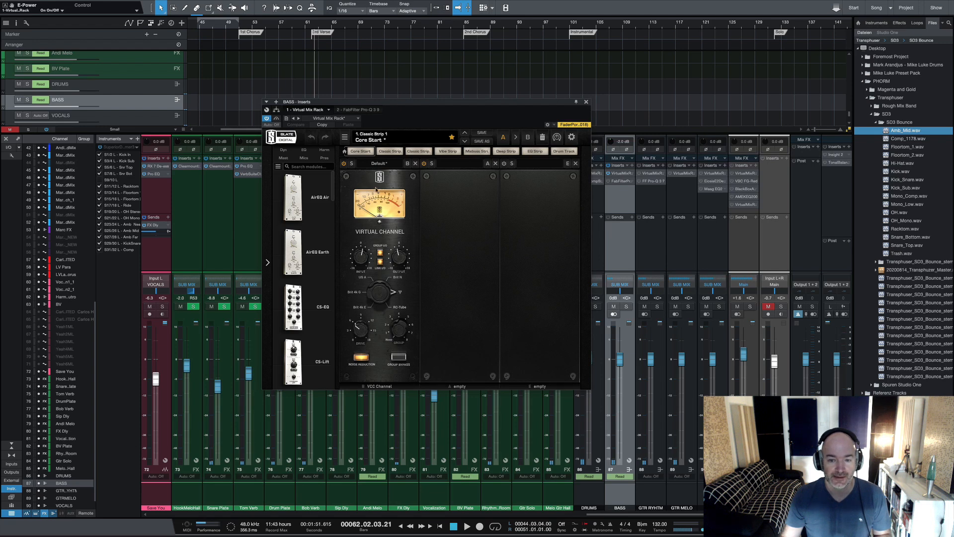
left_click(626, 307)
key("space")
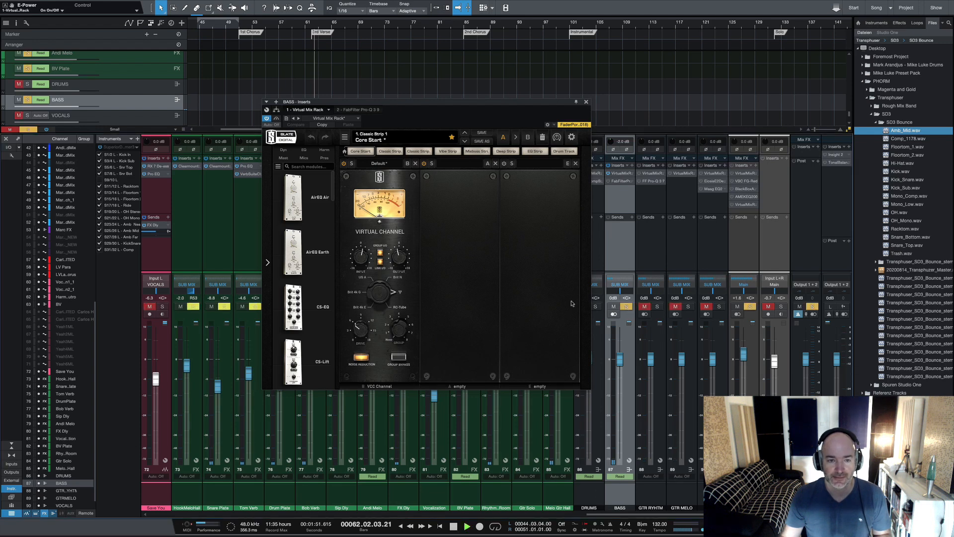
- Switch the BASS rack's Virtual Channel module off and back on during playback to compare, stop playback, and close the rack
left_click(345, 164)
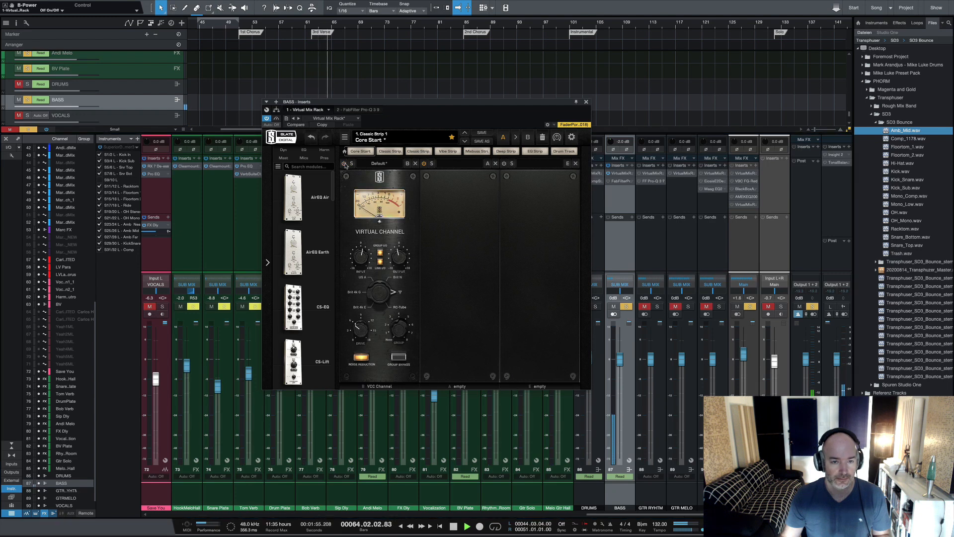
left_click(345, 164)
key("space")
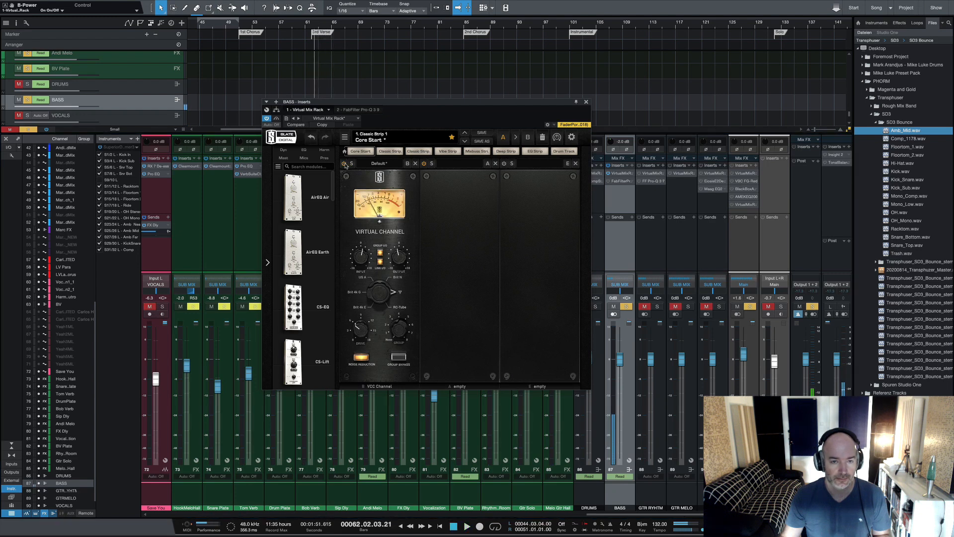
left_click(586, 103)
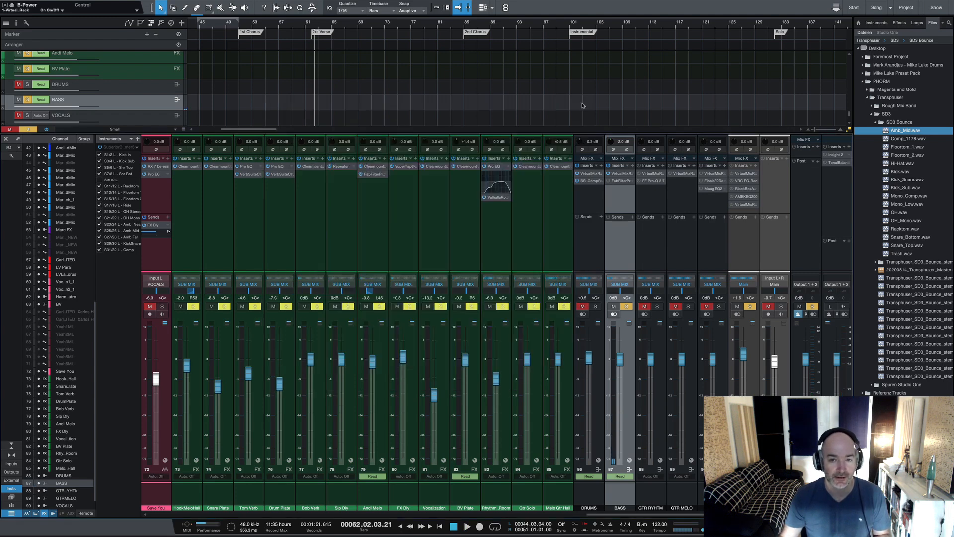
- Open FabFilter Pro-Q 3 on BASS, activate it during playback, and close it and stop the song
left_click(619, 182)
left_click_drag(333, 42, 489, 71)
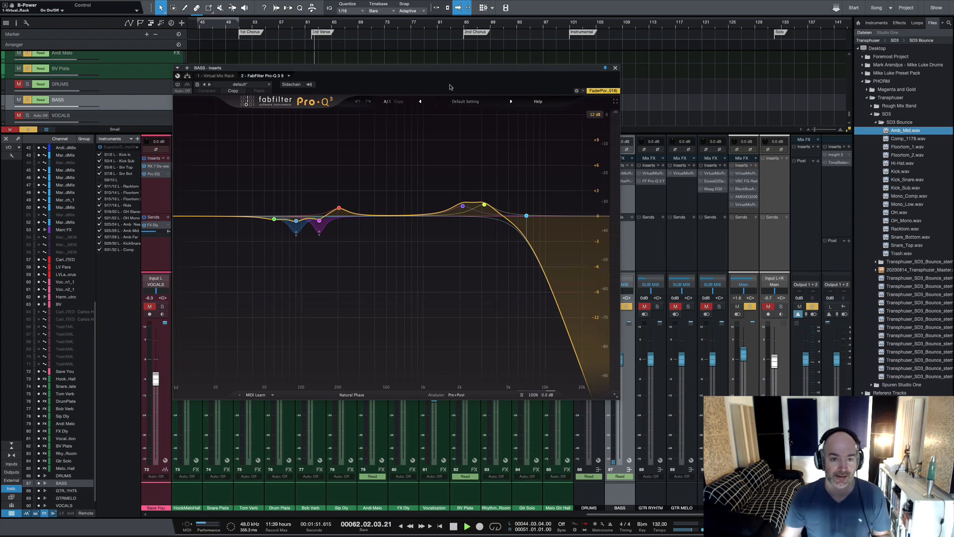
left_click(177, 85)
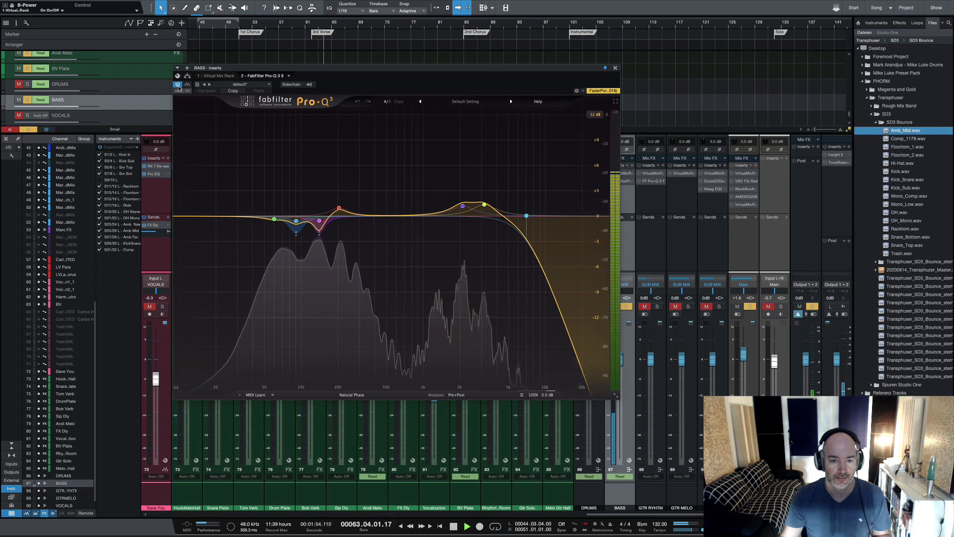
left_click(615, 68)
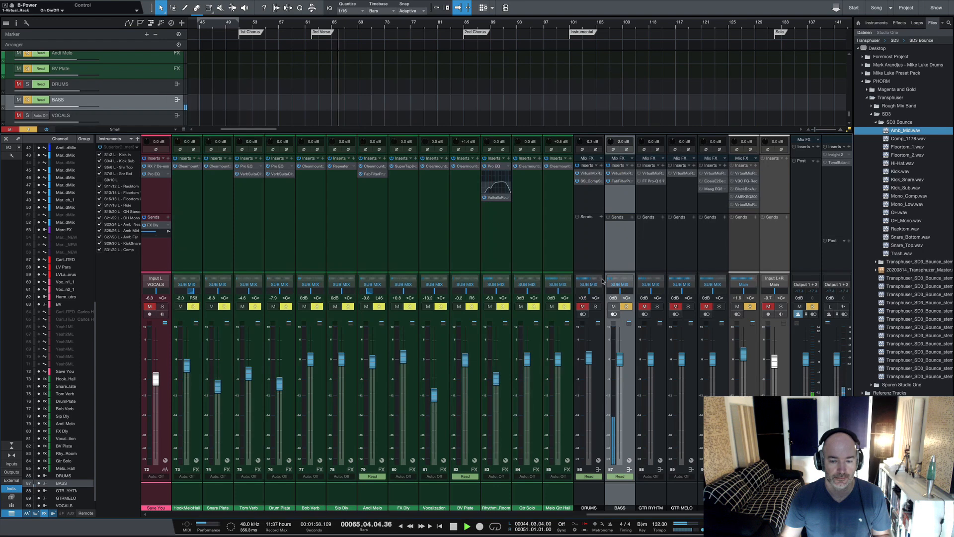
key("space")
- Solo DRUMS alongside BASS and play the third verse, and replay it with the GTR RYHTM bus soloed as well
left_click(595, 306)
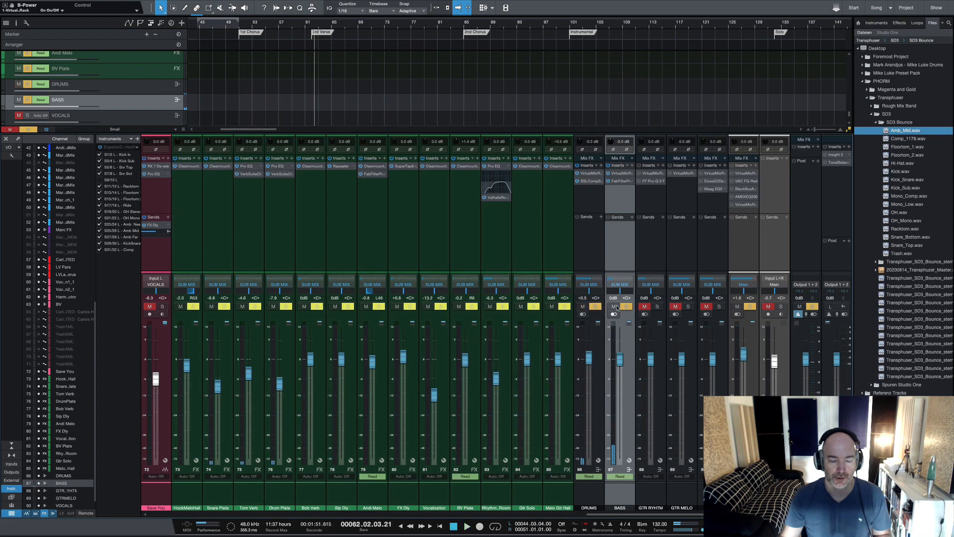
key("space")
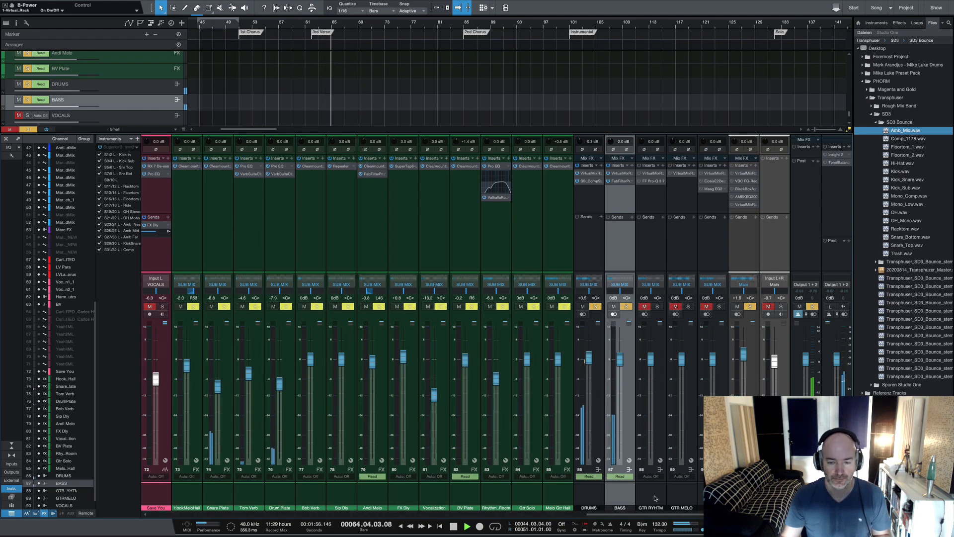
key("space")
left_click(655, 496)
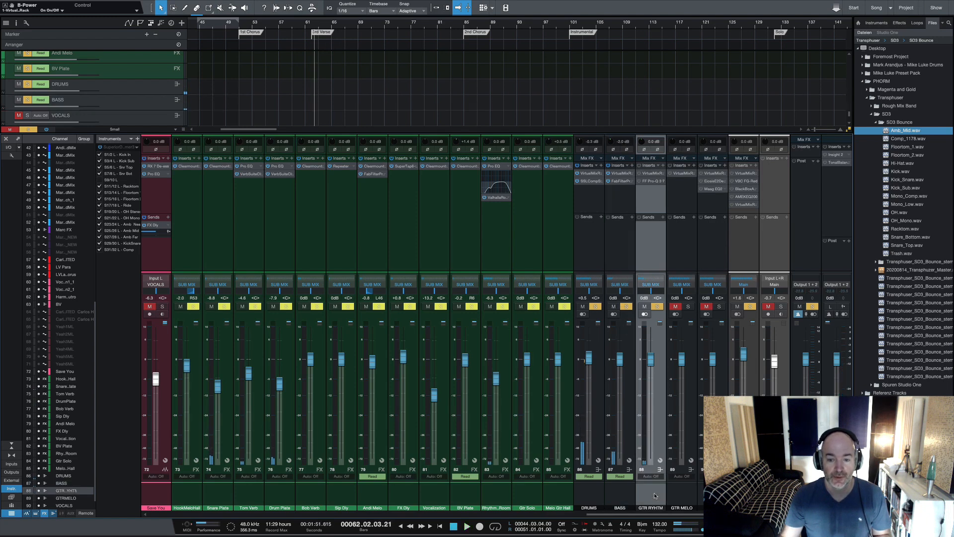
key("space")
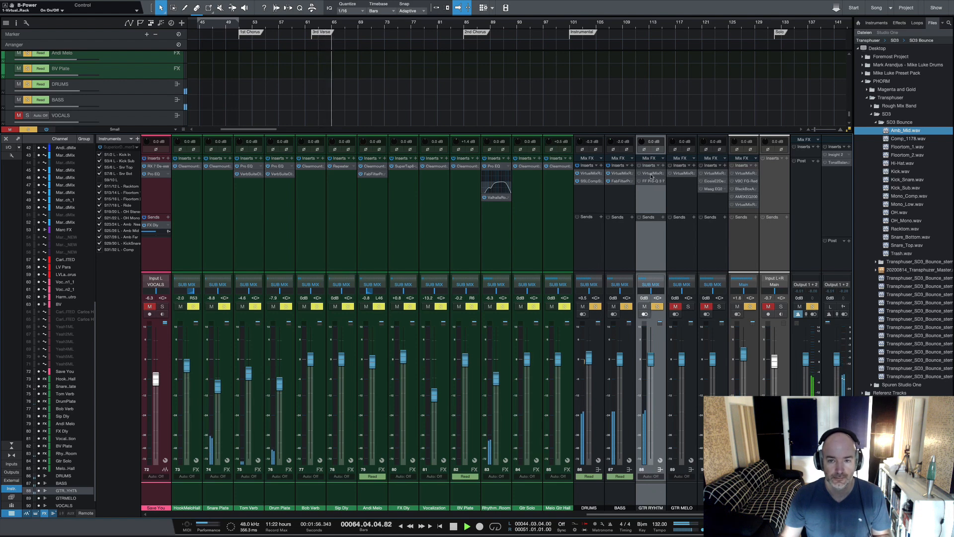
key("space")
- Open the Virtual Mix Rack on GTR RYHTM, activate it, replay the third verse to hear its Virtual Channel, and close the rack
left_click(652, 174)
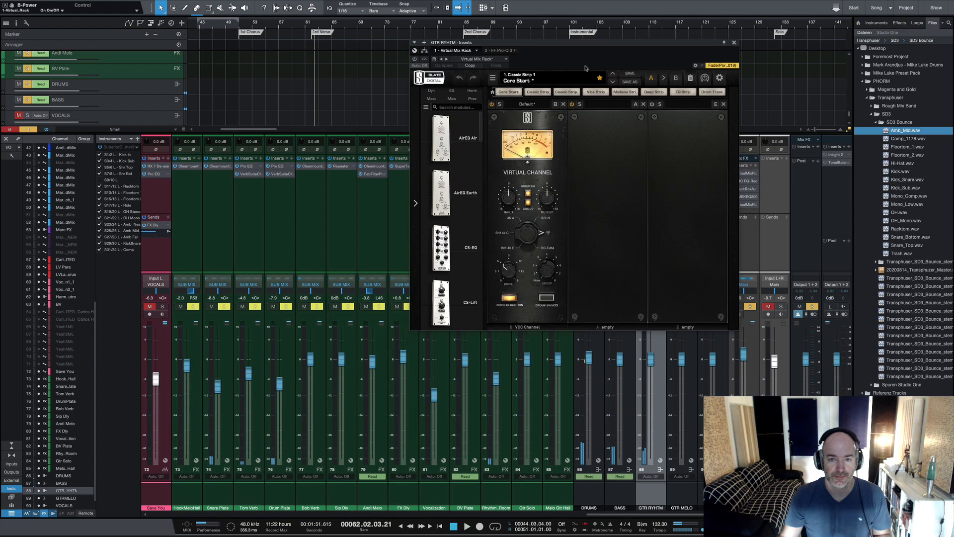
left_click_drag(580, 43, 497, 94)
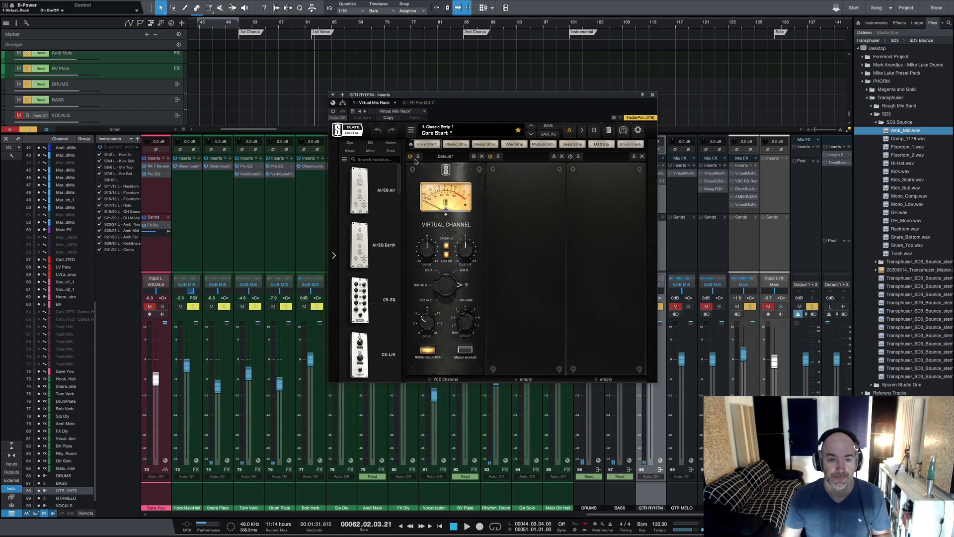
key("space")
left_click_drag(564, 104, 527, 105)
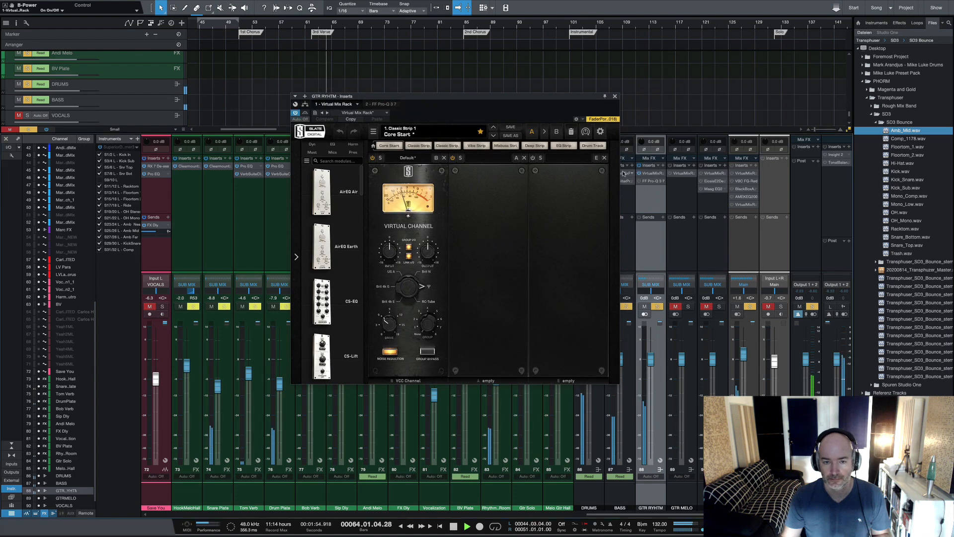
key("space")
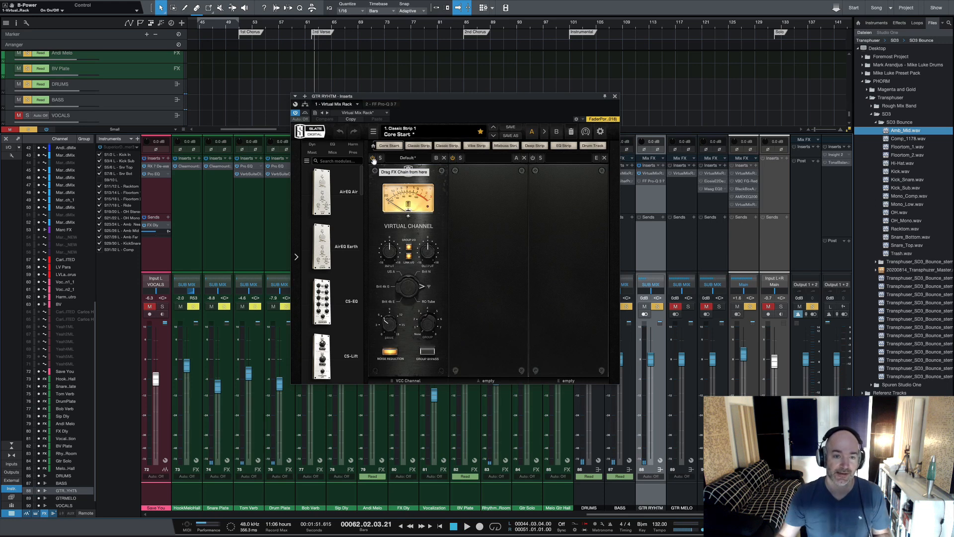
key("space")
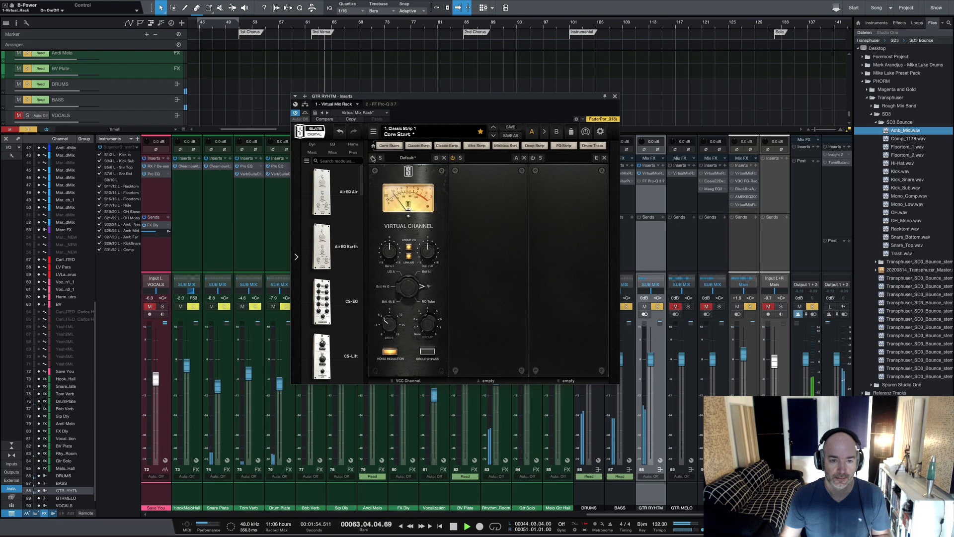
left_click(614, 96)
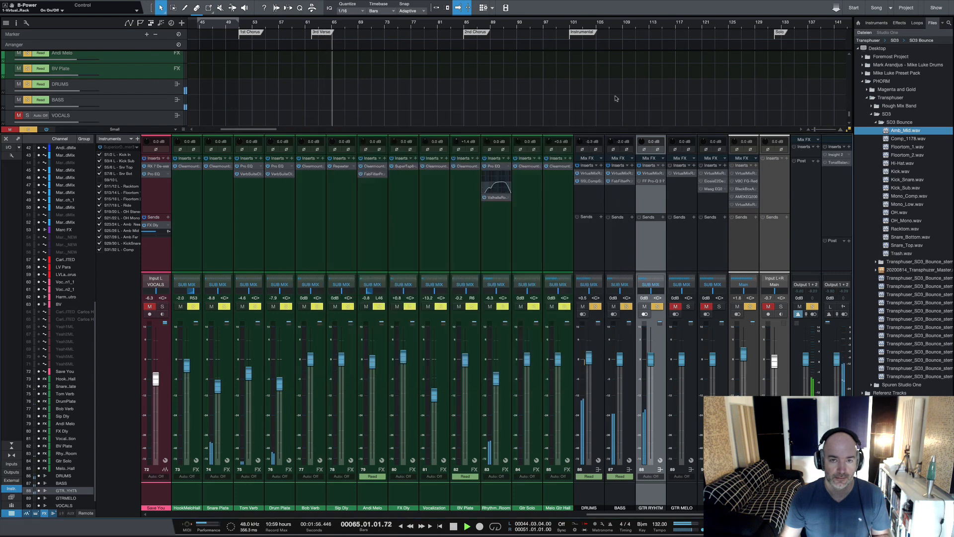
- Open FF Pro-Q 3 on GTR RYHTM, stop playback, and examine the mid/side cuts and the gentle high boost
left_click(652, 181)
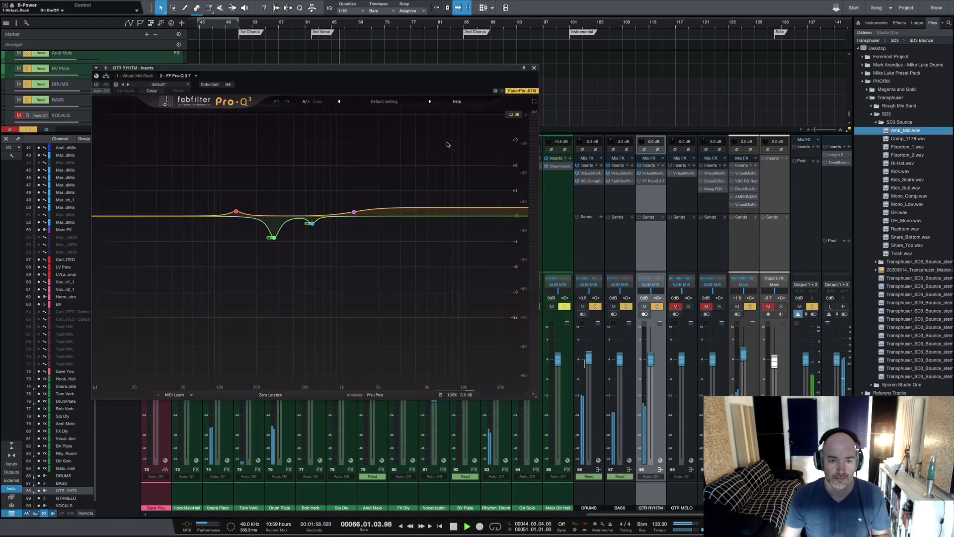
left_click_drag(422, 68, 537, 121)
key("space")
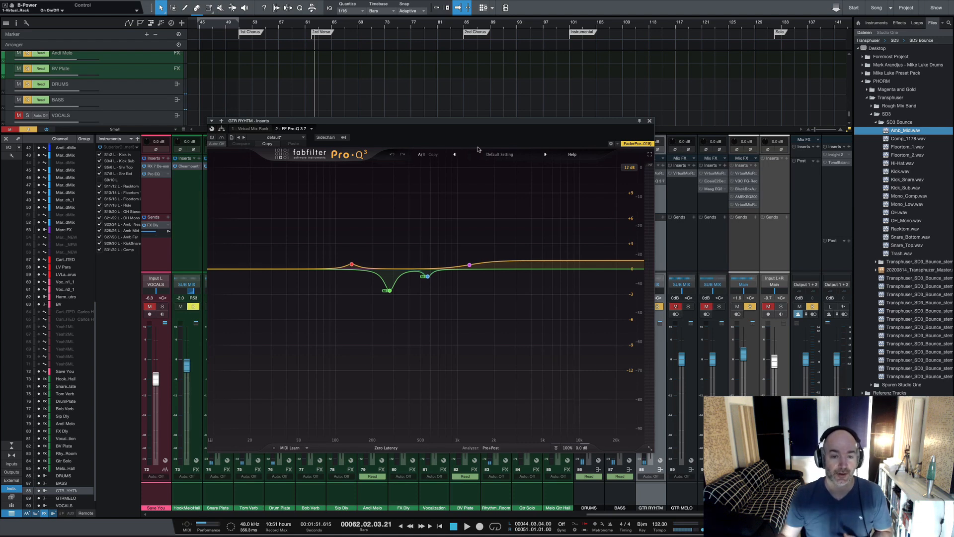
mouse_move(386, 300)
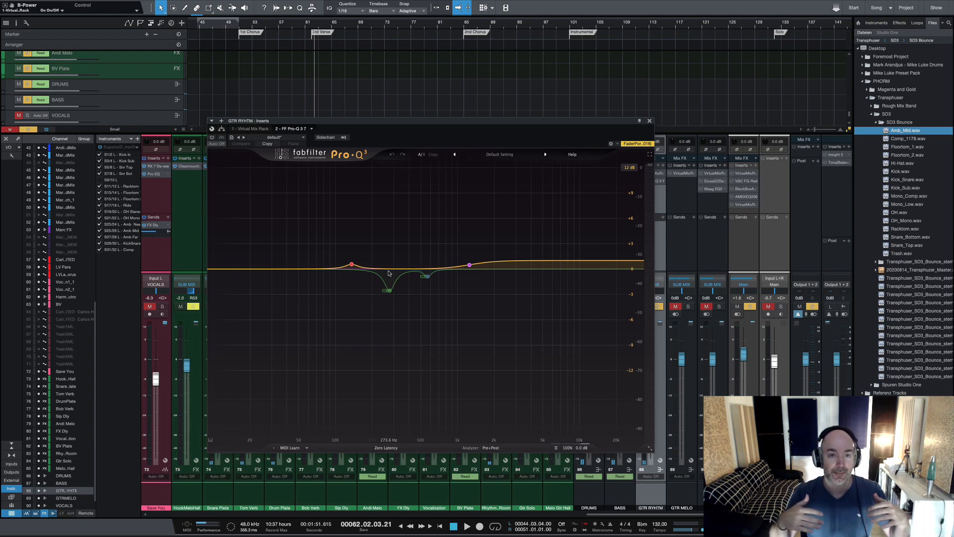
mouse_move(470, 266)
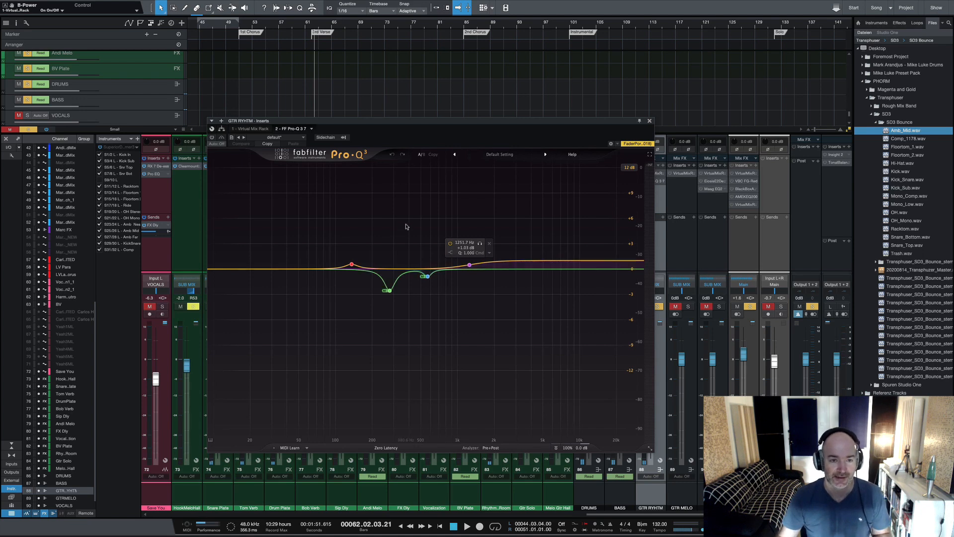
- Replay the third verse while toggling GTR RYHTM's FF Pro-Q 3 to compare, leaving the EQ switched on
left_click(211, 138)
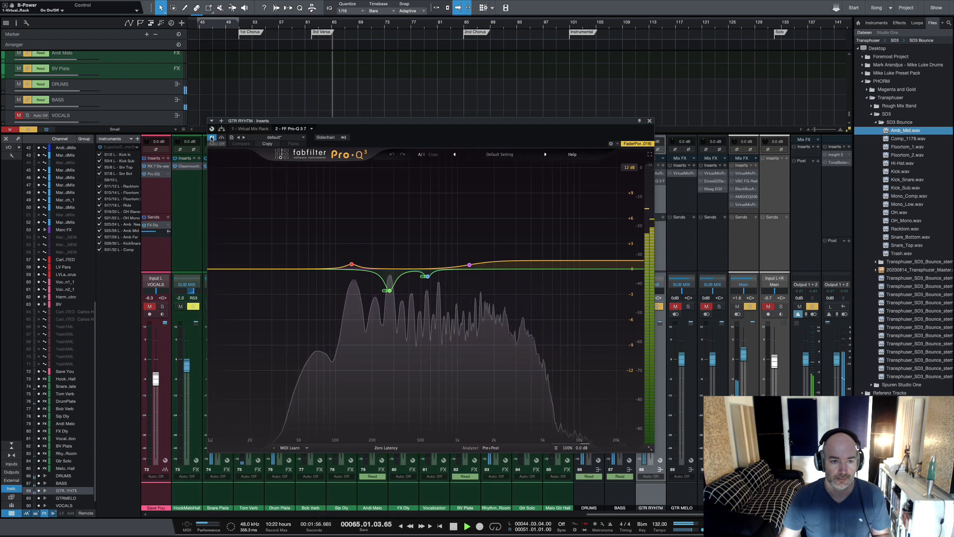
key("space")
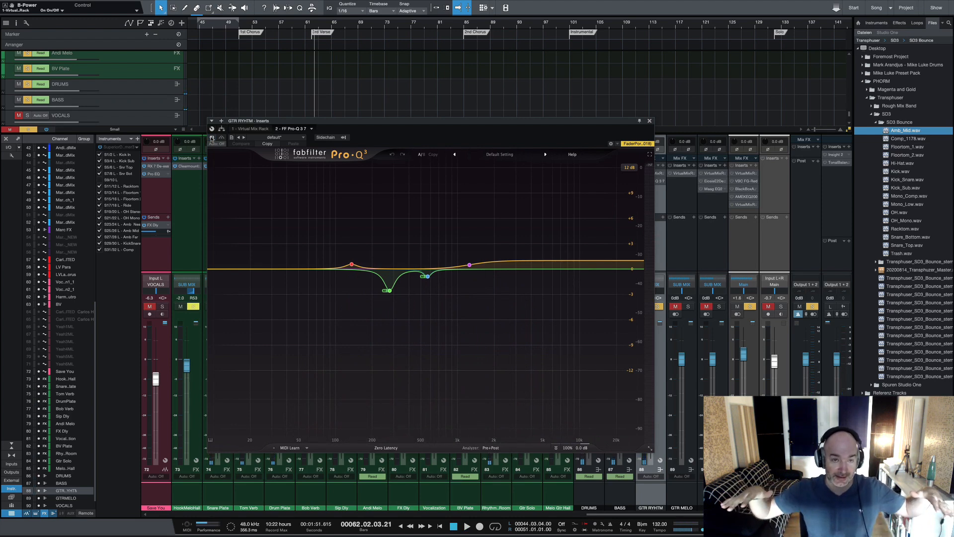
key("space")
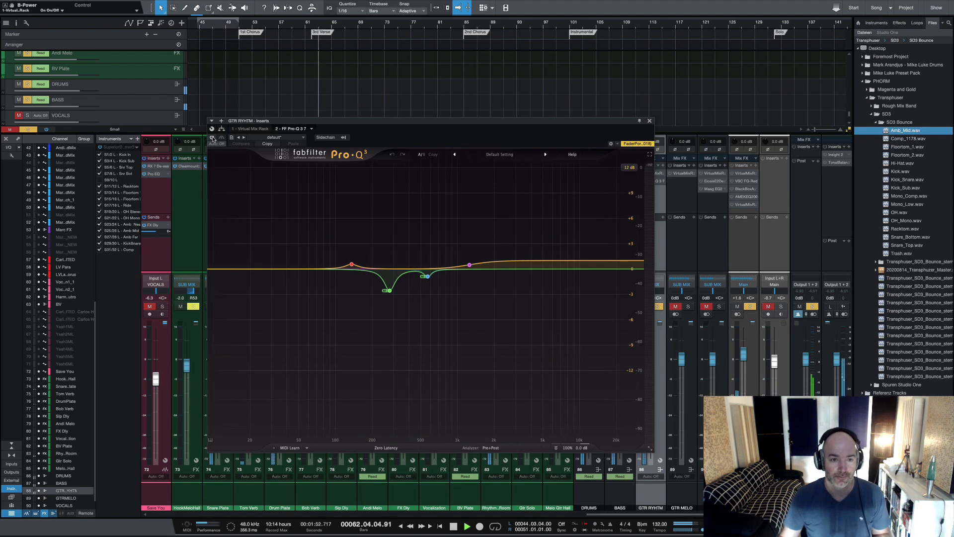
left_click(213, 138)
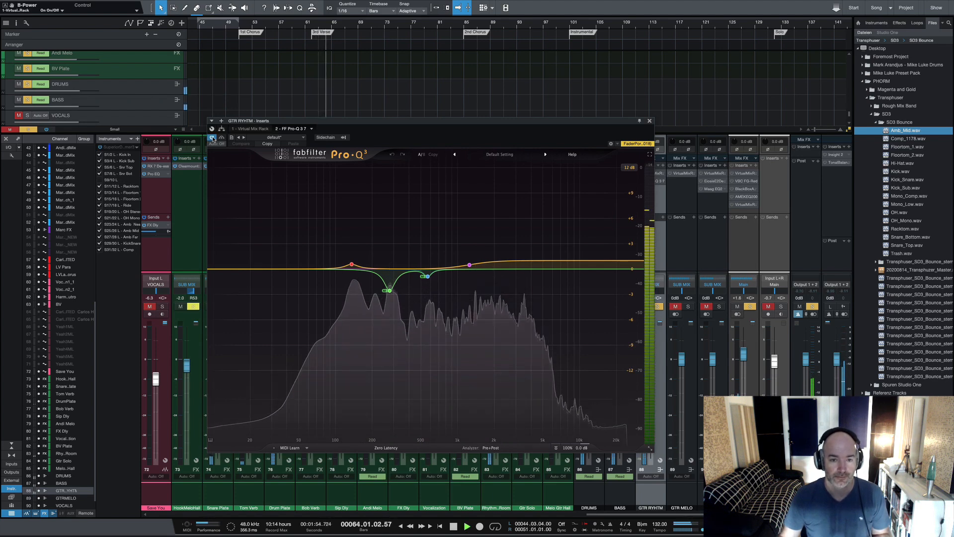
- Close GTR RYHTM's EQ, stop playback, solo the GTR MELO bus alongside the others, and replay the third verse
left_click(649, 121)
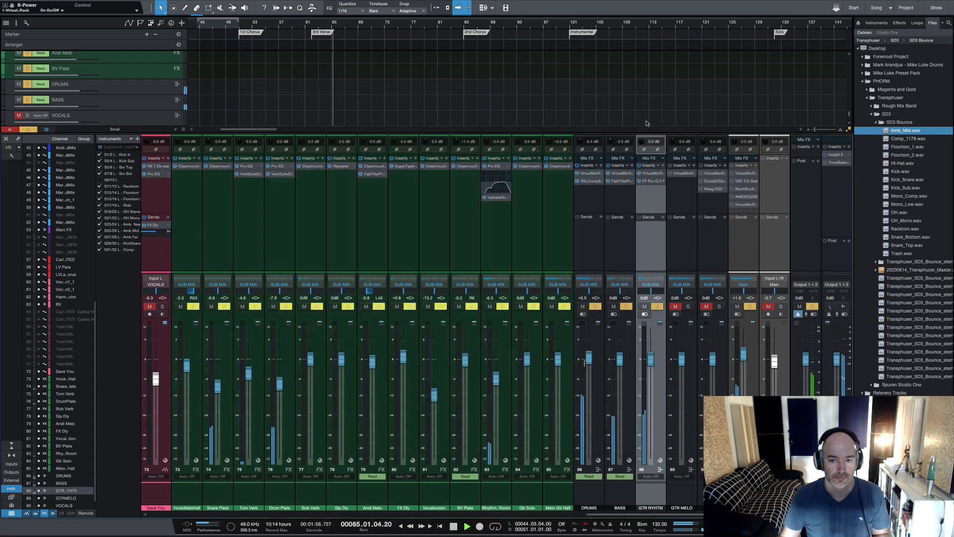
key("space")
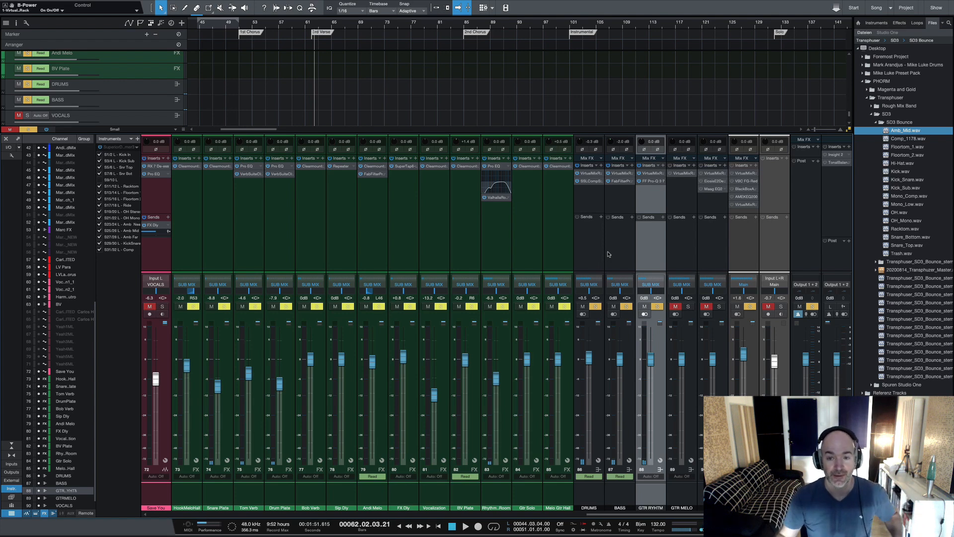
left_click(694, 366)
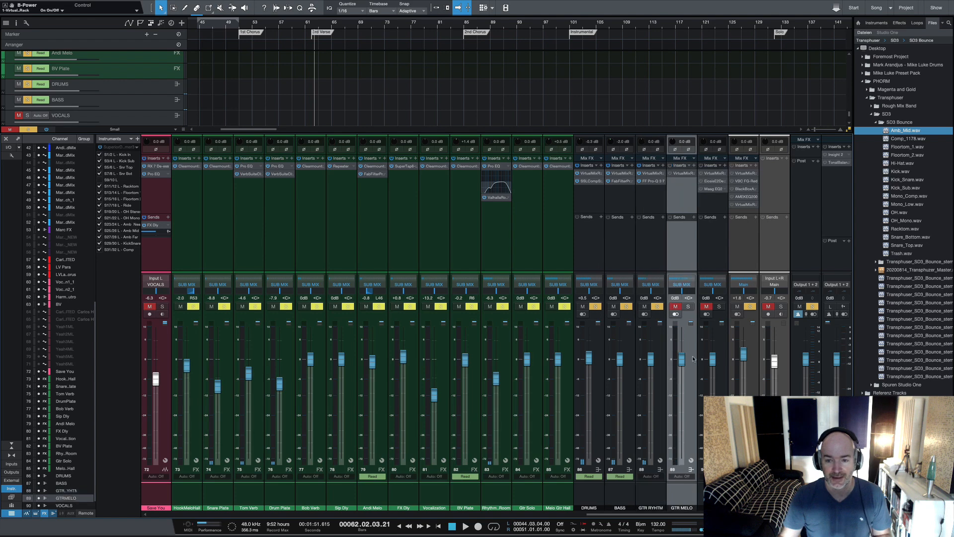
left_click(687, 307)
key("space")
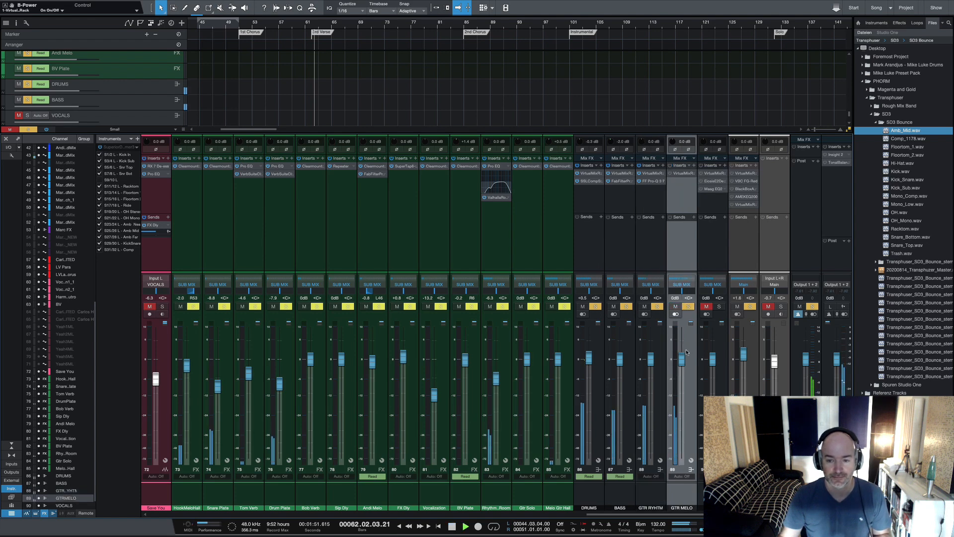
- Open the Virtual Mix Rack on GTR MELO, stop playback, and examine the HMF settings of its FG-S module
left_click(679, 174)
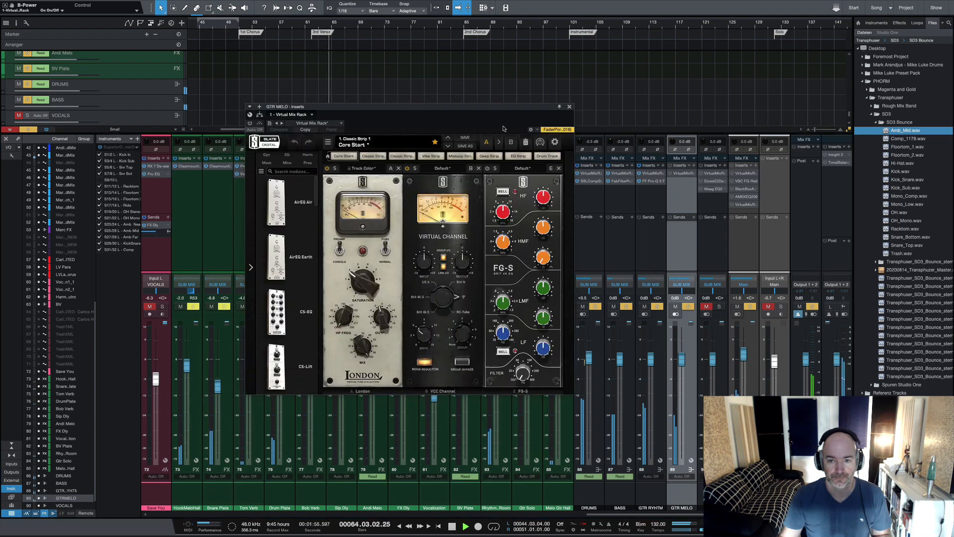
key("space")
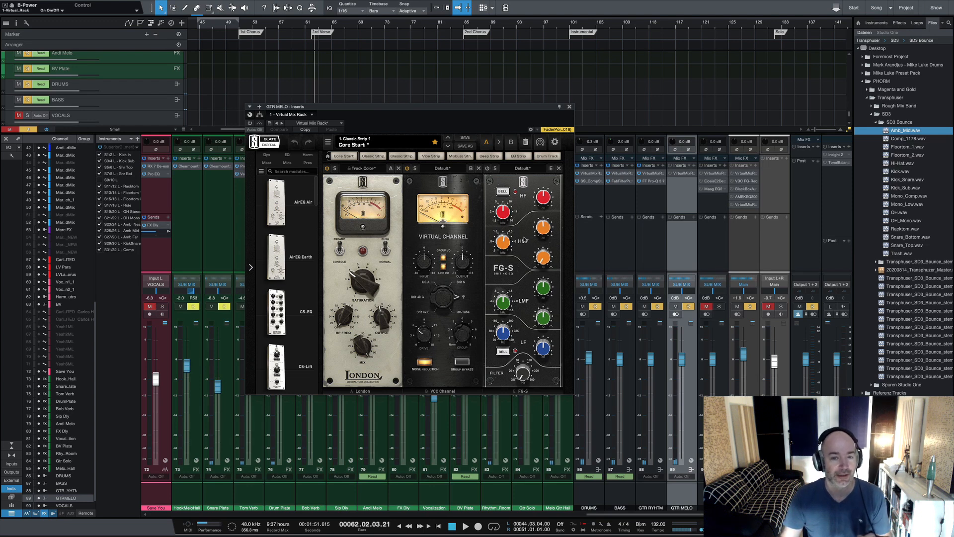
mouse_move(508, 244)
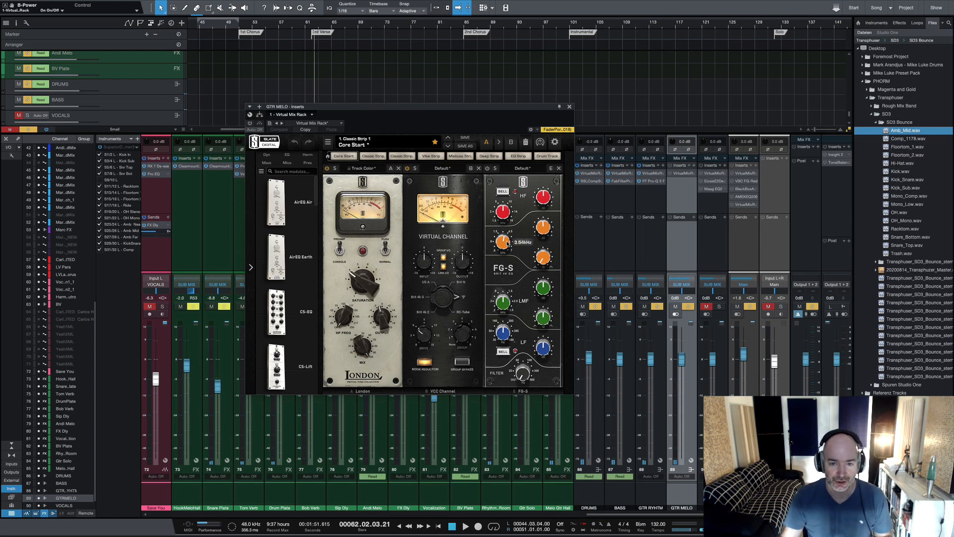
mouse_move(541, 231)
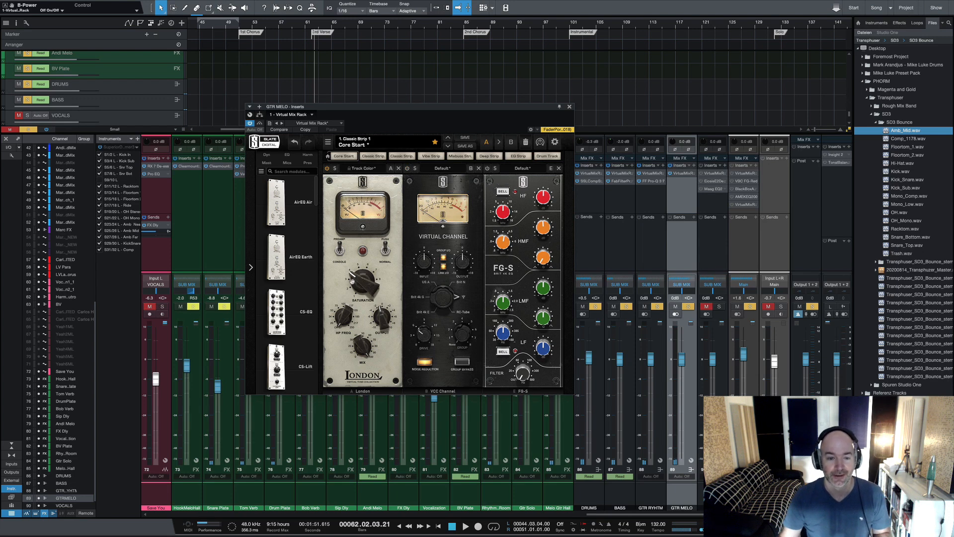
- Replay the third verse while switching on London and Virtual Channel one after the other in GTR MELO's rack, closing the rack when done
key("space")
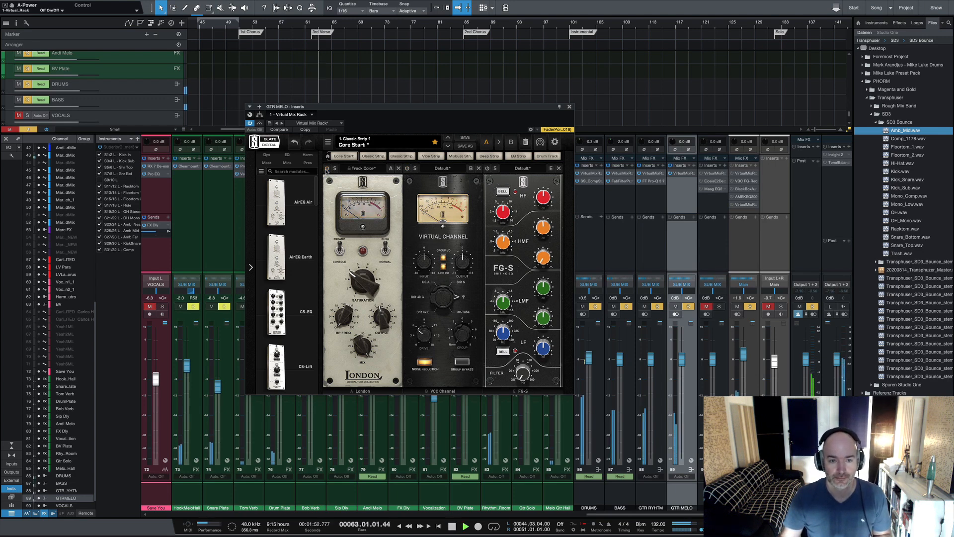
left_click(327, 169)
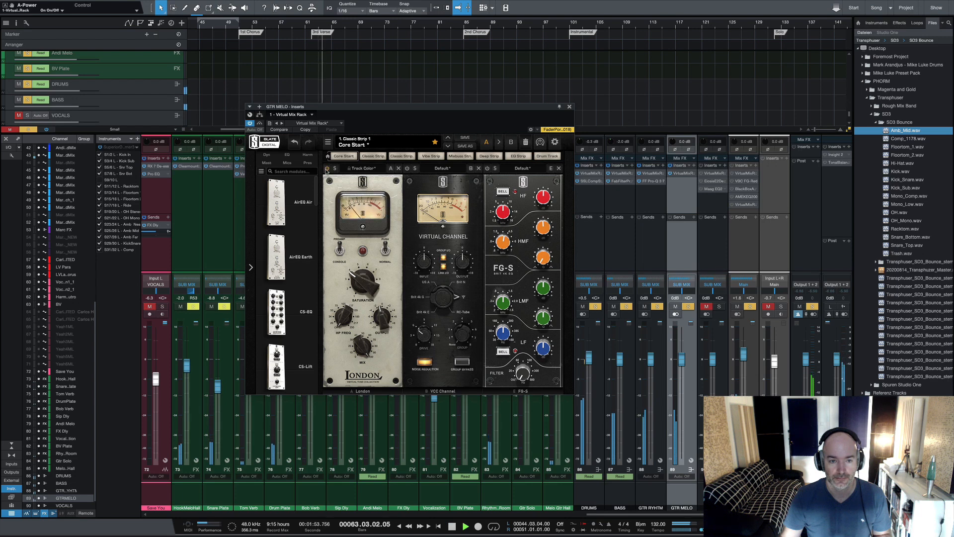
left_click(408, 169)
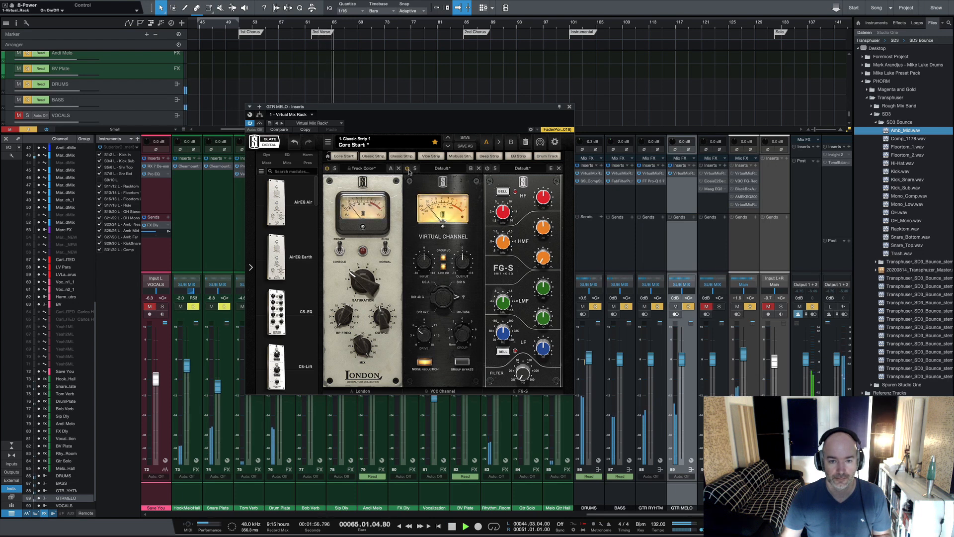
left_click(569, 107)
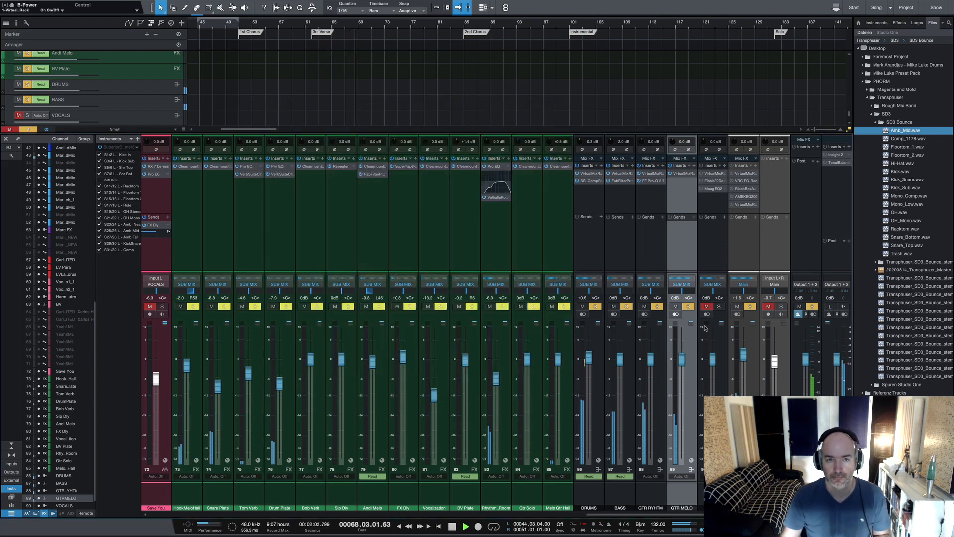
key("space")
- Unmute the VOCALS bus, clear all bus solos, and open the Virtual Mix Rack on VOCALS
left_click(707, 307)
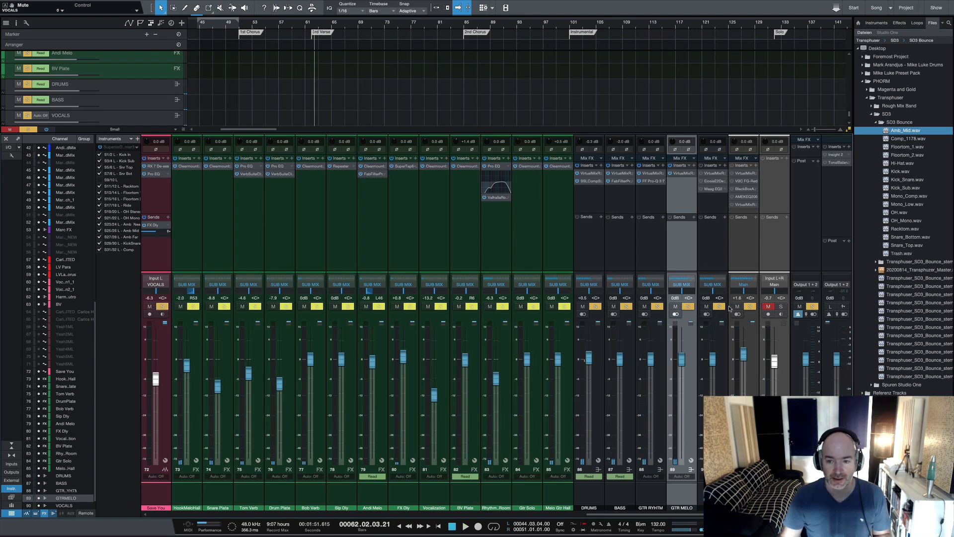
left_click(749, 307)
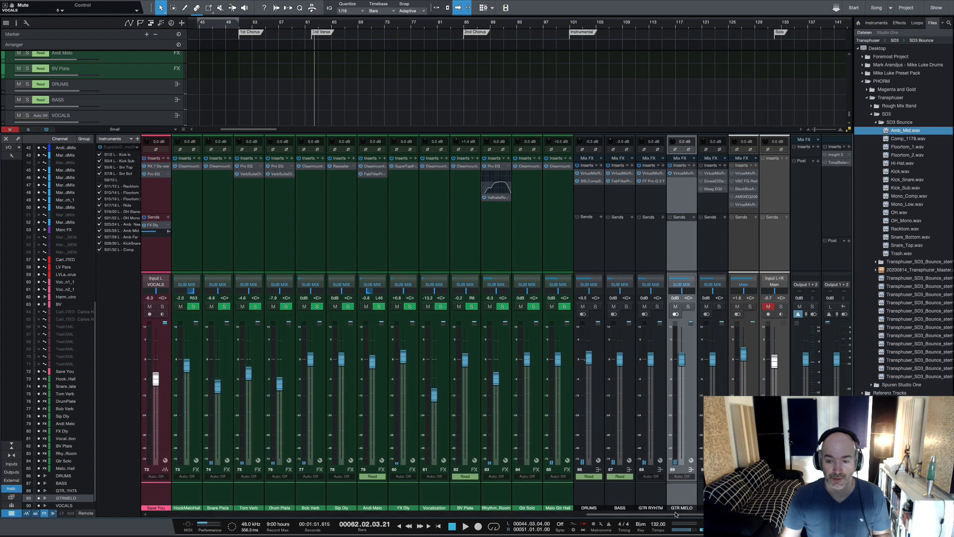
left_click(709, 224)
left_click(713, 173)
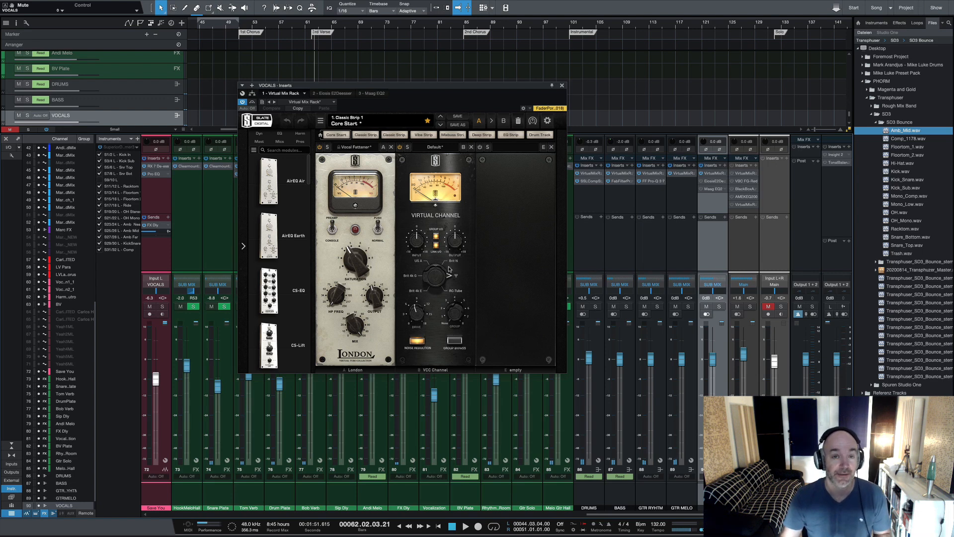
- Bypass Virtual Channel and London in the VOCALS rack, and play the third verse while switching London back on to compare
left_click(401, 148)
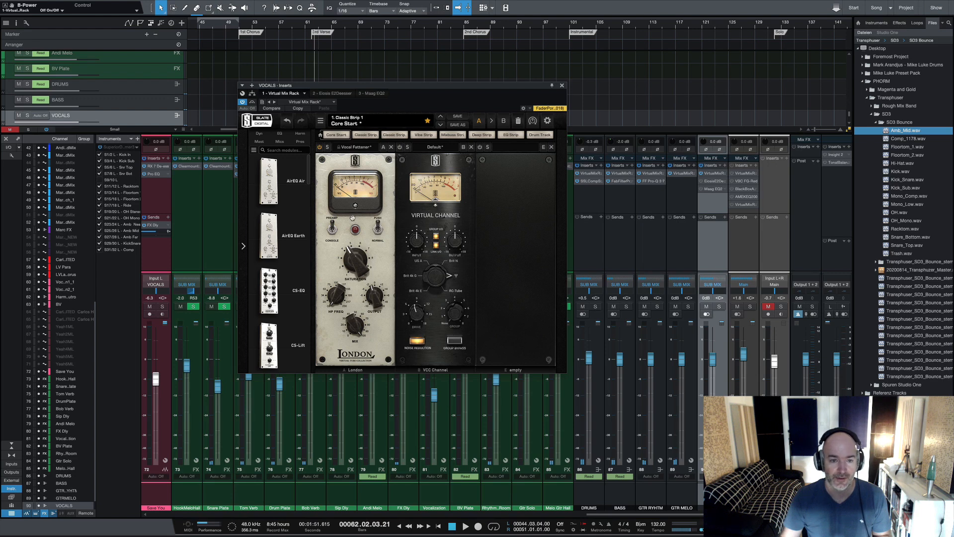
left_click(320, 147)
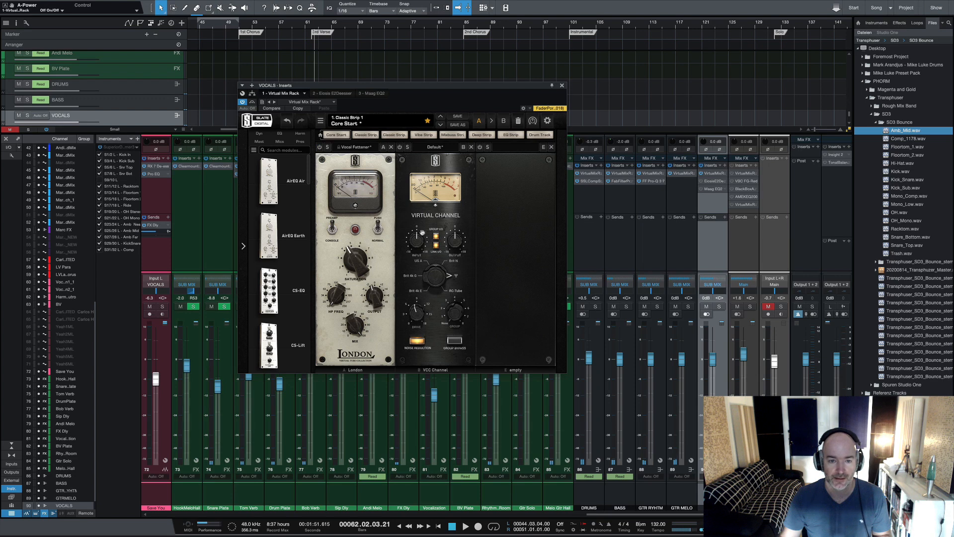
key("space")
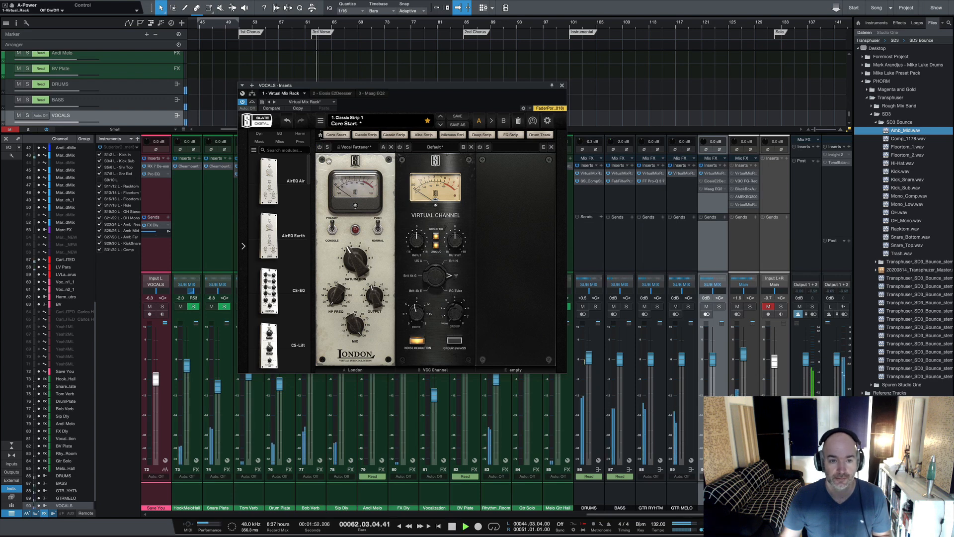
left_click(320, 148)
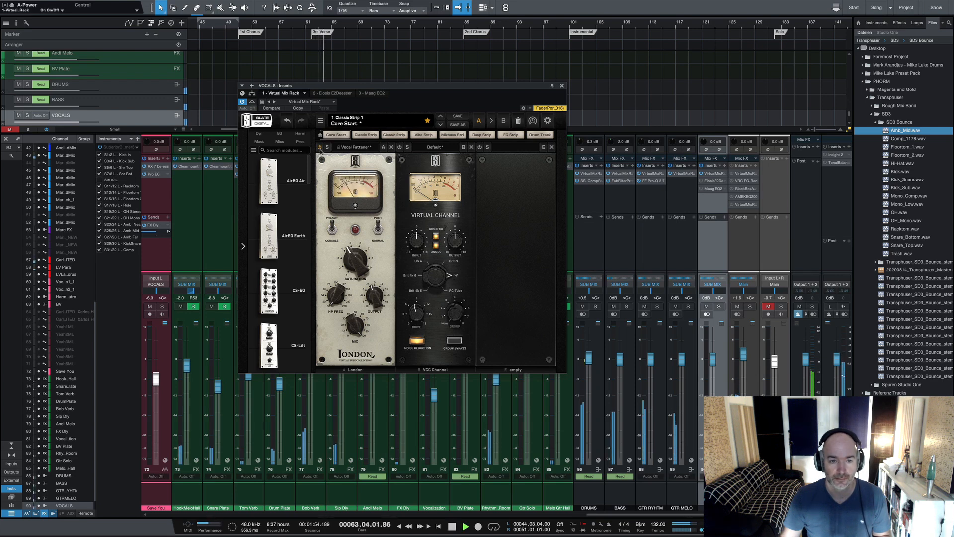
key("space")
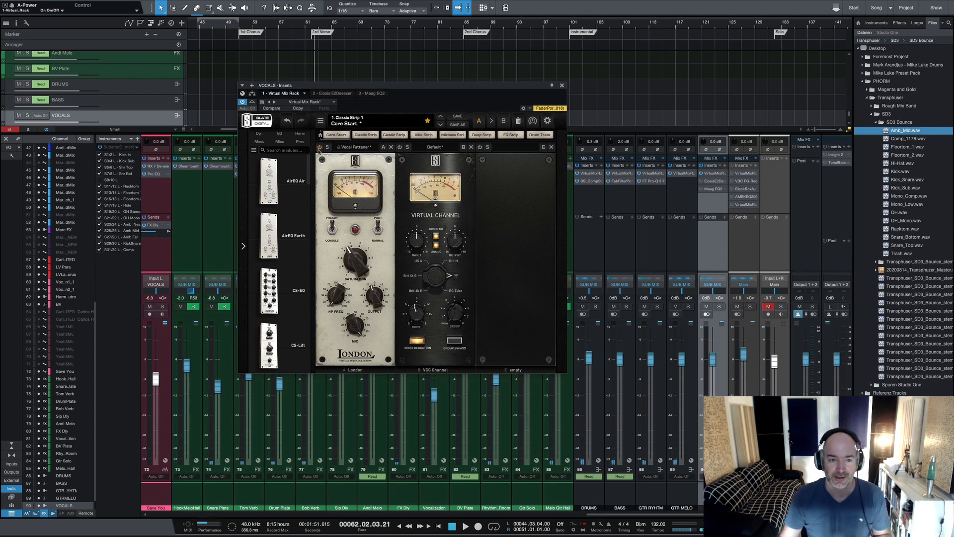
- Replay the third verse, reactivating London and Virtual Channel in turn on VOCALS, and close the rack
key("space")
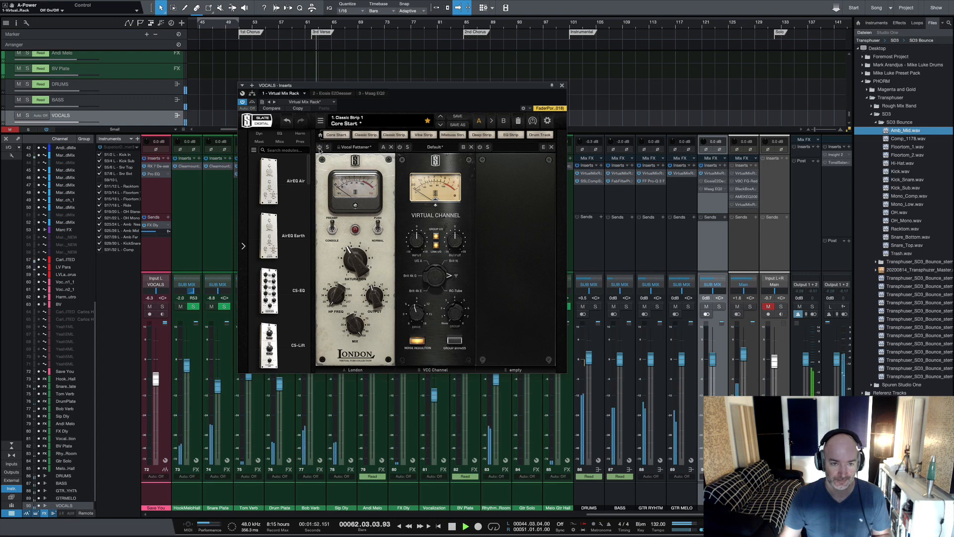
left_click(319, 148)
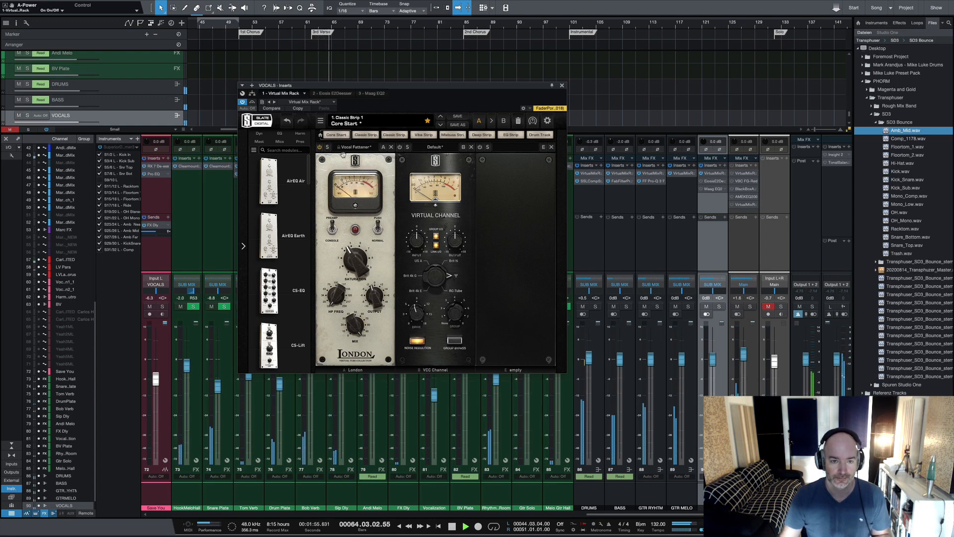
left_click(400, 147)
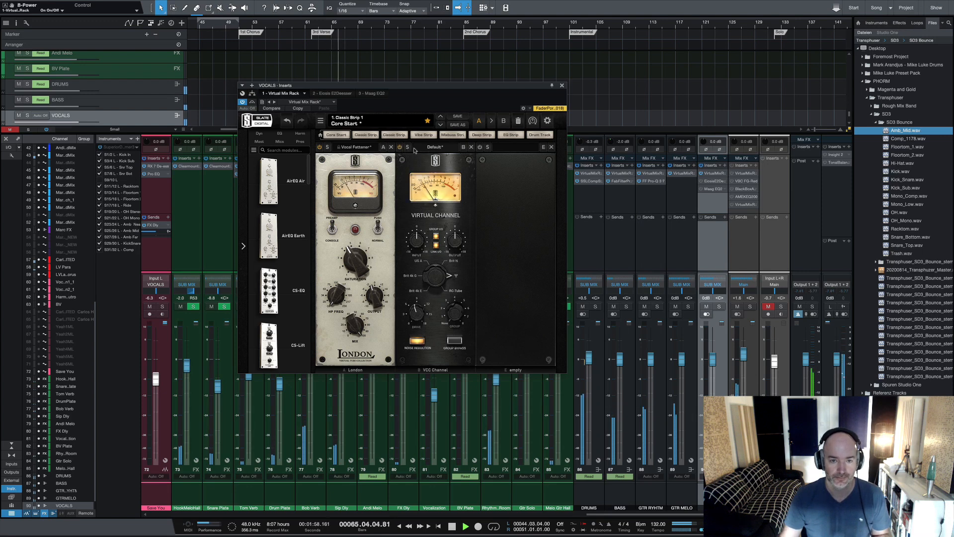
left_click(562, 85)
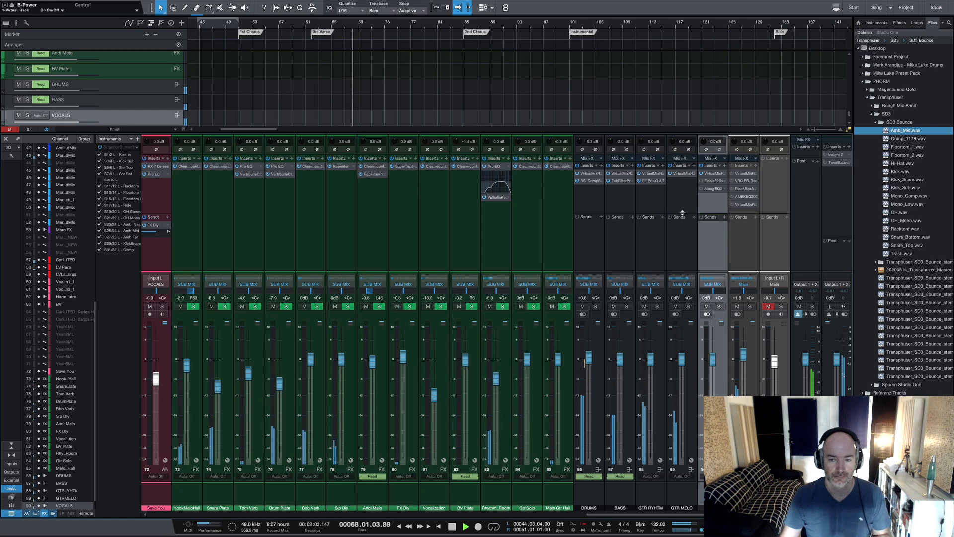
key("space")
- Open the Eiosis E2Deesser on VOCALS, activate it, play the third verse to hear its de-essing, and close it
left_click(711, 181)
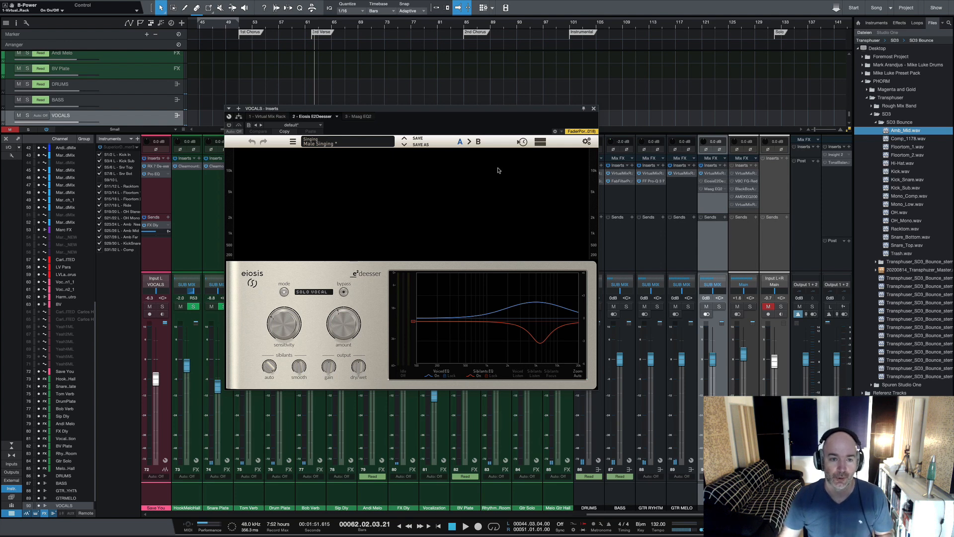
left_click(229, 125)
key("space")
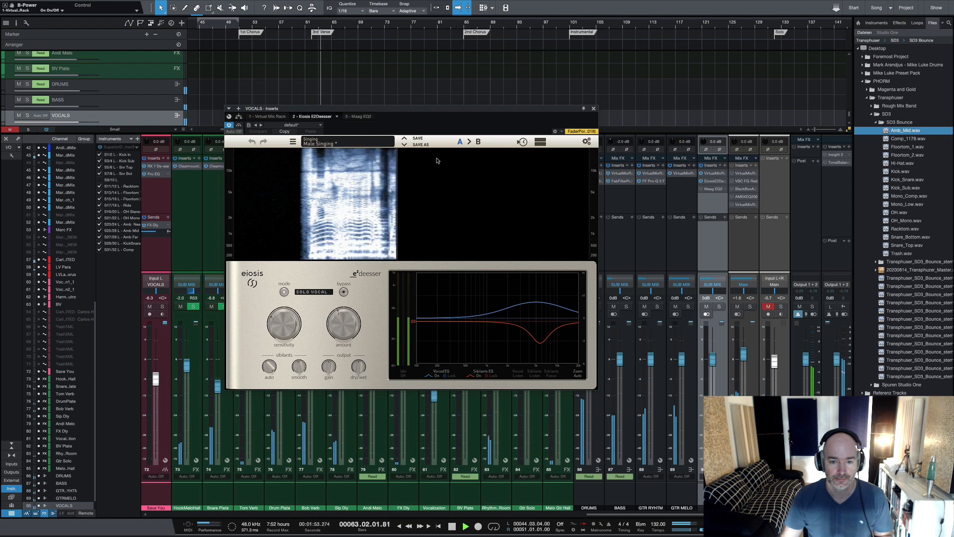
left_click_drag(457, 110, 479, 106)
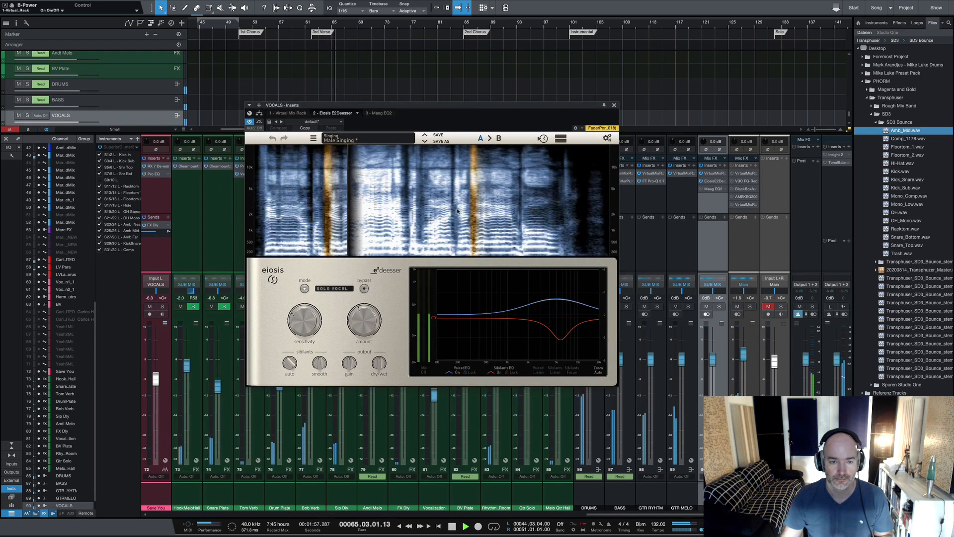
key("space")
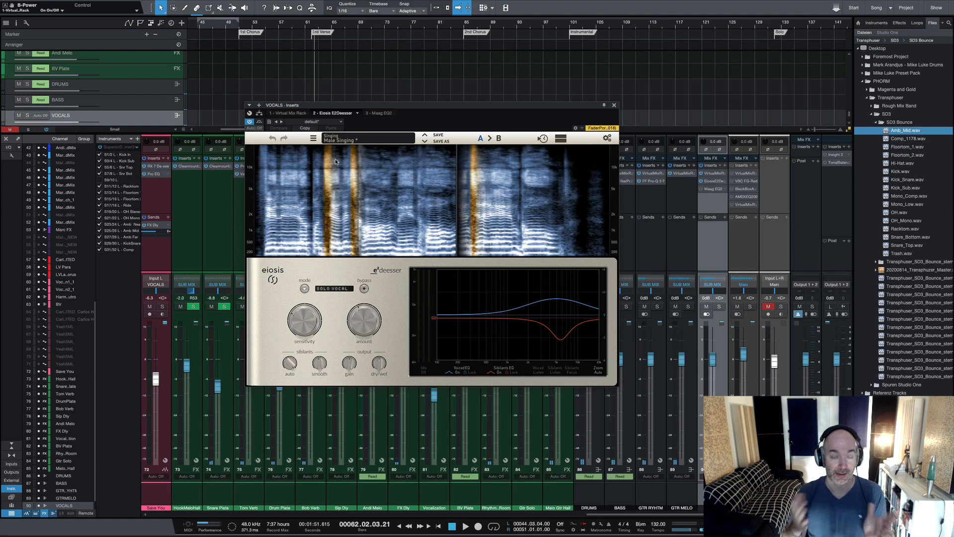
left_click(614, 105)
- Open the Maag EQ2 on VOCALS, move its window clear, and examine the Air Band gain
left_click(713, 190)
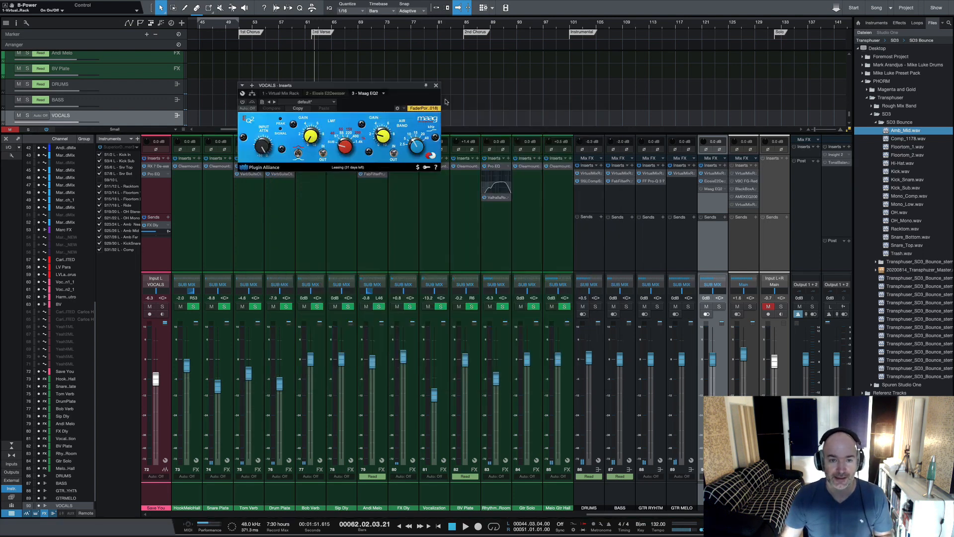
left_click_drag(408, 88, 503, 182)
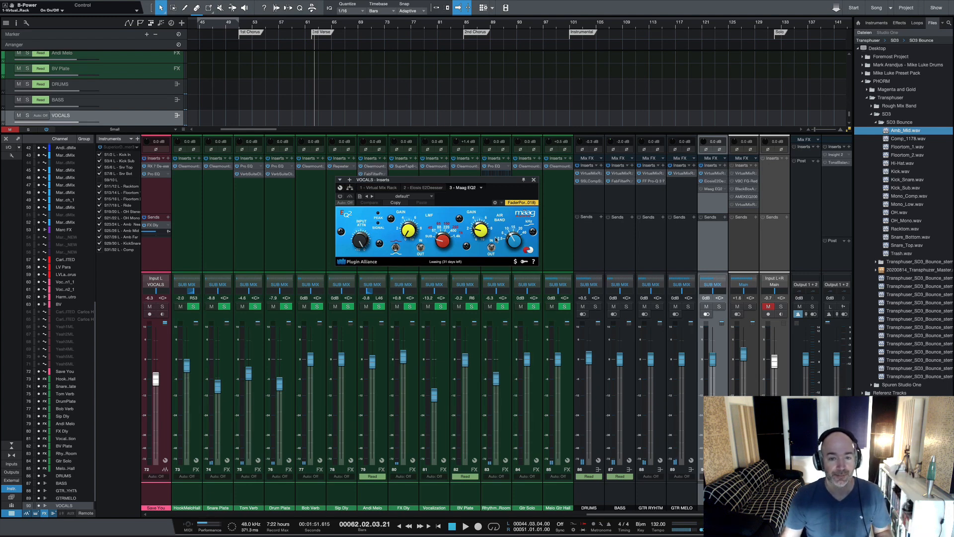
left_click(473, 231)
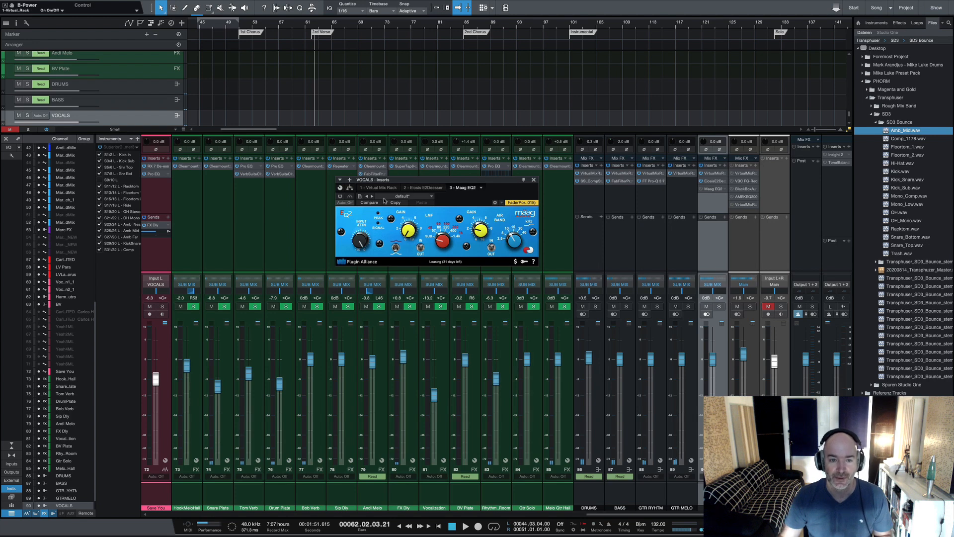
- Play the third verse while toggling the Maag EQ2 on VOCALS to compare, leaving it switched on and closing its window
key("space")
left_click(341, 197)
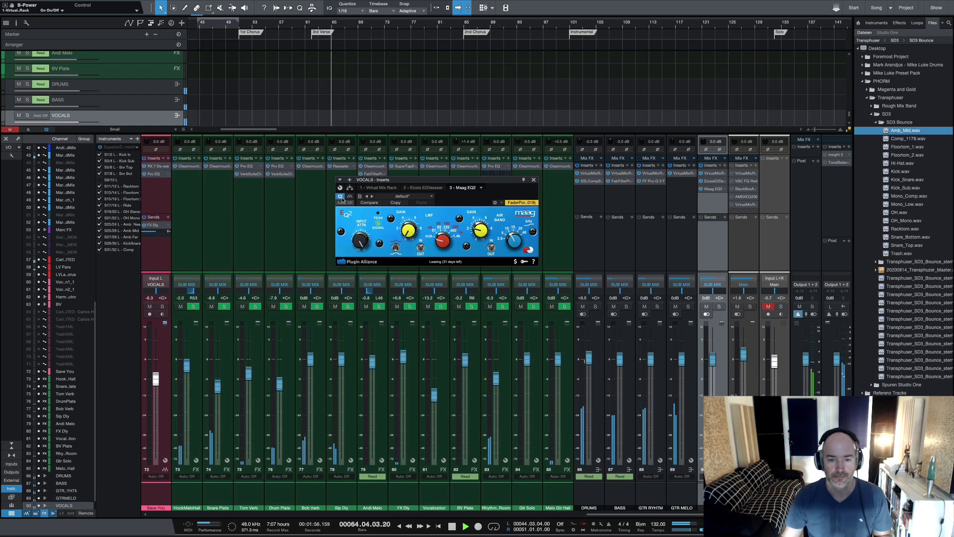
left_click(341, 196)
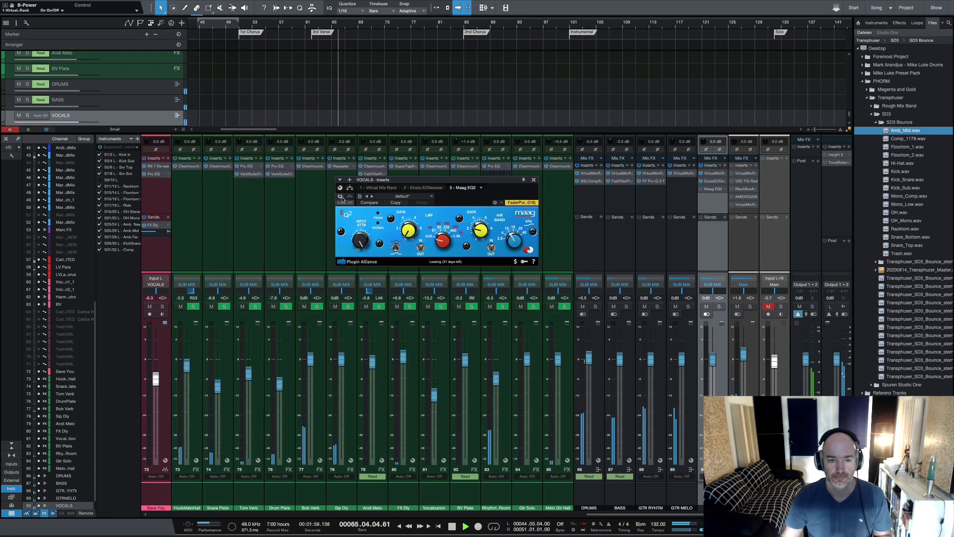
left_click(341, 197)
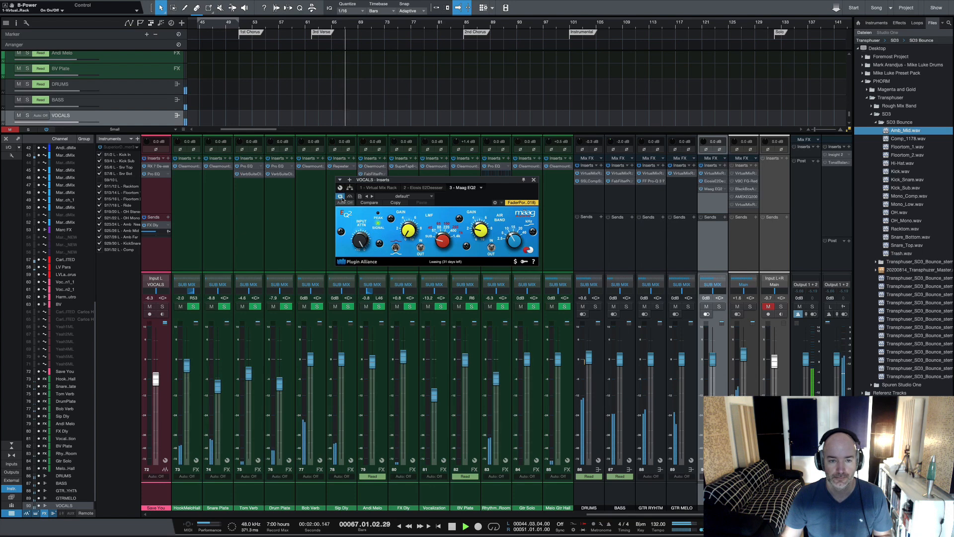
left_click(533, 180)
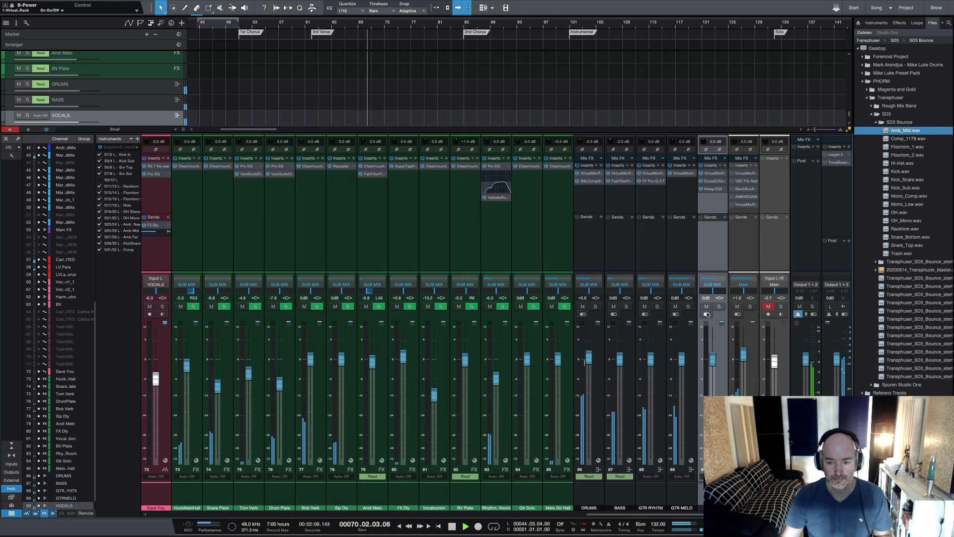
- Stop playback, save the song, and select the SUB MIX bus
key("space")
key("super+s")
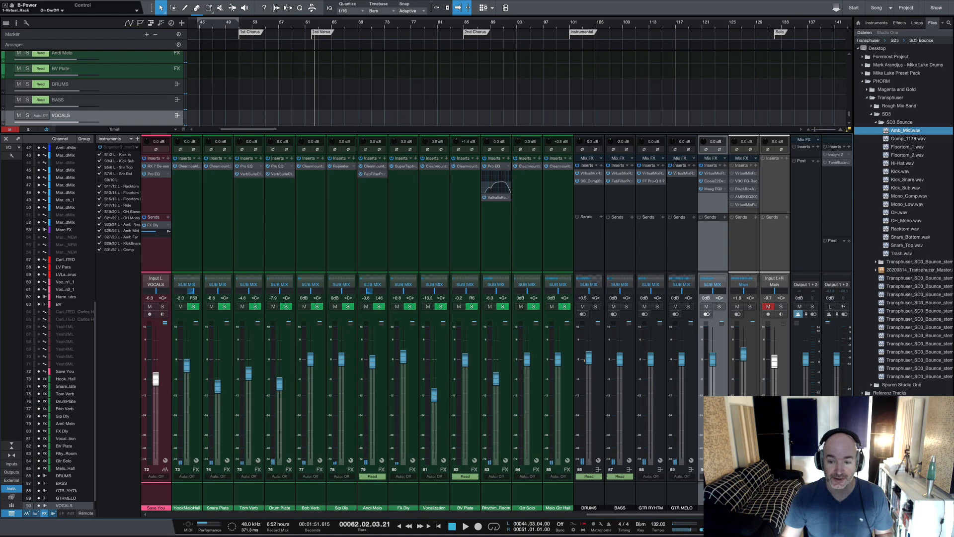
key("Right")
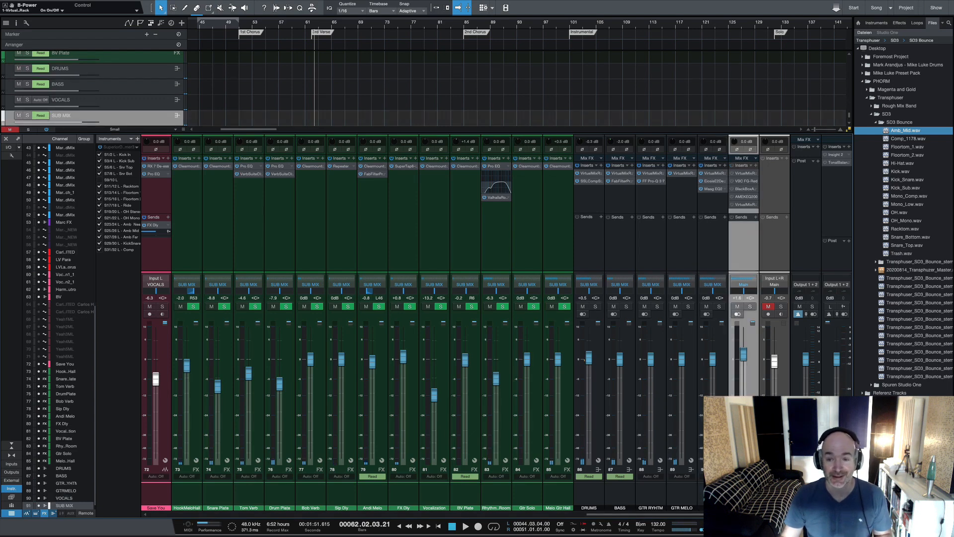
- Open the first Virtual Mix Rack on SUB MIX, move its window clear, and briefly view the GTR MELO rack for comparison
left_click(740, 176)
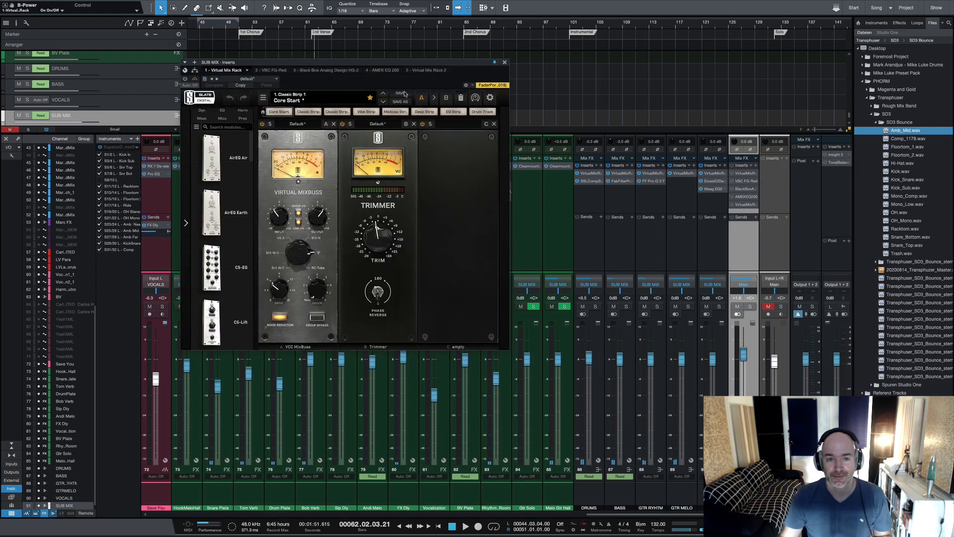
left_click_drag(402, 88, 499, 97)
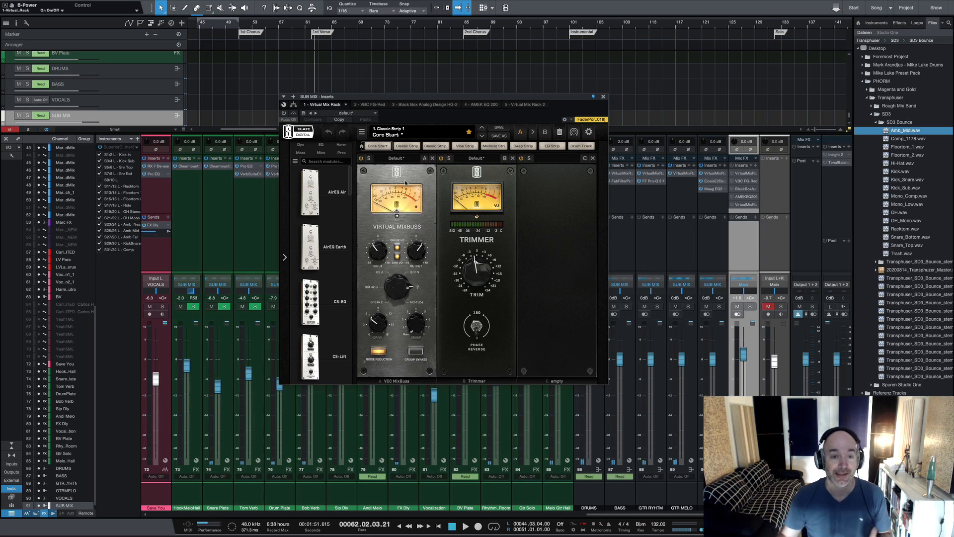
left_click(680, 174)
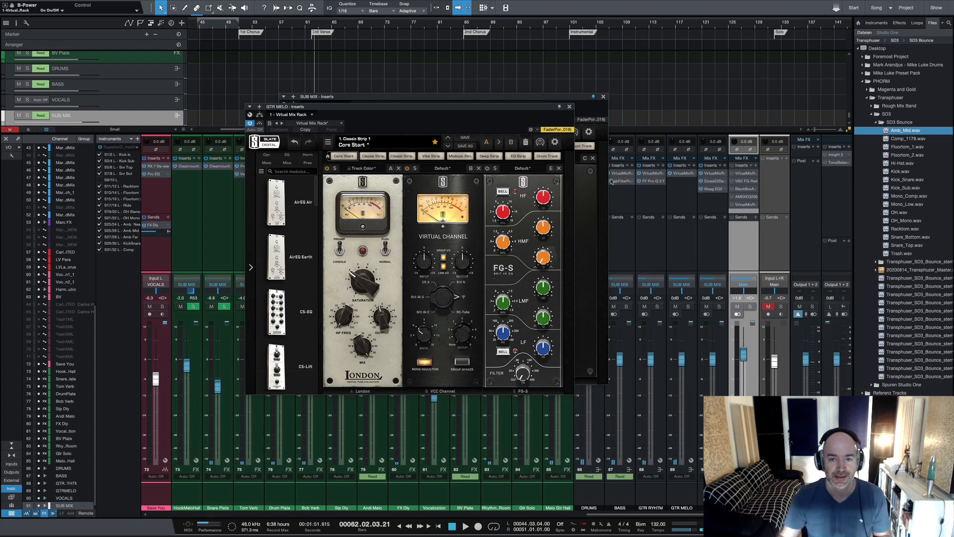
left_click(570, 106)
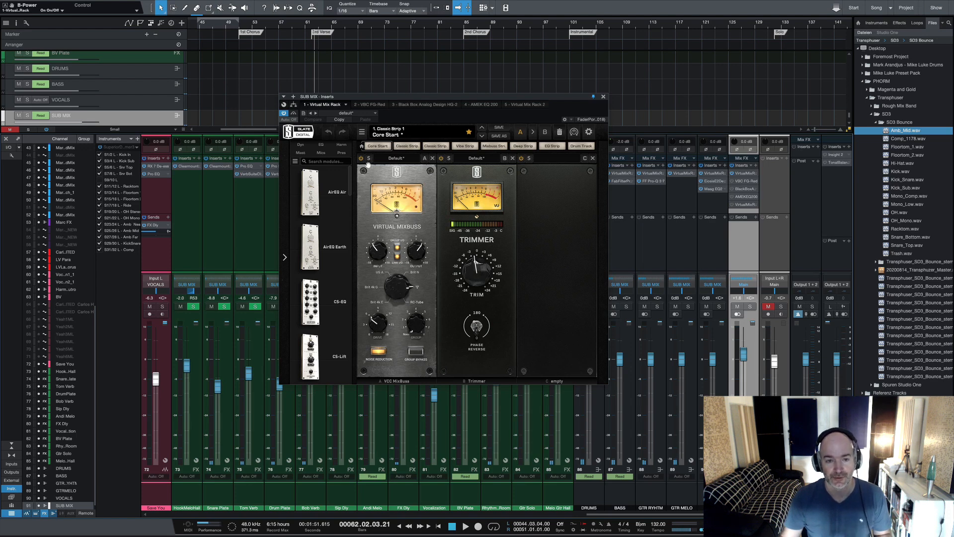
- Activate the SUB MIX rack, play the third verse while toggling Virtual Mixbuss to compare, and close the rack
key("space")
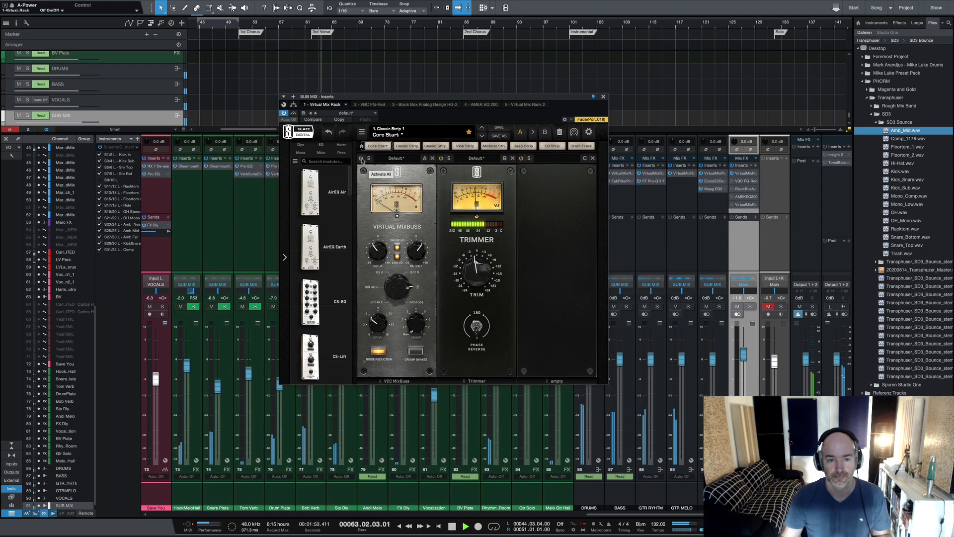
left_click(362, 159)
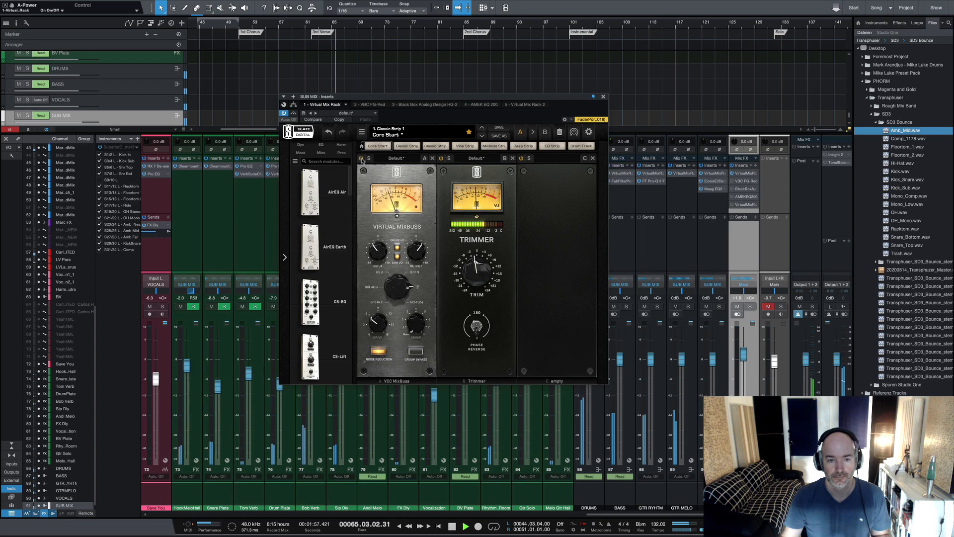
left_click(362, 159)
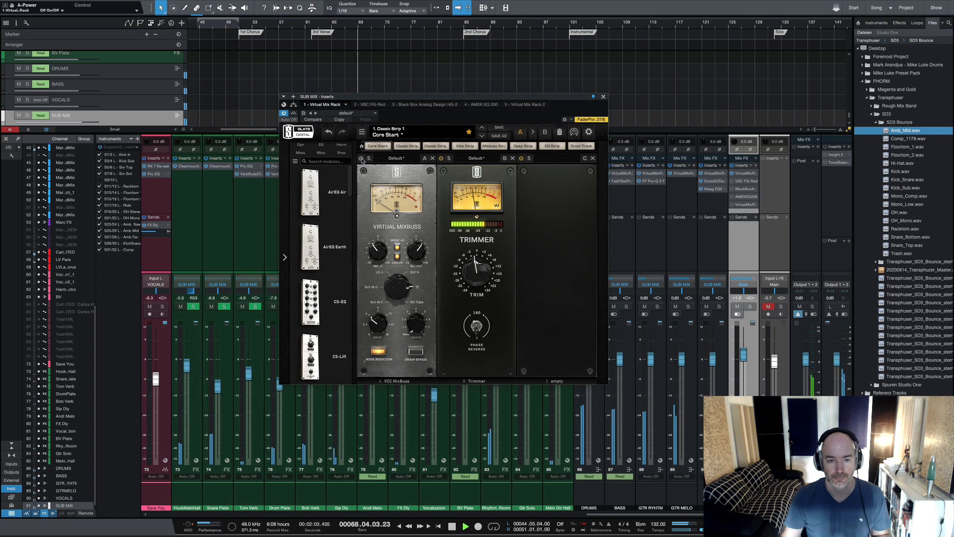
left_click(361, 159)
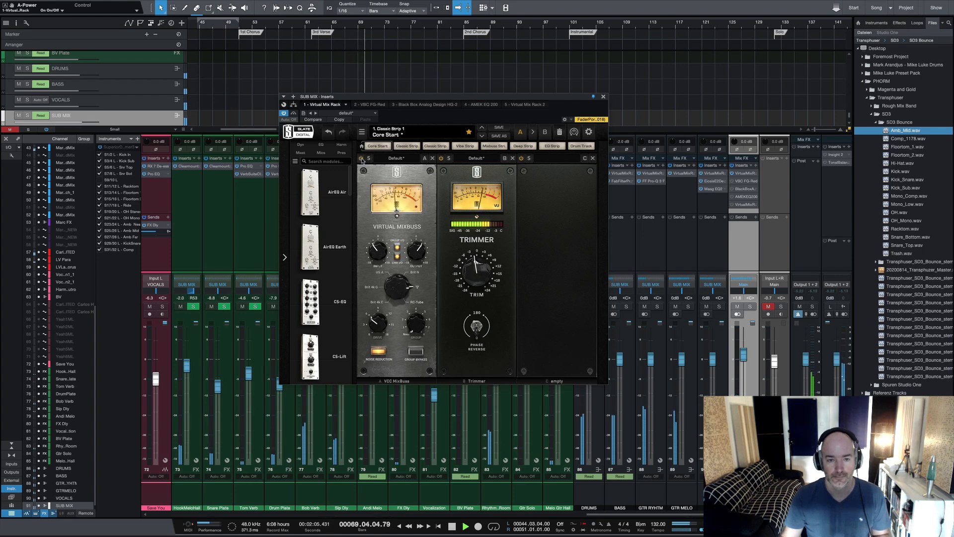
key("space")
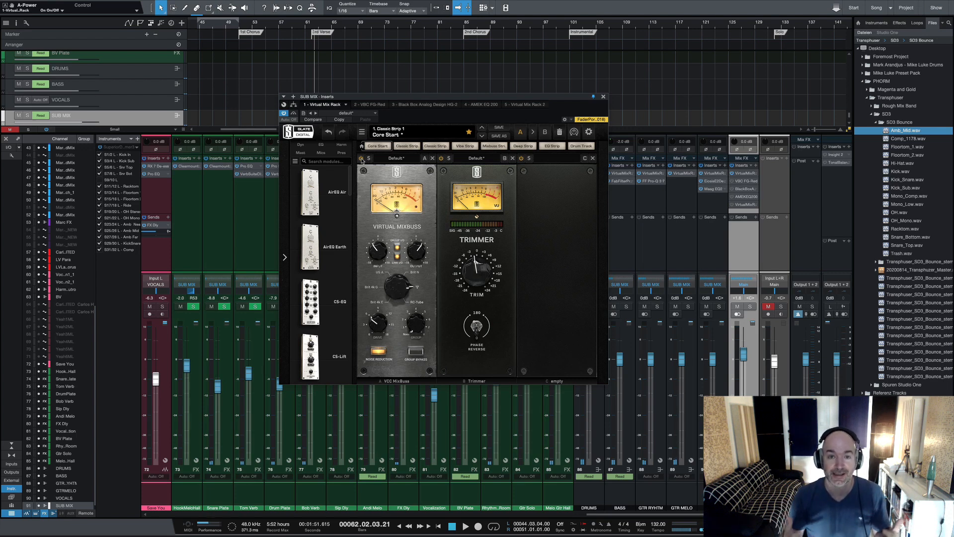
left_click(603, 97)
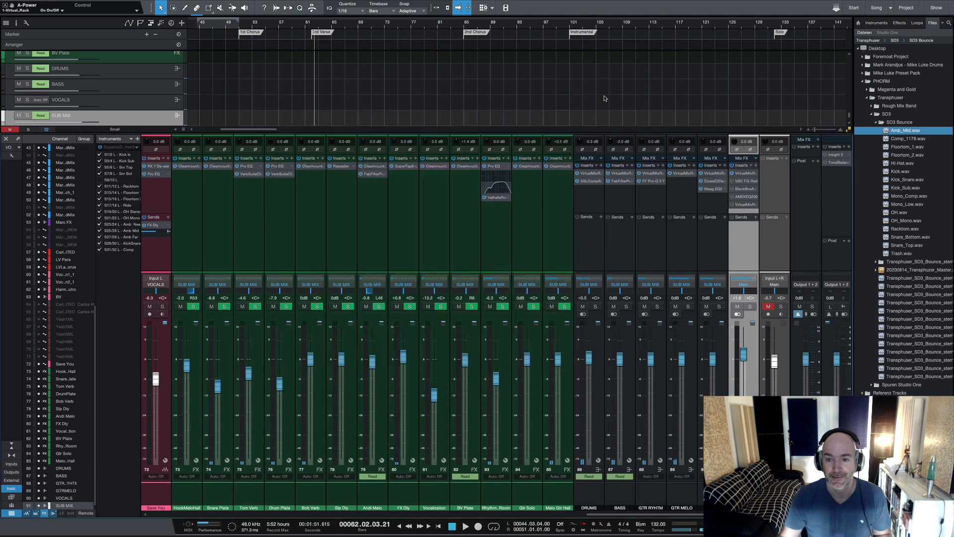
- Open the VBC FG-Red on SUB MIX and activate it while playing from just before the third verse to hear its compression
left_click(748, 181)
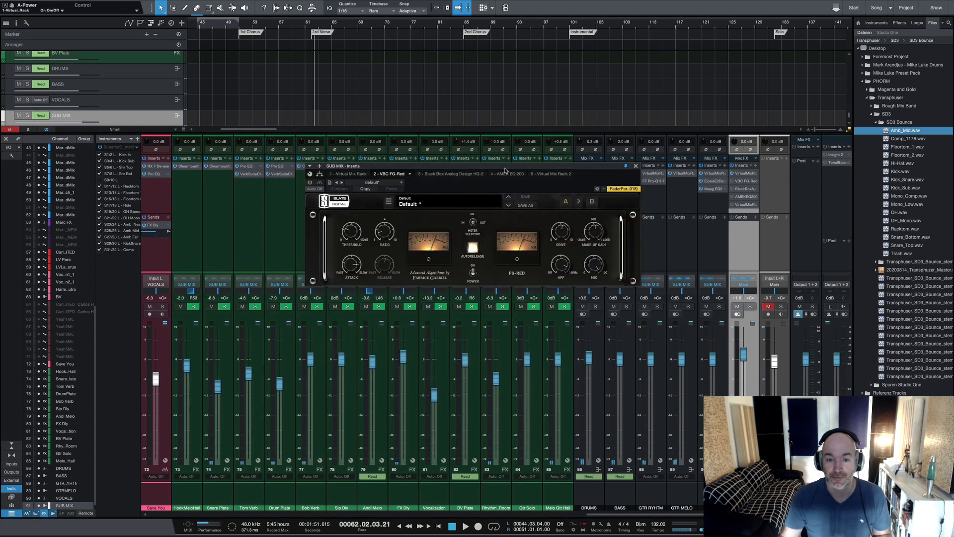
left_click_drag(508, 170, 483, 170)
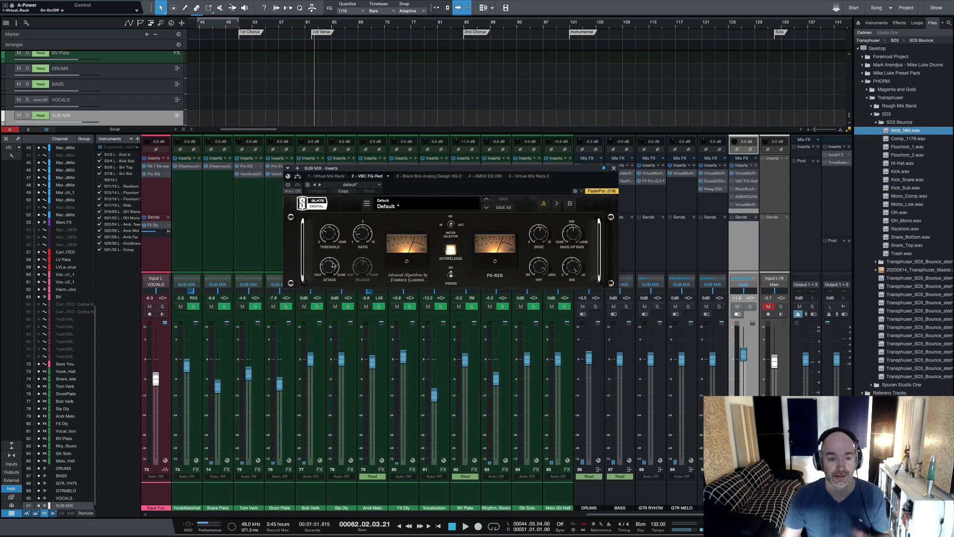
mouse_move(363, 239)
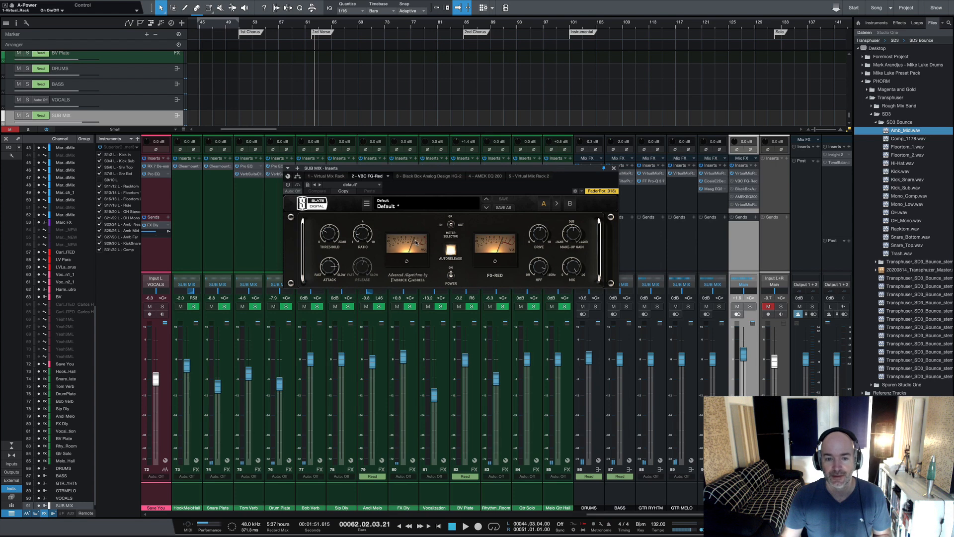
left_click(306, 33)
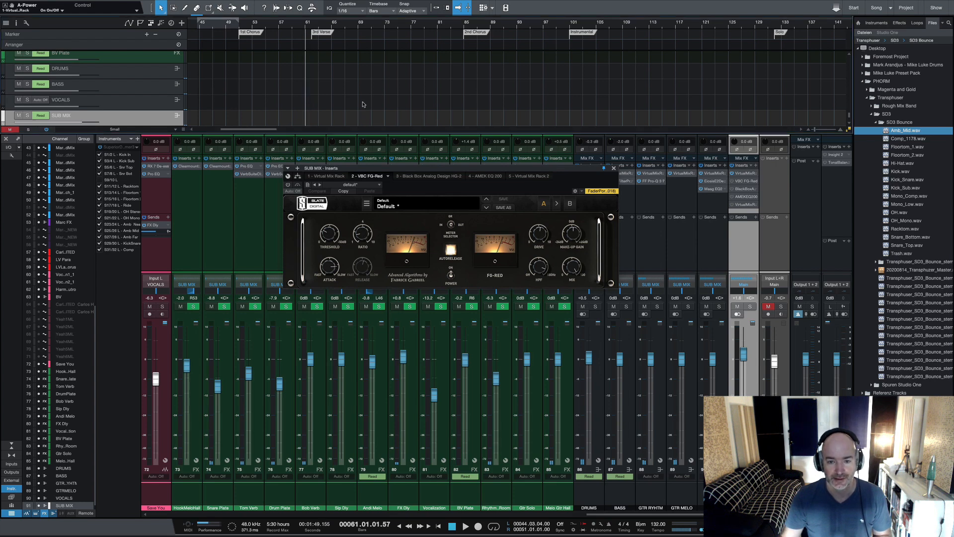
key("space")
left_click(288, 185)
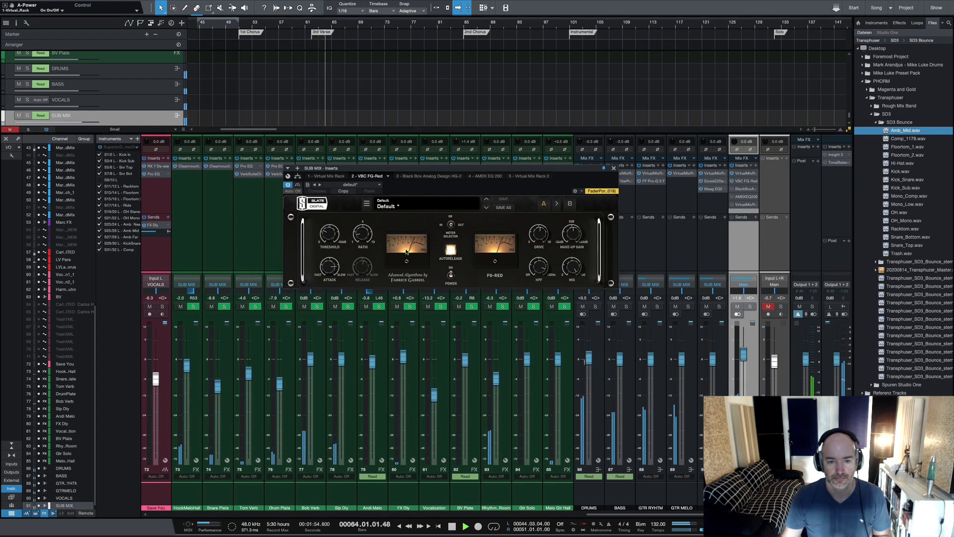
key("space")
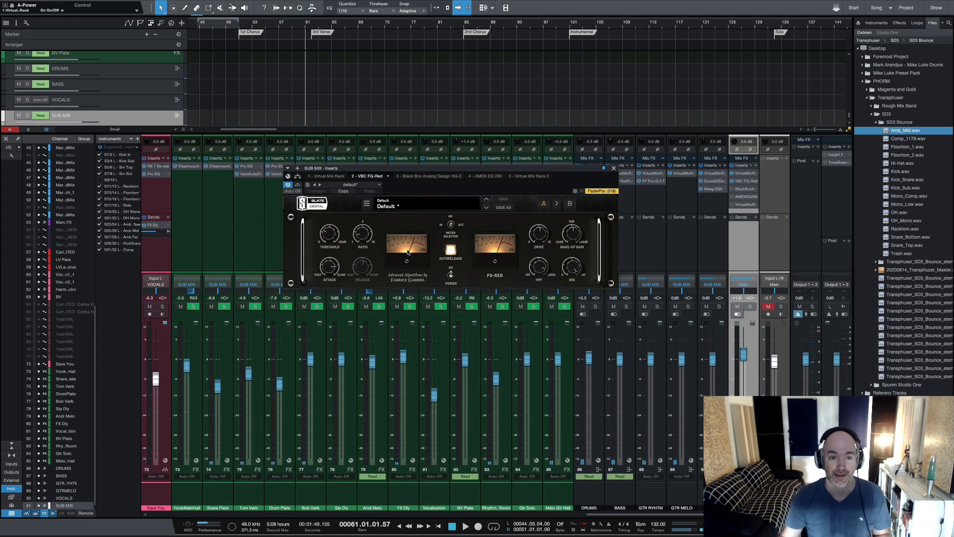
- Replay the third verse, switching the FG-Red's power off and back on to compare, close its window, and stop playback
key("space")
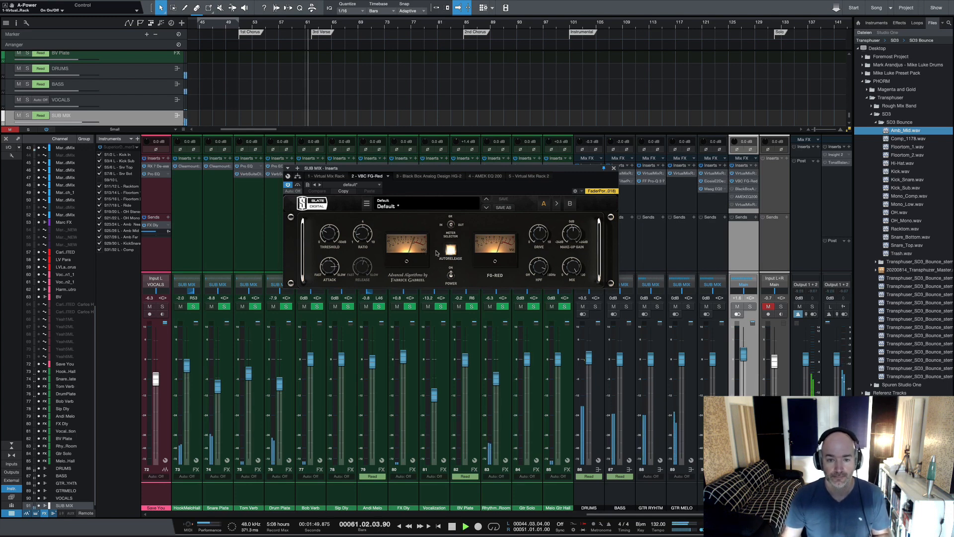
left_click(452, 275)
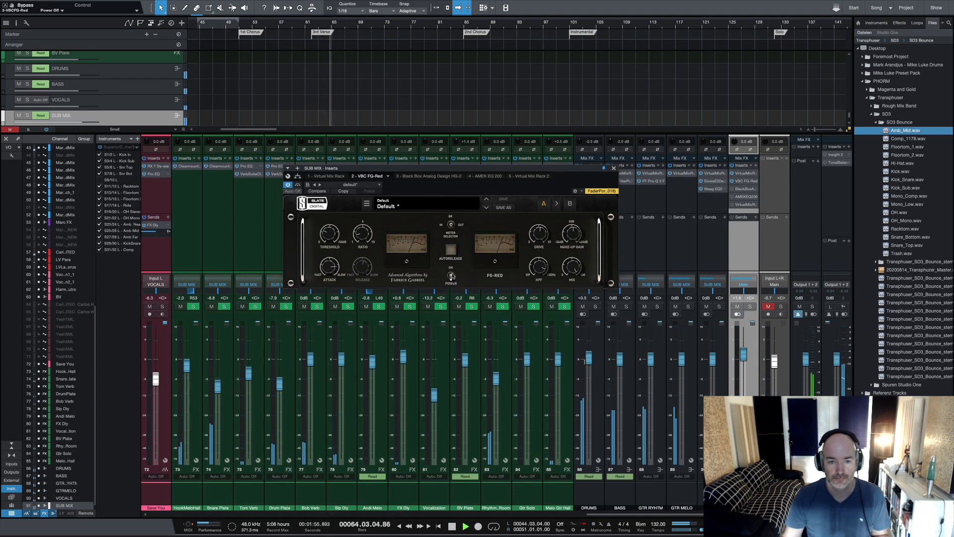
left_click(452, 275)
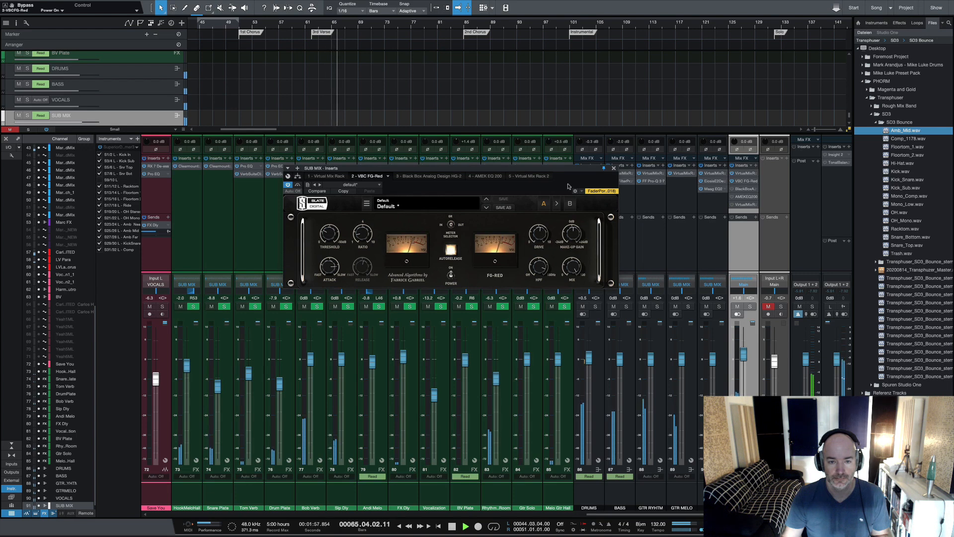
left_click(614, 168)
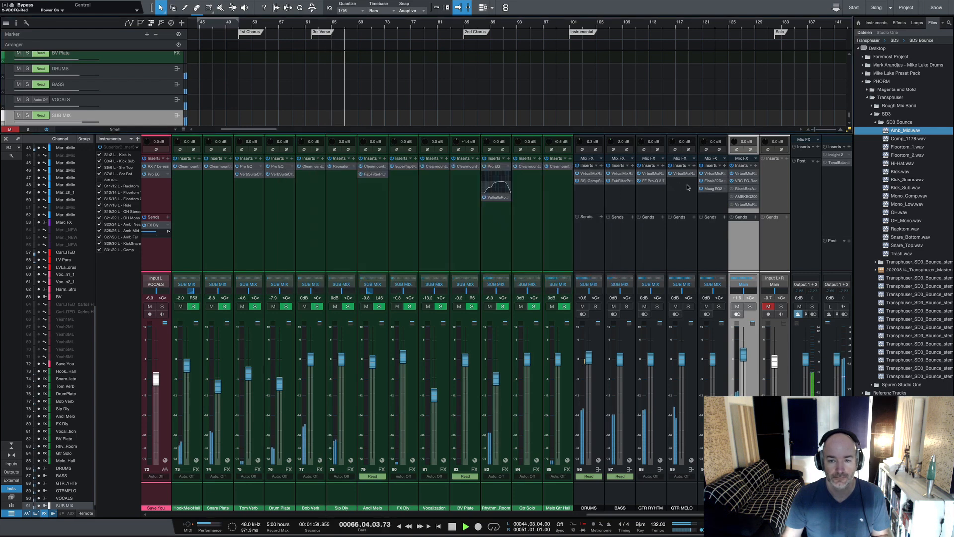
key("space")
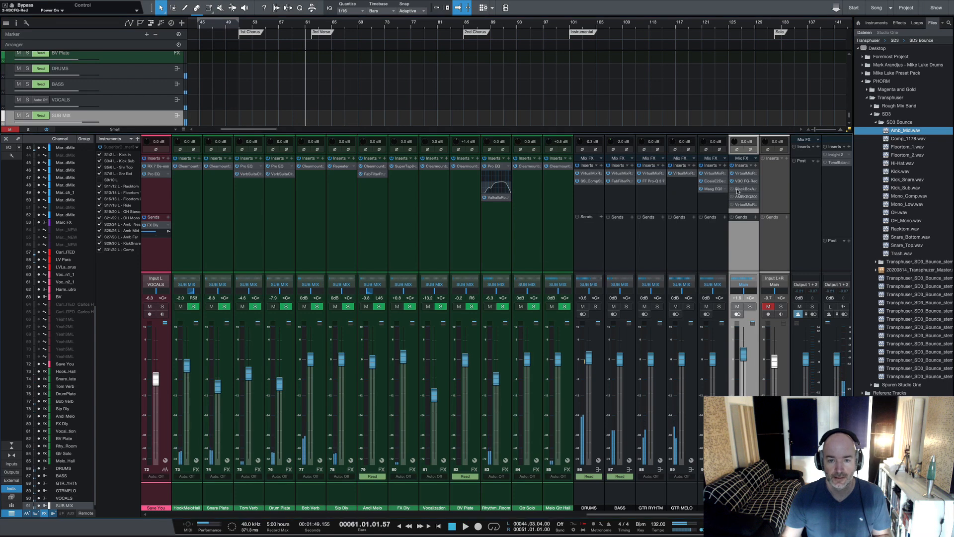
- Open the Black Box HG-2 on SUB MIX and activate it, toggling its power while playing from just before the third verse
left_click(739, 190)
left_click_drag(479, 141, 468, 165)
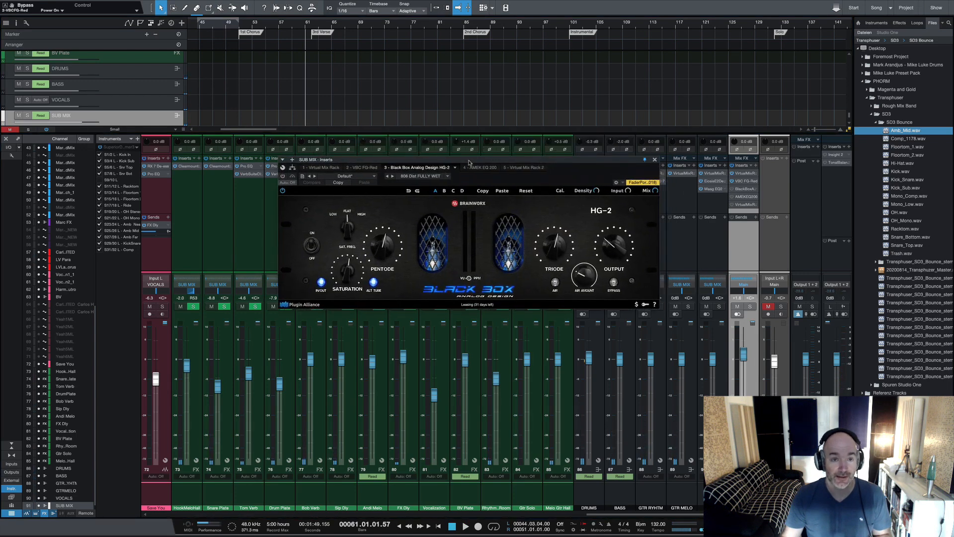
left_click(303, 28)
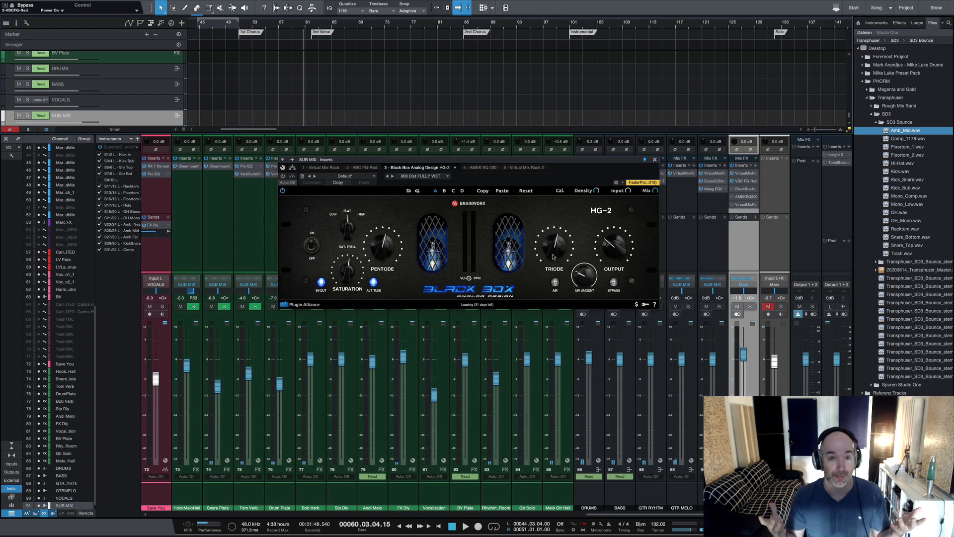
left_click(284, 192)
key("space")
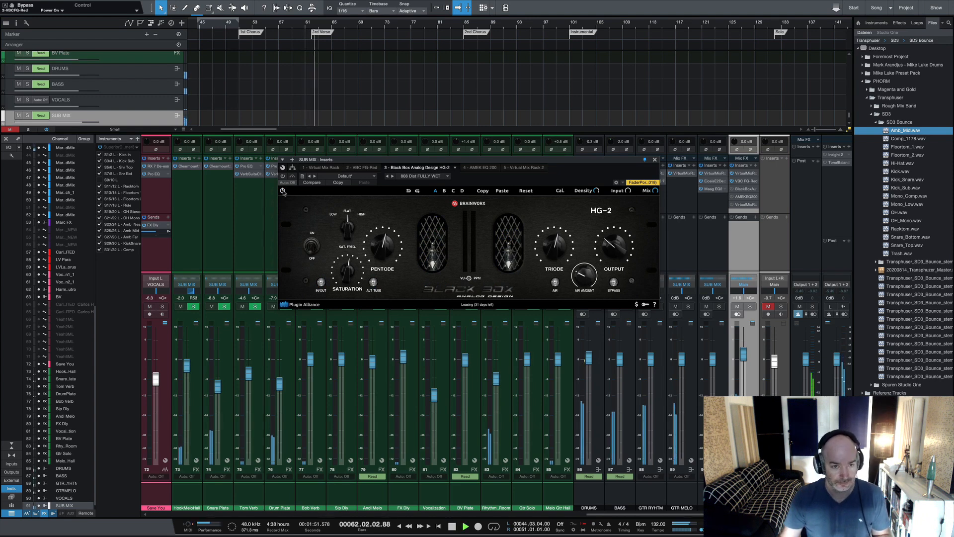
left_click(283, 192)
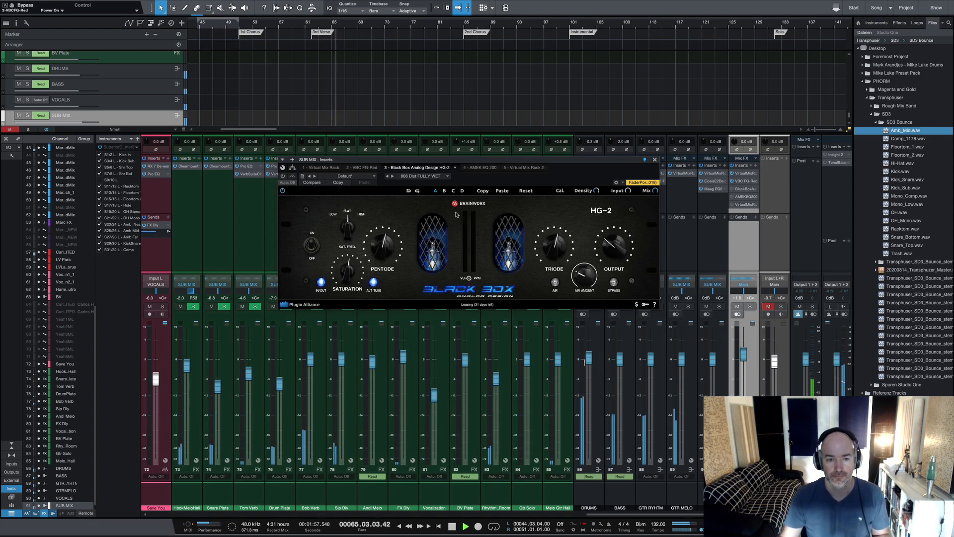
left_click(282, 191)
left_click(283, 192)
key("space")
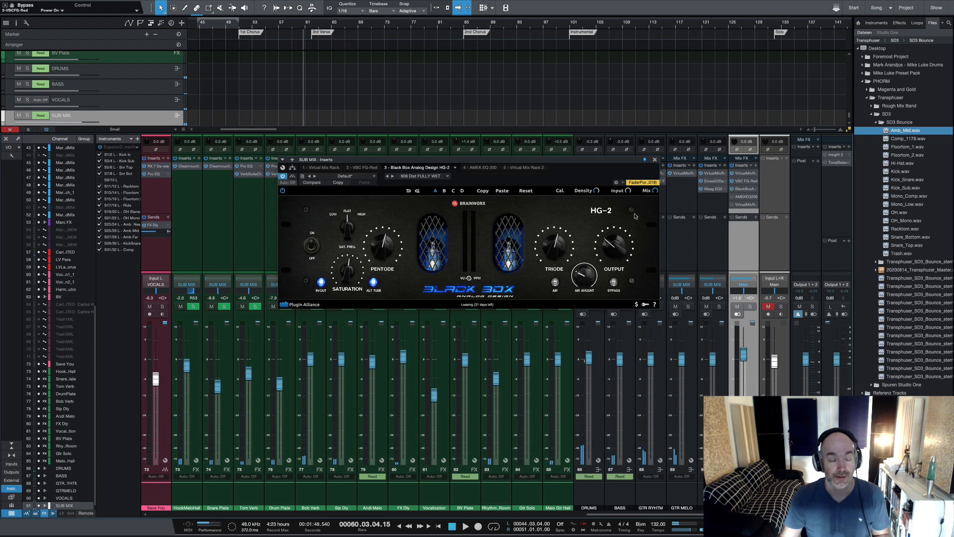
- Replay the third verse, switching the HG-2's power off and on to compare, close its window, and stop playback
key("space")
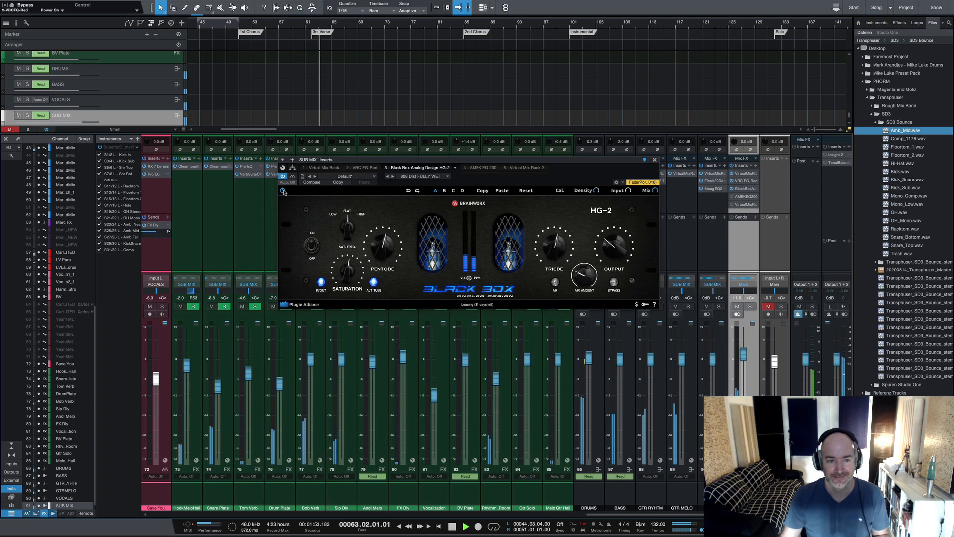
left_click(283, 191)
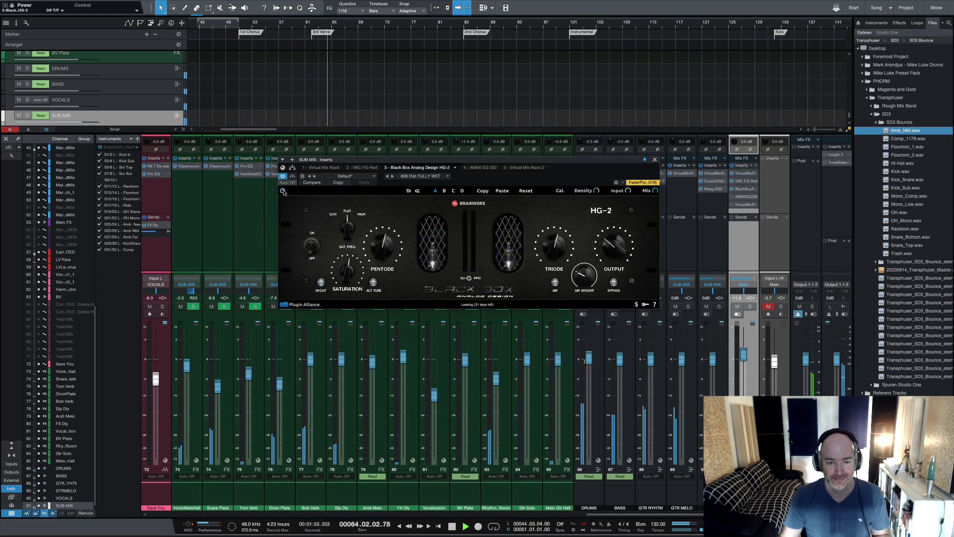
left_click(283, 190)
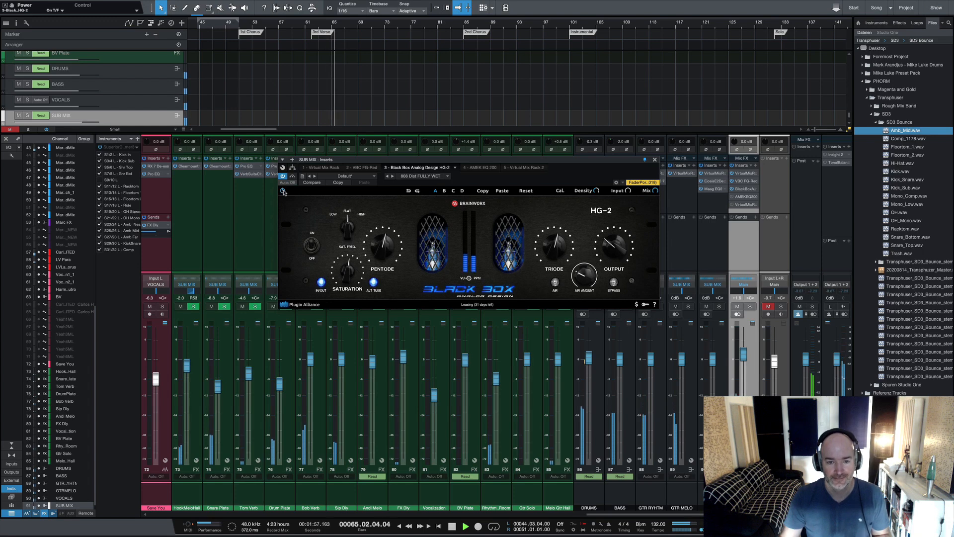
left_click(655, 160)
key("space")
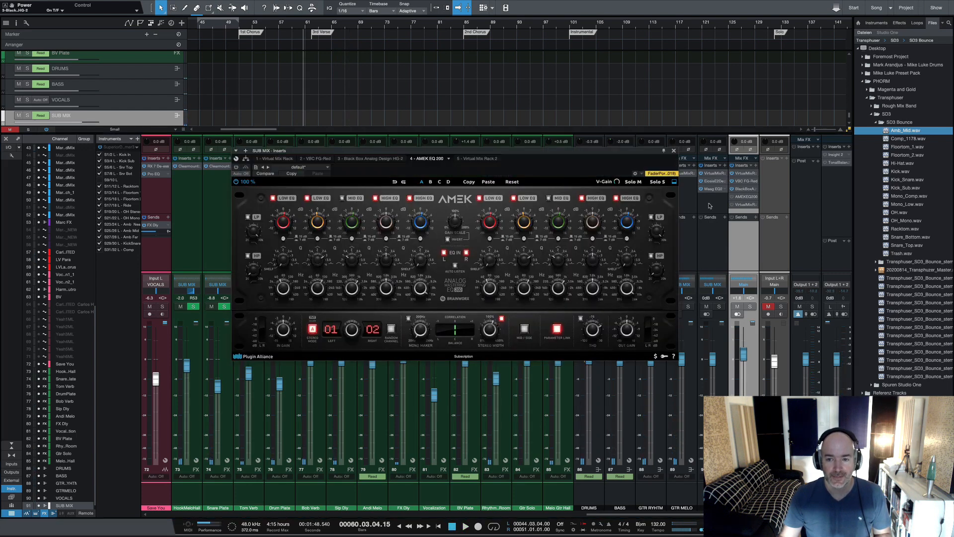
- View the second Virtual Mix Rack's Trimmer on SUB MIX, close it, and open the AMEK EQ 200 on the same bus
left_click(743, 205)
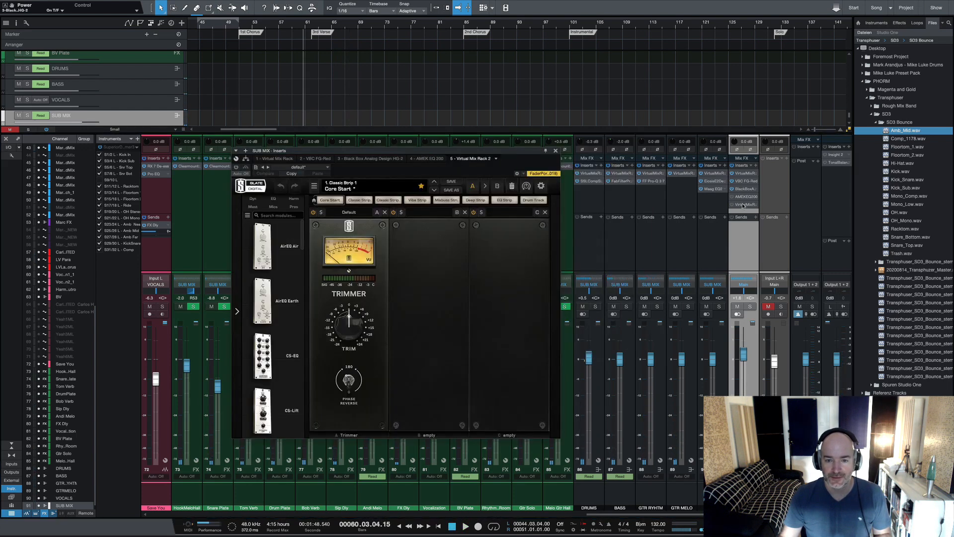
left_click(556, 150)
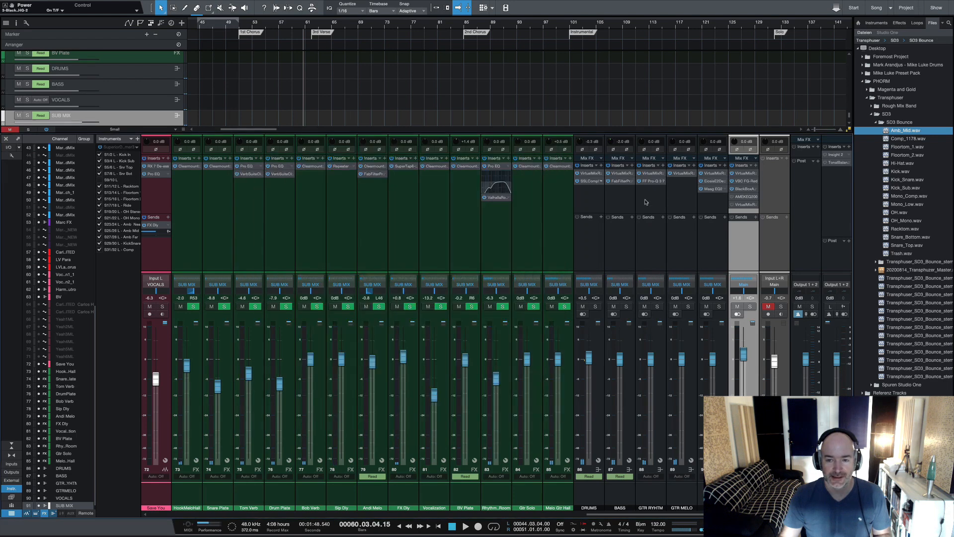
left_click(736, 198)
left_click_drag(480, 152, 477, 148)
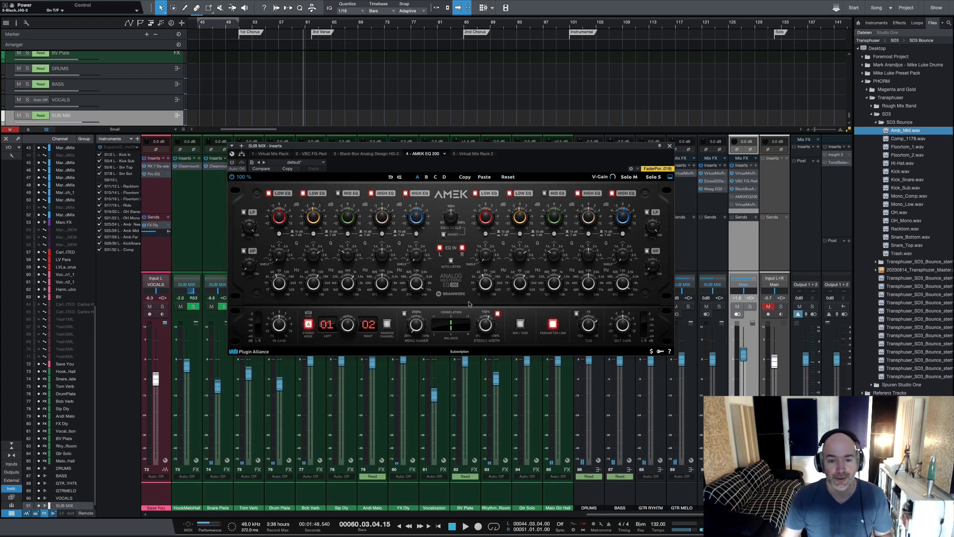
- Activate the AMEK EQ 200 on SUB MIX while playing from just before the third verse, stop playback, and close its window
mouse_move(486, 325)
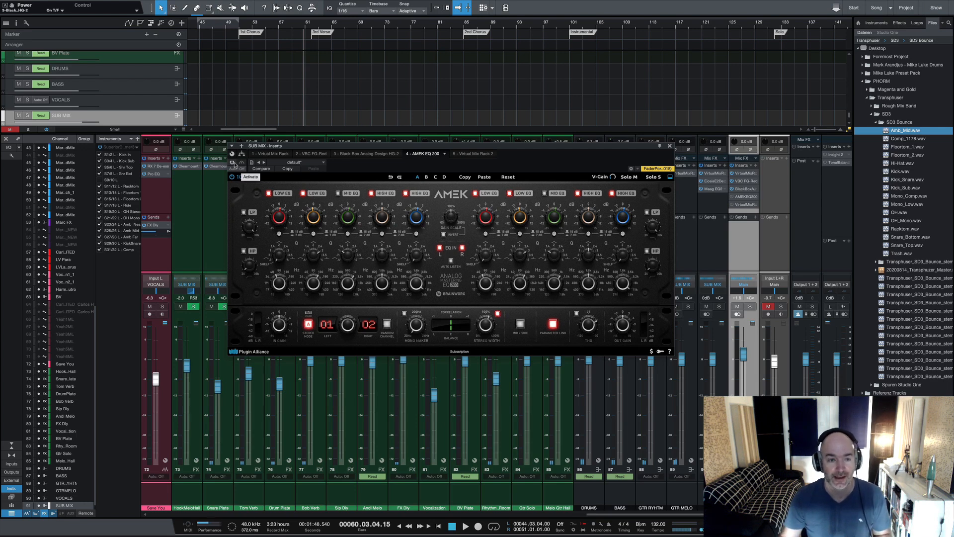
key("space")
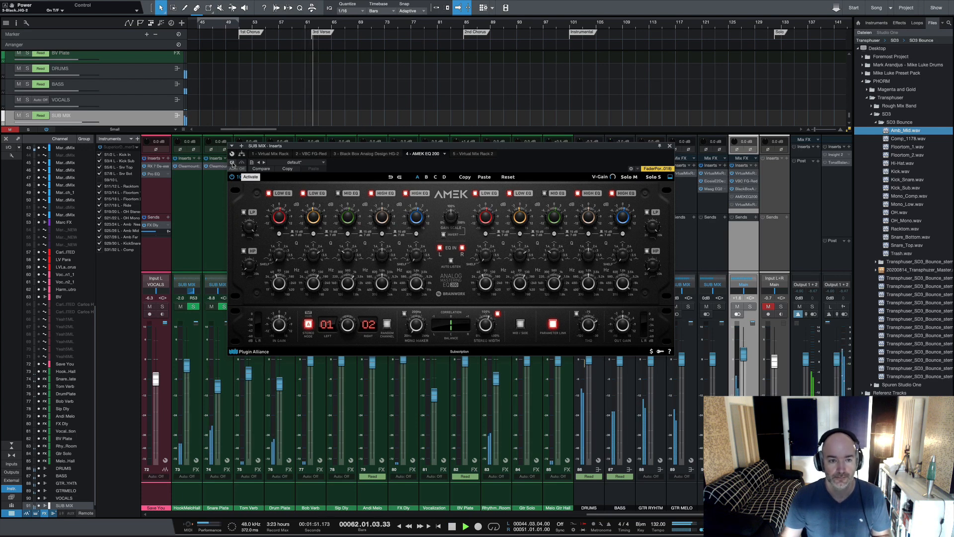
left_click(232, 163)
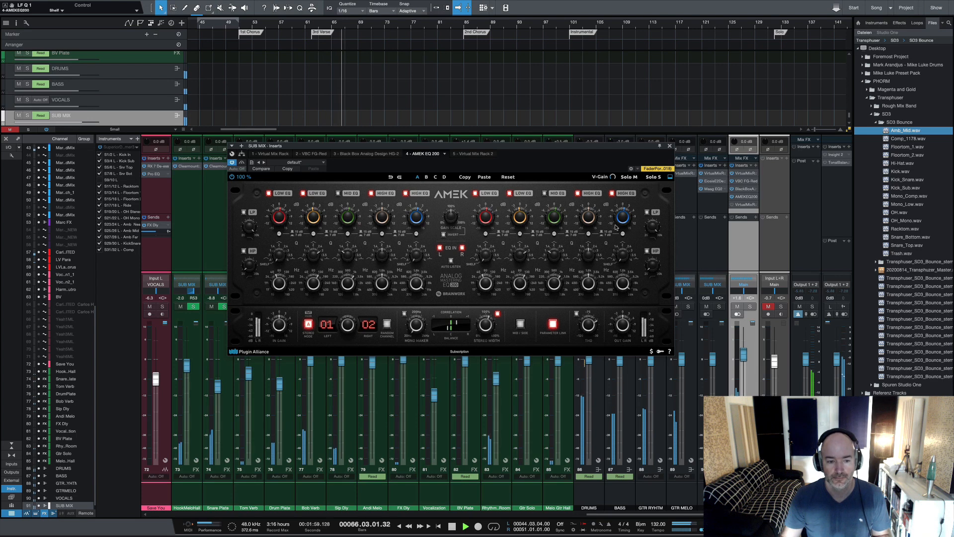
key("space")
left_click(670, 146)
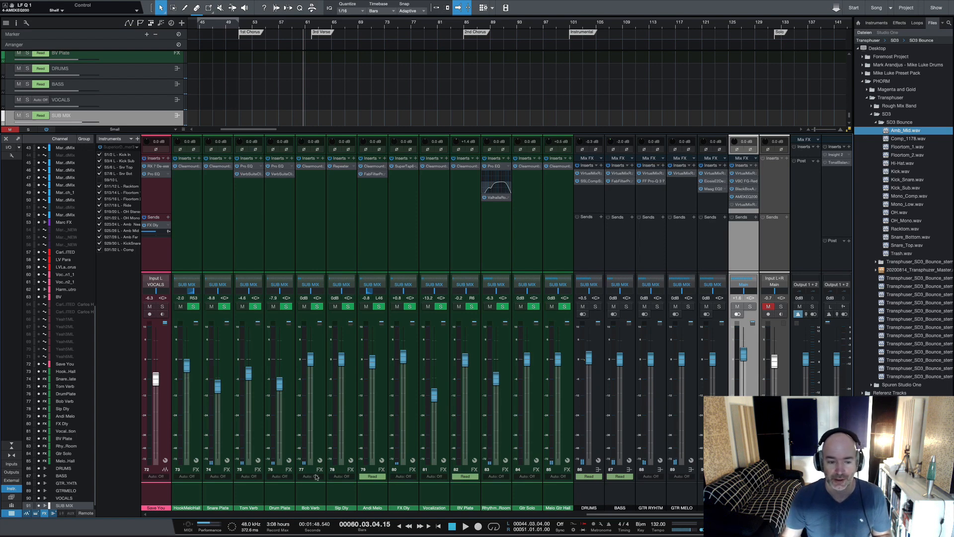
- Look back over the console's drum, bass and guitar channels, and dismiss the system's disk space notification
left_click_drag(610, 515, 152, 514)
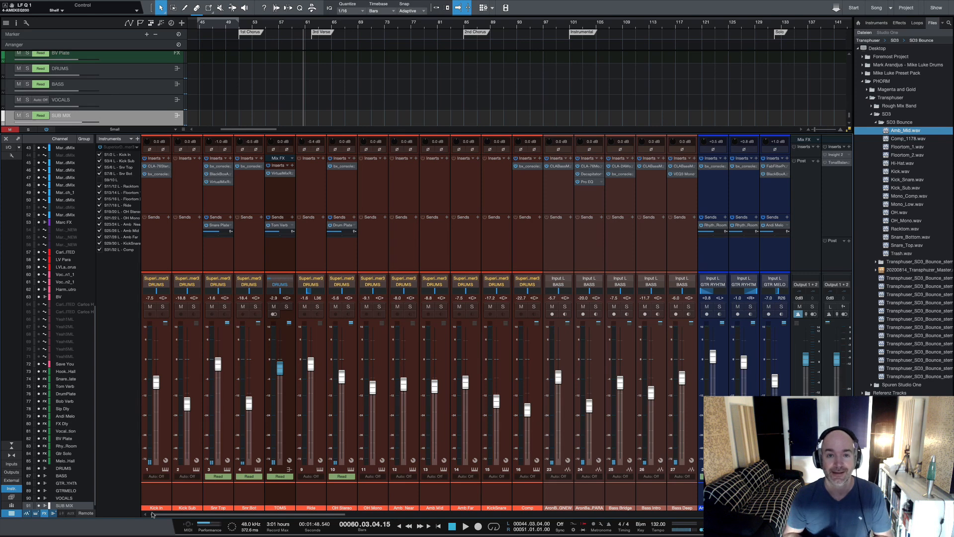
scroll(154, 515, "right", 2)
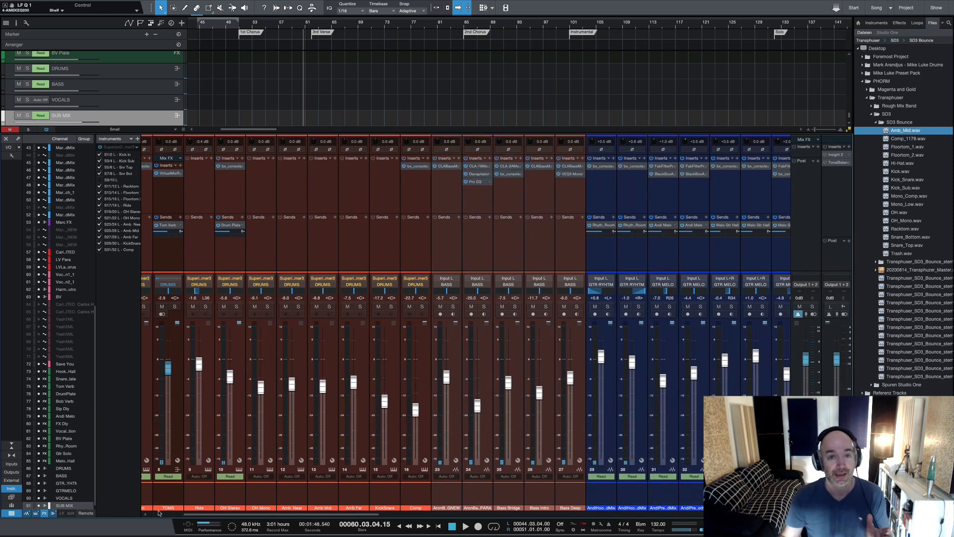
left_click(434, 514)
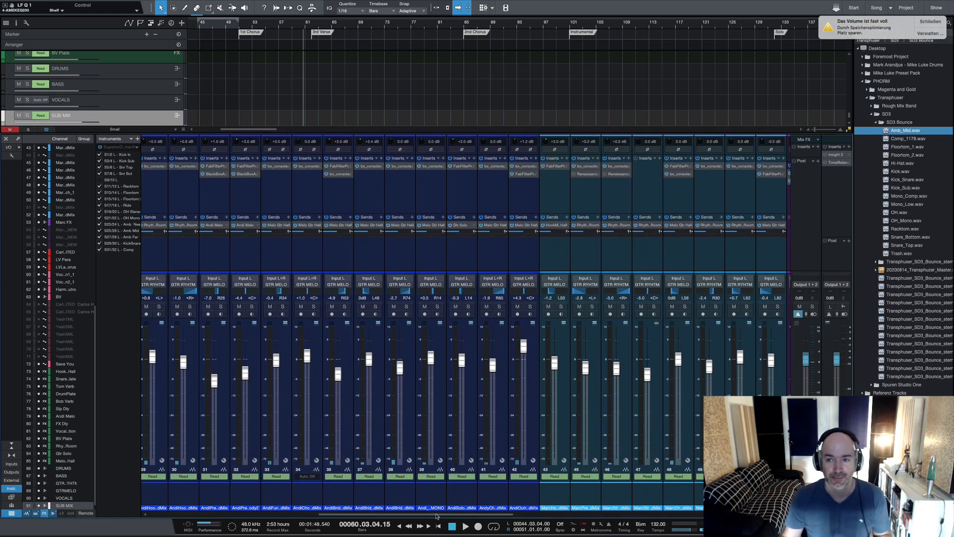
left_click(928, 22)
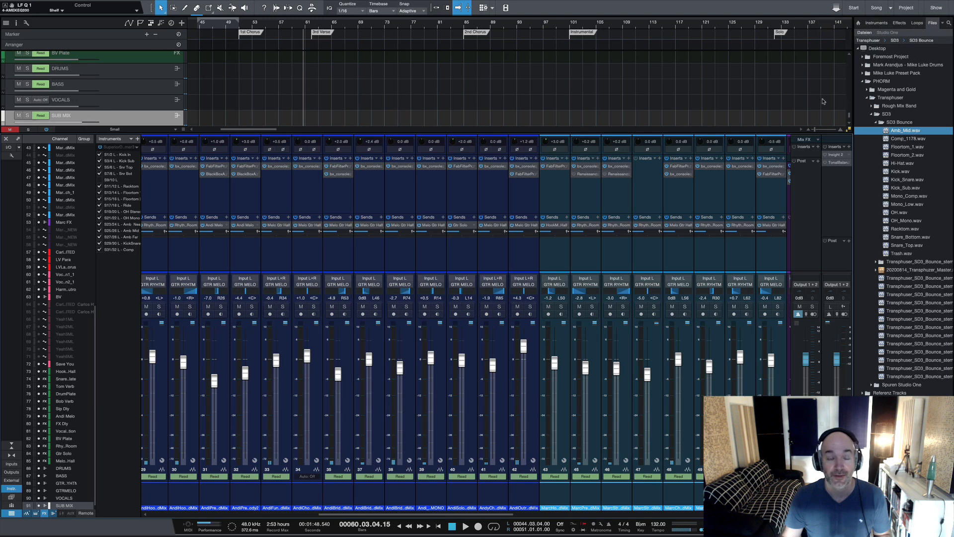